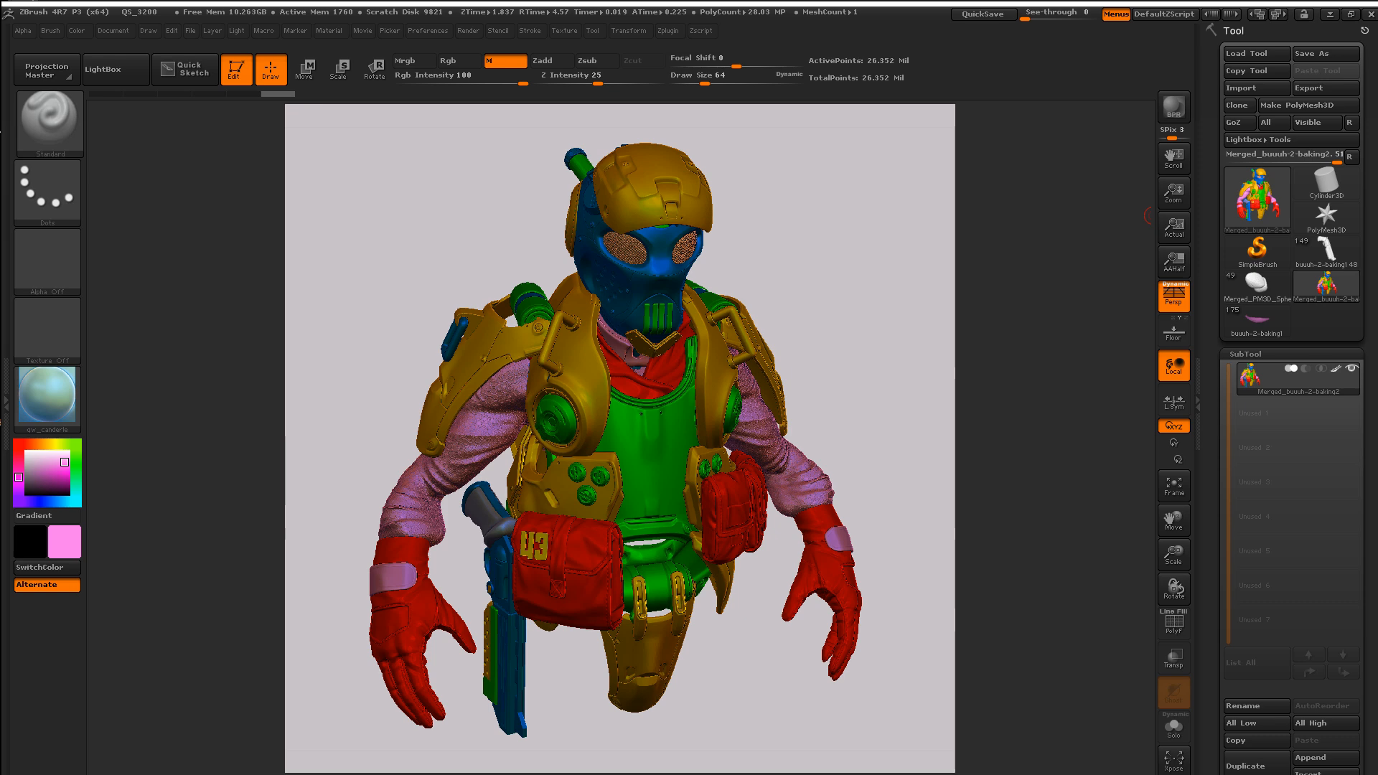
# Step: Bring the YouTube window over ZBrush and play the 'substance designer lookdev in depth' video
pyautogui.moveTo(1301, 235); pyautogui.dragTo(495, 73)
pyautogui.click(576, 508)
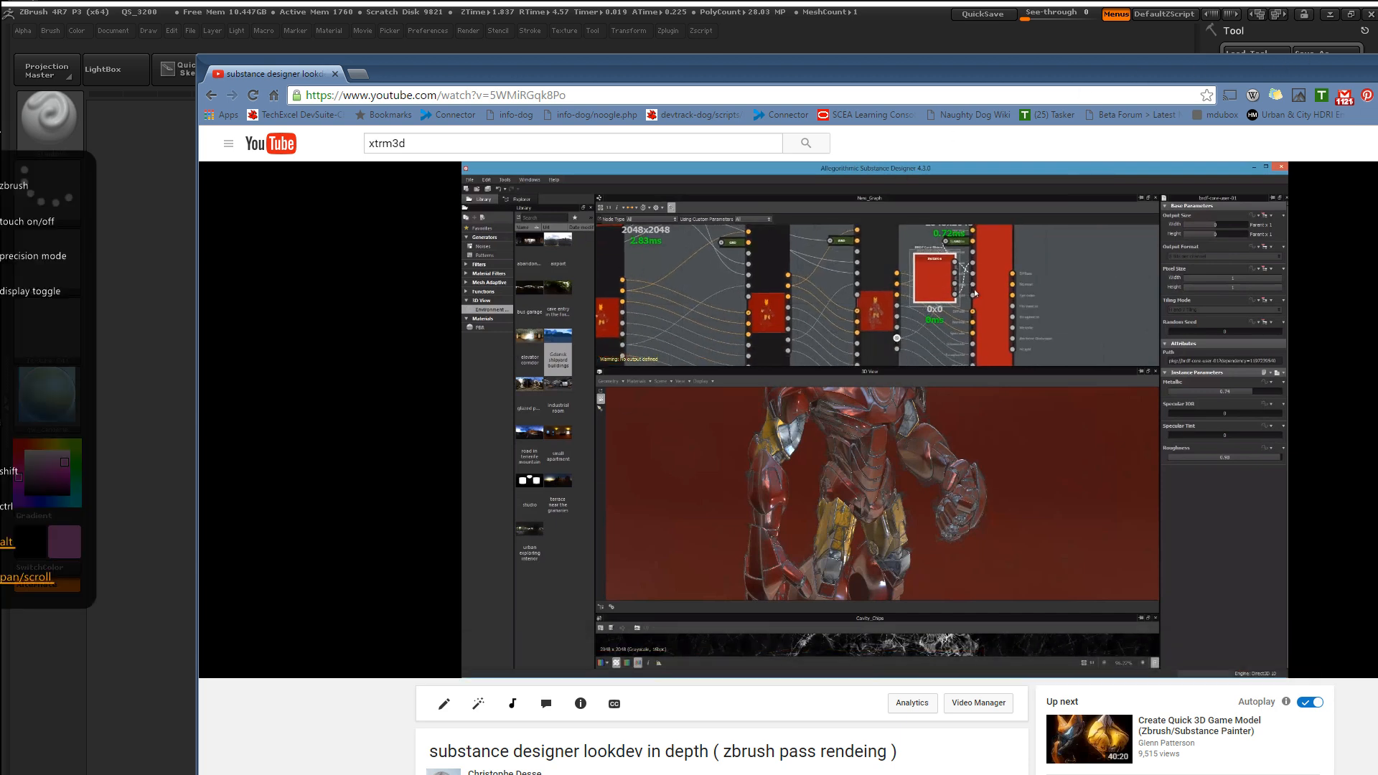
# Step: Hide the YouTube browser window to get back to the ZBrush soldier bust
pyautogui.hotkey('alt', 'Tab')
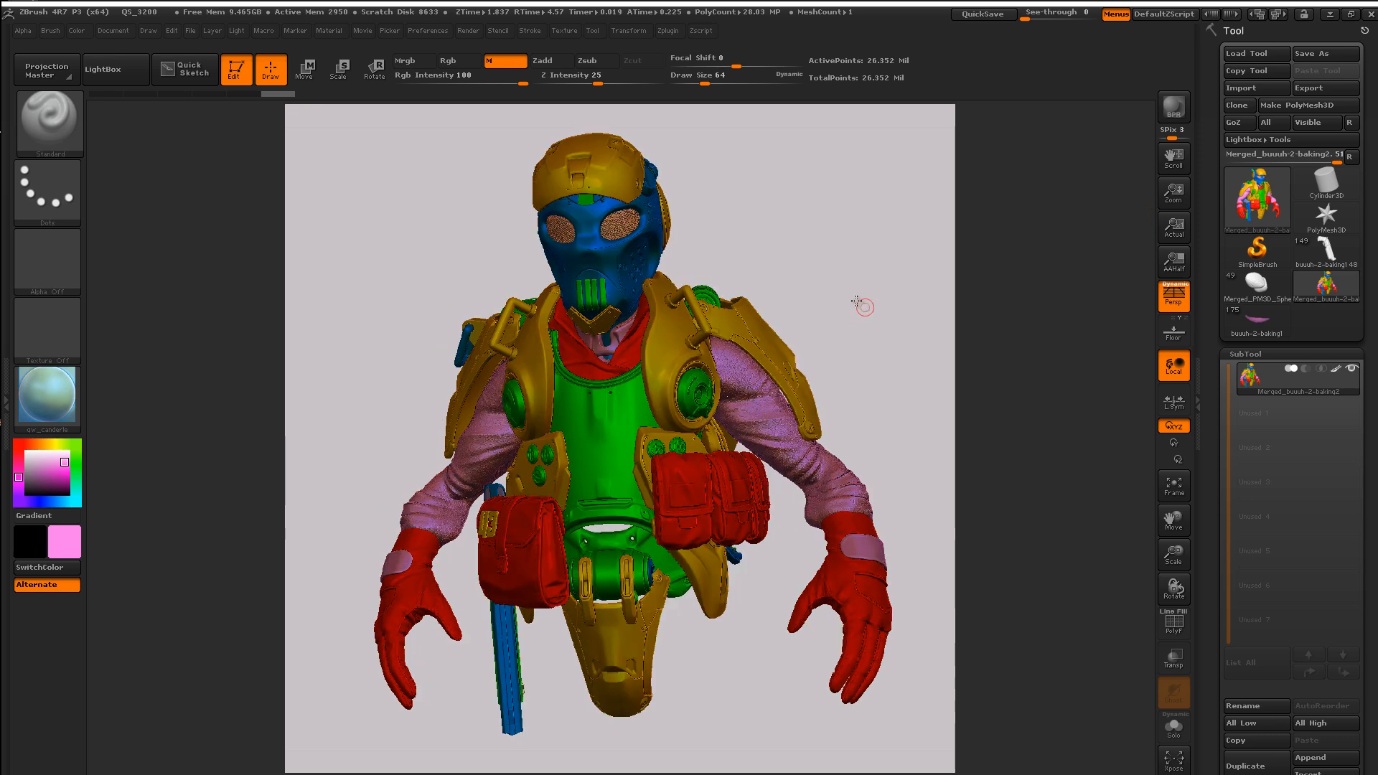
# Step: Turn the bust sideways, then bring the Vitaly Bulgarov kitbash store window over ZBrush
pyautogui.moveTo(864, 307); pyautogui.dragTo(1008, 250)
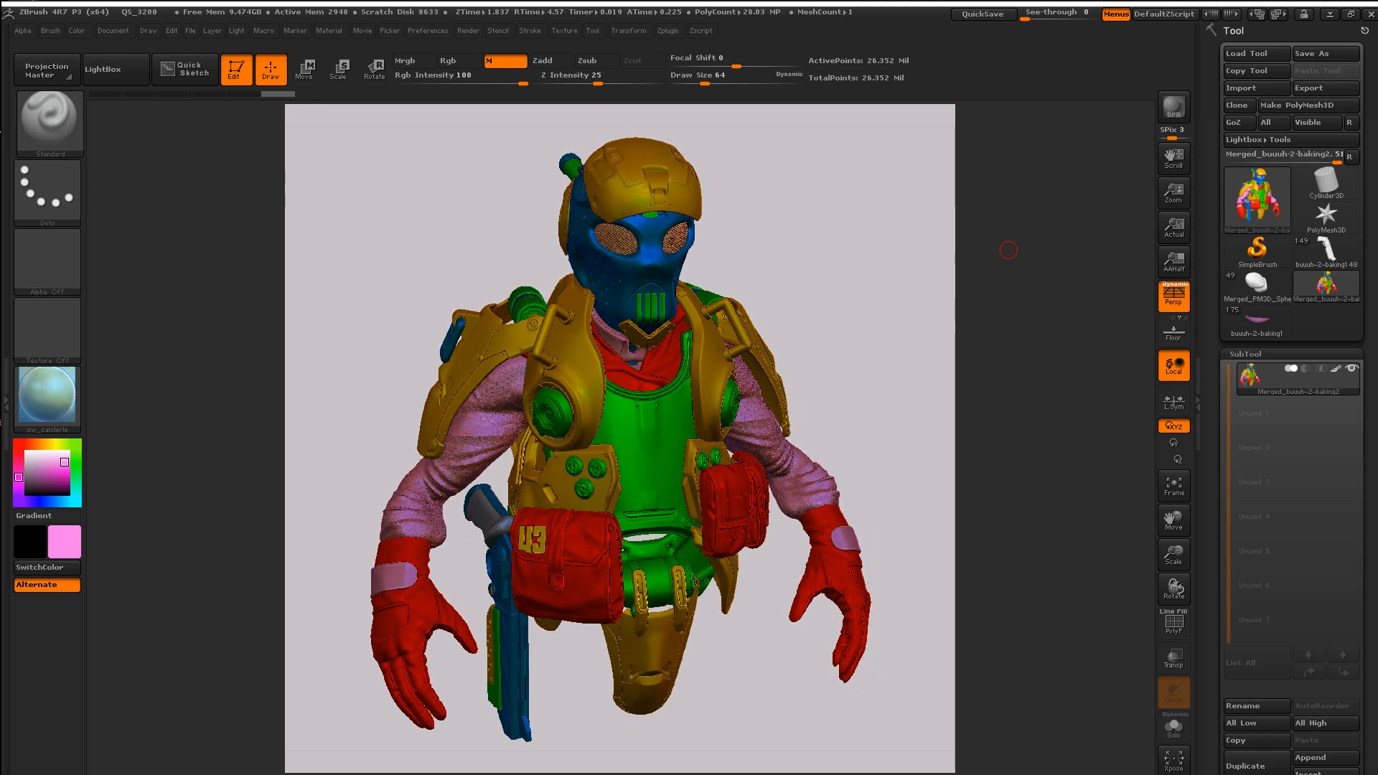
pyautogui.moveTo(1377, 402); pyautogui.dragTo(293, 45)
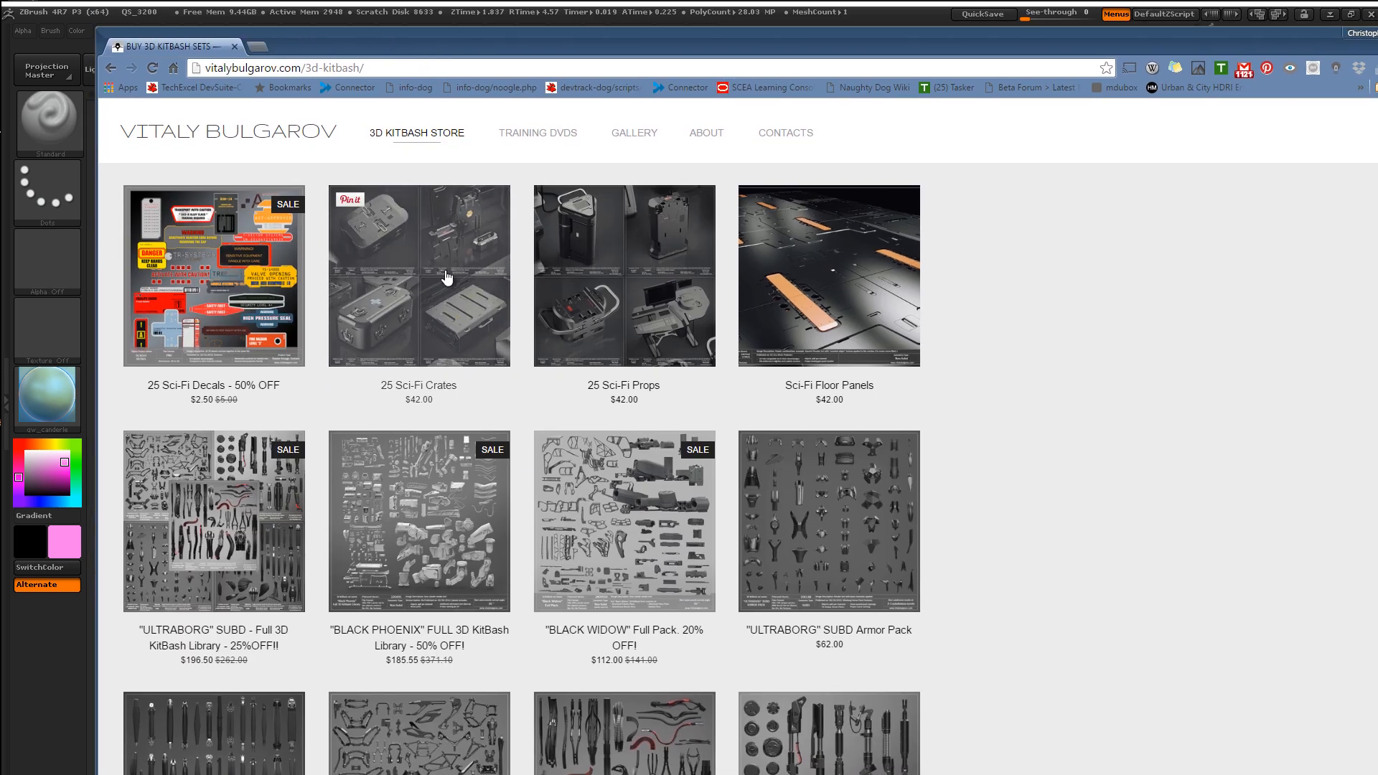
# Step: Browse the kitbash store products, then hide the store window to return to ZBrush
pyautogui.scroll(-1, 415, 318)
pyautogui.scroll(1, 423, 251)
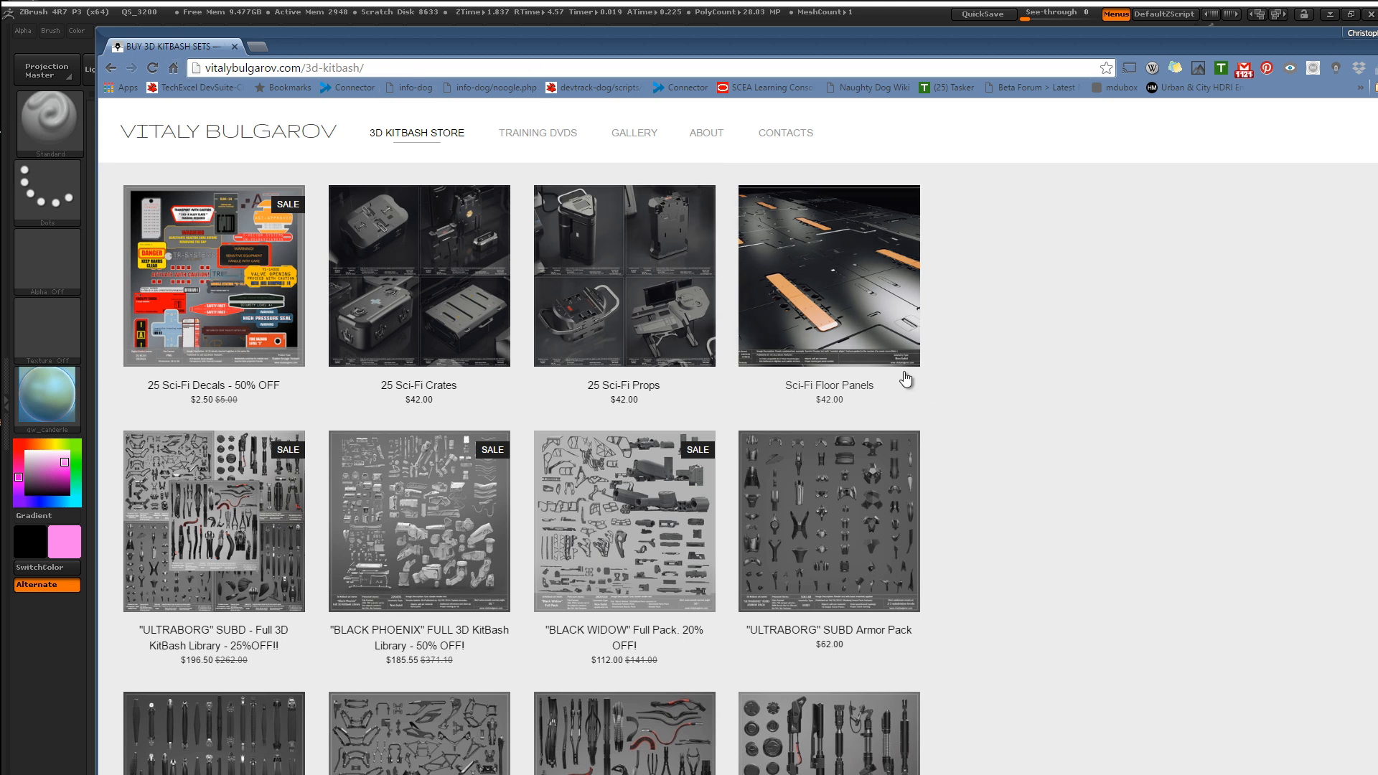
pyautogui.scroll(-3, 863, 356)
pyautogui.scroll(-4, 682, 321)
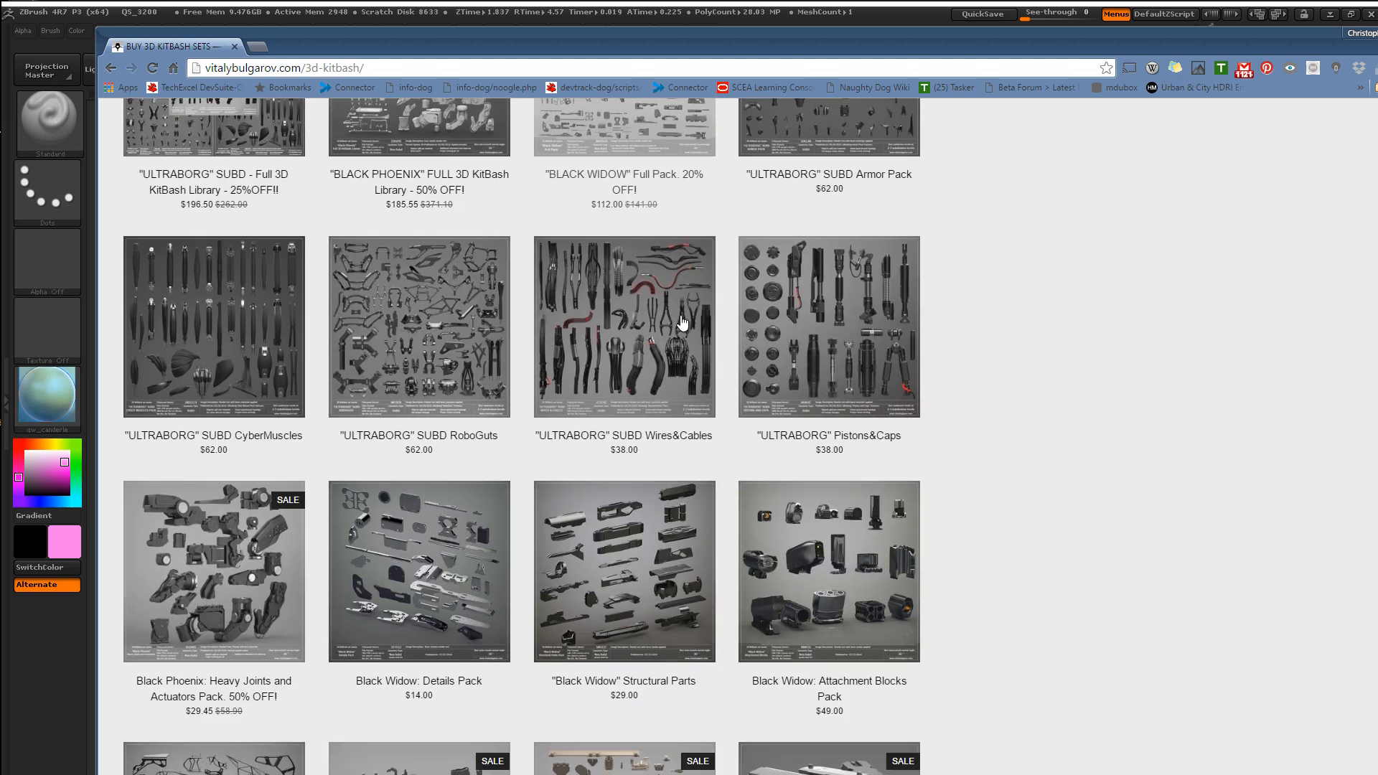
pyautogui.scroll(-5, 682, 309)
pyautogui.scroll(-5, 681, 304)
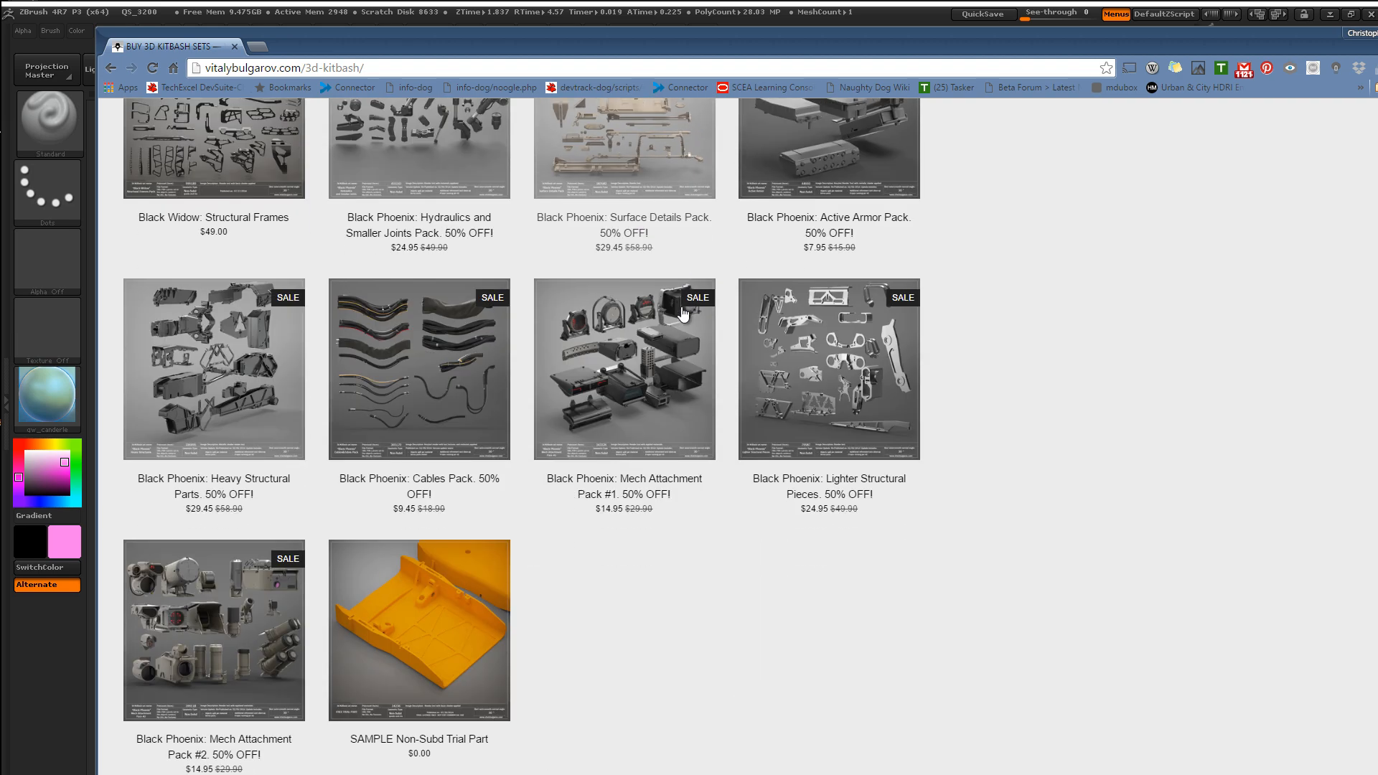
pyautogui.scroll(8, 681, 308)
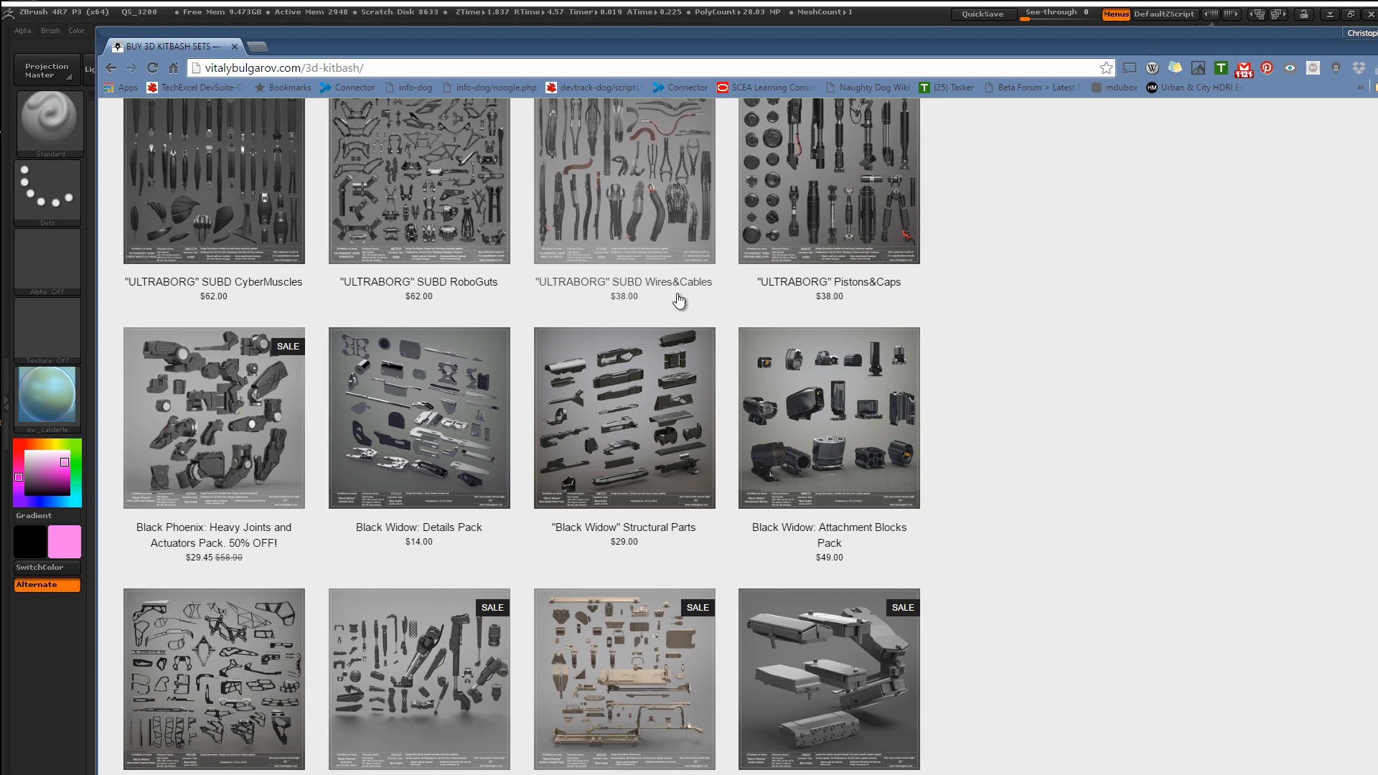
pyautogui.scroll(3, 678, 300)
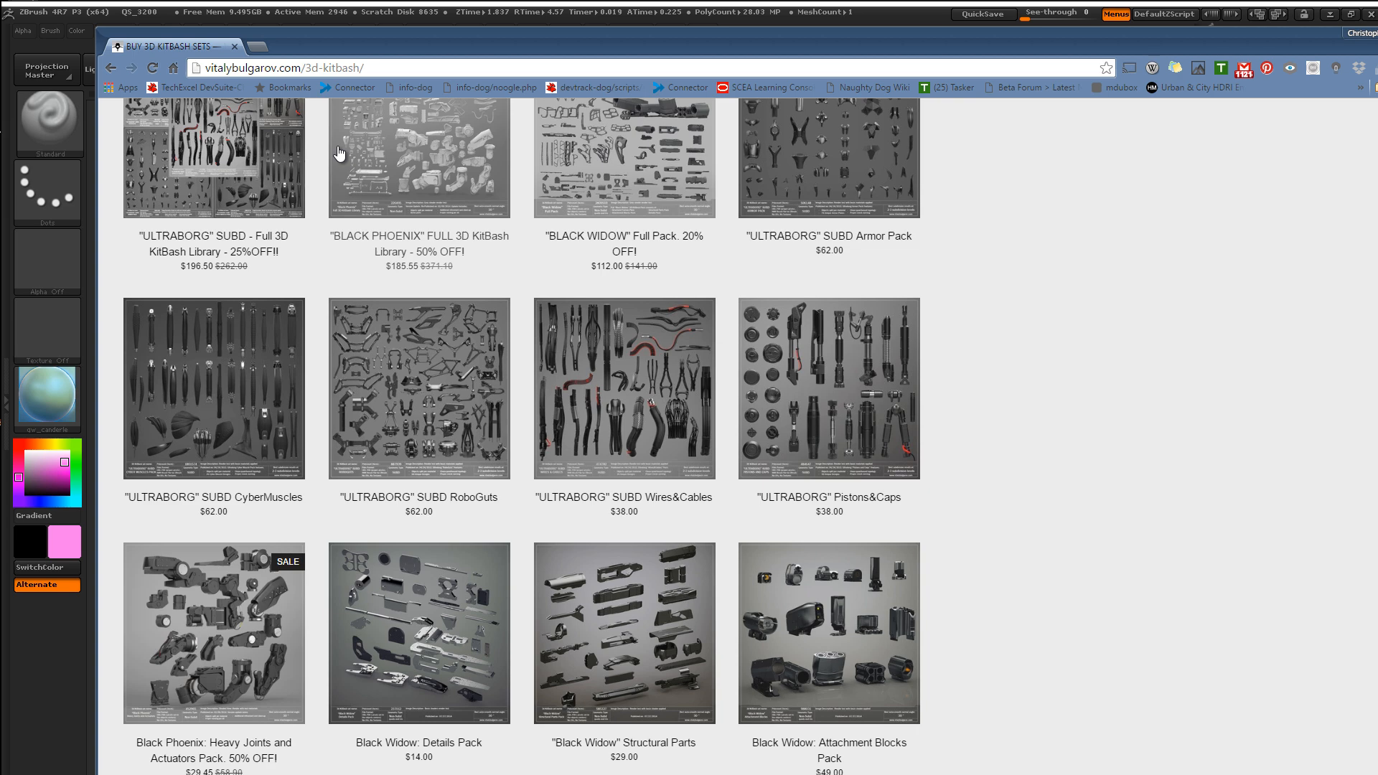
pyautogui.scroll(5, 632, 201)
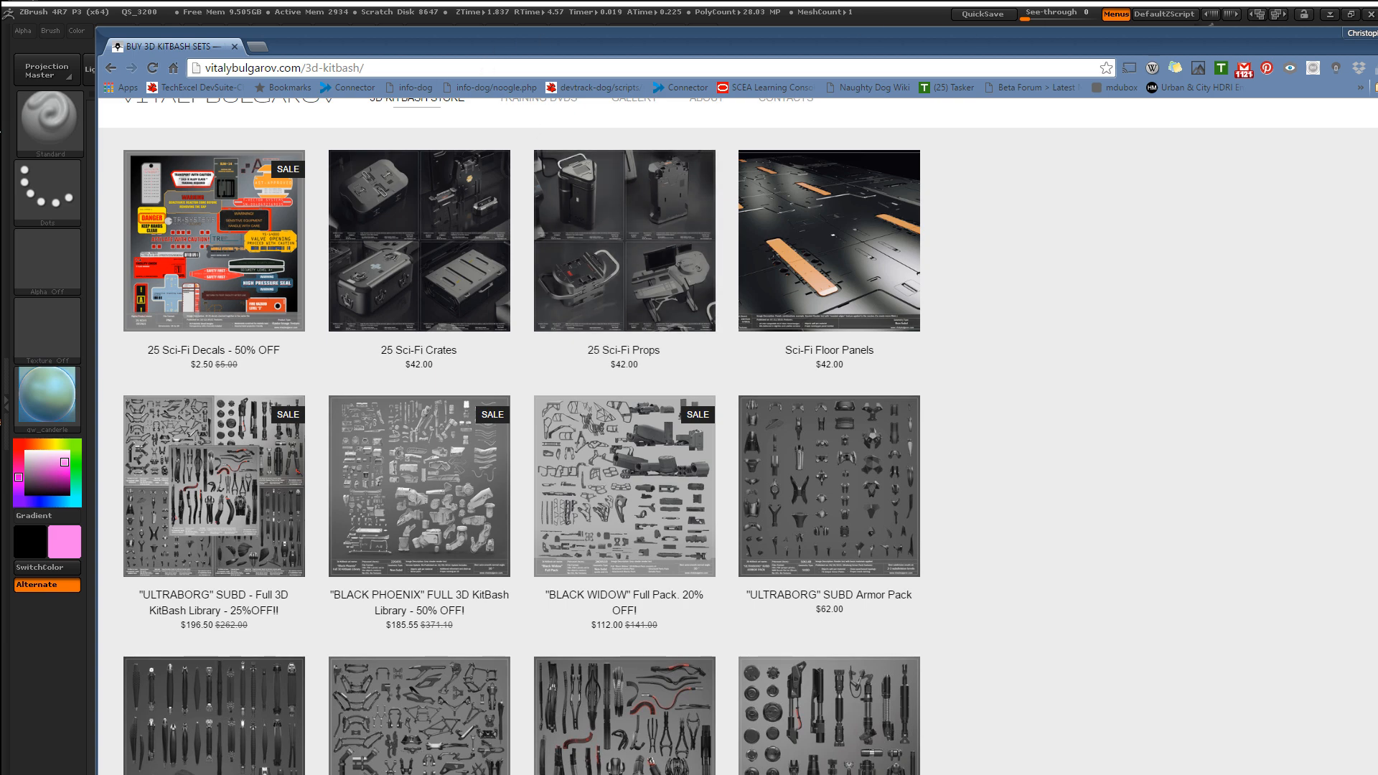
pyautogui.hotkey('alt', 'Tab')
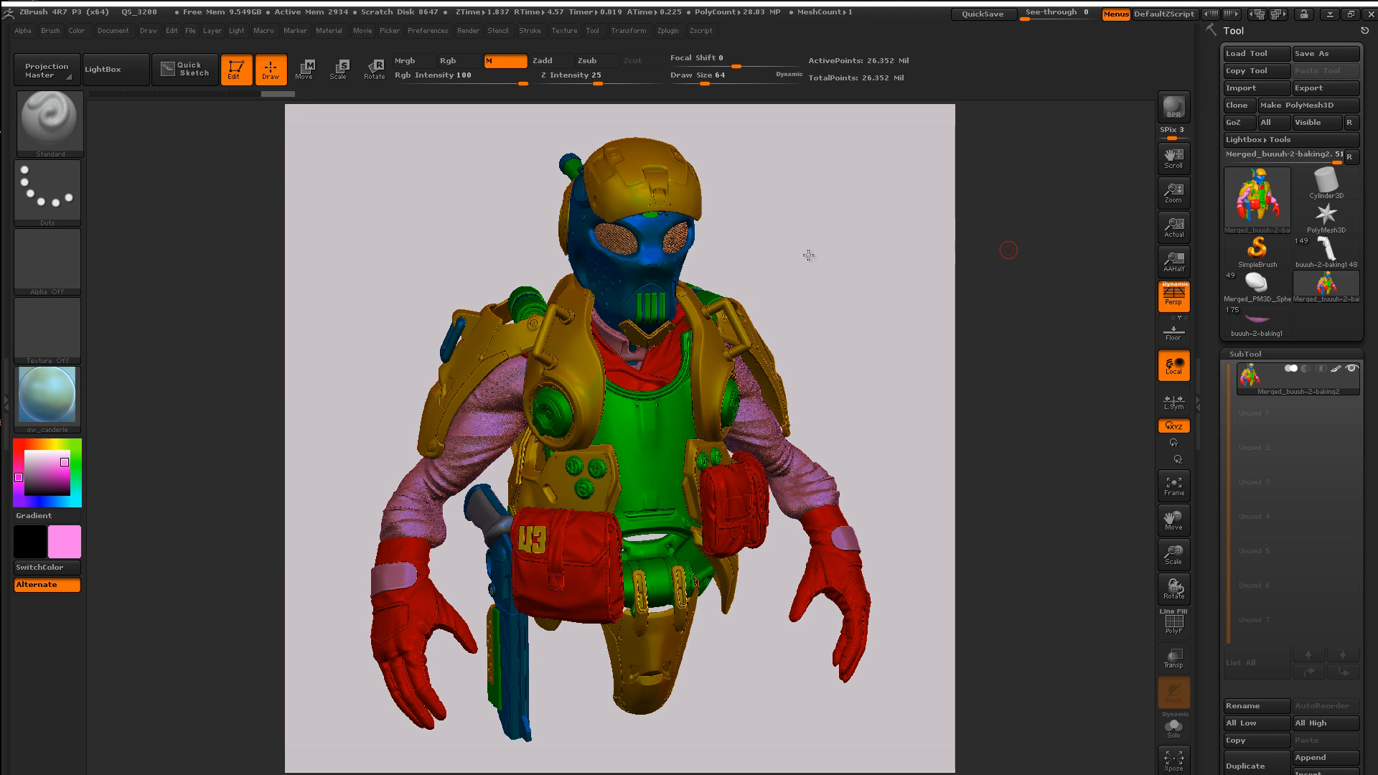
# Step: Rotate the bust to face left and bring the Gumroad store page over the workspace
pyautogui.moveTo(808, 255)
pyautogui.mouseDown()
pyautogui.moveTo(785, 253)
pyautogui.moveTo(806, 240)
pyautogui.mouseUp()
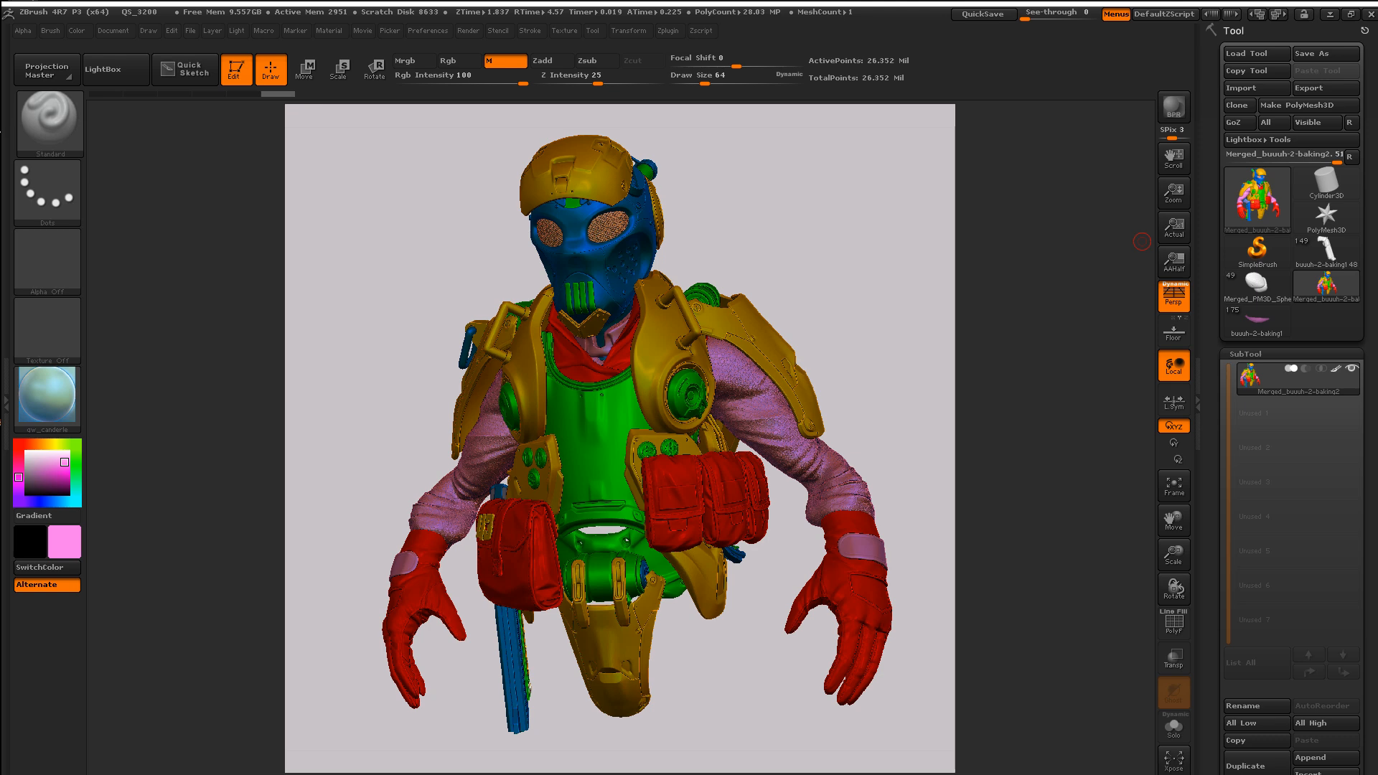
pyautogui.moveTo(1377, 373); pyautogui.dragTo(392, 24)
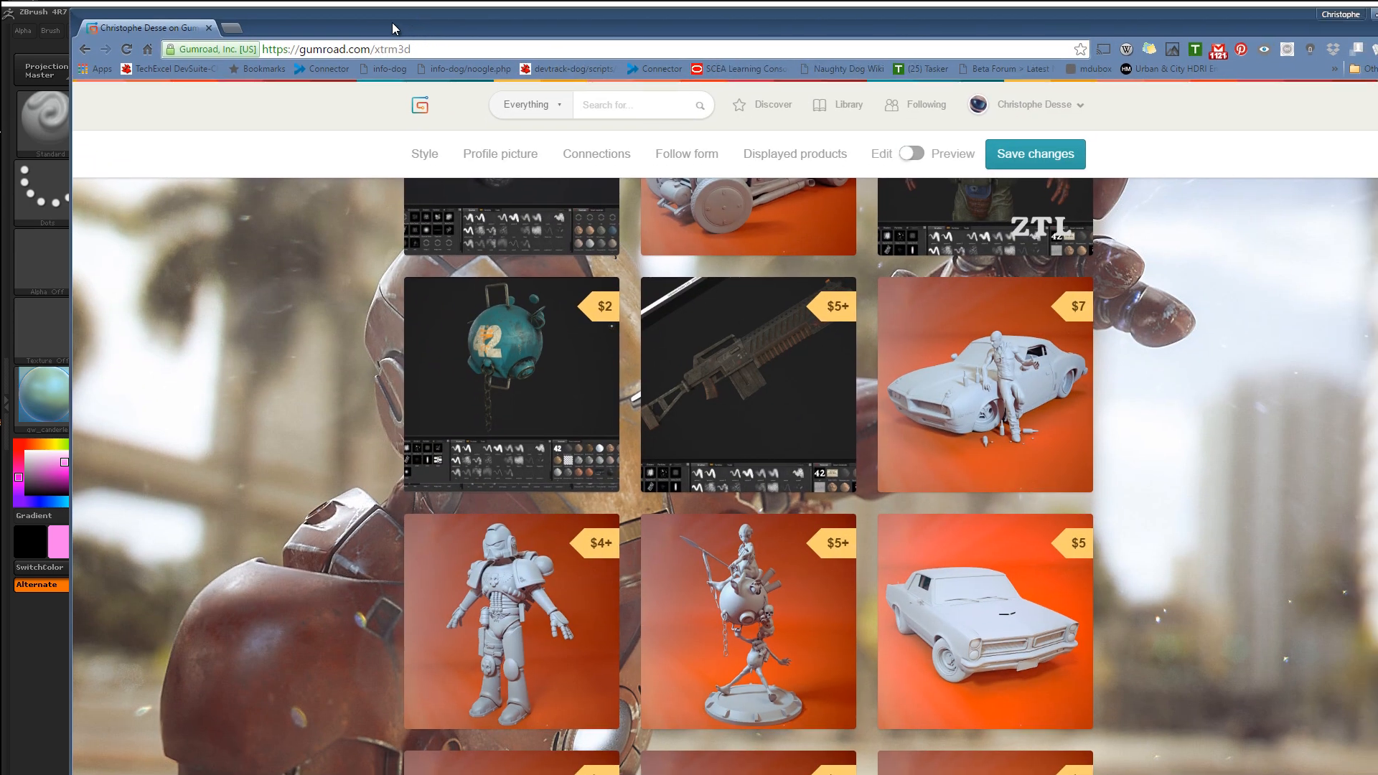
pyautogui.scroll(5, 1124, 389)
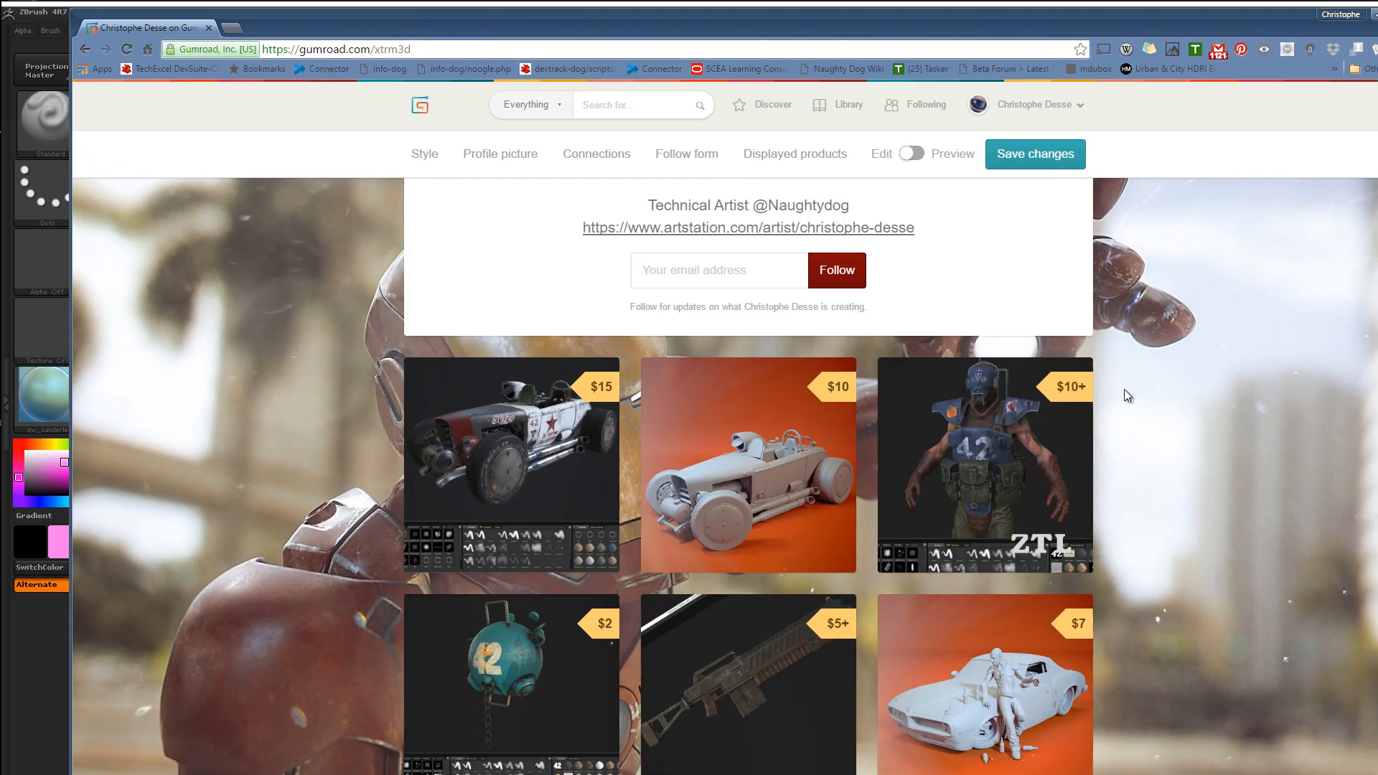
pyautogui.scroll(-7, 1124, 388)
pyautogui.scroll(-3, 1068, 357)
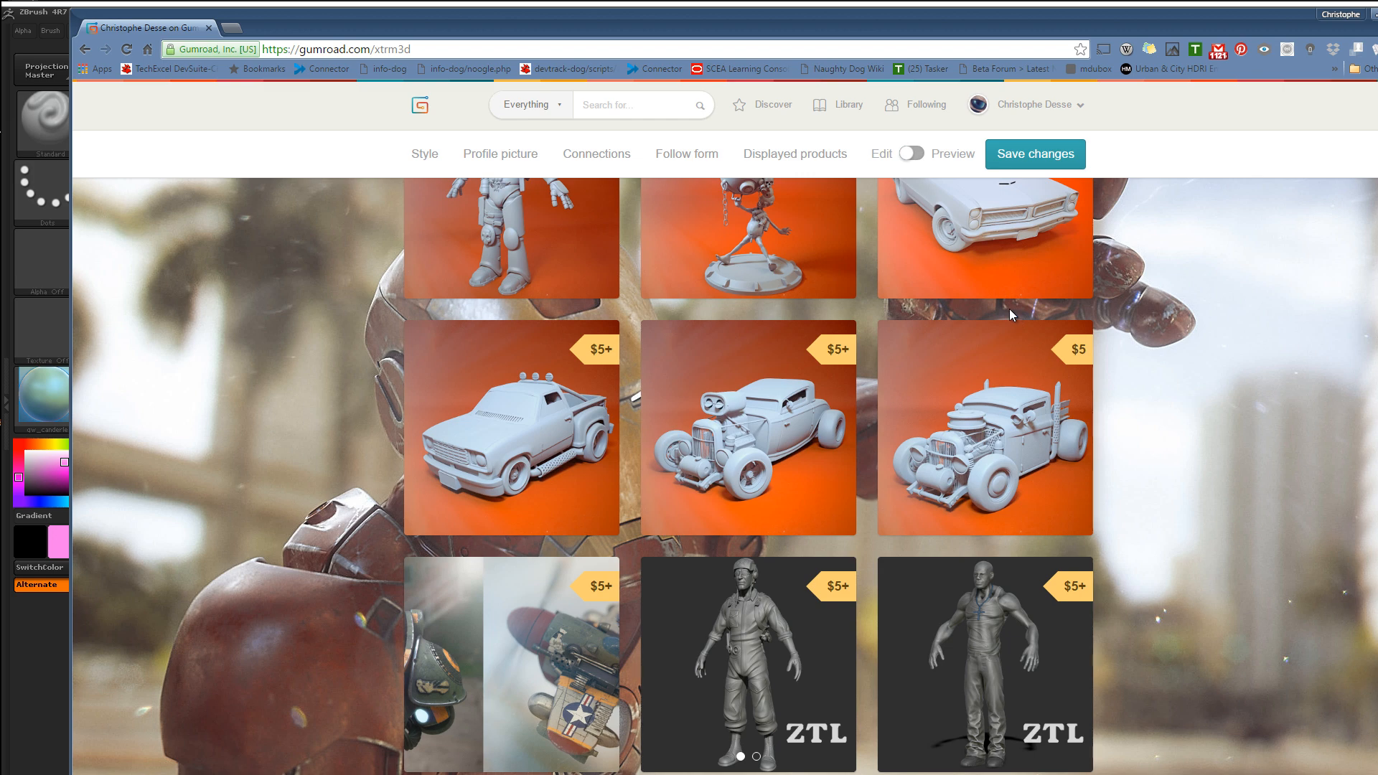
pyautogui.scroll(-6, 1009, 314)
pyautogui.scroll(4, 1006, 312)
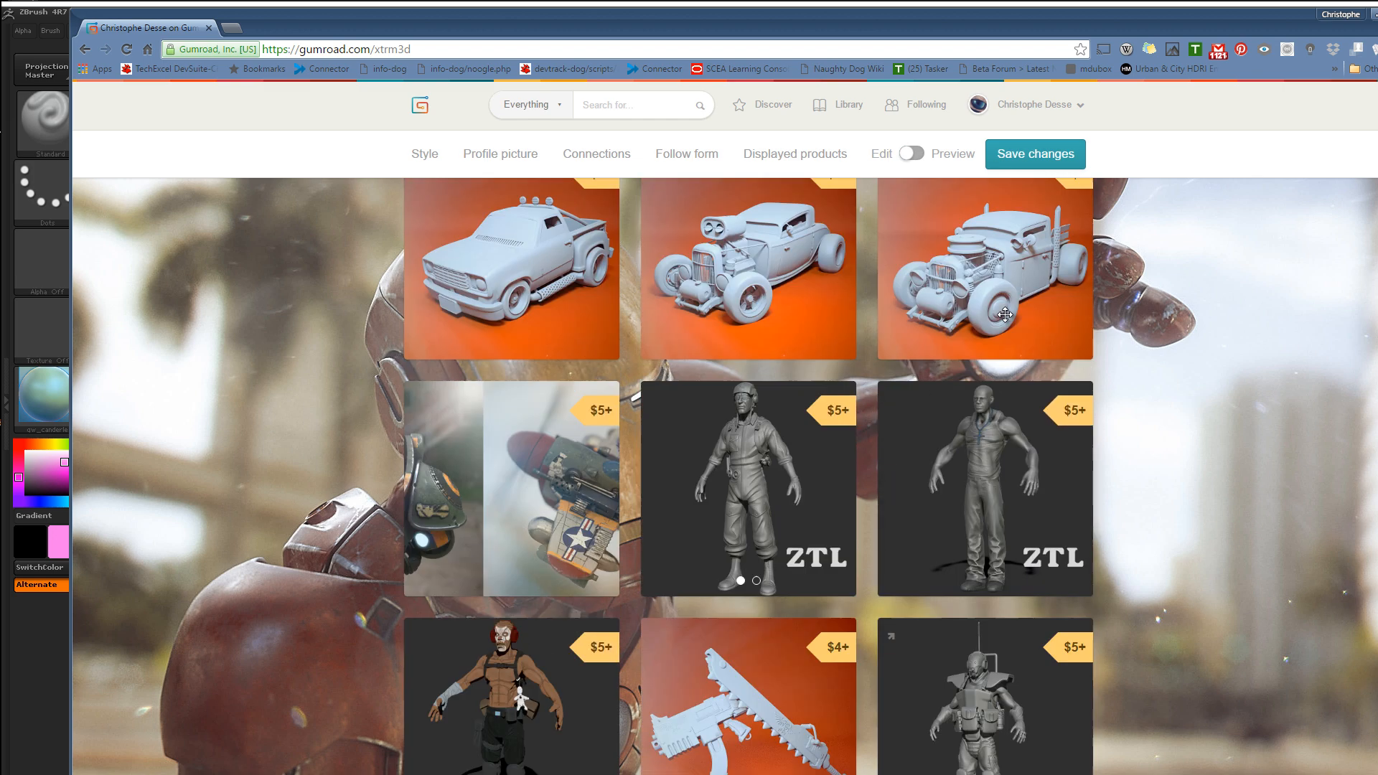
pyautogui.scroll(3, 1004, 315)
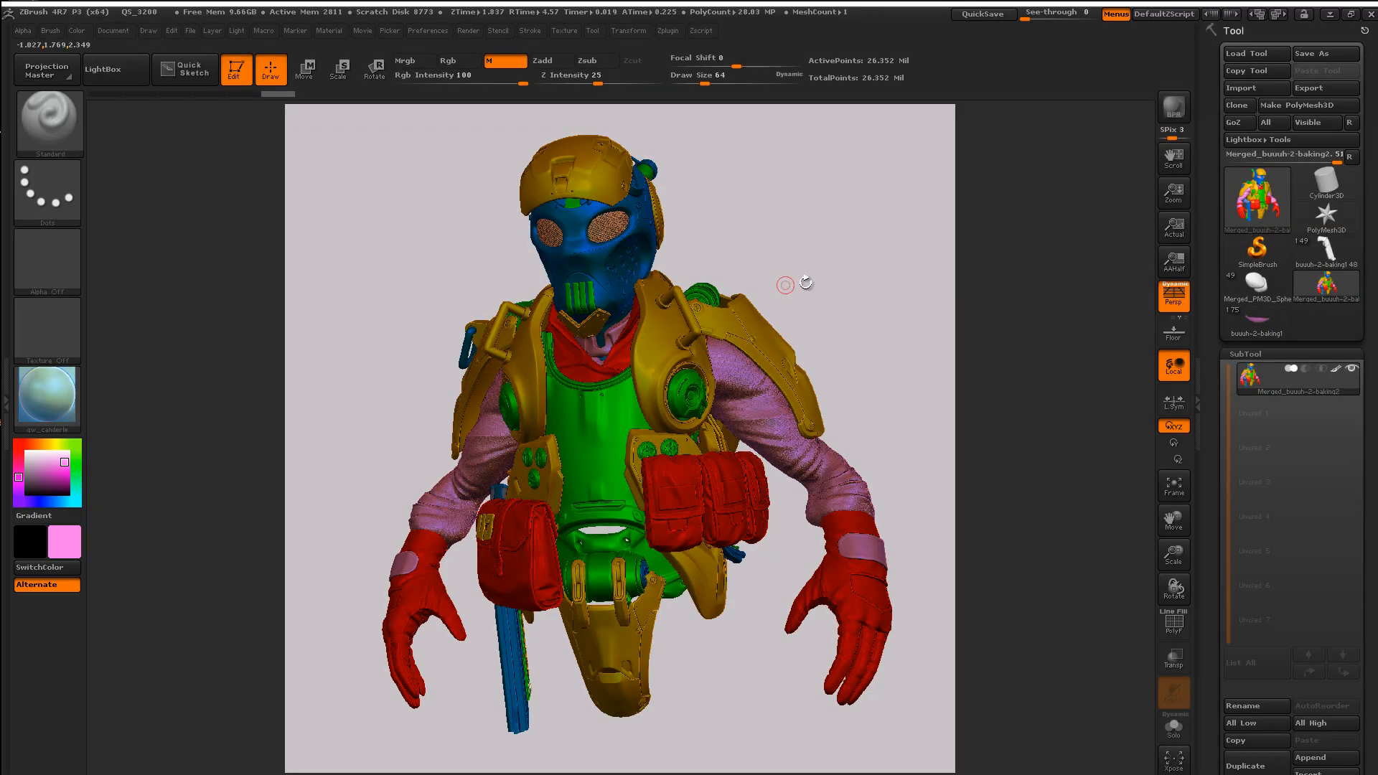
# Step: Rotate the bust to a side view, then close ZBrush without saving the project
pyautogui.moveTo(883, 250); pyautogui.dragTo(913, 160)
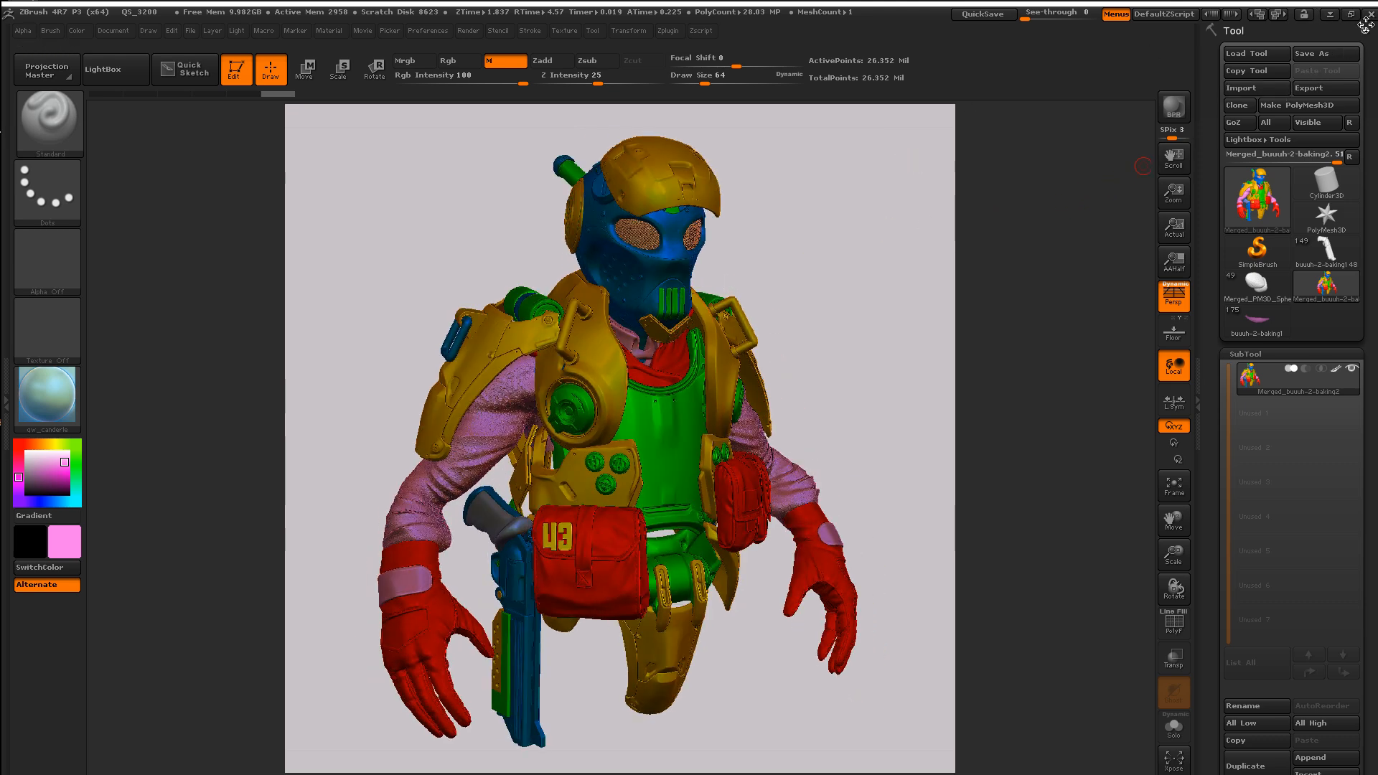
pyautogui.click(1371, 13)
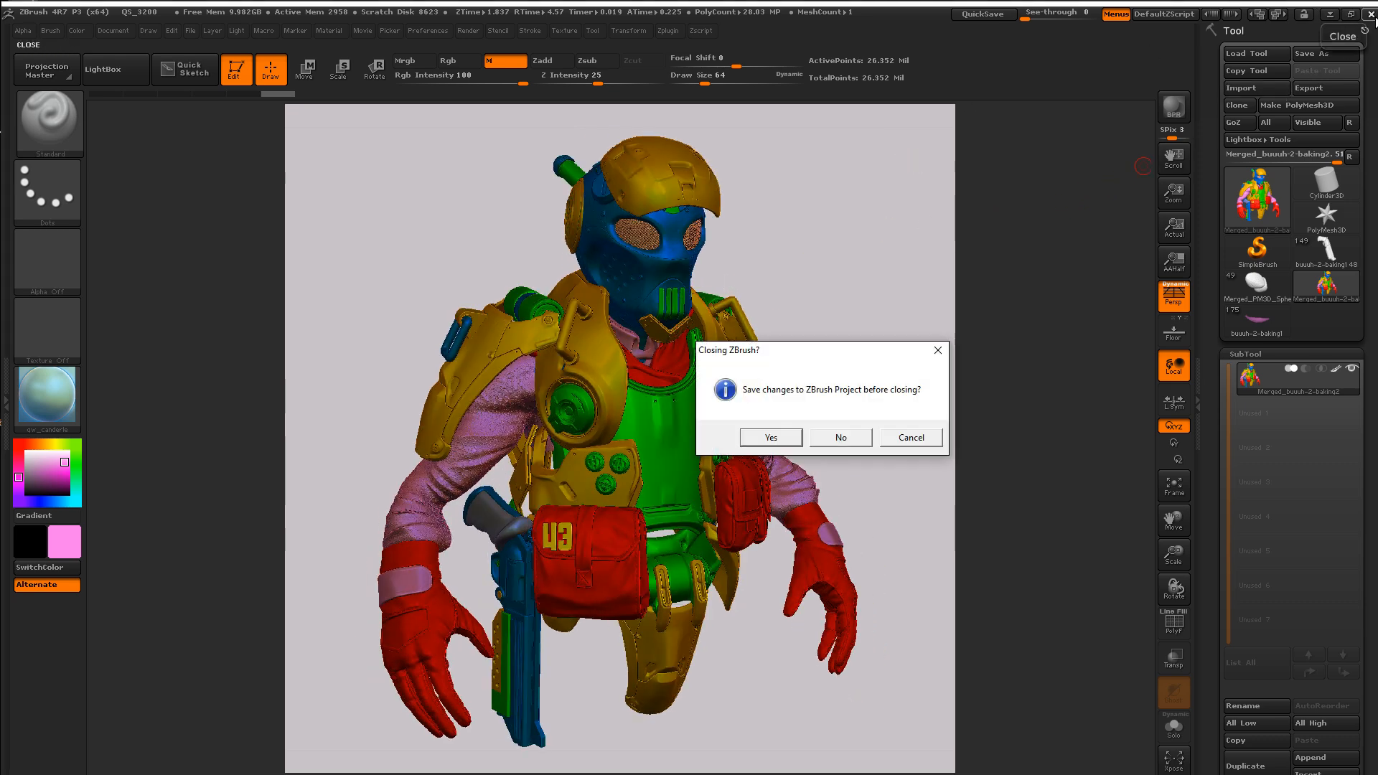
pyautogui.click(841, 437)
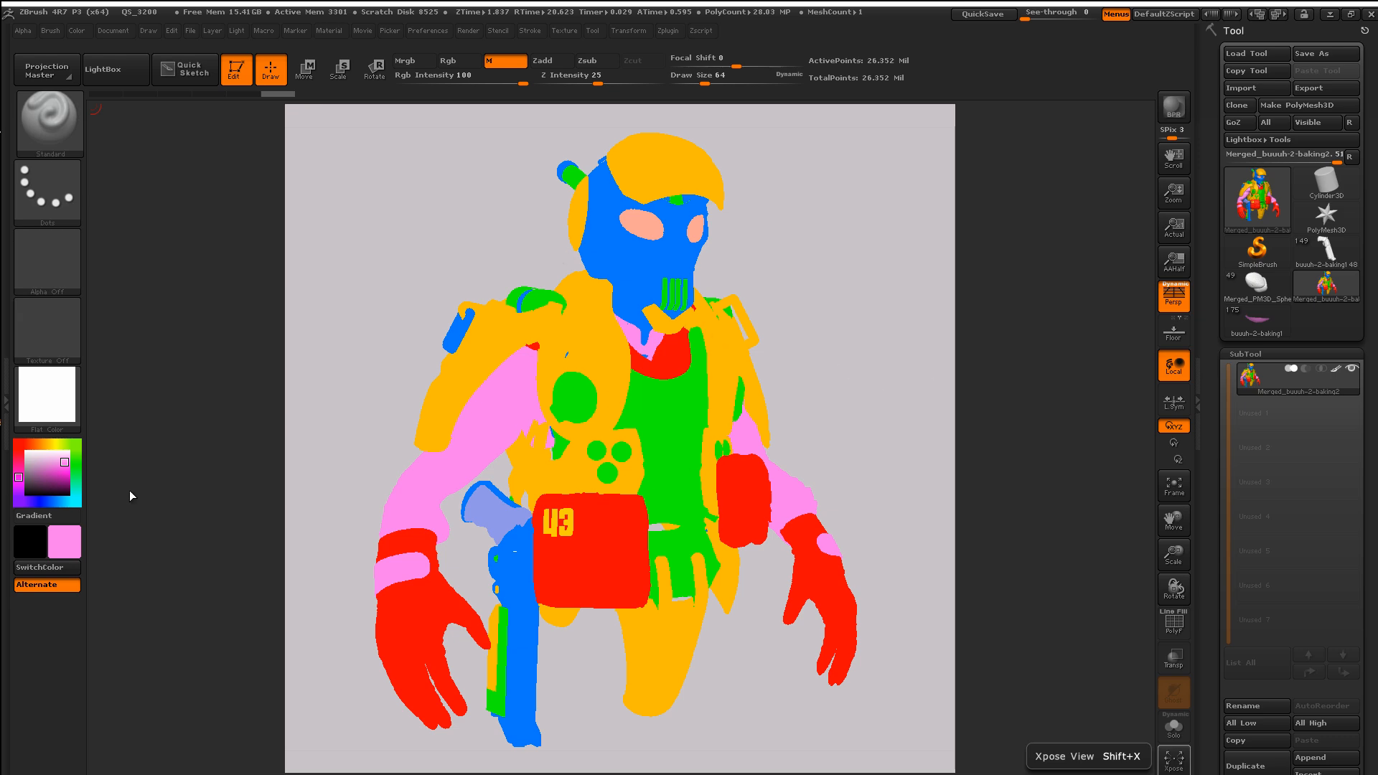
pyautogui.click(50, 397)
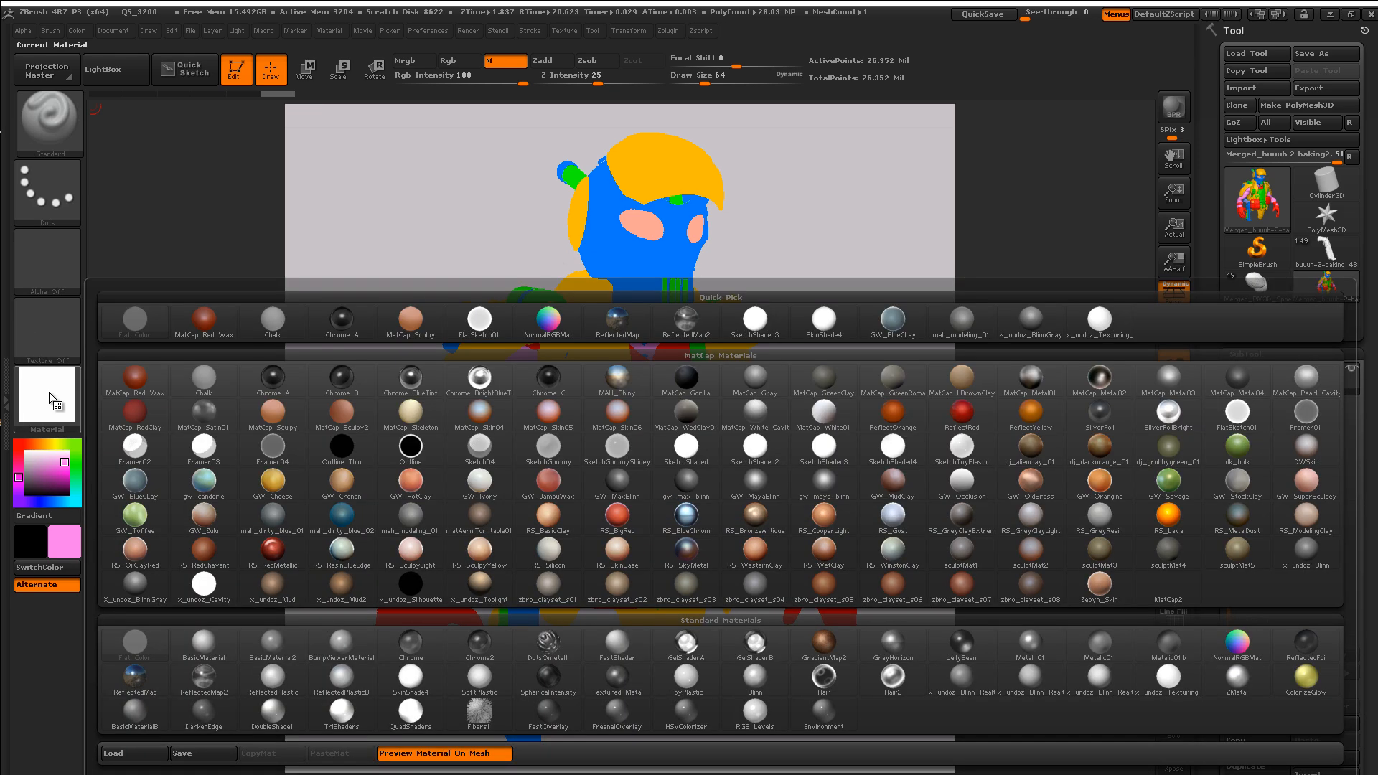
pyautogui.click(143, 489)
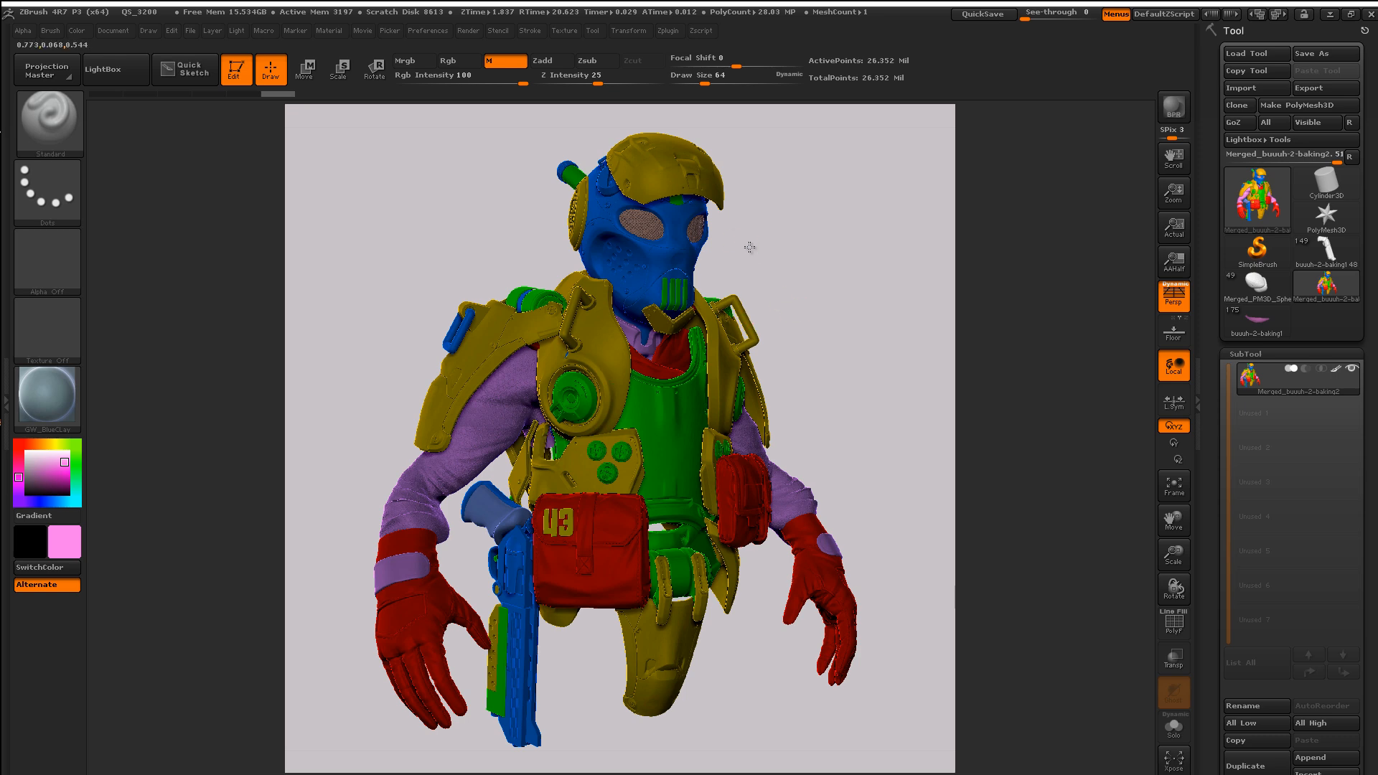
pyautogui.moveTo(749, 247)
pyautogui.mouseDown()
pyautogui.moveTo(729, 237)
pyautogui.moveTo(749, 256)
pyautogui.mouseUp()
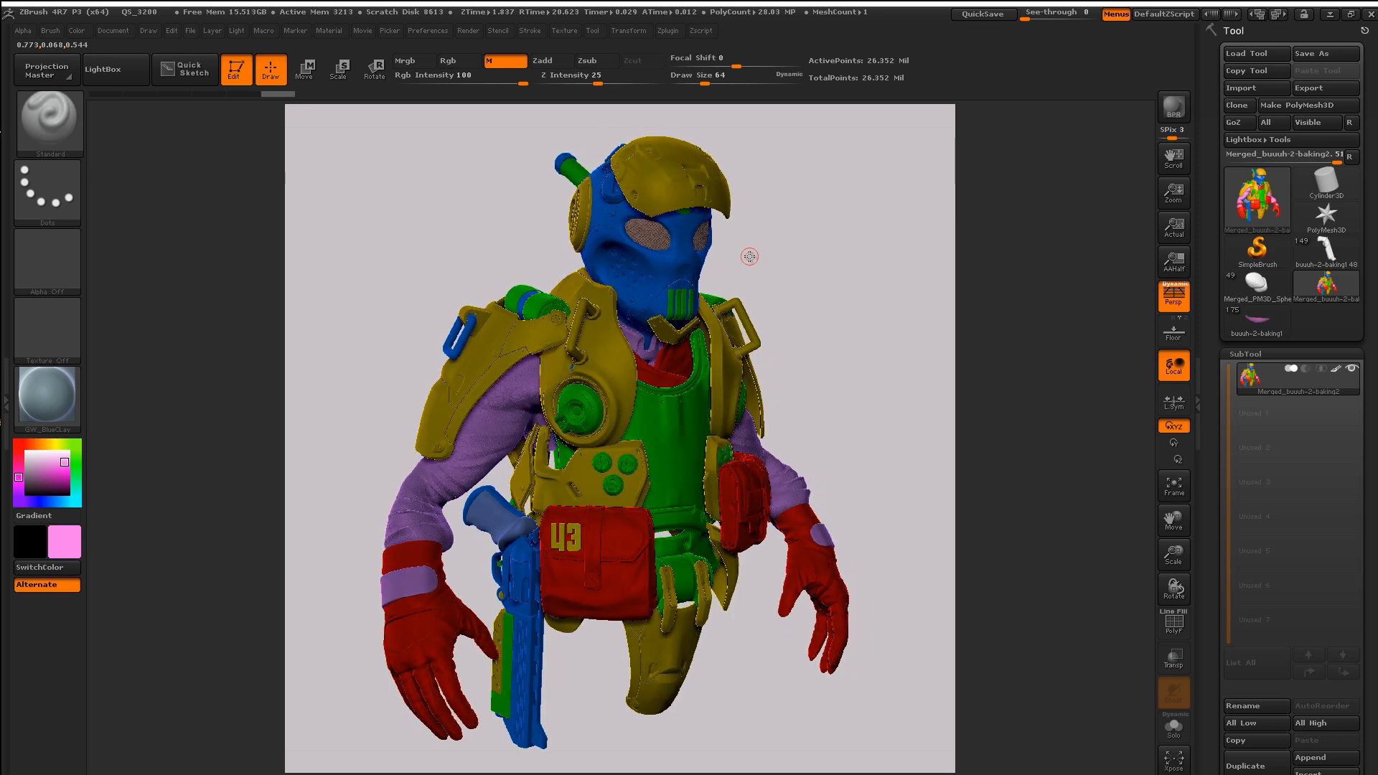
pyautogui.click(75, 386)
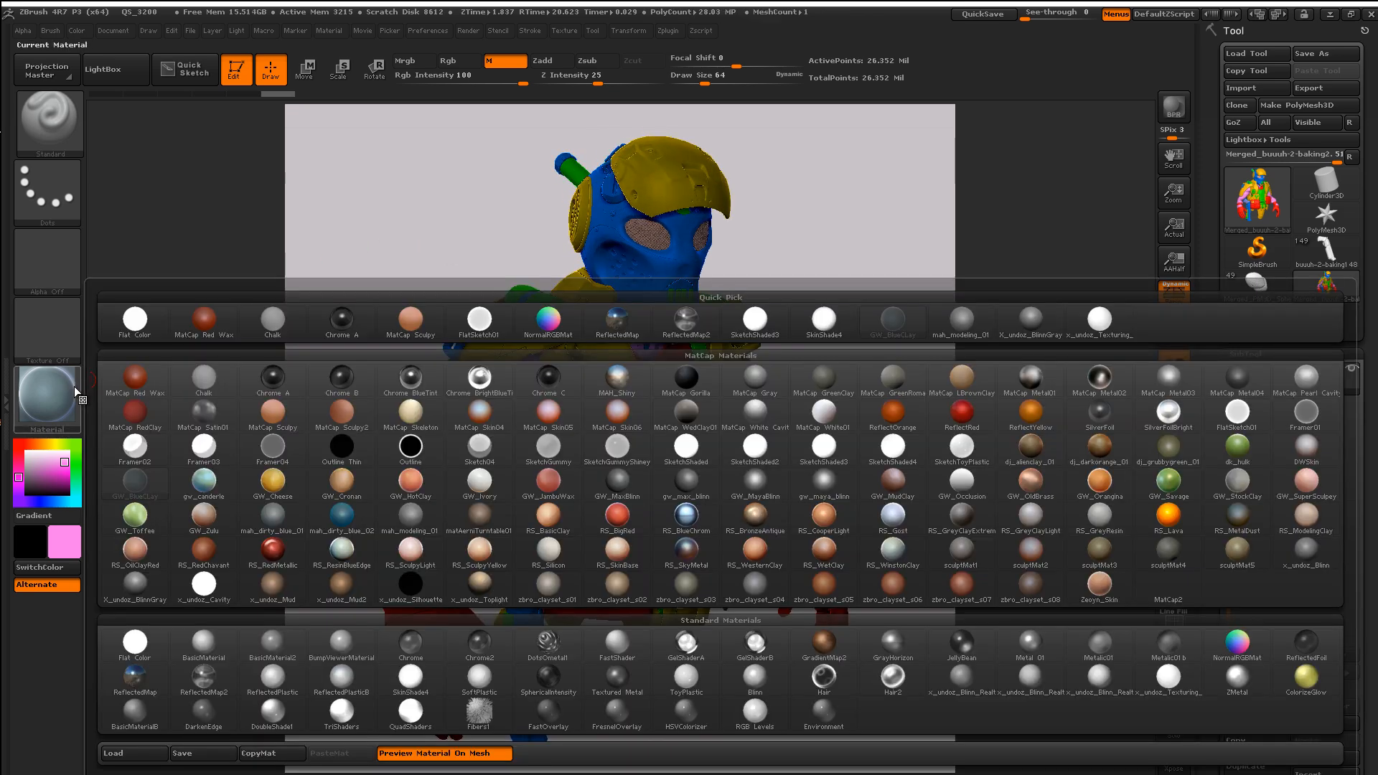
pyautogui.click(136, 646)
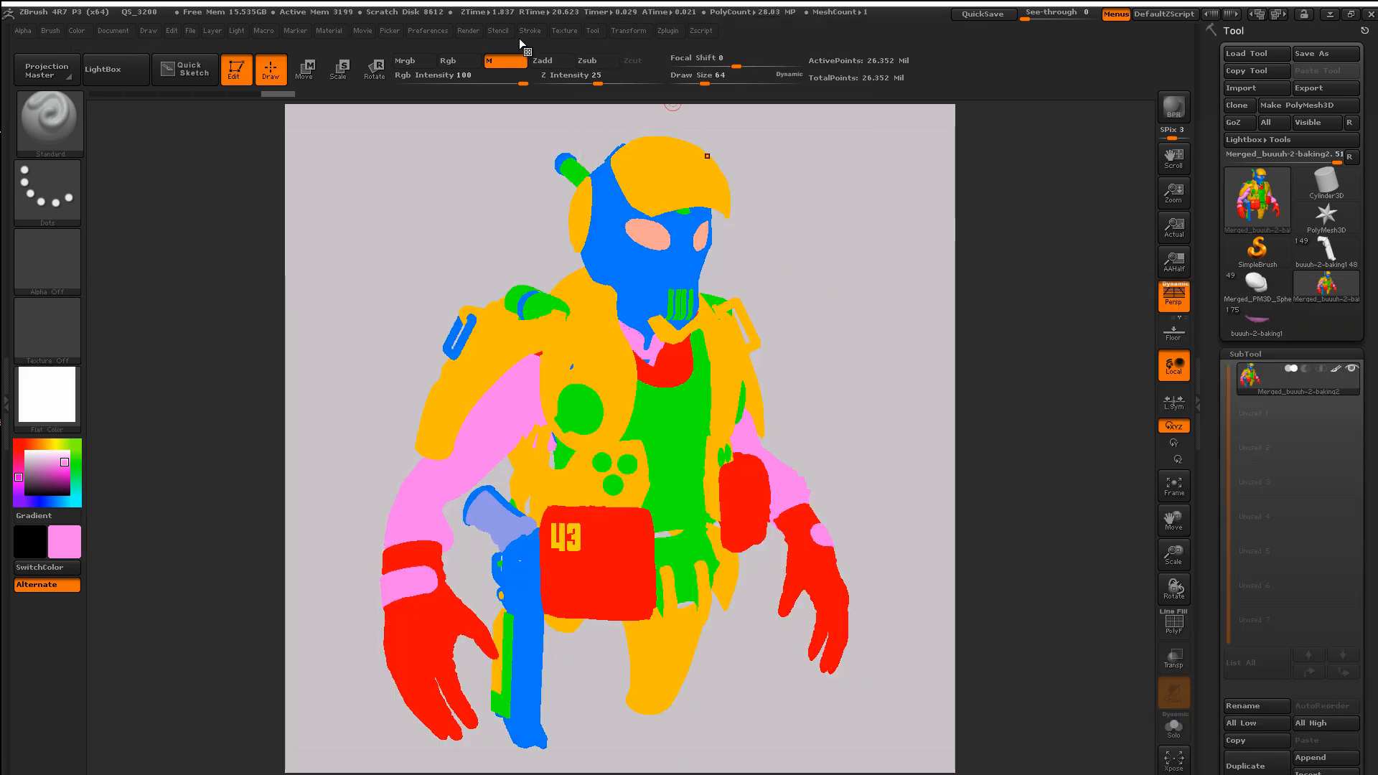
# Step: Turn off AOcclusion in Render Properties and BPR-render the flat-colour bust again
pyautogui.click(478, 30)
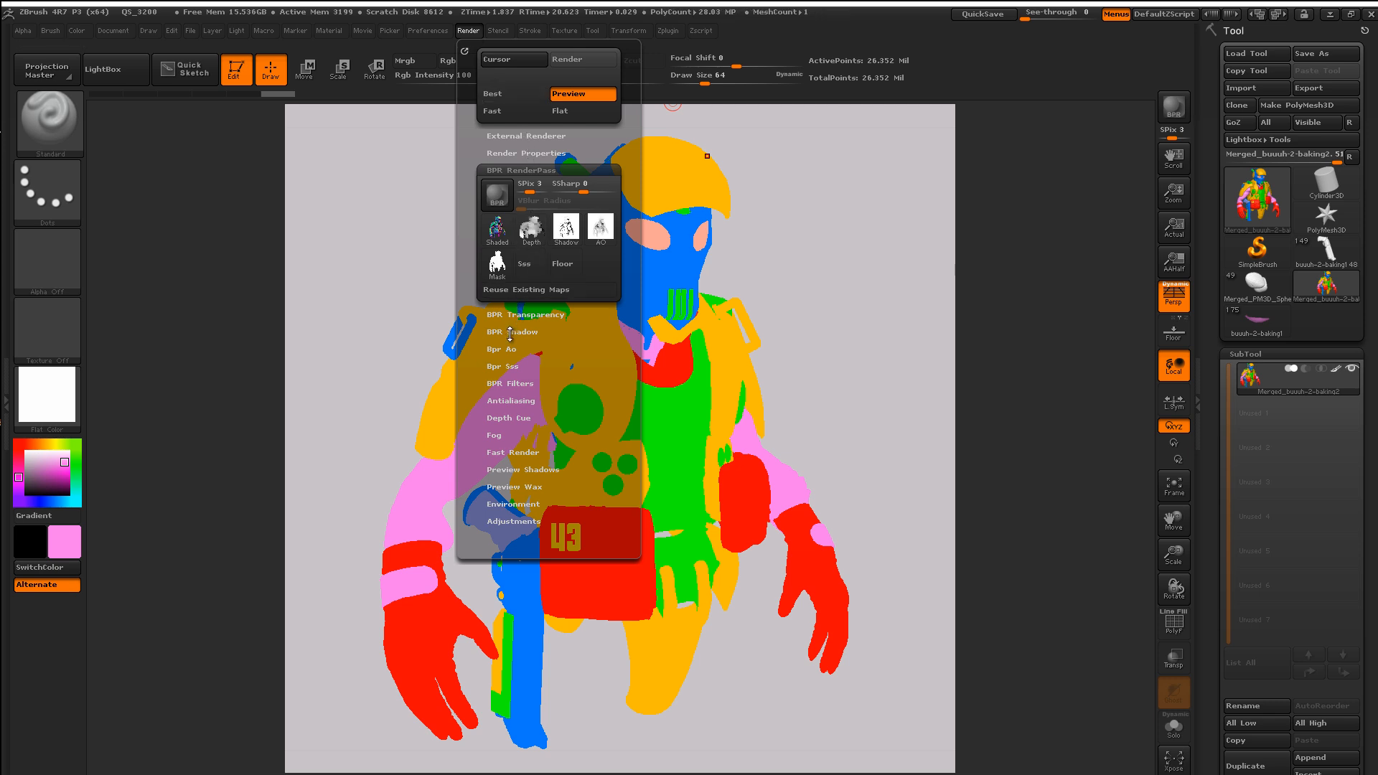
pyautogui.click(509, 152)
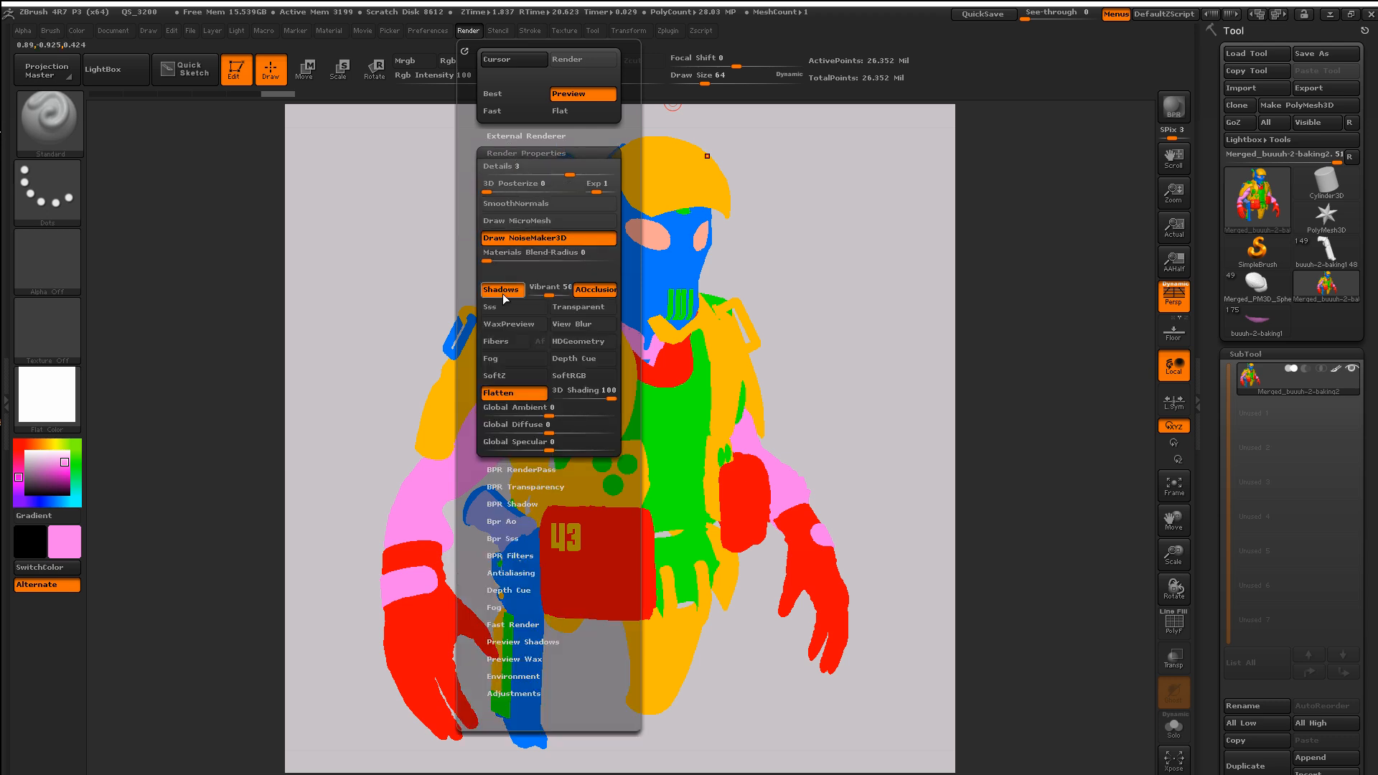
pyautogui.click(584, 293)
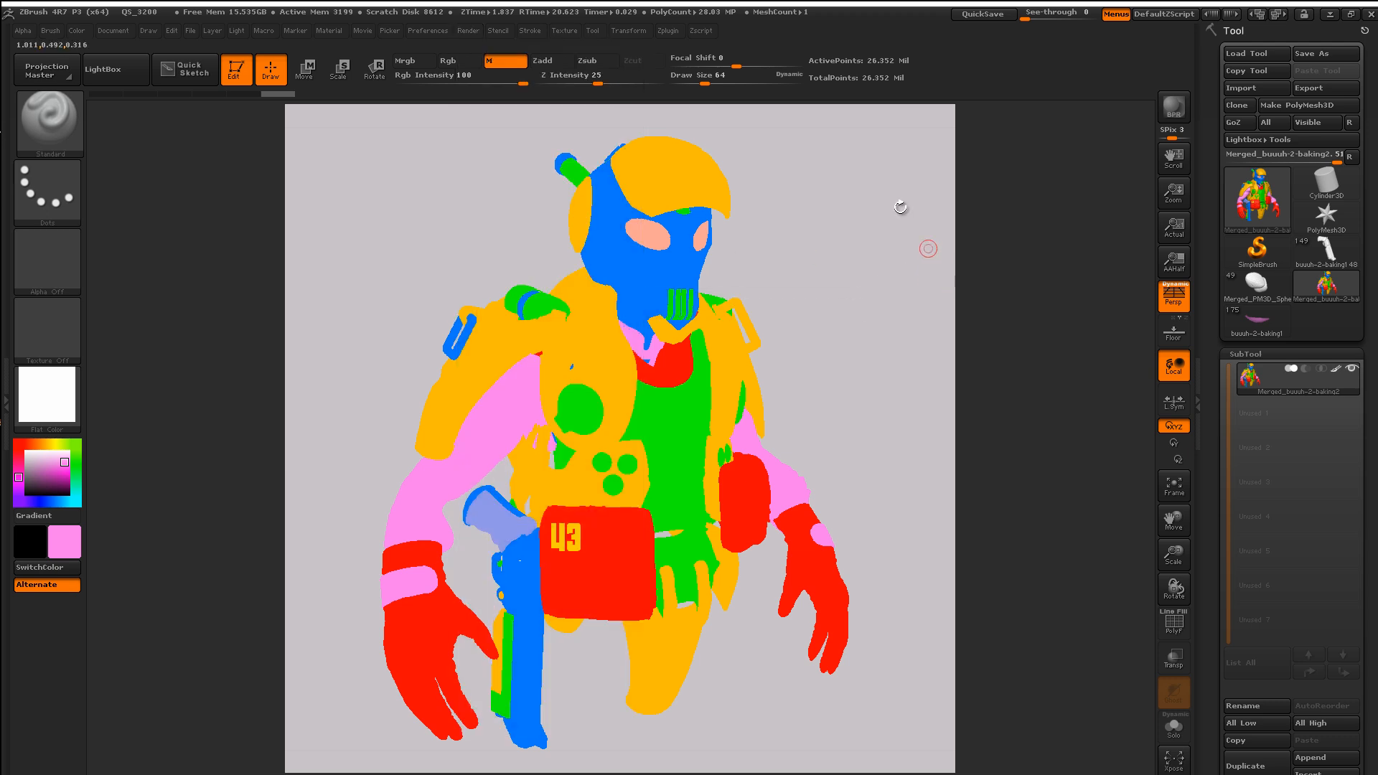
pyautogui.hotkey('shift', 'r')
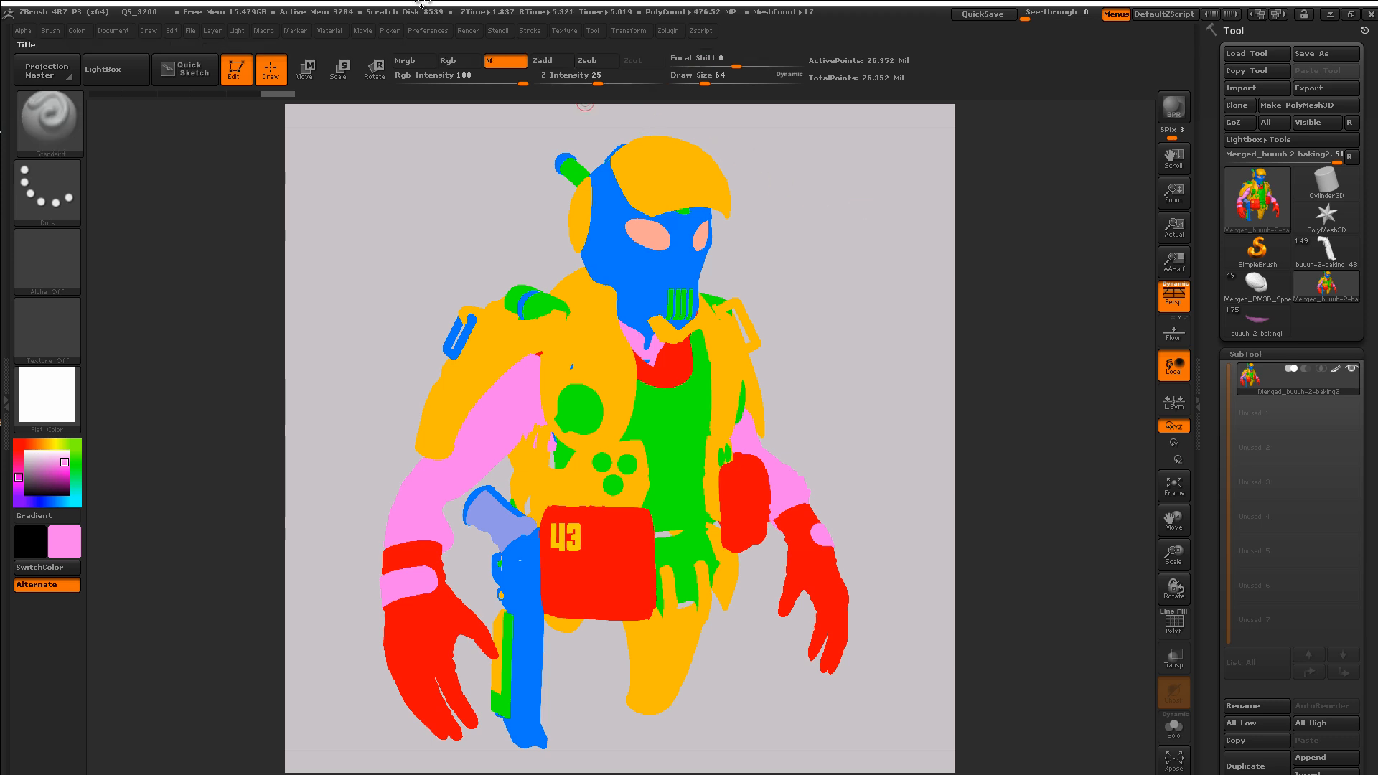
pyautogui.click(468, 30)
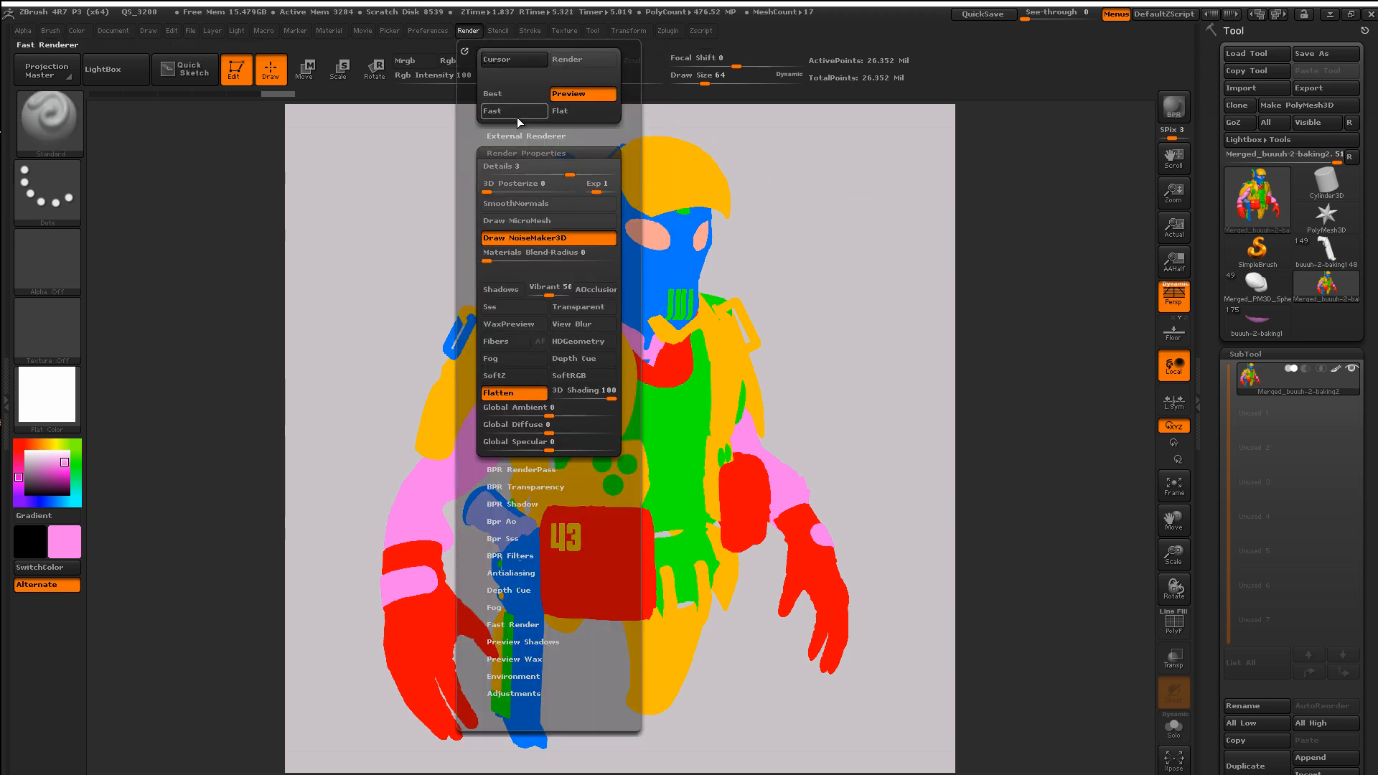
# Step: Start exporting the Shaded BPR pass and create a new uvlessworkflow folder on the Desktop
pyautogui.click(516, 471)
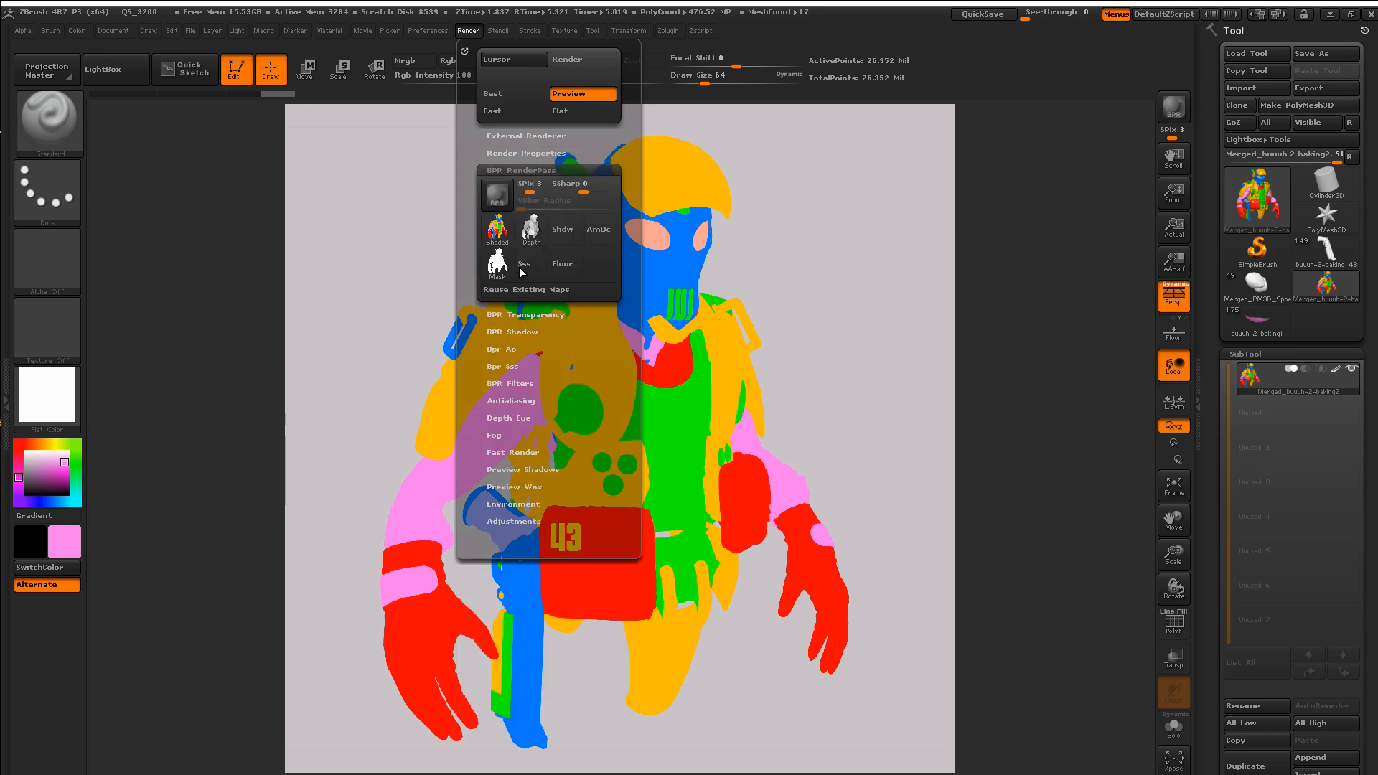
pyautogui.click(499, 230)
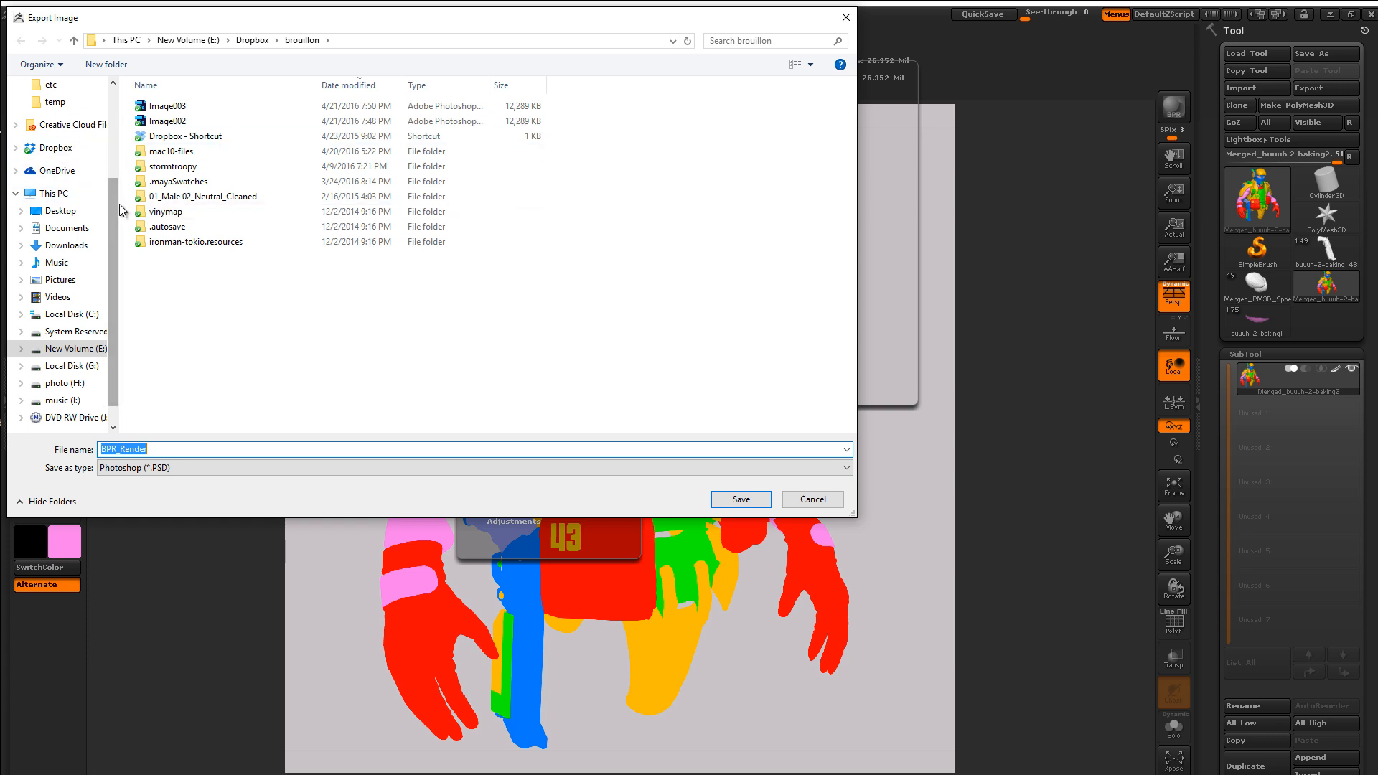
pyautogui.click(75, 216)
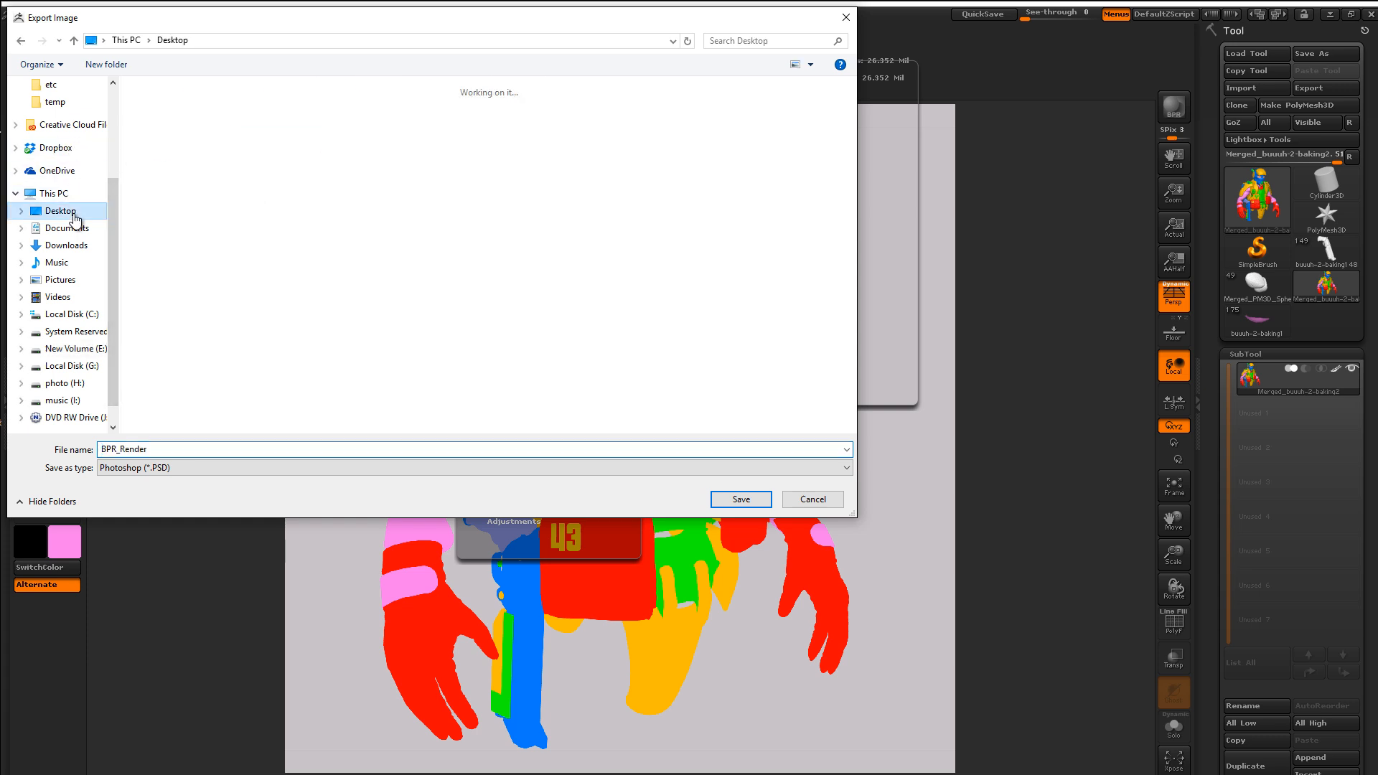
pyautogui.rightClick(471, 244)
pyautogui.moveTo(371, 375)
pyautogui.click(299, 382)
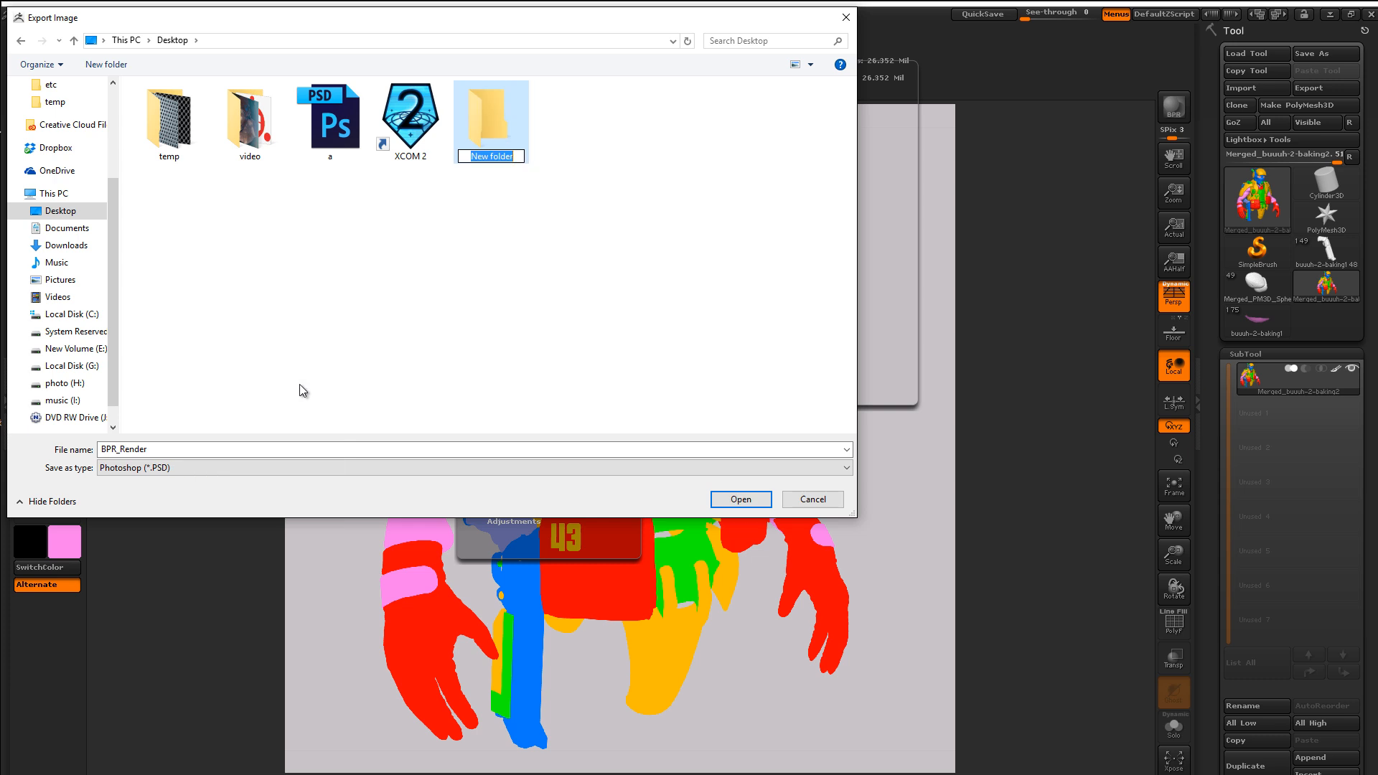
pyautogui.write('uvlessworkflow')
pyautogui.press('Return')
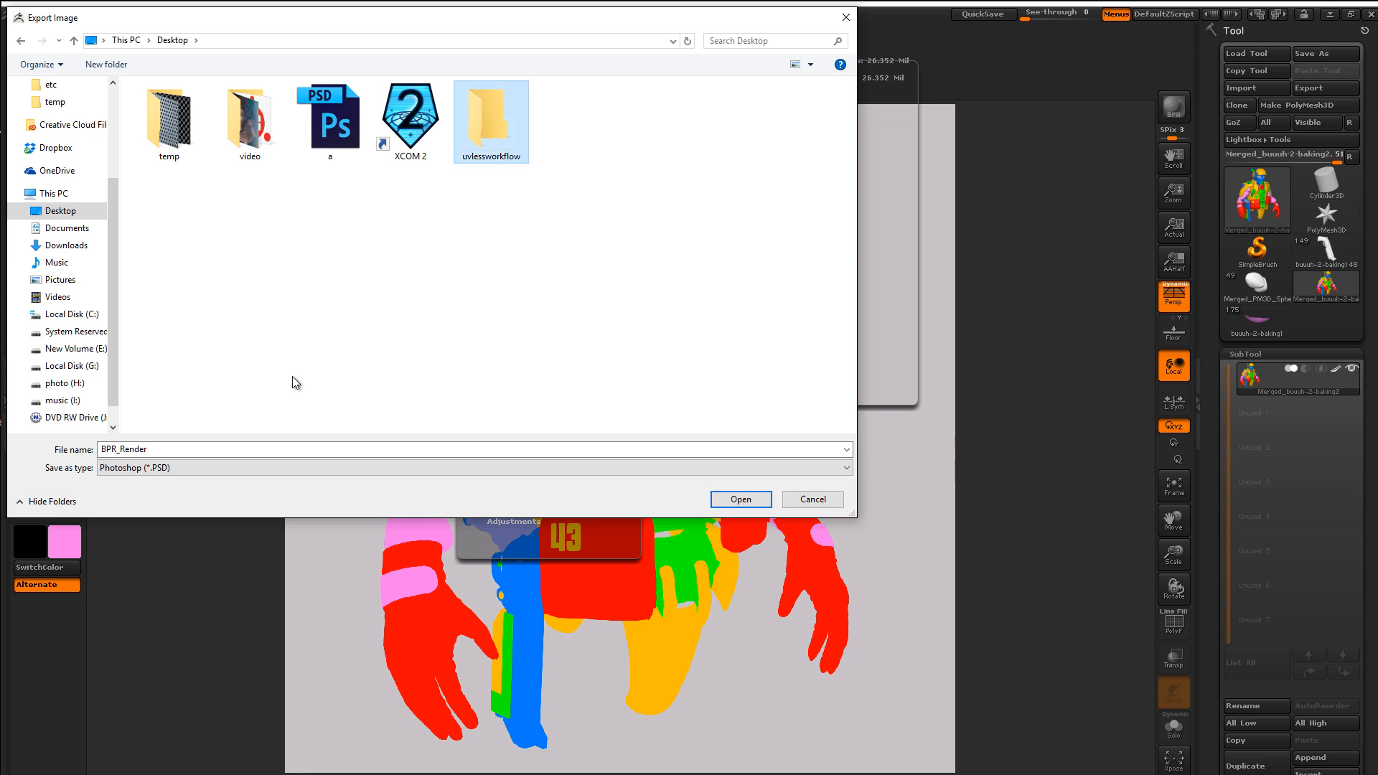
# Step: Save the shaded render as a PSD inside the uvlessworkflow folder
pyautogui.doubleClick(492, 88)
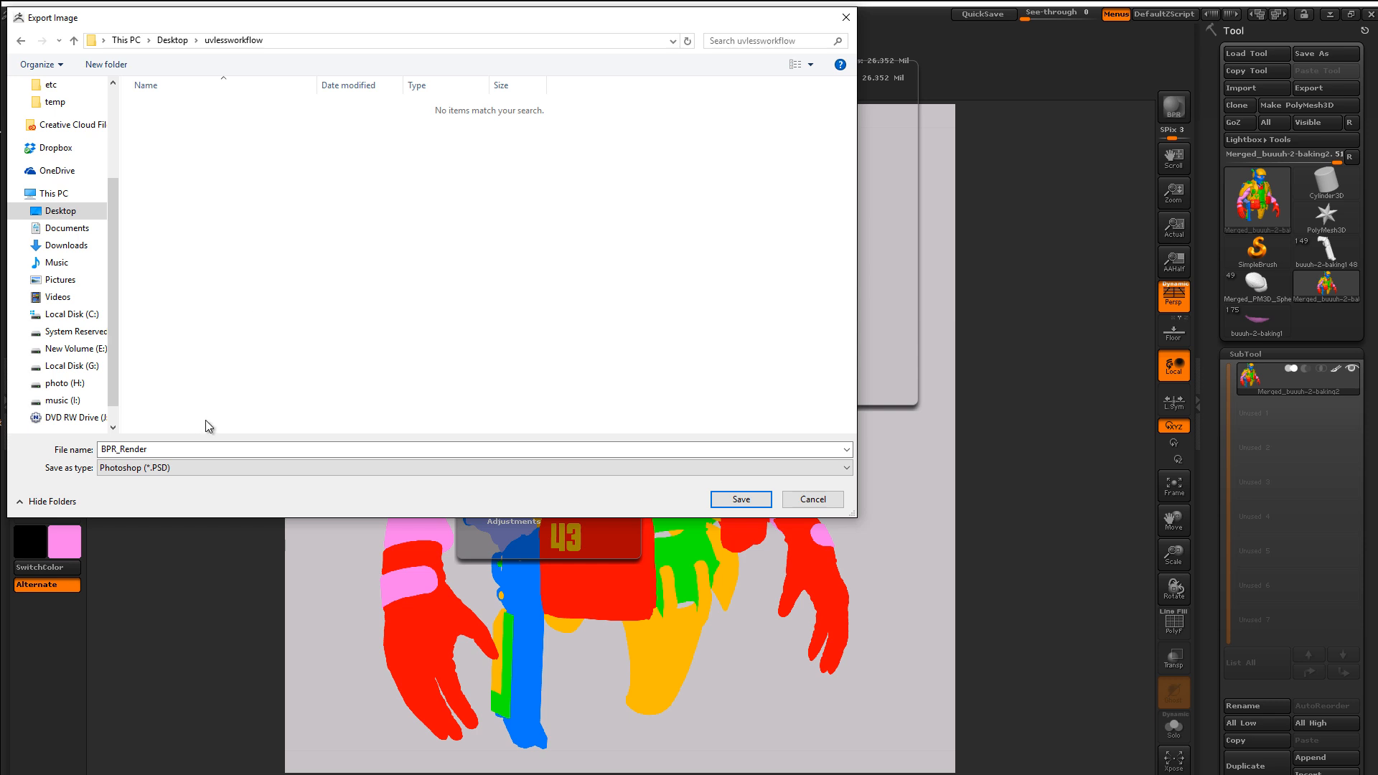
pyautogui.doubleClick(104, 450)
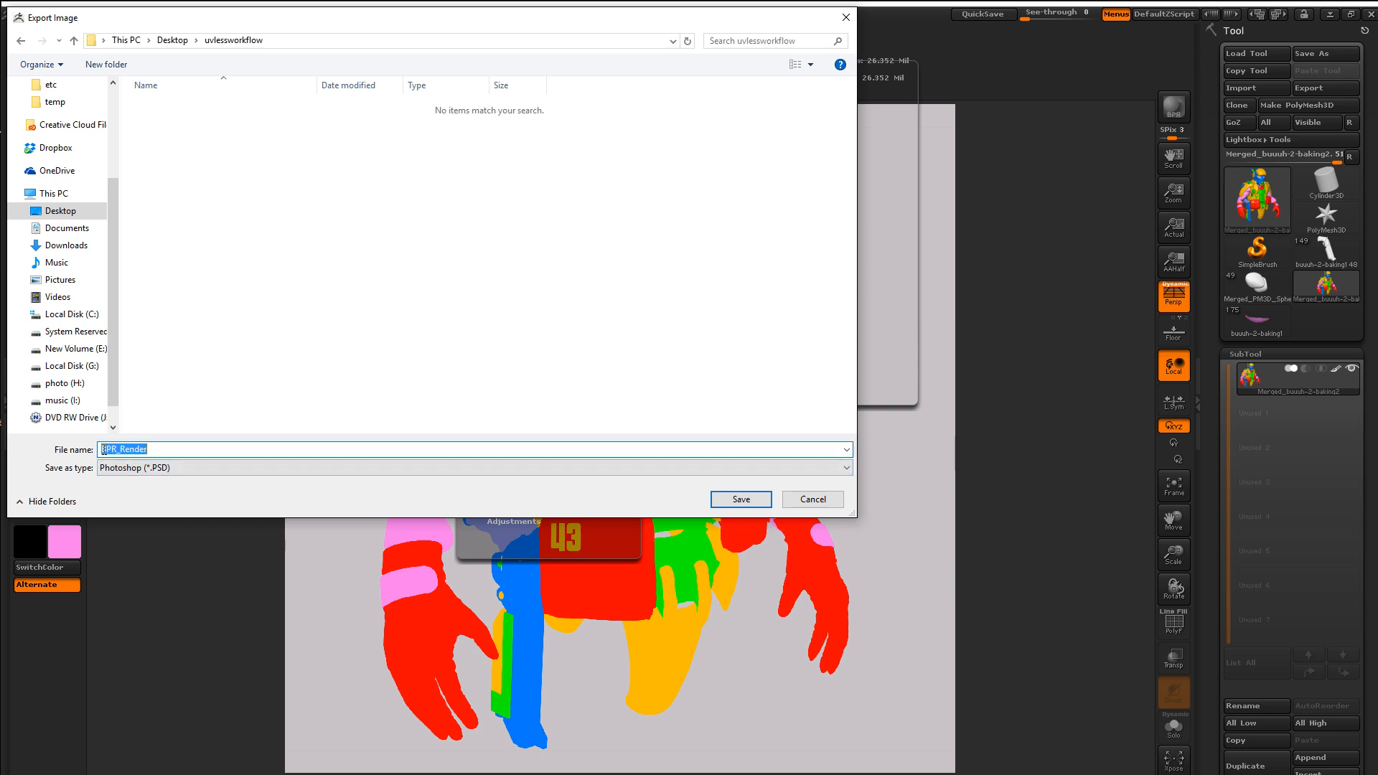
pyautogui.press('End')
pyautogui.write('z')
pyautogui.press('Return')
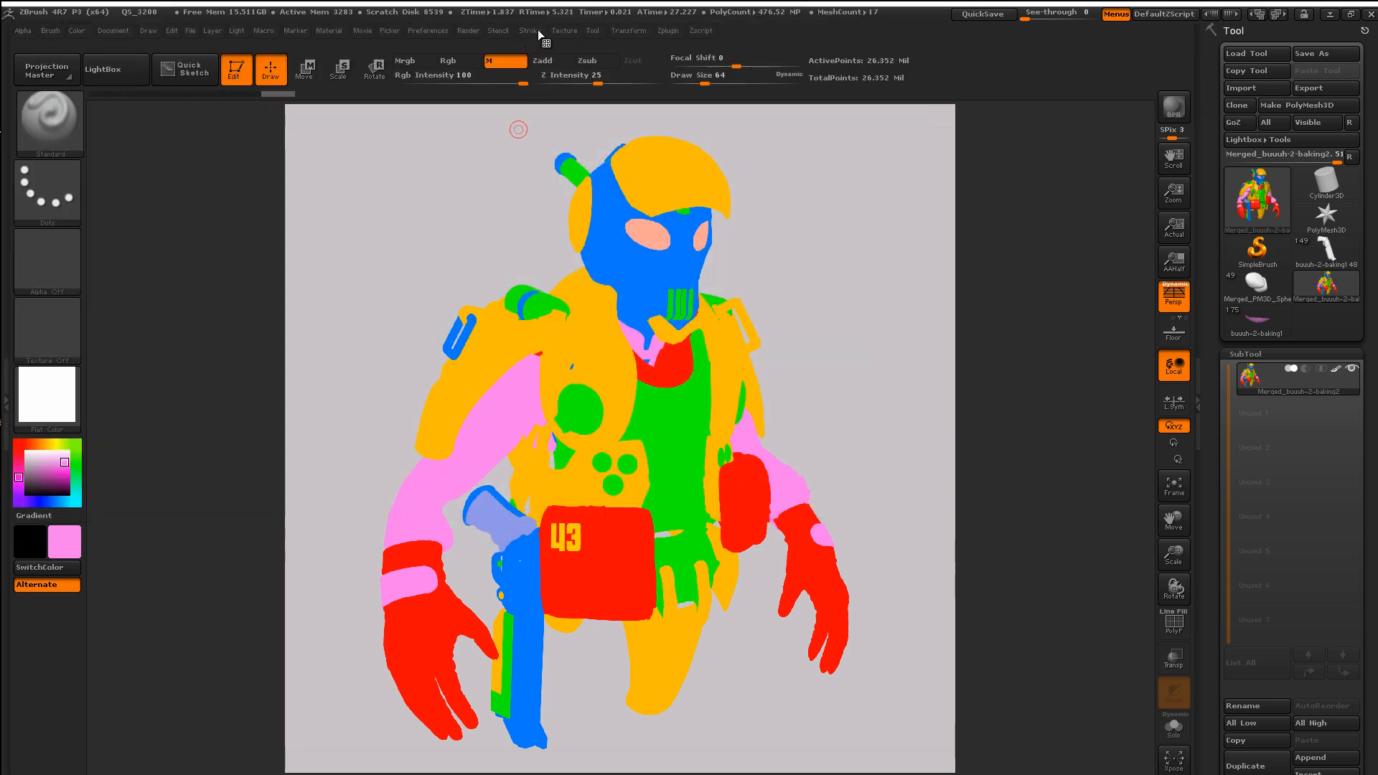
# Step: Export the BPR Mask pass as a-BPR_Mask.psd into the uvlessworkflow folder
pyautogui.click(468, 30)
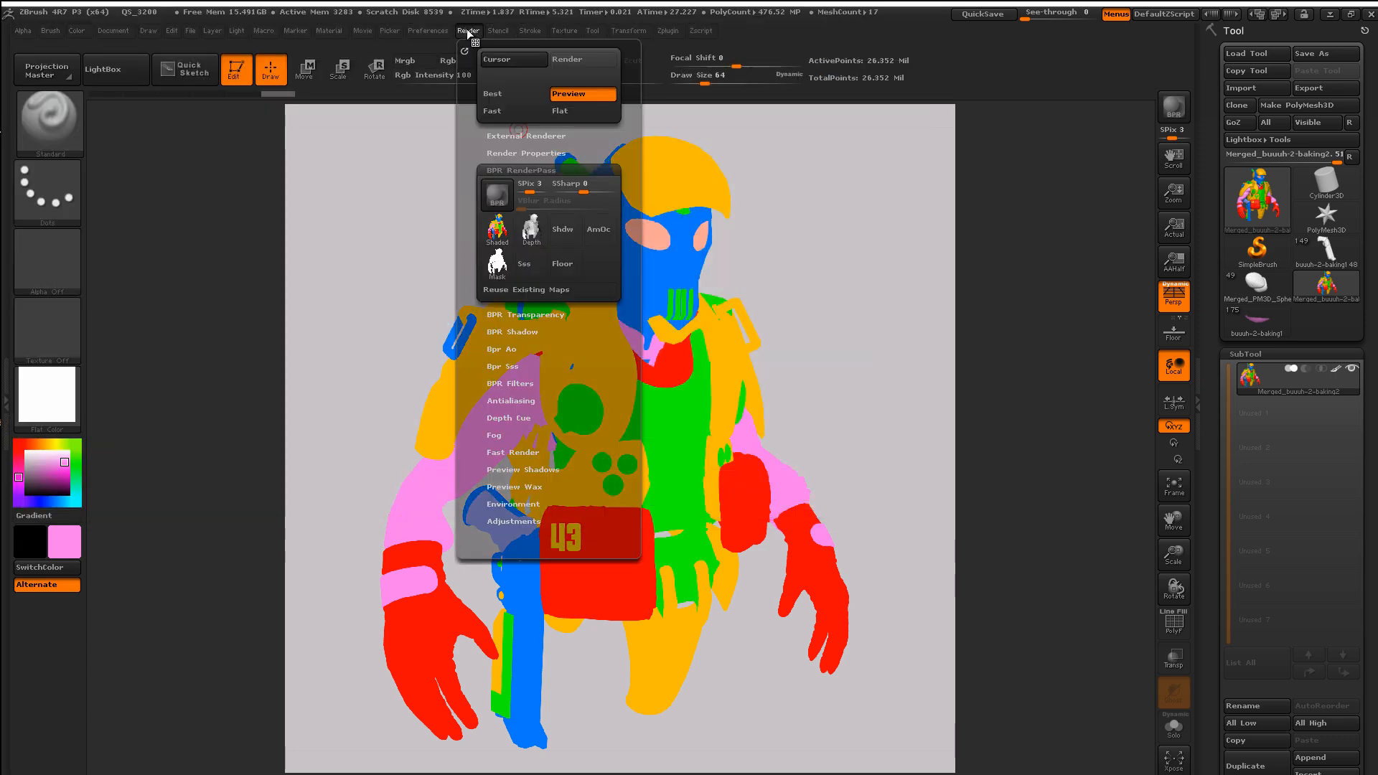
pyautogui.click(495, 264)
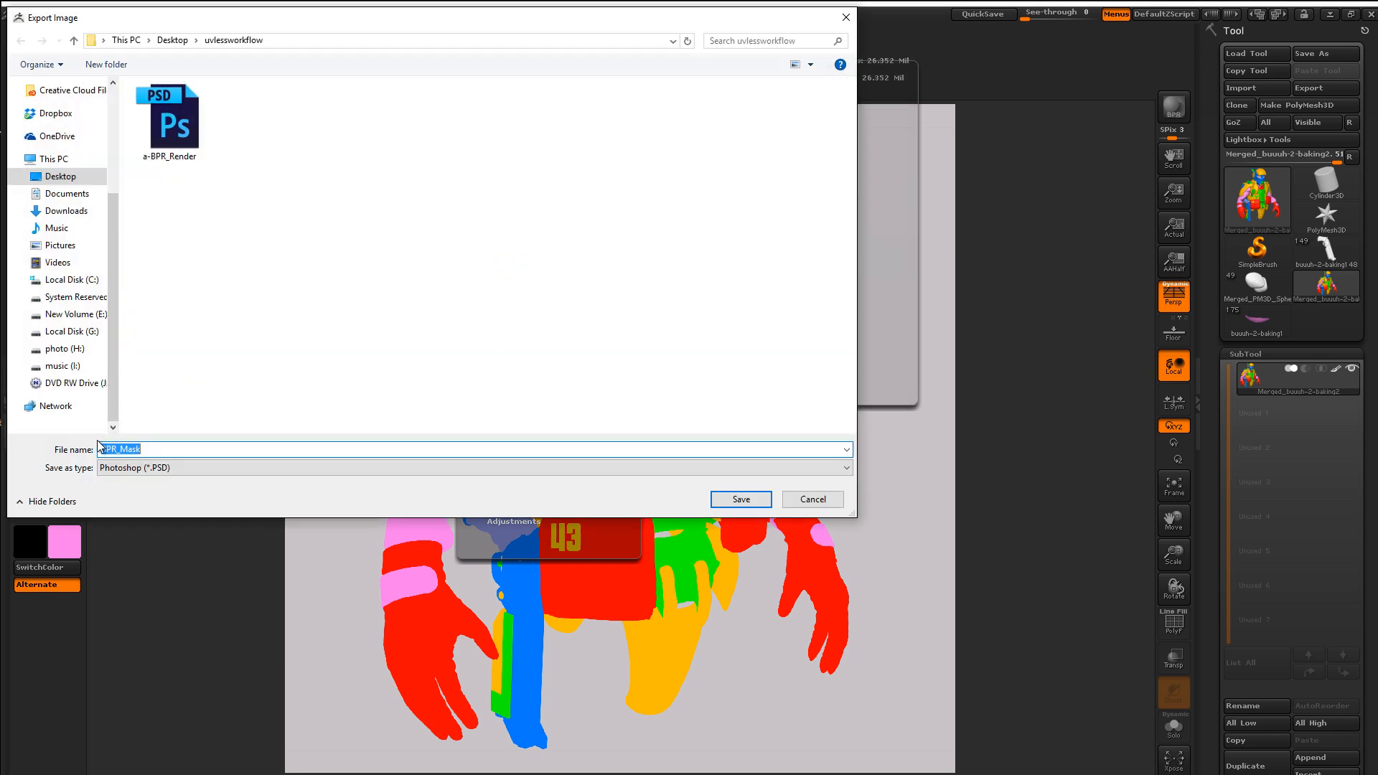
pyautogui.click(101, 448)
pyautogui.write('a-')
pyautogui.press('Return')
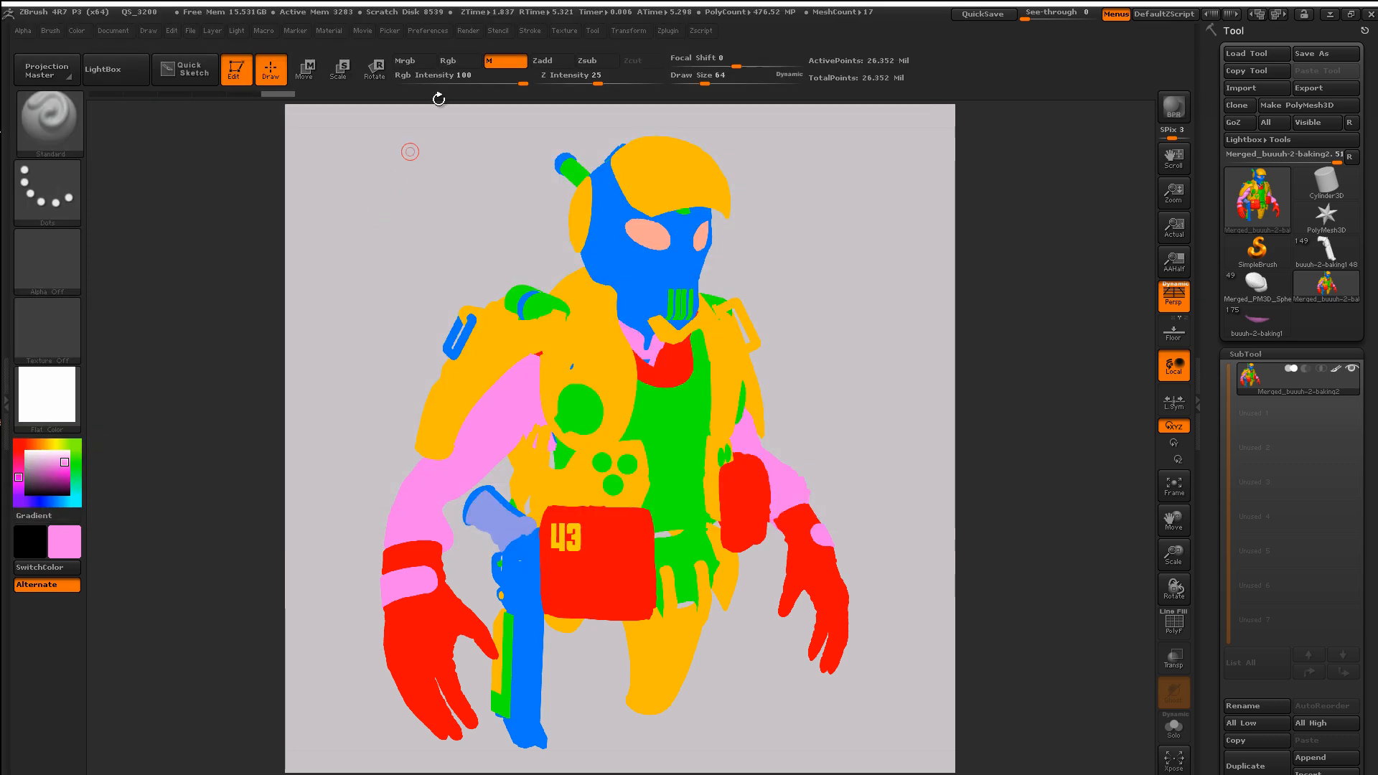
pyautogui.click(468, 29)
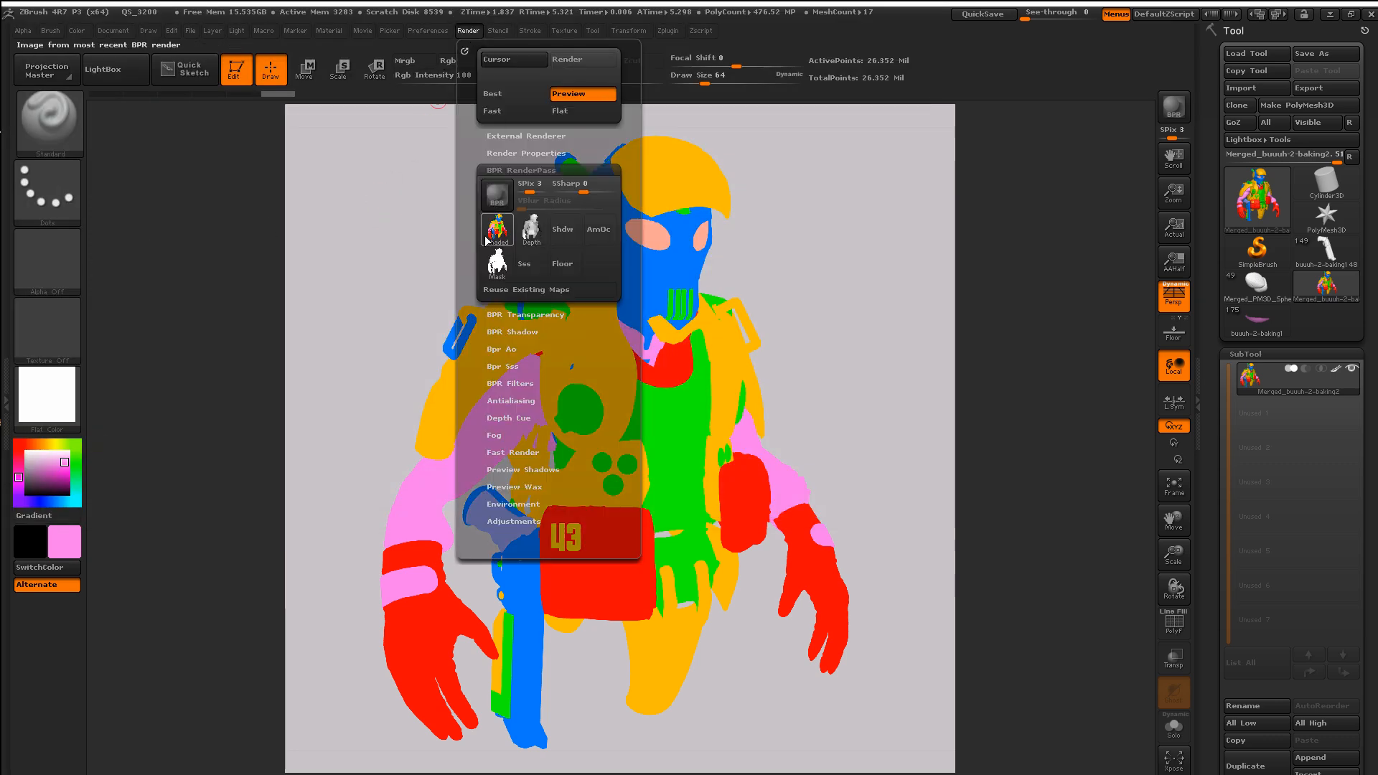
pyautogui.moveTo(491, 271)
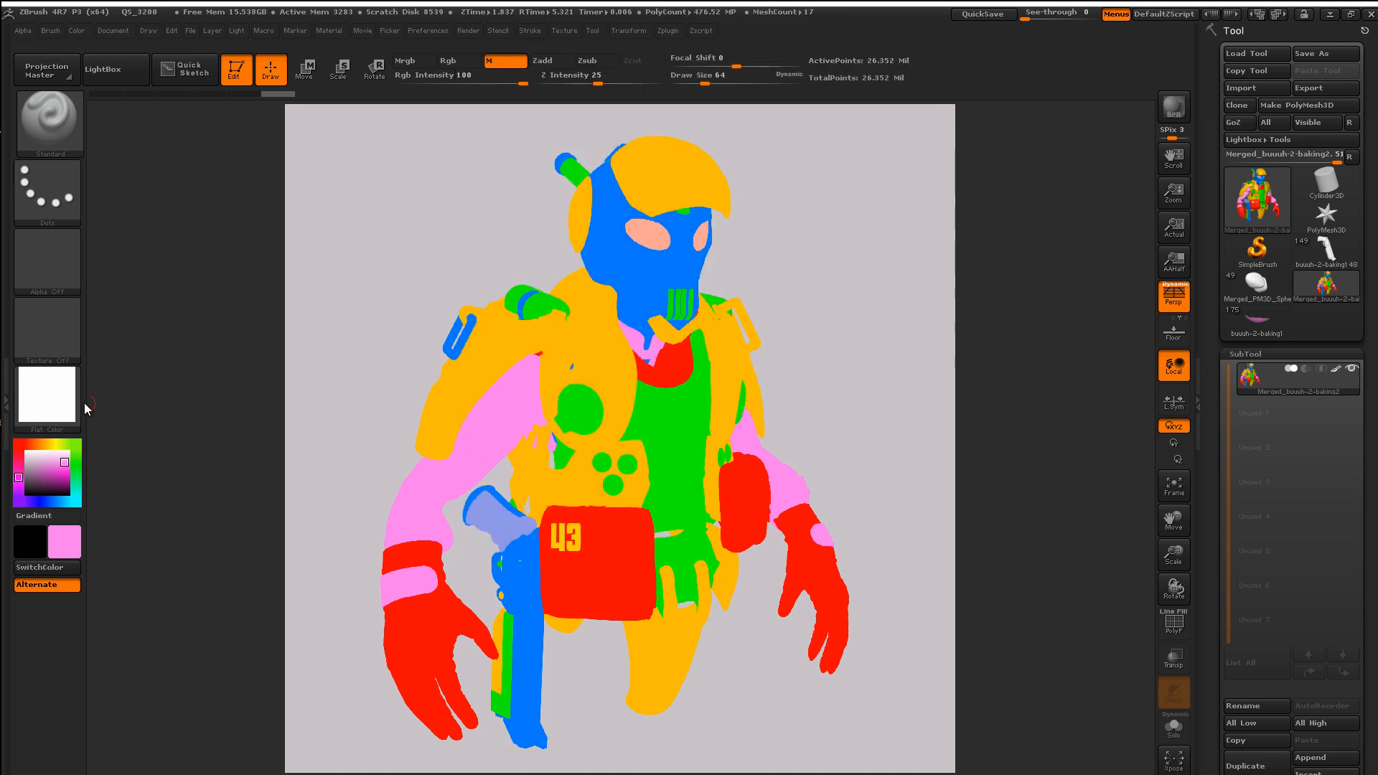
# Step: Apply the NormalRGBMat material to the bust and run a BPR render
pyautogui.click(74, 422)
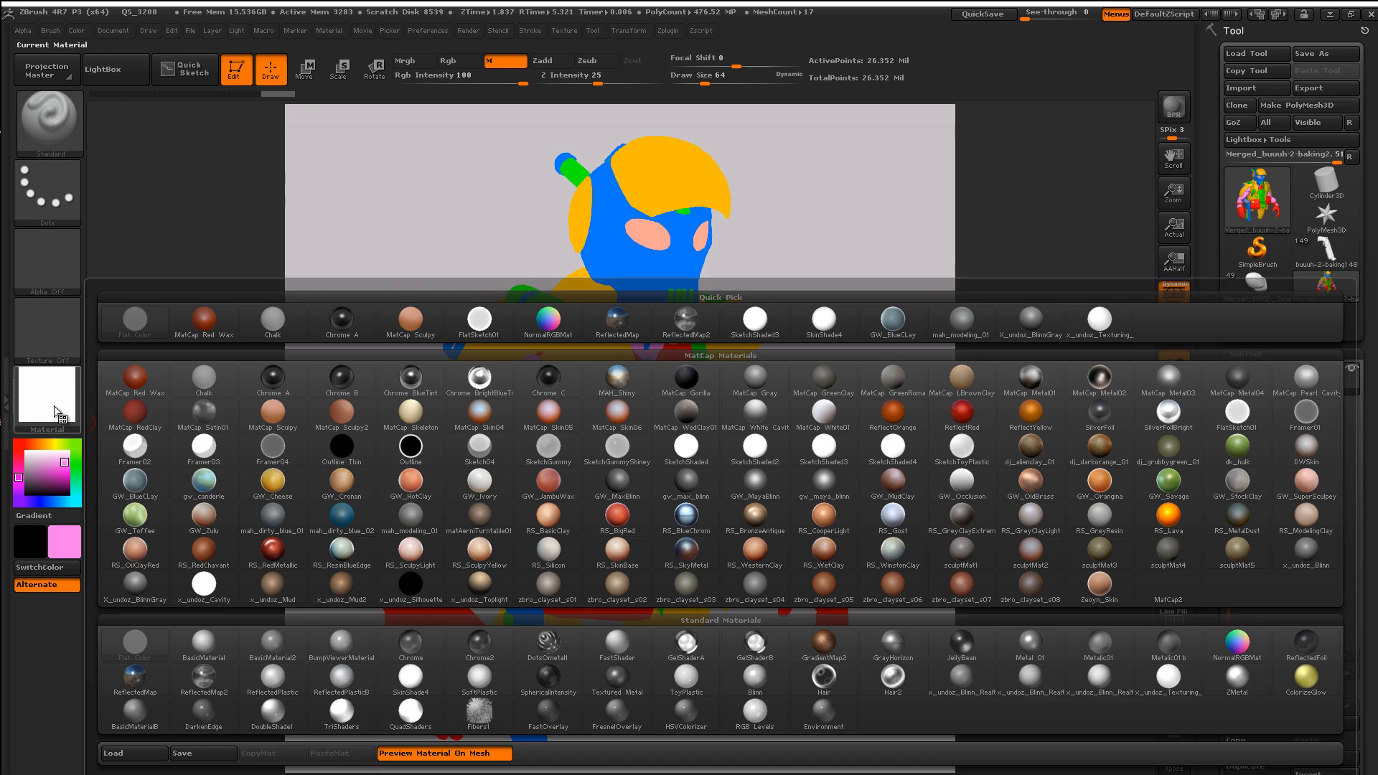
pyautogui.click(1246, 650)
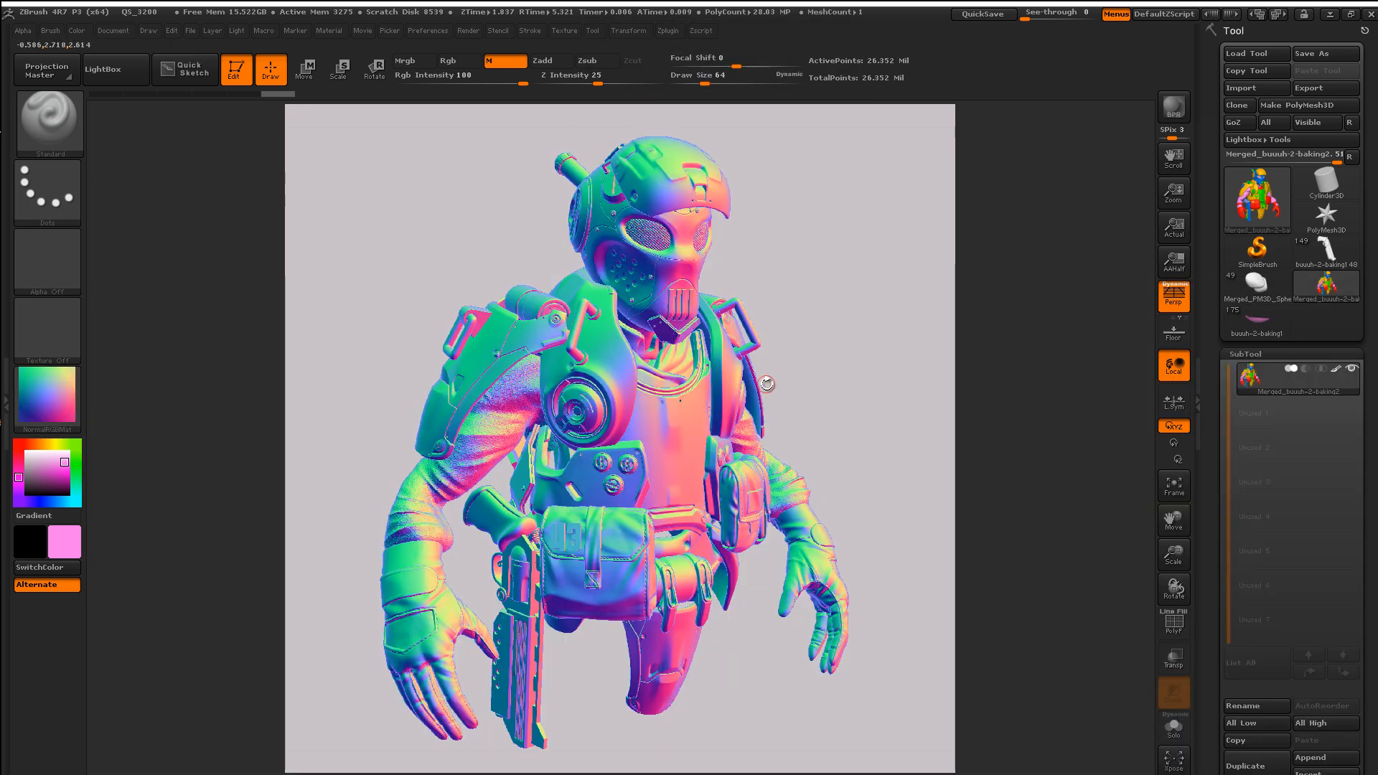
pyautogui.press('shift')
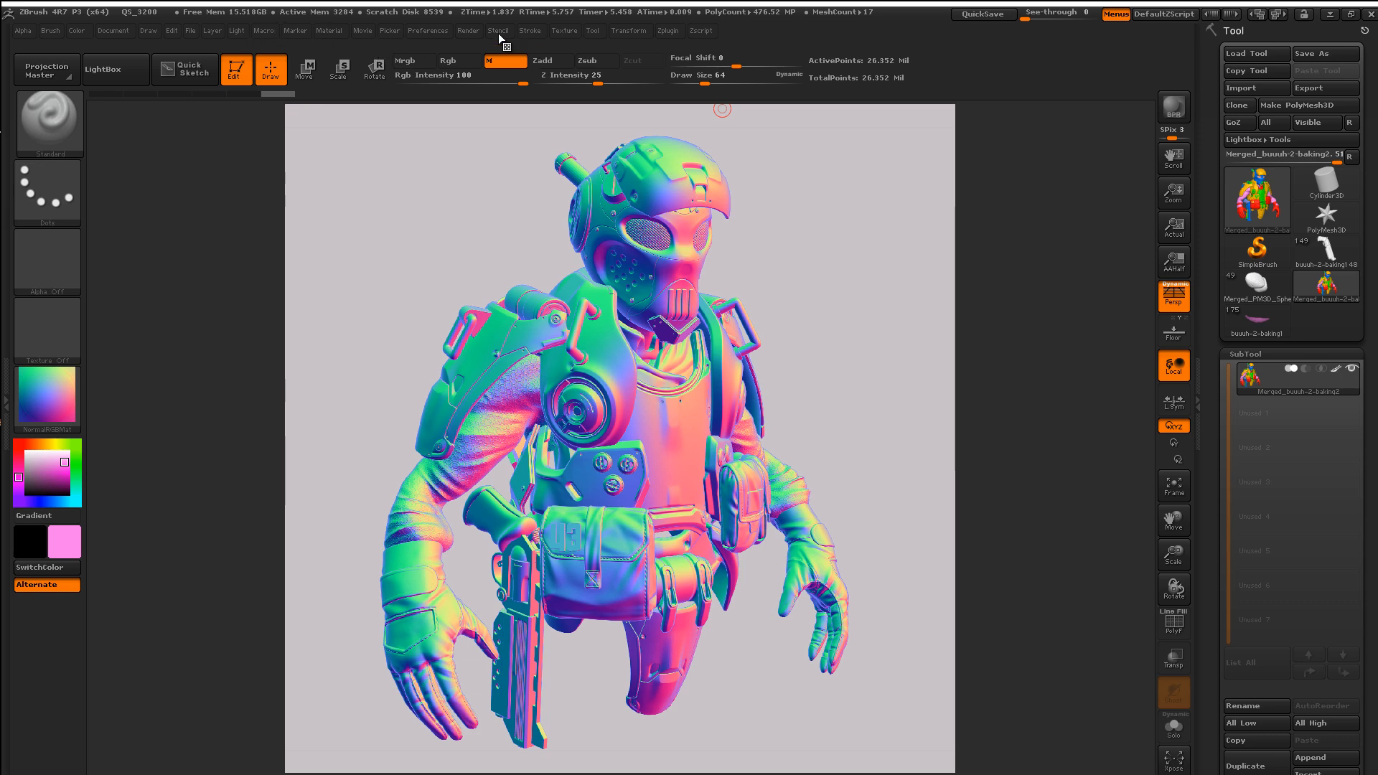
# Step: Export the Shaded BPR render pass as the Photoshop file a-BPR_normal
pyautogui.click(475, 28)
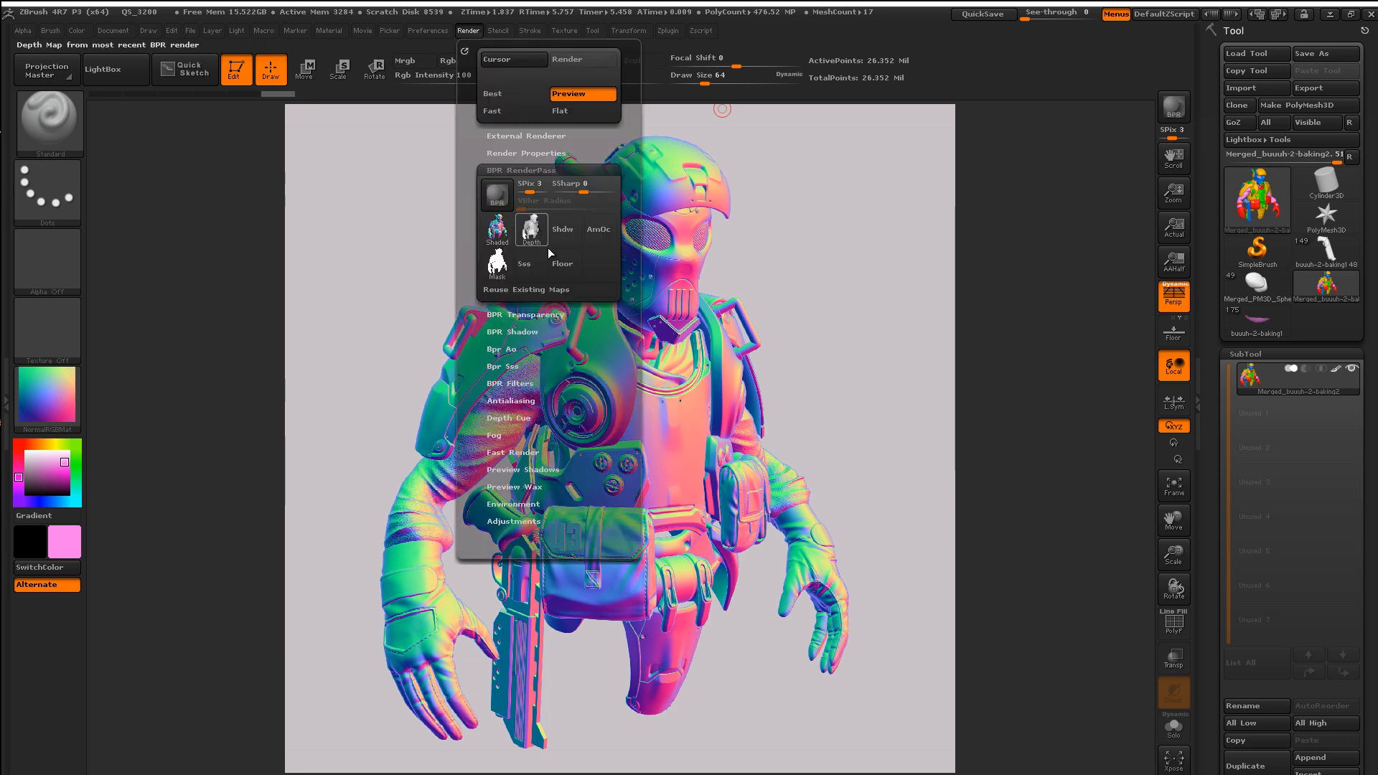
pyautogui.click(493, 231)
pyautogui.click(151, 449)
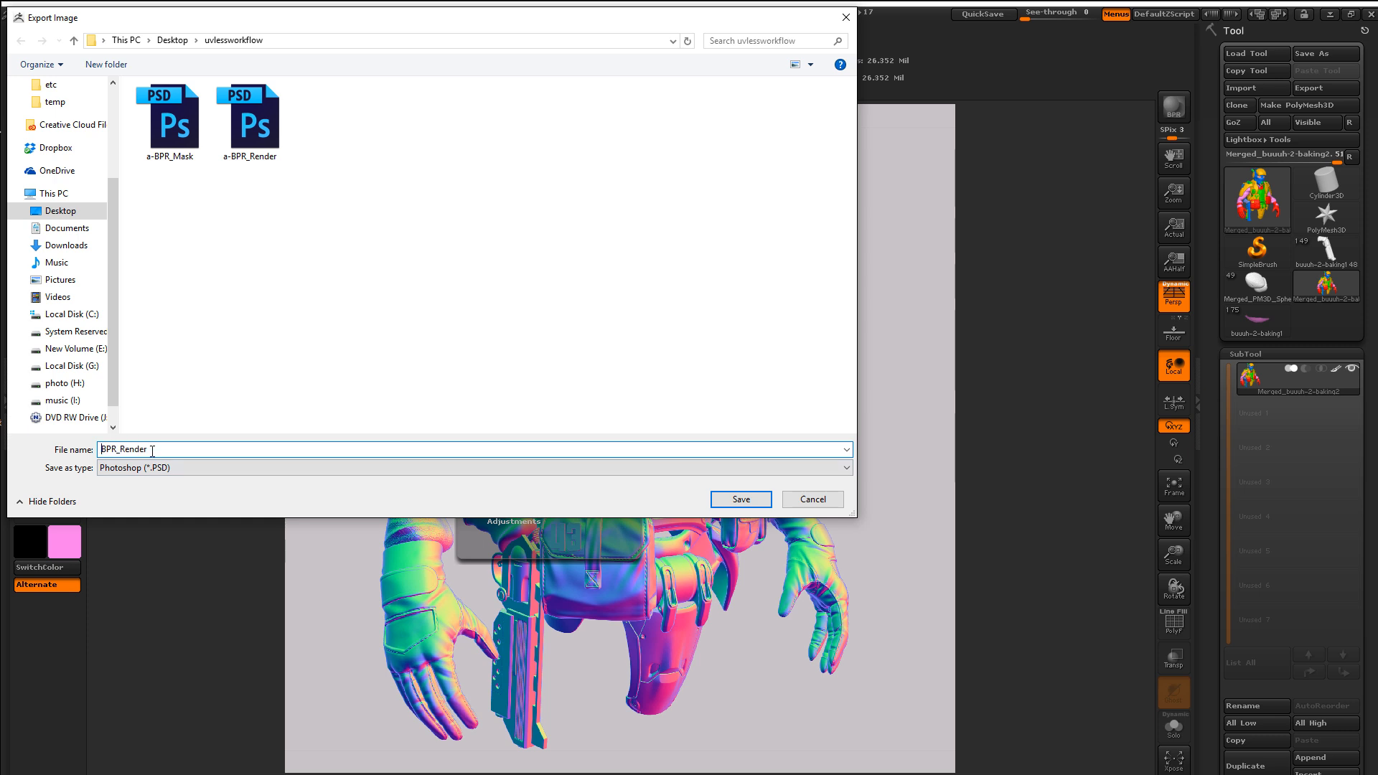
pyautogui.press('Home')
pyautogui.write('a-')
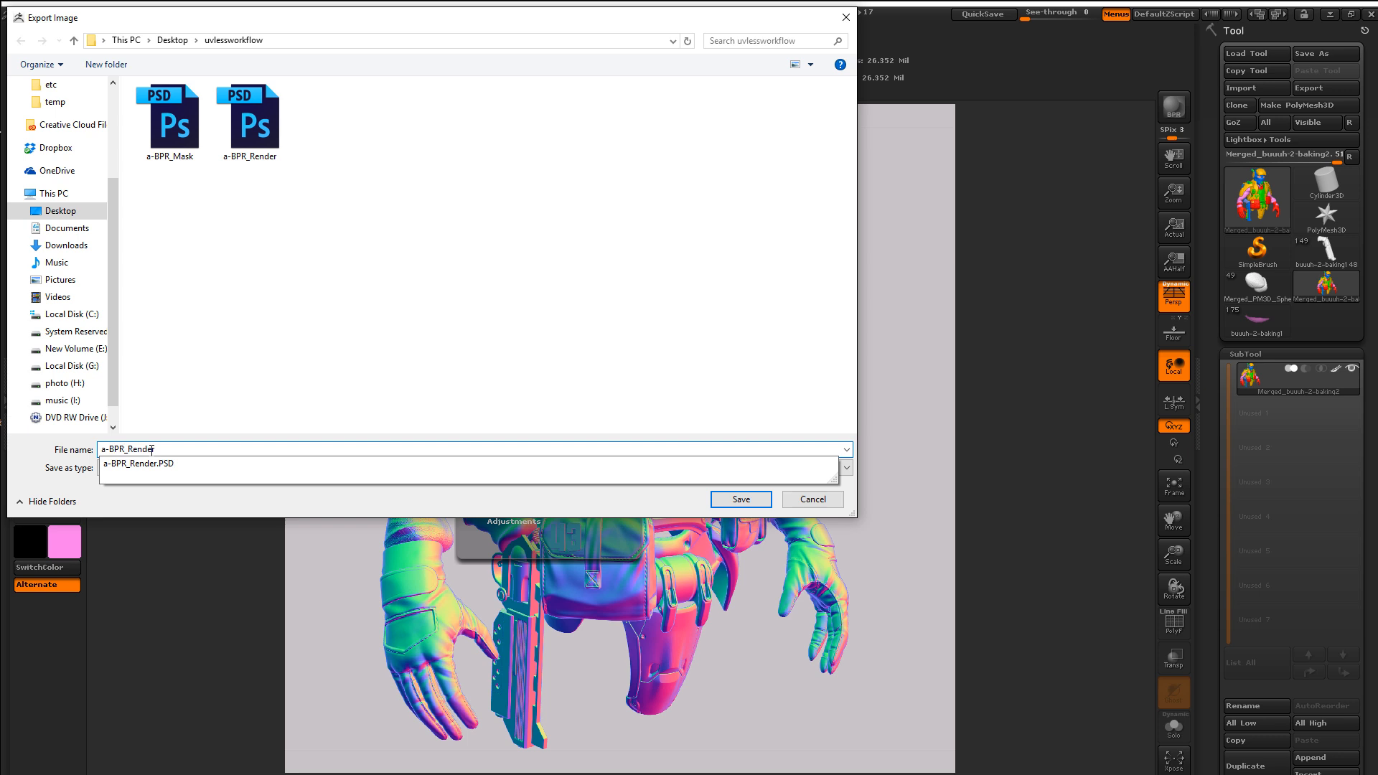
pyautogui.press('BackSpace')
pyautogui.press('BackSpace')
pyautogui.press('BackSpace')
pyautogui.press('BackSpace')
pyautogui.press('BackSpace')
pyautogui.press('BackSpace')
pyautogui.write('normal')
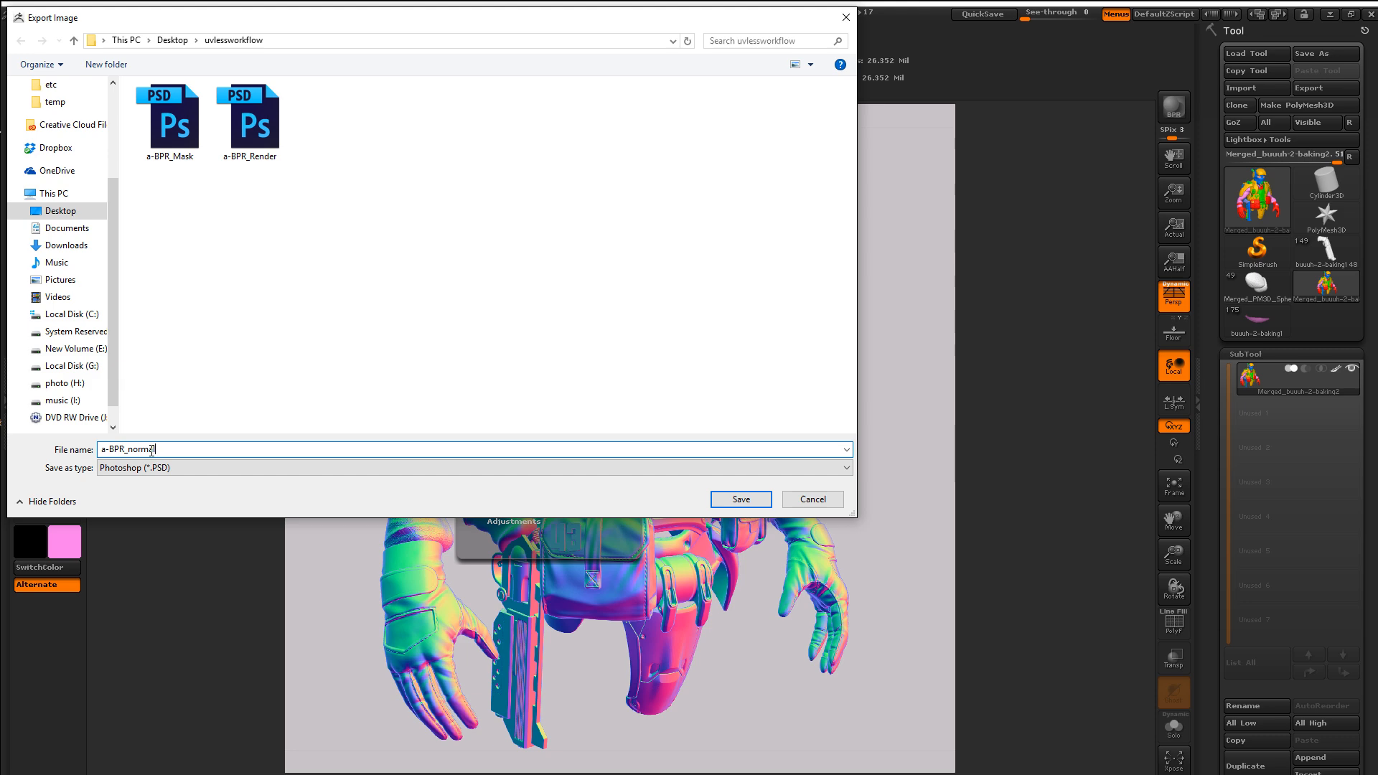
pyautogui.press('Return')
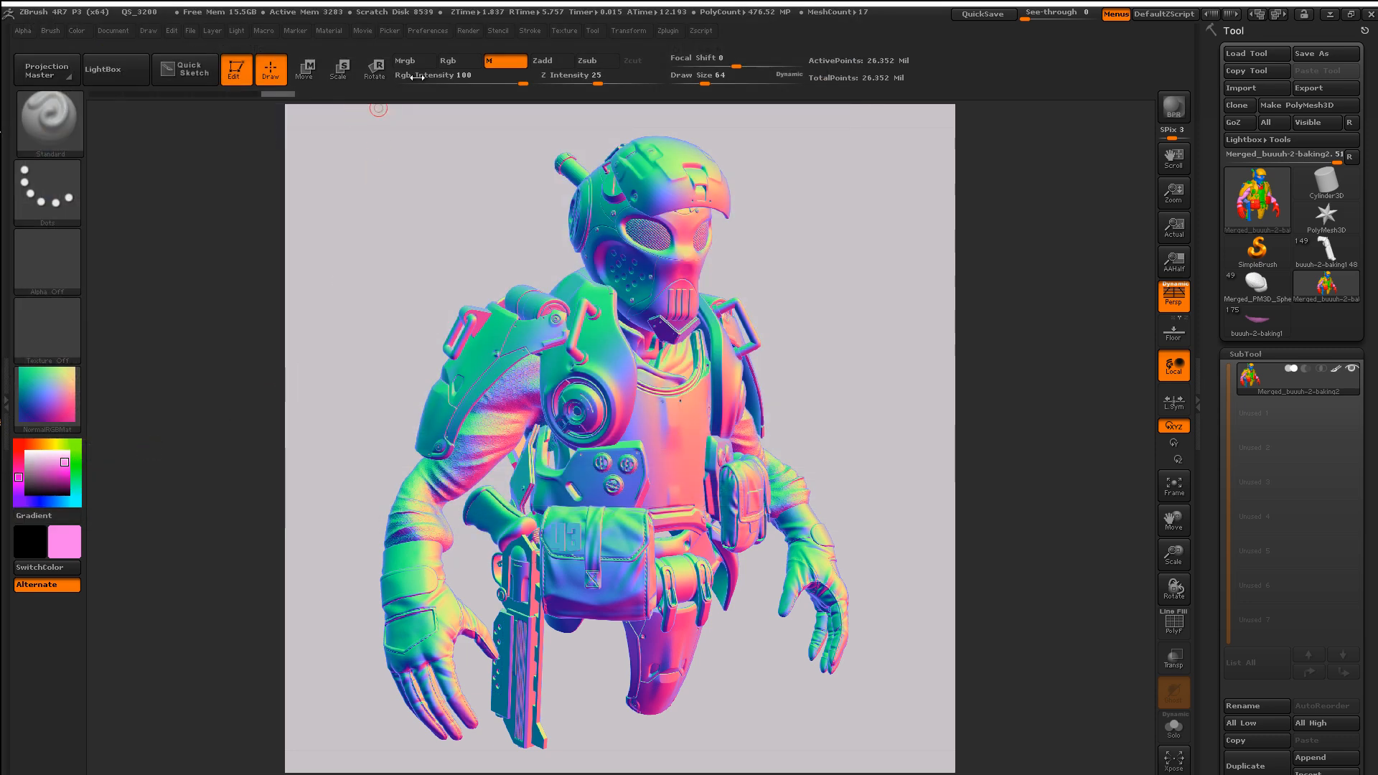
# Step: Turn on Shadows and AOcclusion in the BPR render properties
pyautogui.click(474, 30)
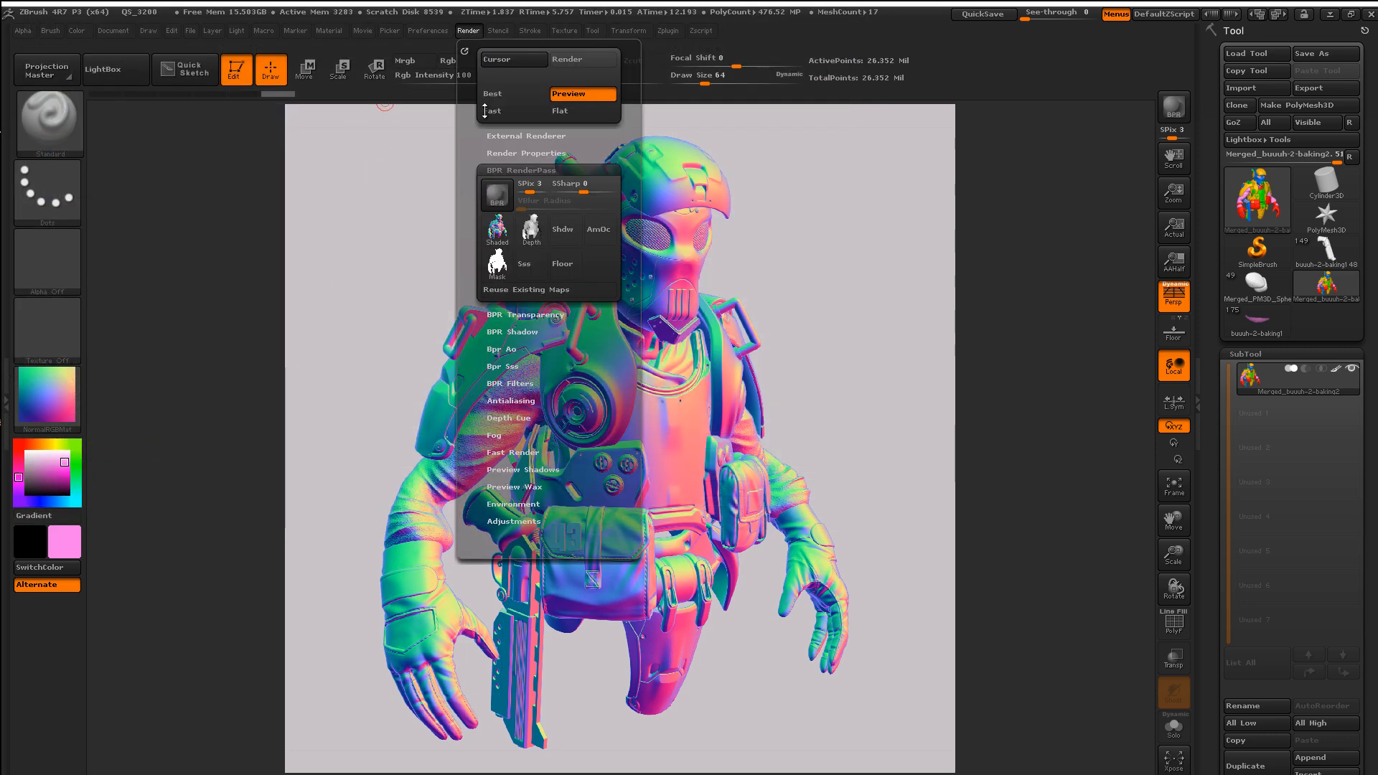
pyautogui.click(517, 332)
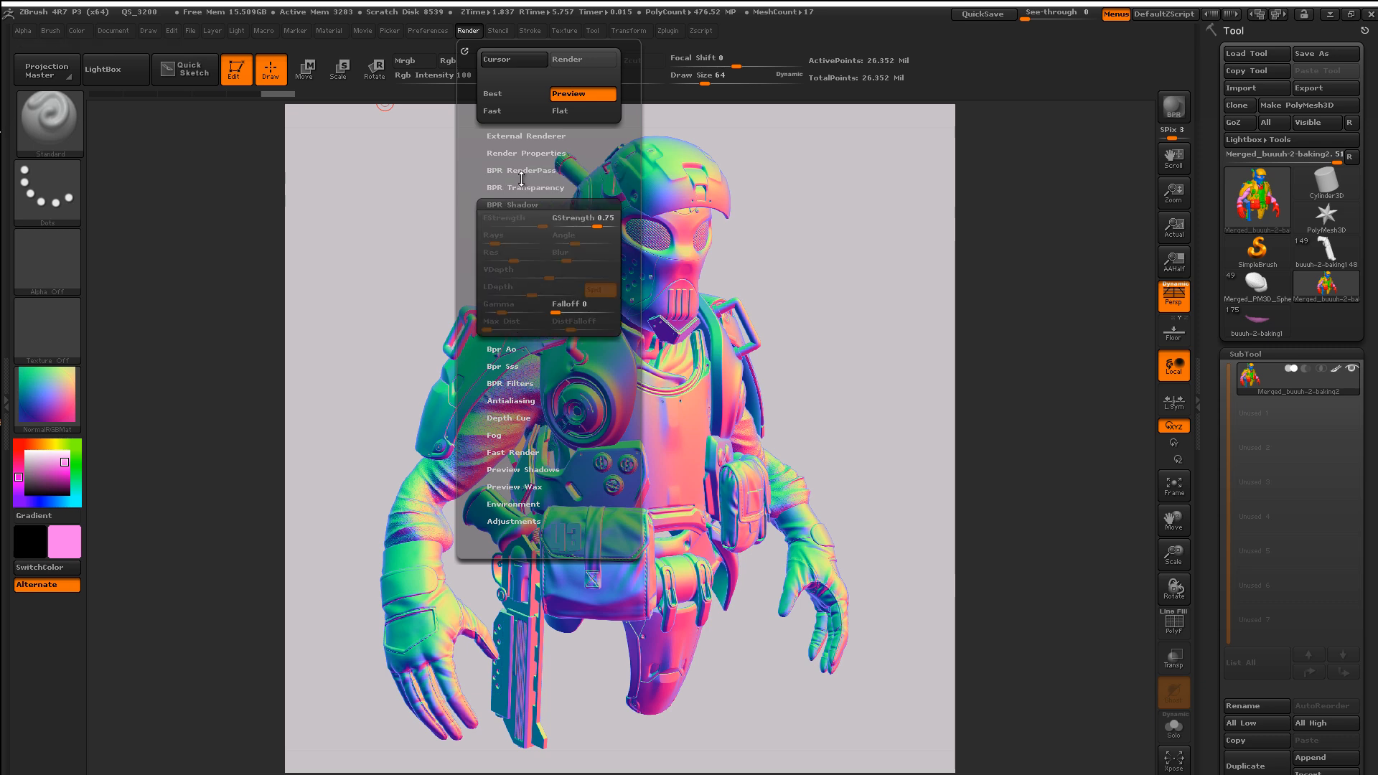
pyautogui.click(514, 152)
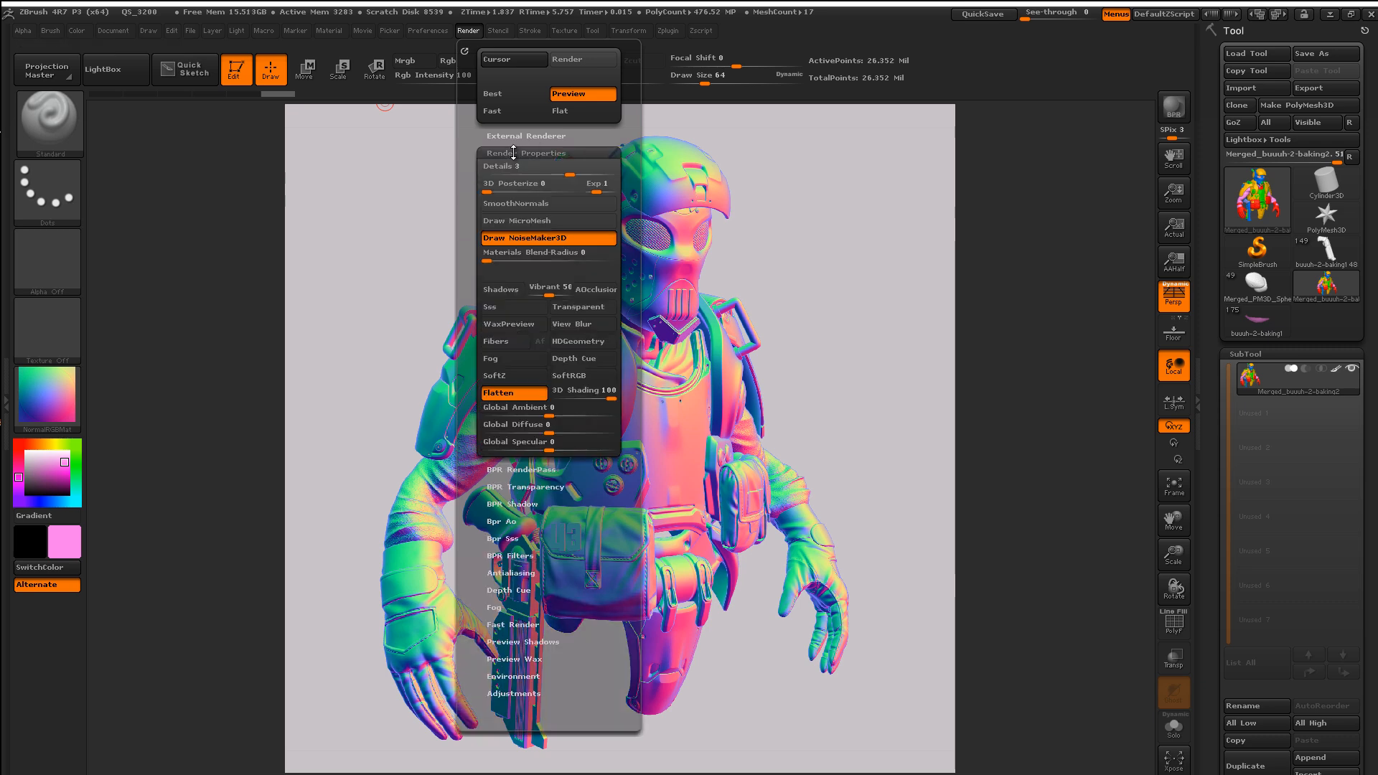
pyautogui.click(498, 291)
pyautogui.click(584, 294)
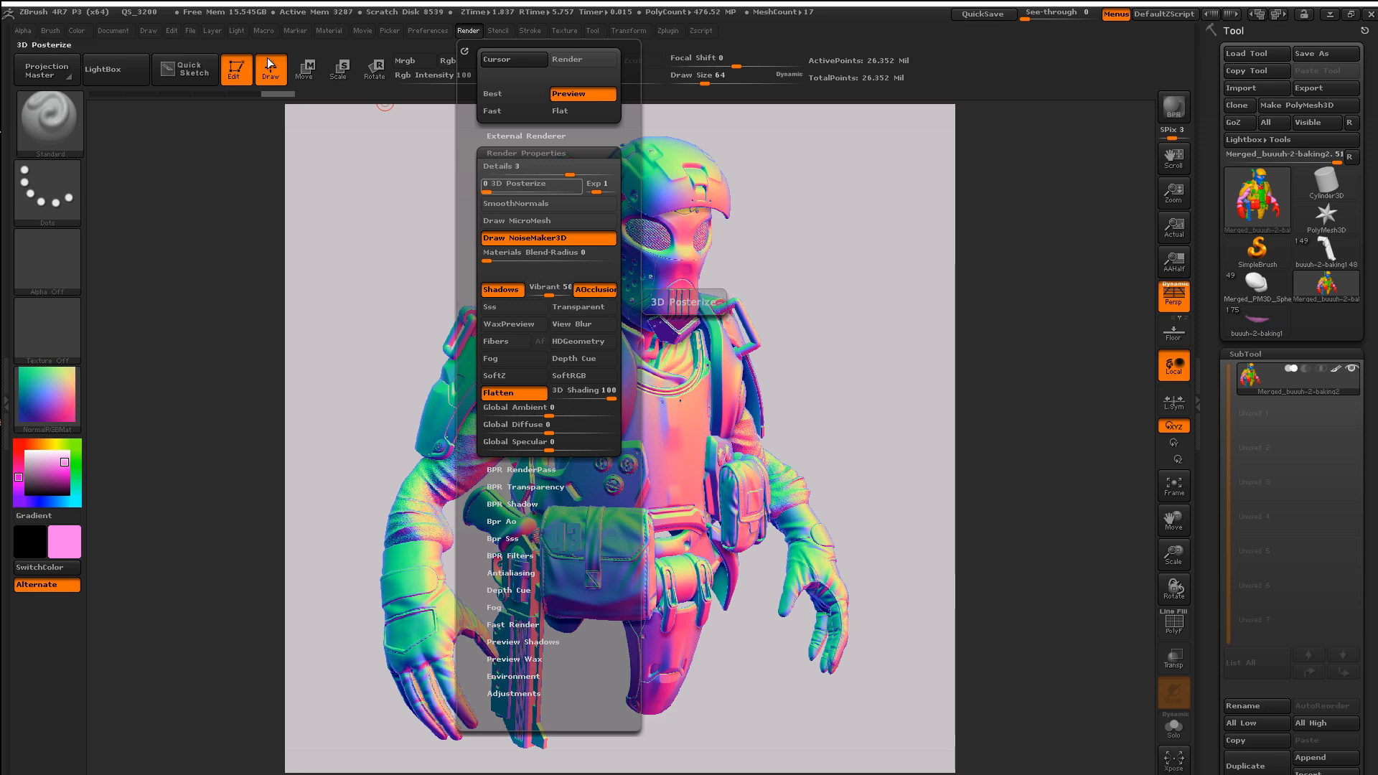
# Step: Move the light to the right of the bust and re-render with Shift+R
pyautogui.click(237, 30)
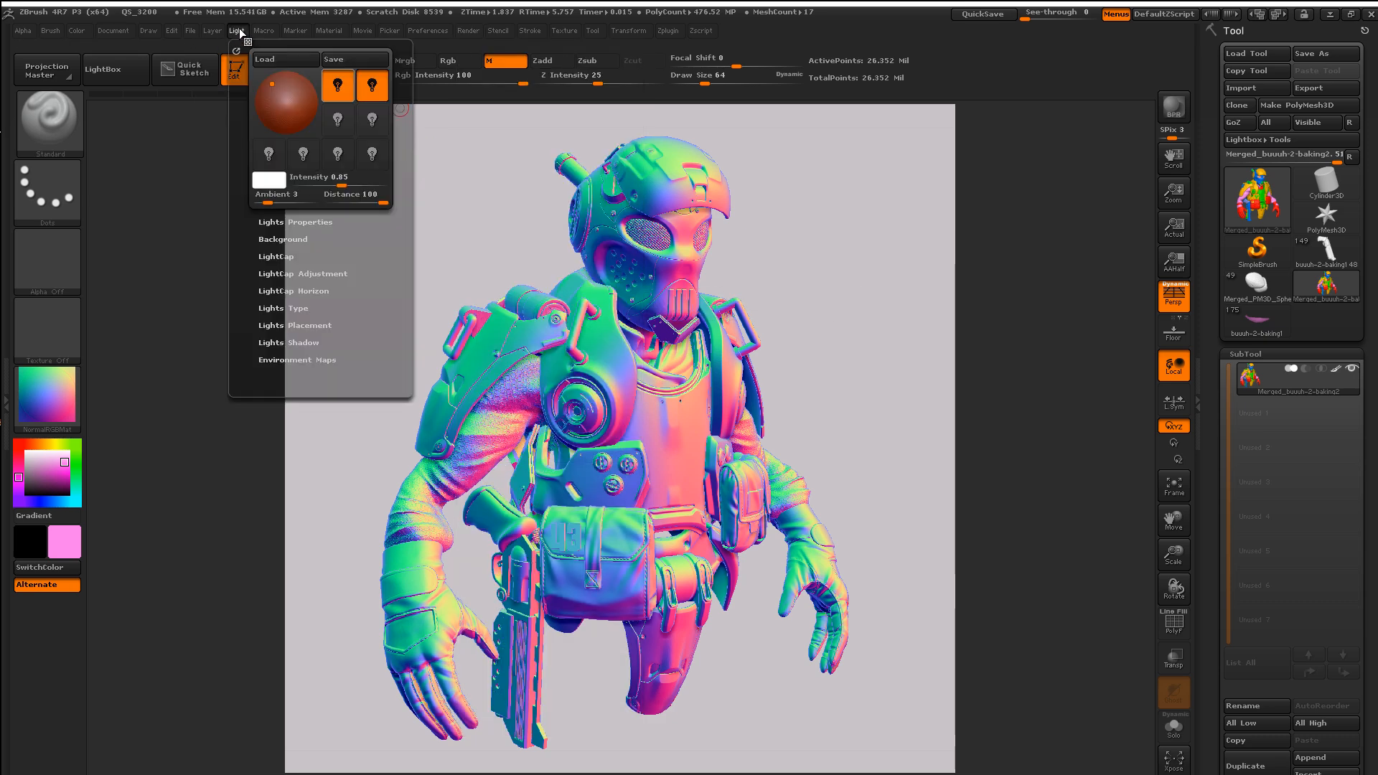
pyautogui.moveTo(281, 91); pyautogui.dragTo(297, 92)
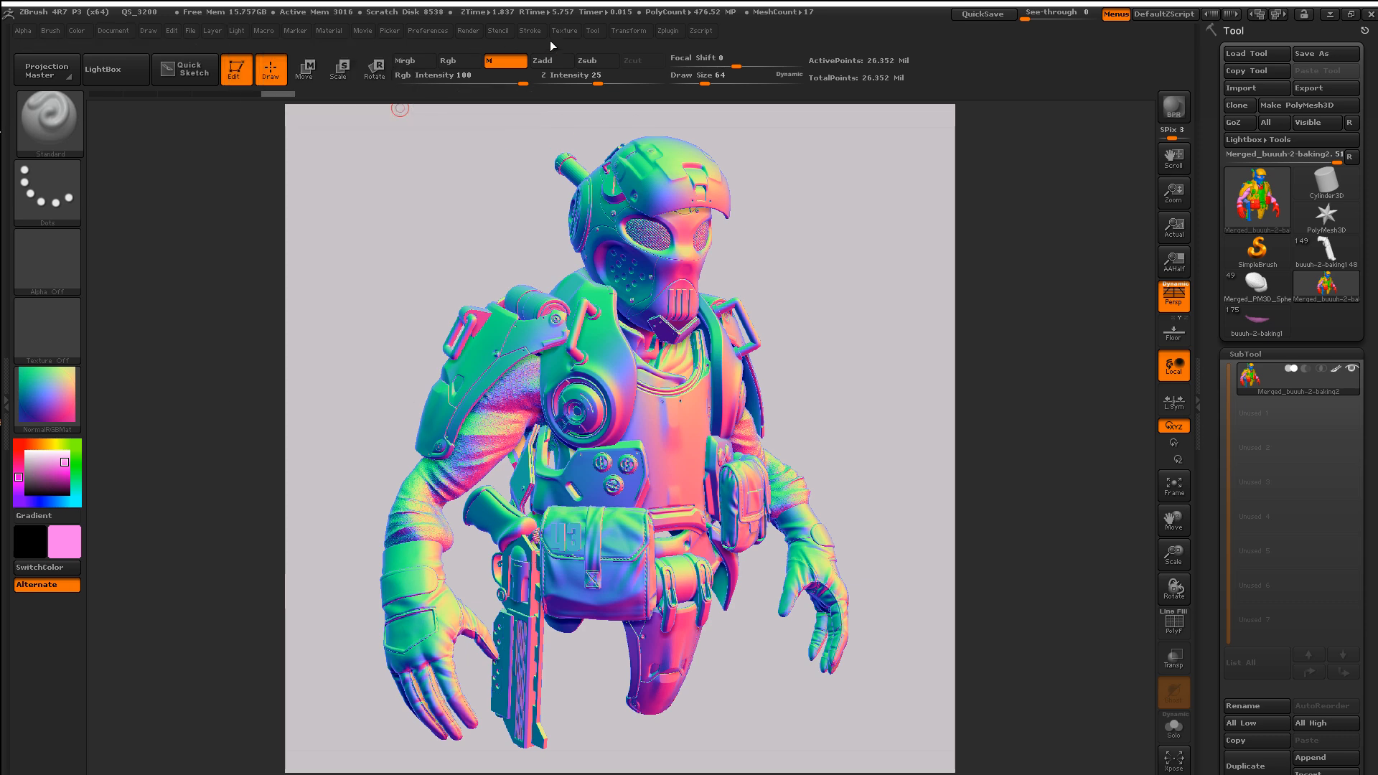
pyautogui.press('shift')
pyautogui.hotkey('shift', 'r')
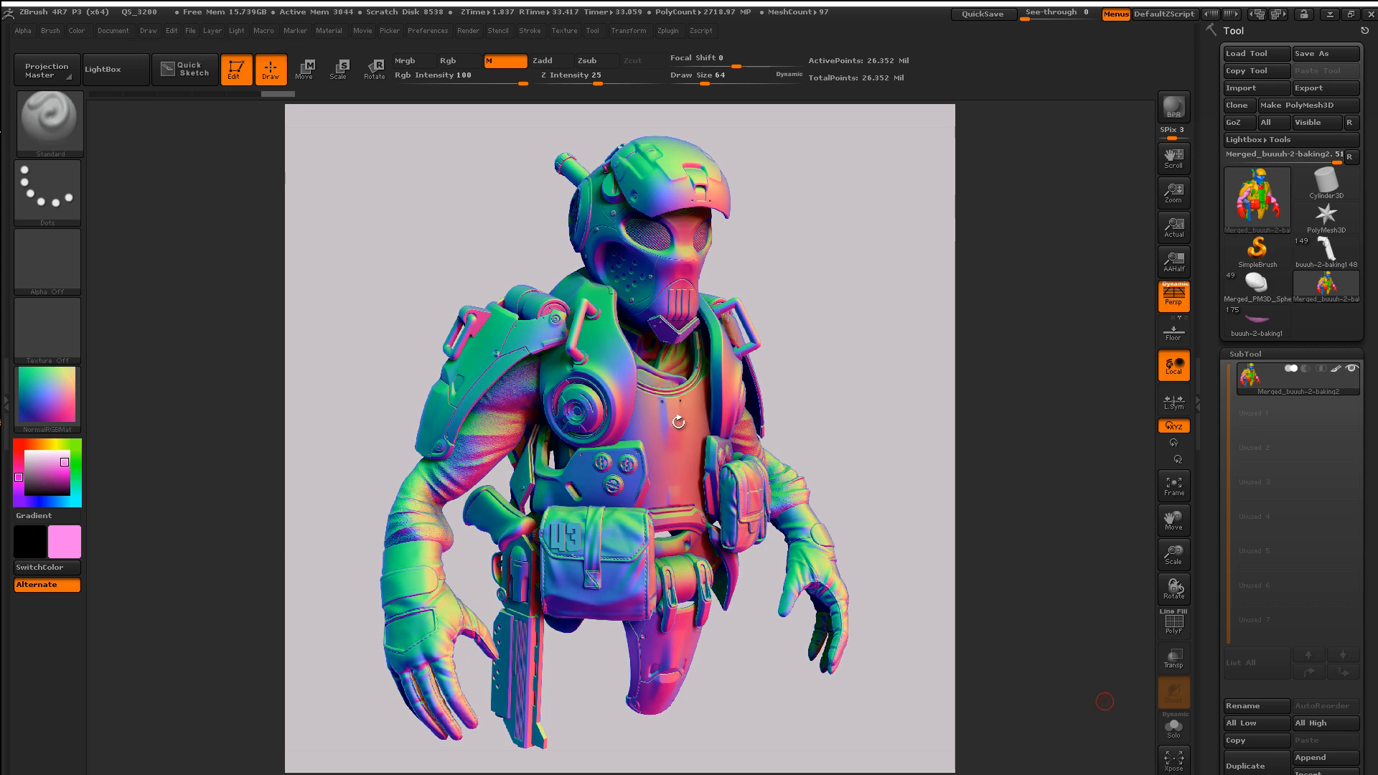
# Step: Save the Shadow render pass as a-BPR_Shadow PSD
pyautogui.click(480, 30)
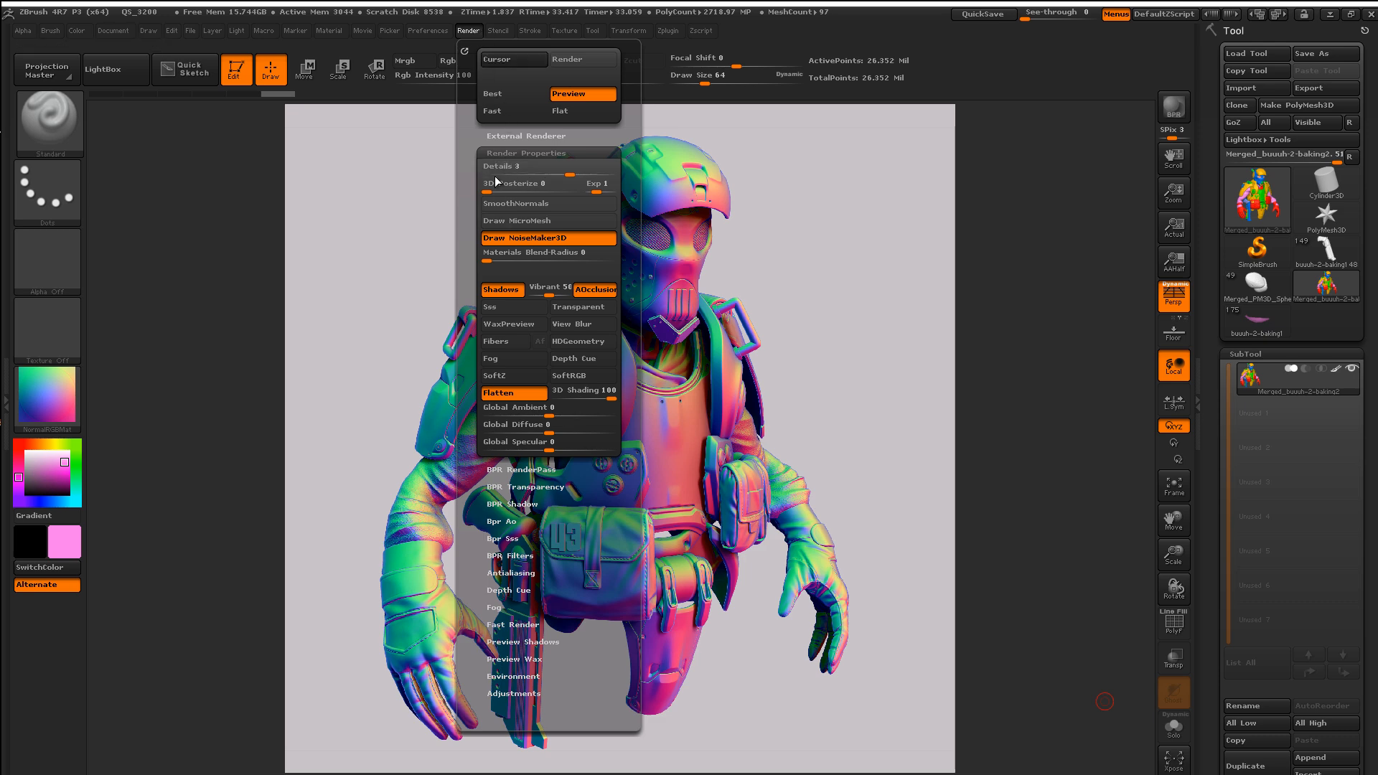
pyautogui.click(521, 469)
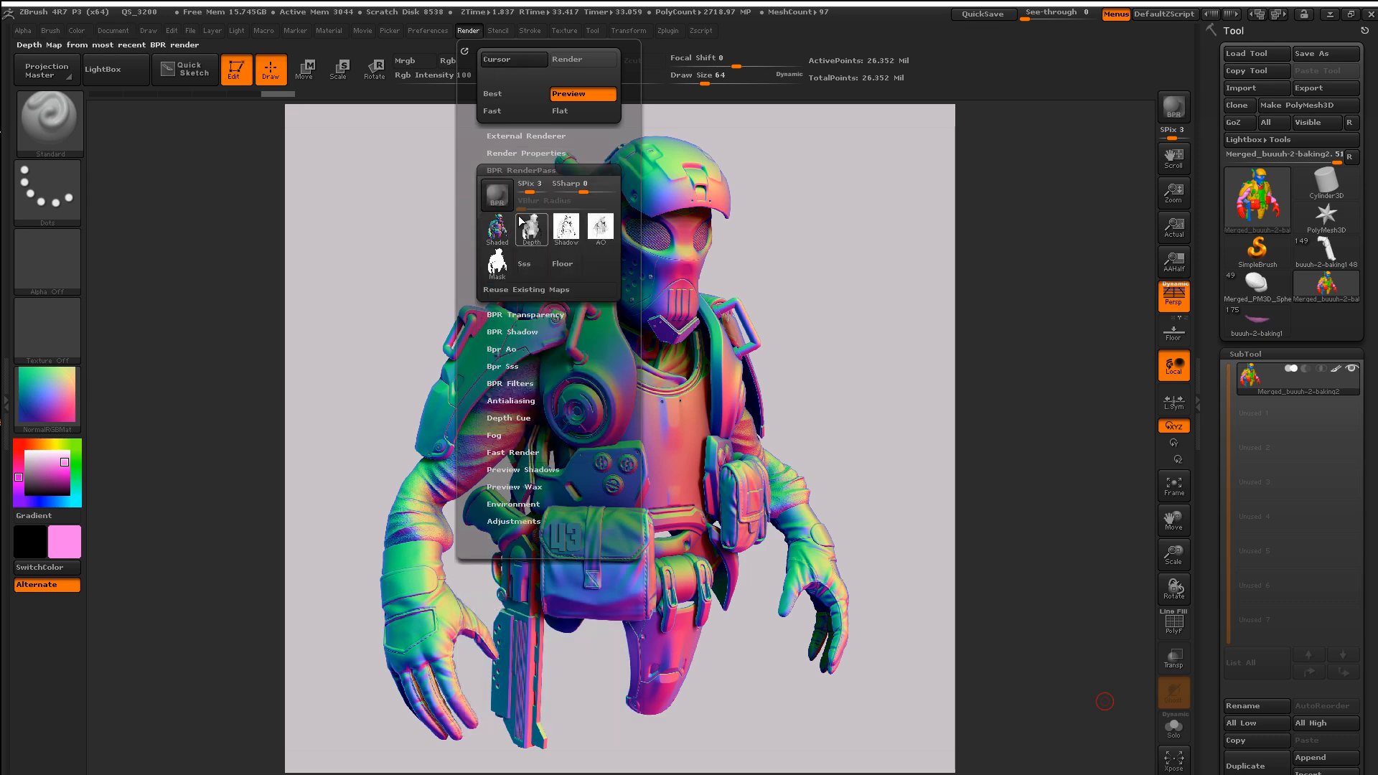
pyautogui.click(560, 223)
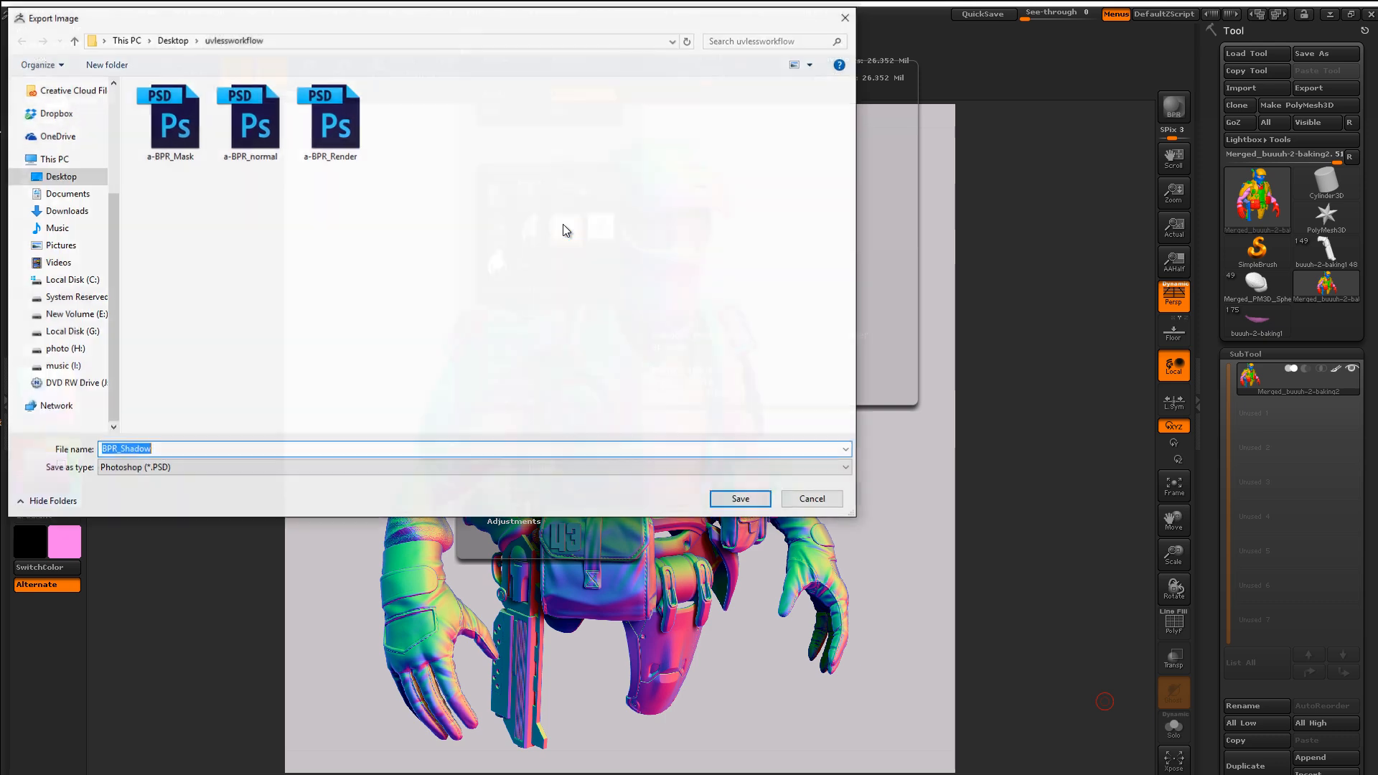
pyautogui.click(102, 449)
pyautogui.write('a-')
pyautogui.press('Return')
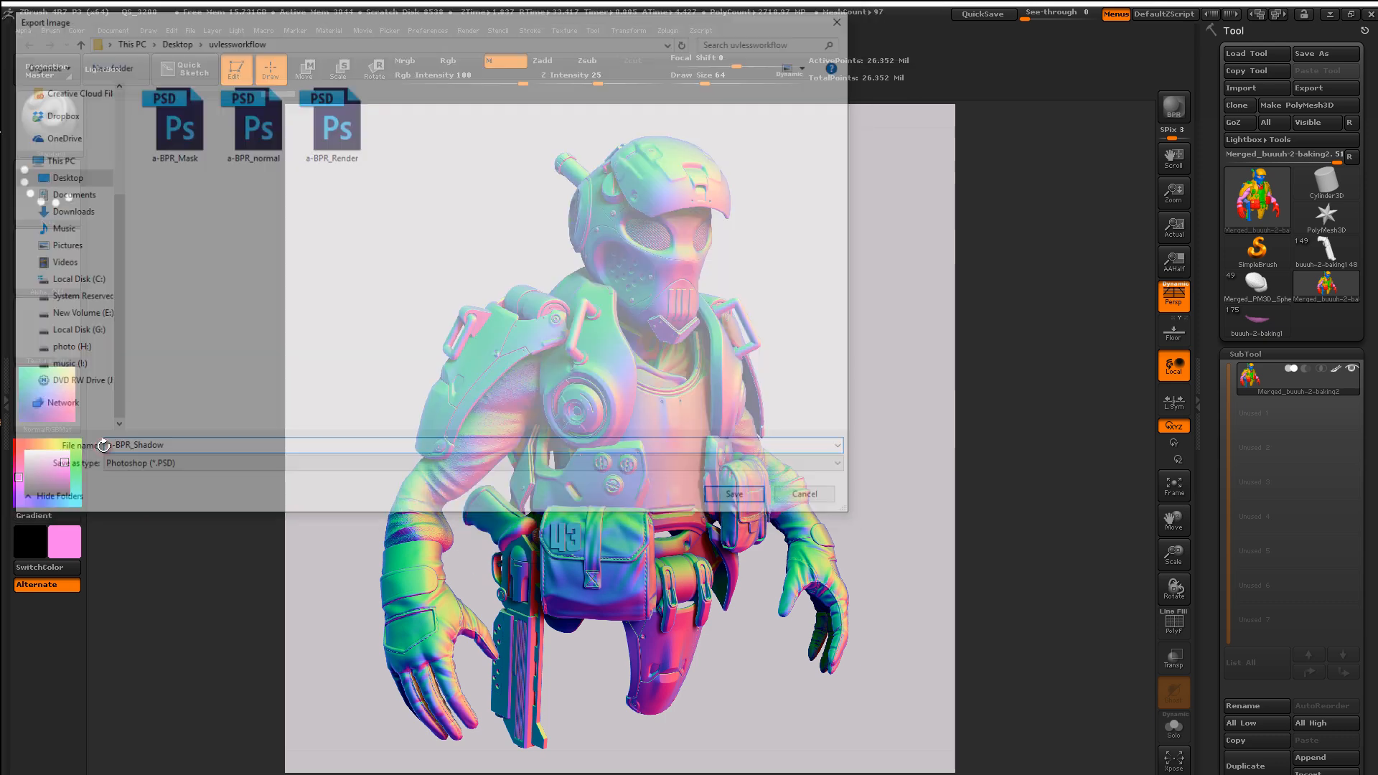
# Step: Save the ambient occlusion pass as a-BPR_AO PSD
pyautogui.click(469, 30)
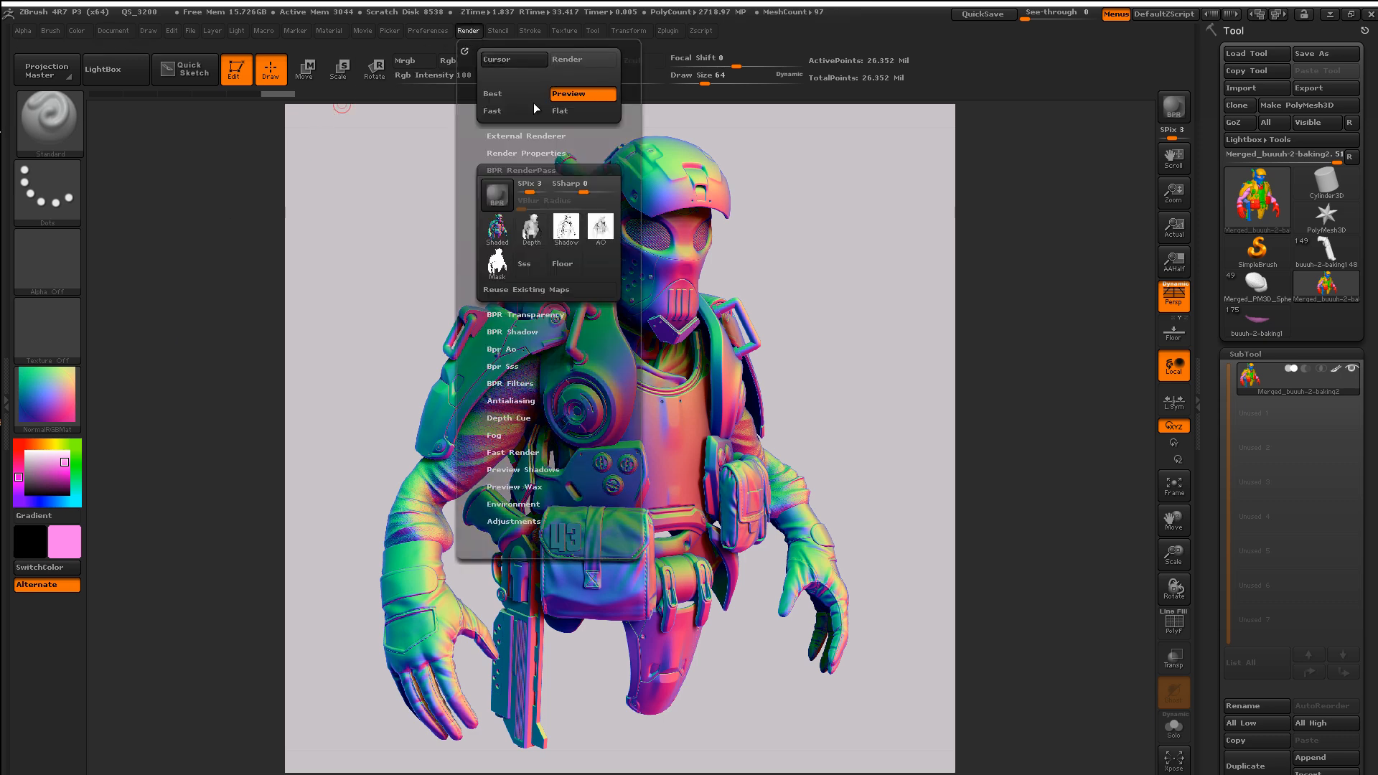
pyautogui.click(587, 233)
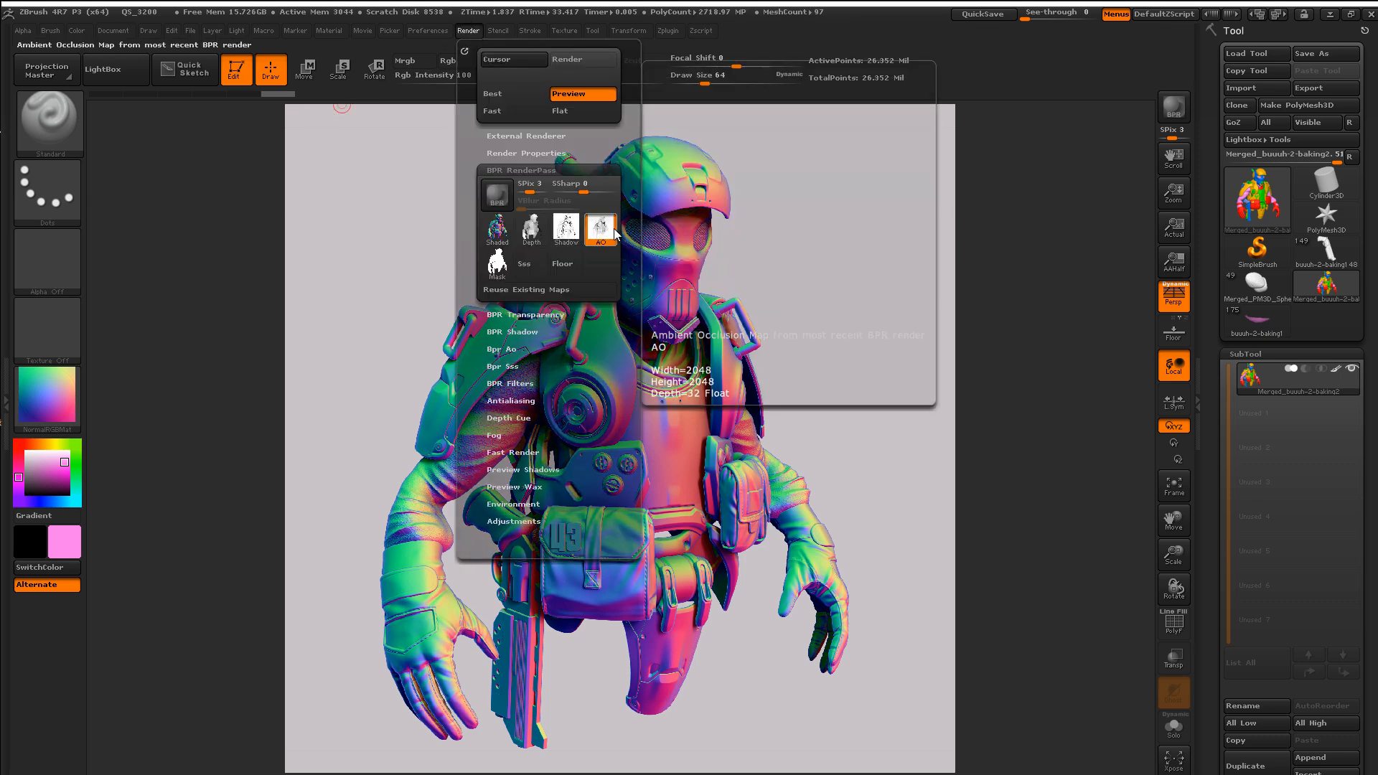
pyautogui.write('a')
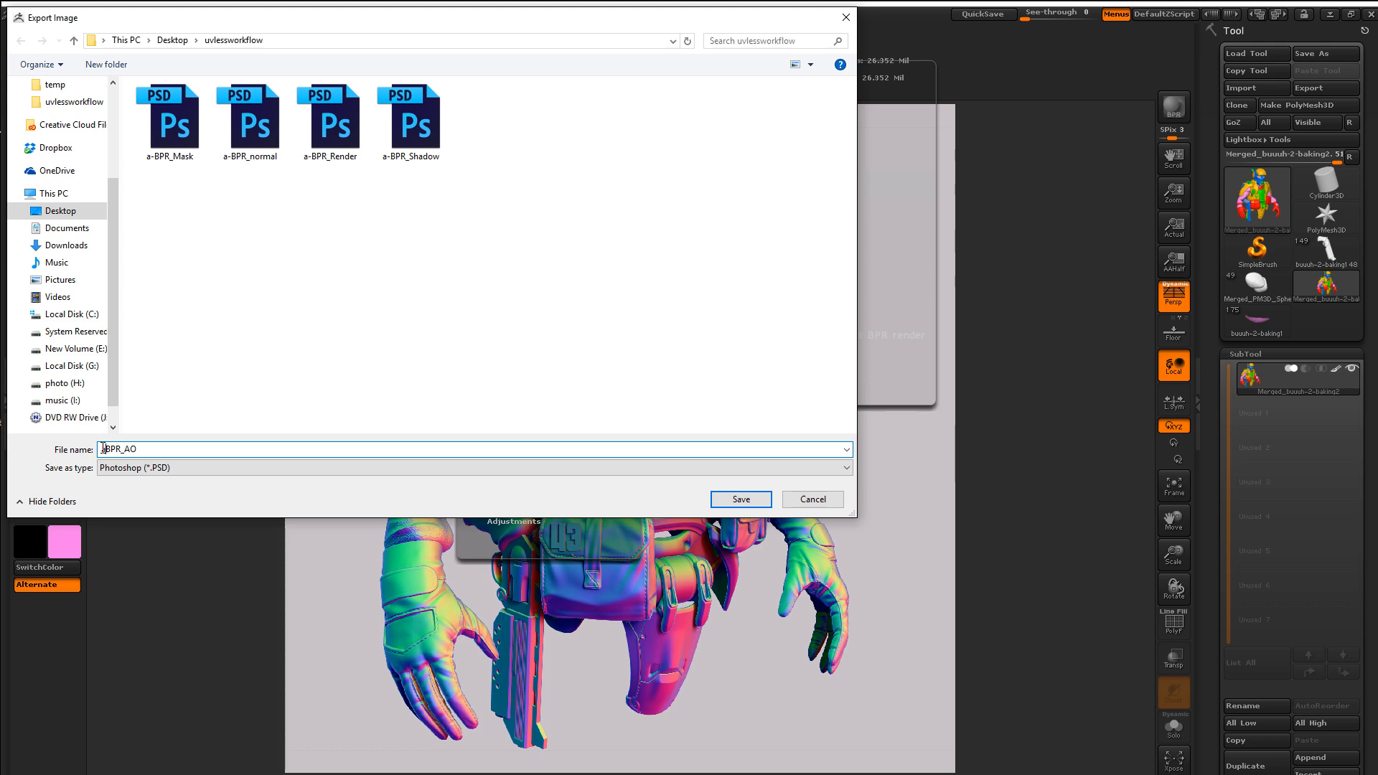
pyautogui.write('-')
pyautogui.press('Return')
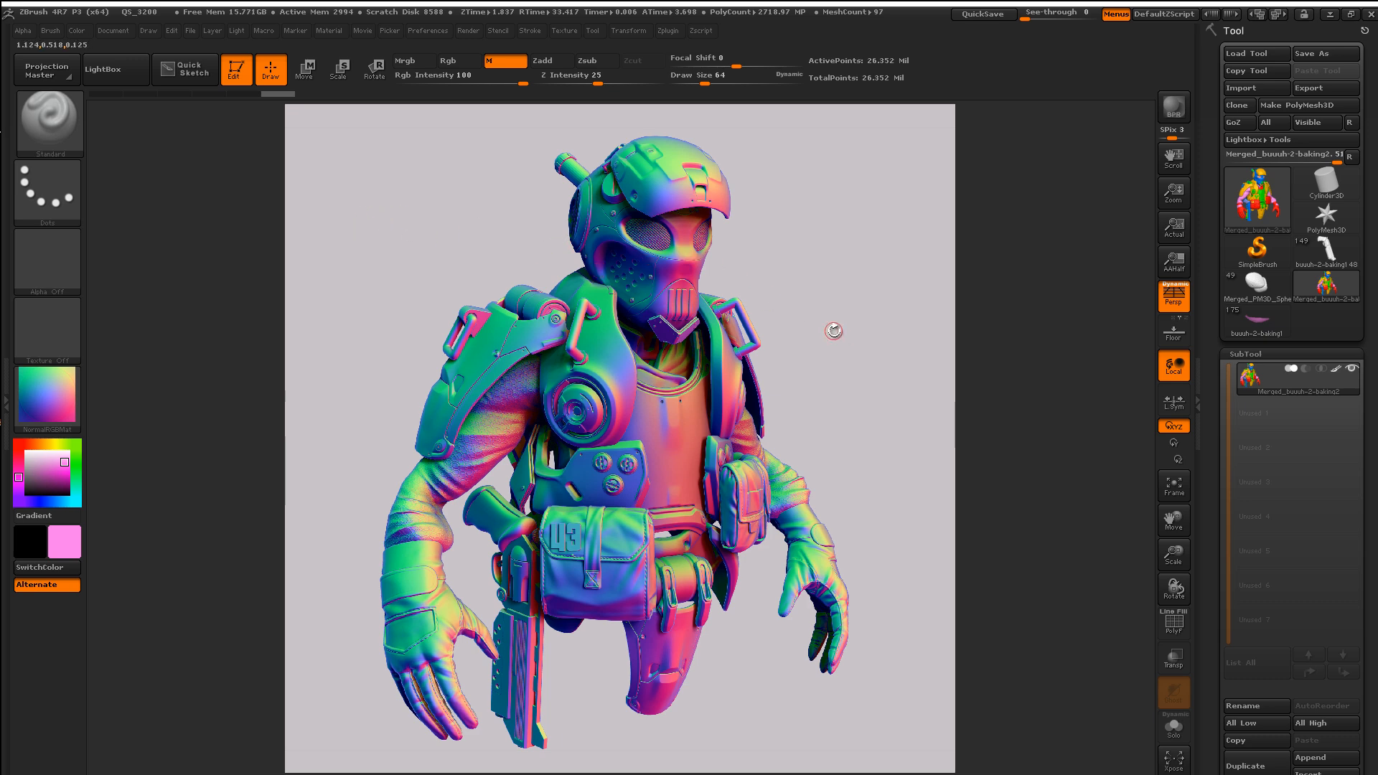
# Step: Orbit the bust so it faces the viewer more frontally
pyautogui.moveTo(831, 360); pyautogui.dragTo(800, 308)
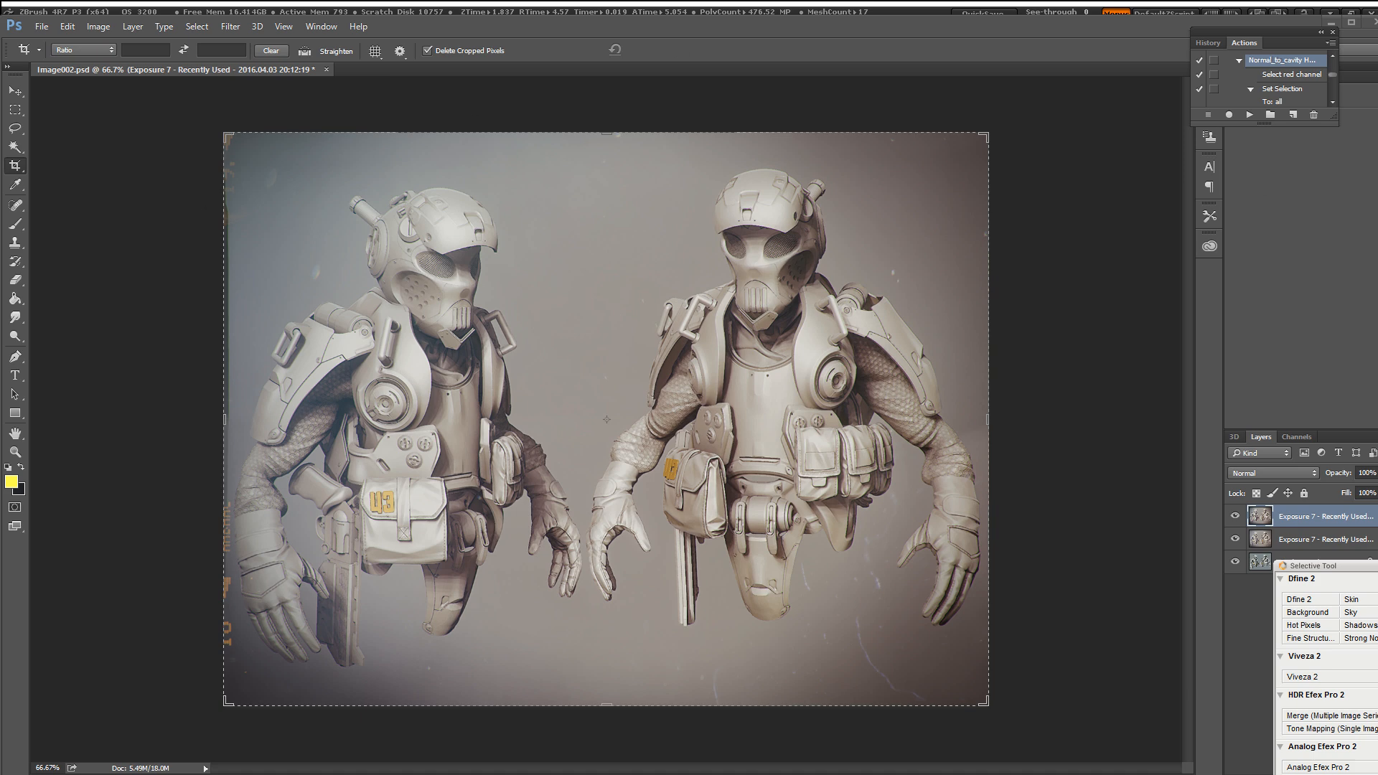
pyautogui.moveTo(1377, 272); pyautogui.dragTo(601, 265)
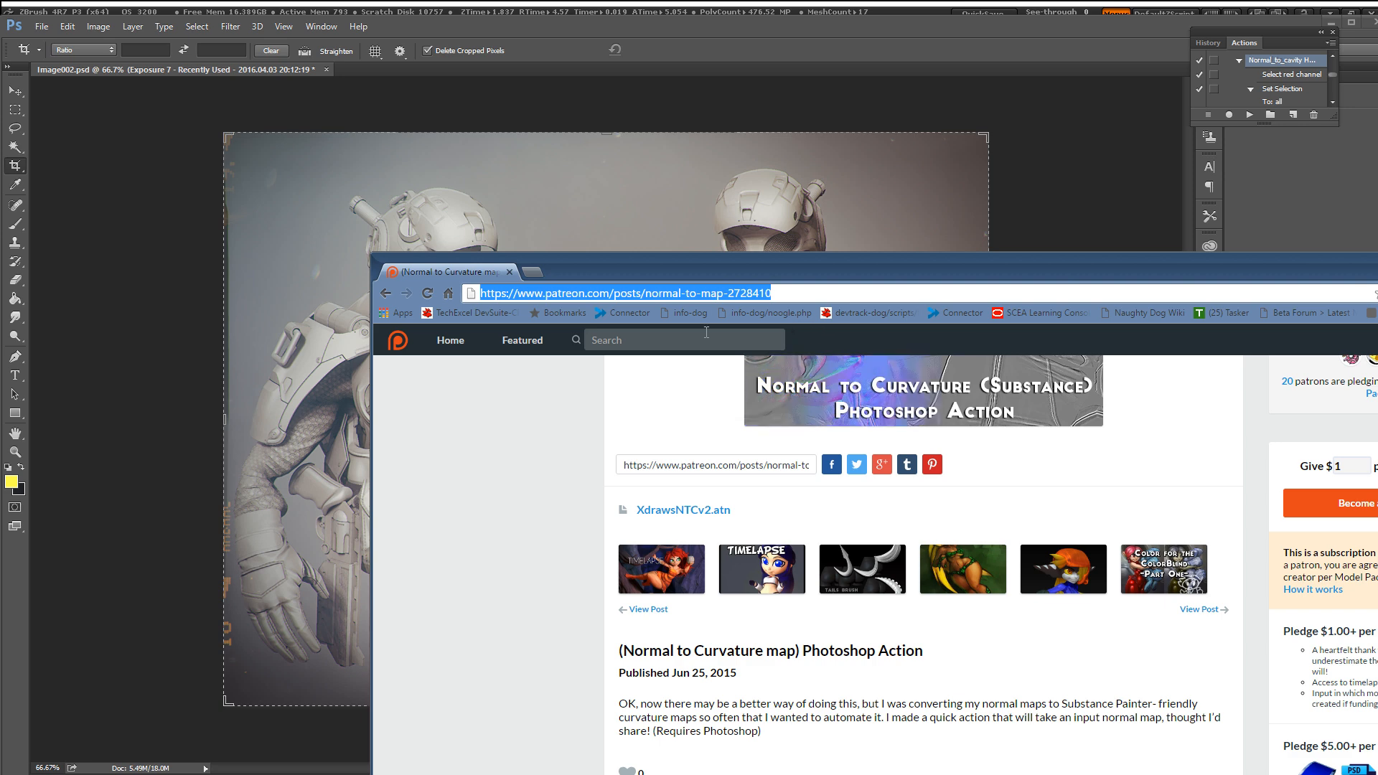
pyautogui.scroll(1, 707, 332)
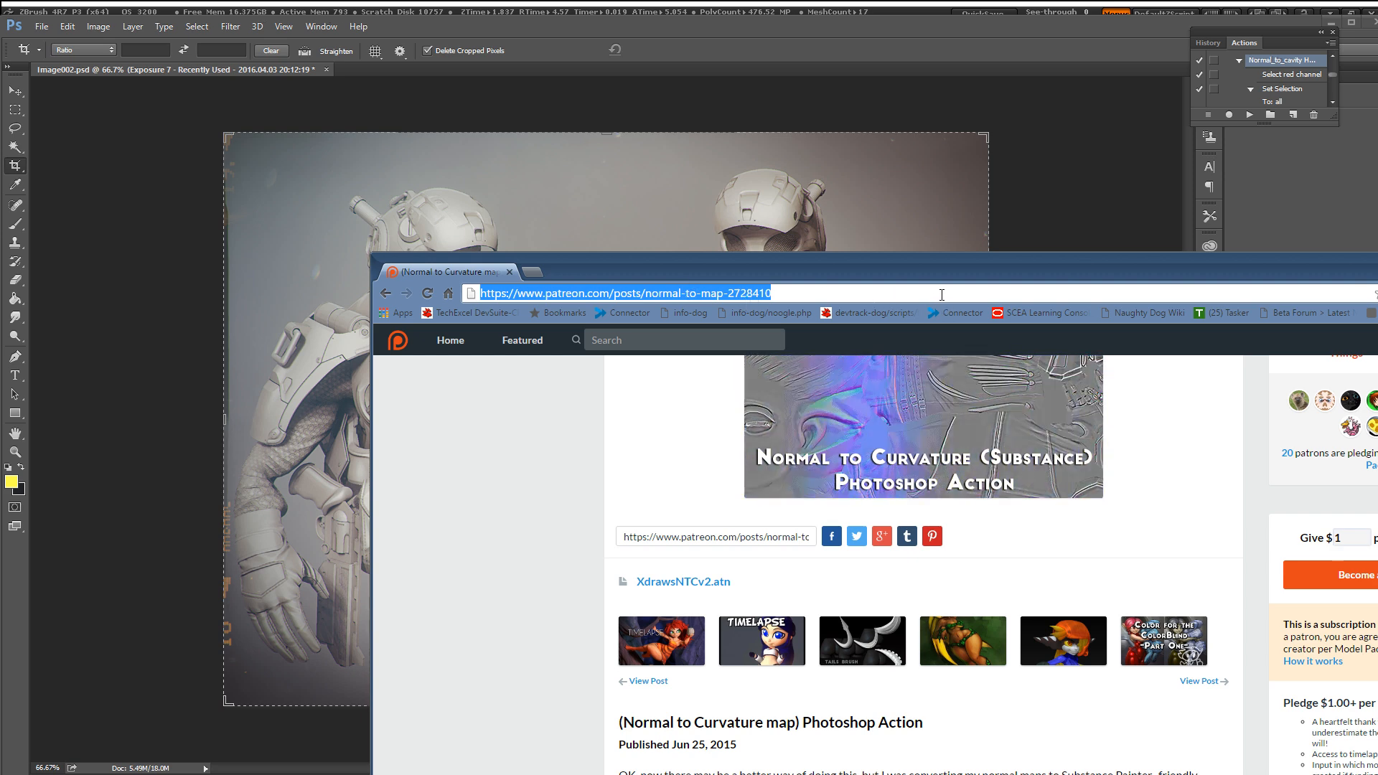
pyautogui.scroll(2, 958, 437)
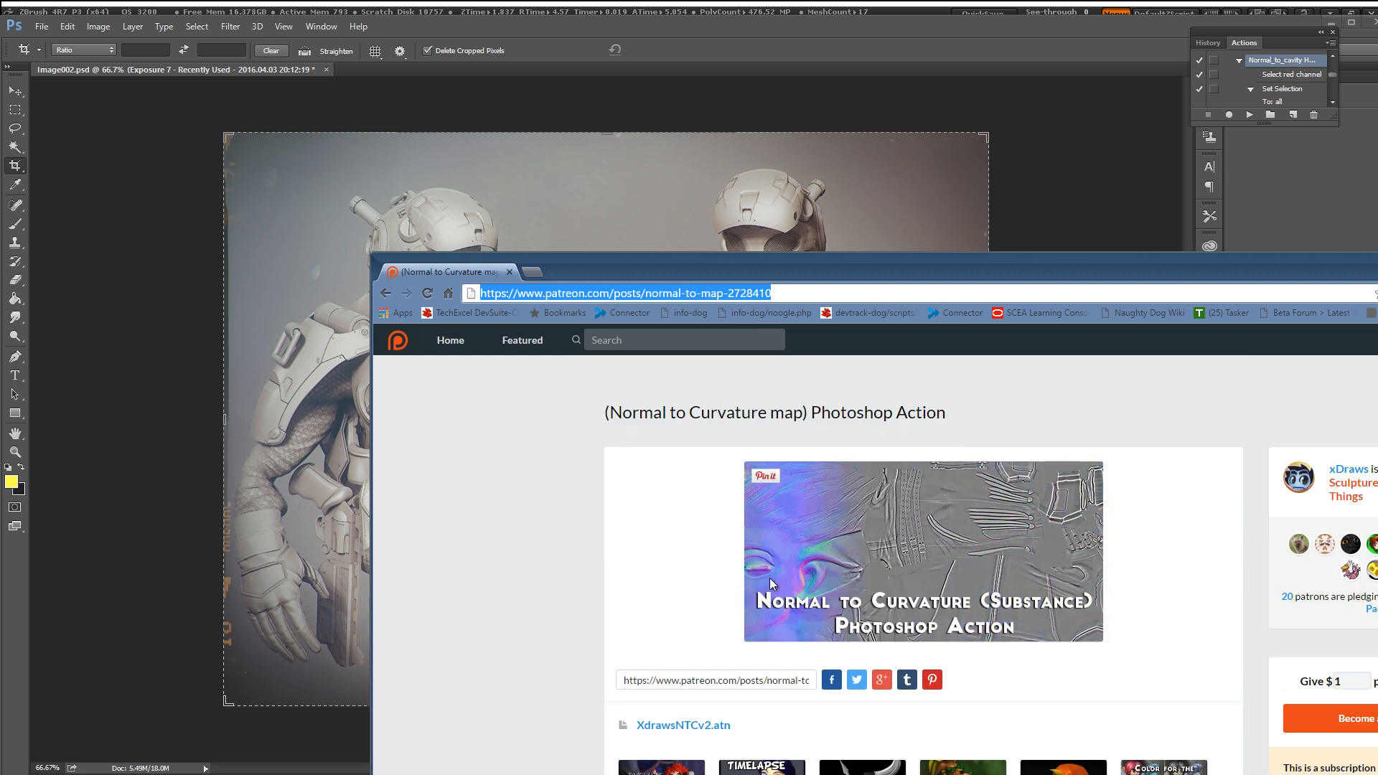
pyautogui.moveTo(686, 260); pyautogui.dragTo(1377, 488)
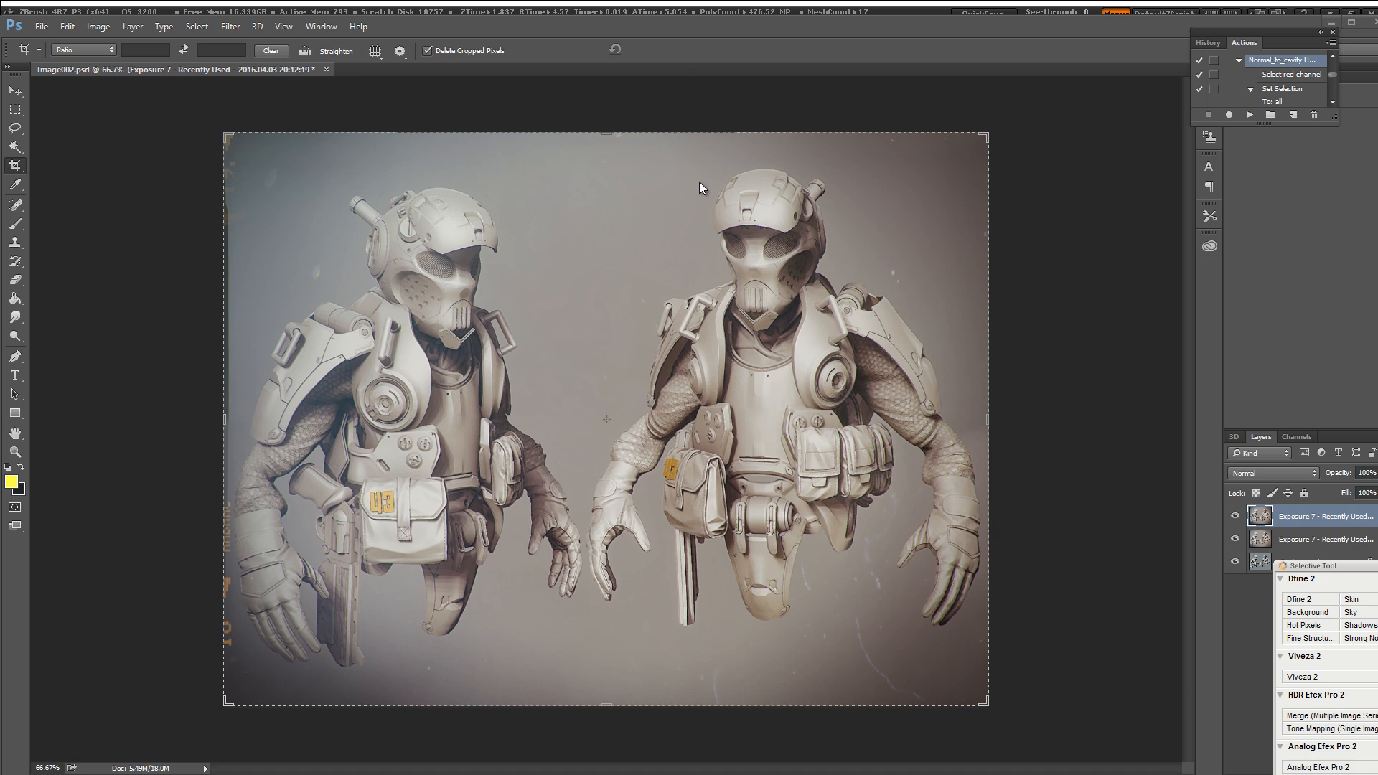
# Step: Open a-BPR_normal and b-BPR_normal together from the uvlessworkflow folder
pyautogui.click(42, 27)
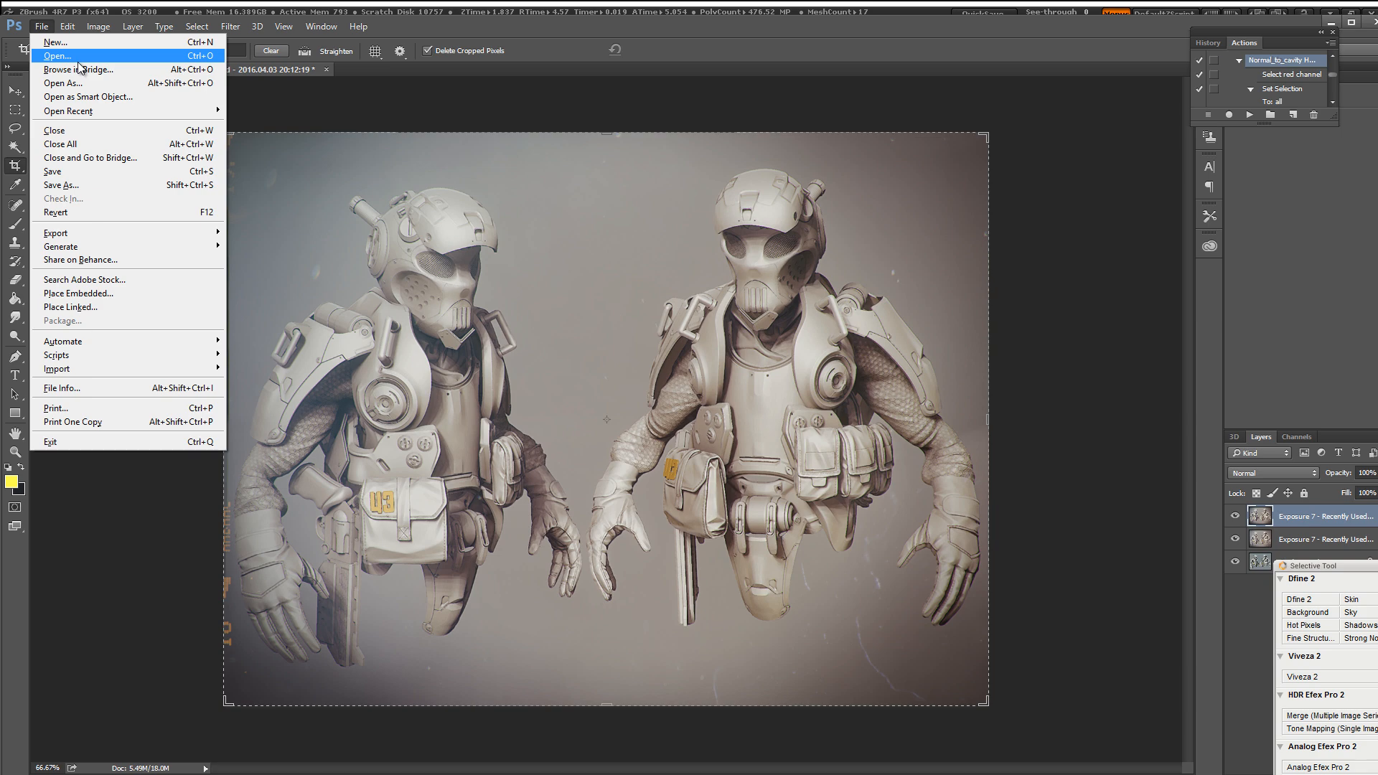
pyautogui.click(79, 62)
pyautogui.click(326, 129)
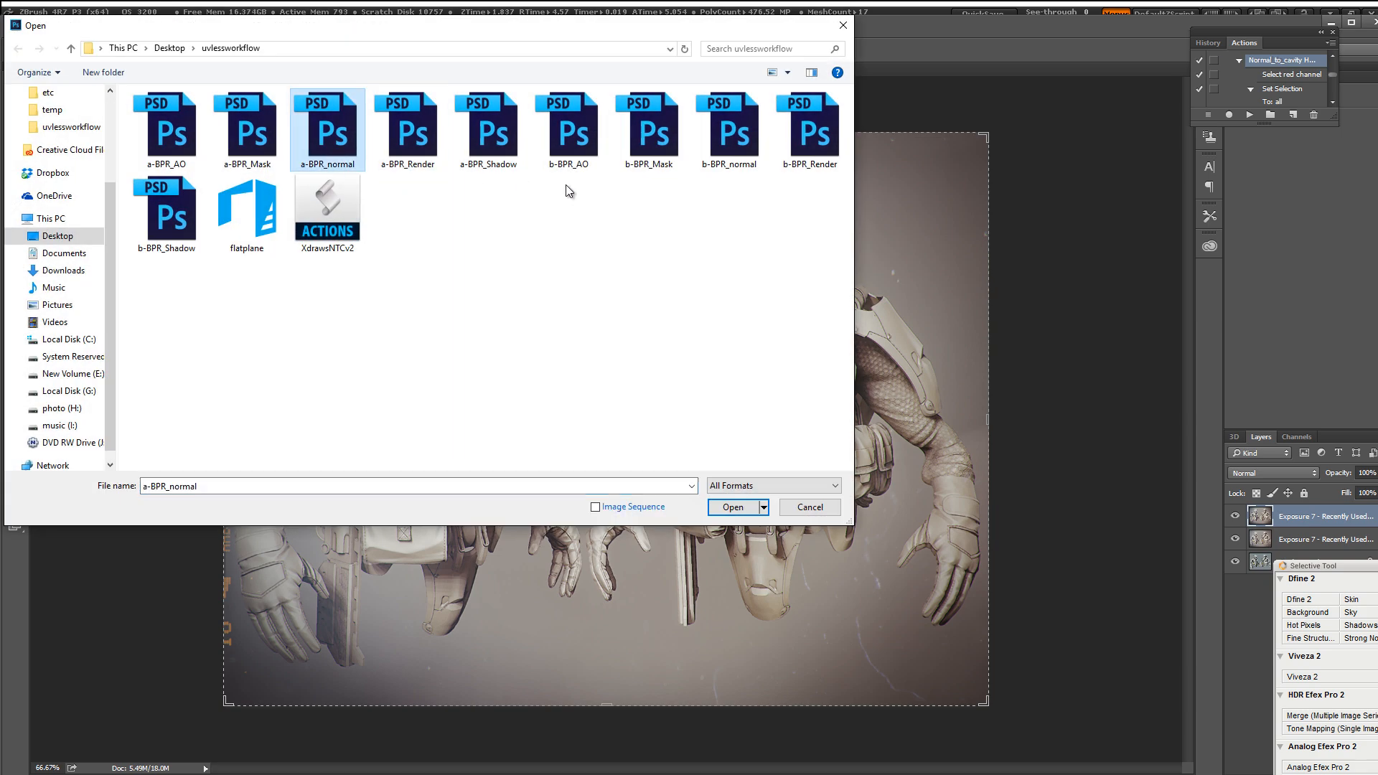
pyautogui.keyDown('ctrl'); pyautogui.click(748, 122); pyautogui.keyUp('ctrl')
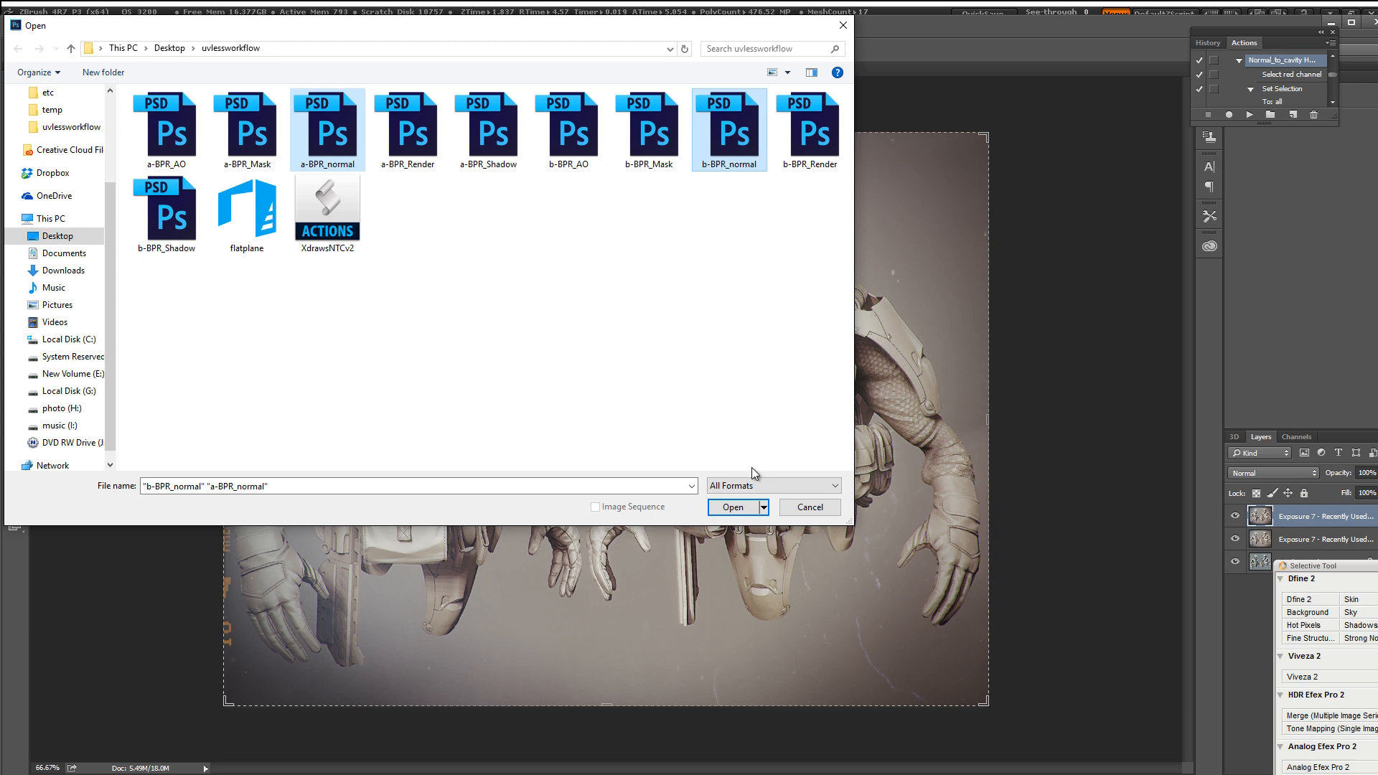
pyautogui.click(733, 507)
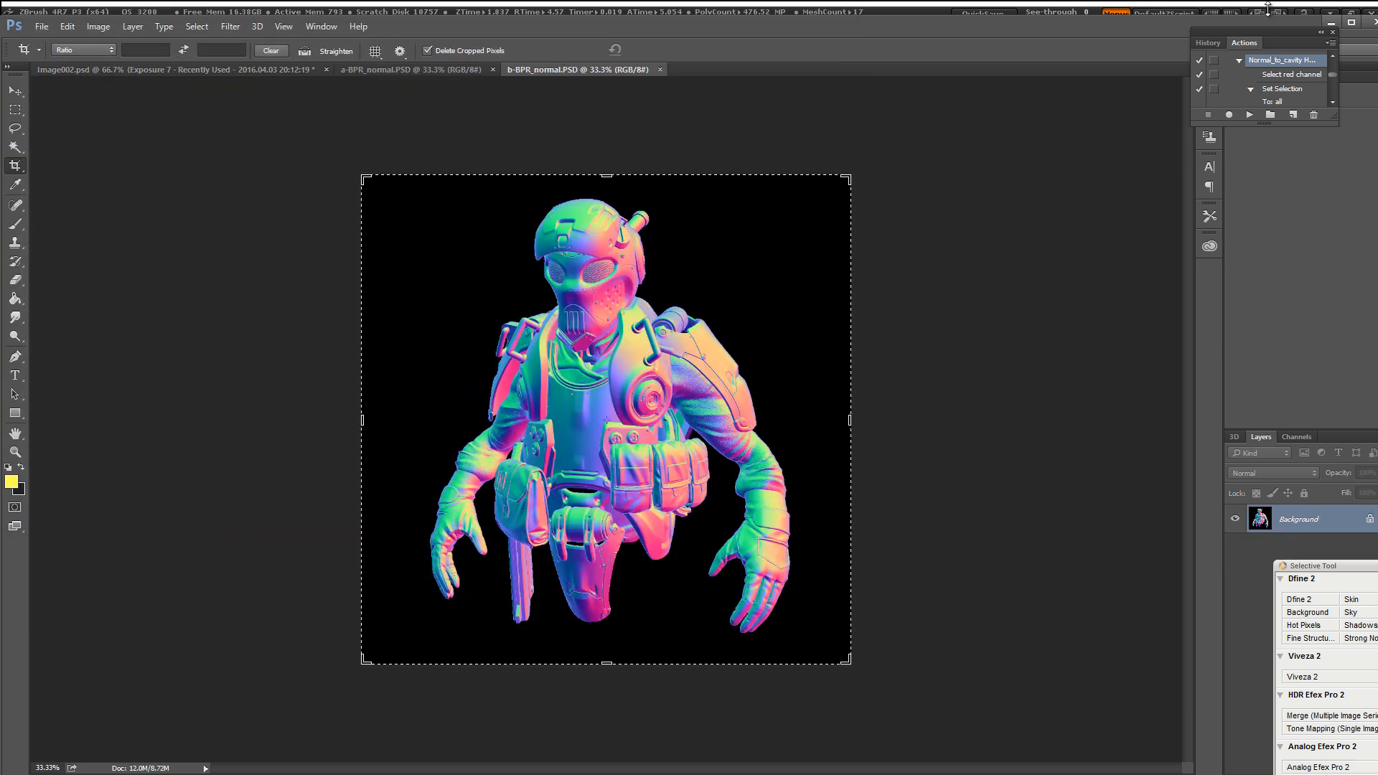
# Step: Run the Normal_to_cavity action on both b-BPR_normal and a-BPR_normal
pyautogui.click(1250, 115)
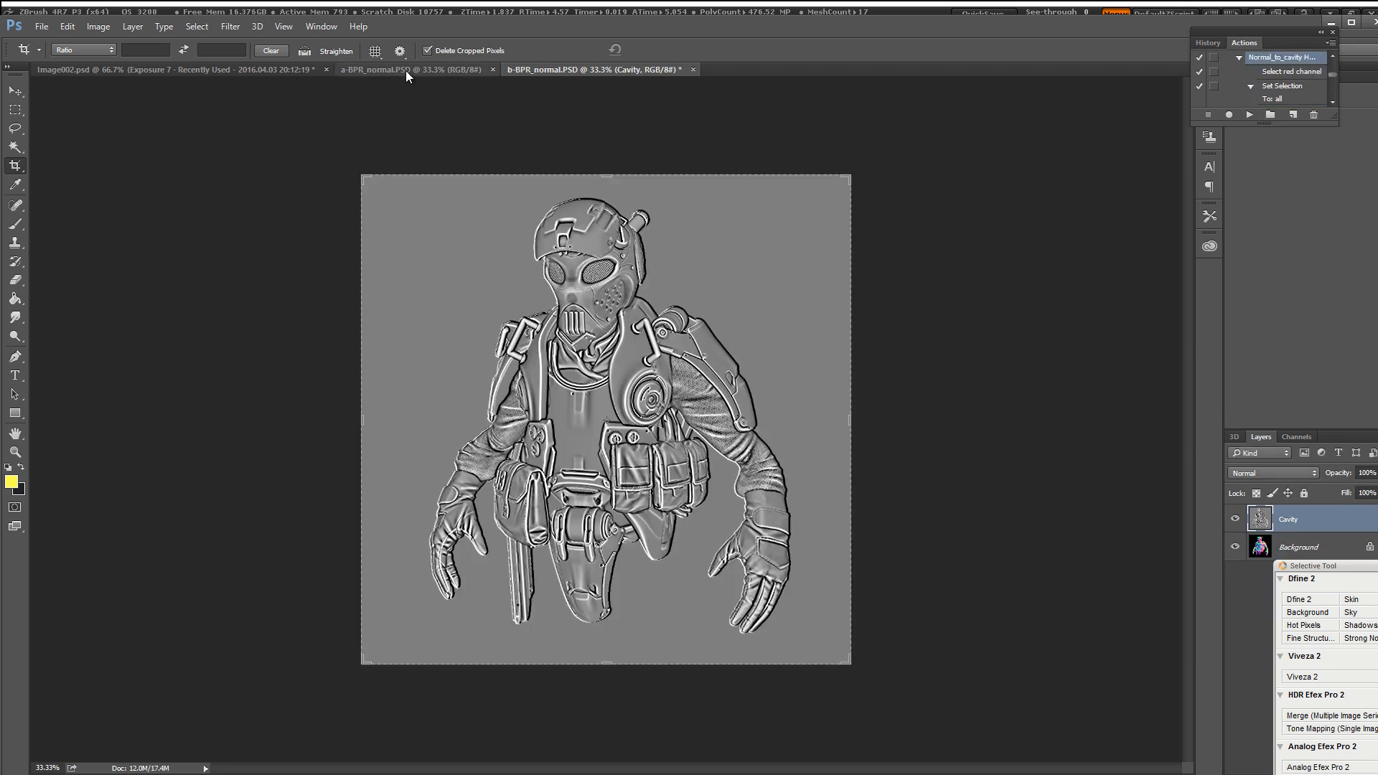
pyautogui.click(406, 70)
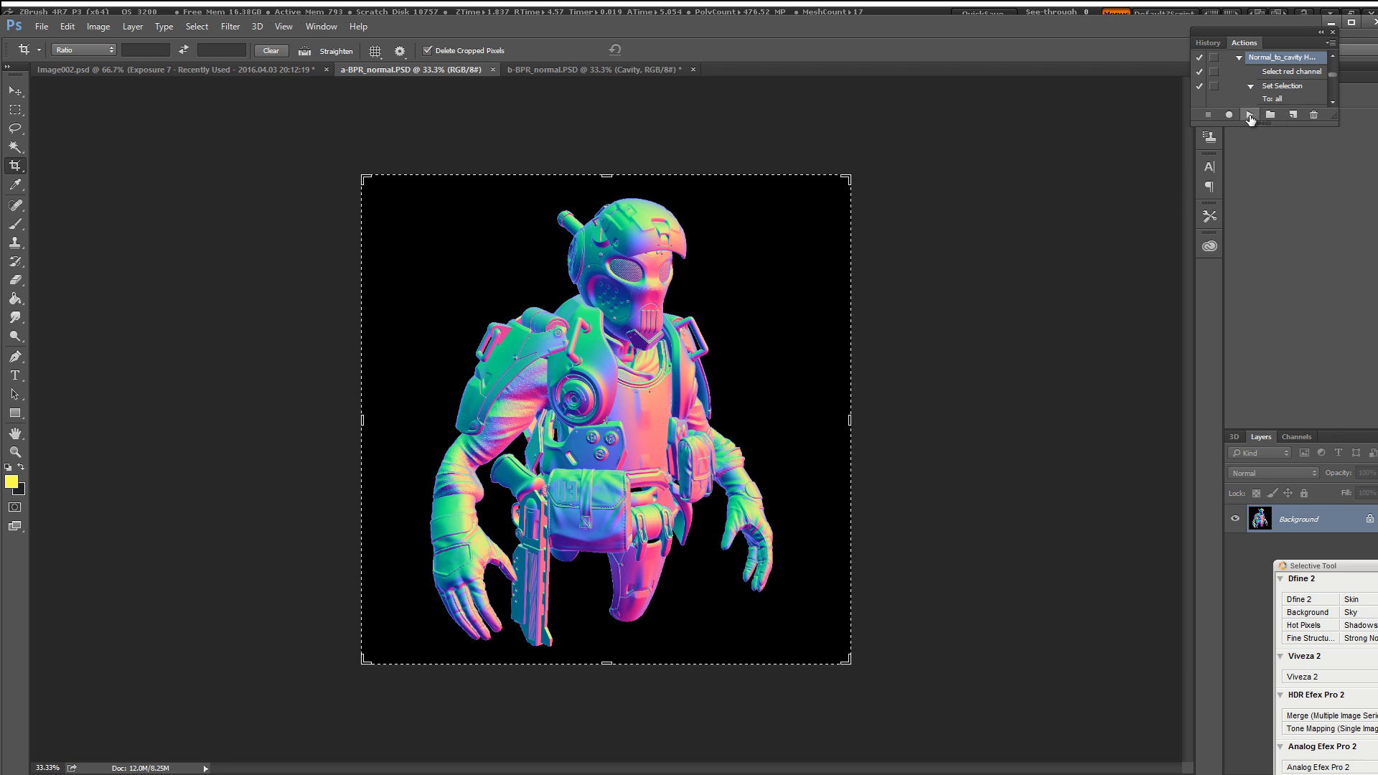
pyautogui.click(1250, 115)
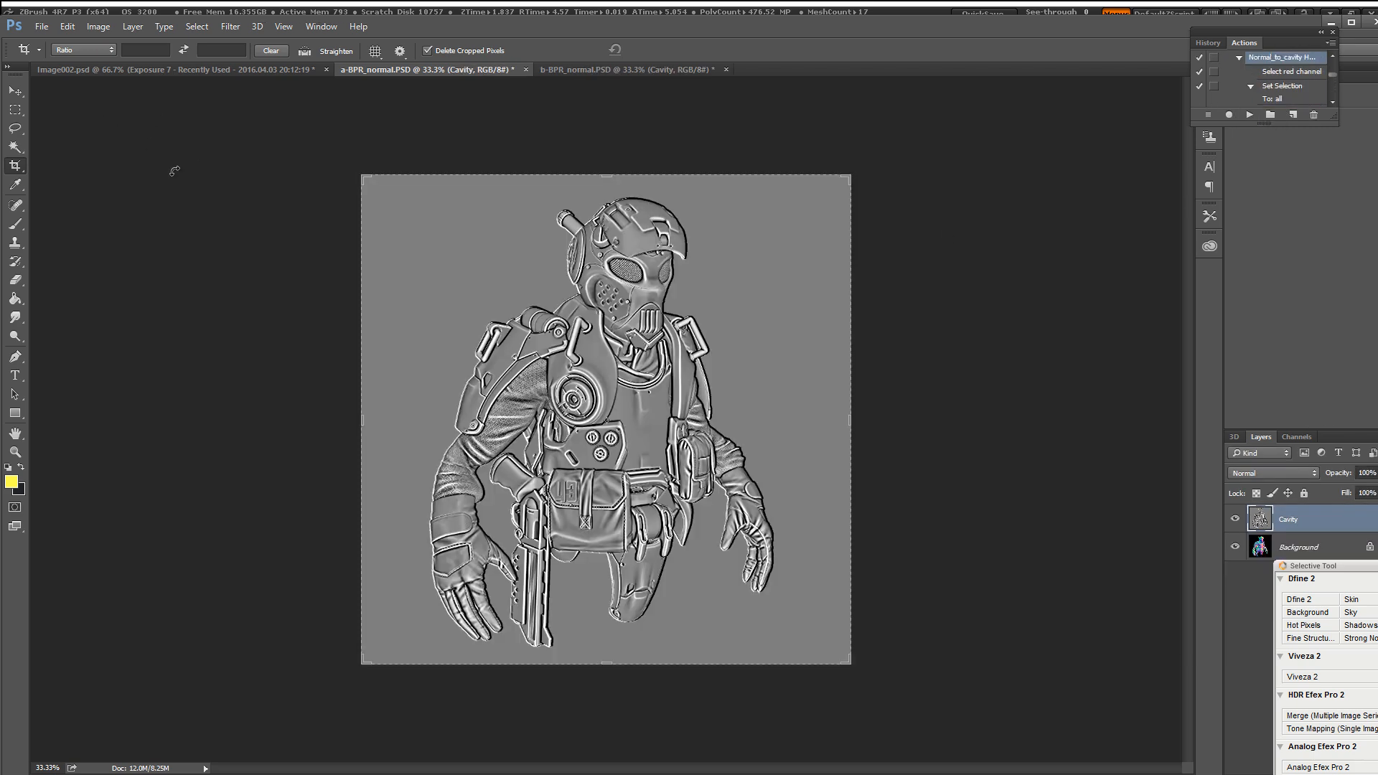
# Step: Save the a-BPR_normal cavity map as a-BPR_curvature in Scitex CT format
pyautogui.click(42, 26)
pyautogui.click(92, 184)
pyautogui.click(272, 476)
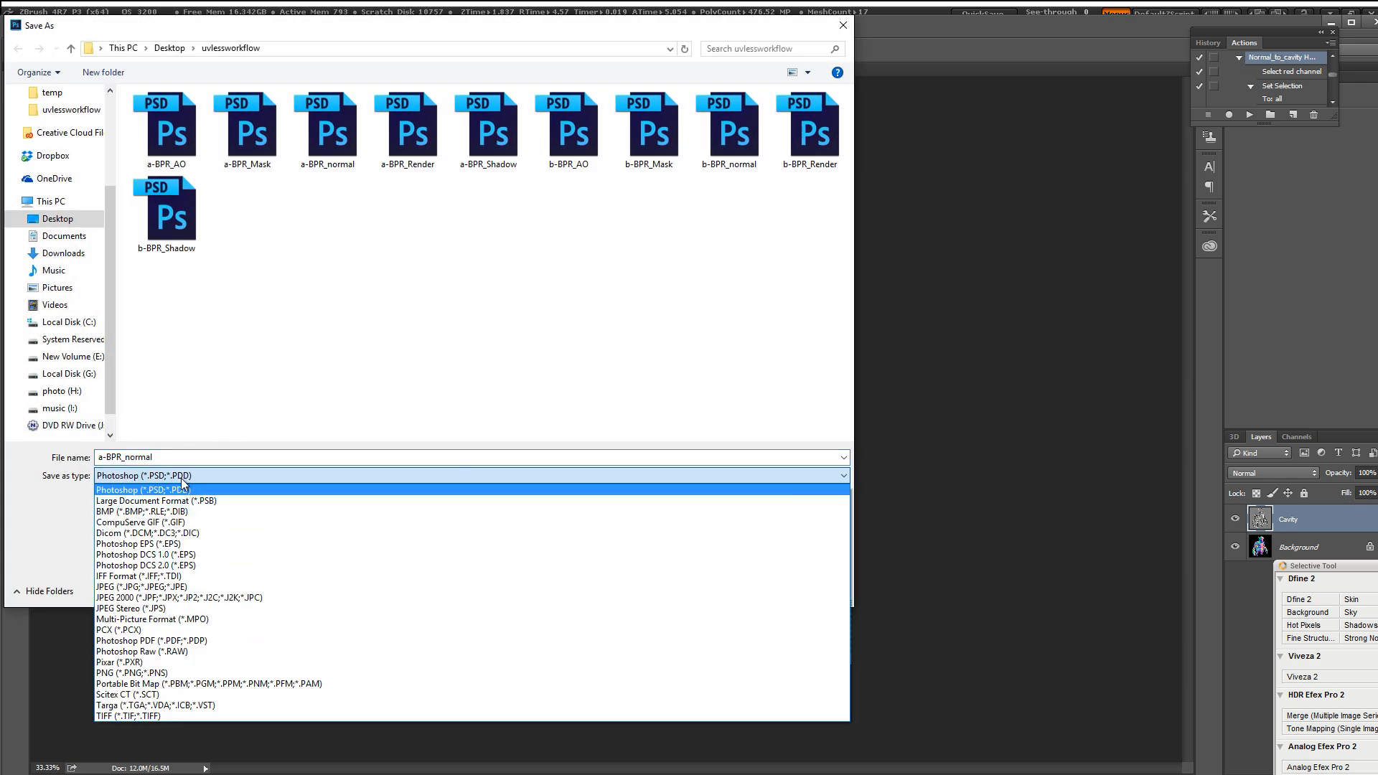
pyautogui.click(122, 694)
pyautogui.moveTo(185, 459); pyautogui.dragTo(46, 440)
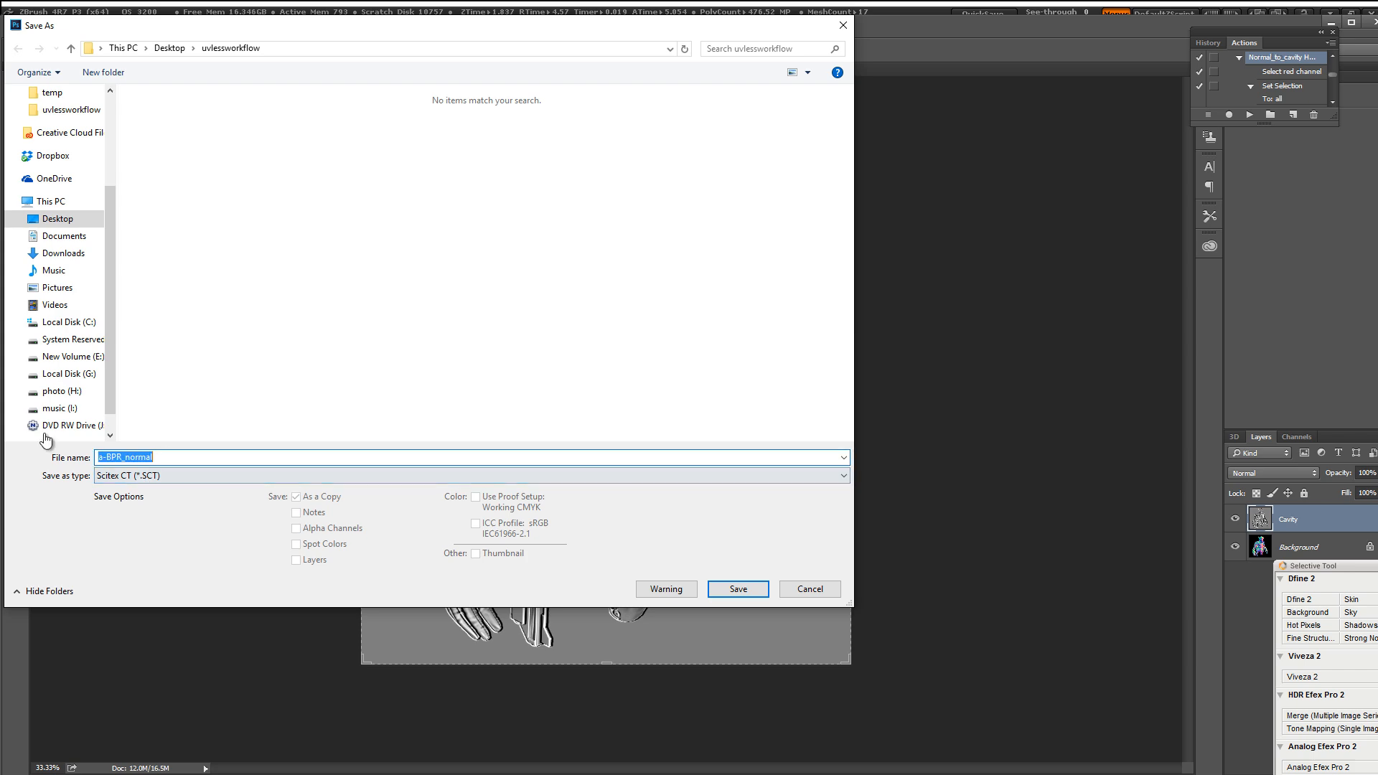
pyautogui.click(194, 460)
pyautogui.moveTo(127, 456); pyautogui.dragTo(231, 475)
pyautogui.write('curvature')
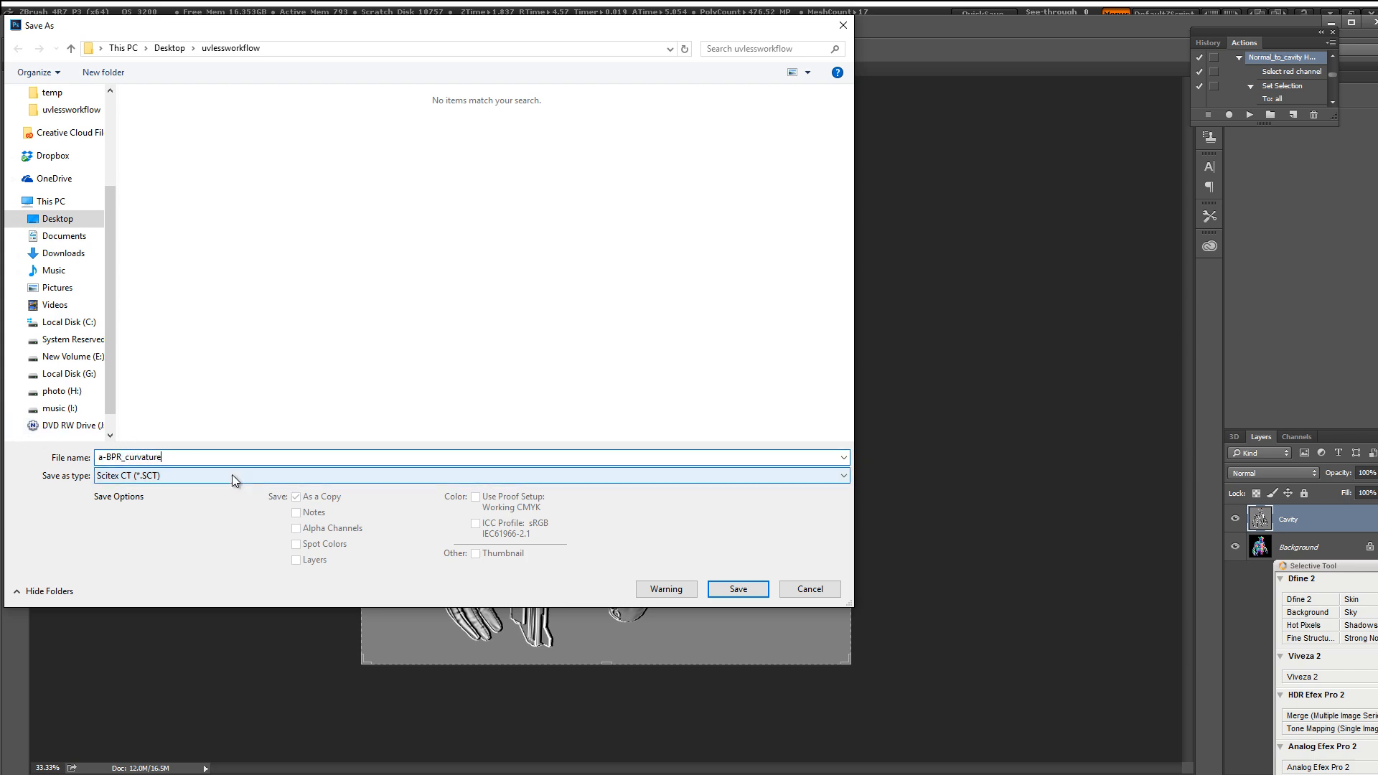
pyautogui.press('Return')
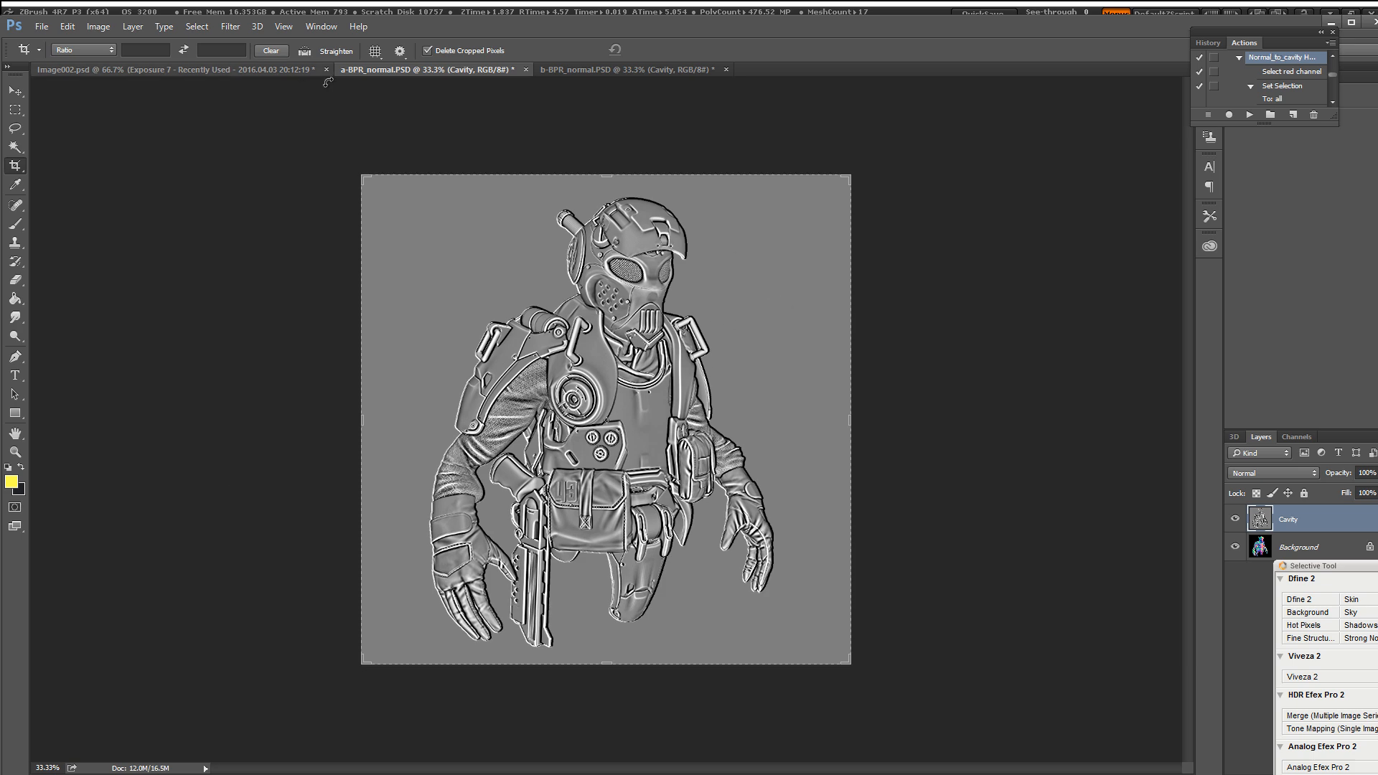
# Step: Start Save As for b-BPR_normal and settle on Targa as the format
pyautogui.click(583, 70)
pyautogui.click(67, 26)
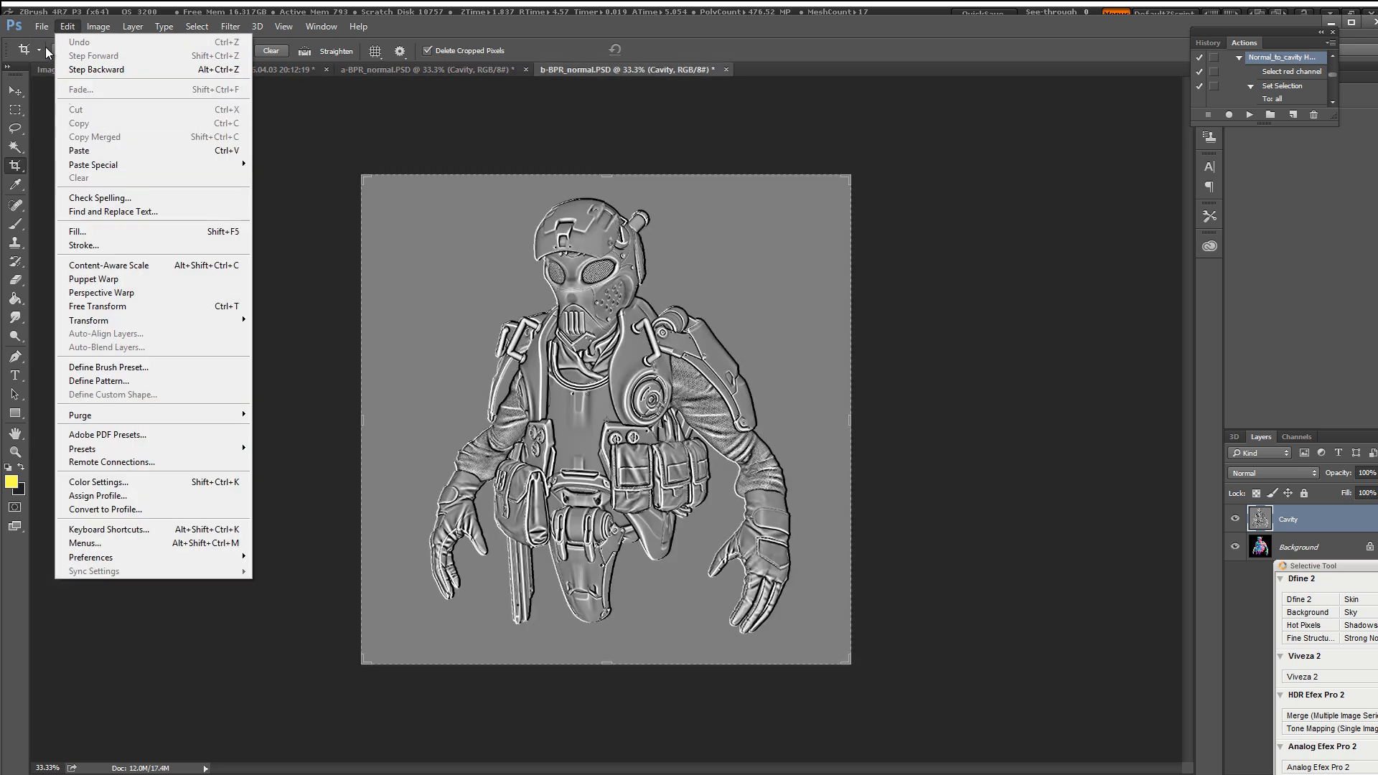
pyautogui.moveTo(42, 27)
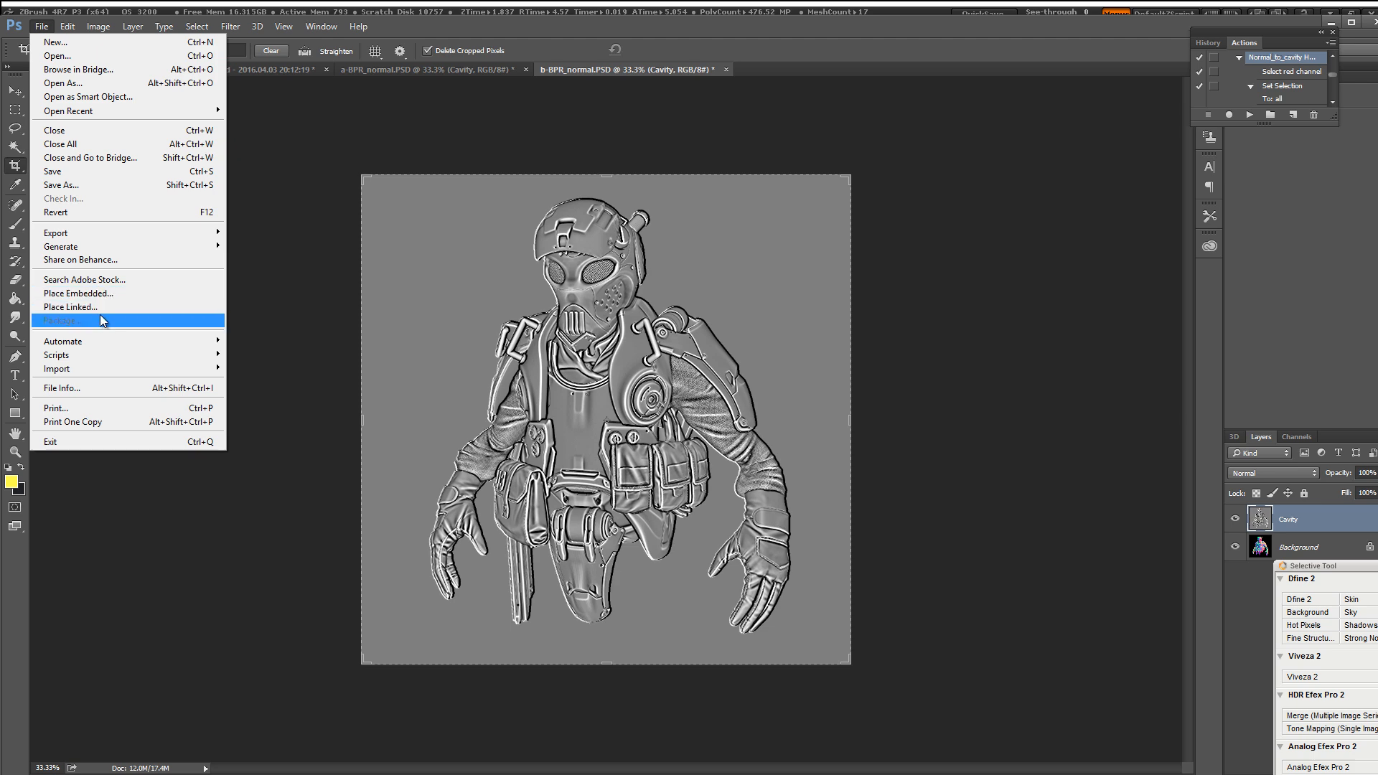
pyautogui.click(61, 185)
pyautogui.click(169, 476)
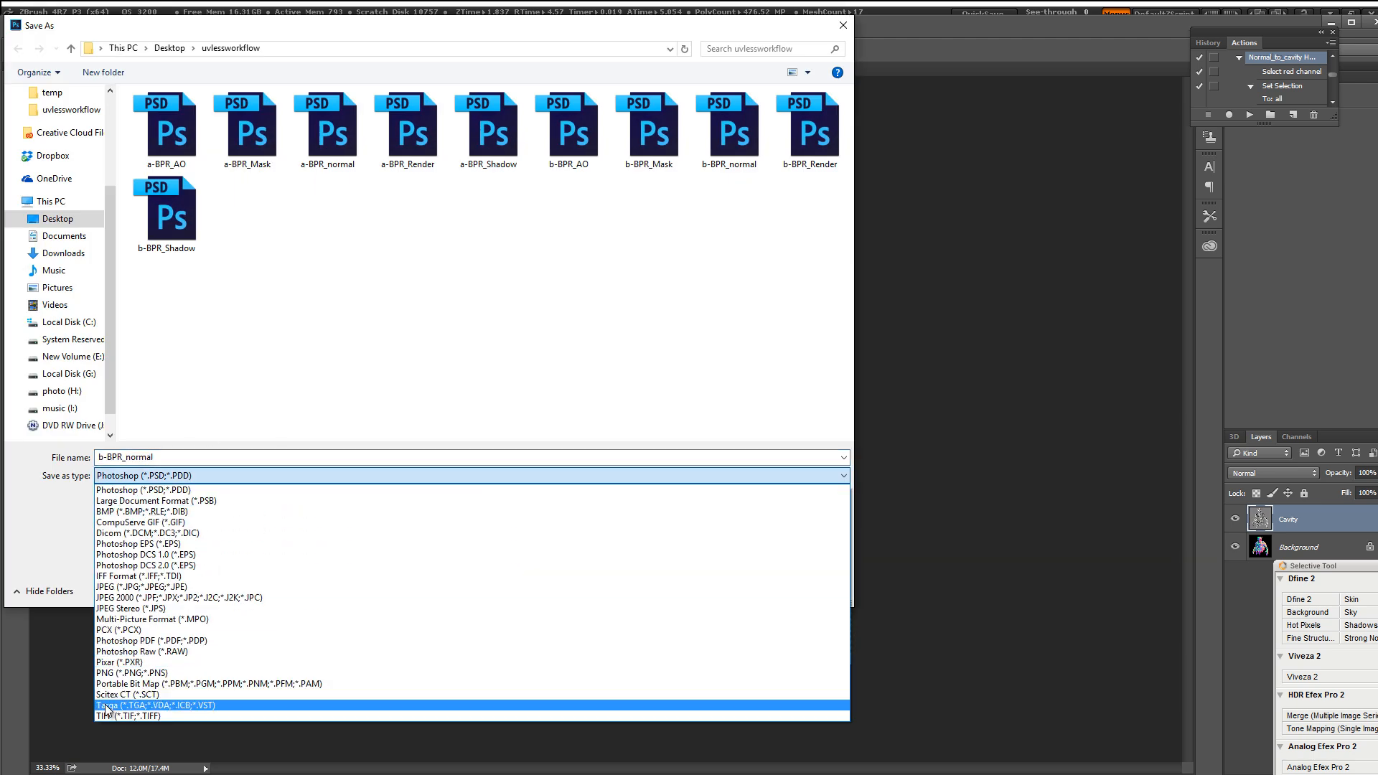
pyautogui.click(140, 705)
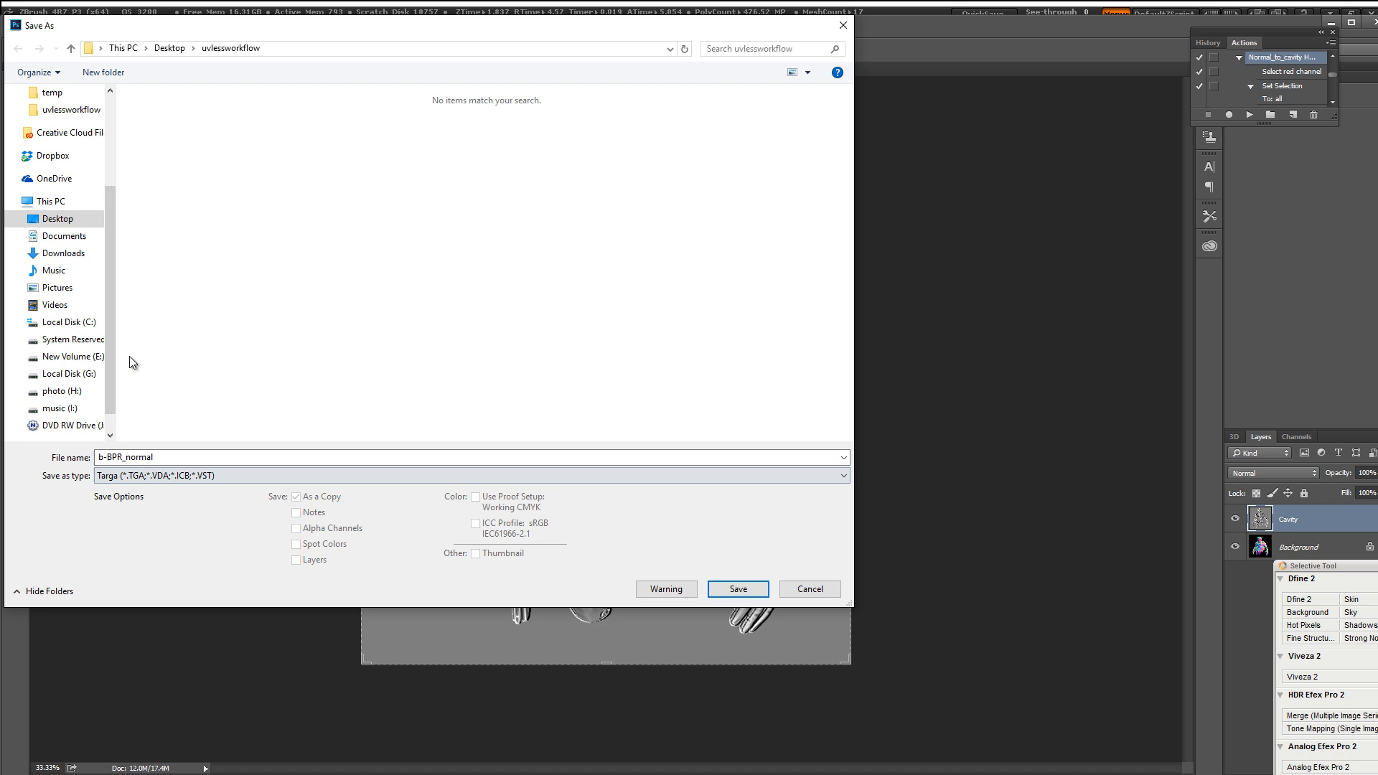
pyautogui.click(181, 477)
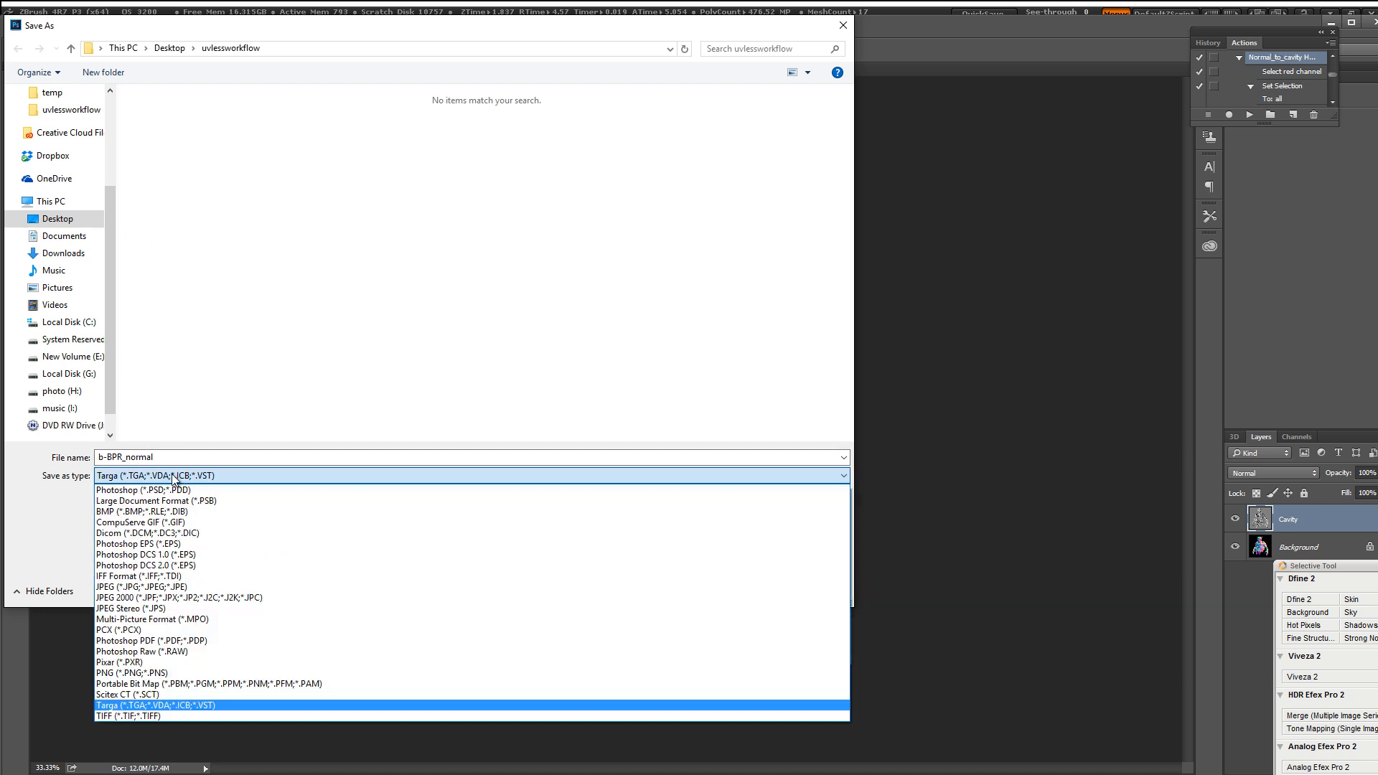
pyautogui.click(133, 716)
pyautogui.click(174, 476)
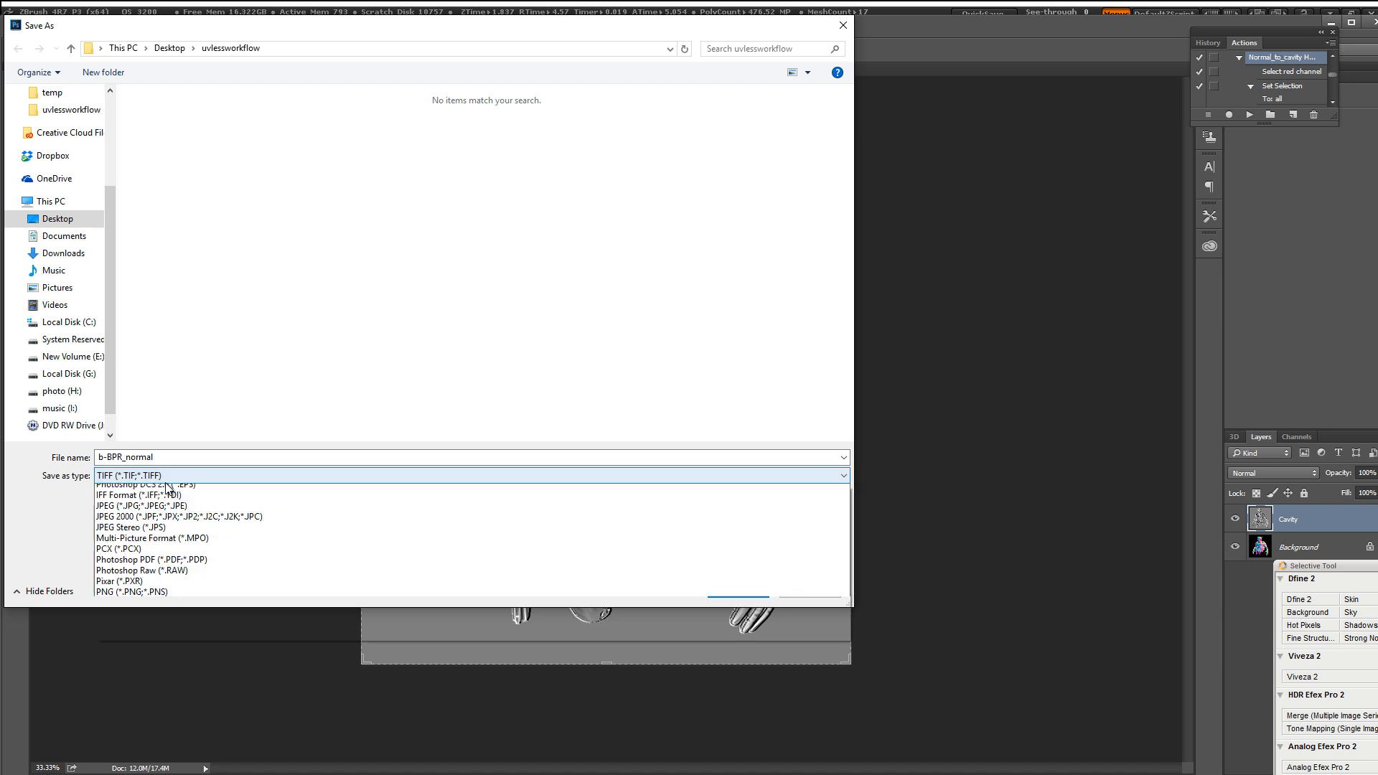
pyautogui.click(130, 706)
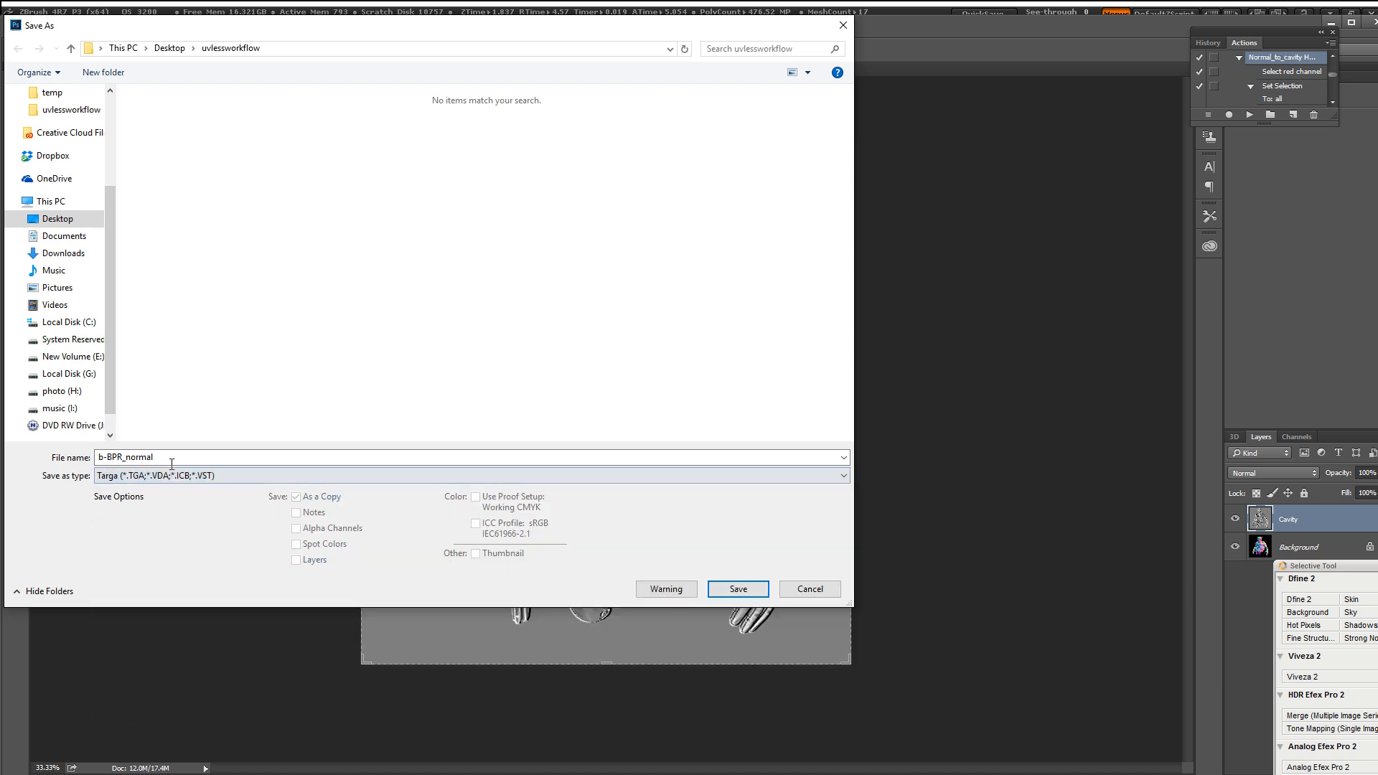
# Step: Save it as b-BPR_curvature, a 24-bit Targa
pyautogui.click(126, 457)
pyautogui.moveTo(125, 457); pyautogui.dragTo(239, 467)
pyautogui.write('curvst')
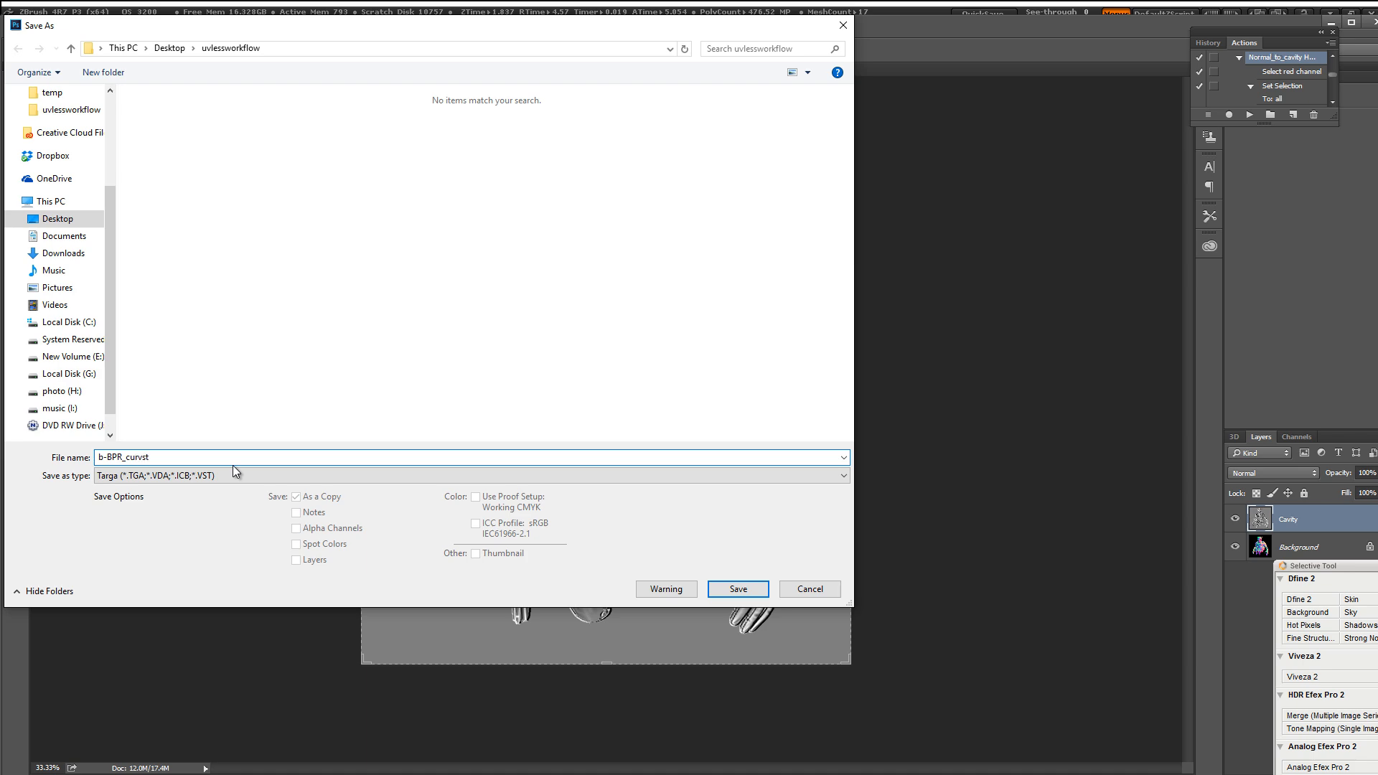
pyautogui.press('BackSpace')
pyautogui.press('BackSpace')
pyautogui.write('ature')
pyautogui.press('Return')
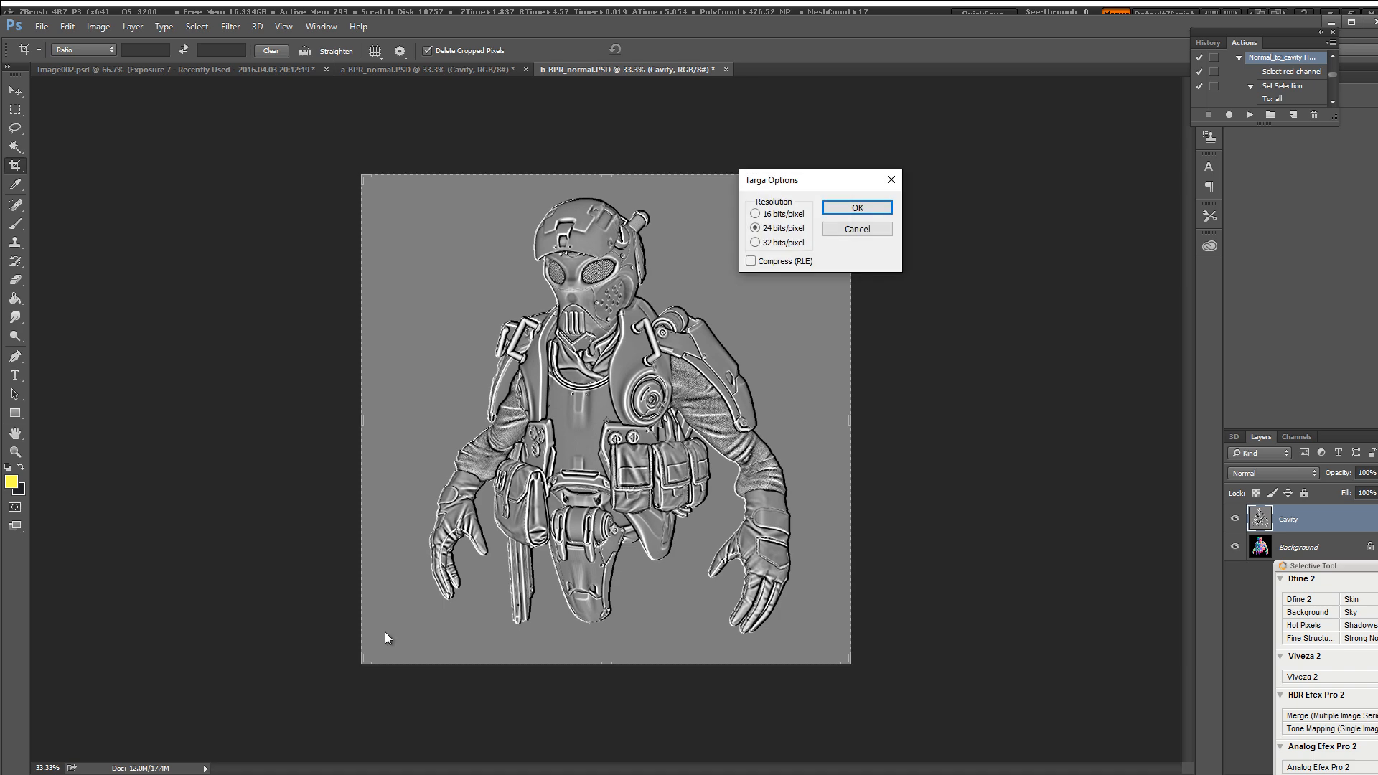
pyautogui.click(857, 207)
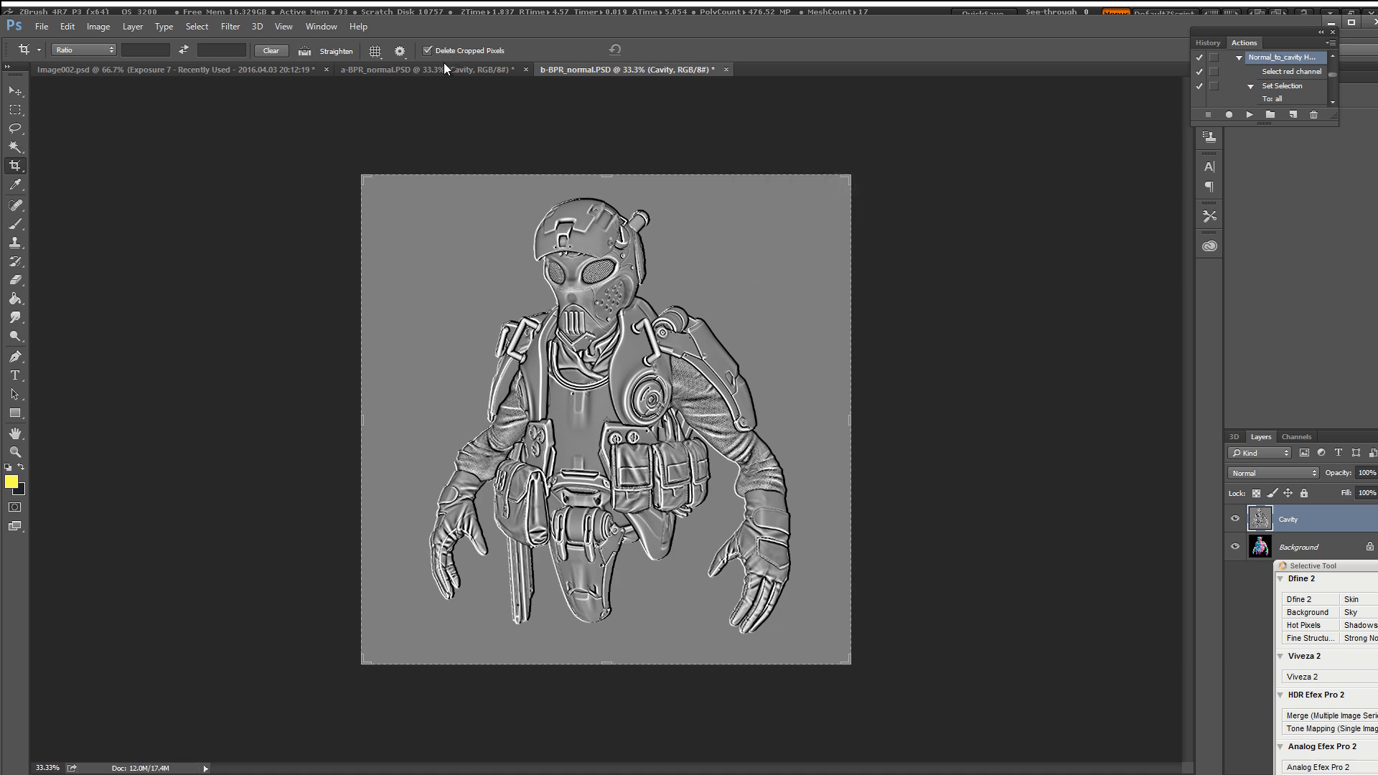
# Step: Save the a-BPR_normal cavity image as a 24-bit Targa named a-BPR_curvature
pyautogui.click(442, 64)
pyautogui.click(41, 26)
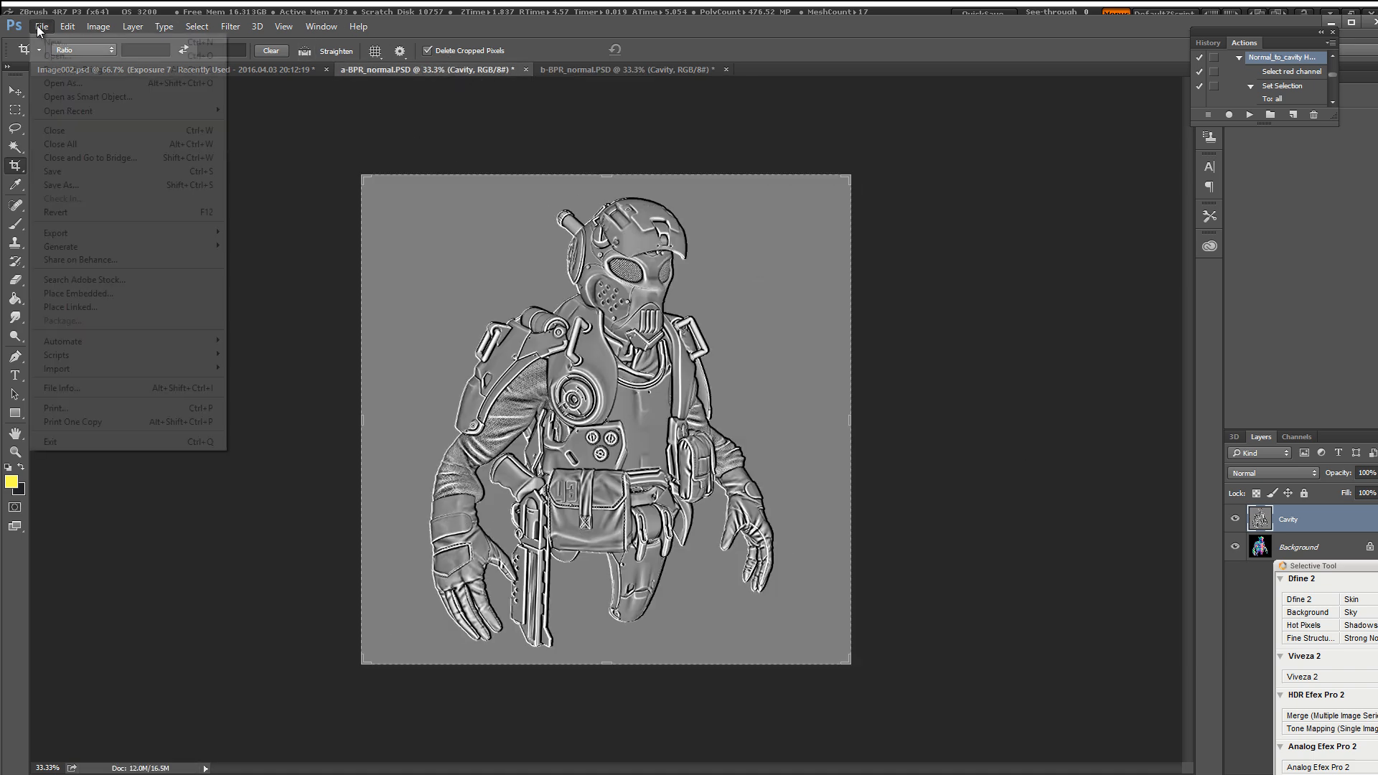
pyautogui.click(98, 185)
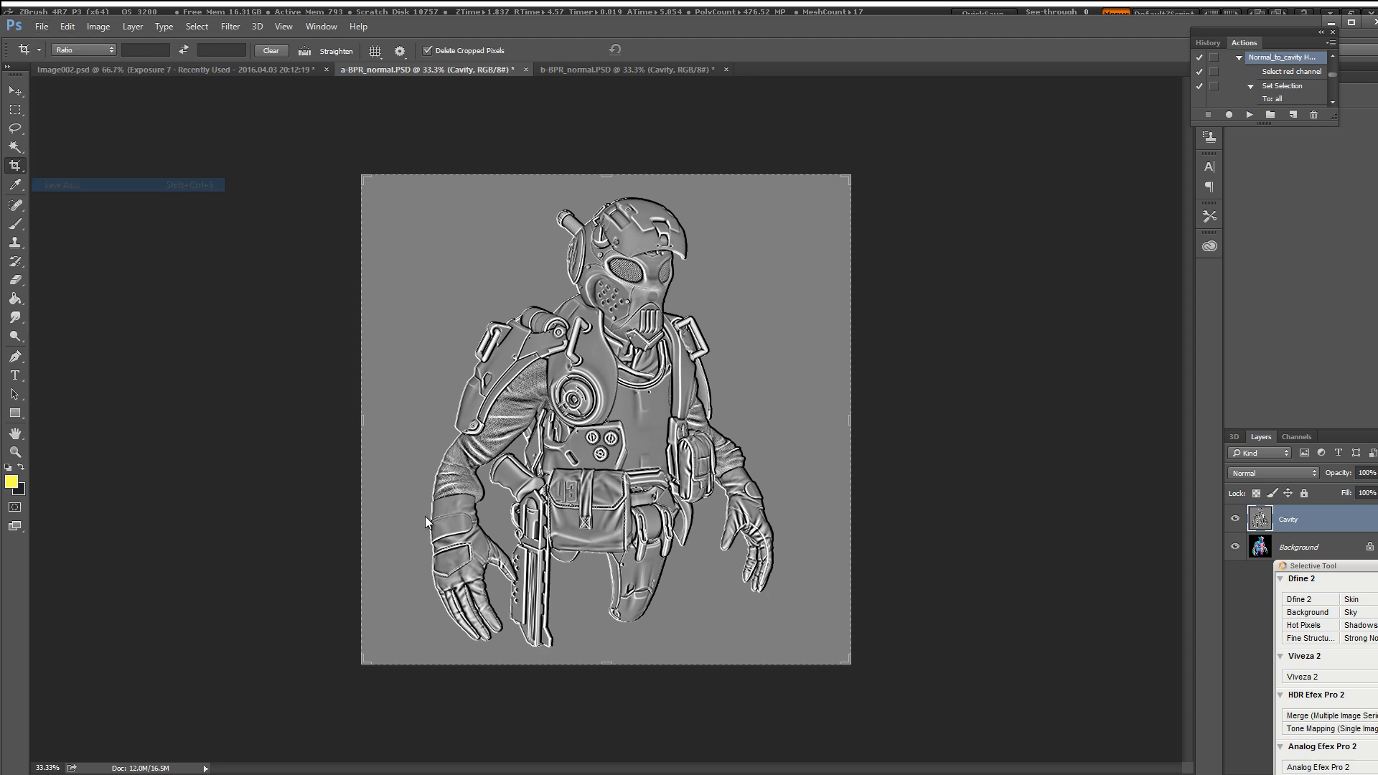
pyautogui.click(186, 475)
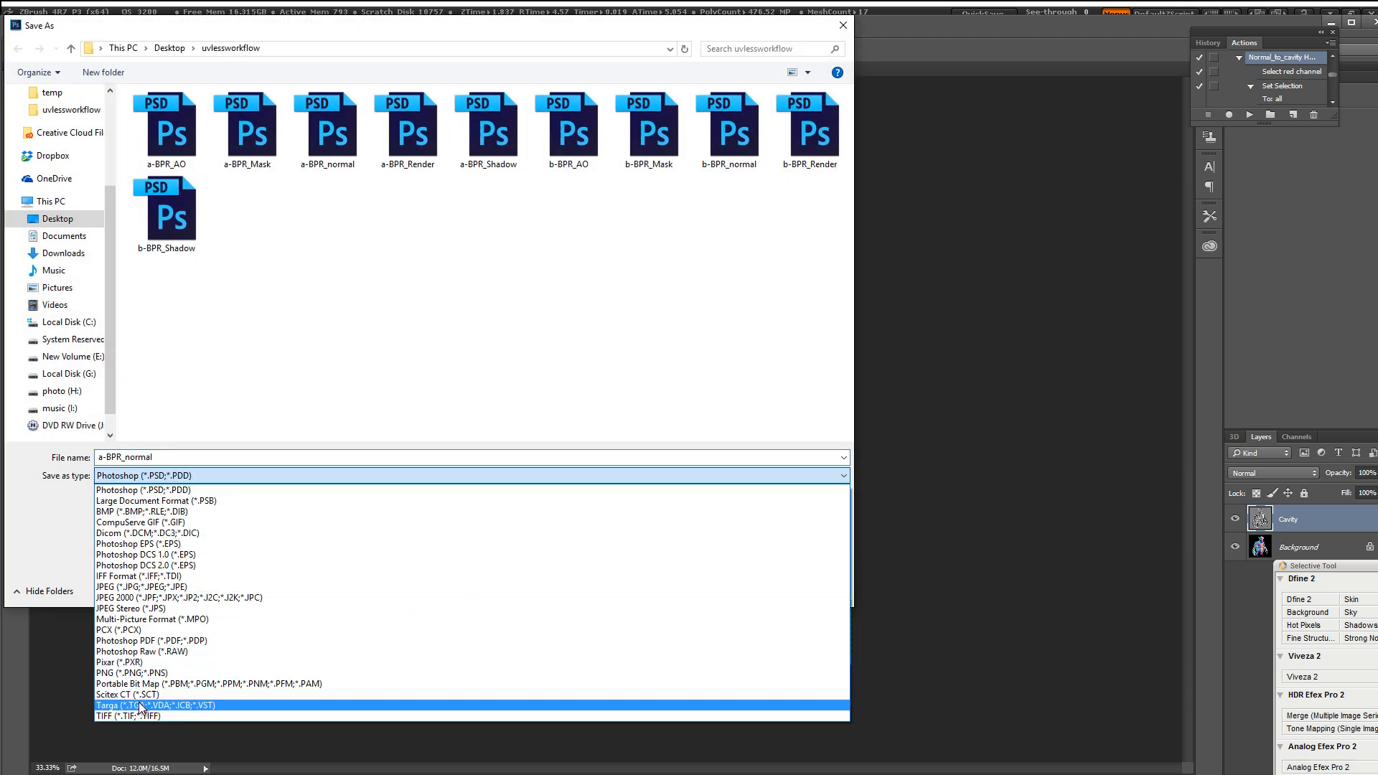
pyautogui.click(176, 693)
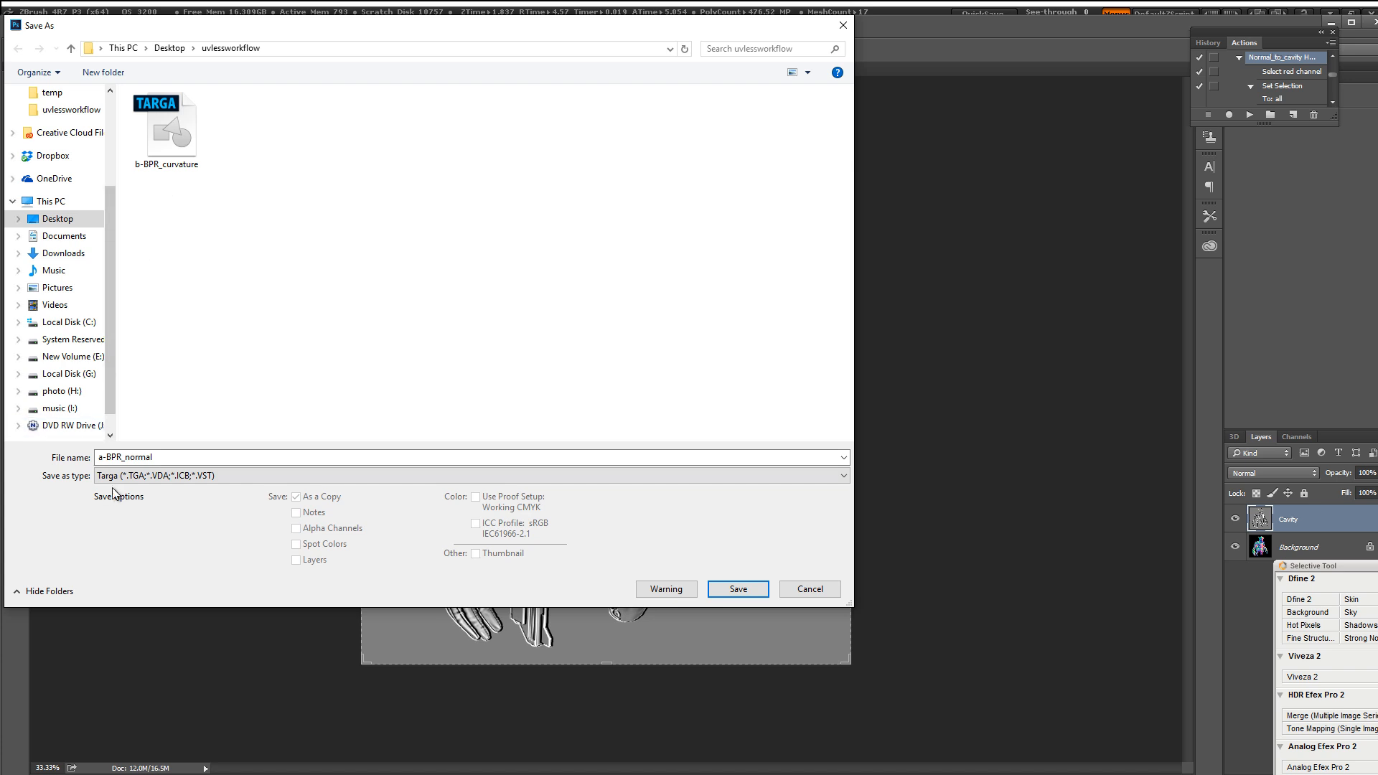
pyautogui.click(186, 461)
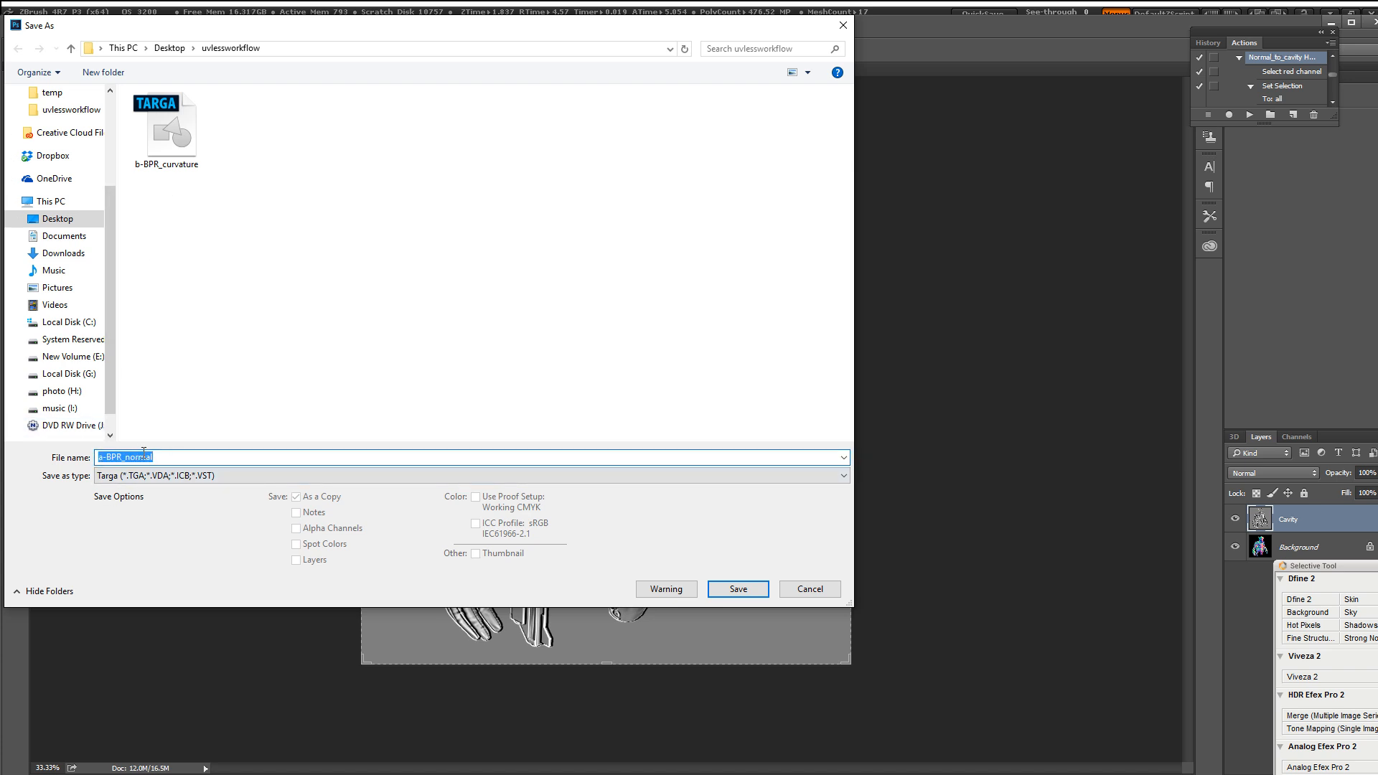
pyautogui.moveTo(154, 458); pyautogui.dragTo(130, 457)
pyautogui.write('curvat')
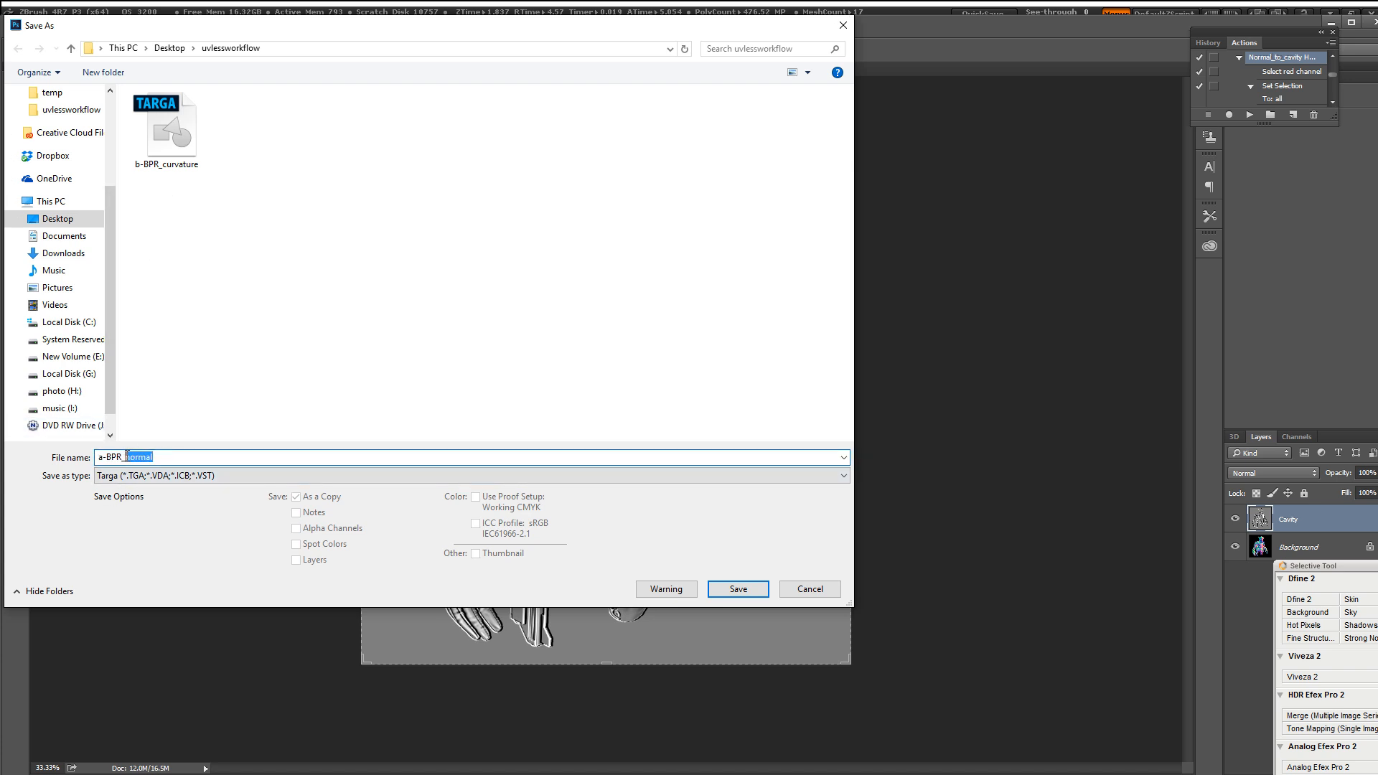
pyautogui.write('ure')
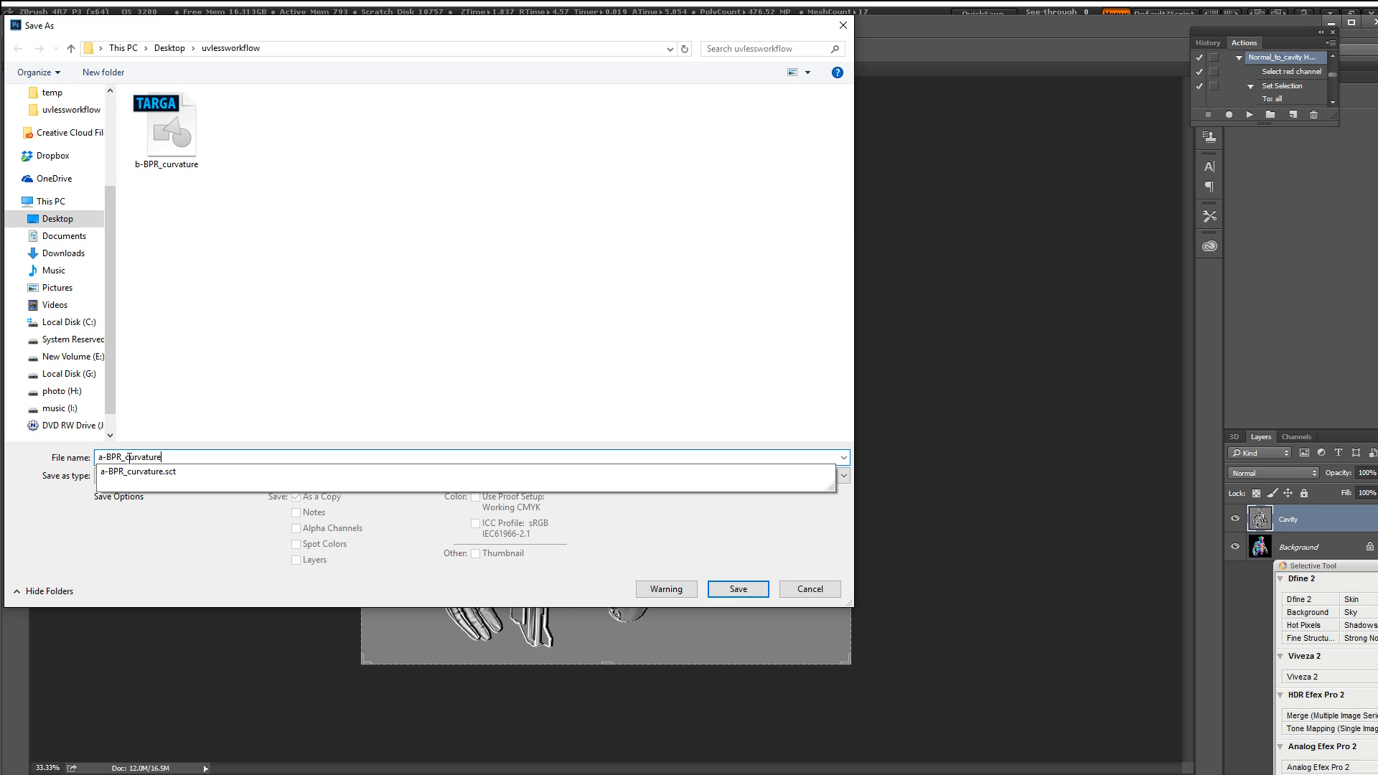
pyautogui.press('Return')
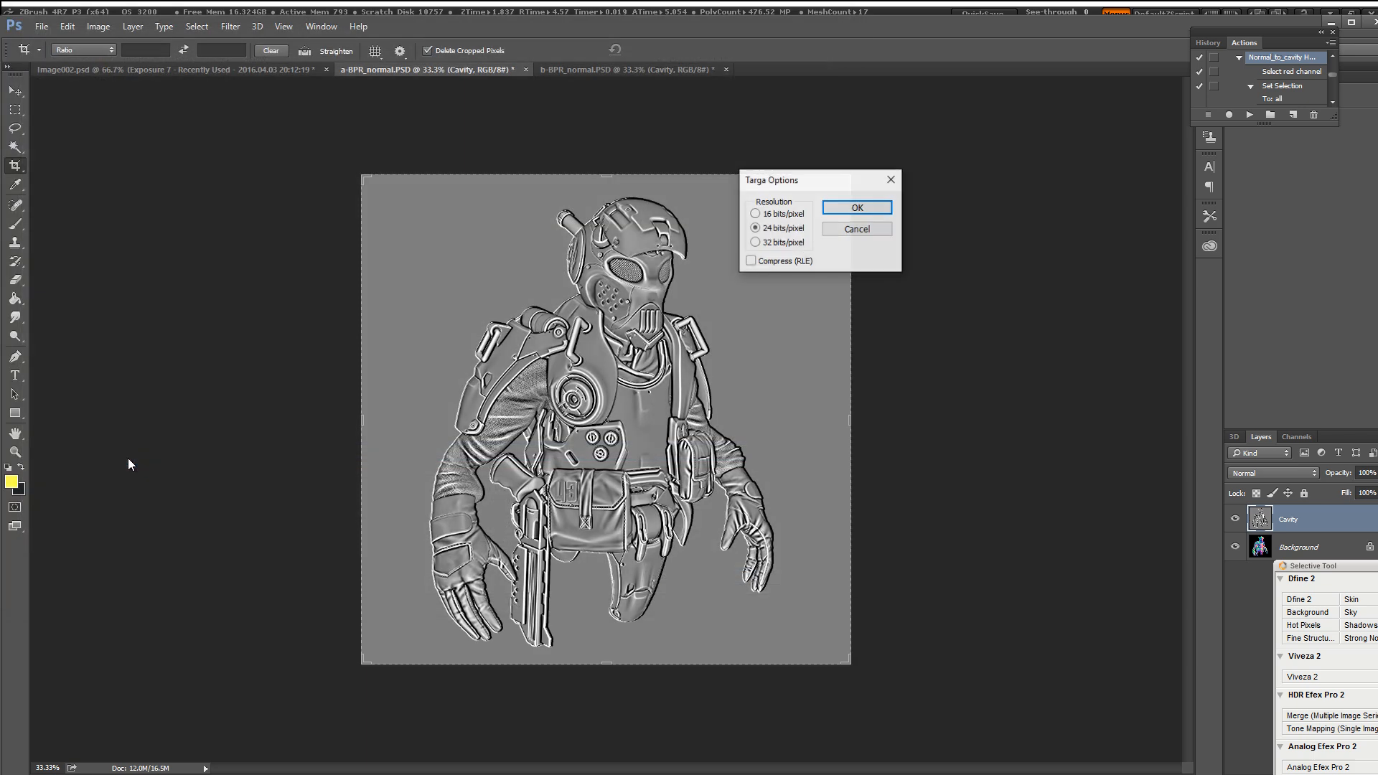
pyautogui.click(854, 208)
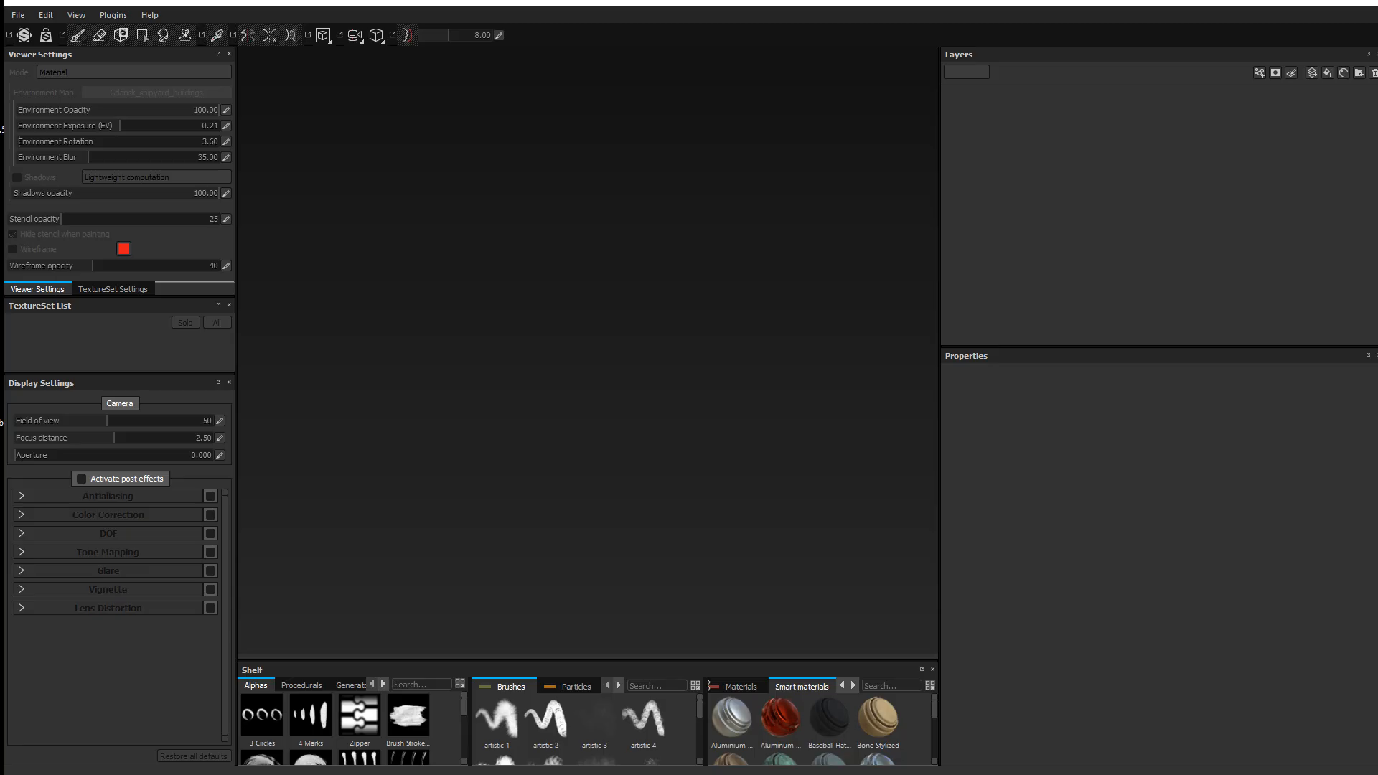
# Step: Back out of opening an existing project
pyautogui.click(18, 15)
pyautogui.click(41, 43)
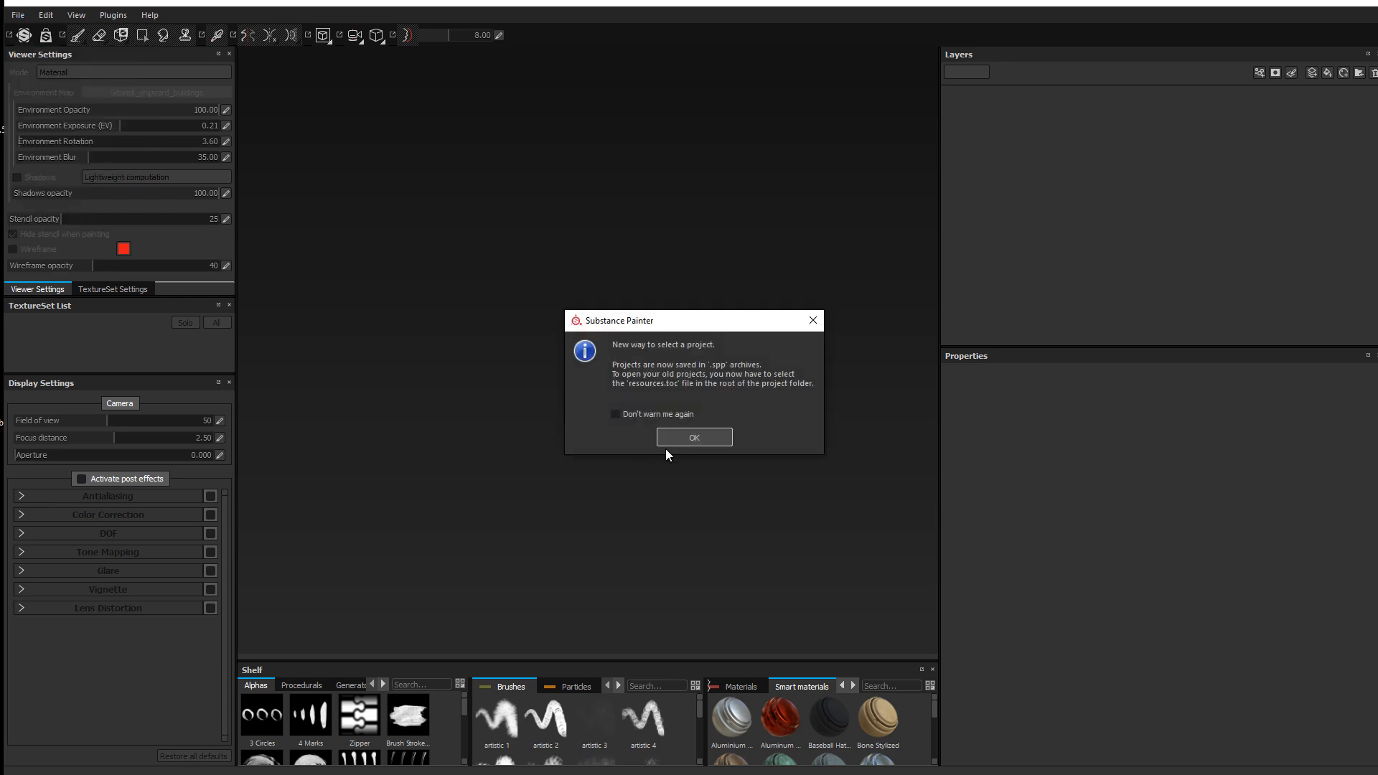
pyautogui.click(683, 437)
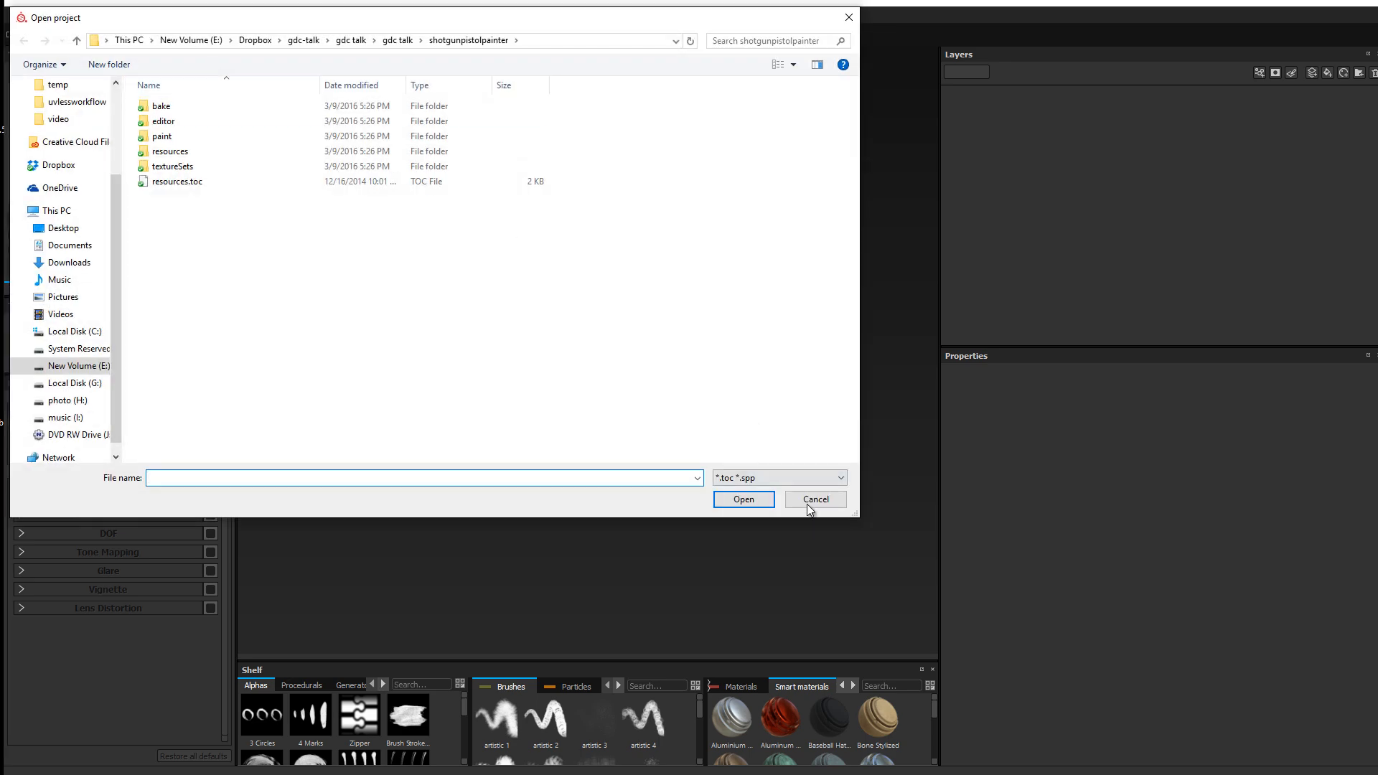
pyautogui.click(813, 500)
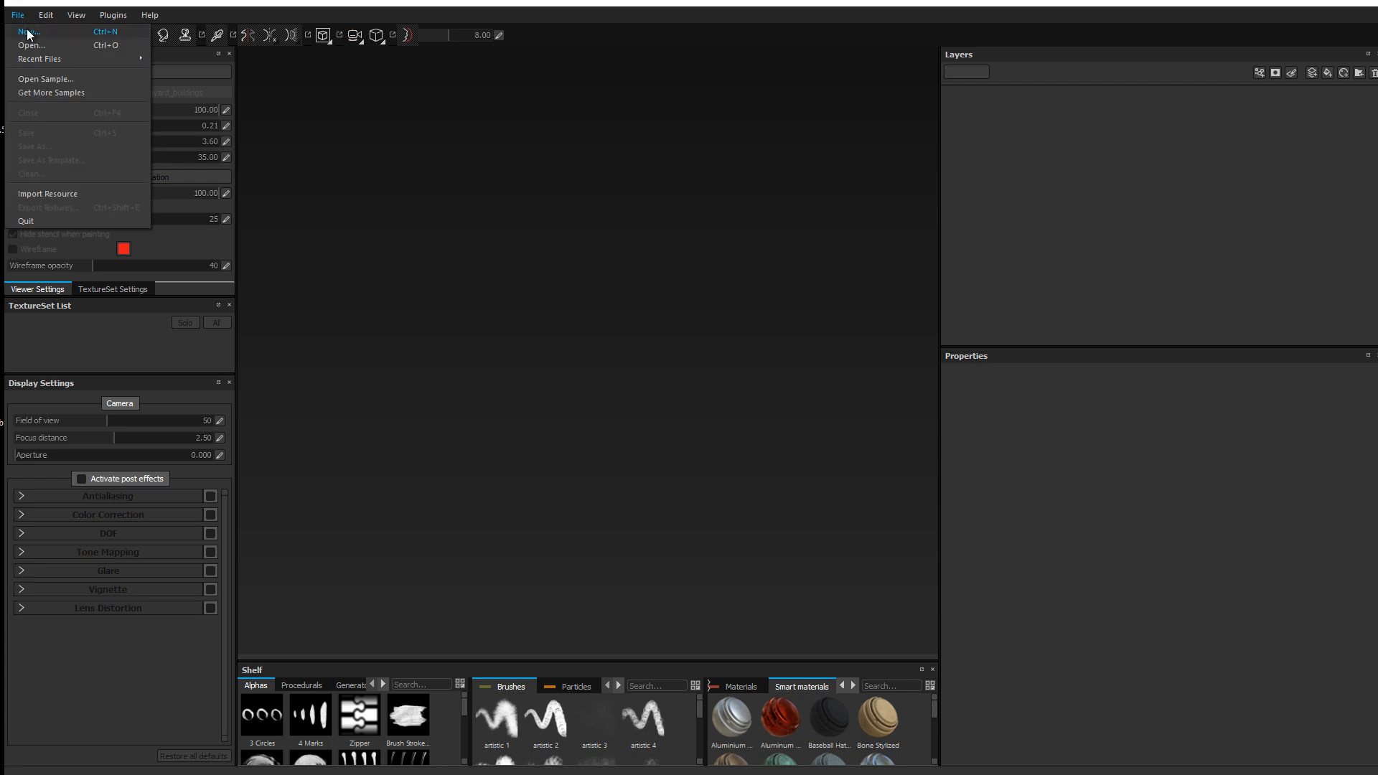
# Step: Start a new project with OpenGL normals and the pbr-metal-rough-HQ template
pyautogui.click(21, 32)
pyautogui.click(665, 278)
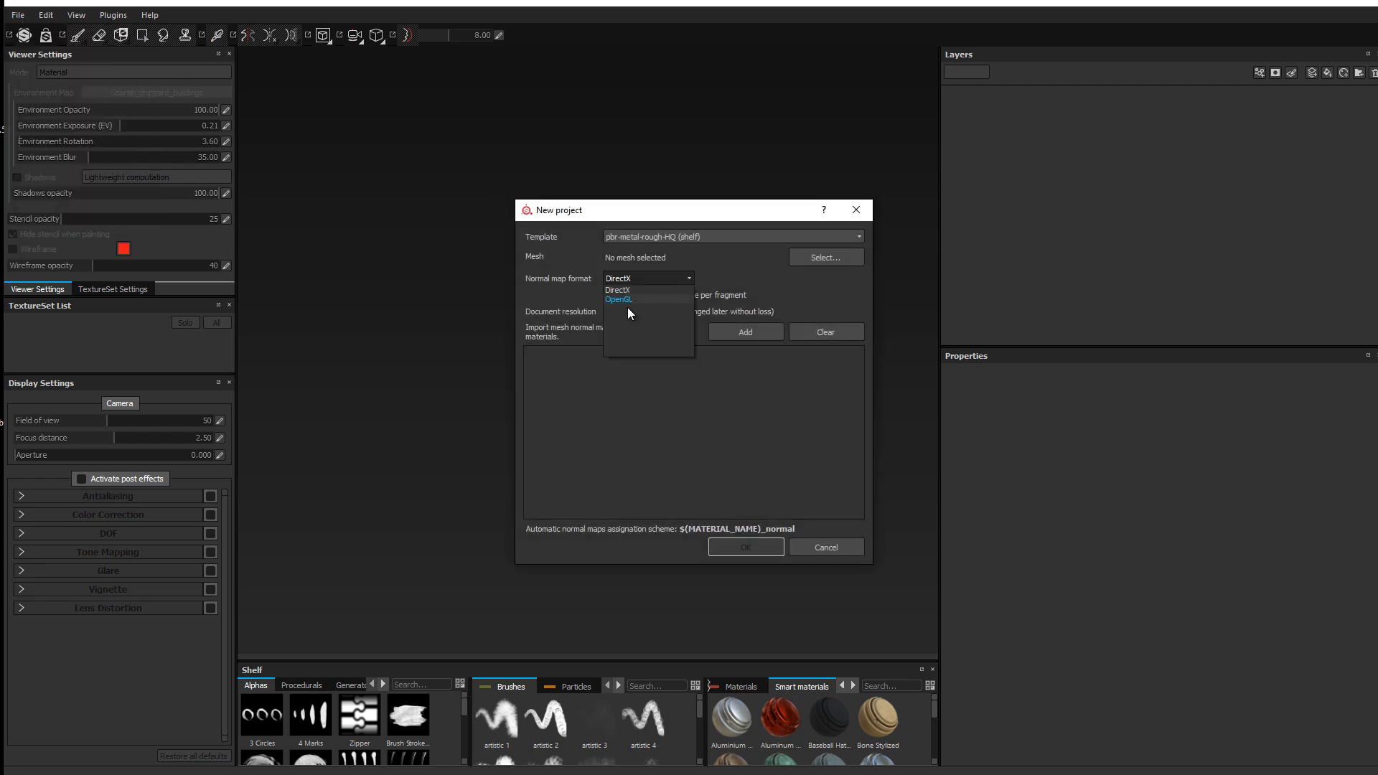
pyautogui.click(627, 307)
pyautogui.click(755, 235)
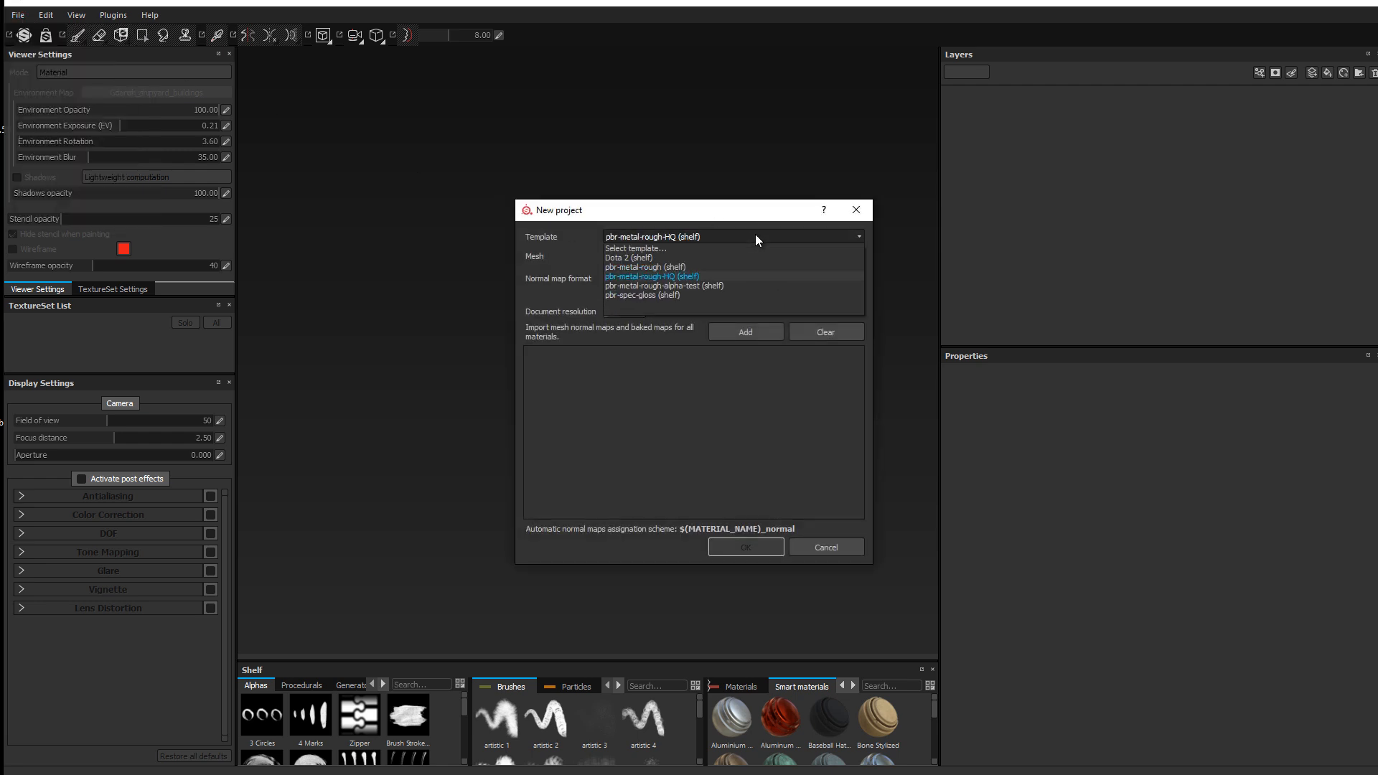
pyautogui.click(755, 234)
# Step: Load plane.obj from the video folder as the project mesh
pyautogui.click(823, 257)
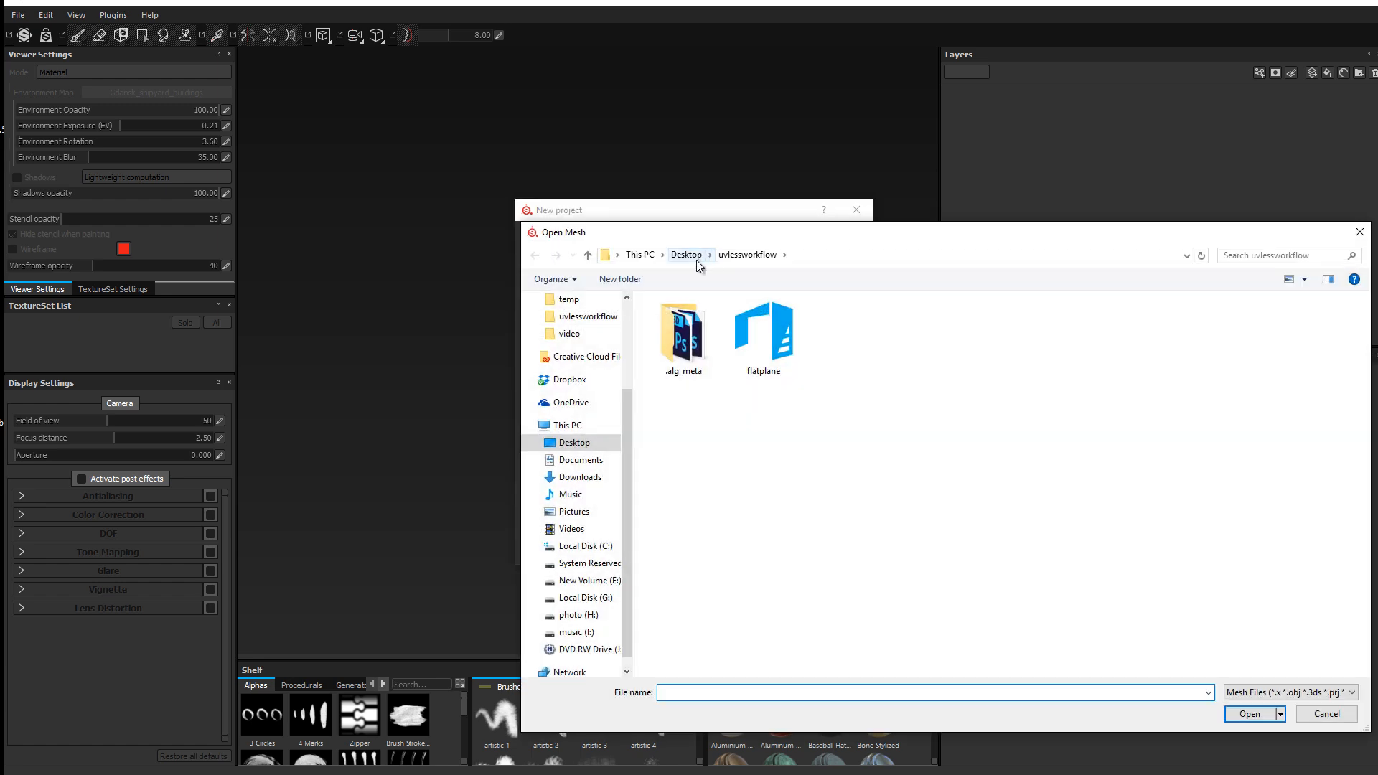
pyautogui.click(686, 255)
pyautogui.doubleClick(813, 332)
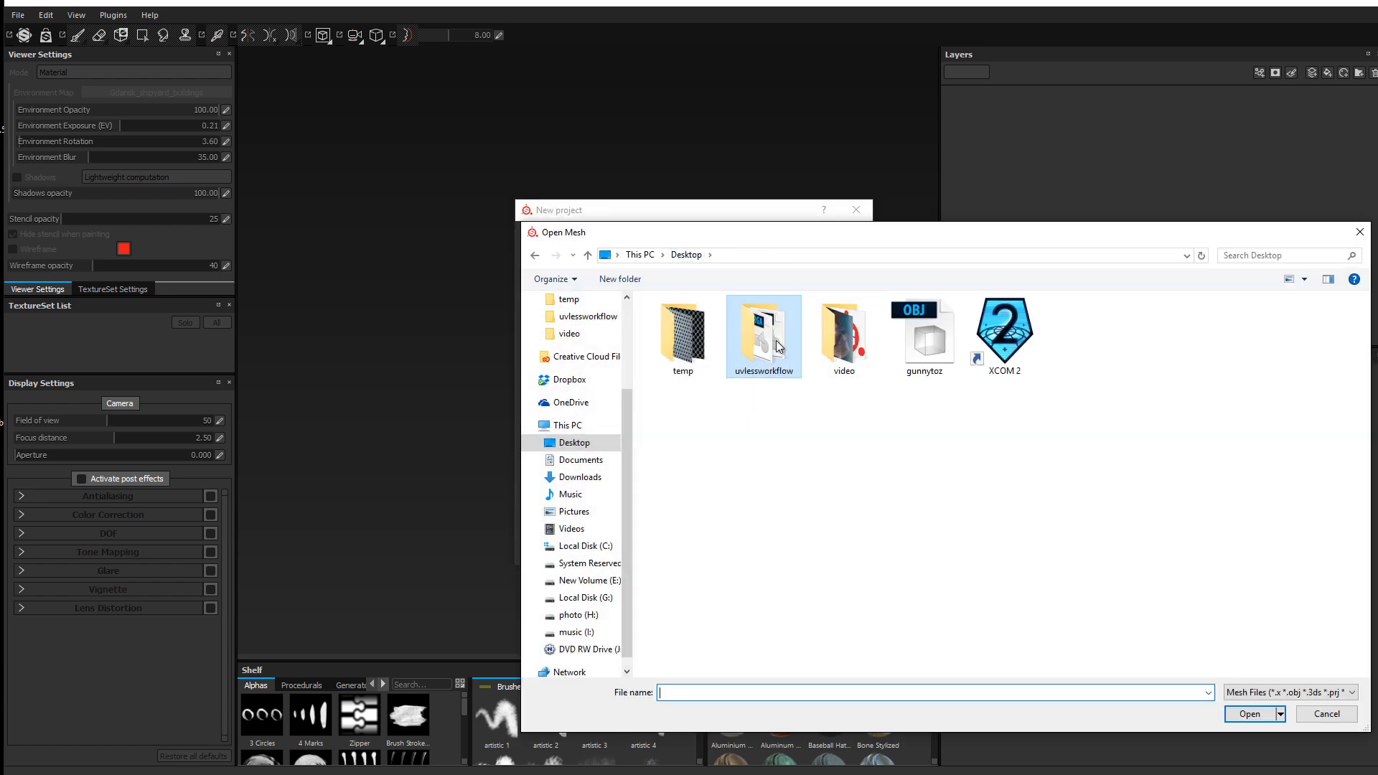
pyautogui.click(844, 342)
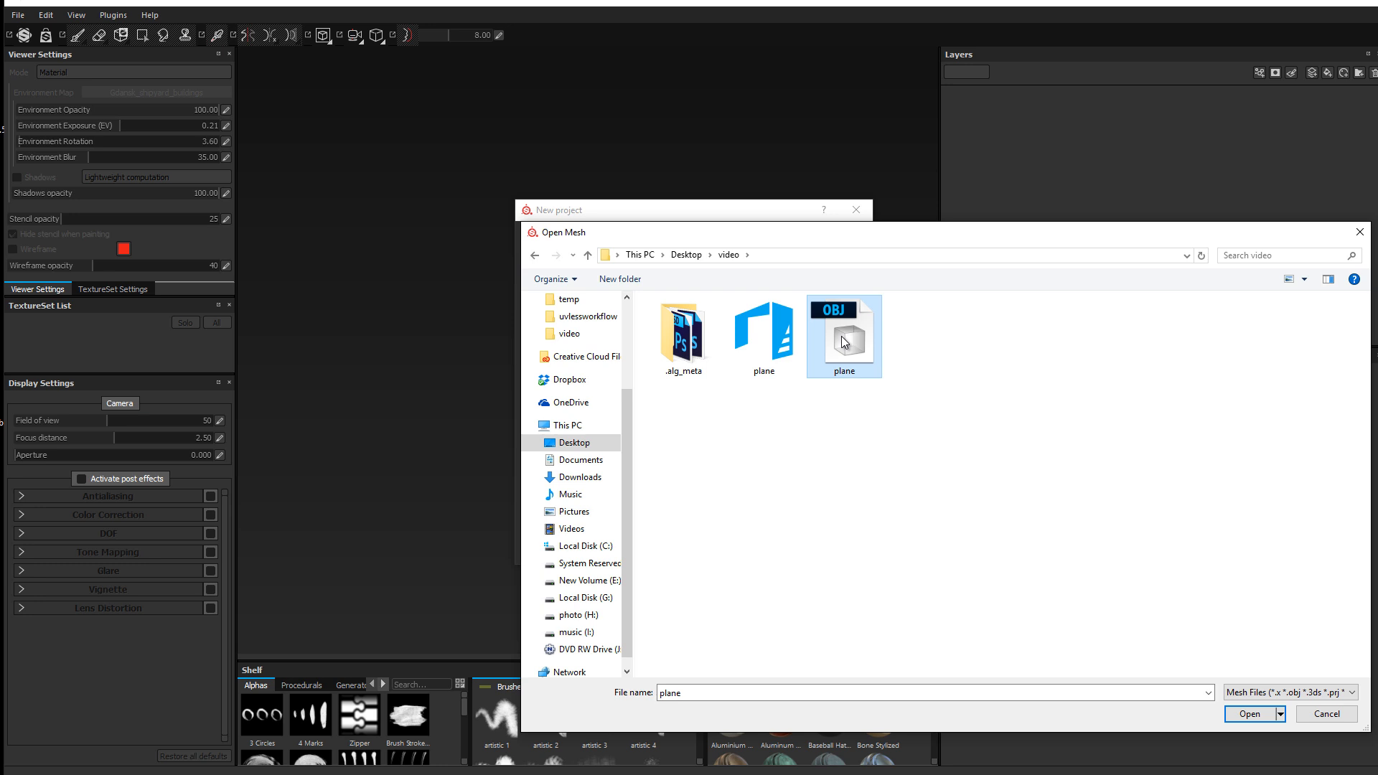
pyautogui.click(1263, 716)
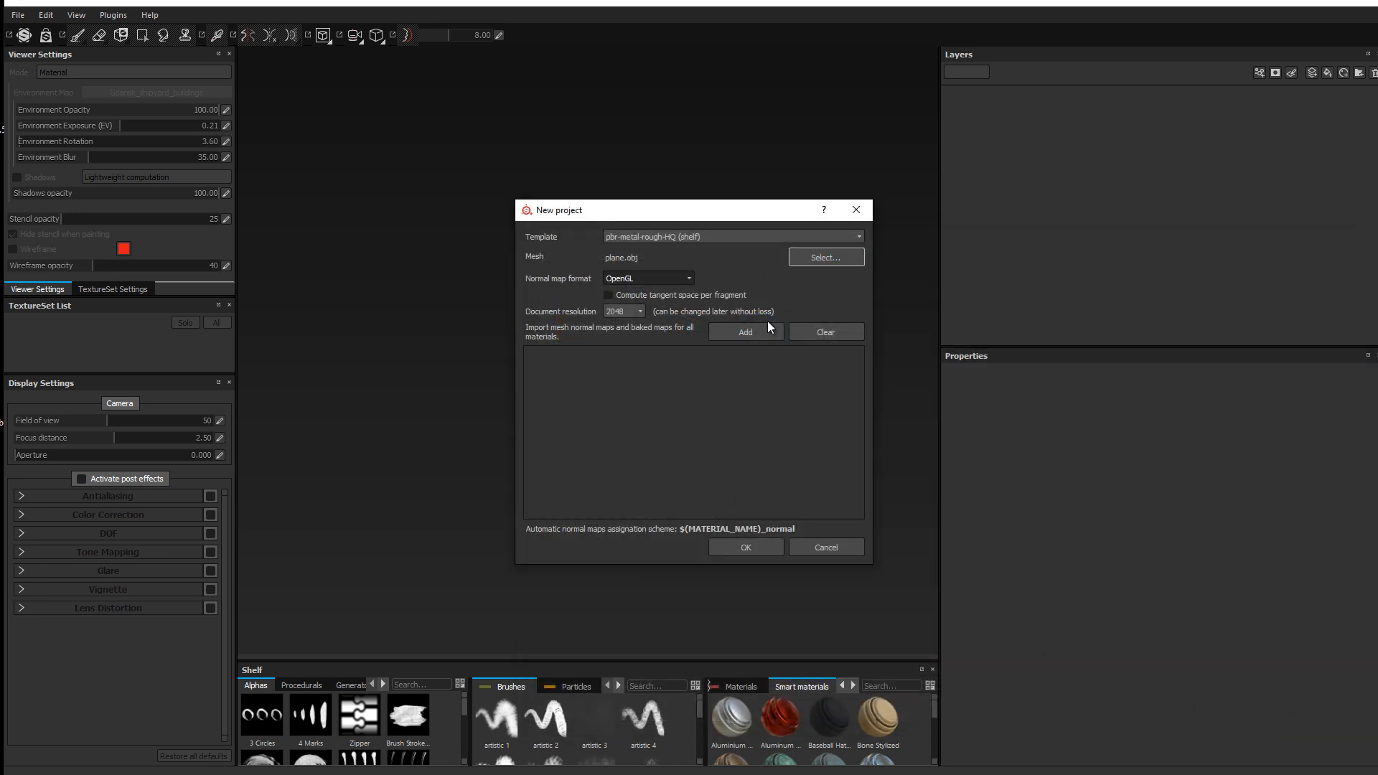
# Step: Add all twelve BPR images from uvlessworkflow and create the project
pyautogui.click(746, 333)
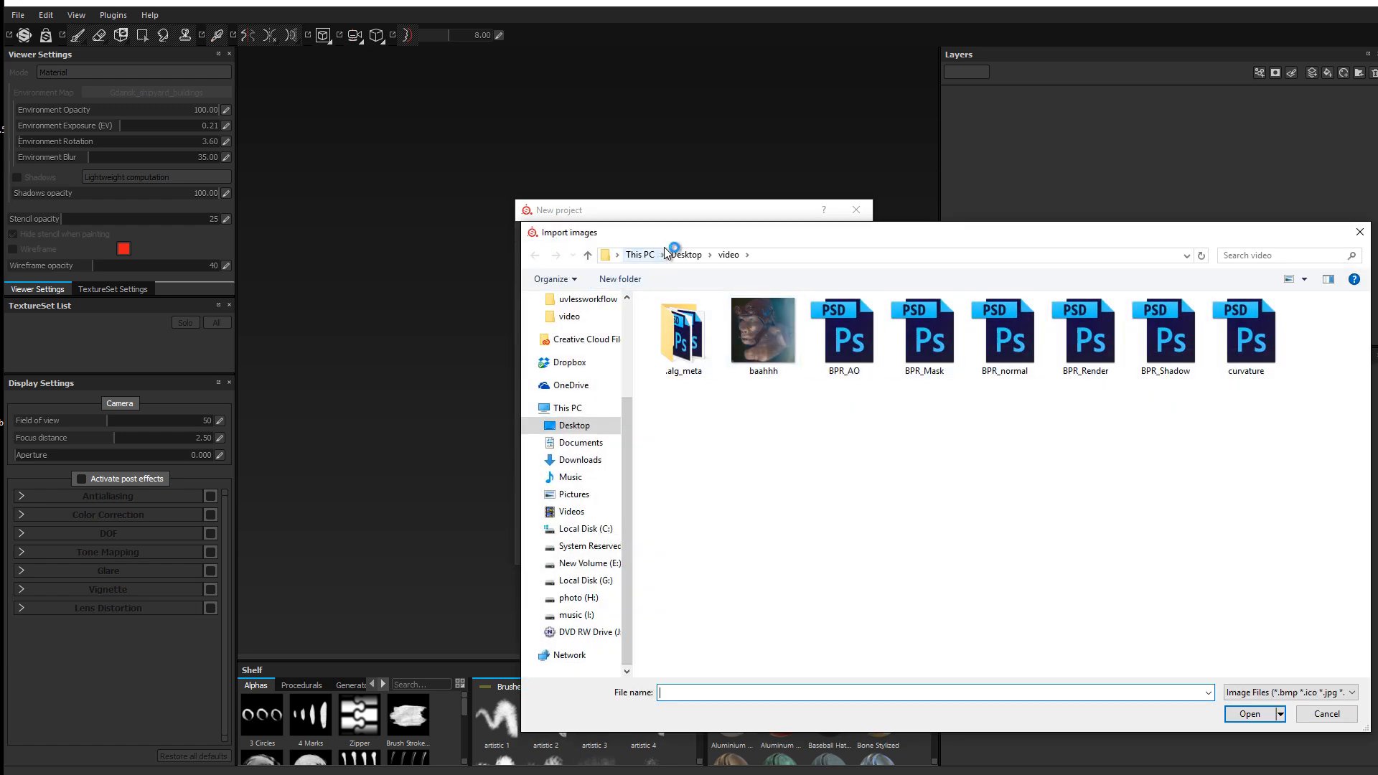
pyautogui.click(686, 255)
pyautogui.doubleClick(752, 330)
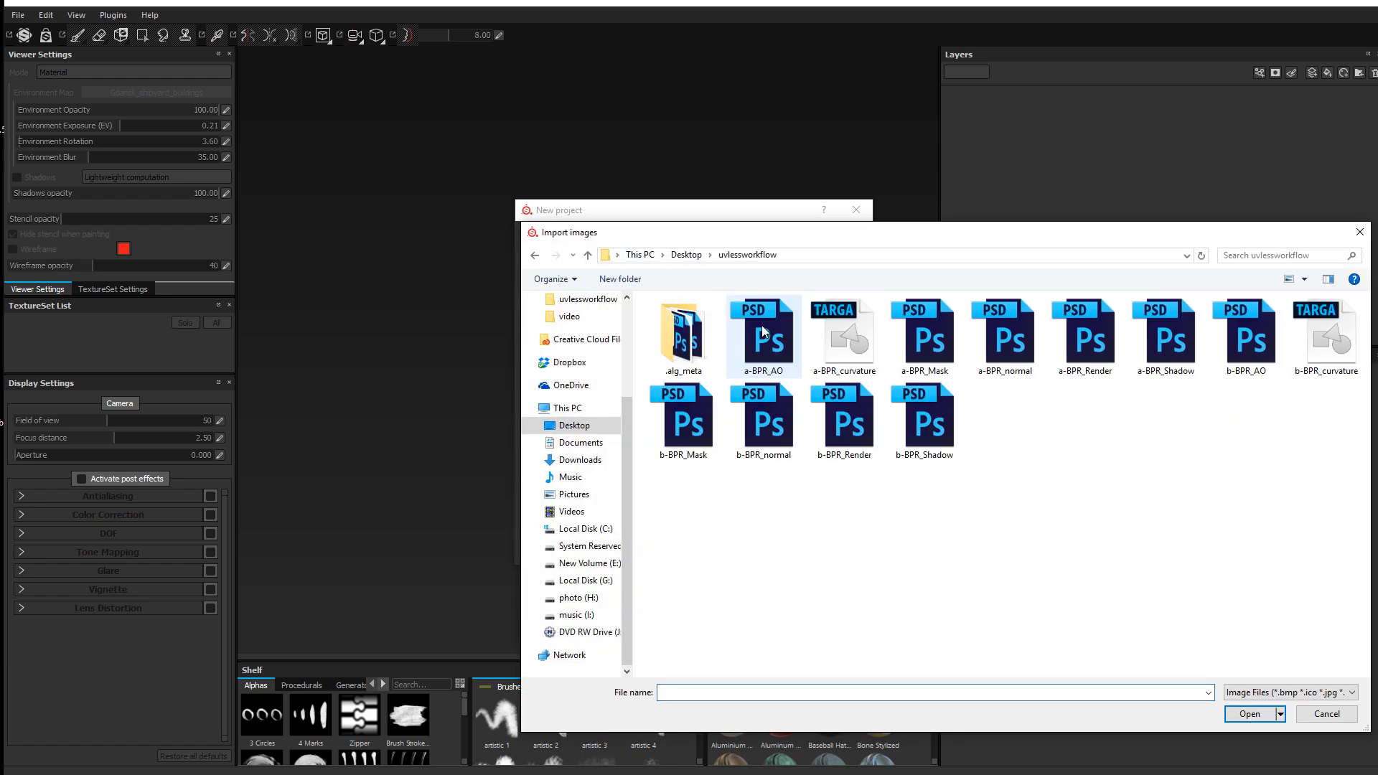
pyautogui.click(754, 326)
pyautogui.keyDown('shift'); pyautogui.click(905, 413); pyautogui.keyUp('shift')
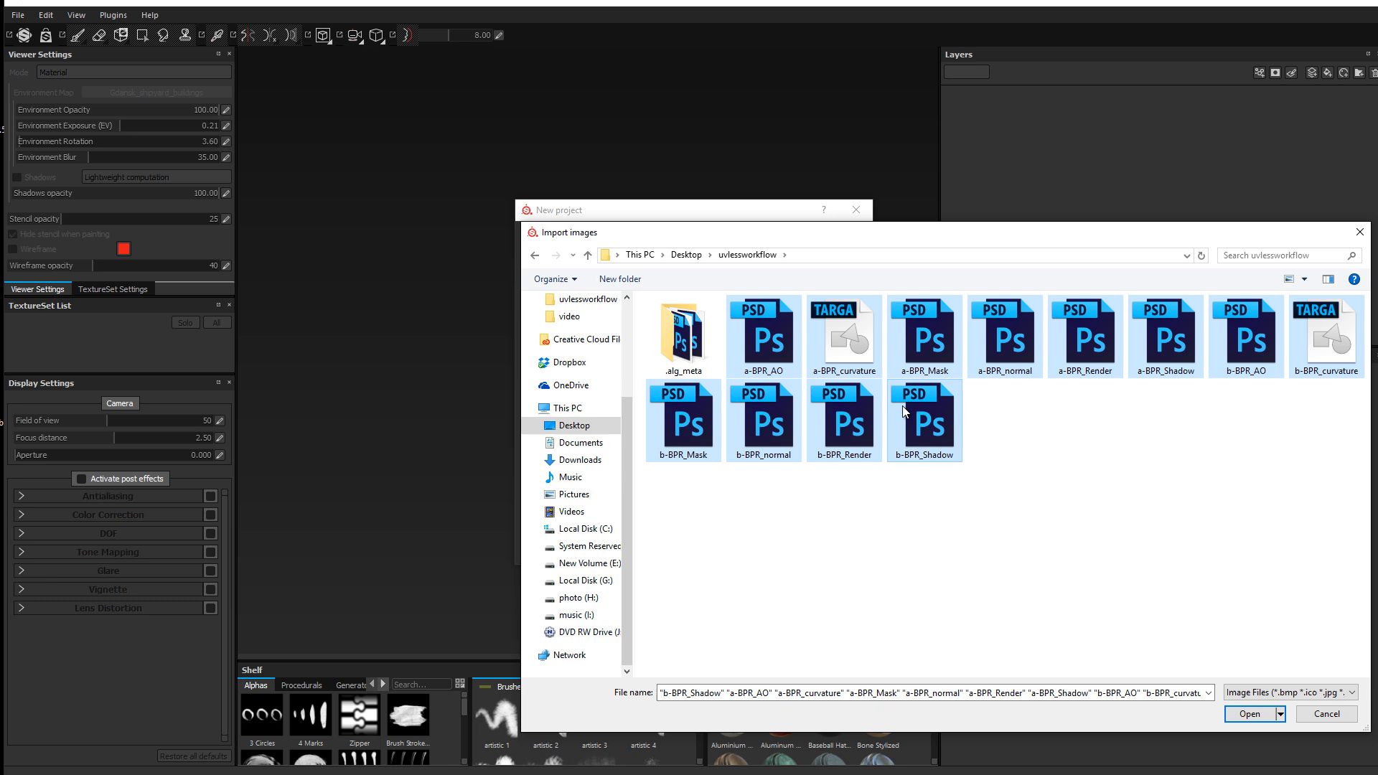
pyautogui.click(1259, 714)
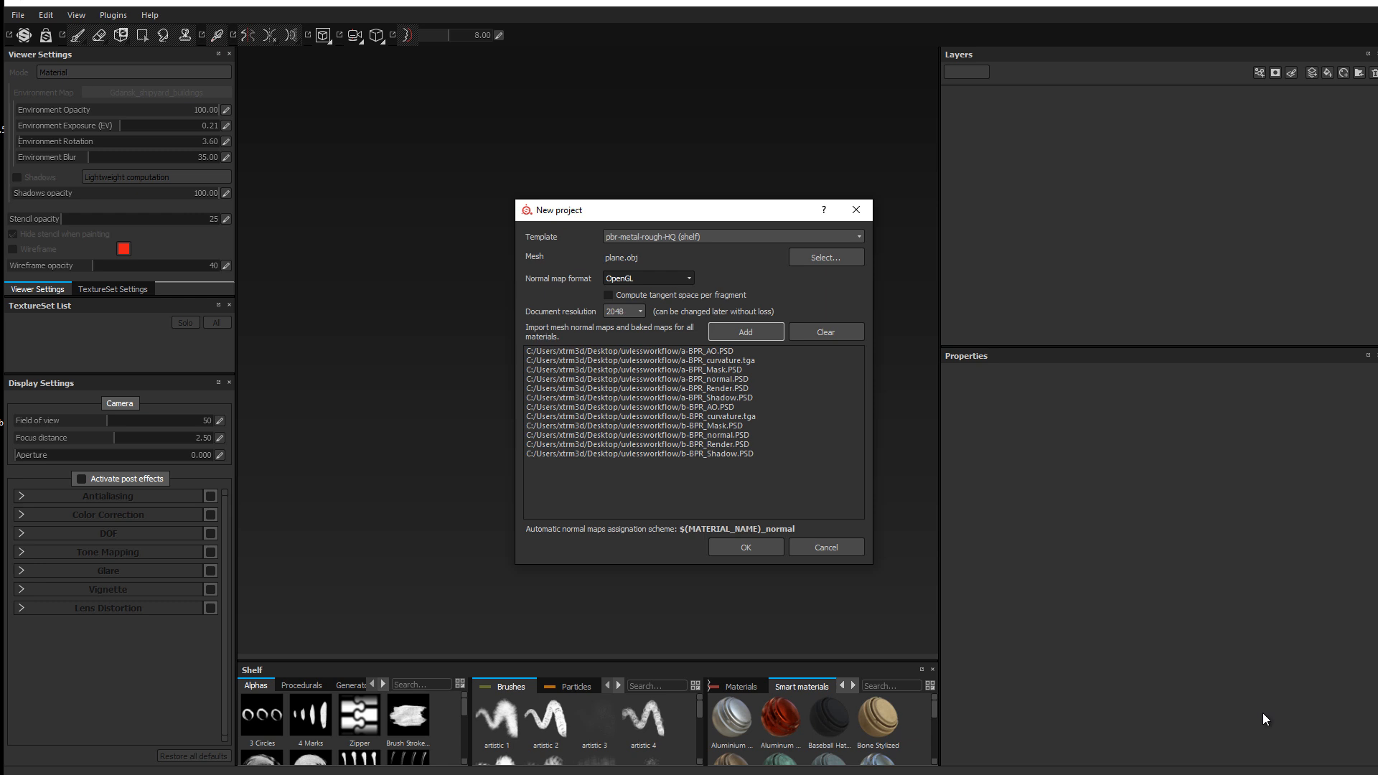
pyautogui.click(721, 549)
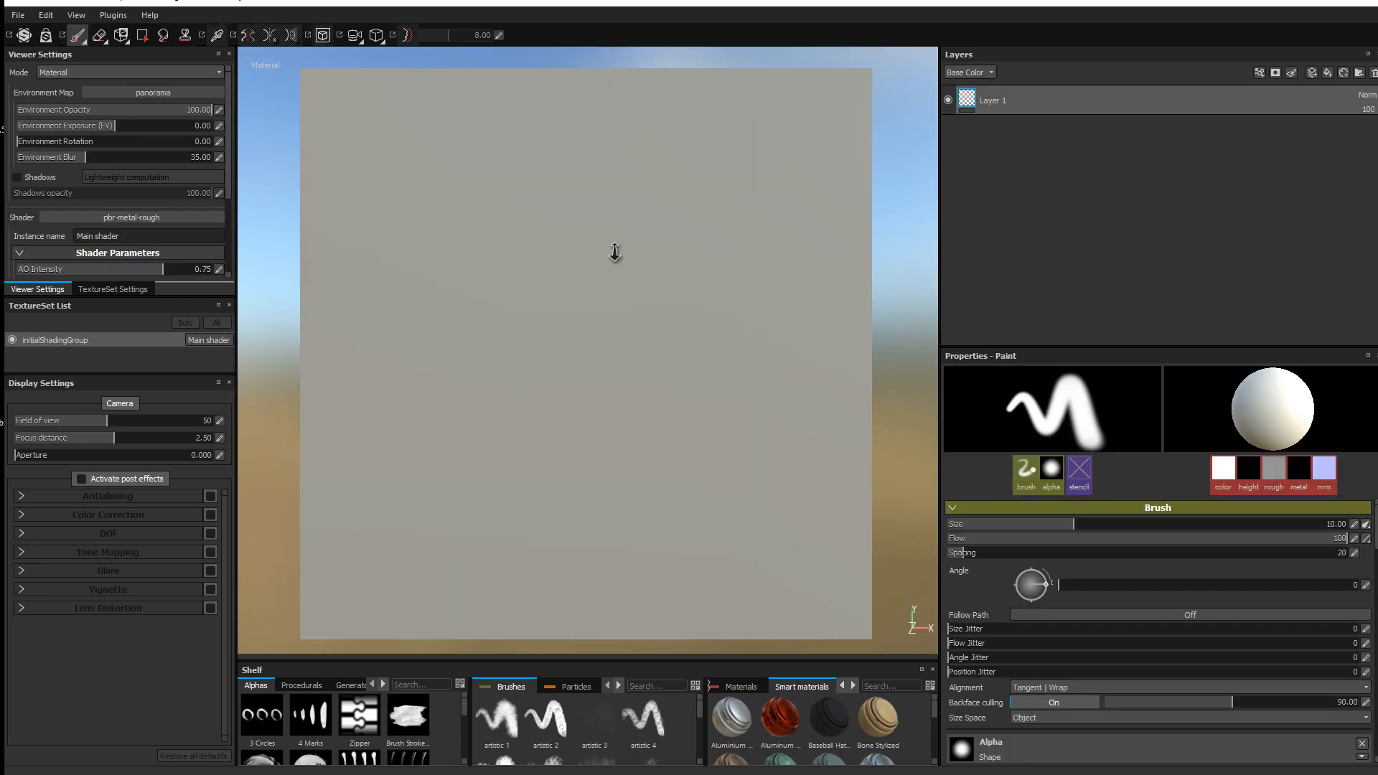
# Step: Assign a-BPR_normal as the normal map and a-BPR_Render as the ID map
pyautogui.moveTo(644, 331)
pyautogui.keyDown('alt'); pyautogui.mouseDown()
pyautogui.moveTo(649, 359)
pyautogui.moveTo(656, 302)
pyautogui.moveTo(563, 338)
pyautogui.moveTo(575, 348)
pyautogui.mouseUp(); pyautogui.keyUp('alt')
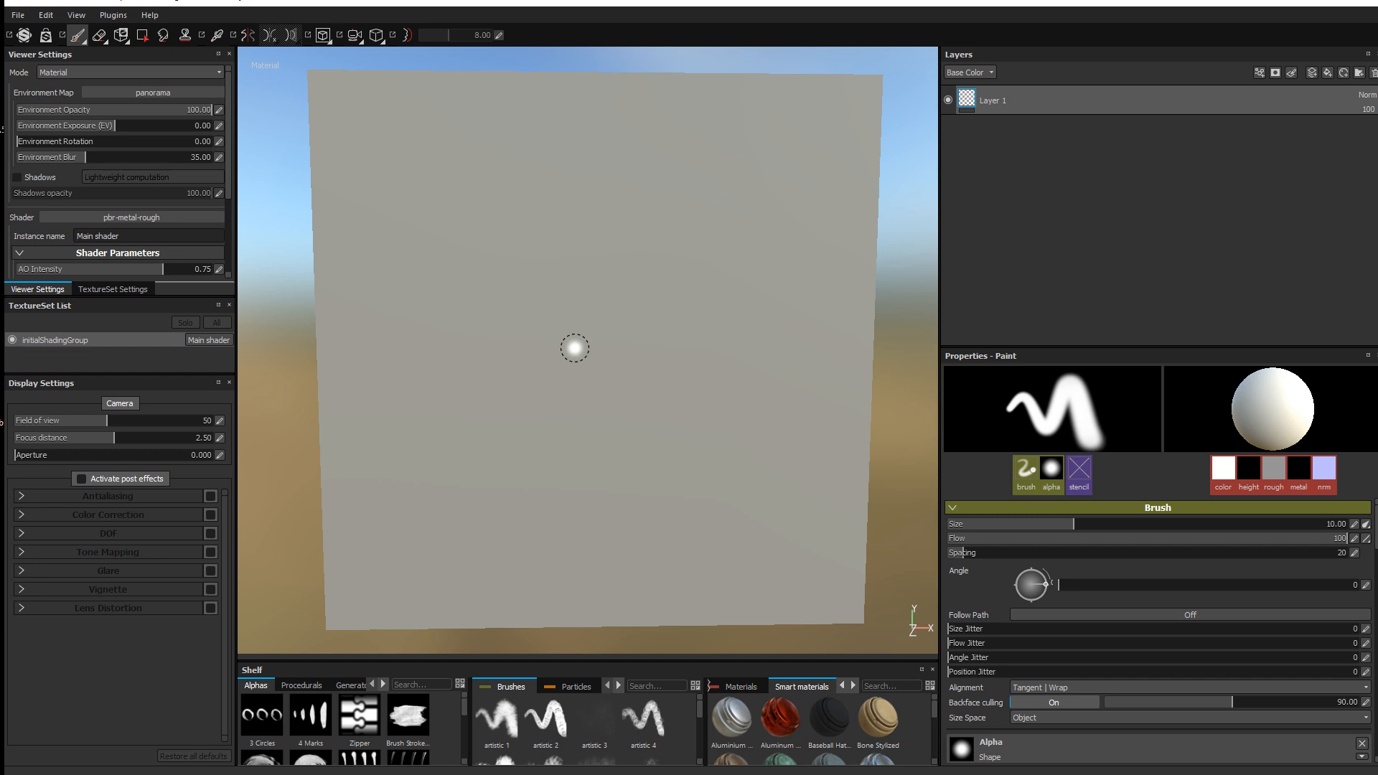
pyautogui.click(105, 287)
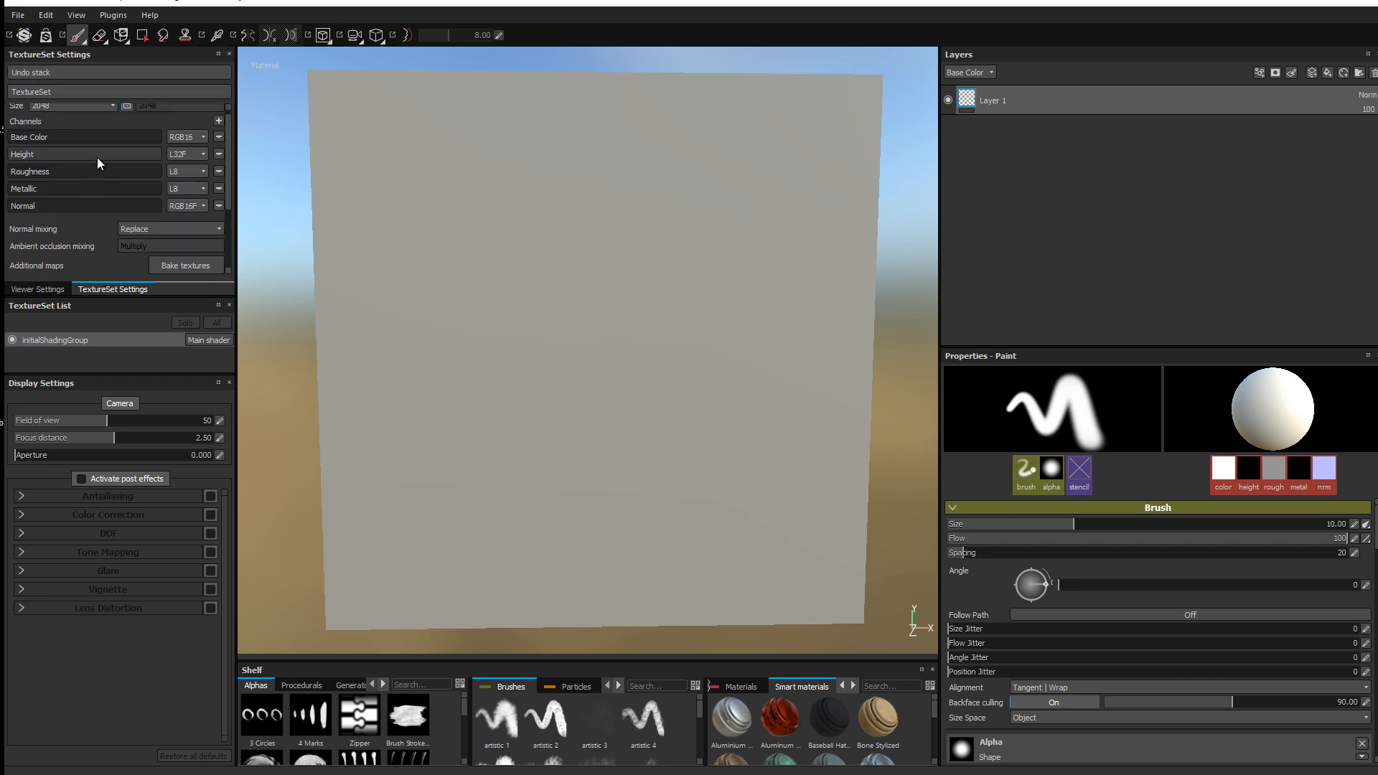
pyautogui.scroll(-3, 95, 134)
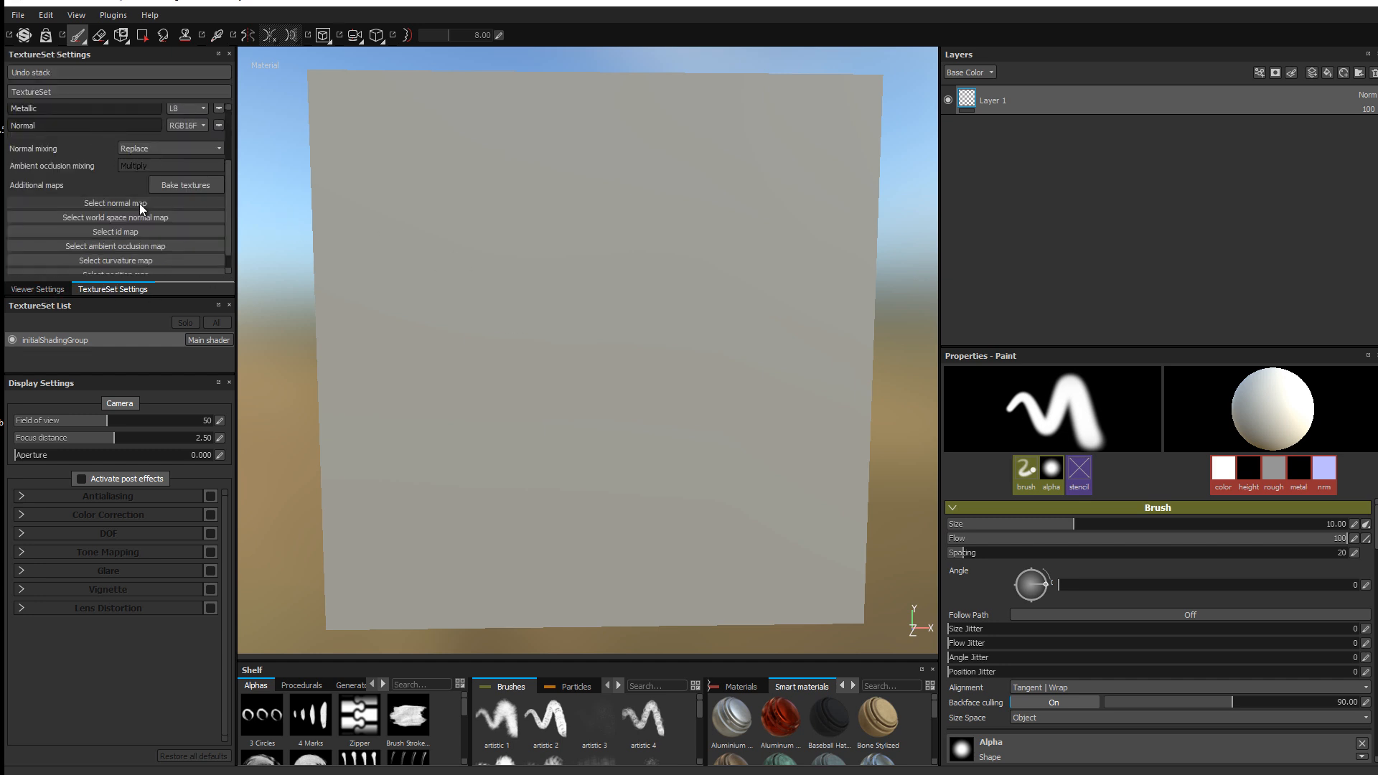
pyautogui.click(139, 204)
pyautogui.click(273, 219)
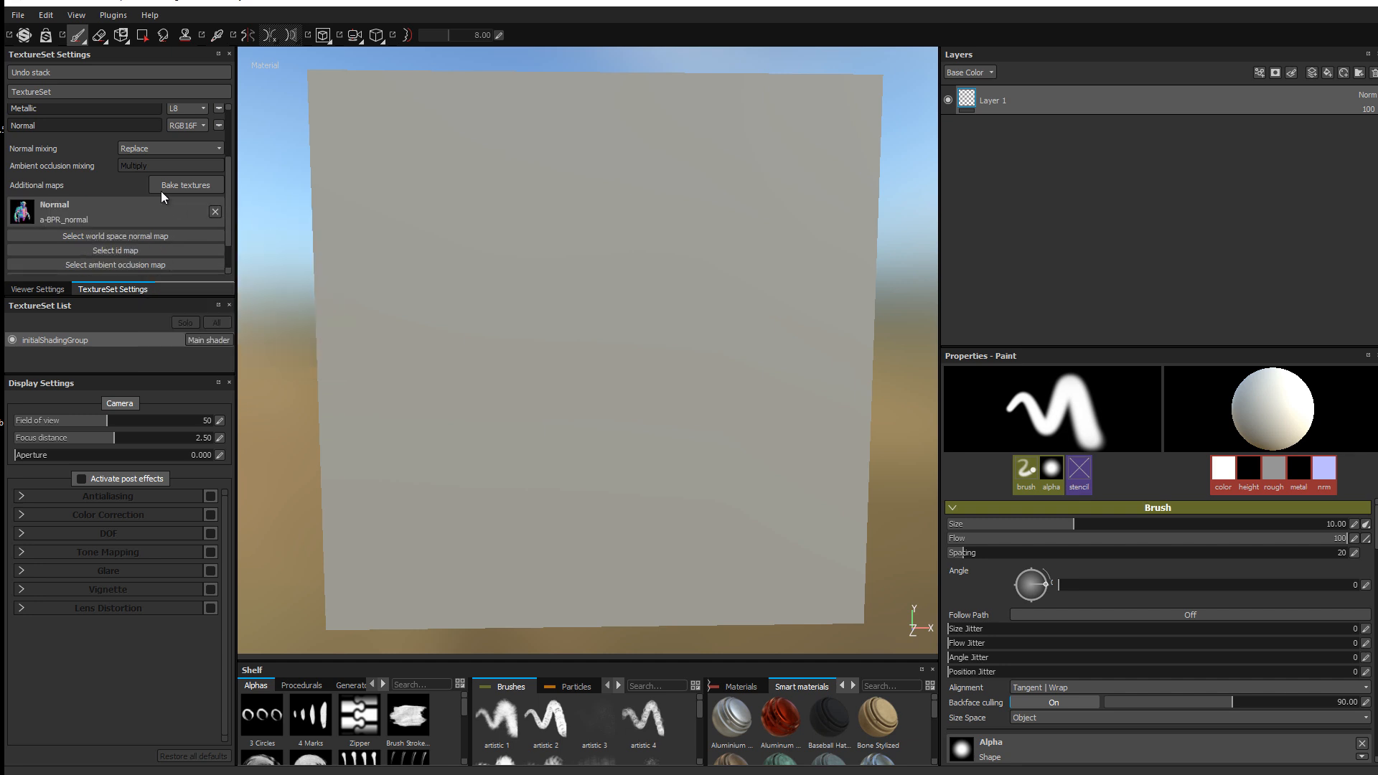
pyautogui.click(132, 249)
pyautogui.click(292, 265)
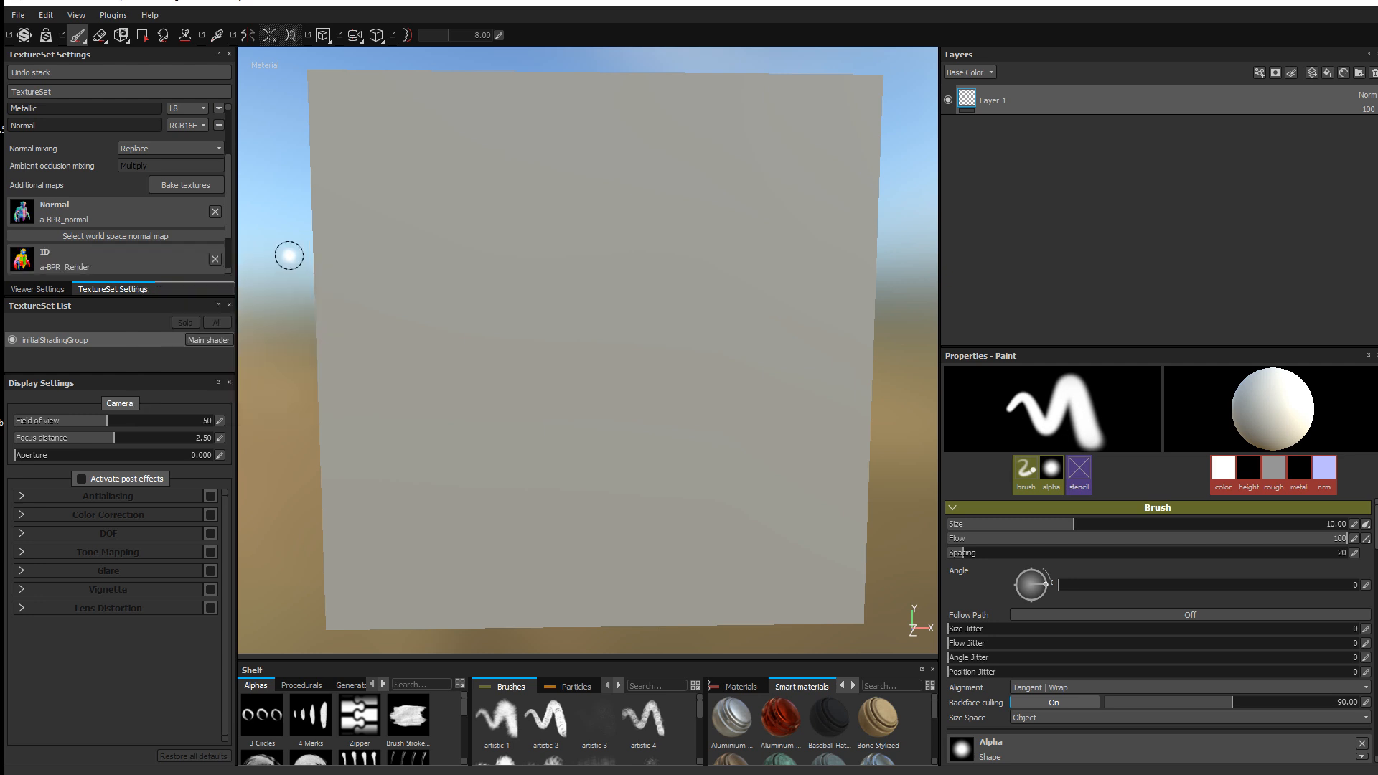
# Step: Assign a-BPR_AO as ambient occlusion and a-BPR_curvature as curvature
pyautogui.scroll(-1, 144, 188)
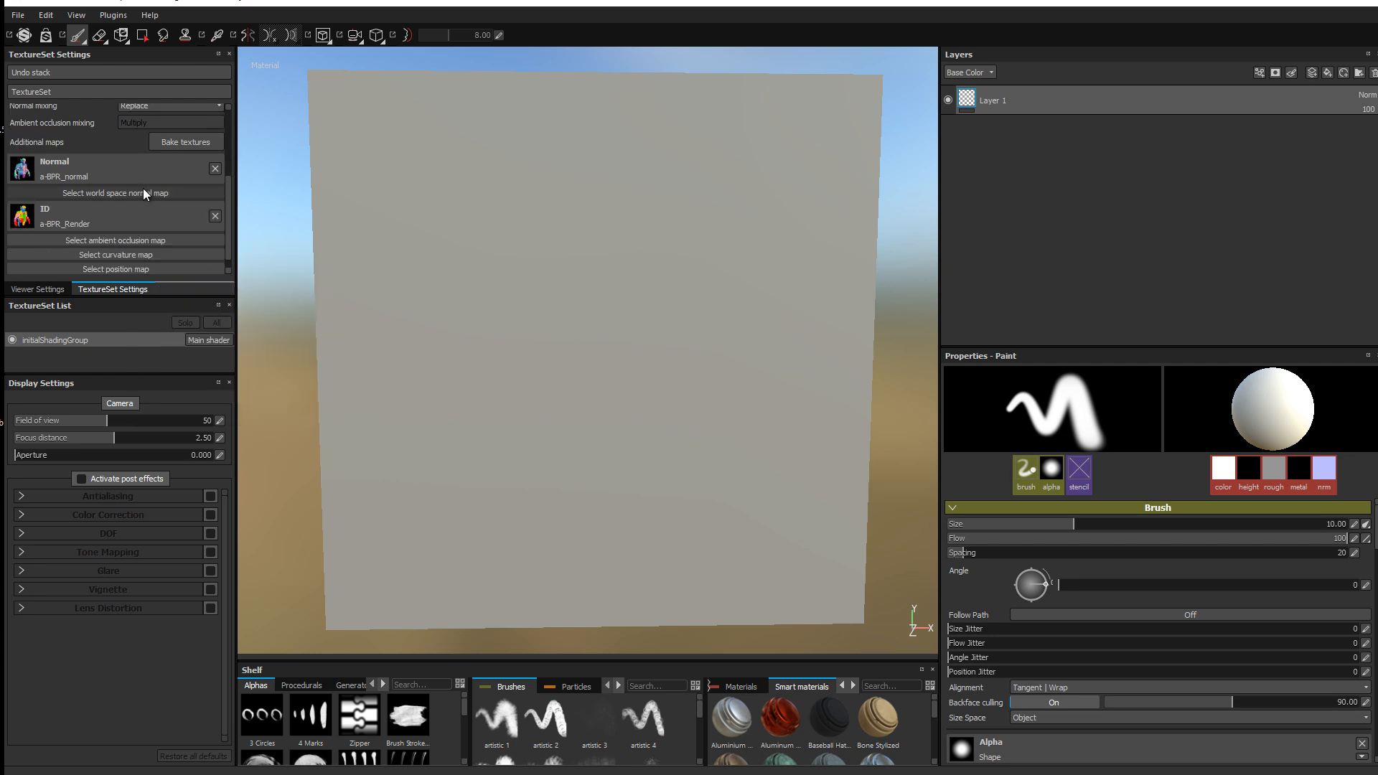
pyautogui.click(127, 242)
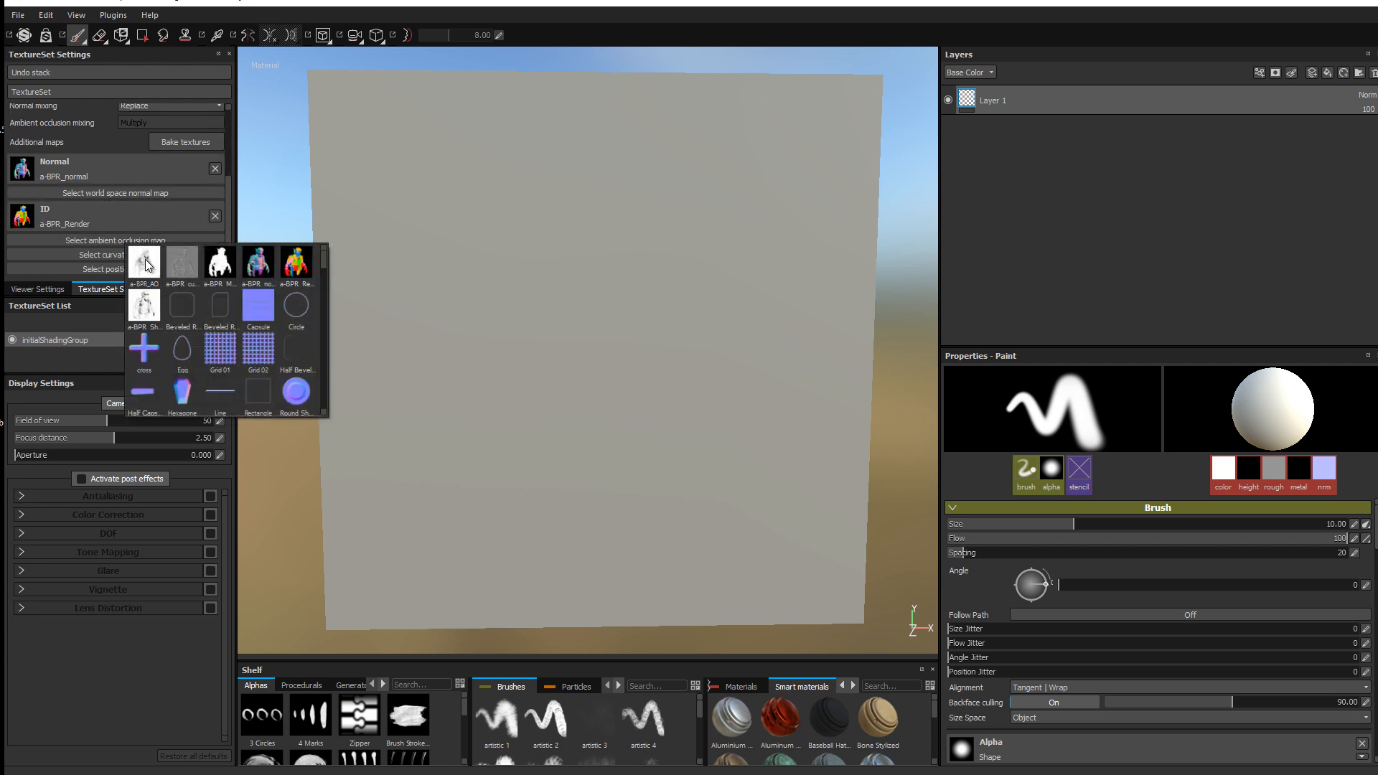
pyautogui.click(145, 265)
pyautogui.scroll(-1, 125, 165)
pyautogui.click(114, 239)
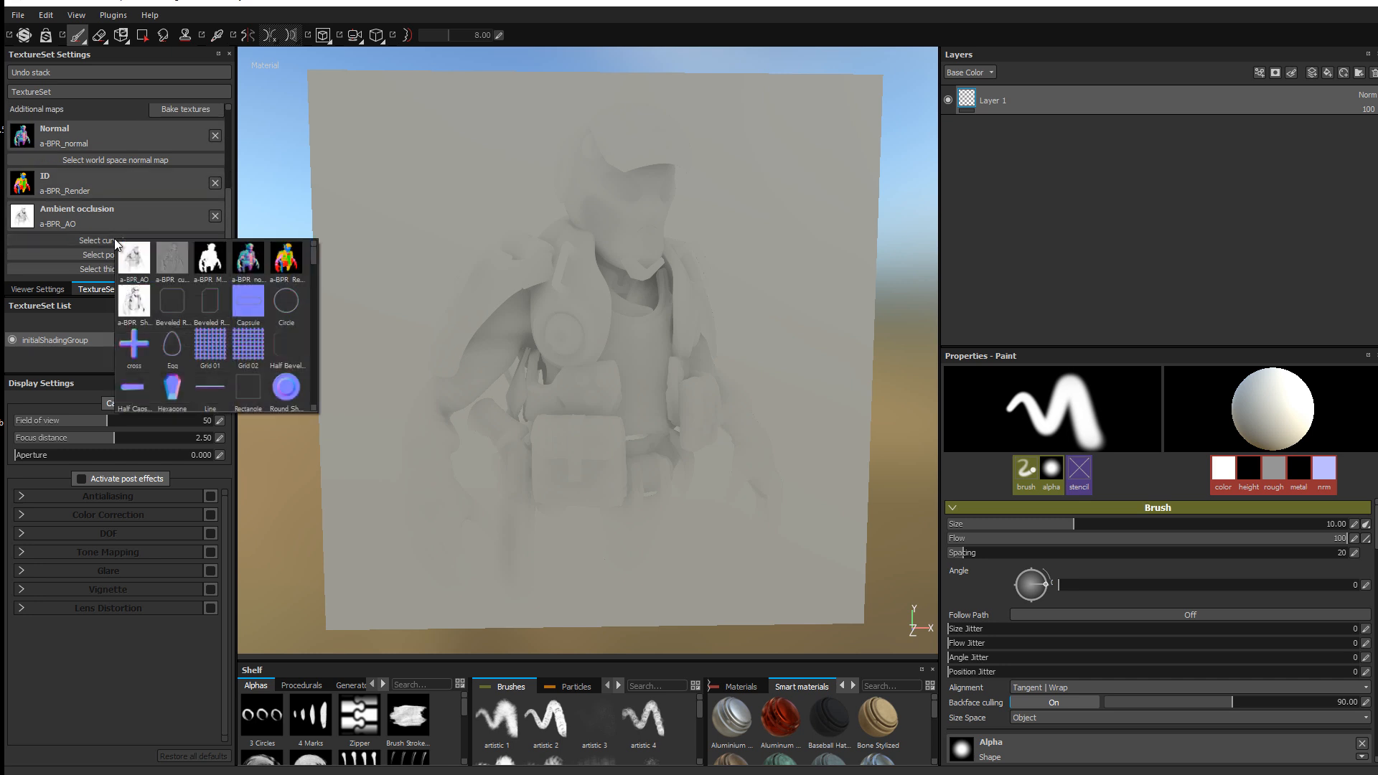
pyautogui.click(175, 256)
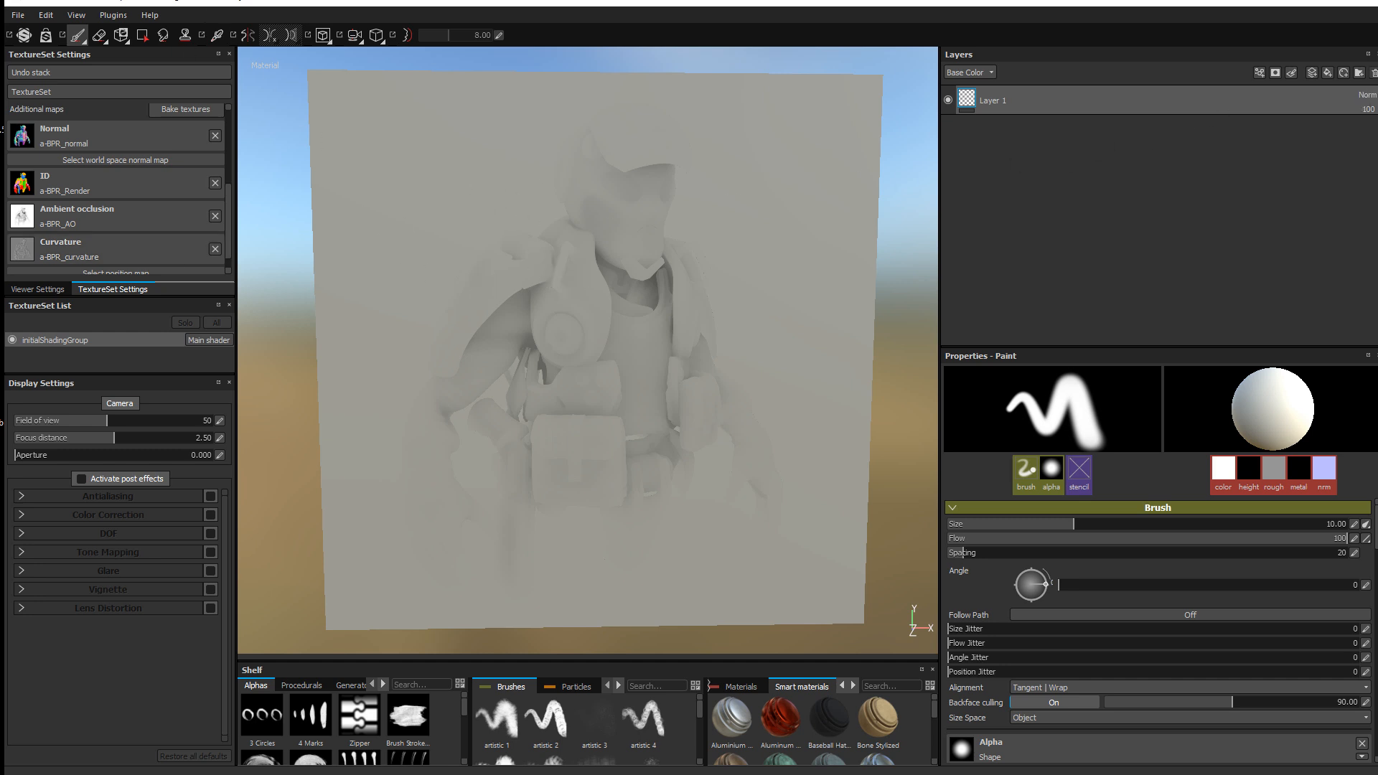
# Step: Replace Layer 1 with a fill layer using a-BPR_normal as normal at UV scale 1
pyautogui.click(1373, 73)
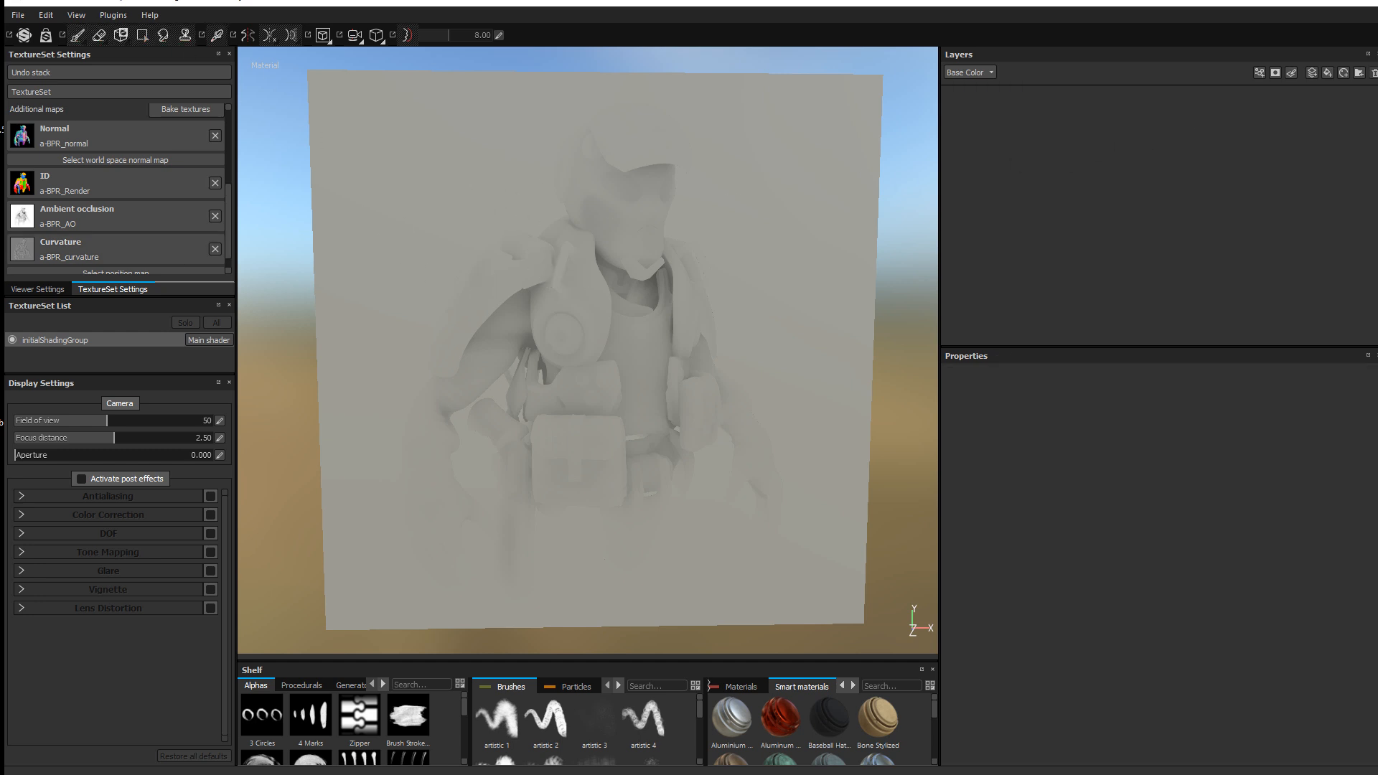
pyautogui.click(1328, 72)
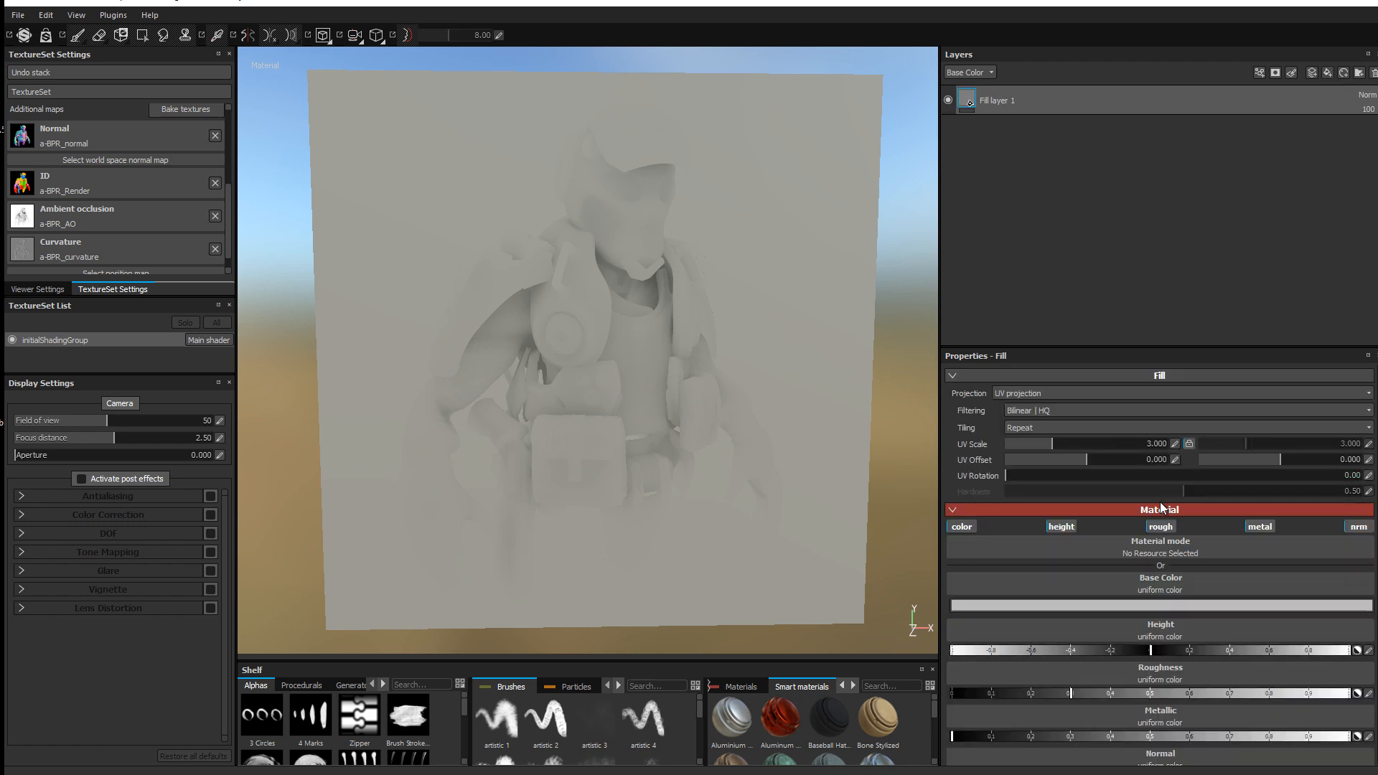
pyautogui.scroll(-1, 1160, 502)
pyautogui.click(1175, 549)
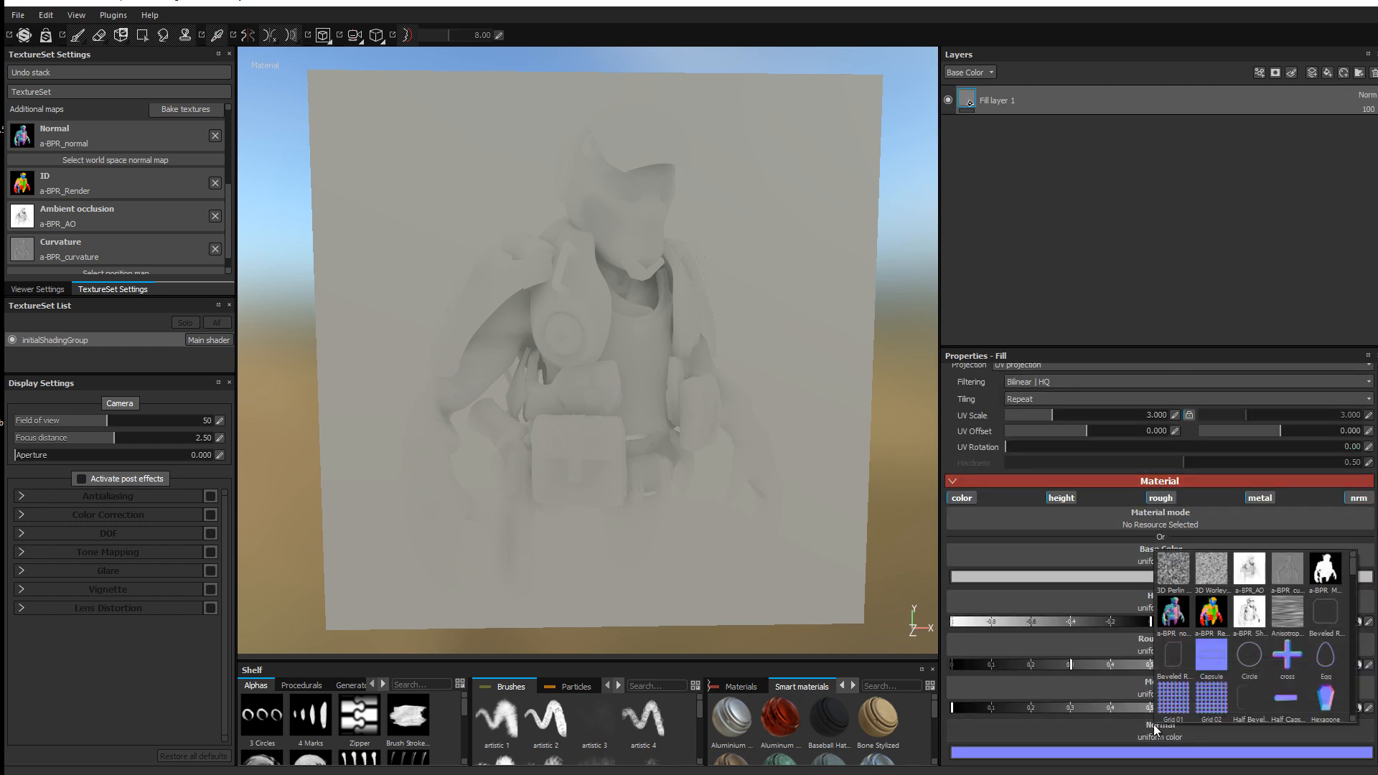
pyautogui.click(1167, 615)
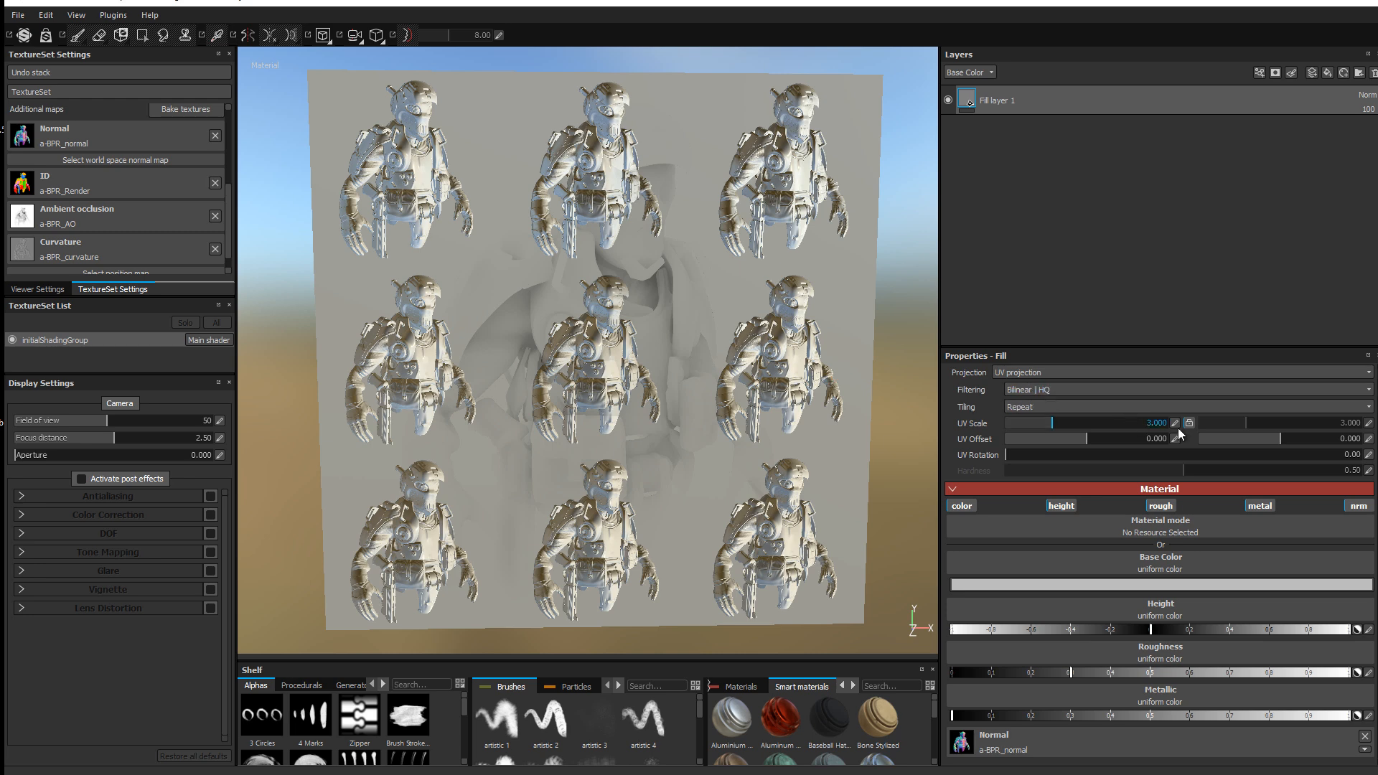
pyautogui.click(1176, 423)
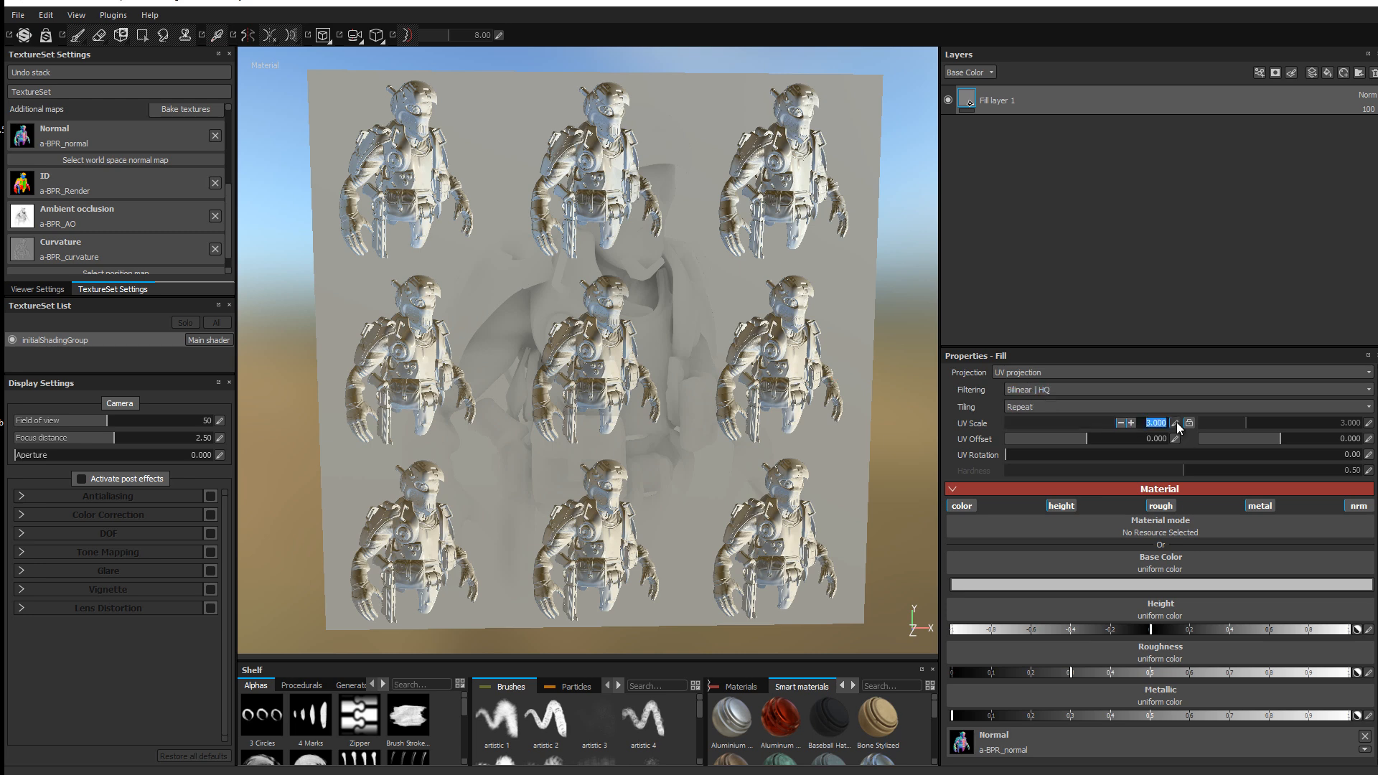
pyautogui.write('1')
pyautogui.press('Return')
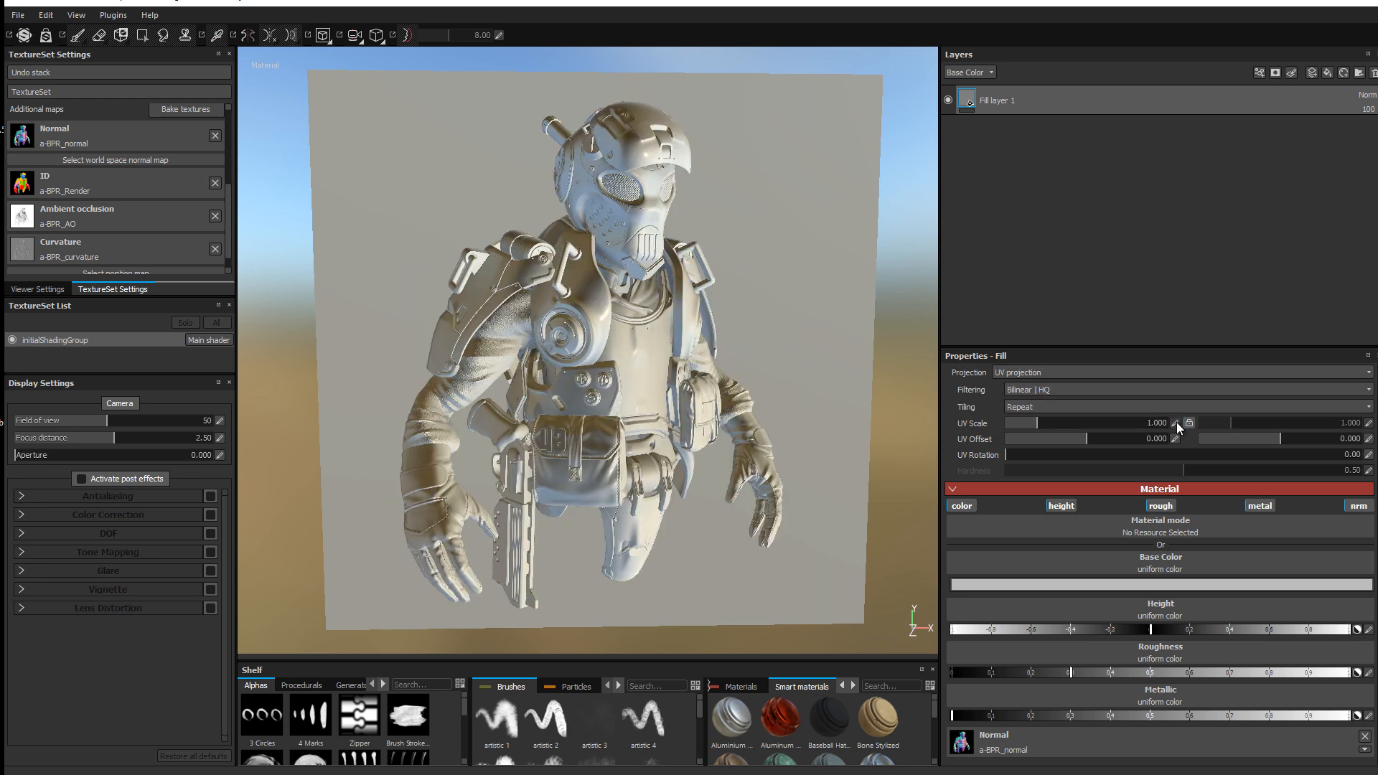
# Step: Orbit, zoom and rotate the lighting to inspect the bust on the plane
pyautogui.keyDown('alt'); pyautogui.moveTo(701, 320); pyautogui.dragTo(745, 359); pyautogui.keyUp('alt')
pyautogui.moveTo(745, 359)
pyautogui.keyDown('shift'); pyautogui.mouseDown(button='right')
pyautogui.moveTo(765, 301)
pyautogui.moveTo(719, 294)
pyautogui.moveTo(707, 385)
pyautogui.mouseUp(button='right'); pyautogui.keyUp('shift')
pyautogui.keyDown('alt'); pyautogui.moveTo(716, 352); pyautogui.dragTo(725, 351, button='middle'); pyautogui.keyUp('alt')
pyautogui.keyDown('alt'); pyautogui.moveTo(725, 352); pyautogui.dragTo(696, 339); pyautogui.keyUp('alt')
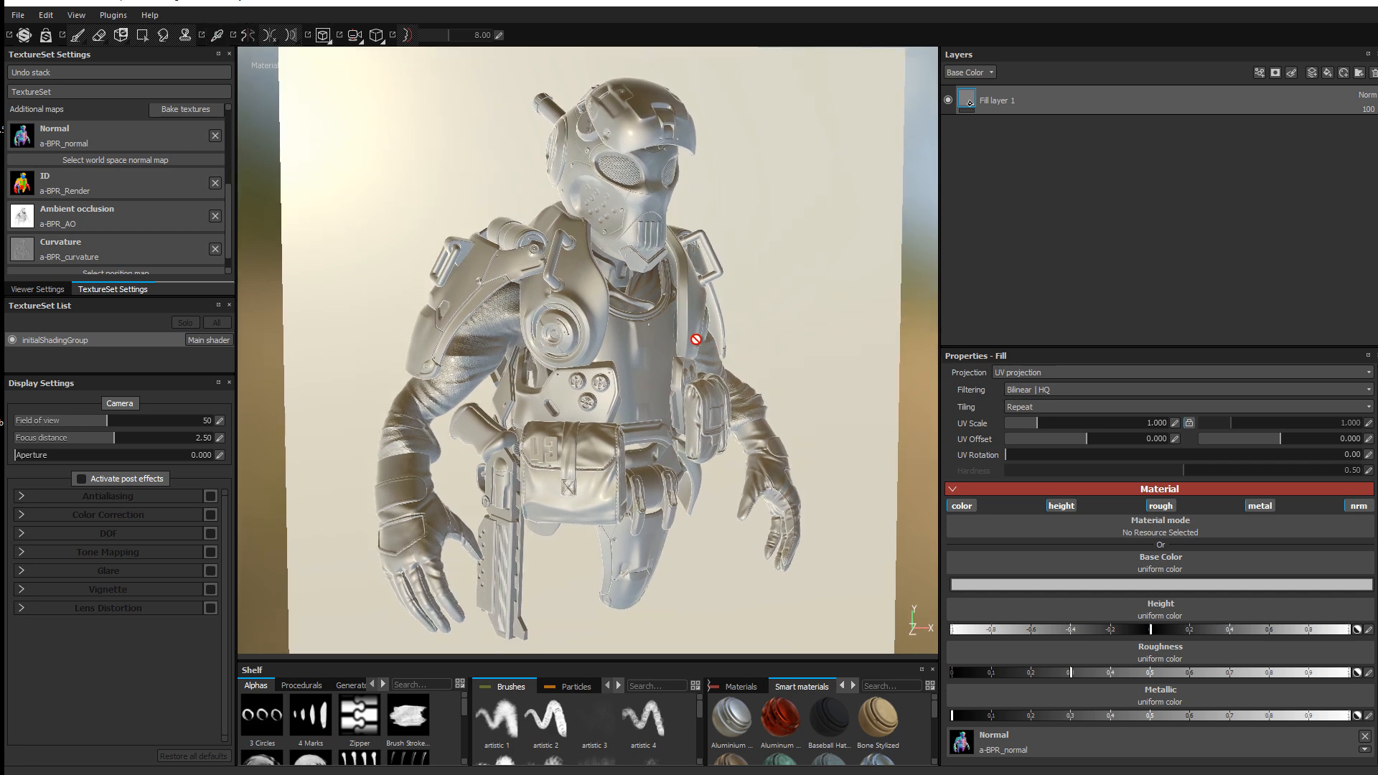
# Step: Raise the viewport AO intensity to 1.00 and set shading quality to High (64 spp)
pyautogui.click(38, 289)
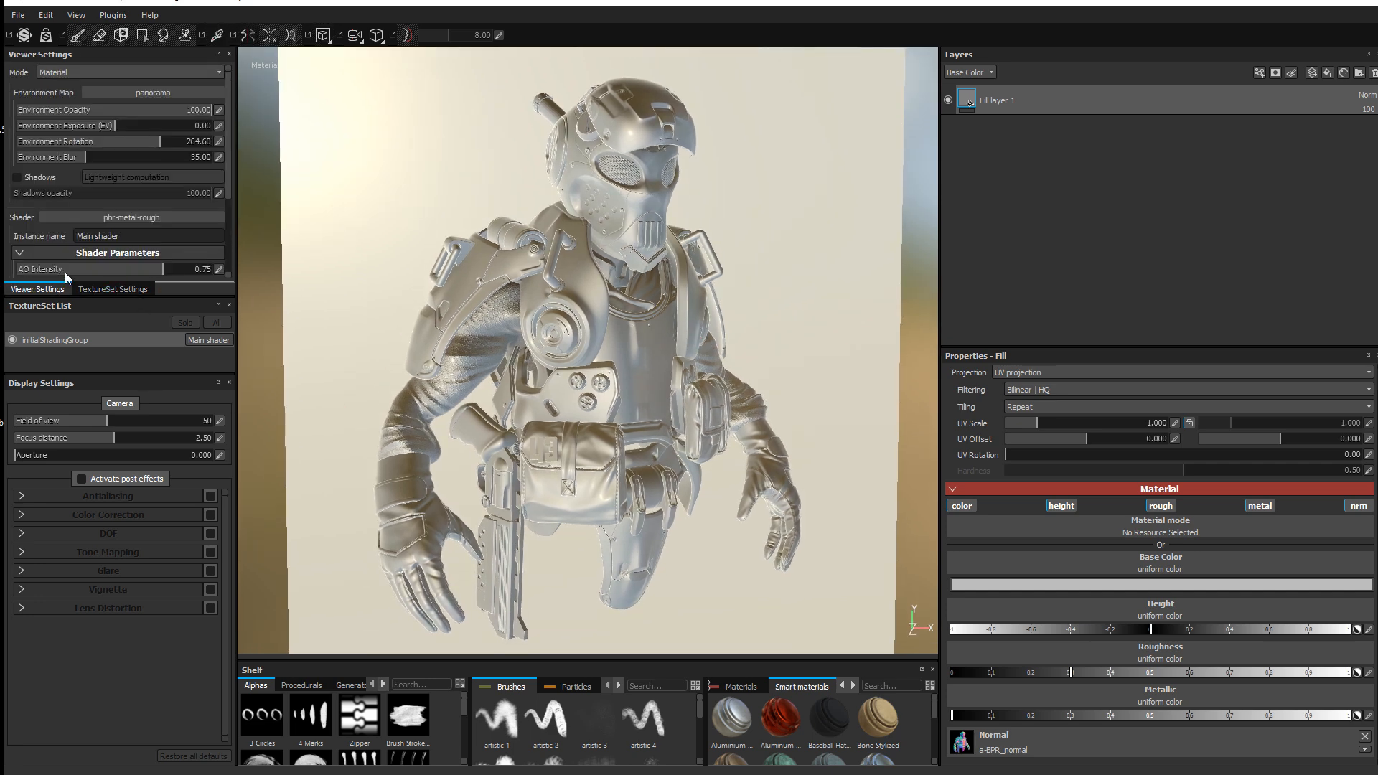
pyautogui.scroll(-2, 136, 195)
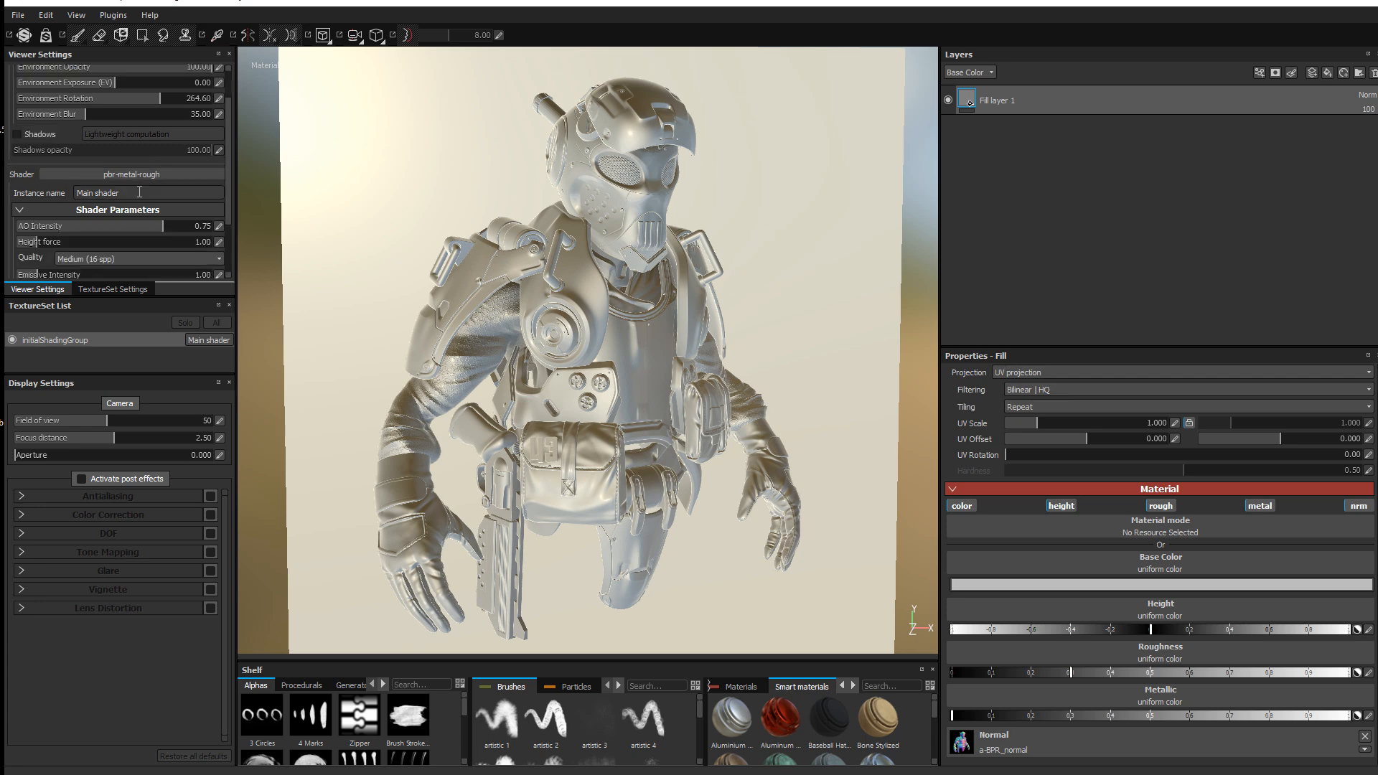
pyautogui.scroll(-2, 139, 192)
pyautogui.moveTo(148, 183); pyautogui.dragTo(261, 180)
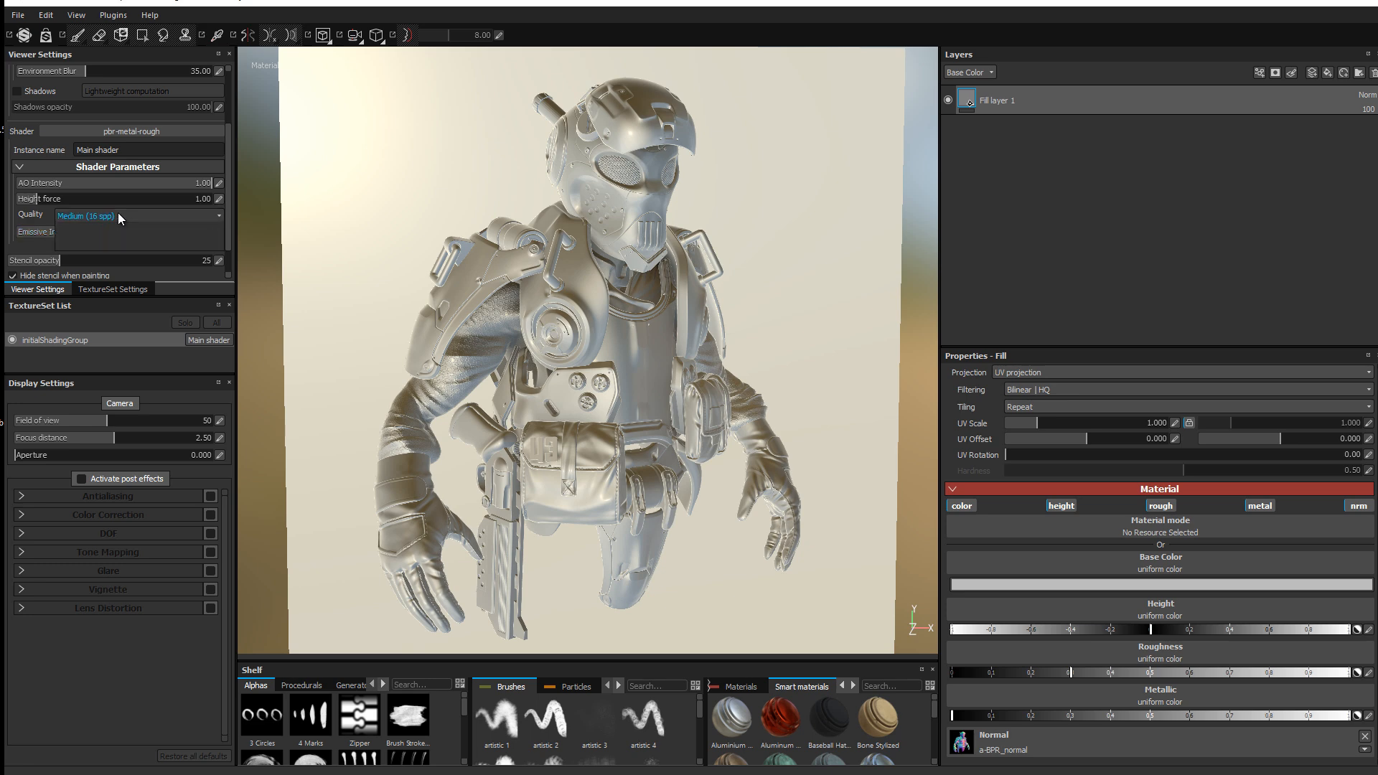
pyautogui.click(117, 215)
pyautogui.click(99, 245)
pyautogui.scroll(4, 97, 208)
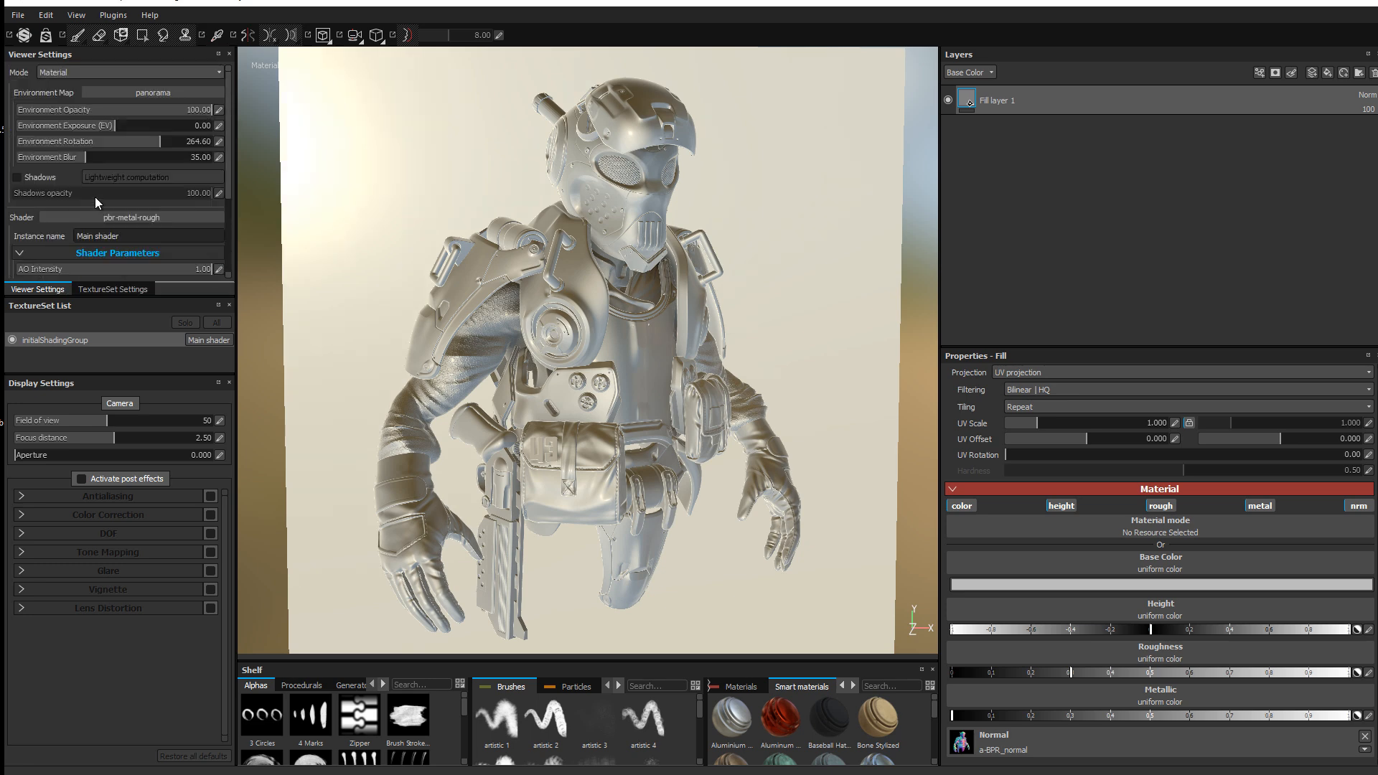
# Step: Light the scene with the Gdansk_shipyard_buildings environment map, rotated to 243
pyautogui.click(142, 92)
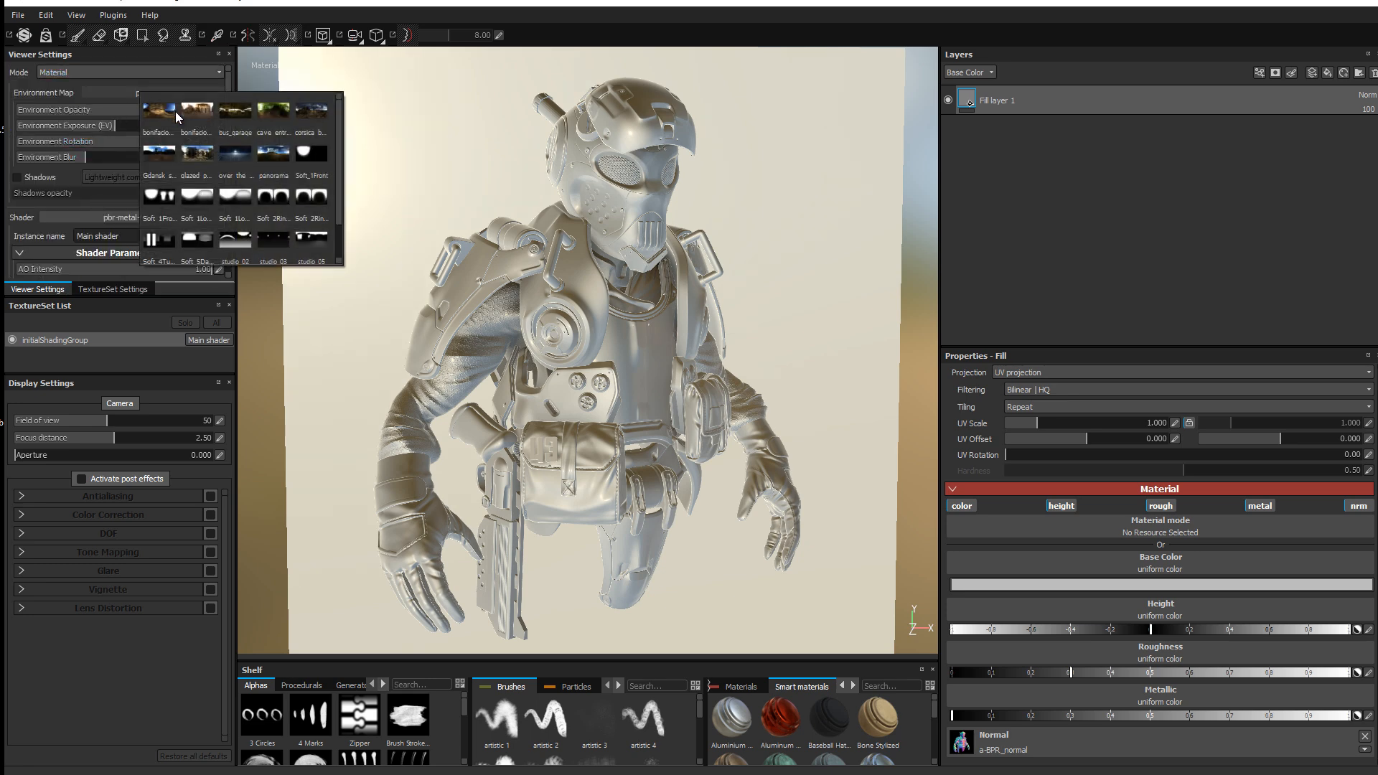
pyautogui.scroll(-1, 183, 162)
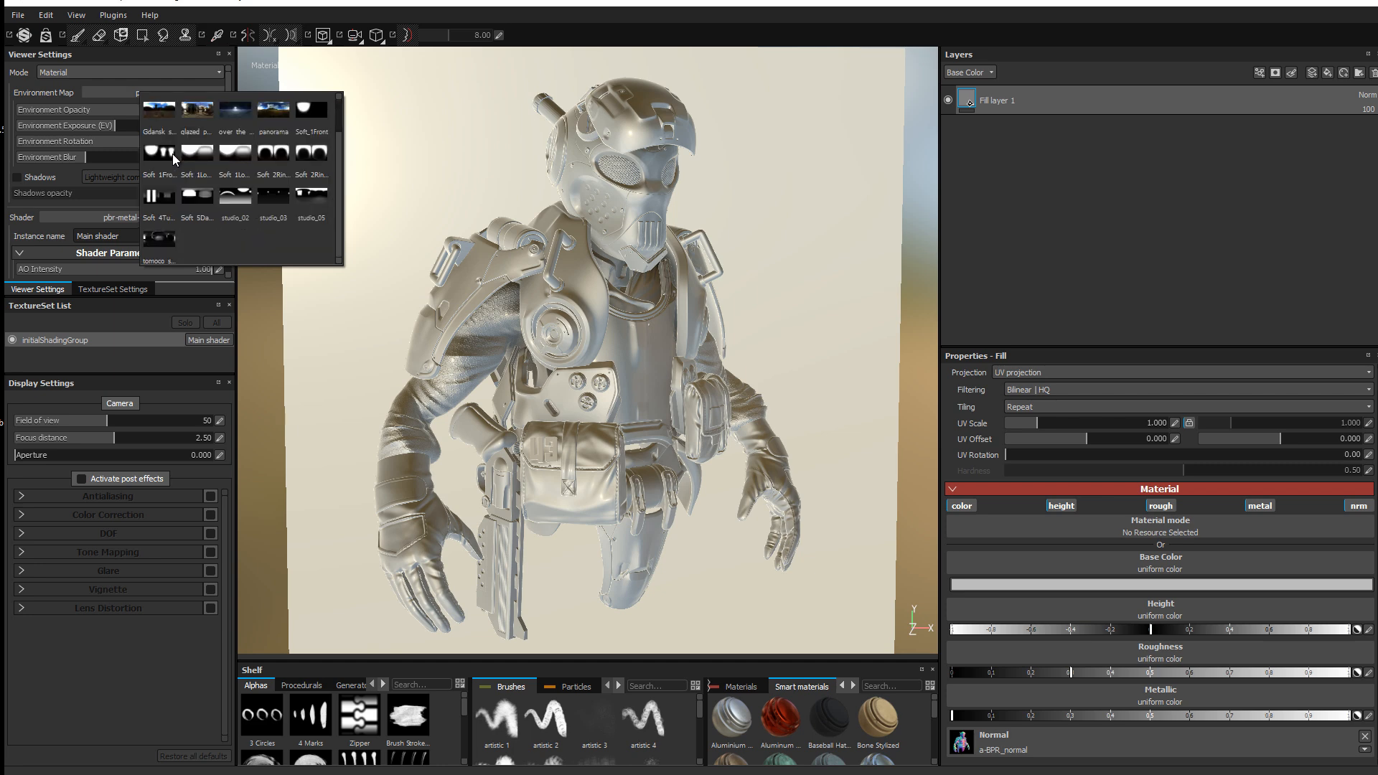
pyautogui.scroll(1, 227, 171)
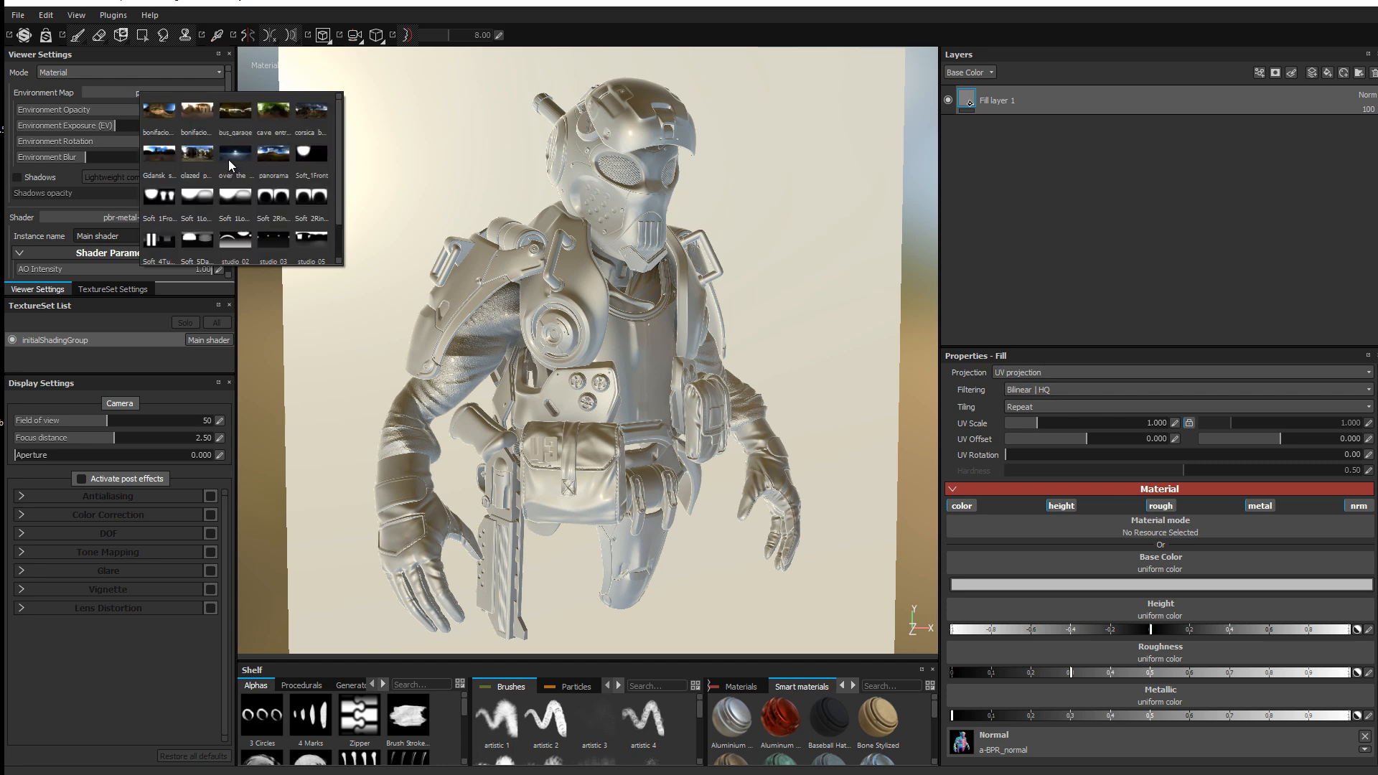
pyautogui.click(169, 147)
pyautogui.moveTo(572, 267)
pyautogui.keyDown('shift'); pyautogui.mouseDown(button='right')
pyautogui.moveTo(538, 244)
pyautogui.moveTo(578, 259)
pyautogui.mouseUp(button='right'); pyautogui.keyUp('shift')
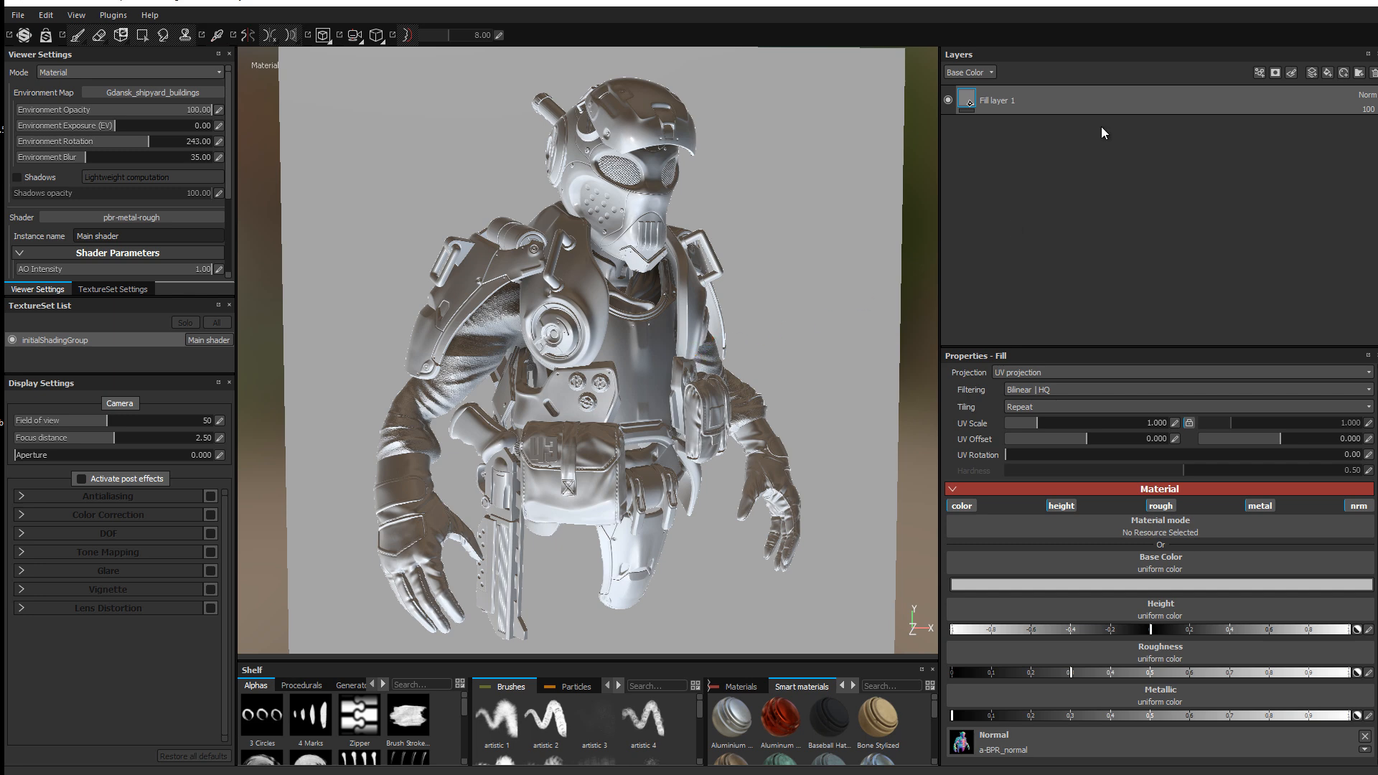
# Step: Browse the Smart materials shelf down to the Steel Stained material
pyautogui.click(1345, 72)
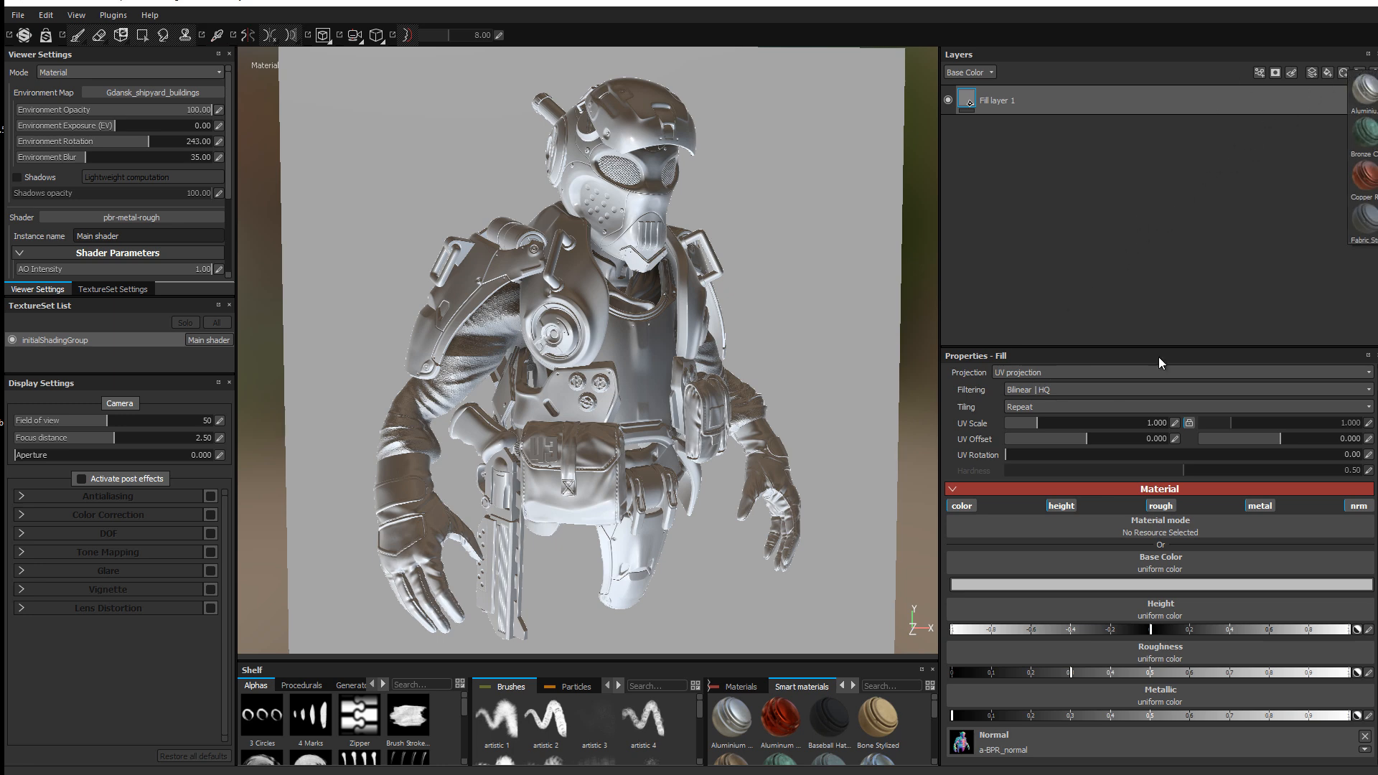
pyautogui.click(1183, 226)
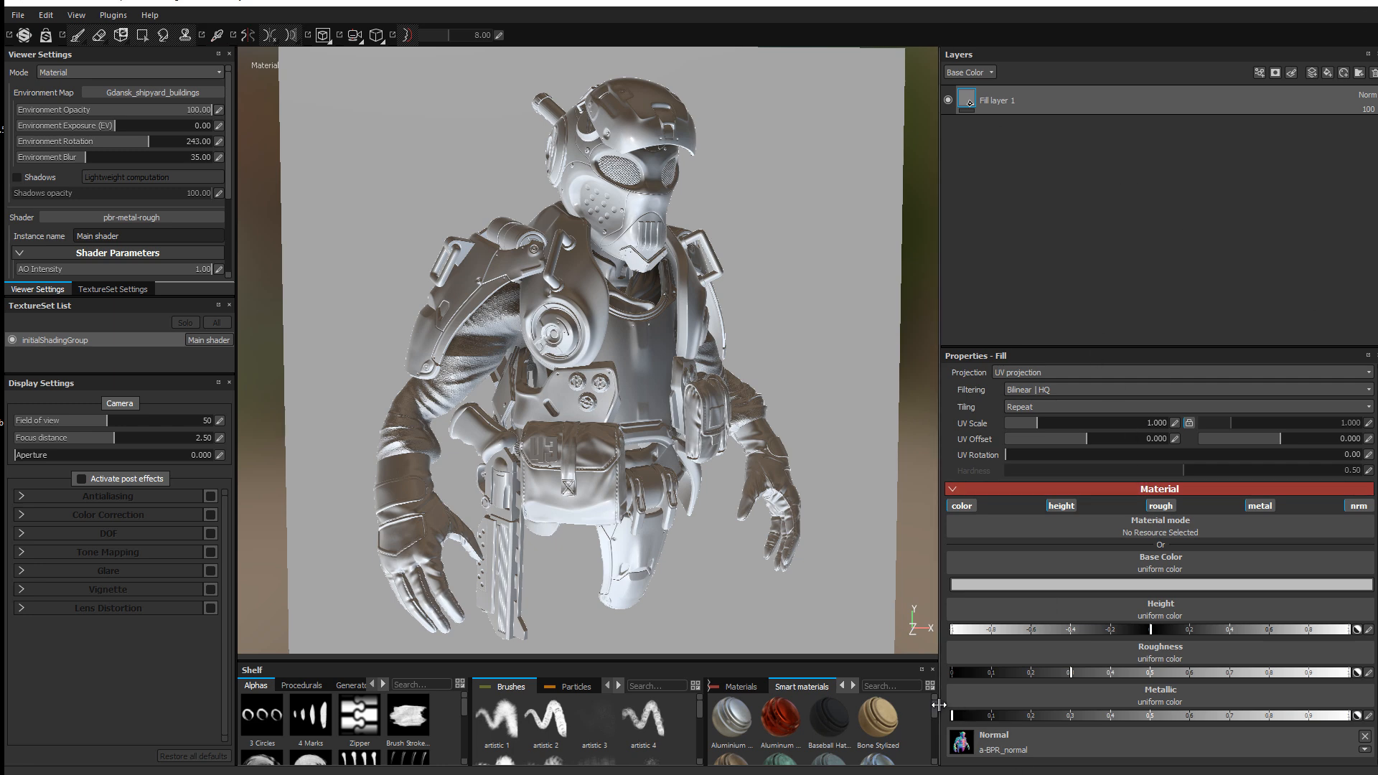
pyautogui.moveTo(935, 712); pyautogui.dragTo(936, 716)
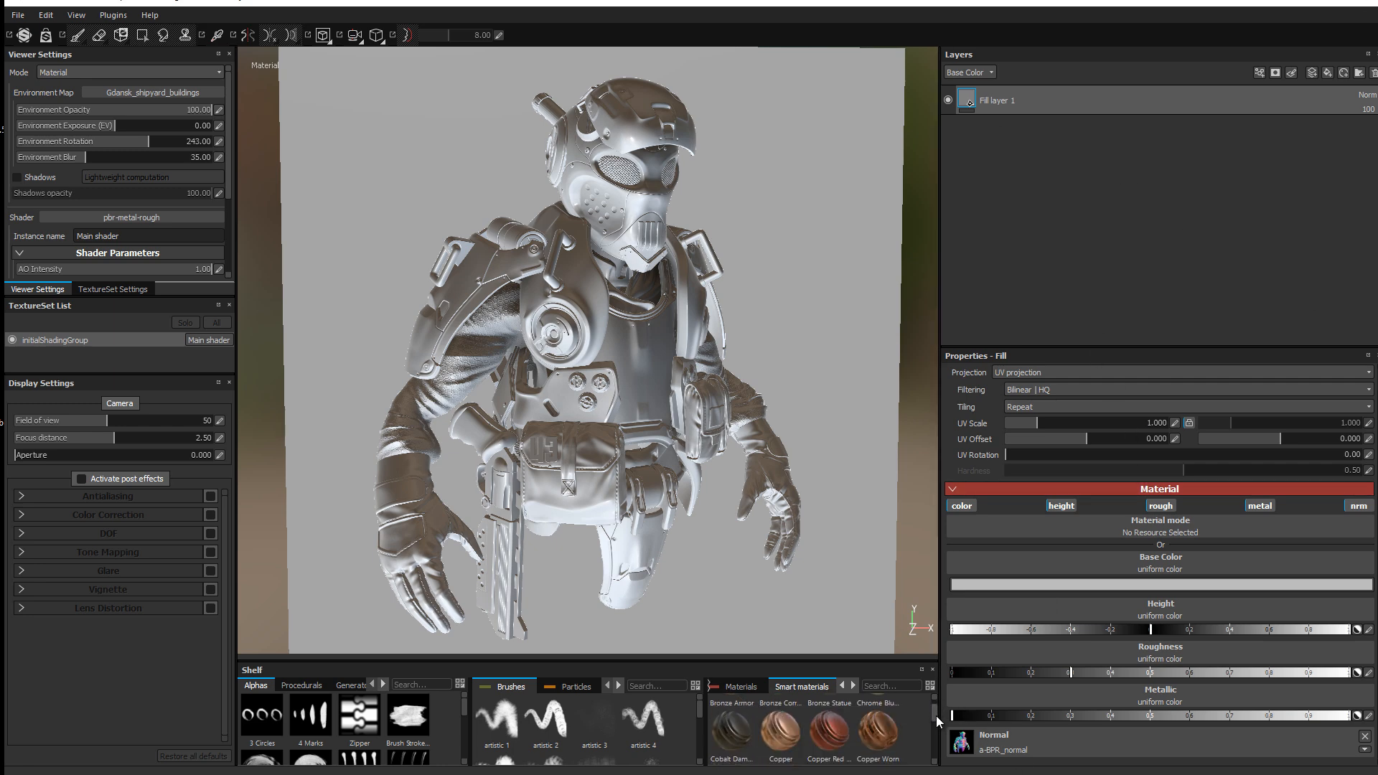
pyautogui.scroll(2, 936, 716)
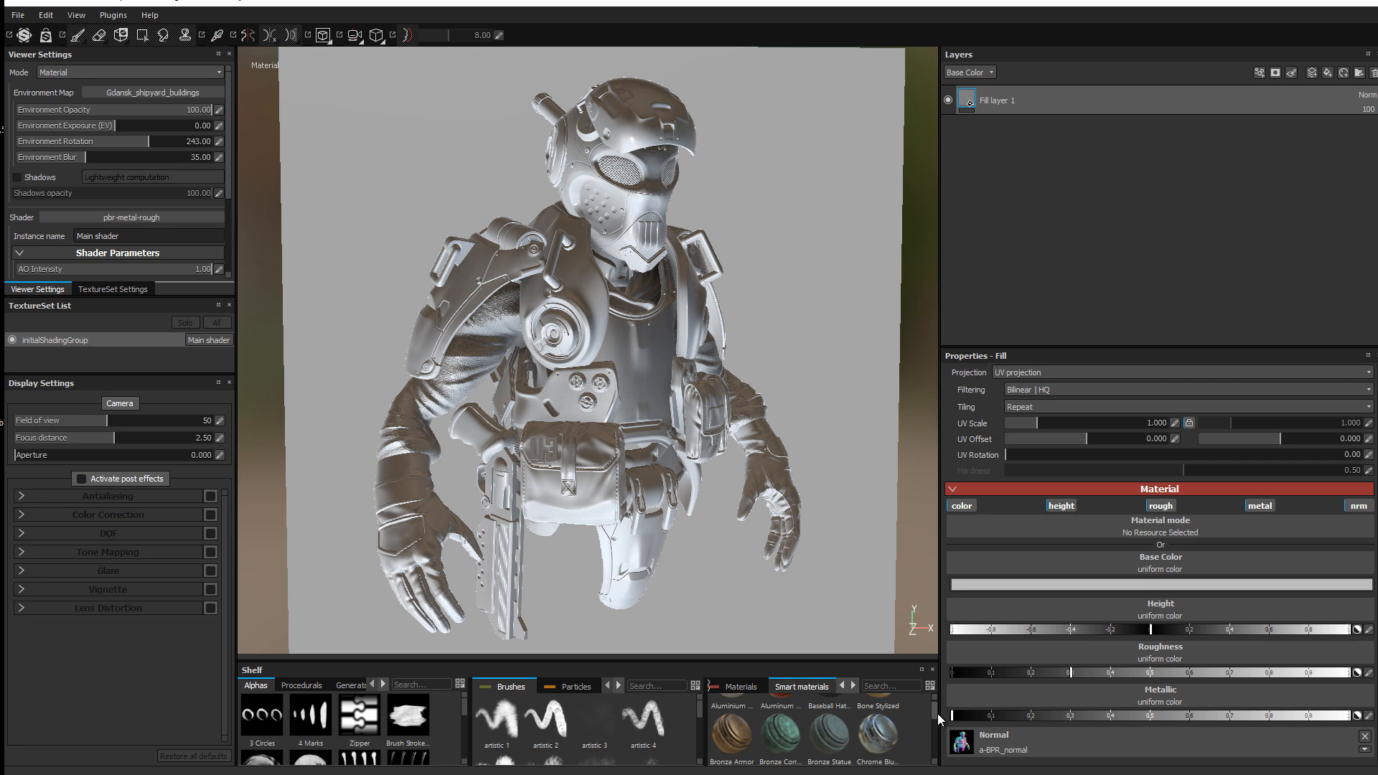
pyautogui.scroll(-4, 937, 717)
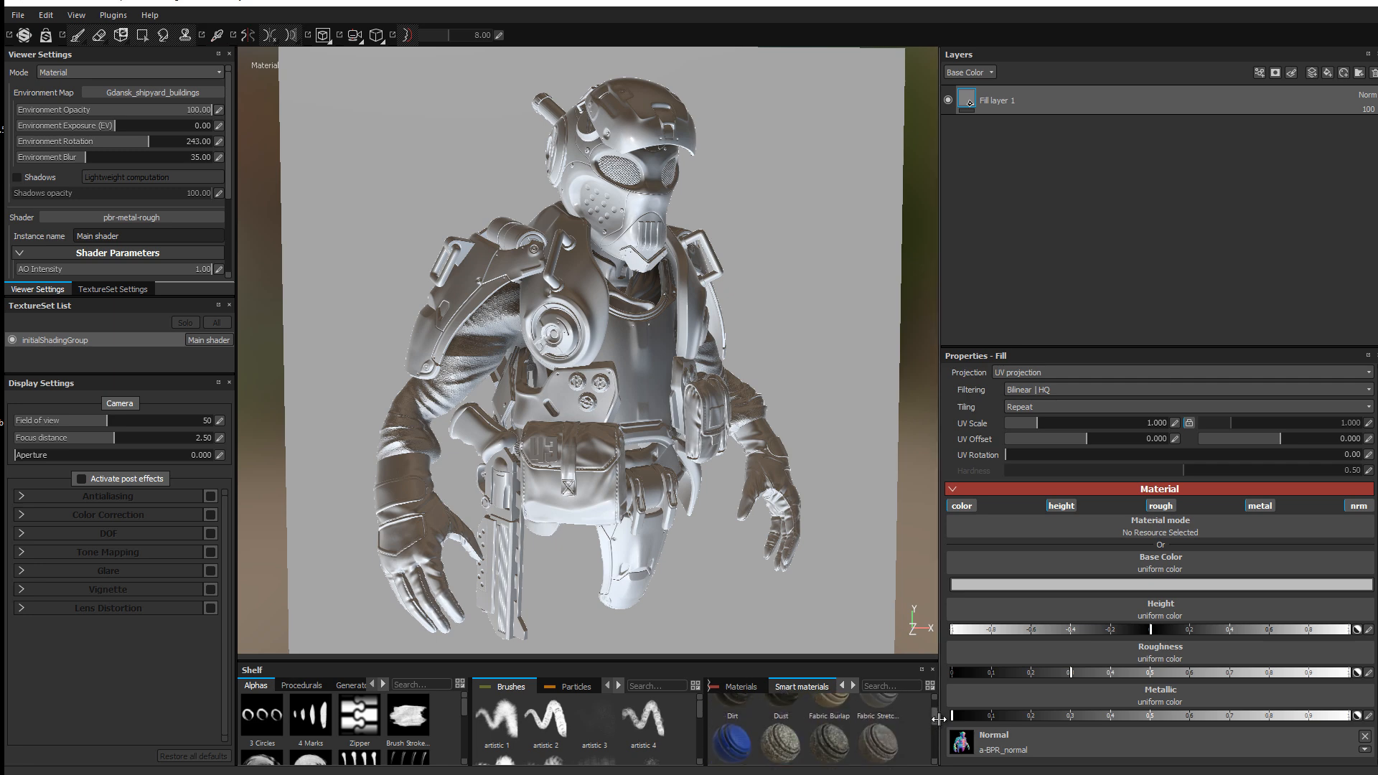
pyautogui.scroll(-4, 938, 718)
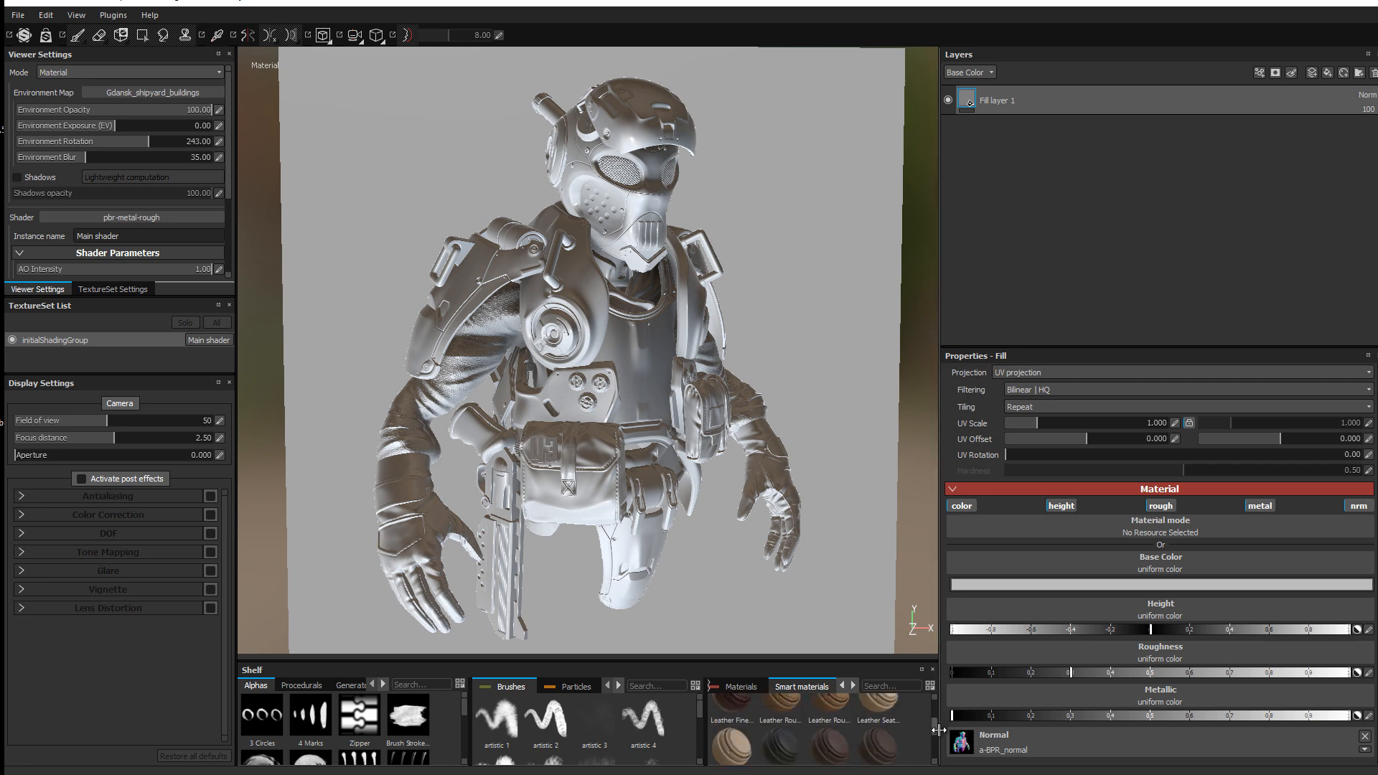
pyautogui.scroll(-4, 938, 730)
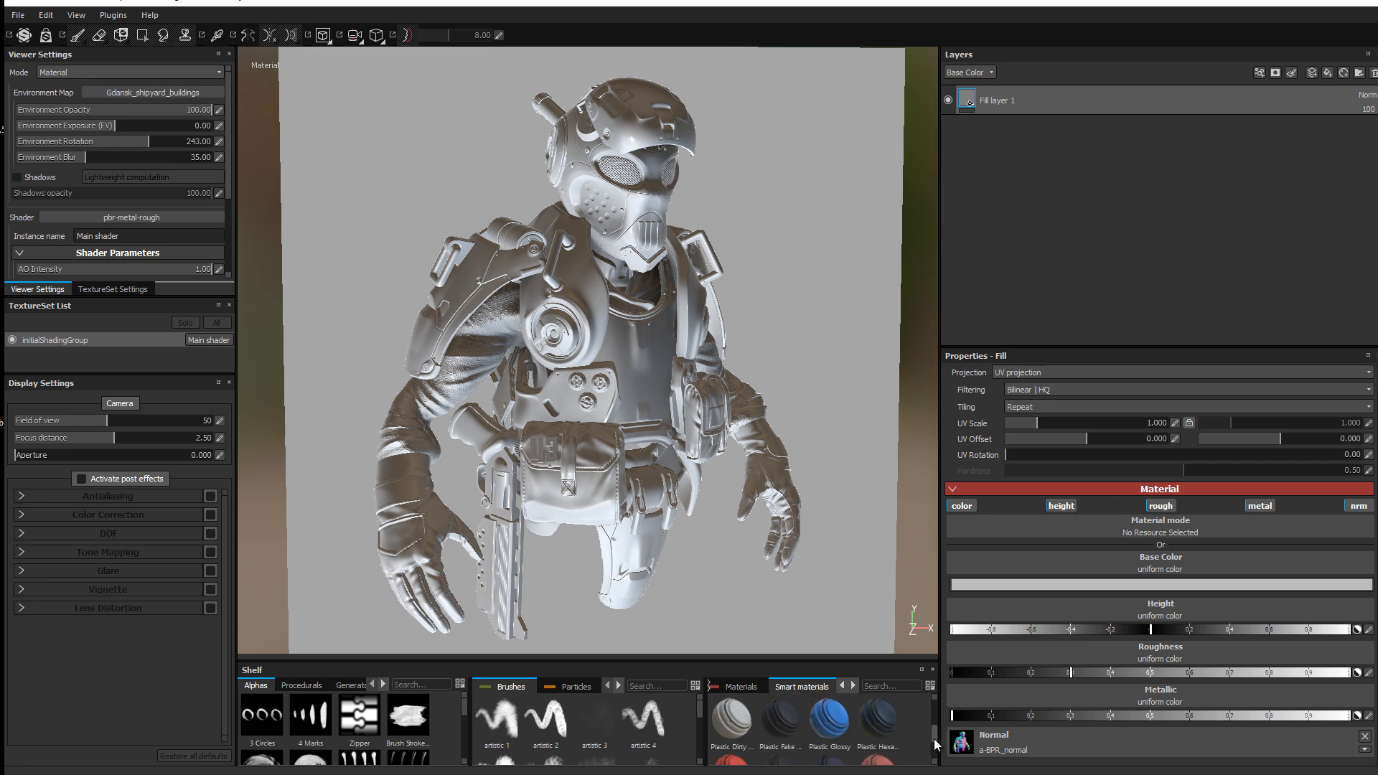
pyautogui.scroll(-2, 935, 746)
pyautogui.scroll(-2, 935, 746)
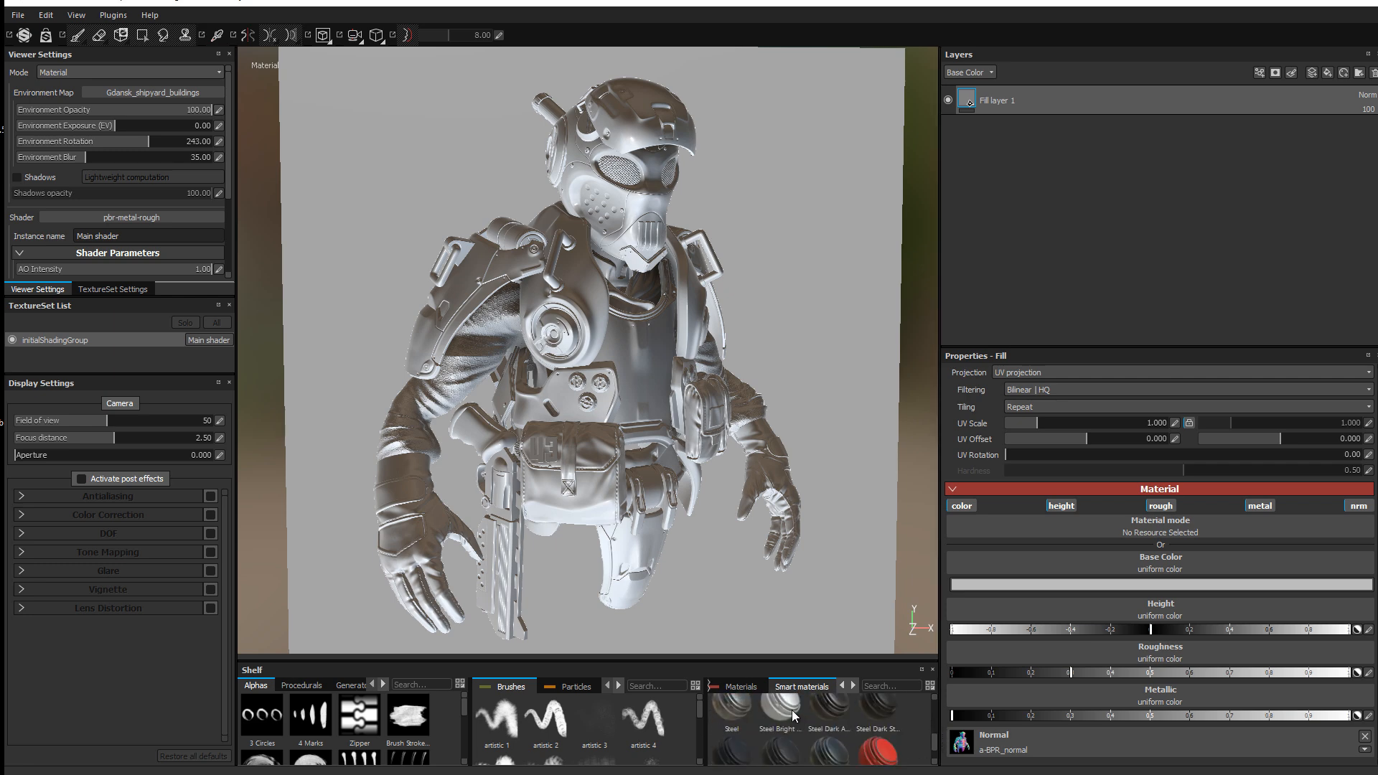
pyautogui.scroll(-2, 787, 719)
pyautogui.scroll(-1, 785, 716)
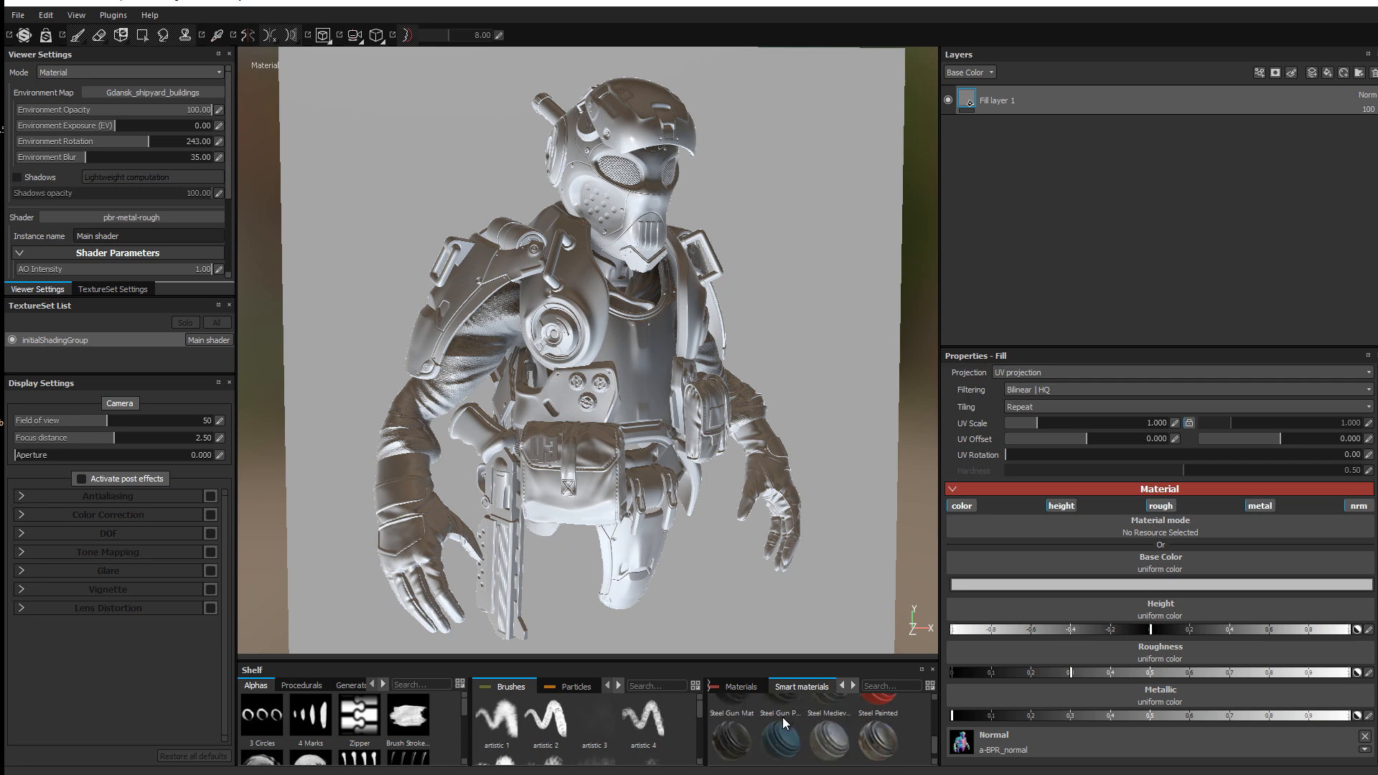
# Step: Drag Steel Stained into the Layers panel as a new smart material layer
pyautogui.moveTo(833, 719)
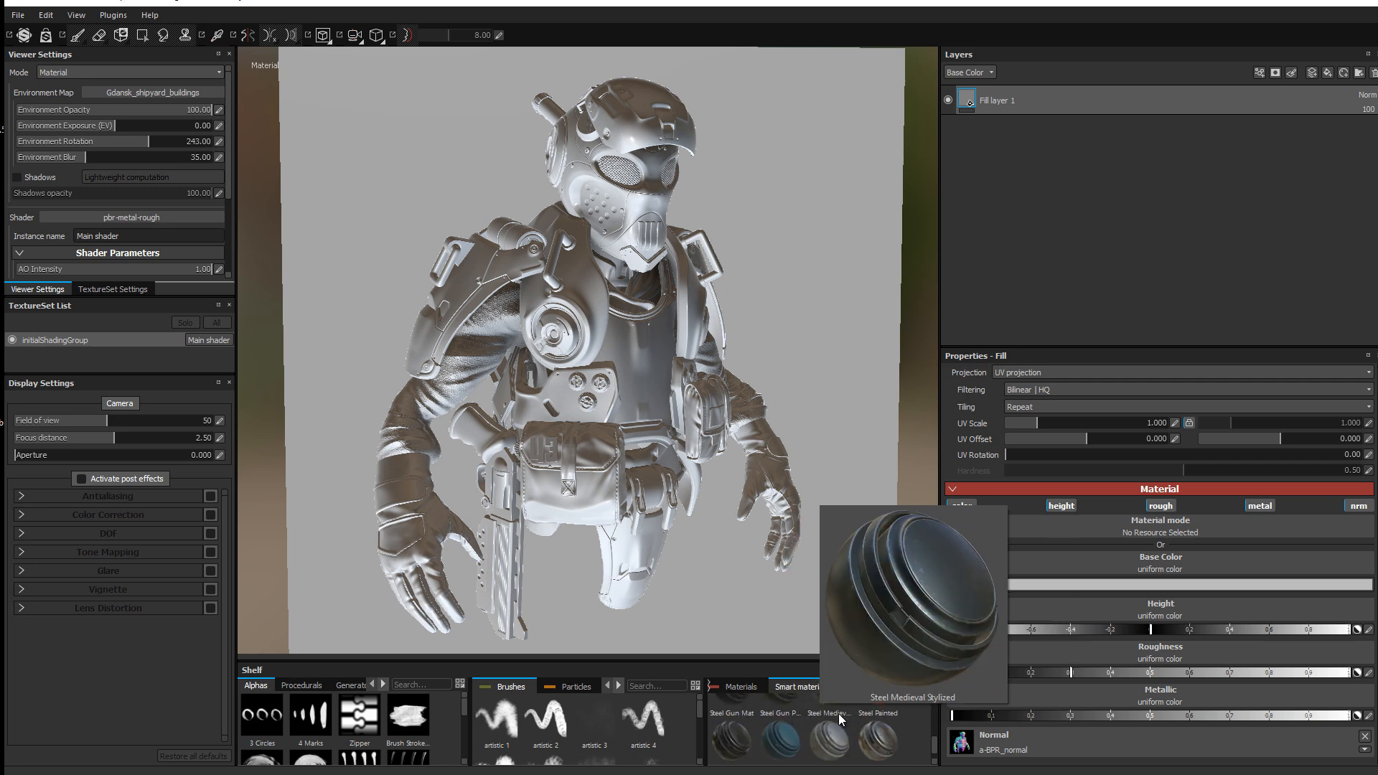
pyautogui.scroll(-1, 767, 726)
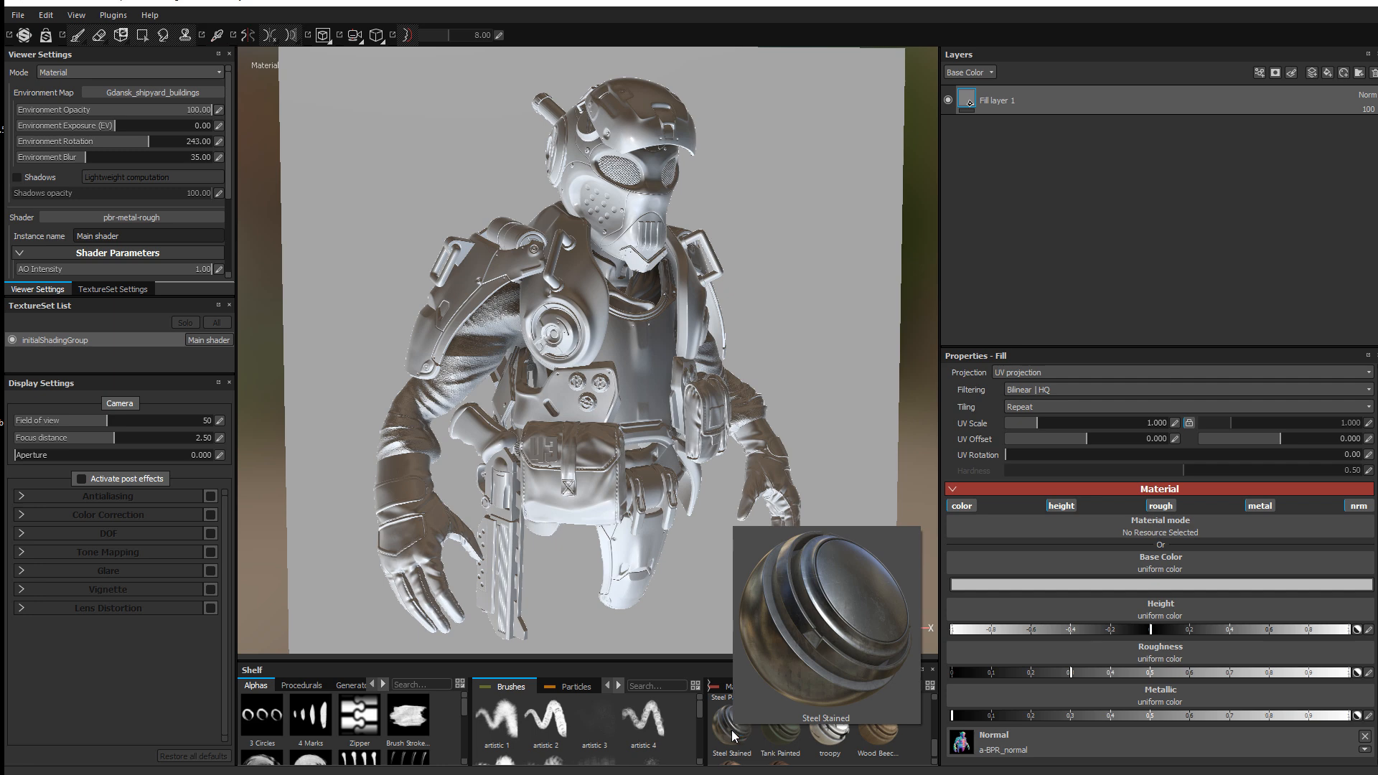
pyautogui.moveTo(733, 735); pyautogui.dragTo(886, 463)
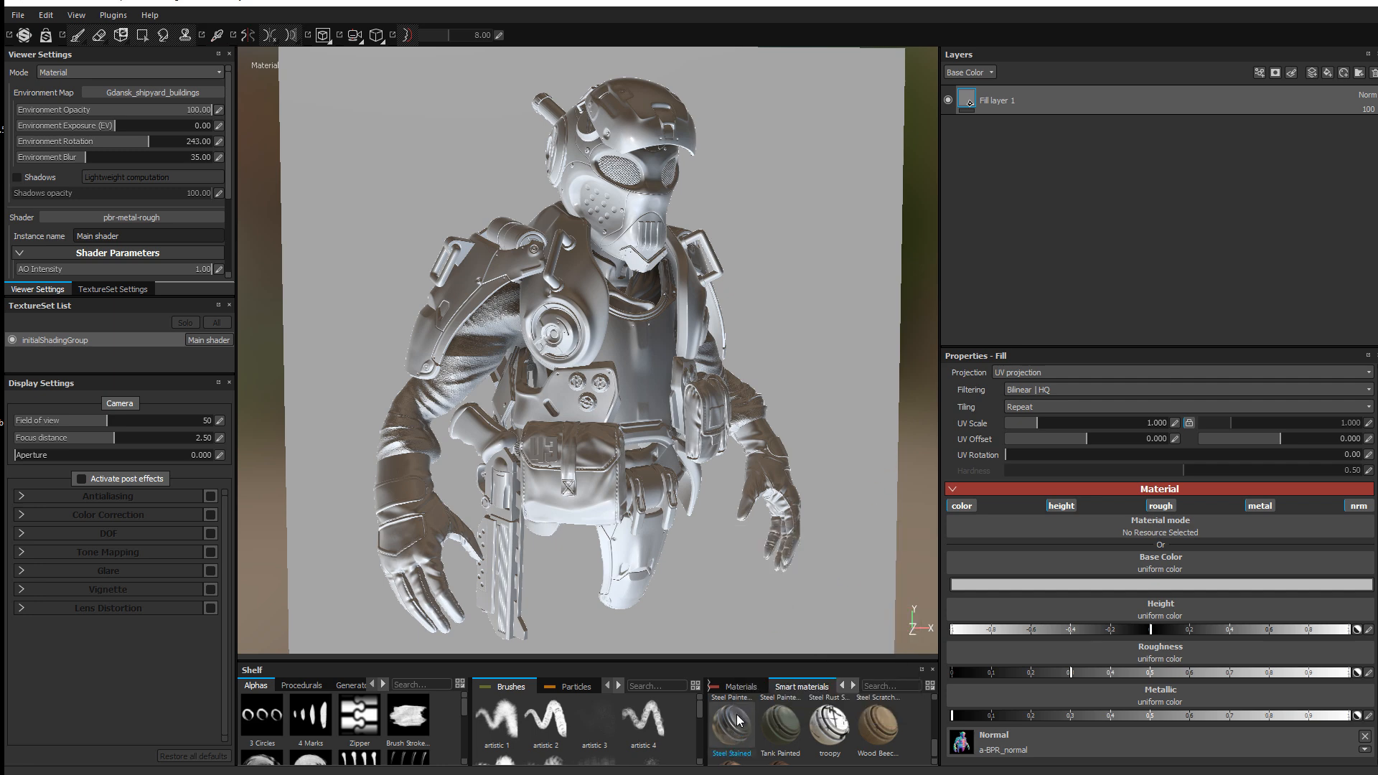
pyautogui.moveTo(739, 722); pyautogui.dragTo(1137, 104)
# Step: Move Steel Stained above Fill layer 1 and show the Normal channel in the layer stack
pyautogui.moveTo(1000, 132); pyautogui.dragTo(1075, 90)
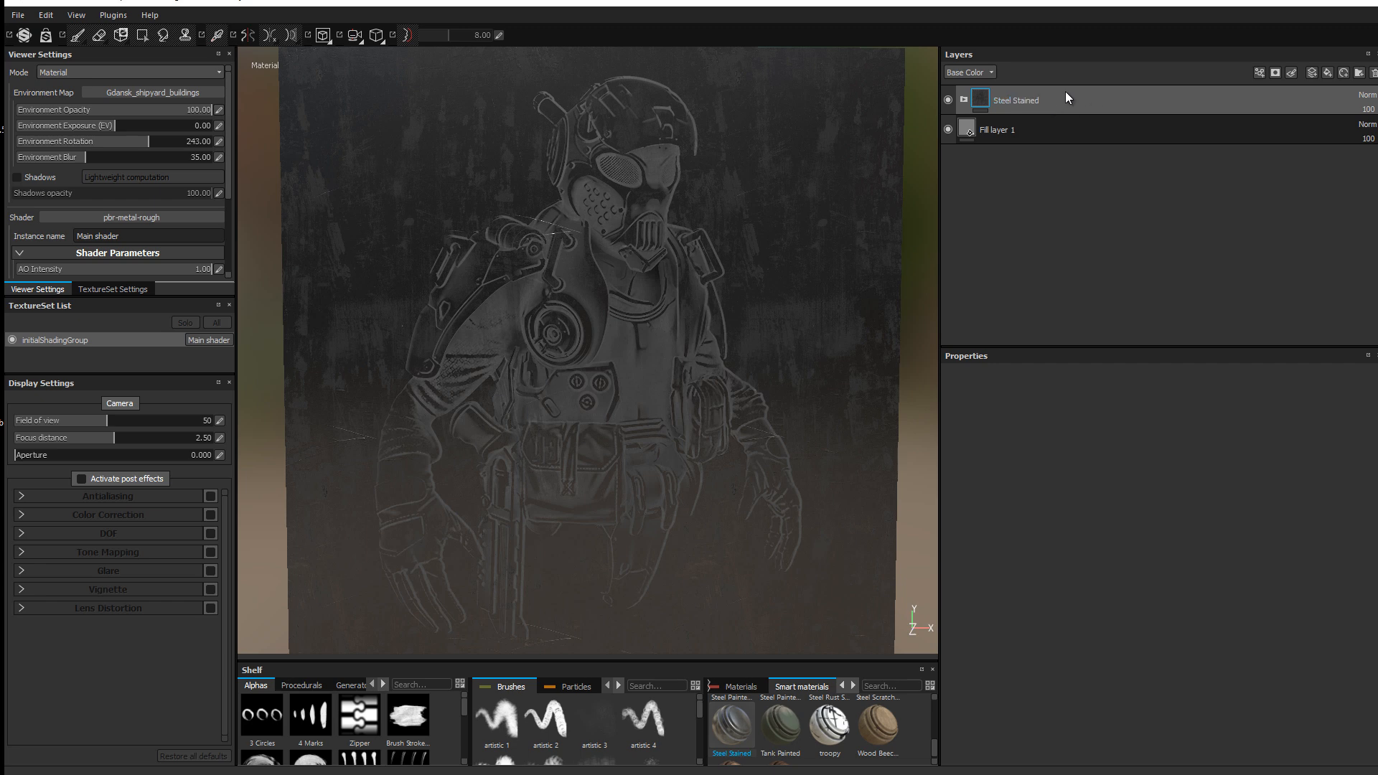
pyautogui.click(966, 72)
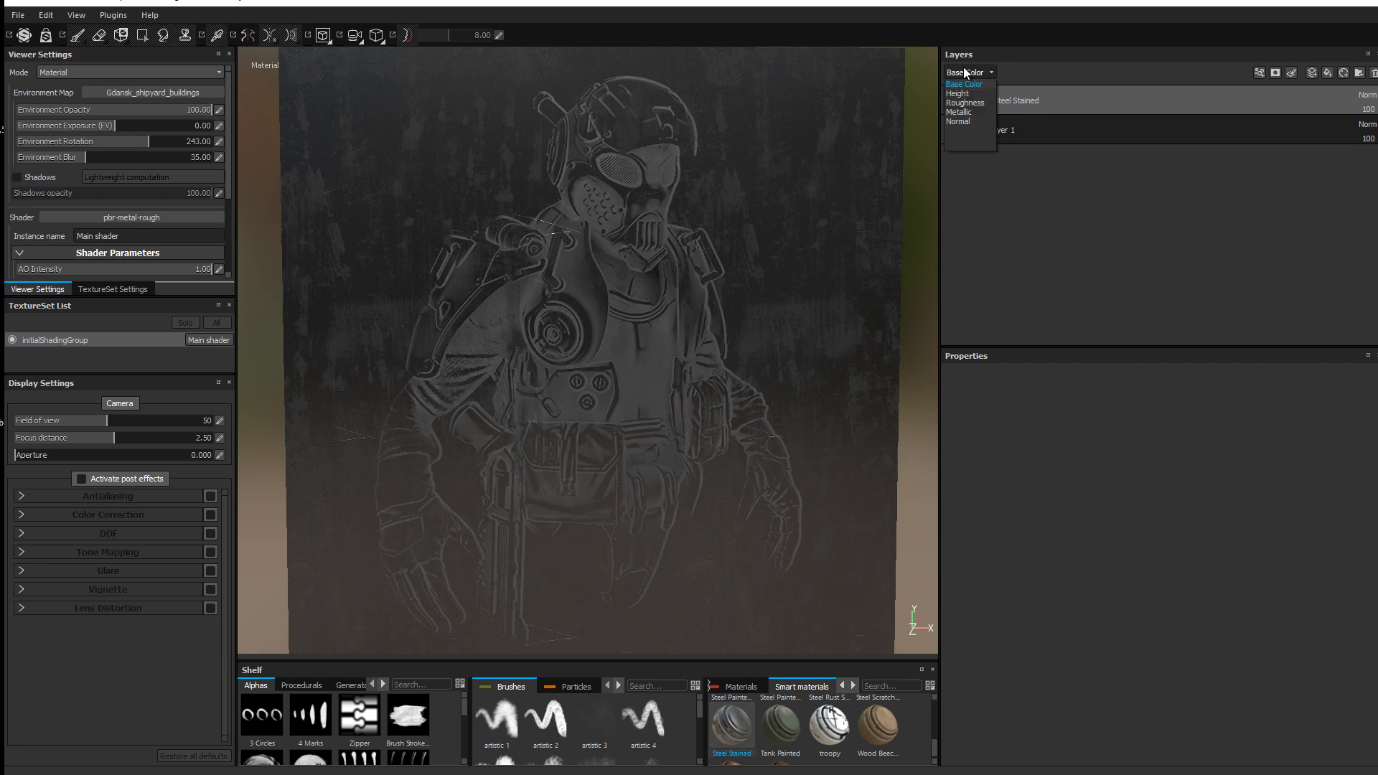
pyautogui.click(958, 121)
# Step: Set Steel Stained to Screen blending and rotate the environment lighting to 306
pyautogui.click(1367, 94)
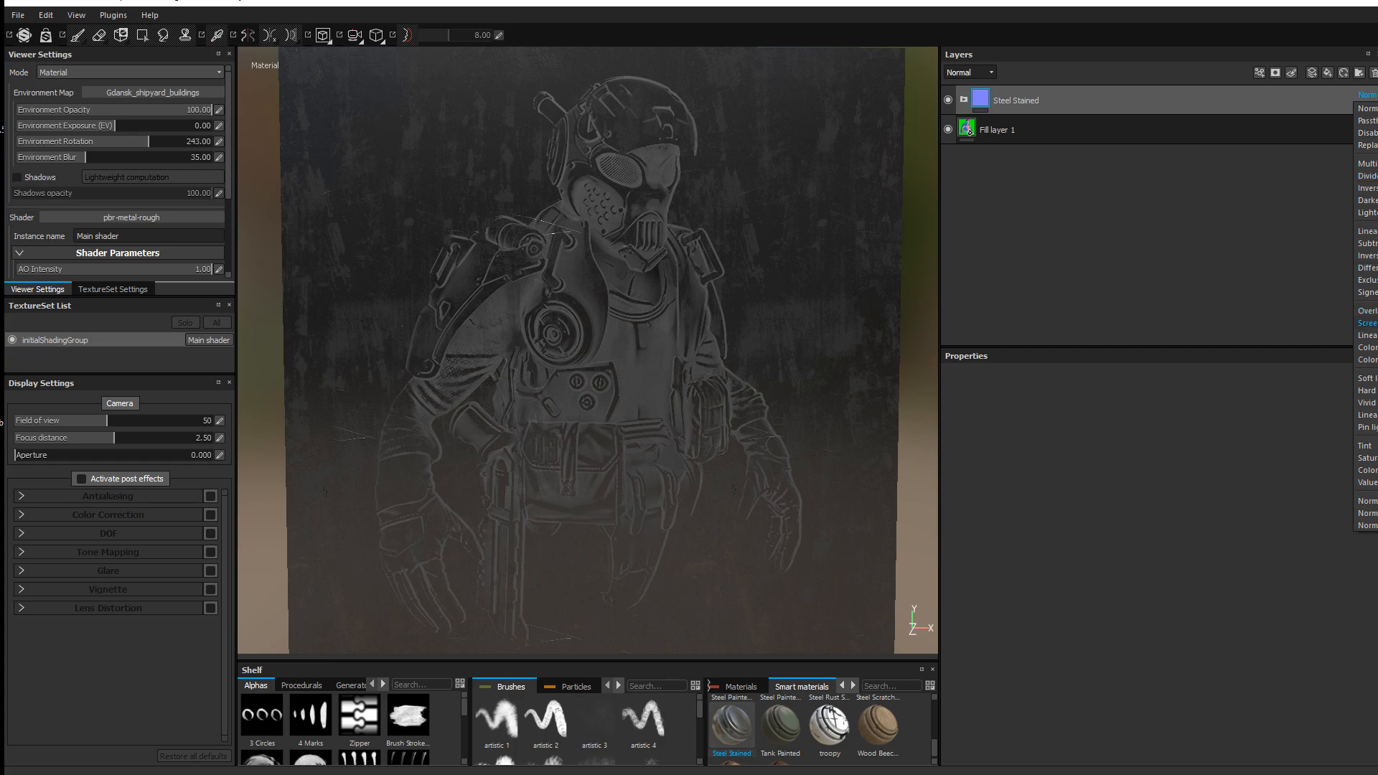
pyautogui.click(1367, 323)
pyautogui.moveTo(617, 252)
pyautogui.keyDown('shift'); pyautogui.mouseDown(button='right')
pyautogui.moveTo(650, 270)
pyautogui.moveTo(628, 272)
pyautogui.mouseUp(button='right'); pyautogui.keyUp('shift')
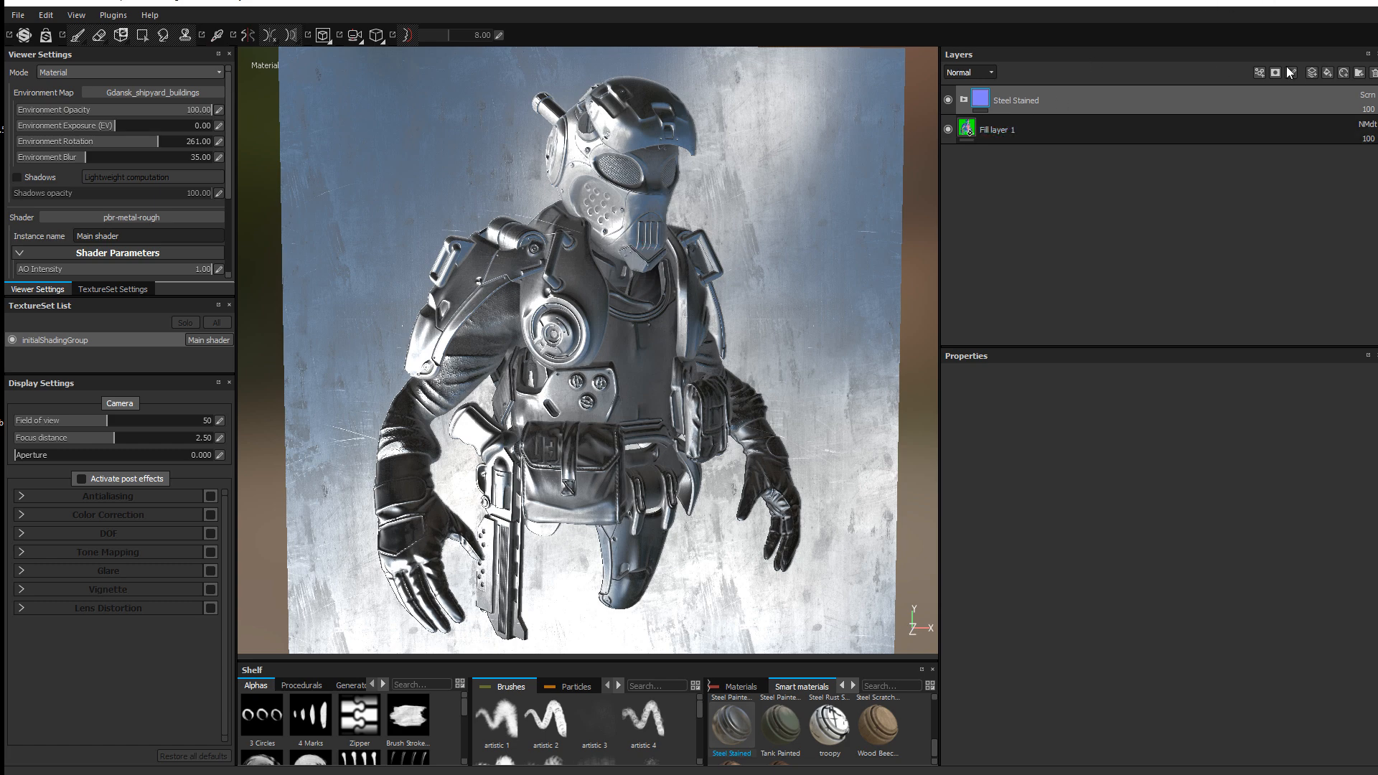
pyautogui.keyDown('shift'); pyautogui.moveTo(595, 210); pyautogui.dragTo(918, 101, button='right'); pyautogui.keyUp('shift')
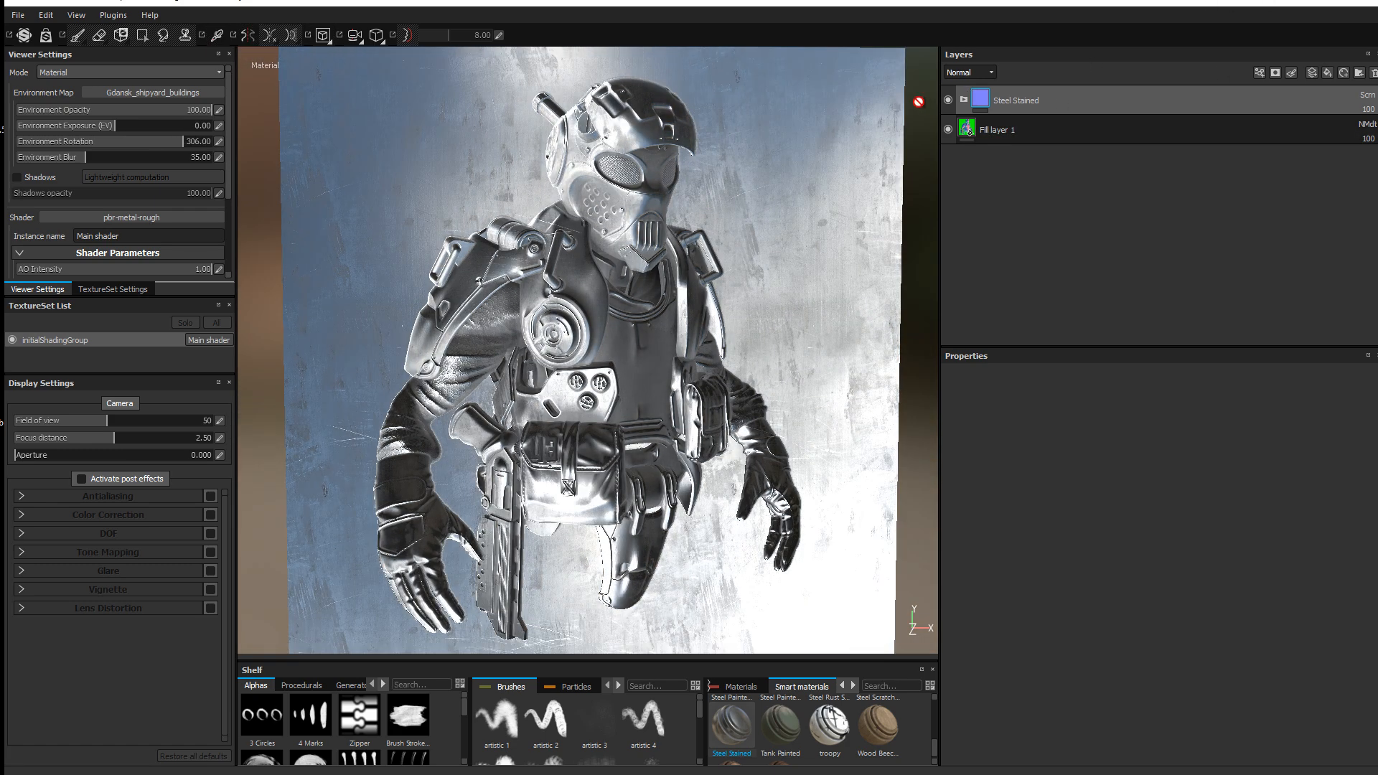
# Step: Expand Steel Stained and set the Dirt layer's base colour to pure black
pyautogui.click(964, 100)
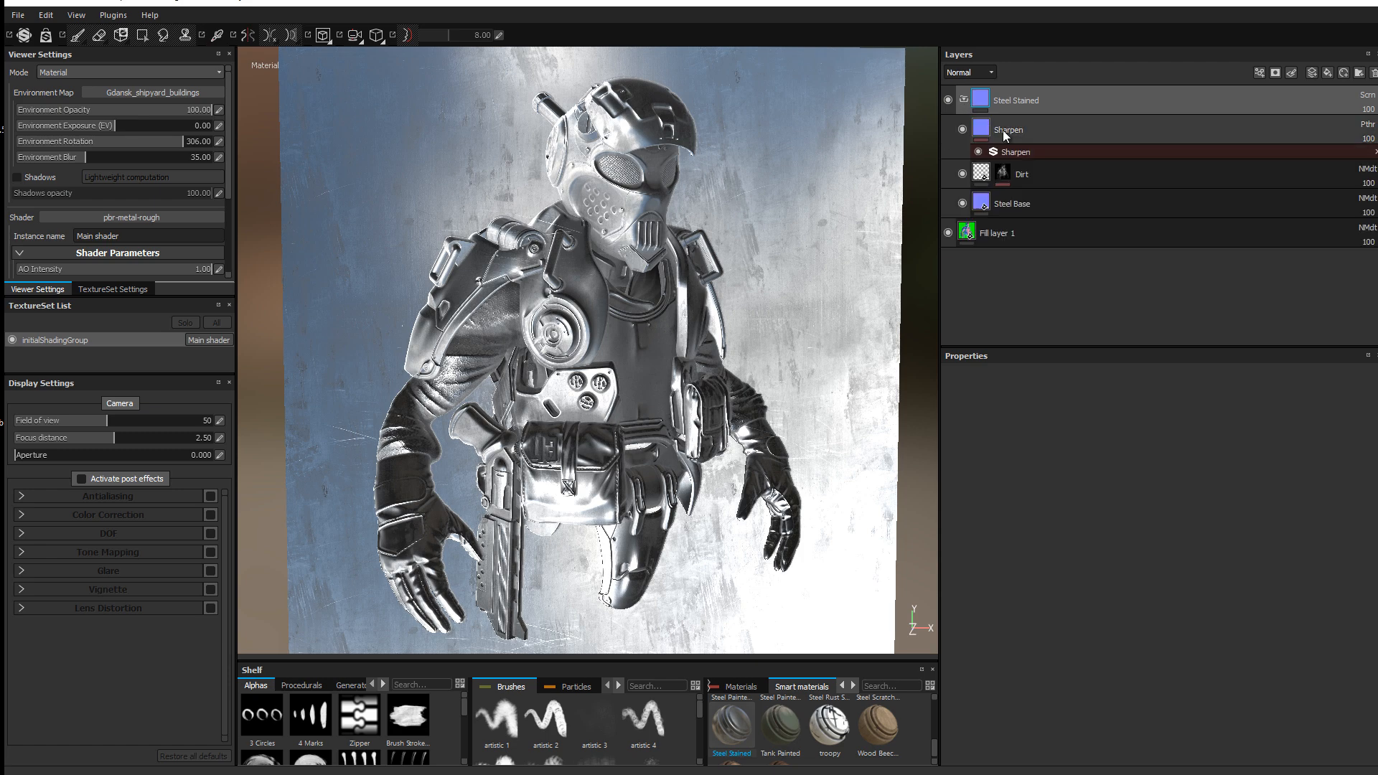
pyautogui.click(1028, 178)
pyautogui.click(1048, 605)
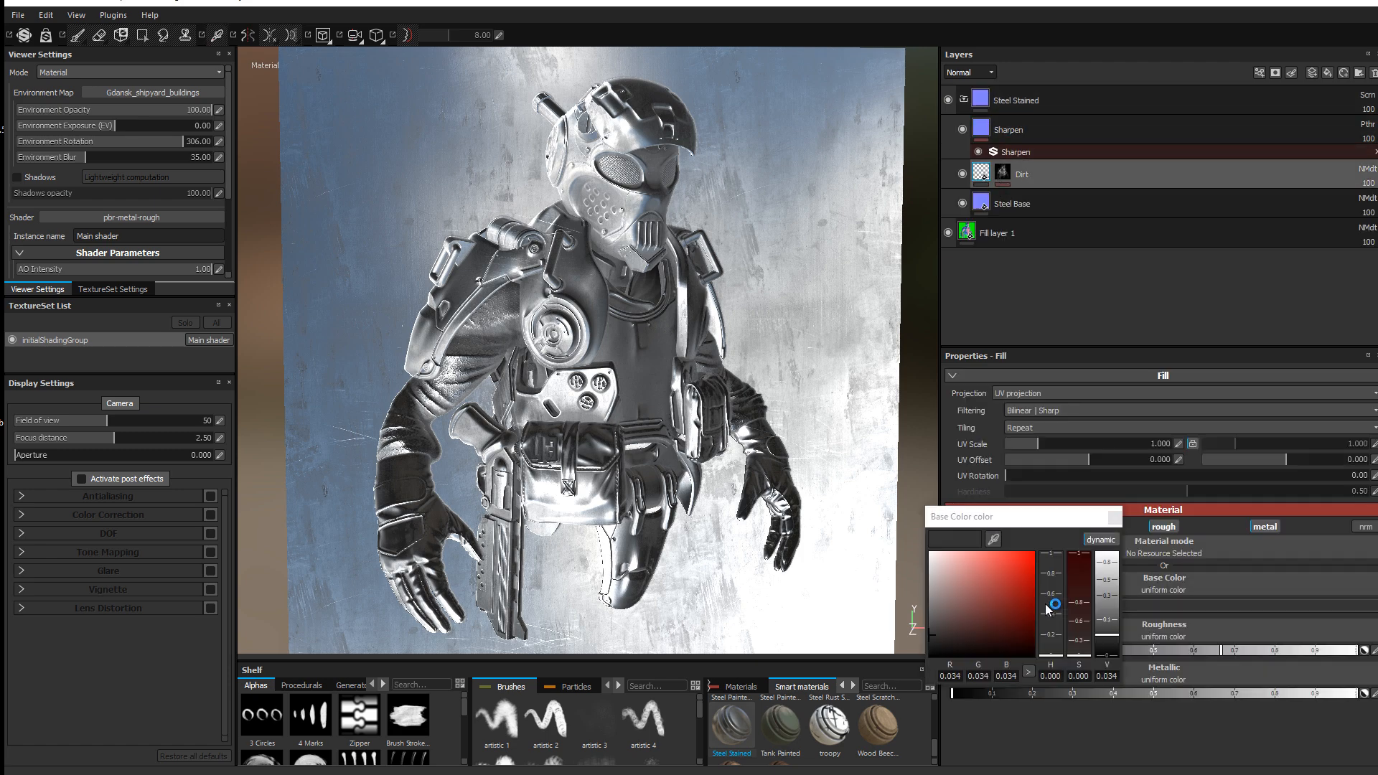
pyautogui.moveTo(972, 623); pyautogui.dragTo(929, 657)
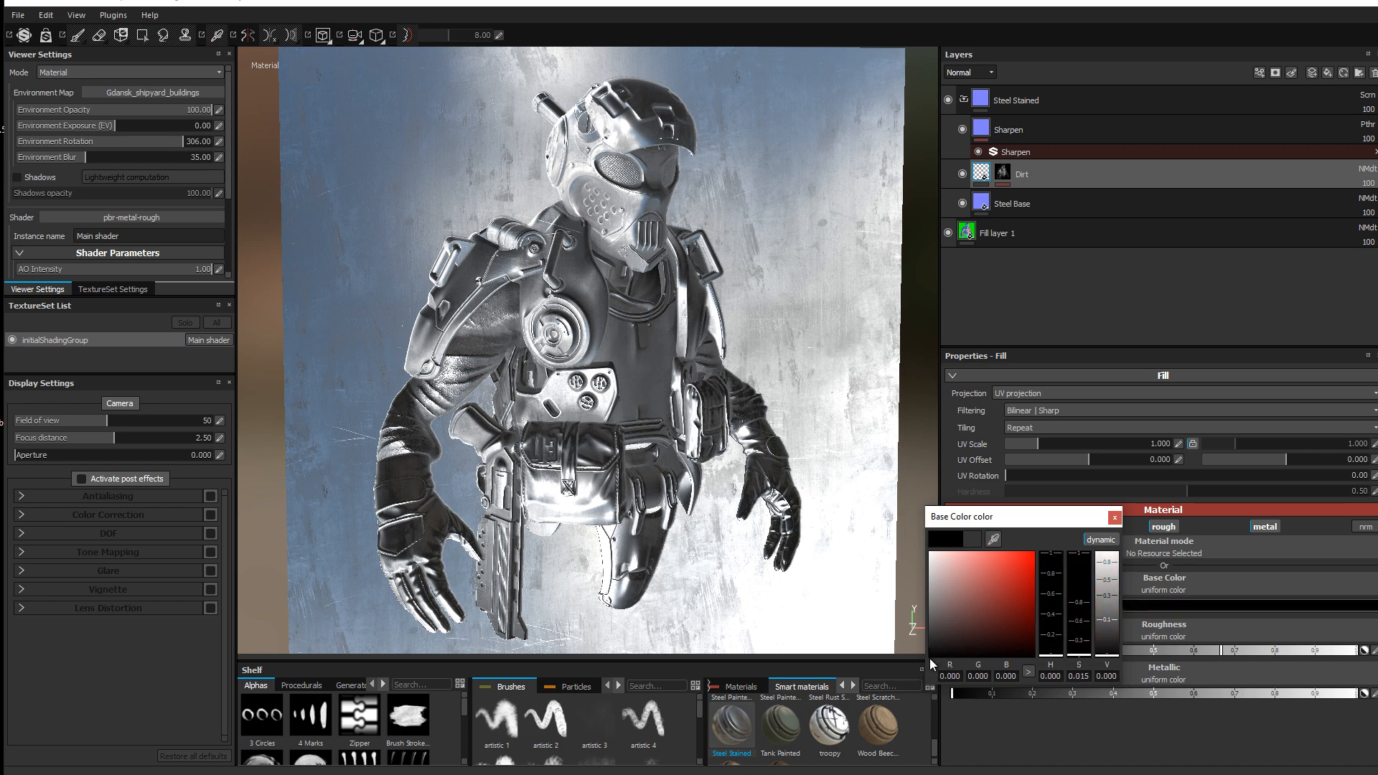
pyautogui.click(1114, 517)
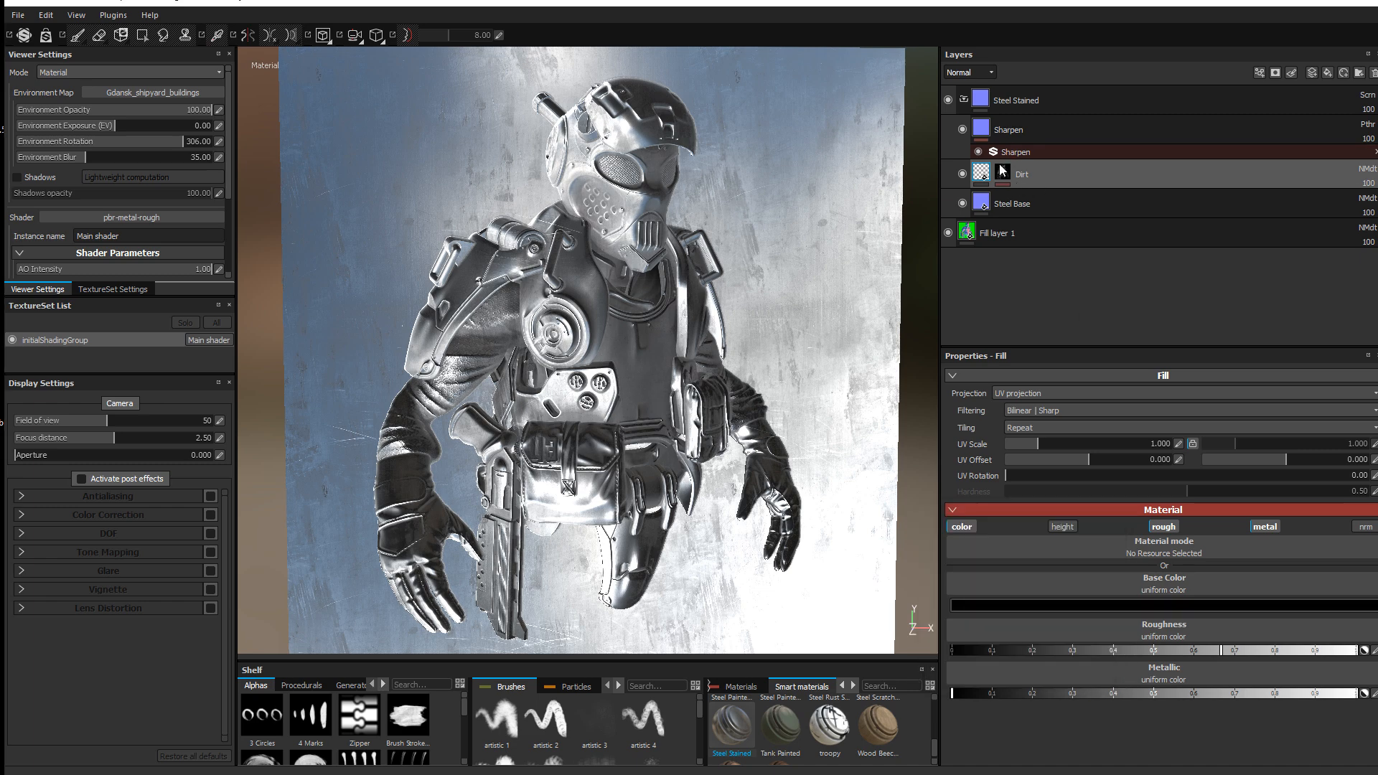
# Step: Set the MG Dirt generator to Grunge Amount 0.59, Grunge Scale 4 and Dirt Level 0.74
pyautogui.click(1004, 173)
pyautogui.click(1049, 192)
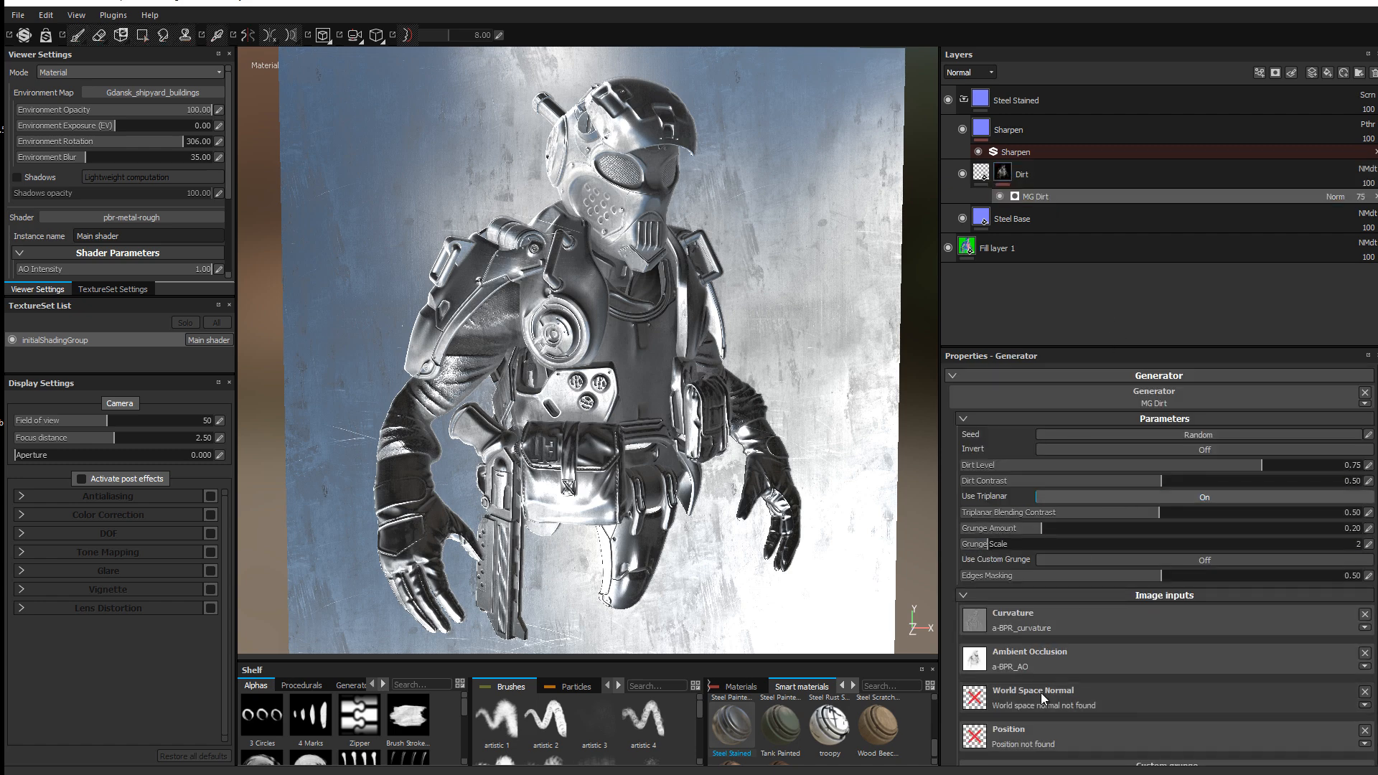
pyautogui.scroll(-1, 1041, 692)
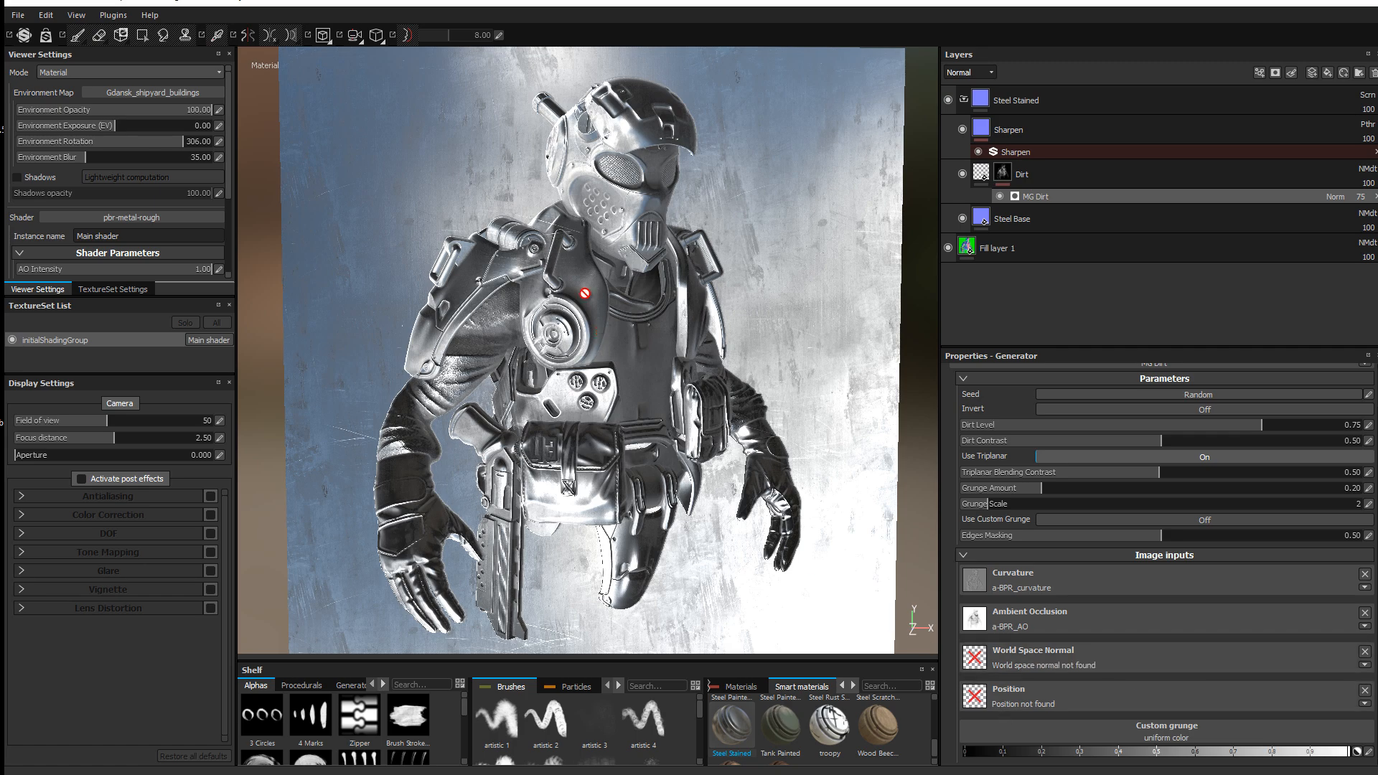
pyautogui.keyDown('shift'); pyautogui.moveTo(583, 296); pyautogui.dragTo(632, 314, button='right'); pyautogui.keyUp('shift')
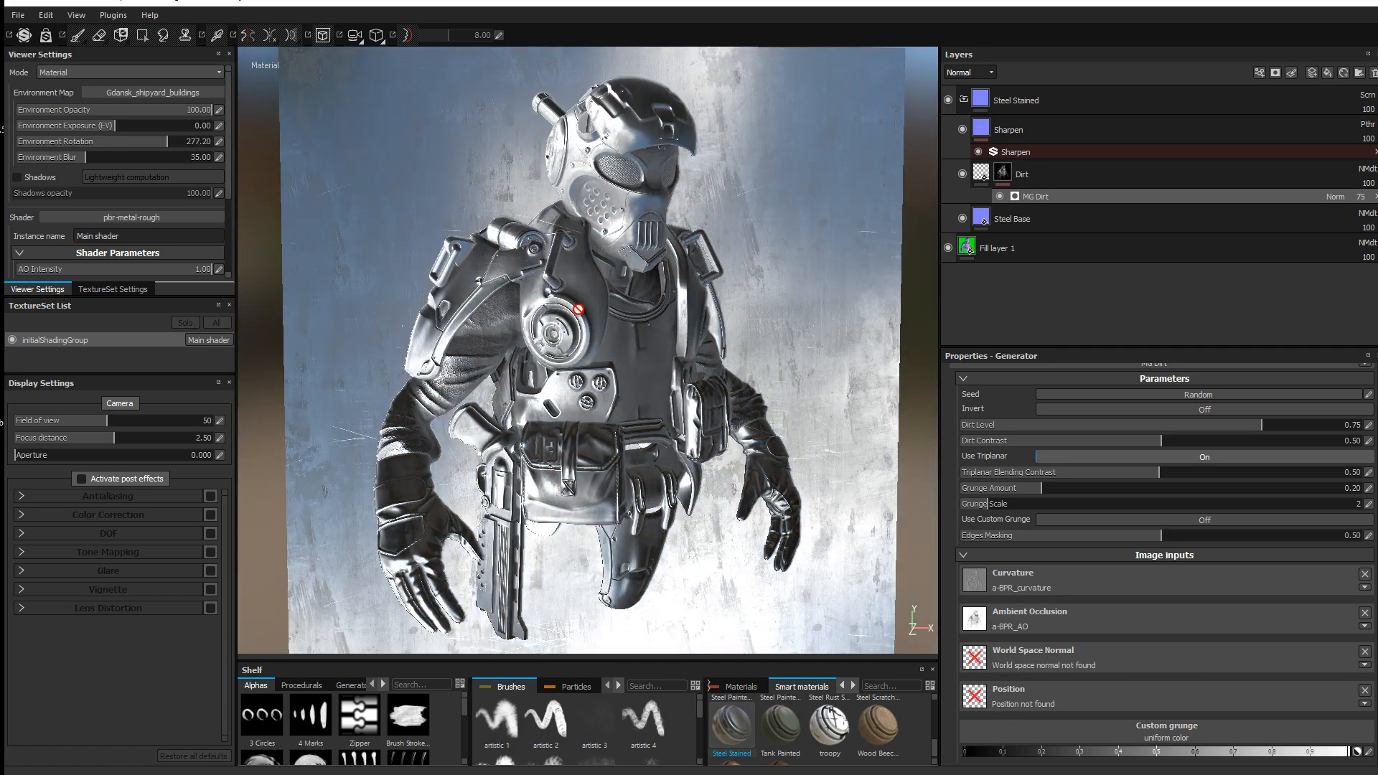
pyautogui.click(1120, 493)
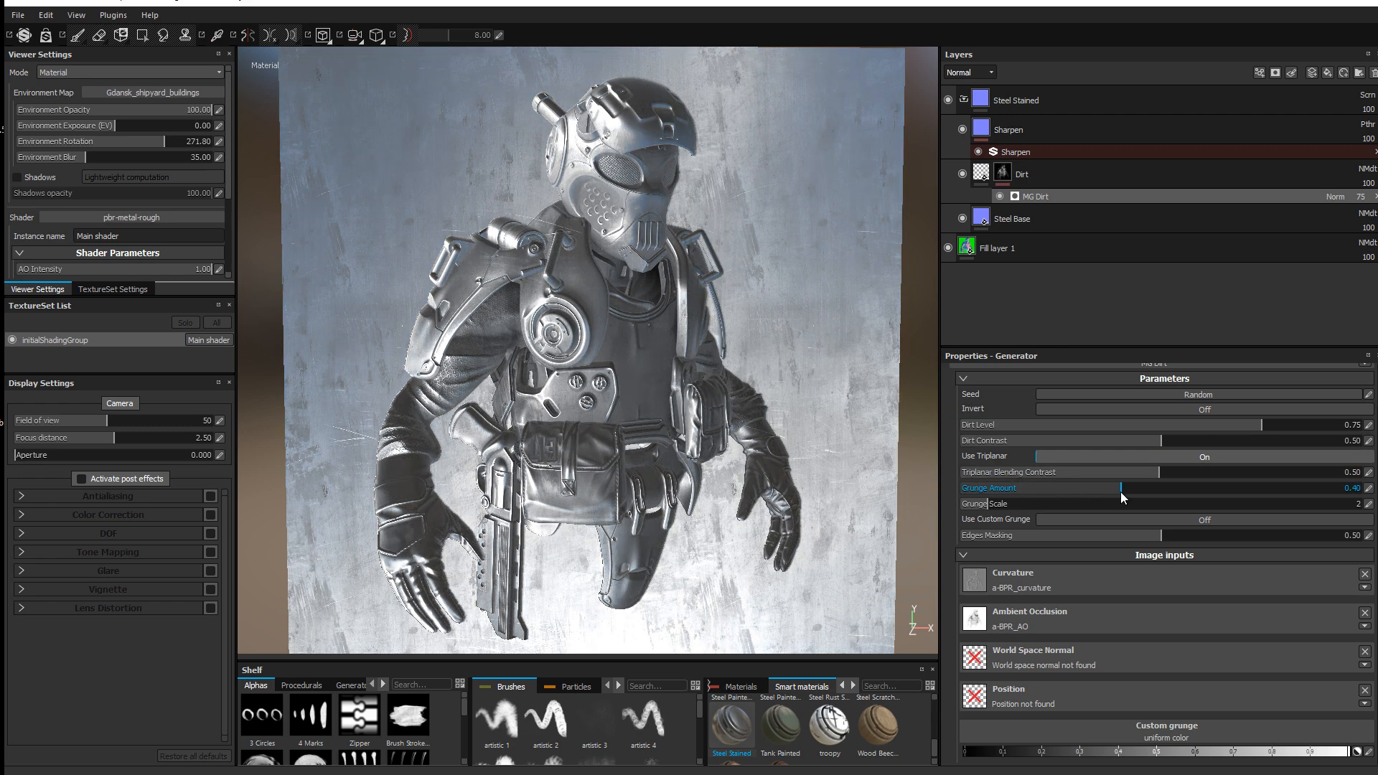
pyautogui.moveTo(1118, 492); pyautogui.dragTo(1150, 501)
pyautogui.keyDown('shift'); pyautogui.moveTo(691, 351); pyautogui.dragTo(709, 342, button='right'); pyautogui.keyUp('shift')
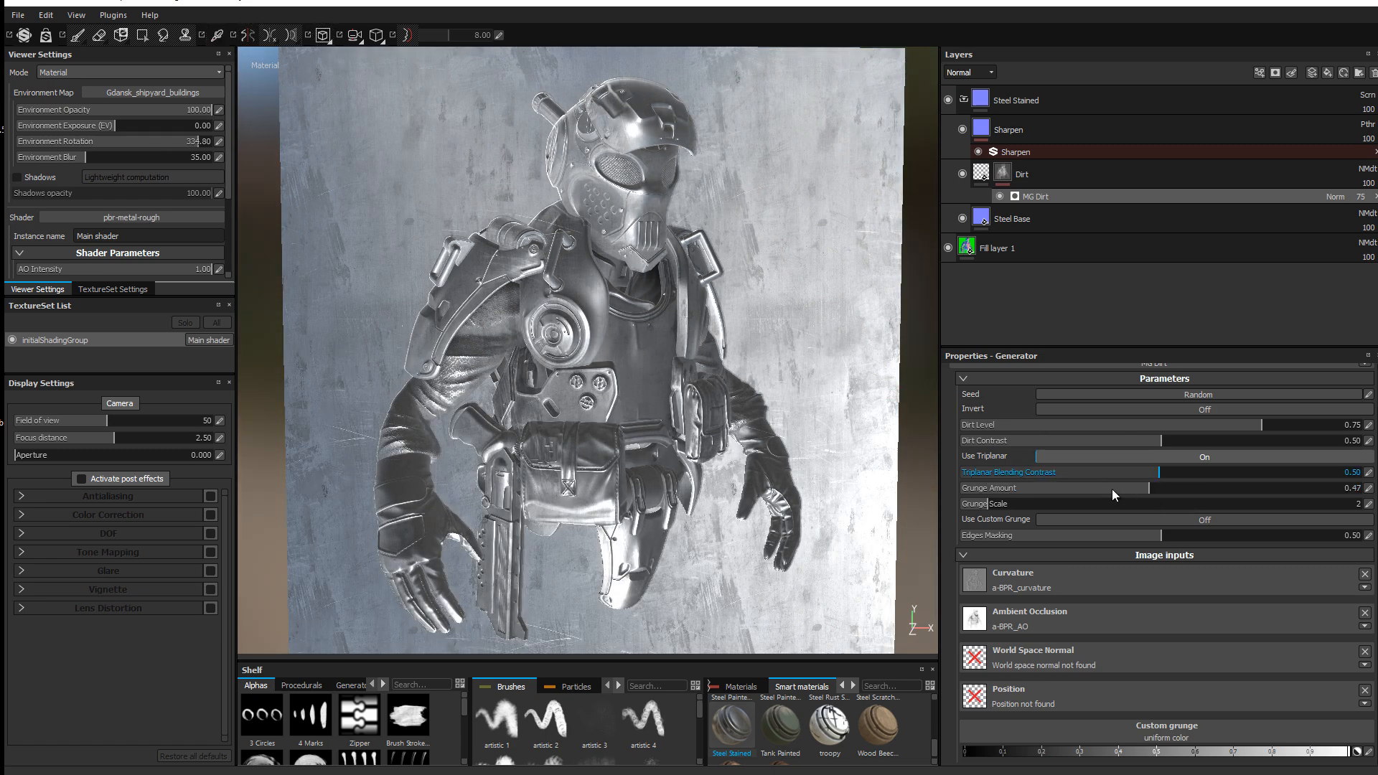
pyautogui.moveTo(1153, 490); pyautogui.dragTo(1199, 489)
pyautogui.moveTo(985, 503); pyautogui.dragTo(1055, 507)
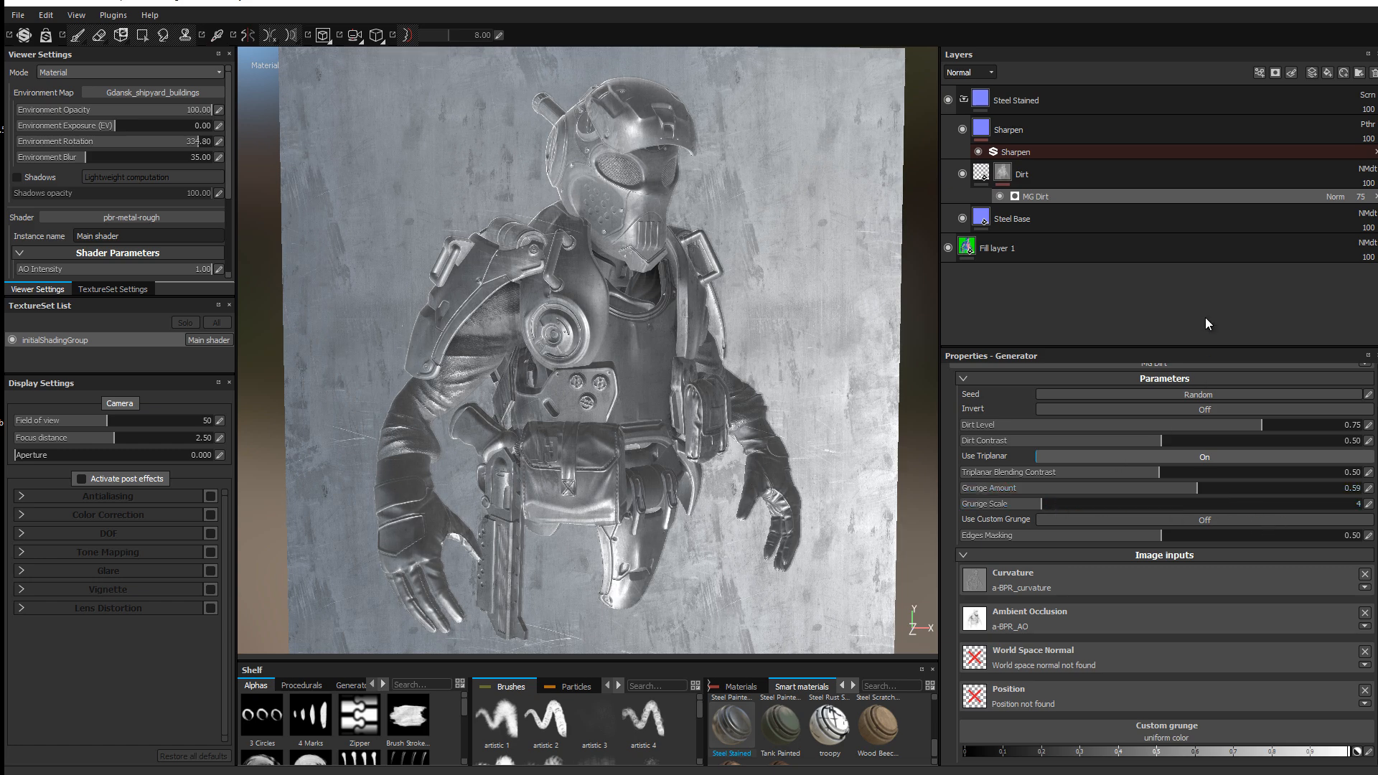
pyautogui.moveTo(1312, 422); pyautogui.dragTo(1258, 413)
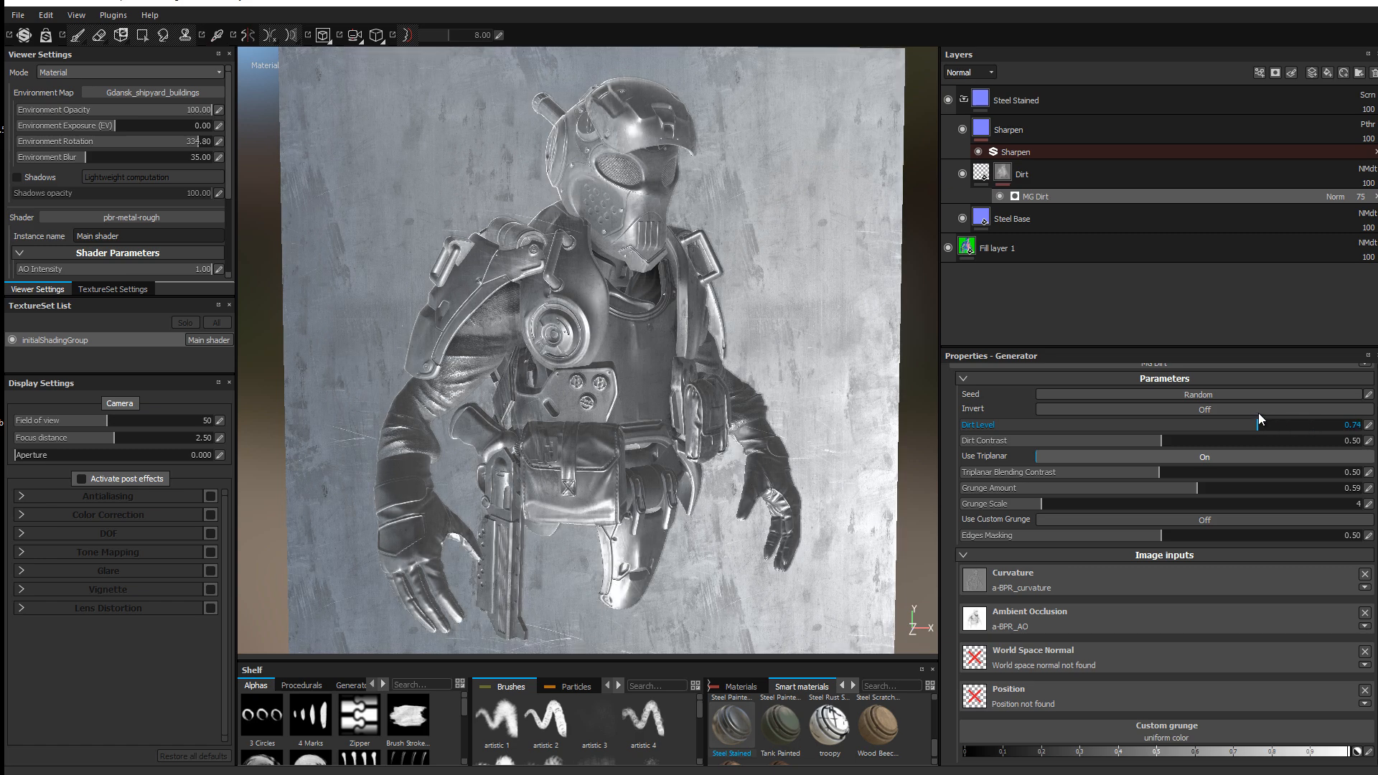
pyautogui.keyDown('shift'); pyautogui.moveTo(756, 264); pyautogui.dragTo(723, 284, button='right'); pyautogui.keyUp('shift')
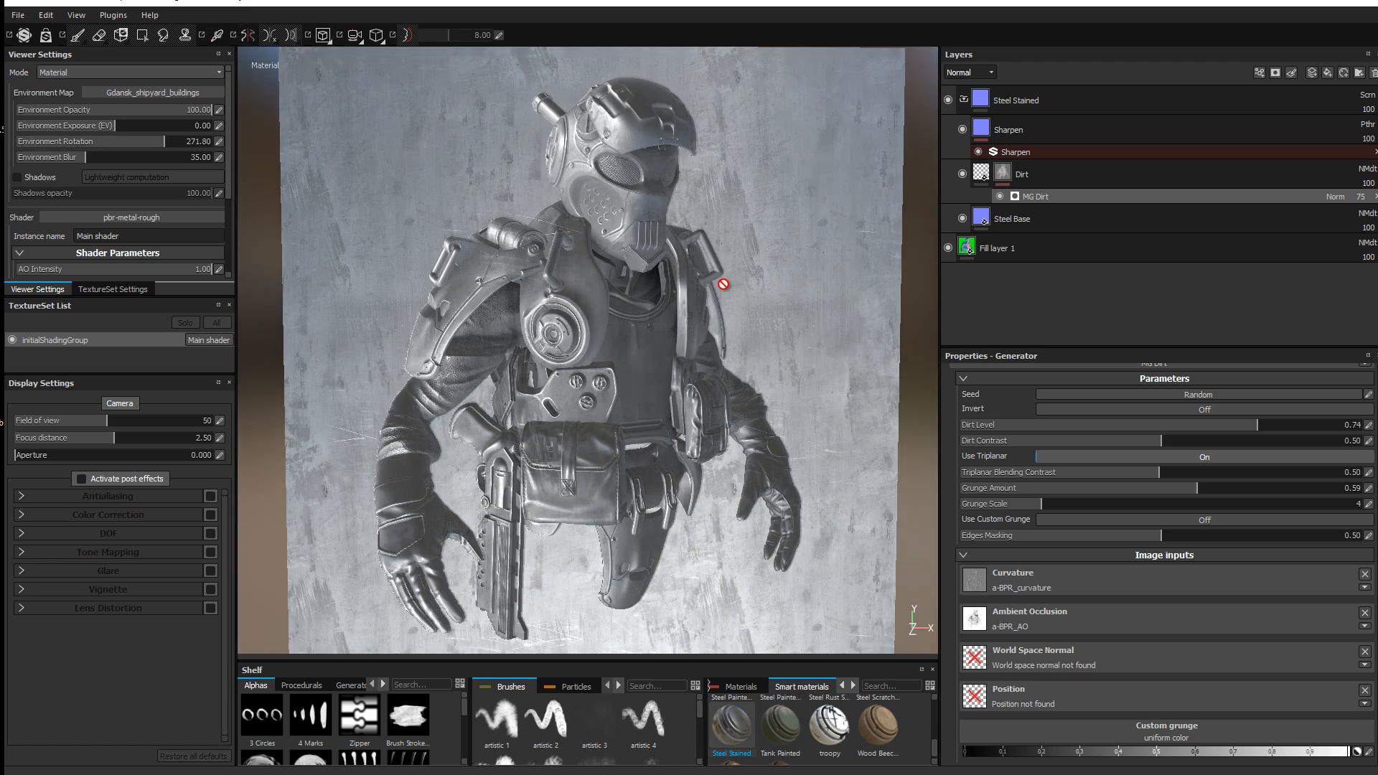
pyautogui.click(1016, 102)
# Step: Add a colour-selection mask to Steel Stained picking the blue helmet ID colour (R0 G121 B251)
pyautogui.click(965, 99)
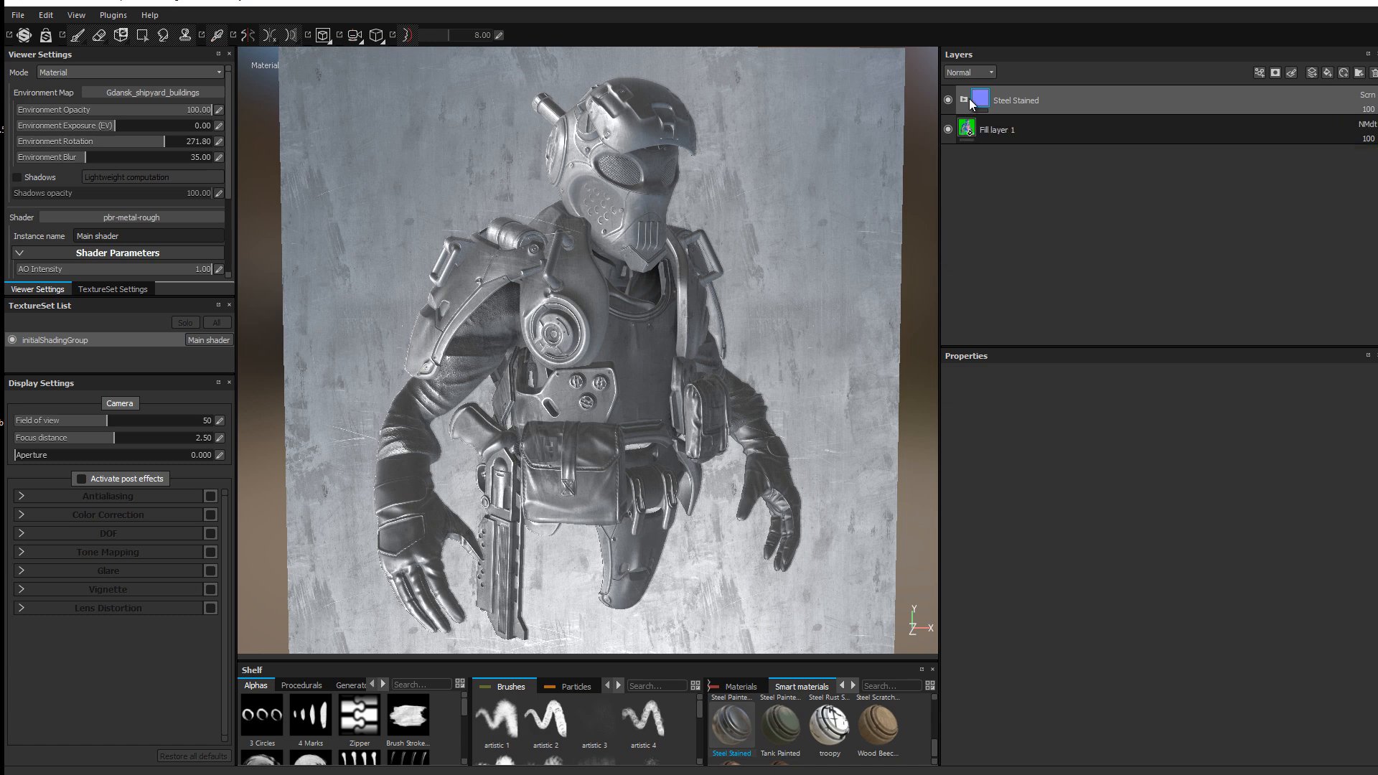
pyautogui.click(1276, 68)
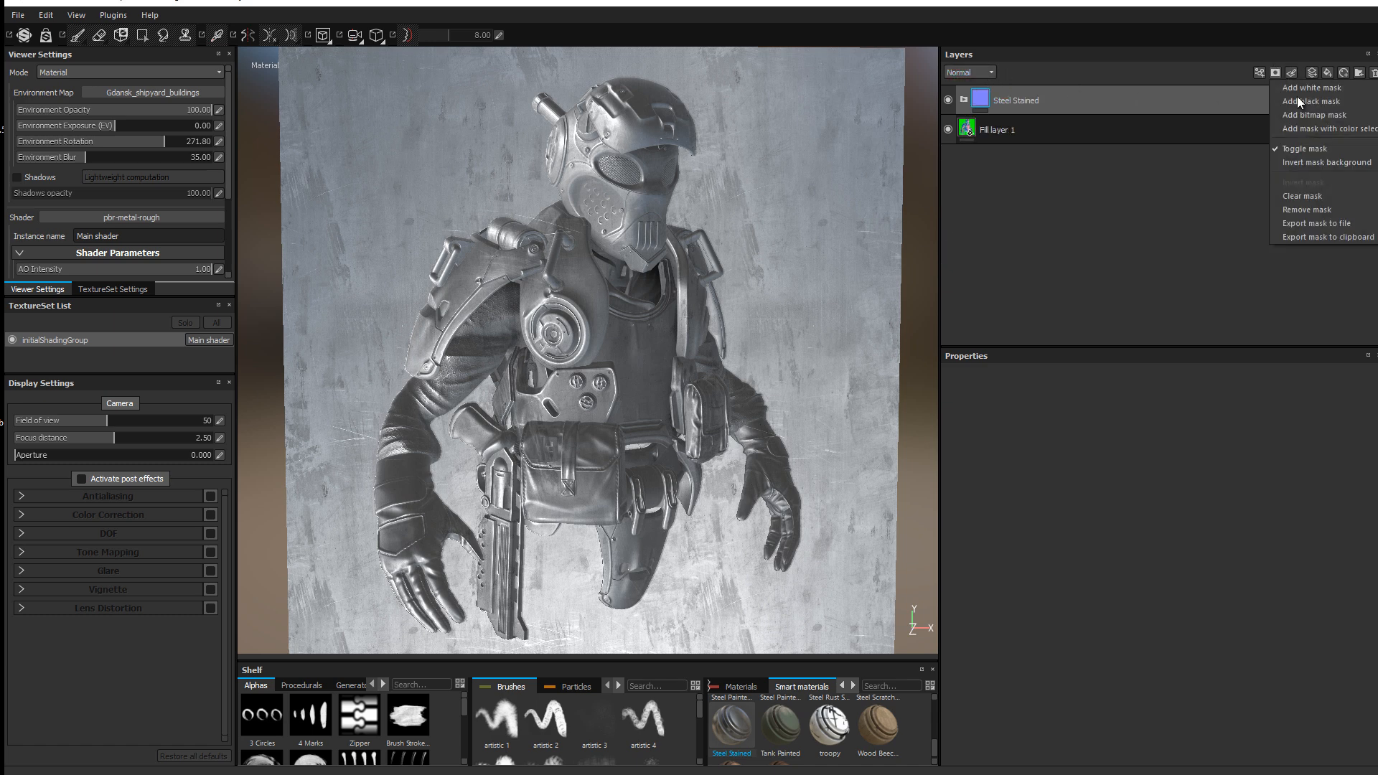
pyautogui.click(1328, 131)
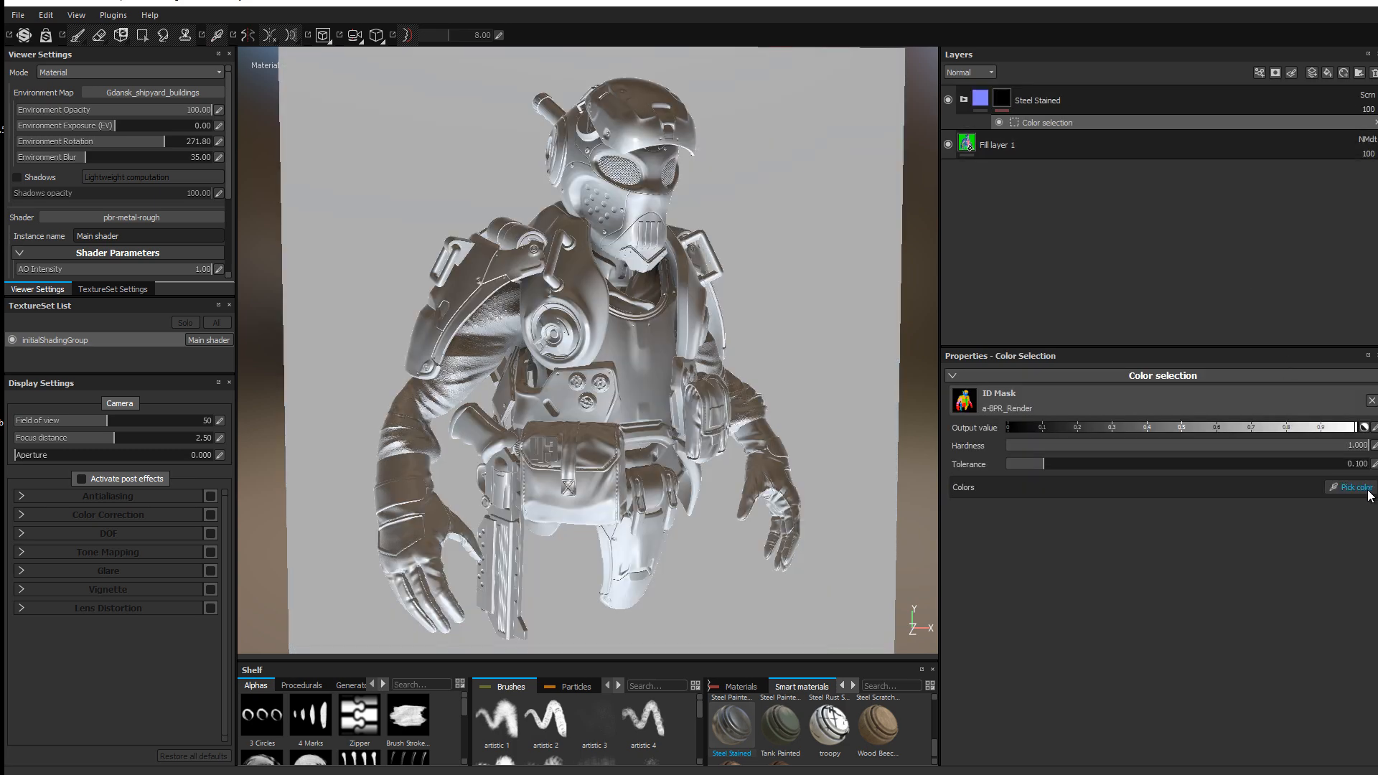
pyautogui.click(1351, 488)
pyautogui.click(623, 207)
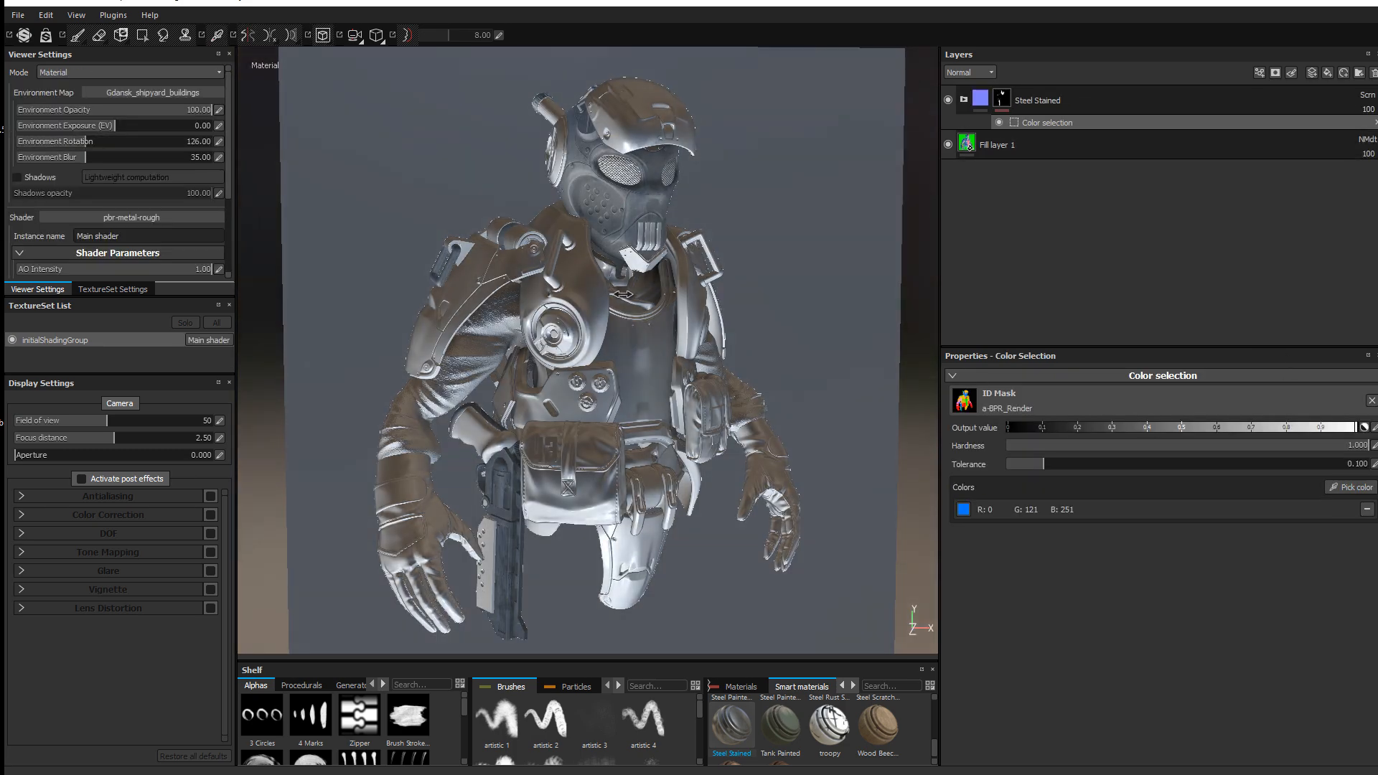
pyautogui.moveTo(623, 294)
pyautogui.keyDown('shift'); pyautogui.mouseDown(button='right')
pyautogui.moveTo(673, 313)
pyautogui.moveTo(602, 311)
pyautogui.mouseUp(button='right'); pyautogui.keyUp('shift')
# Step: Show the Base Color channel and add Tank Painted as a new top layer above Steel Stained
pyautogui.click(964, 73)
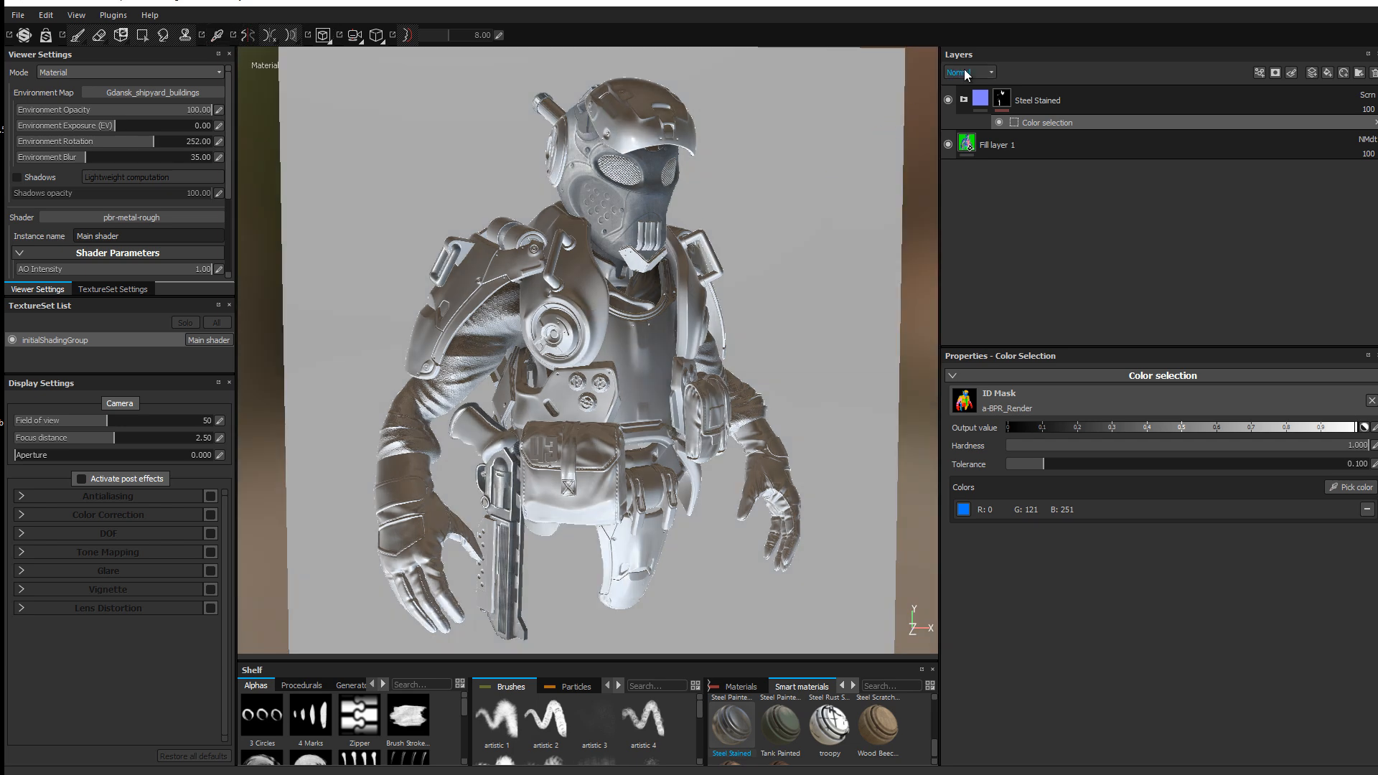
pyautogui.click(956, 86)
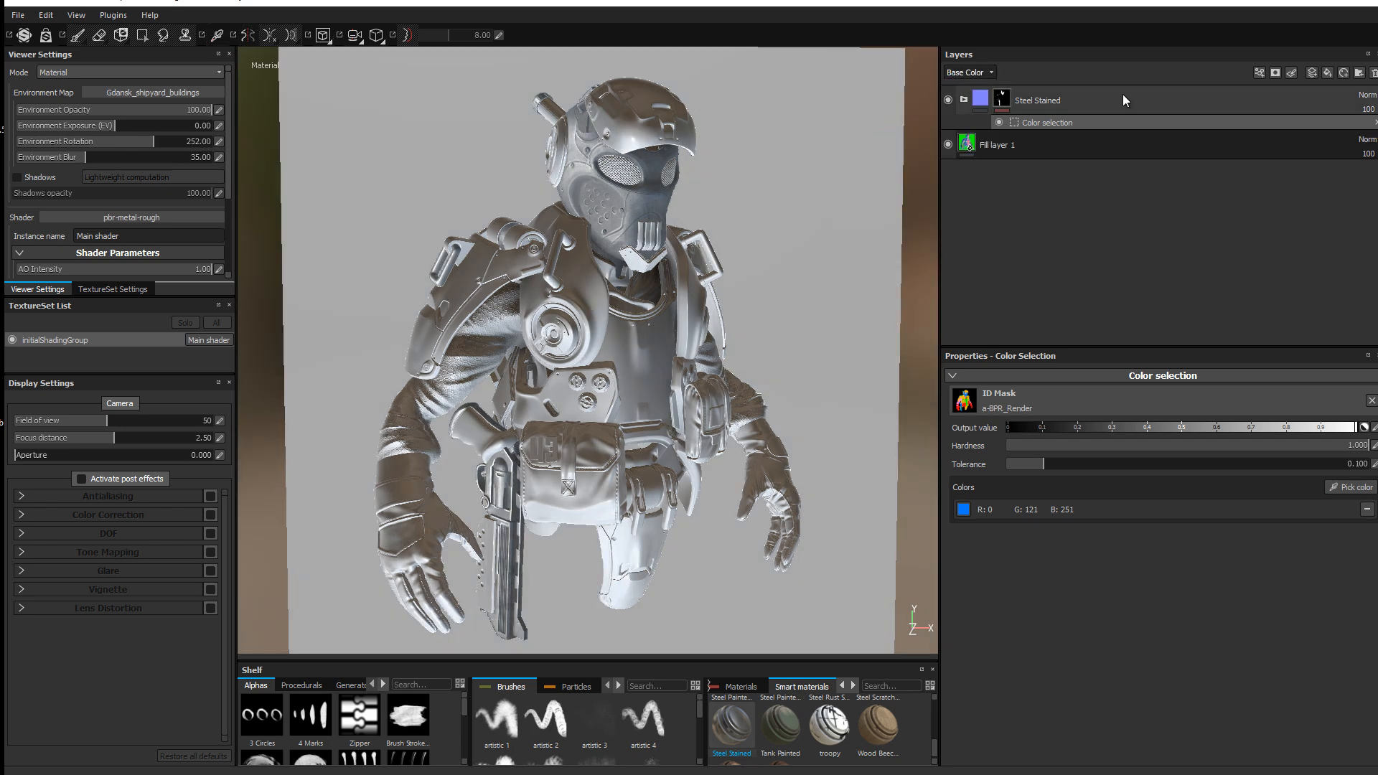
pyautogui.click(964, 100)
pyautogui.click(963, 100)
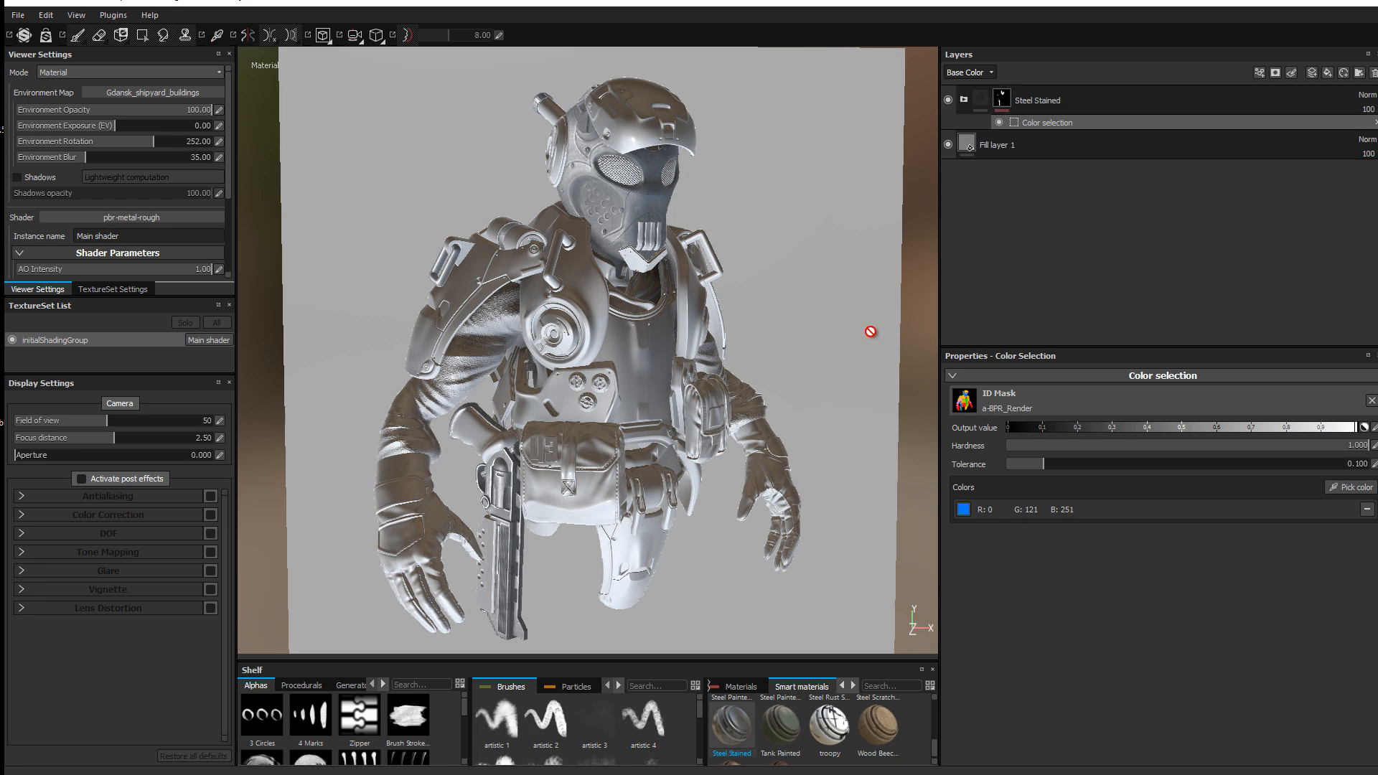
pyautogui.click(785, 727)
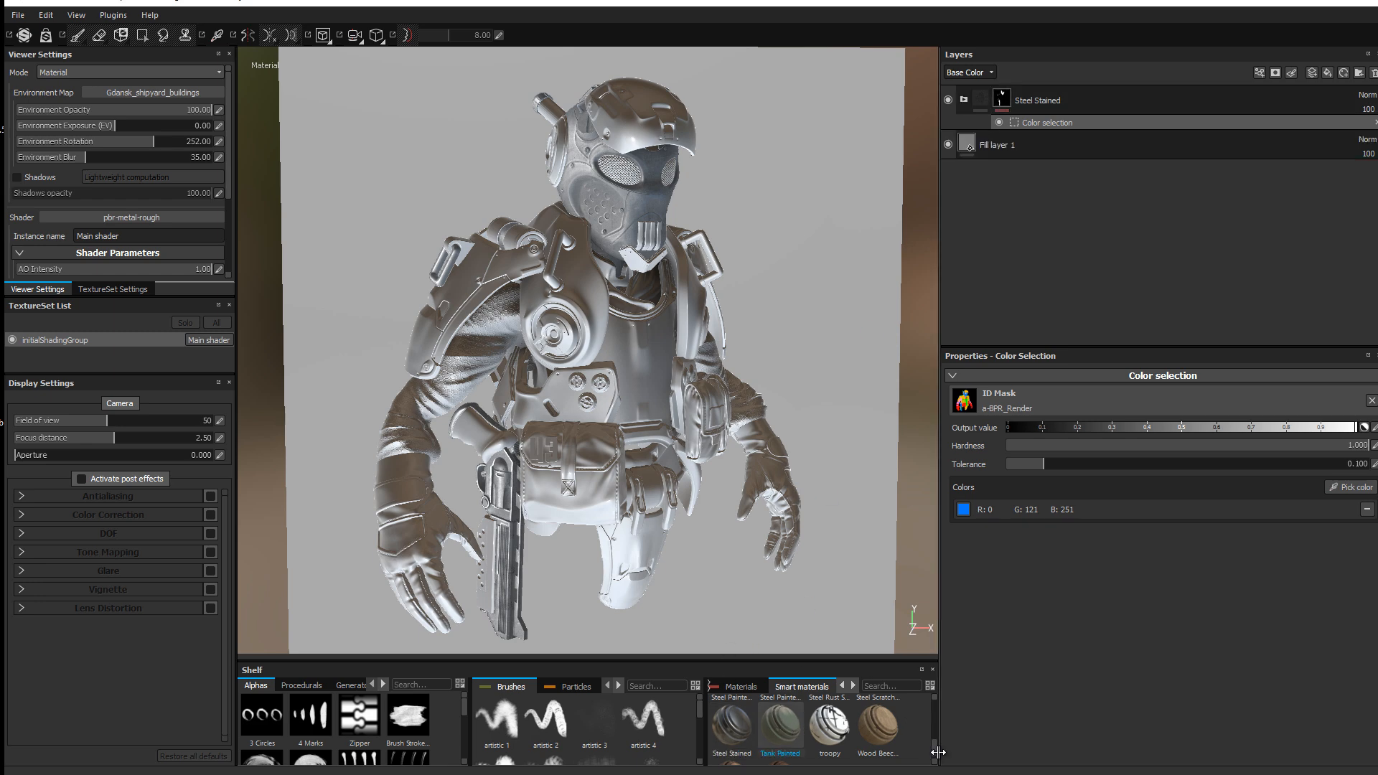
pyautogui.moveTo(934, 744); pyautogui.dragTo(932, 742)
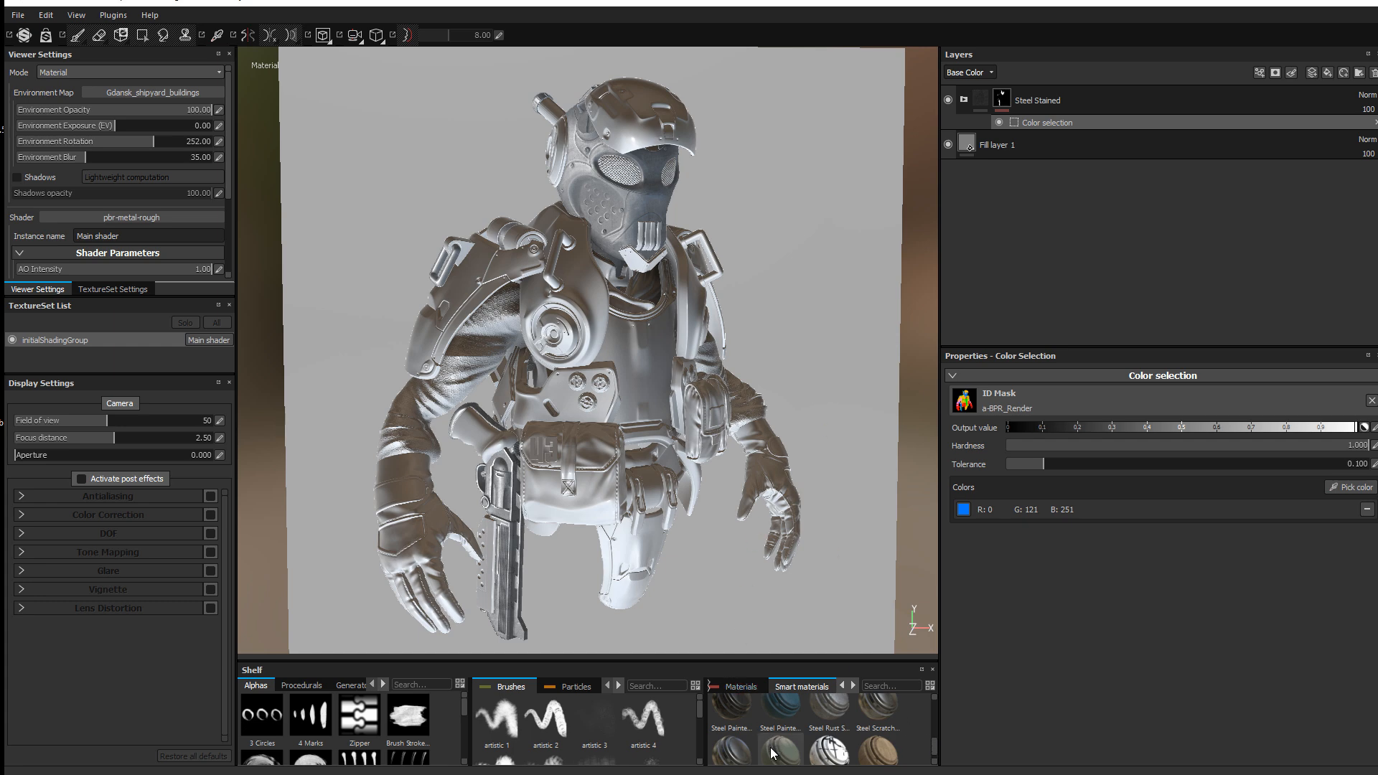
pyautogui.moveTo(762, 749)
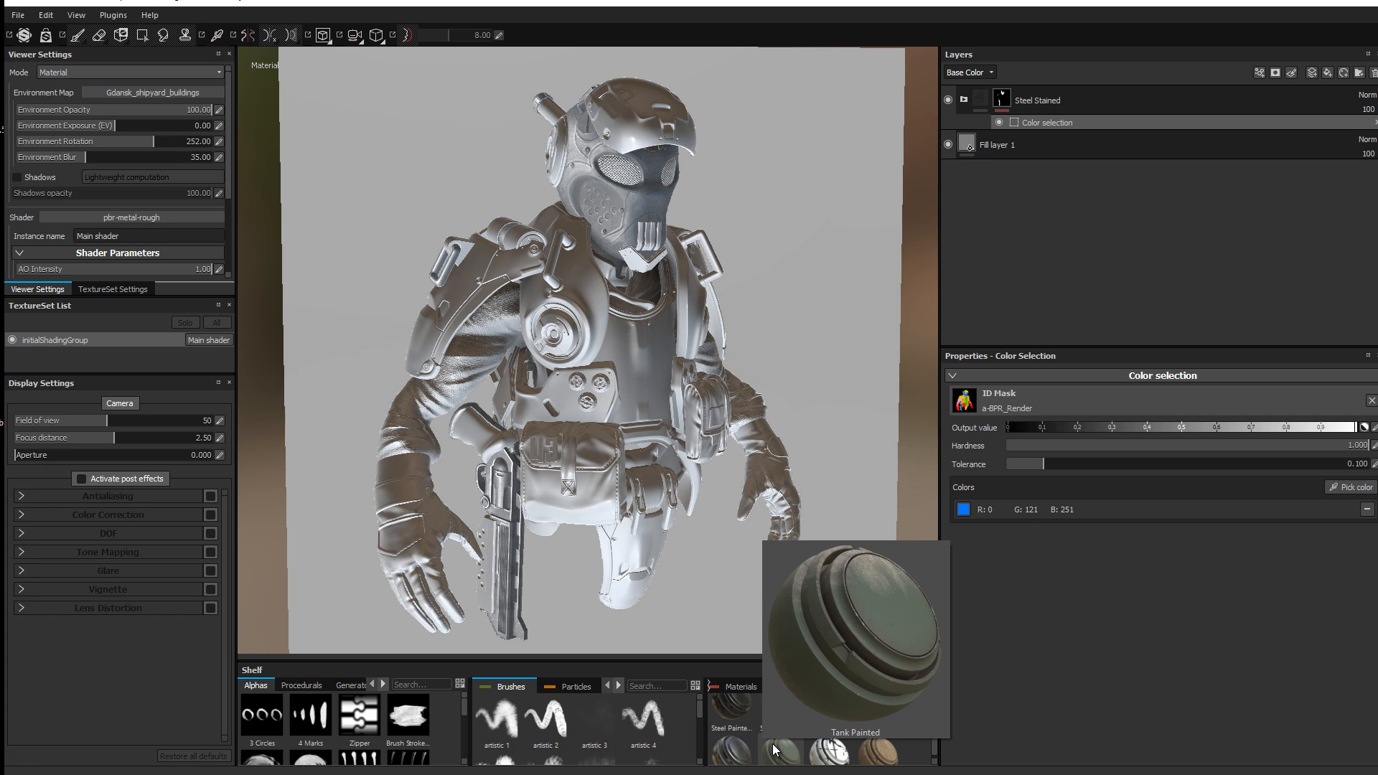
pyautogui.moveTo(774, 750)
pyautogui.mouseDown()
pyautogui.moveTo(1092, 221)
pyautogui.moveTo(1081, 87)
pyautogui.mouseUp()
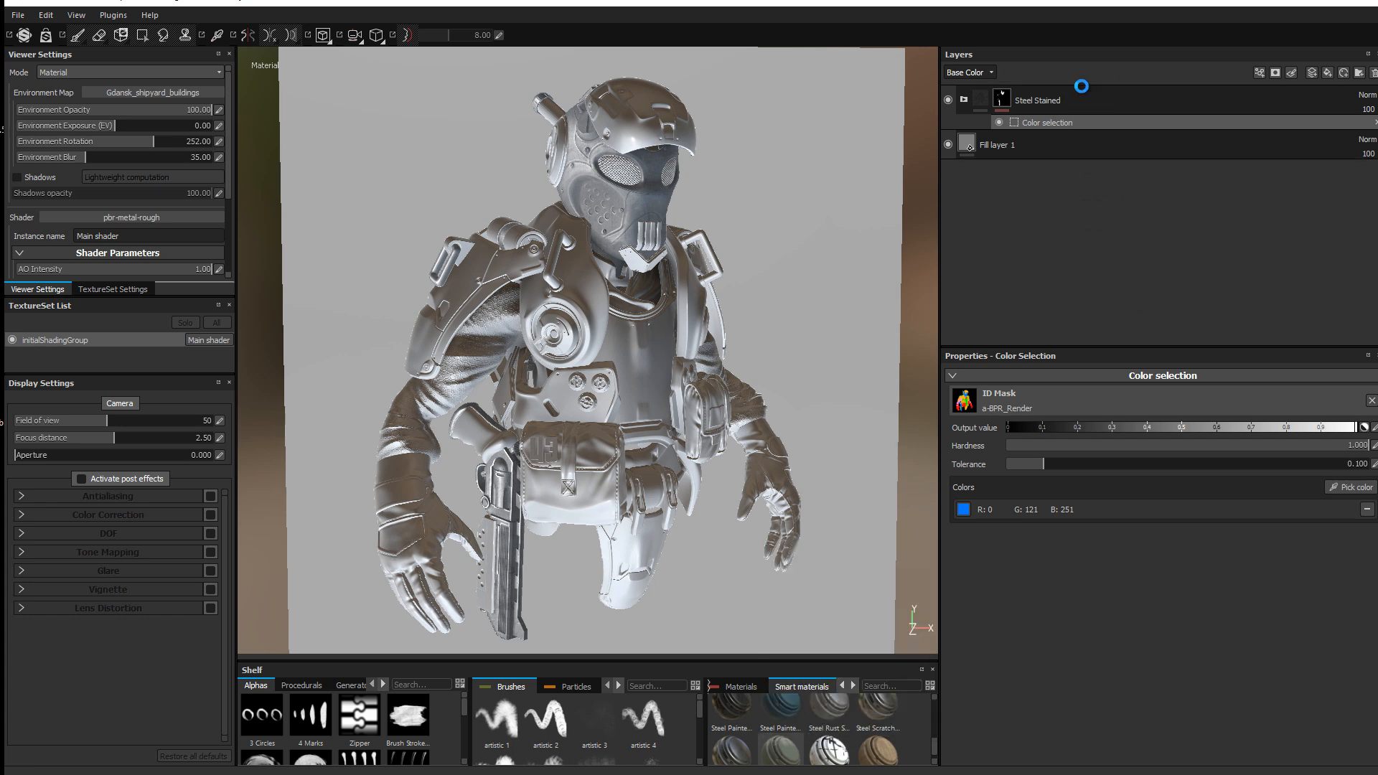
pyautogui.click(965, 100)
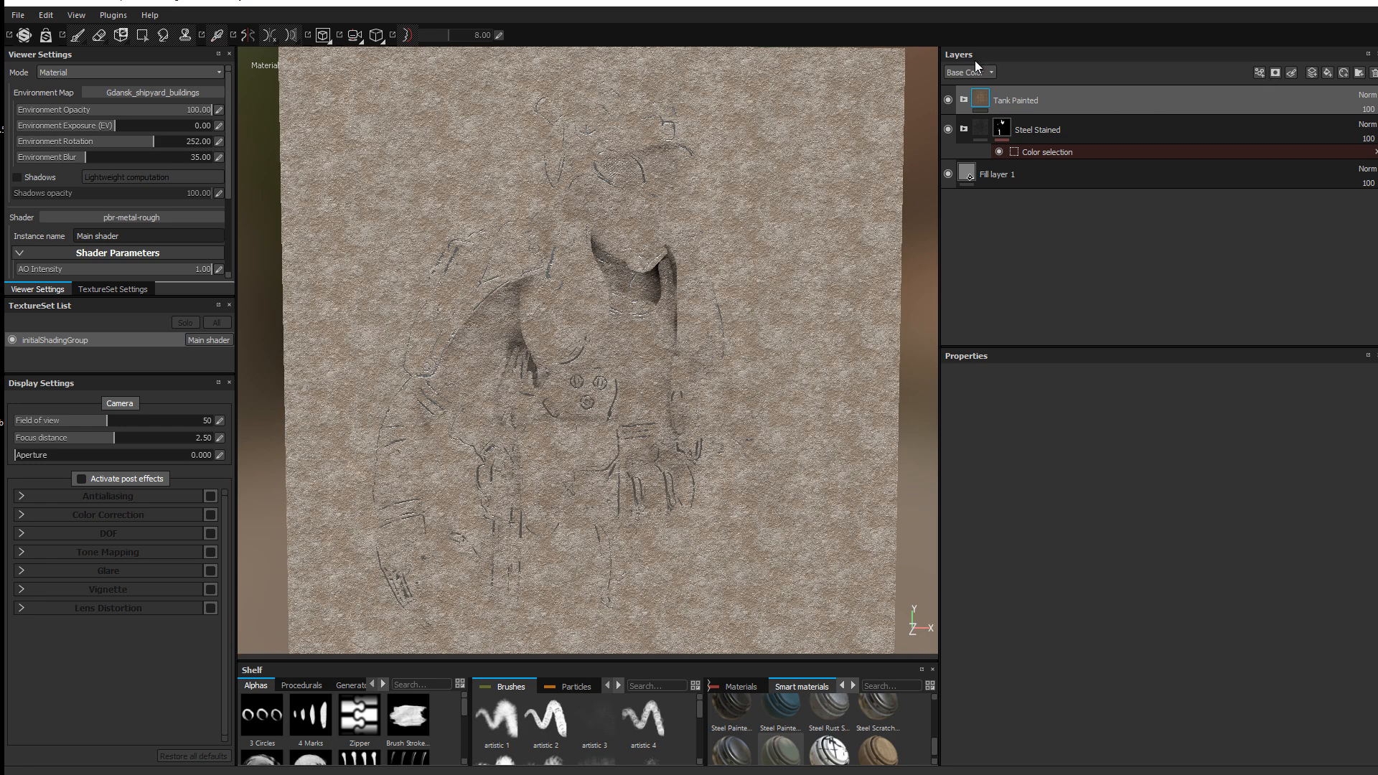
# Step: Set the Tank Painted layer to Screen blend mode
pyautogui.click(970, 72)
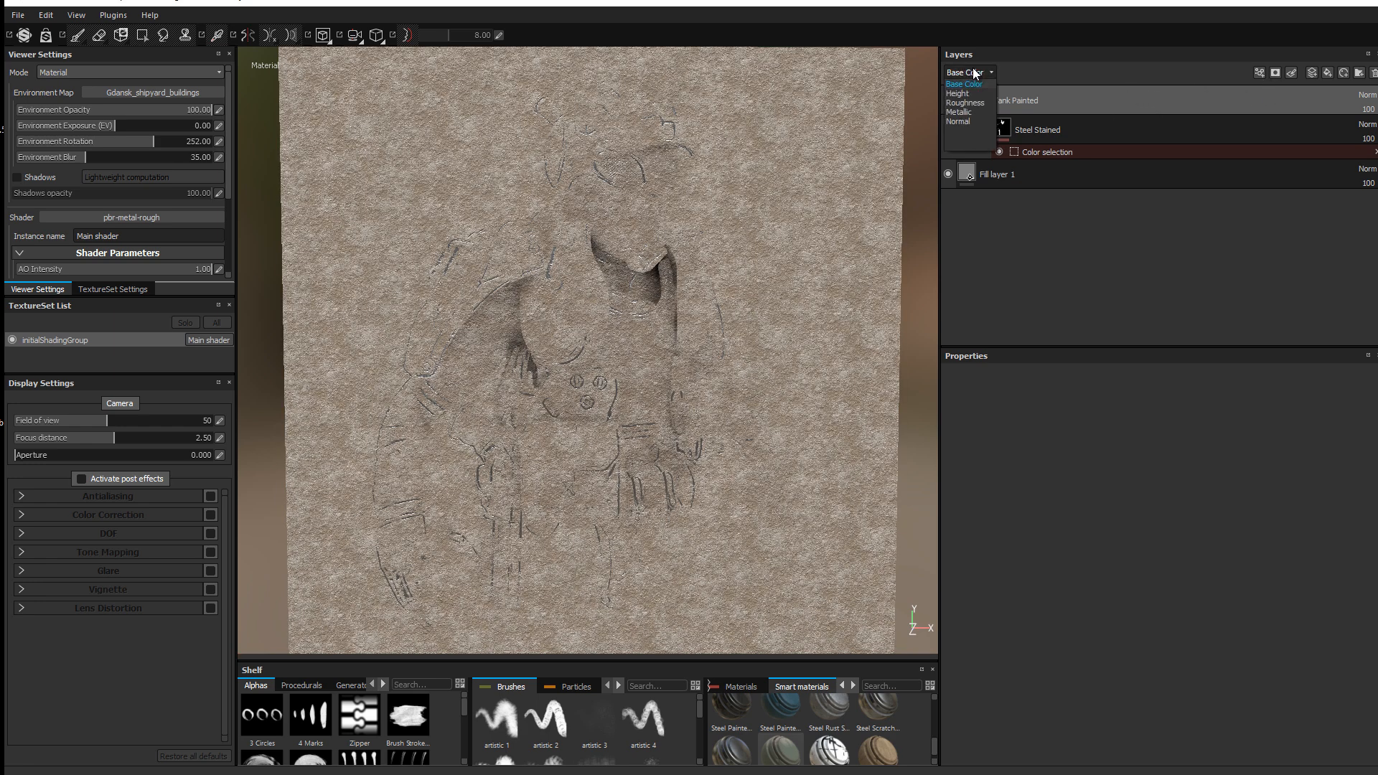
pyautogui.click(959, 122)
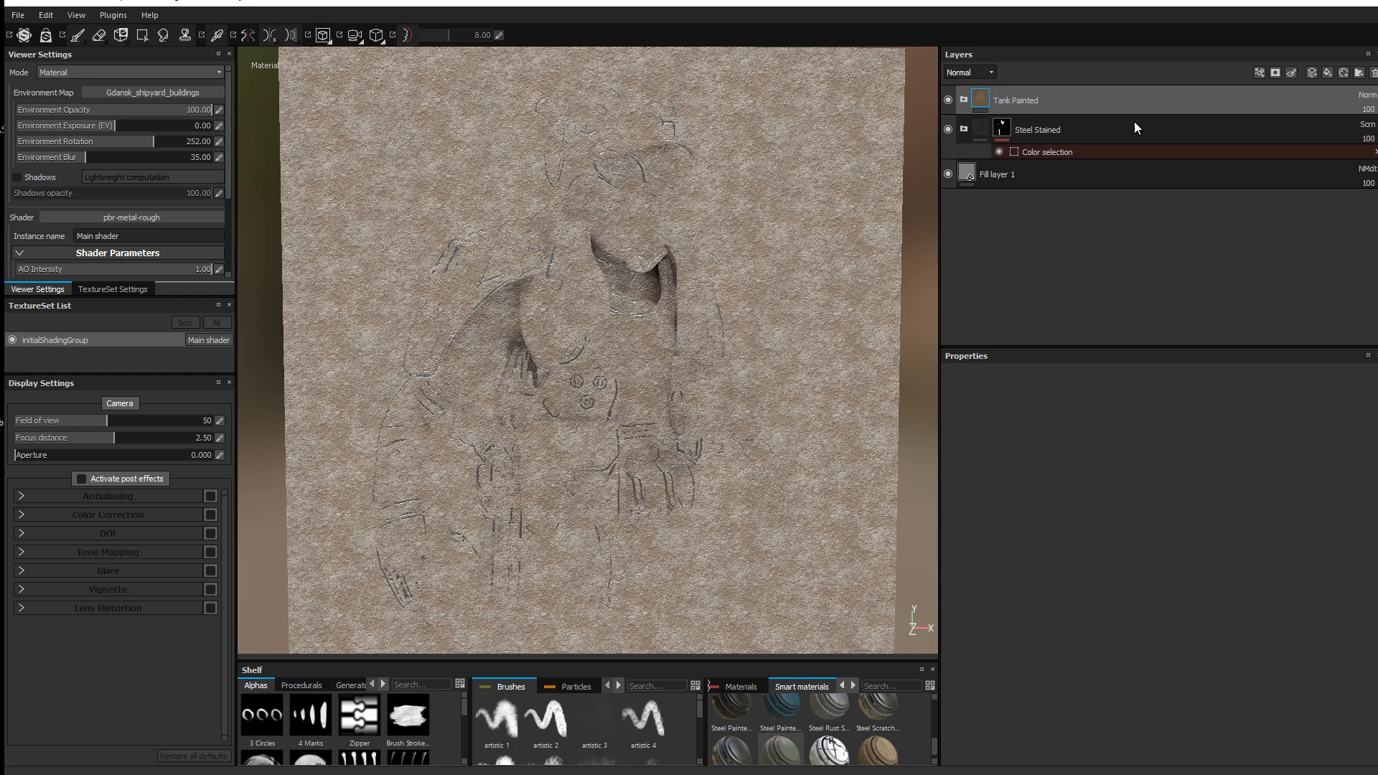
pyautogui.click(1366, 95)
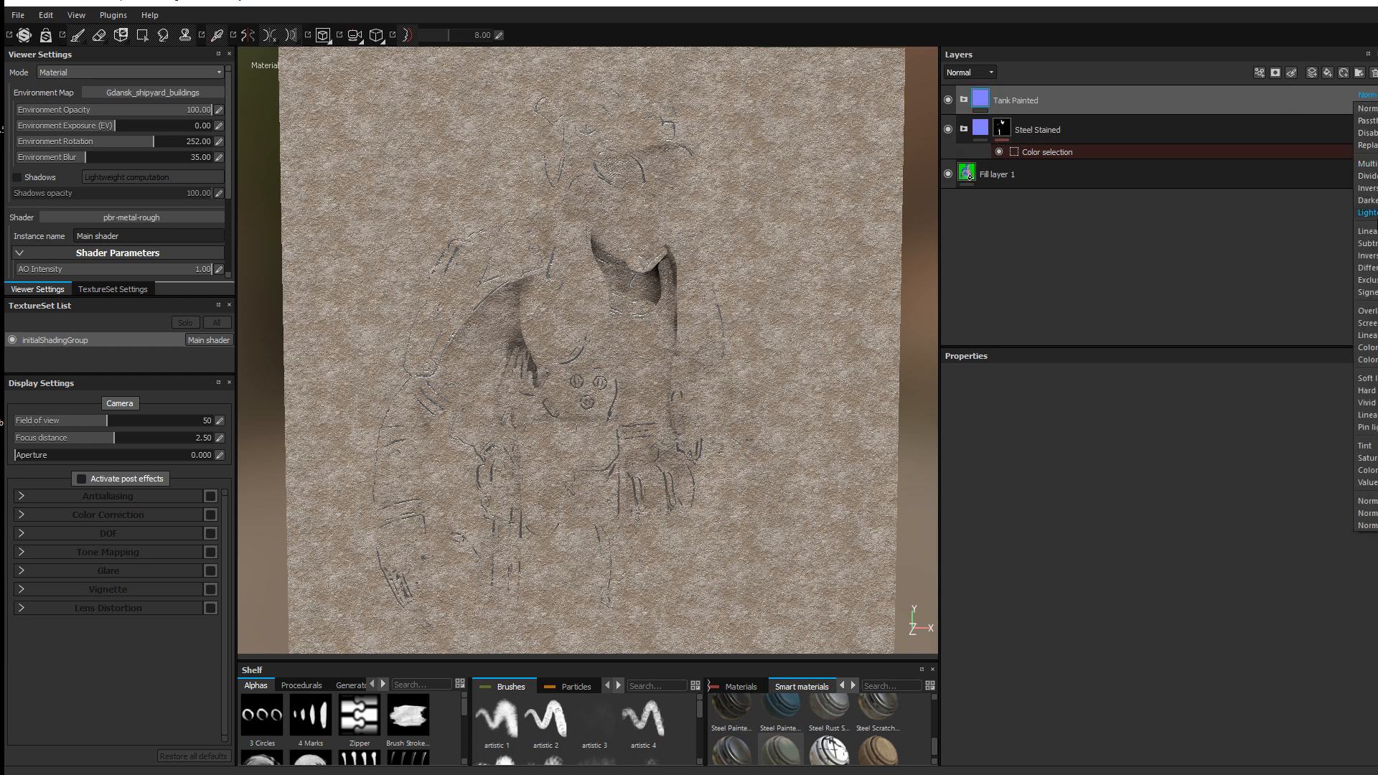
pyautogui.click(1367, 323)
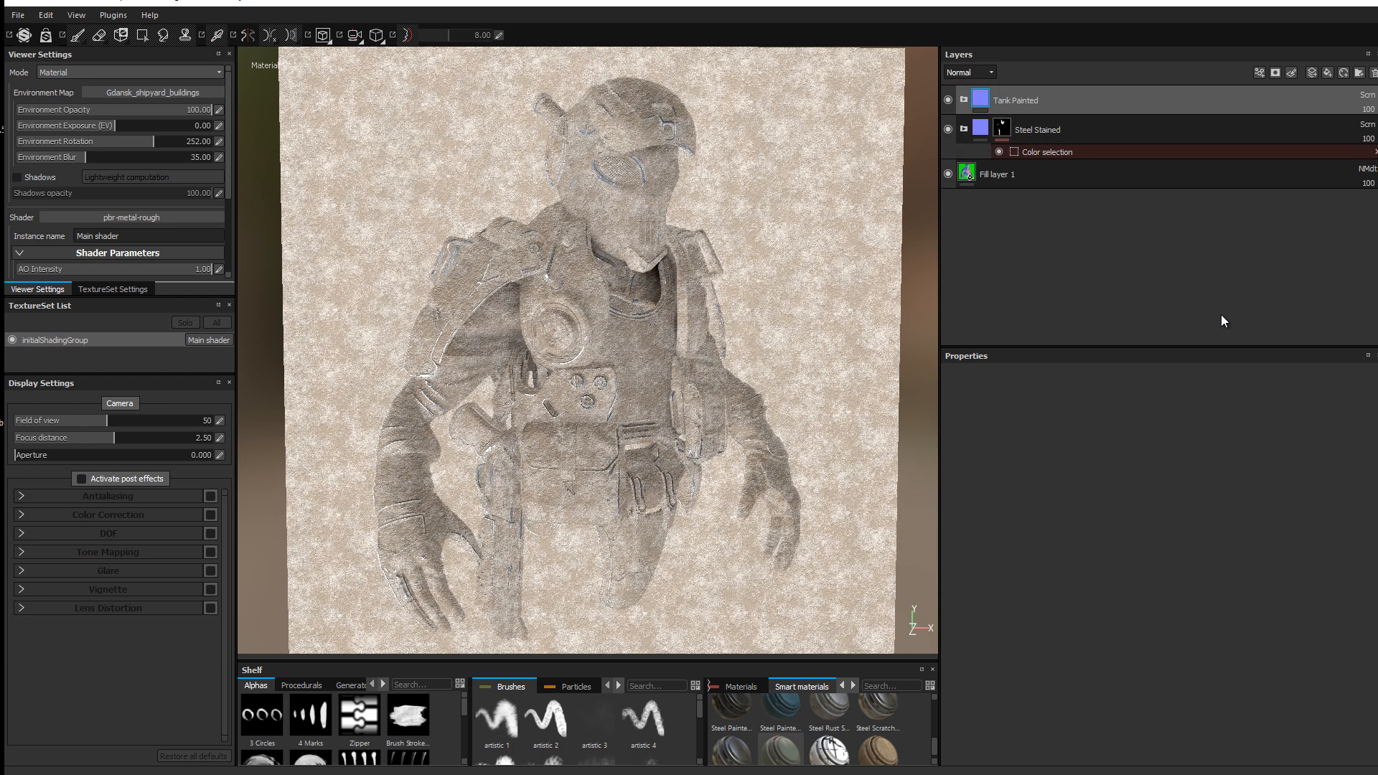
# Step: Lower the Dust fill layer's UV scale from 6 to about 1.481
pyautogui.click(964, 99)
pyautogui.click(968, 74)
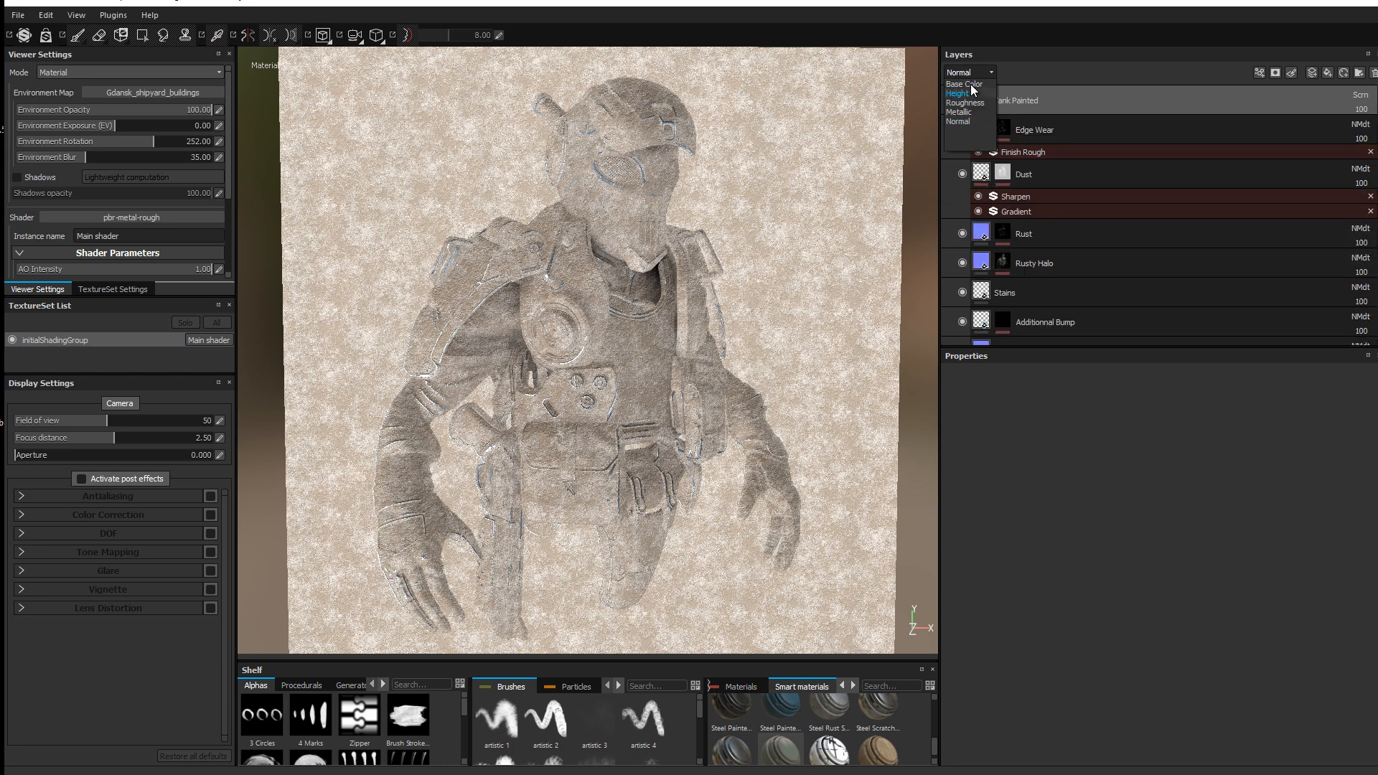
pyautogui.click(964, 84)
pyautogui.scroll(-3, 1003, 217)
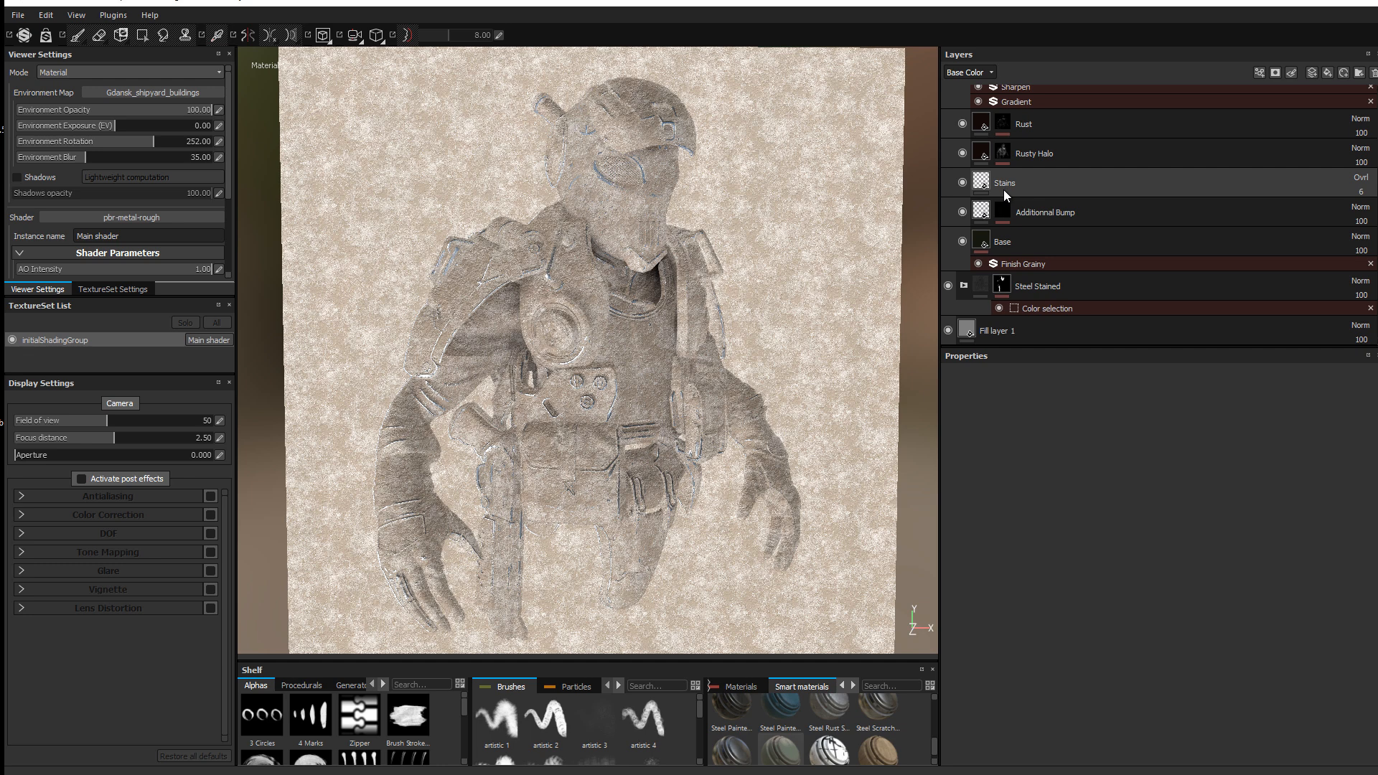
pyautogui.click(981, 241)
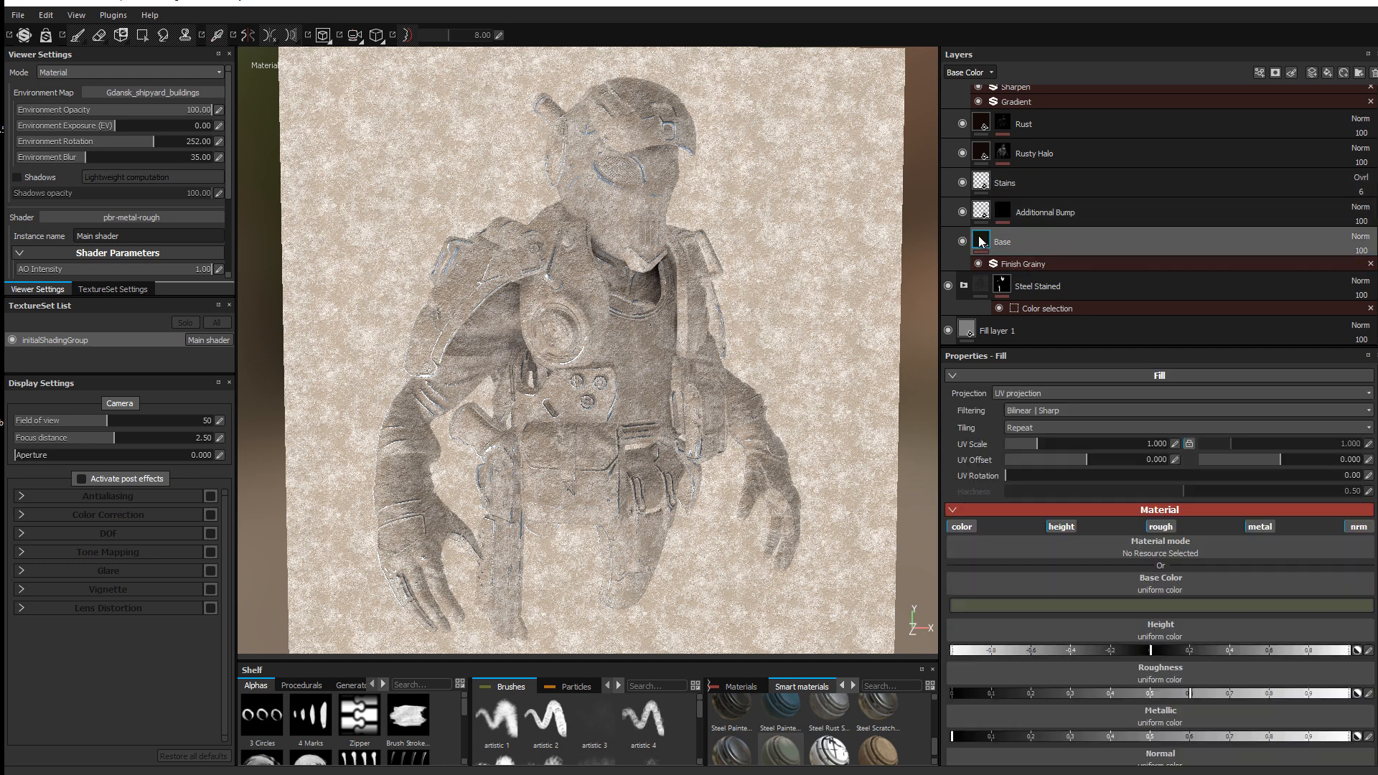
pyautogui.scroll(3, 980, 238)
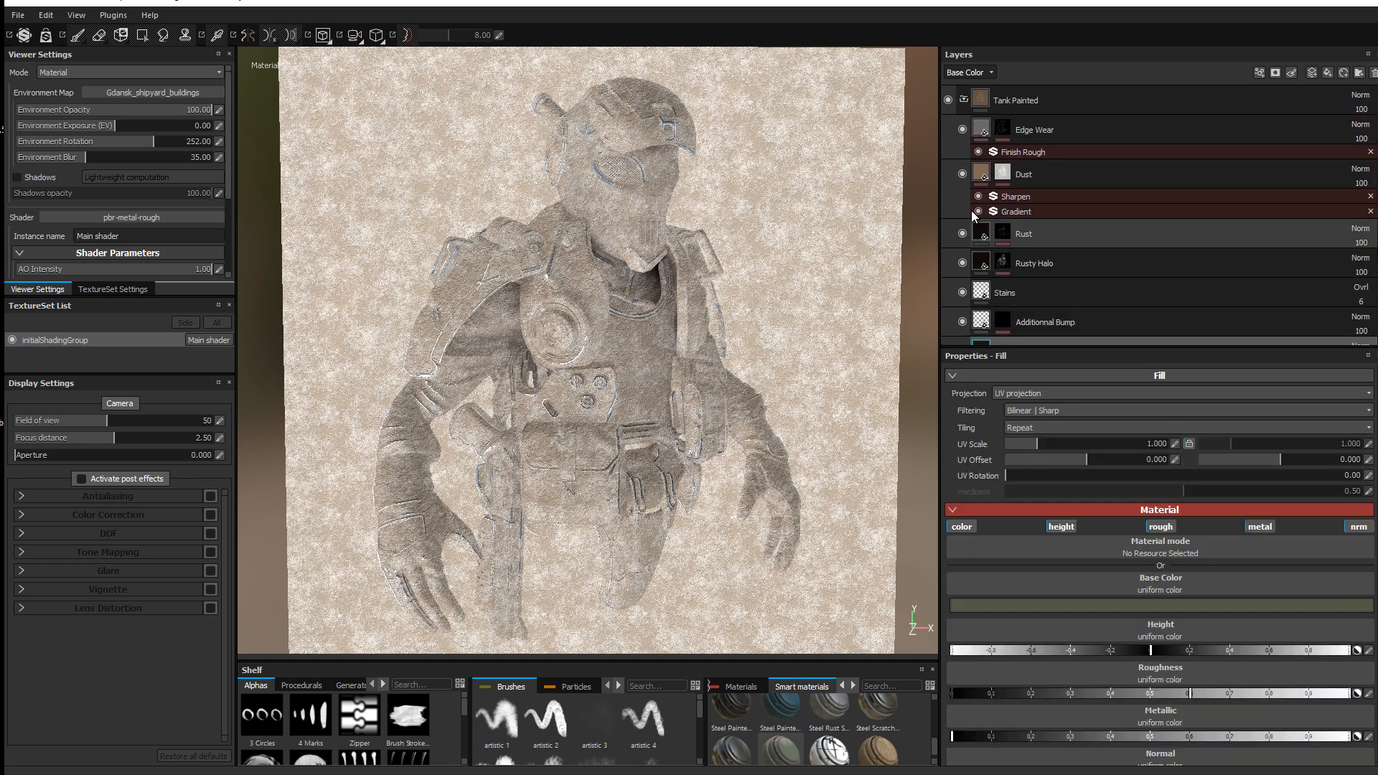
pyautogui.click(988, 175)
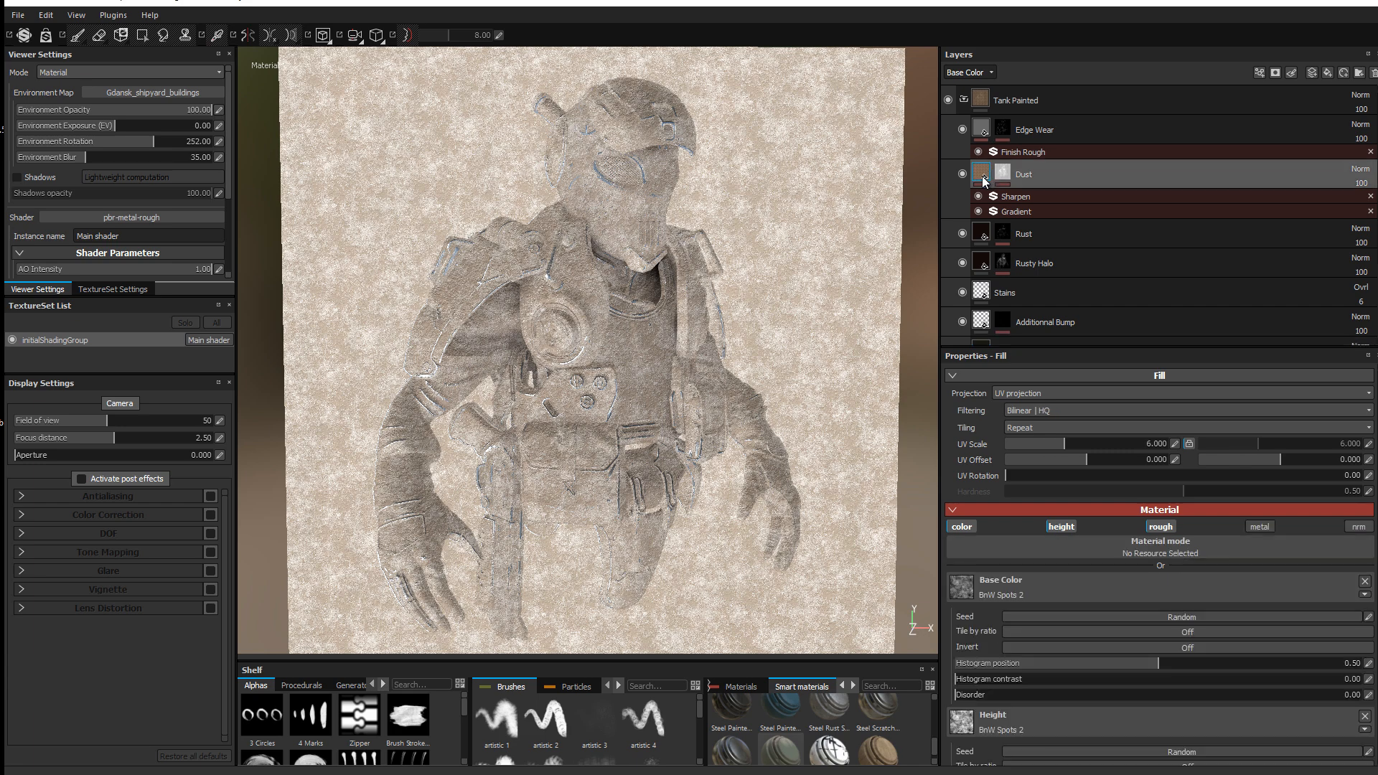
pyautogui.moveTo(1061, 442); pyautogui.dragTo(1042, 441)
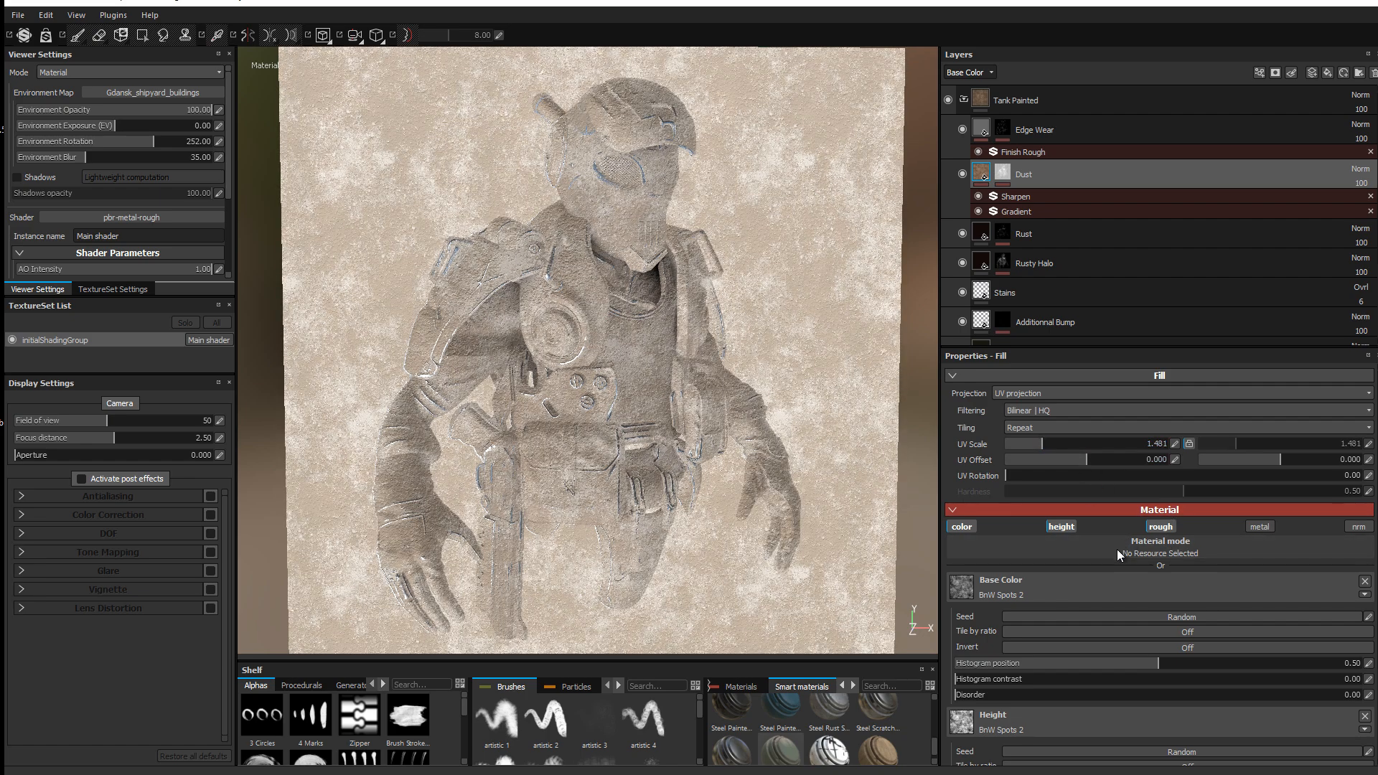
pyautogui.scroll(-3, 1117, 549)
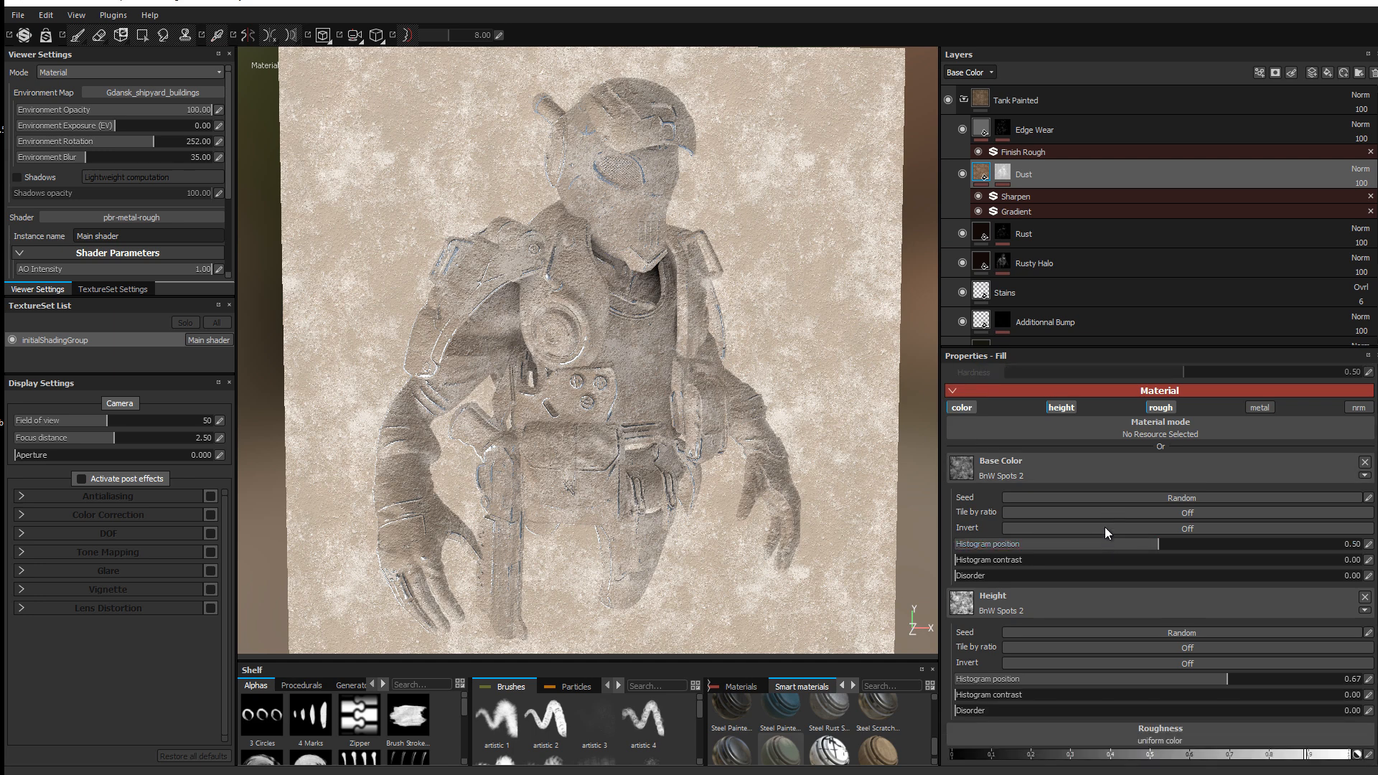
# Step: Replace the Dust mask generator with MG Dirt at Dirt Level 0.52 and Dirt Contrast 0.37
pyautogui.click(962, 174)
pyautogui.click(962, 174)
pyautogui.click(1003, 174)
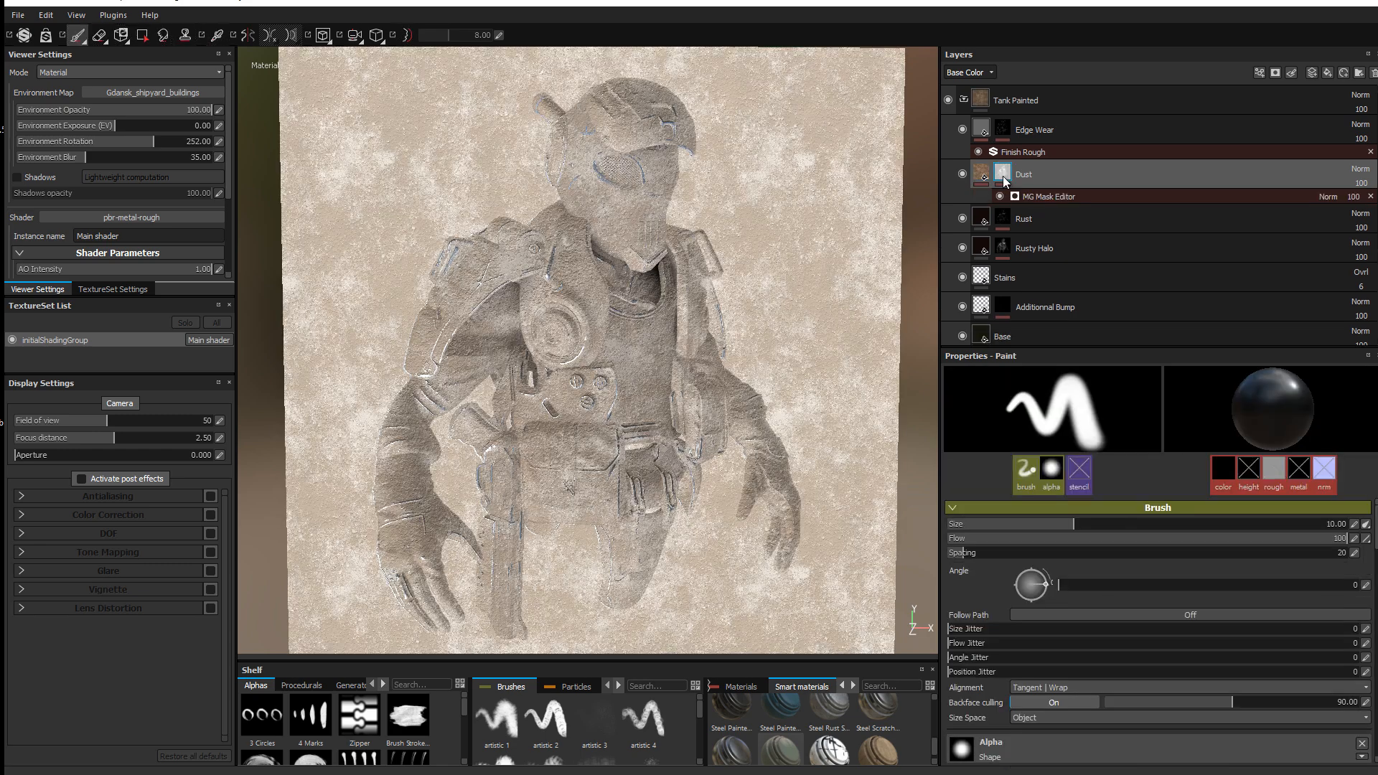
pyautogui.click(1080, 195)
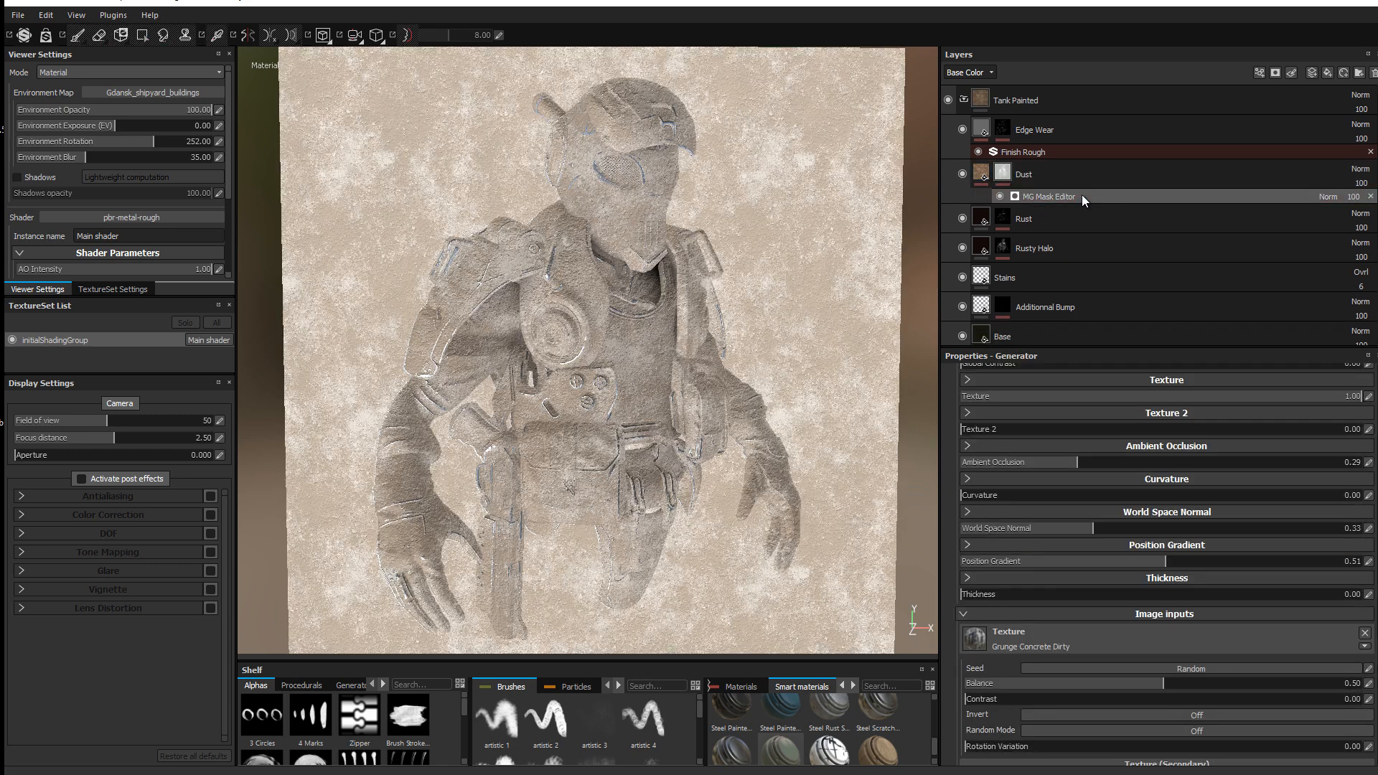
pyautogui.click(1002, 174)
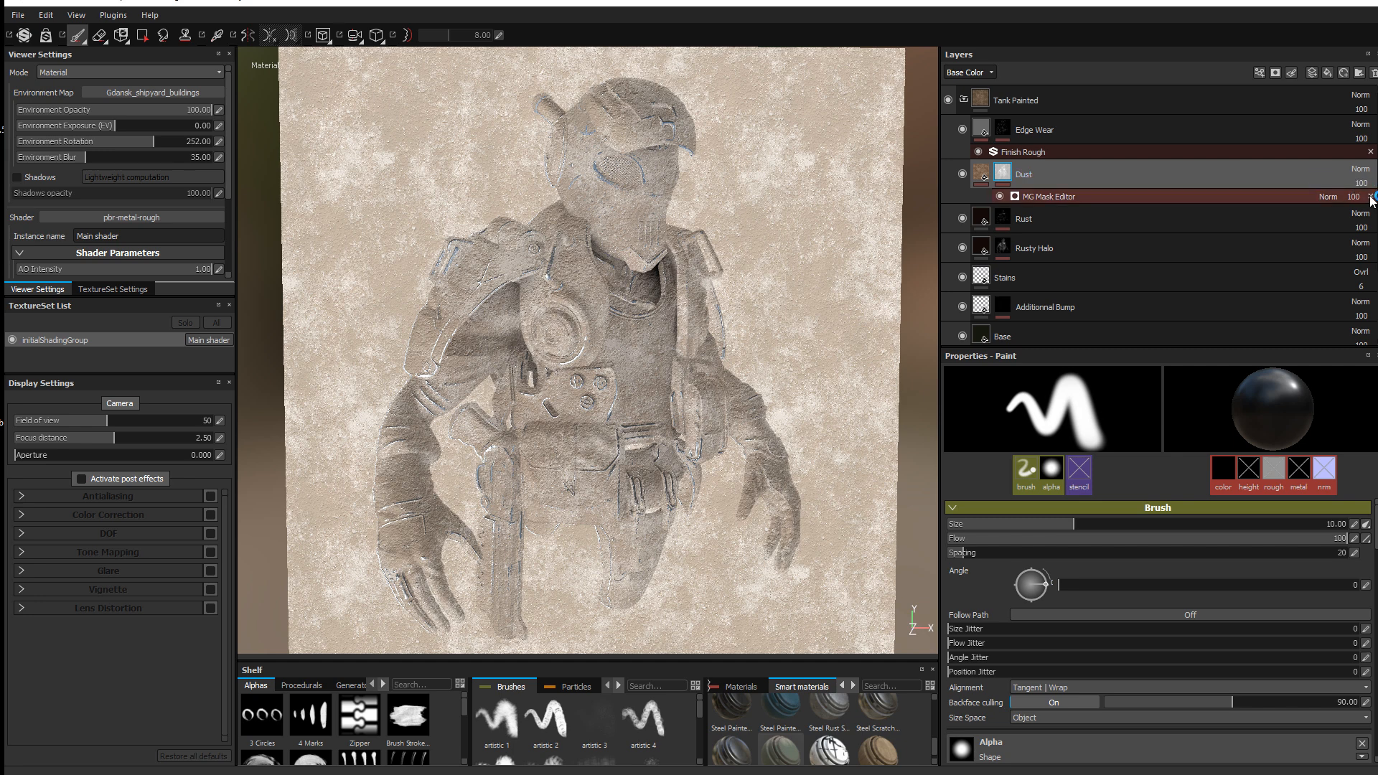
pyautogui.click(1062, 196)
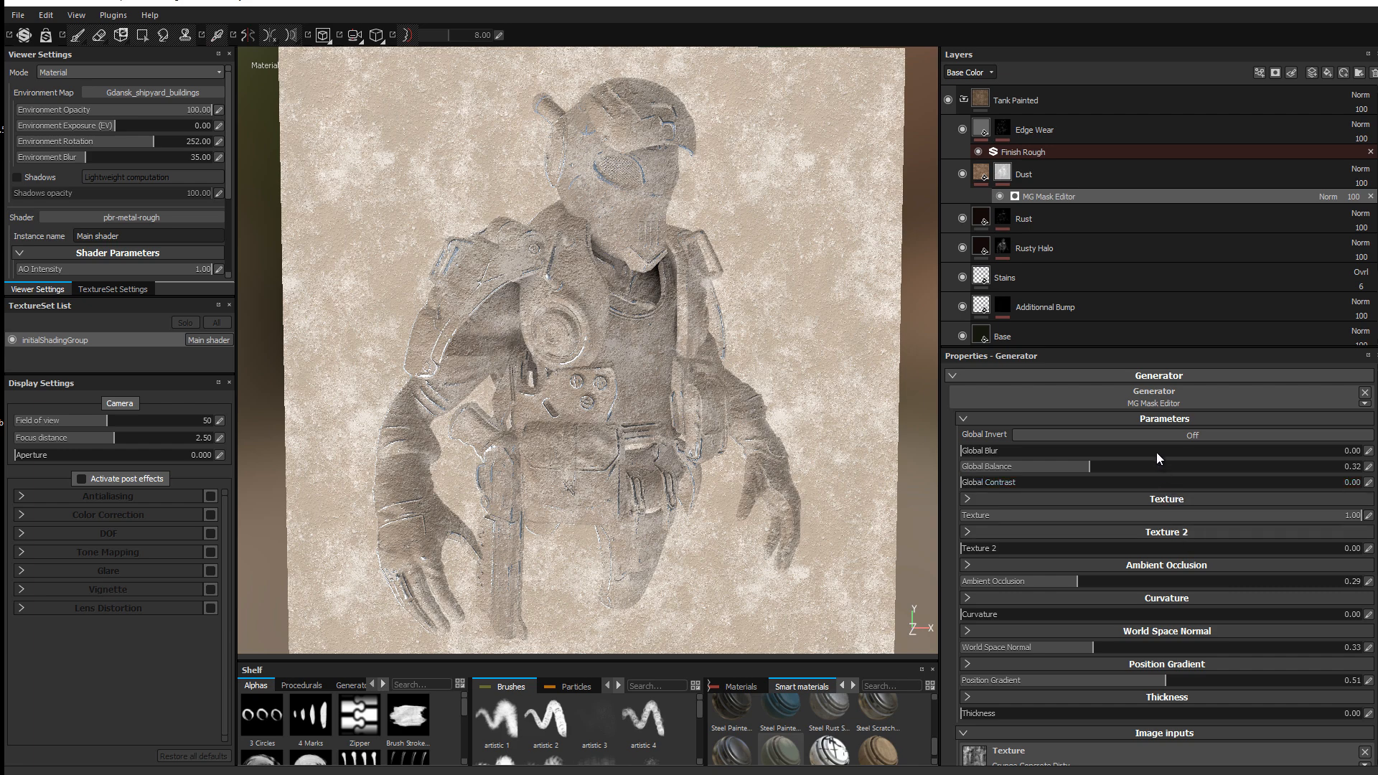
pyautogui.click(1164, 401)
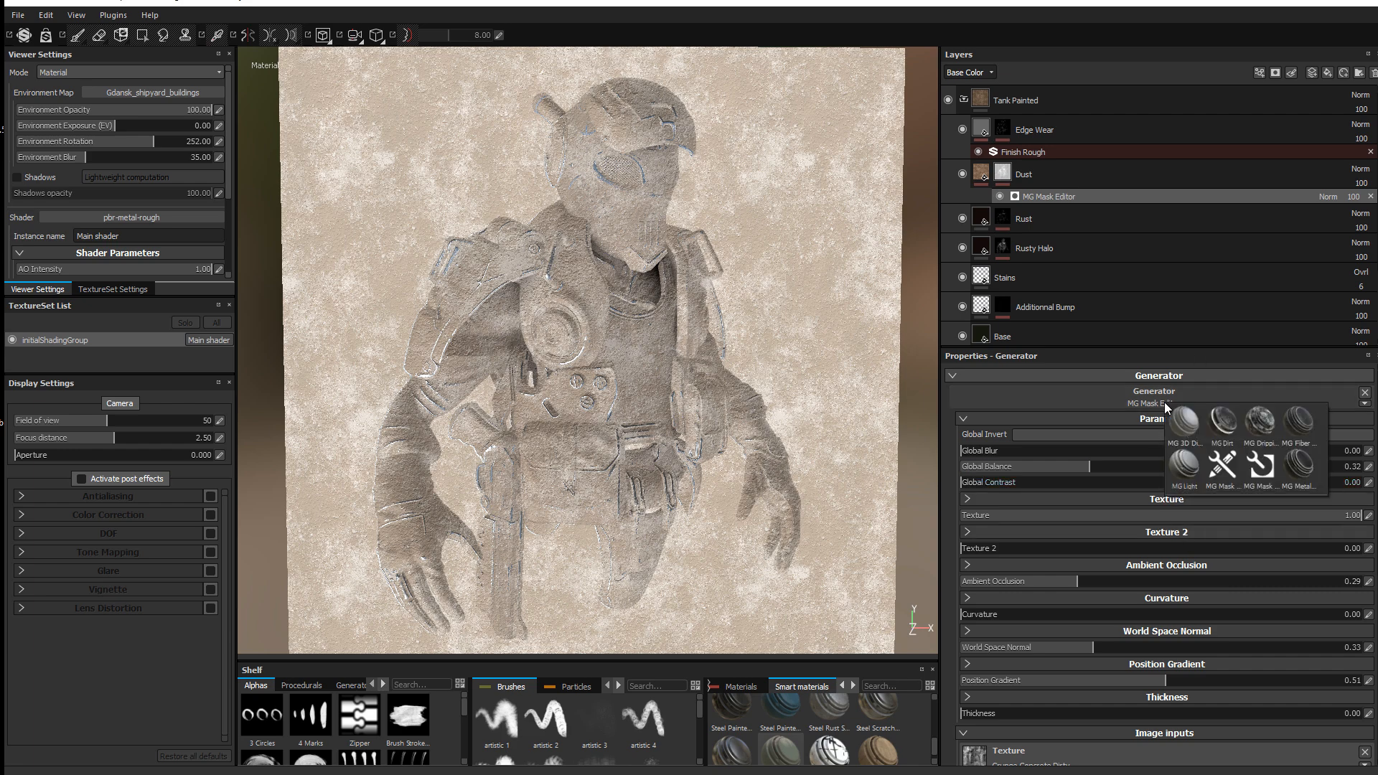
pyautogui.click(1230, 414)
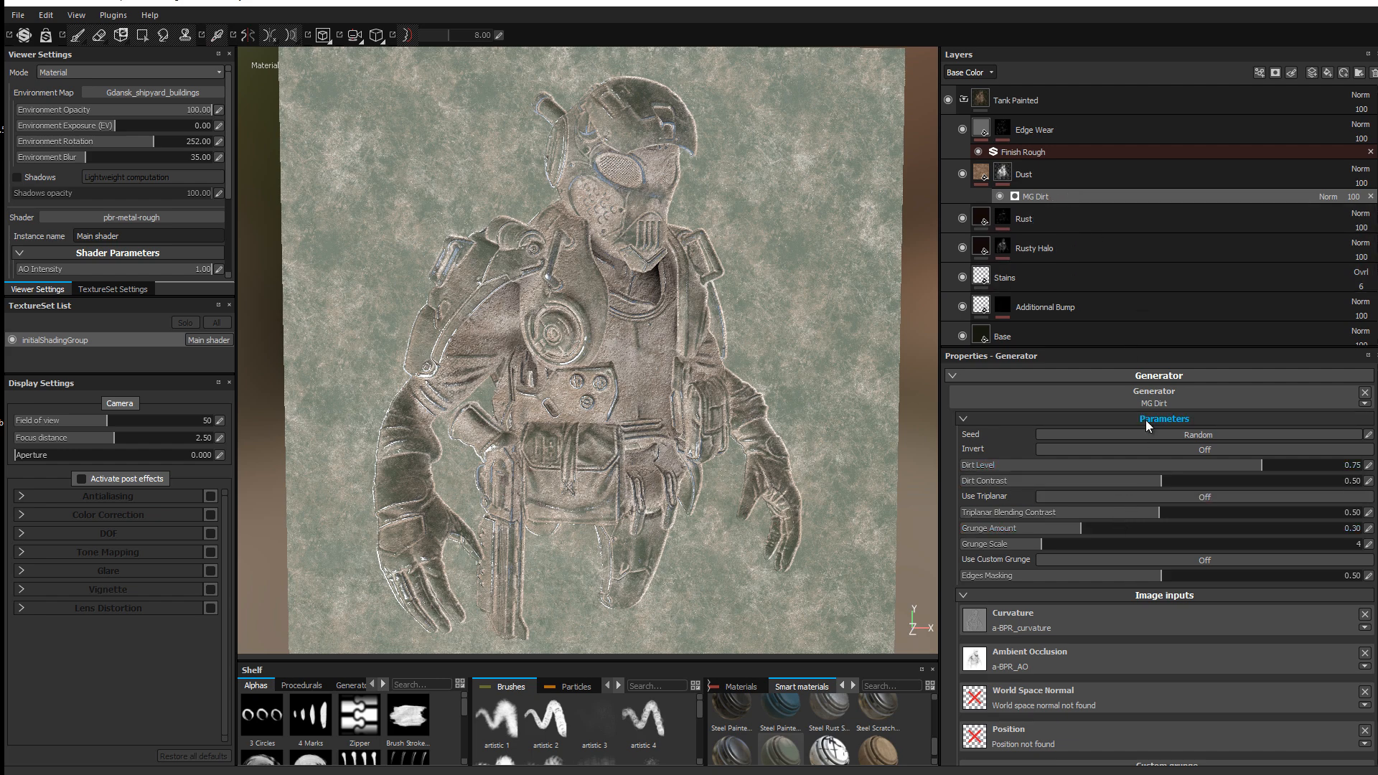
pyautogui.moveTo(1208, 463); pyautogui.dragTo(1161, 465)
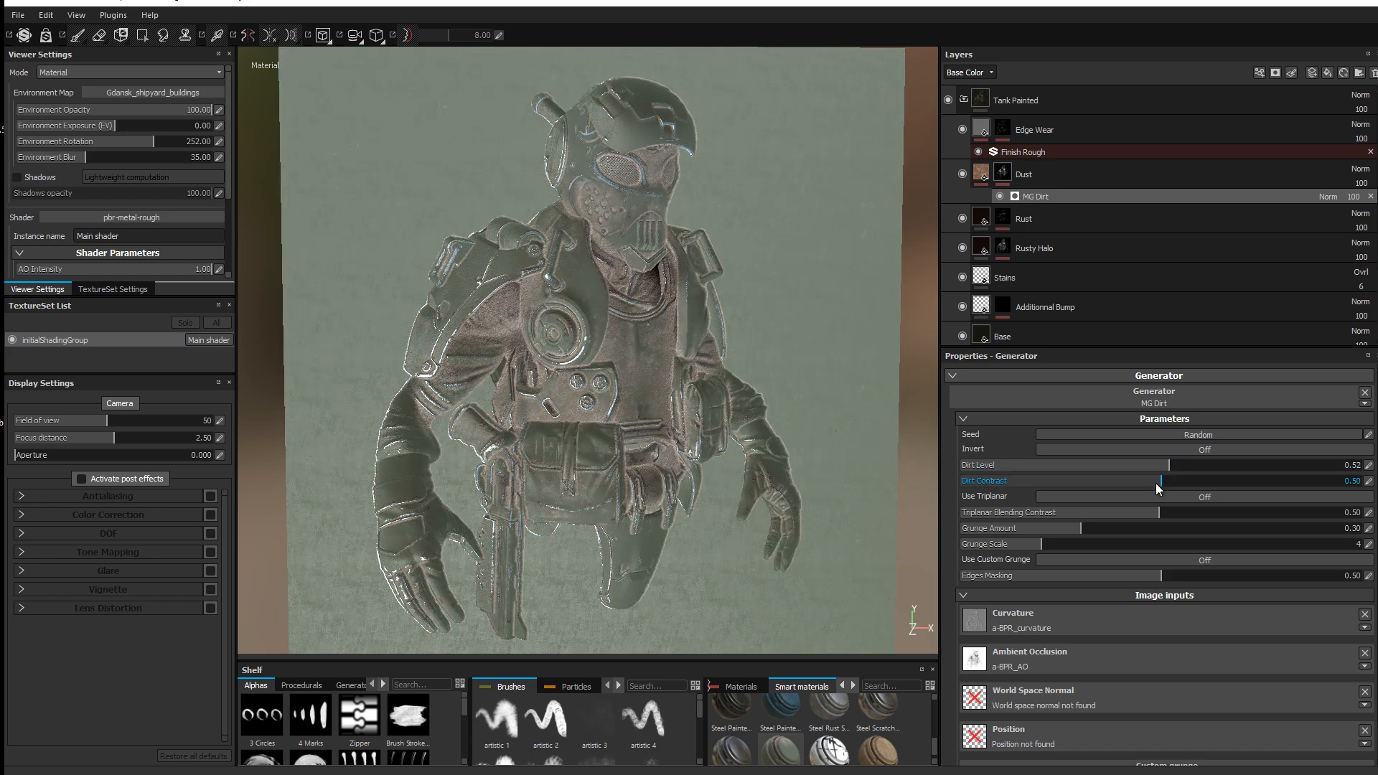
pyautogui.moveTo(1237, 487); pyautogui.dragTo(1095, 482)
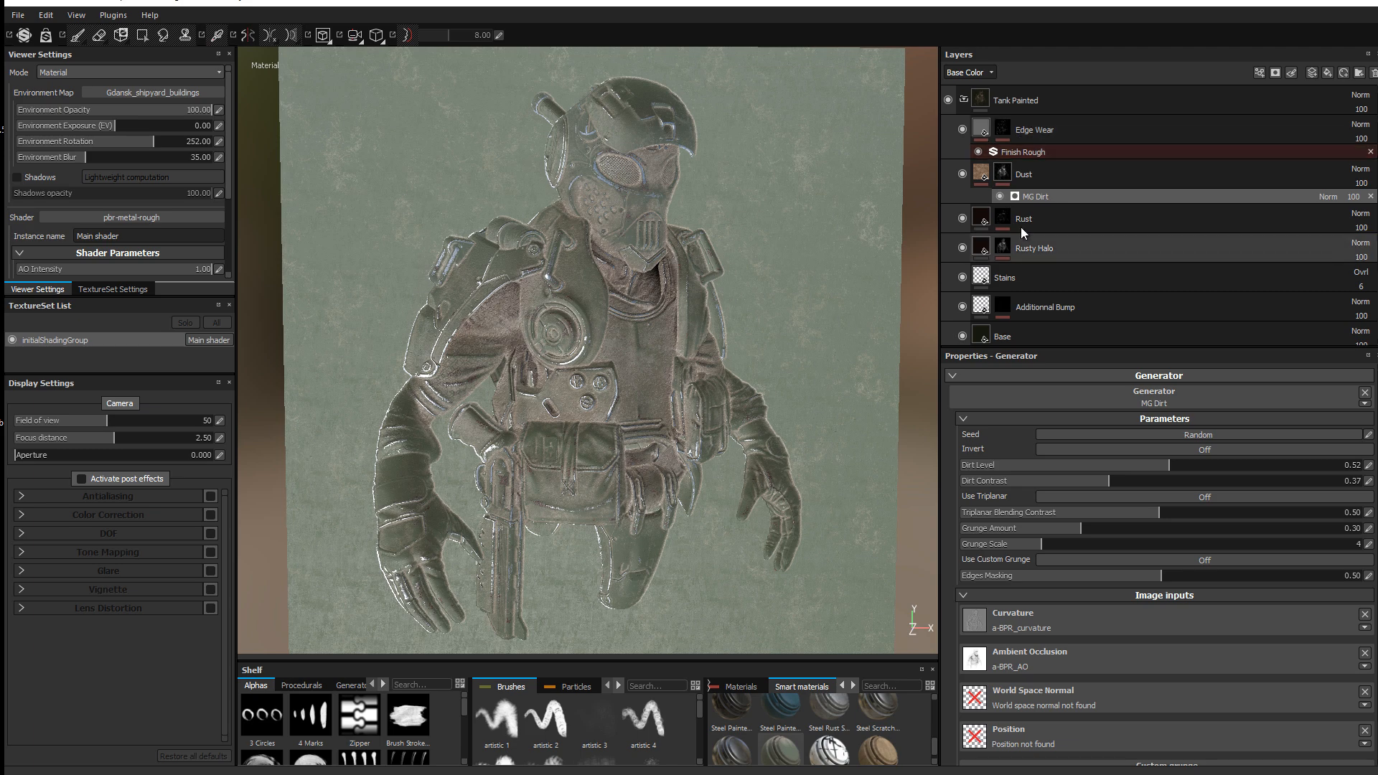
pyautogui.scroll(-2, 1007, 192)
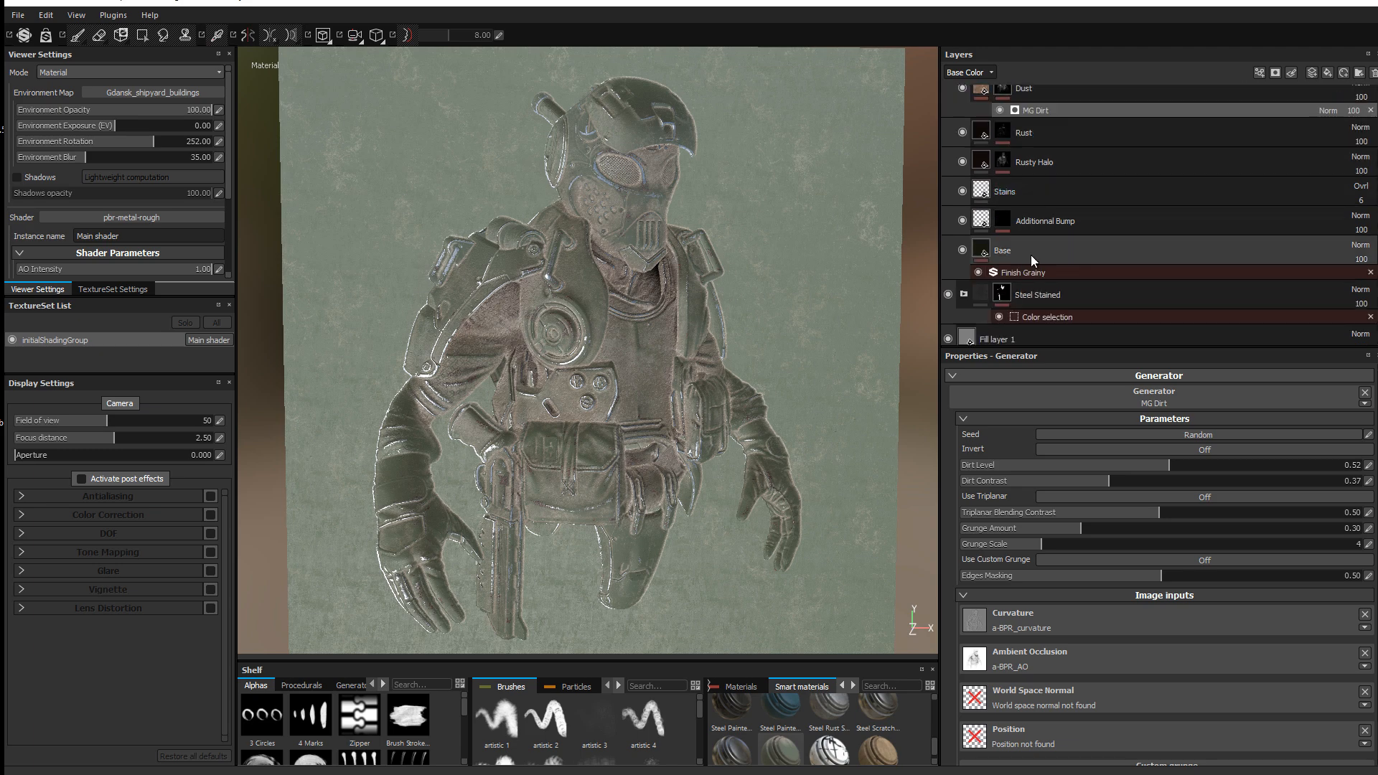
# Step: Change the Base layer's base colour to an orange-yellow
pyautogui.click(1031, 251)
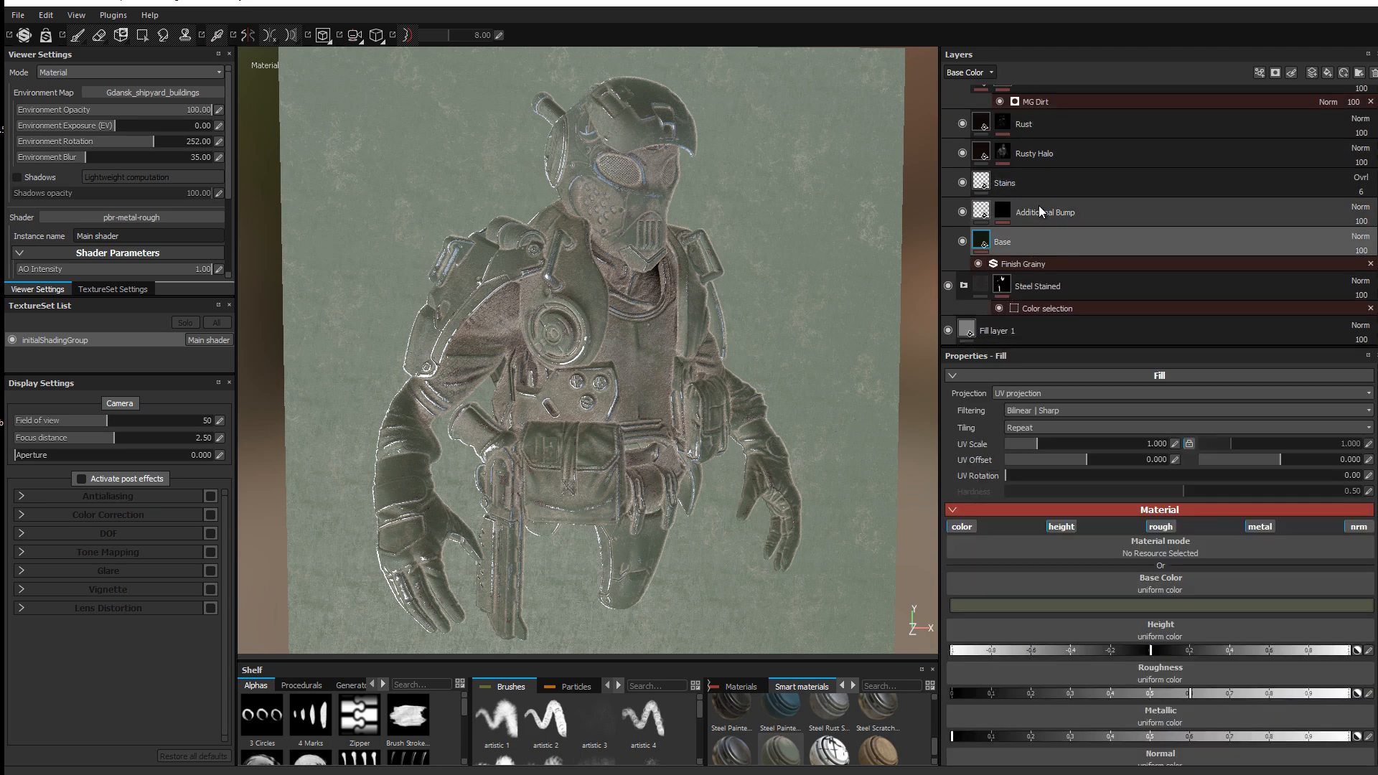
pyautogui.click(1114, 605)
pyautogui.click(1093, 579)
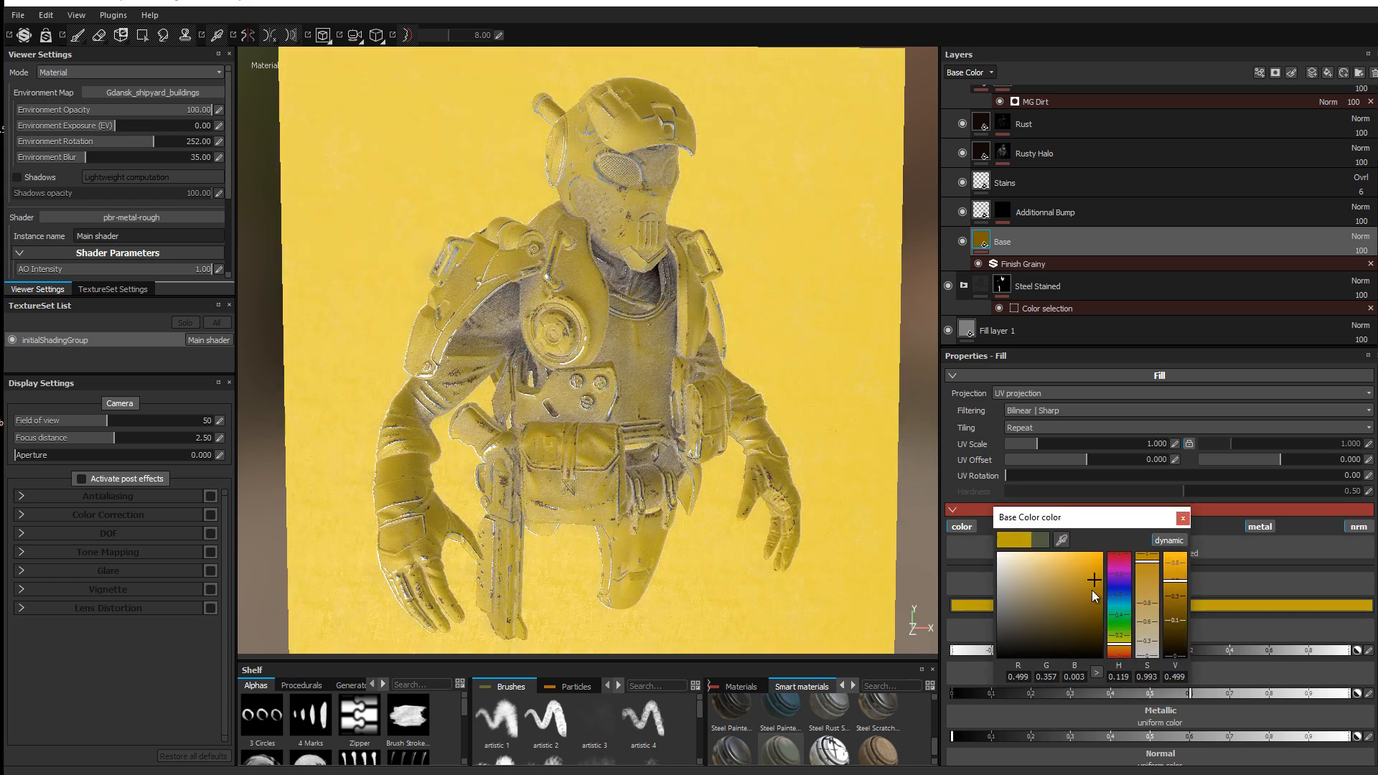
pyautogui.moveTo(1091, 590)
pyautogui.mouseDown()
pyautogui.moveTo(1106, 605)
pyautogui.moveTo(1106, 582)
pyautogui.moveTo(1102, 608)
pyautogui.moveTo(1105, 560)
pyautogui.moveTo(1098, 569)
pyautogui.mouseUp()
pyautogui.click(1182, 518)
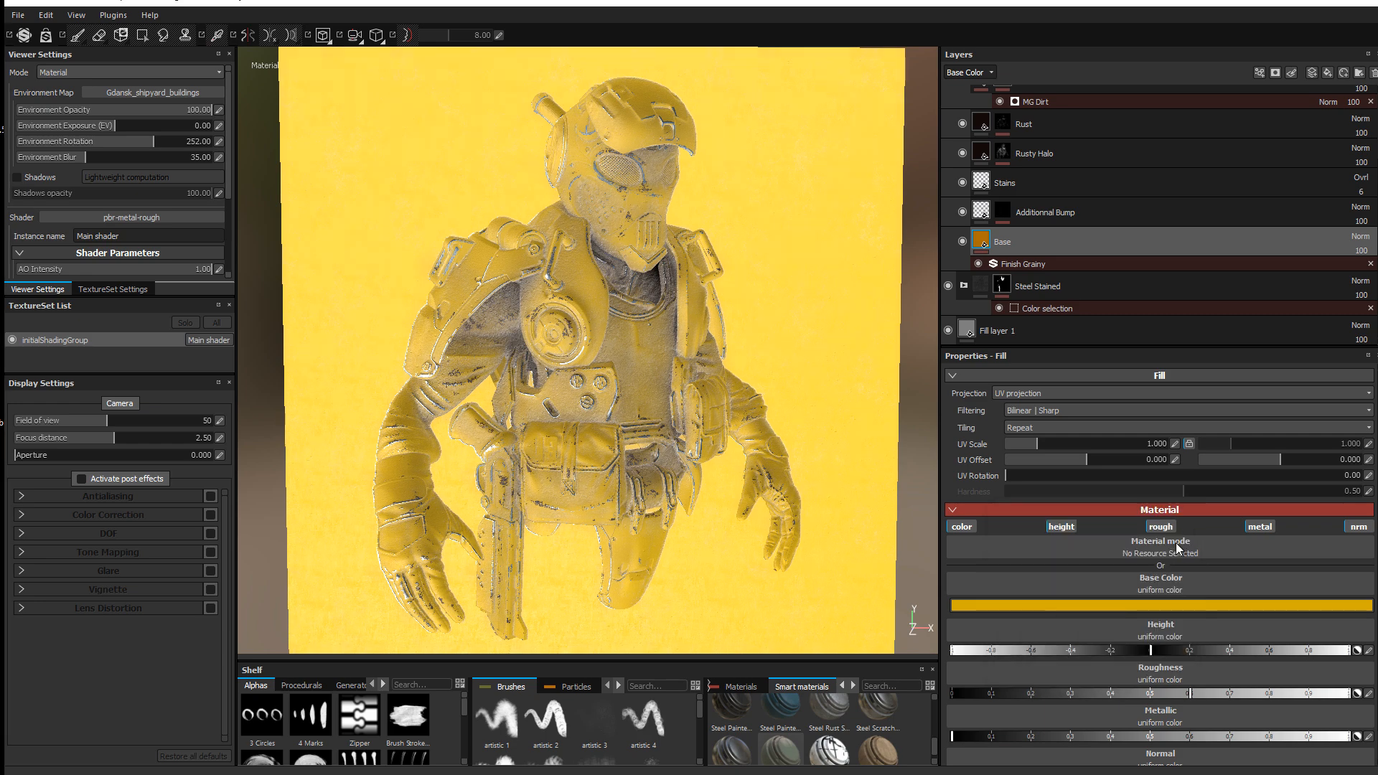
pyautogui.click(1170, 608)
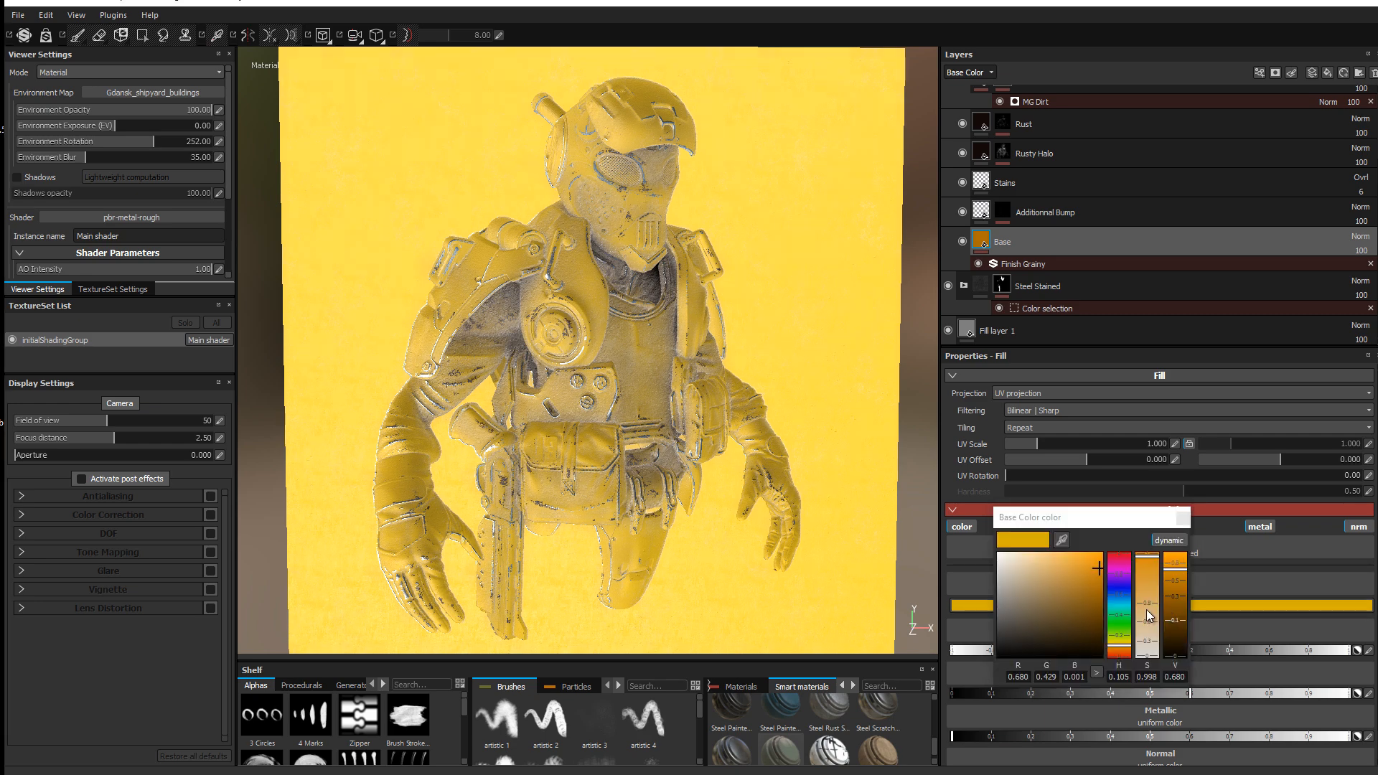
pyautogui.click(1128, 652)
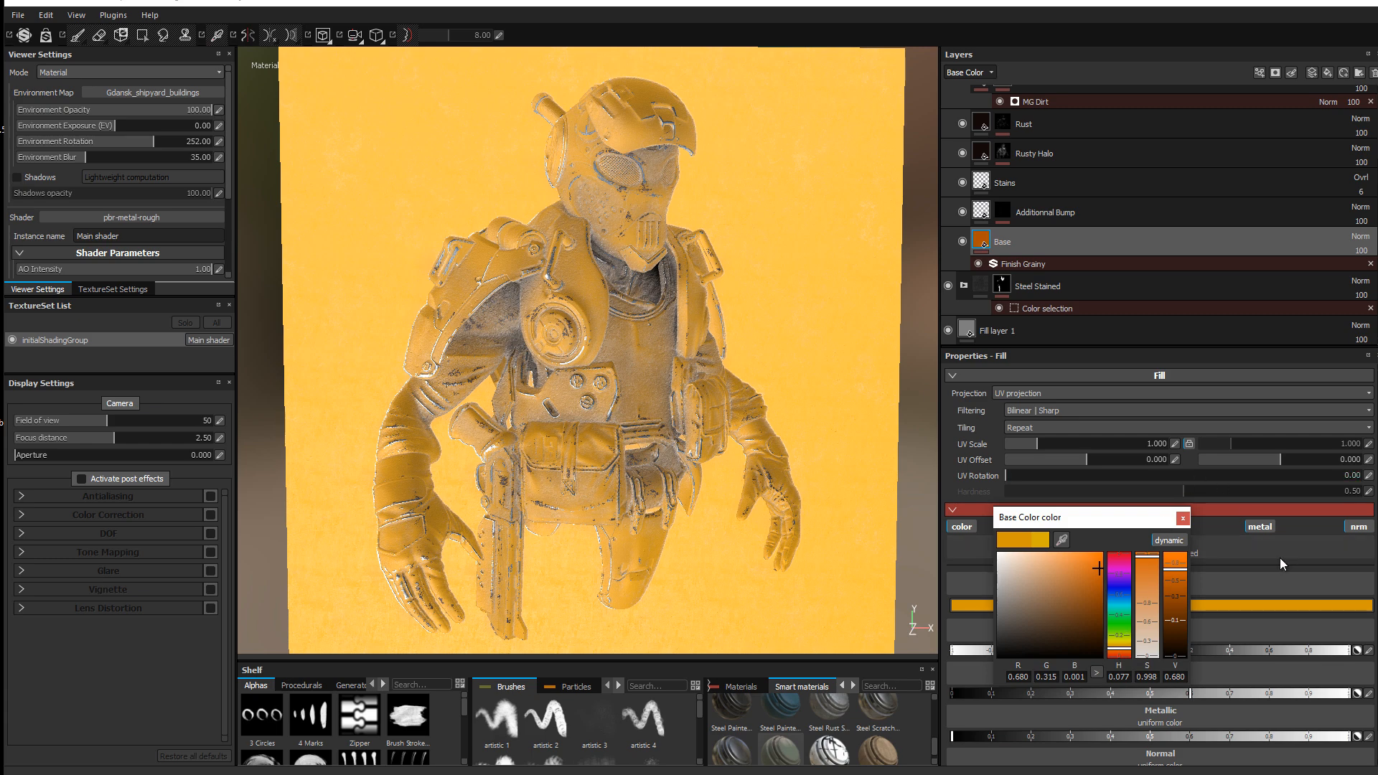
pyautogui.click(1179, 519)
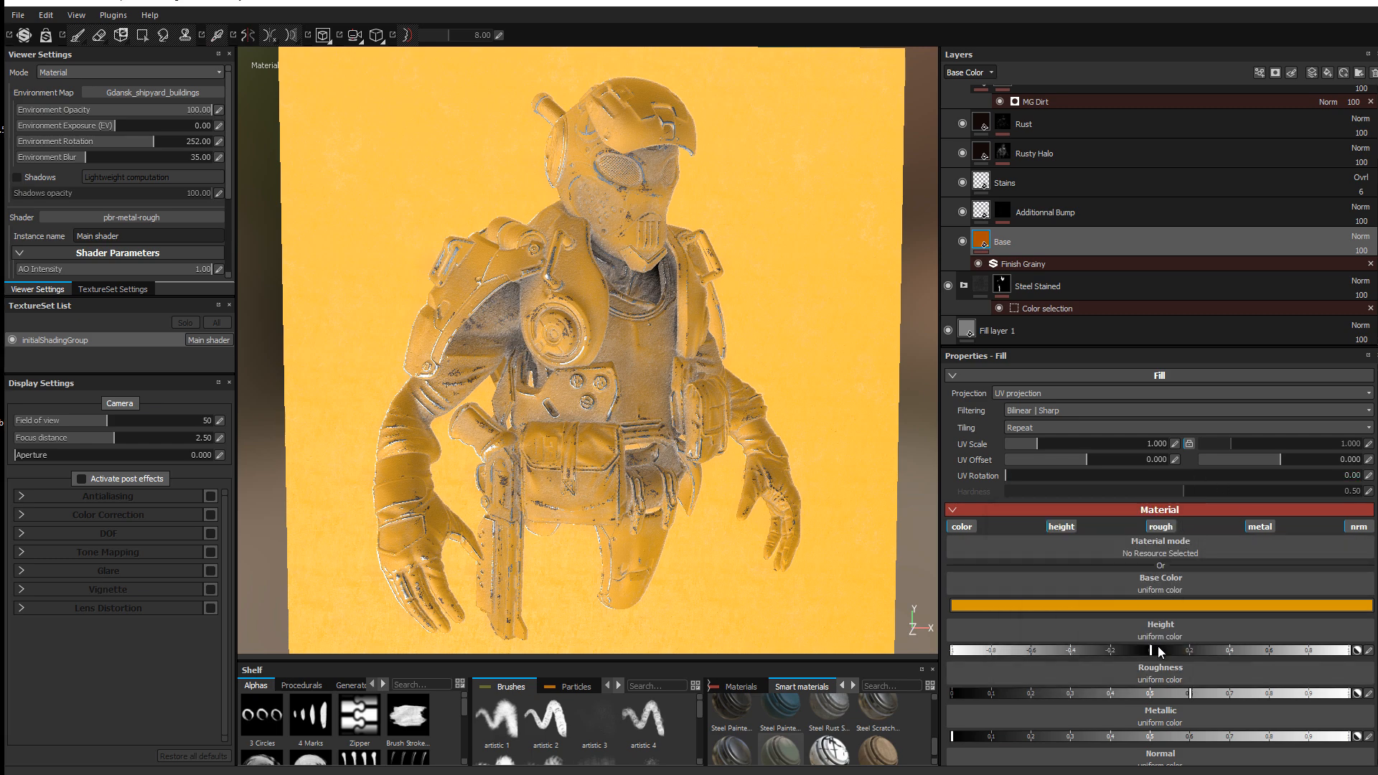
# Step: Set Base Metallic to 0, lower its roughness, and turn off the Finish Grainy filter
pyautogui.scroll(-1, 1160, 681)
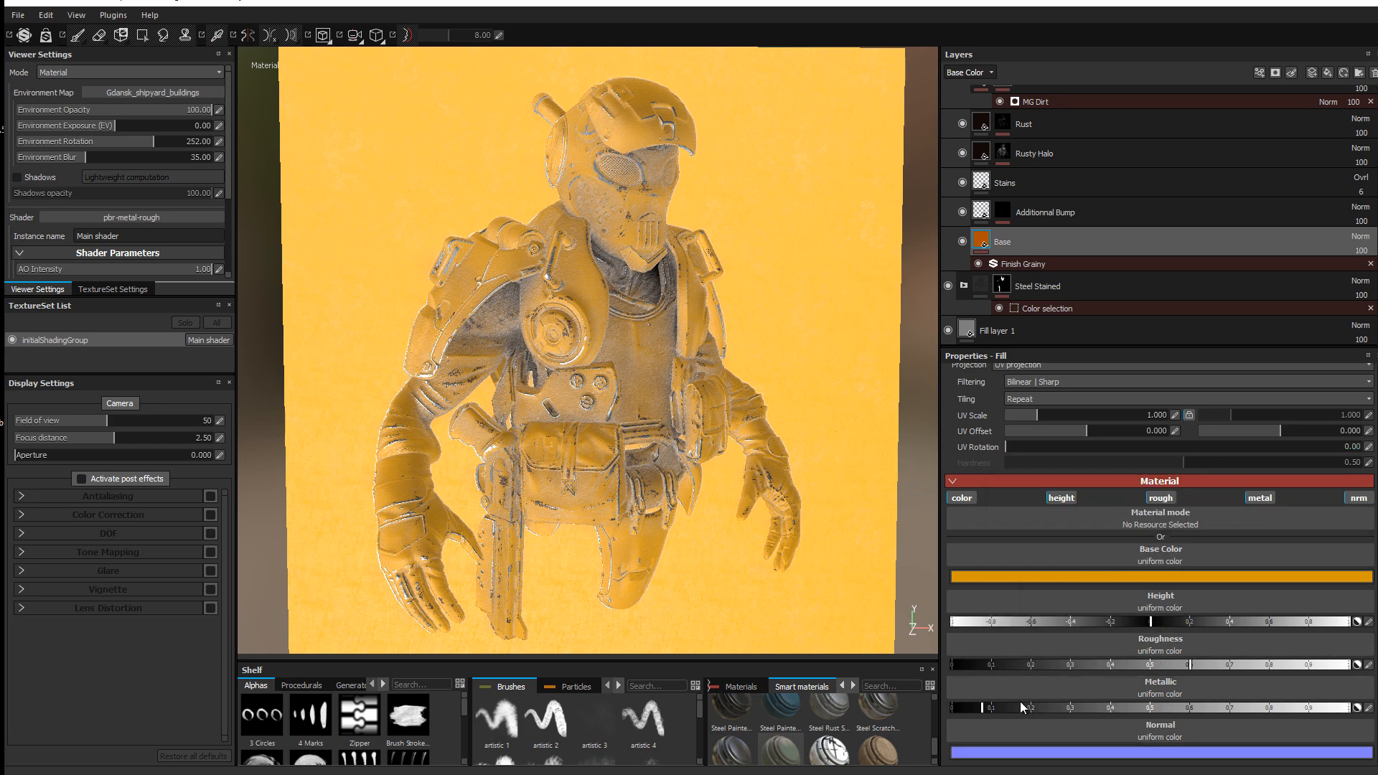
pyautogui.moveTo(1020, 707); pyautogui.dragTo(871, 705)
pyautogui.moveTo(1038, 671); pyautogui.dragTo(1015, 673)
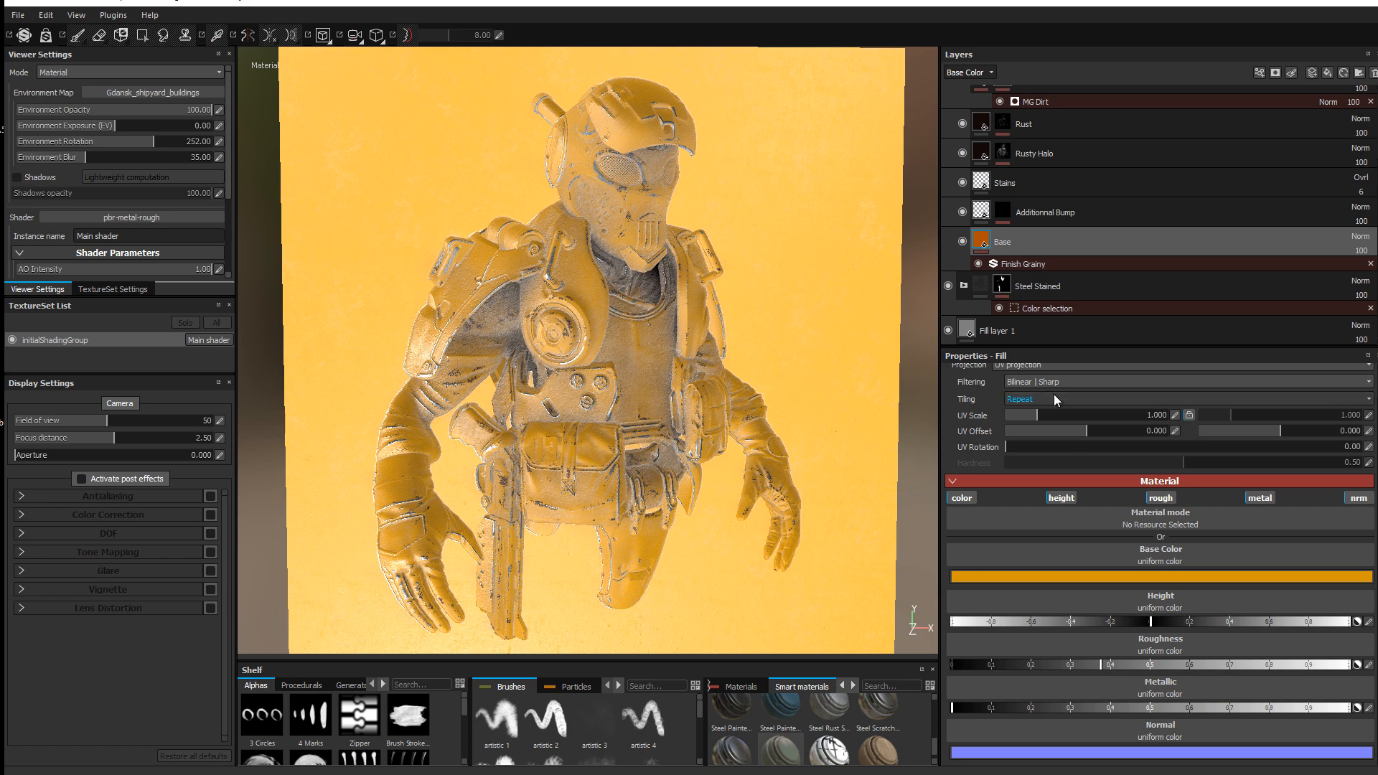
pyautogui.click(1034, 264)
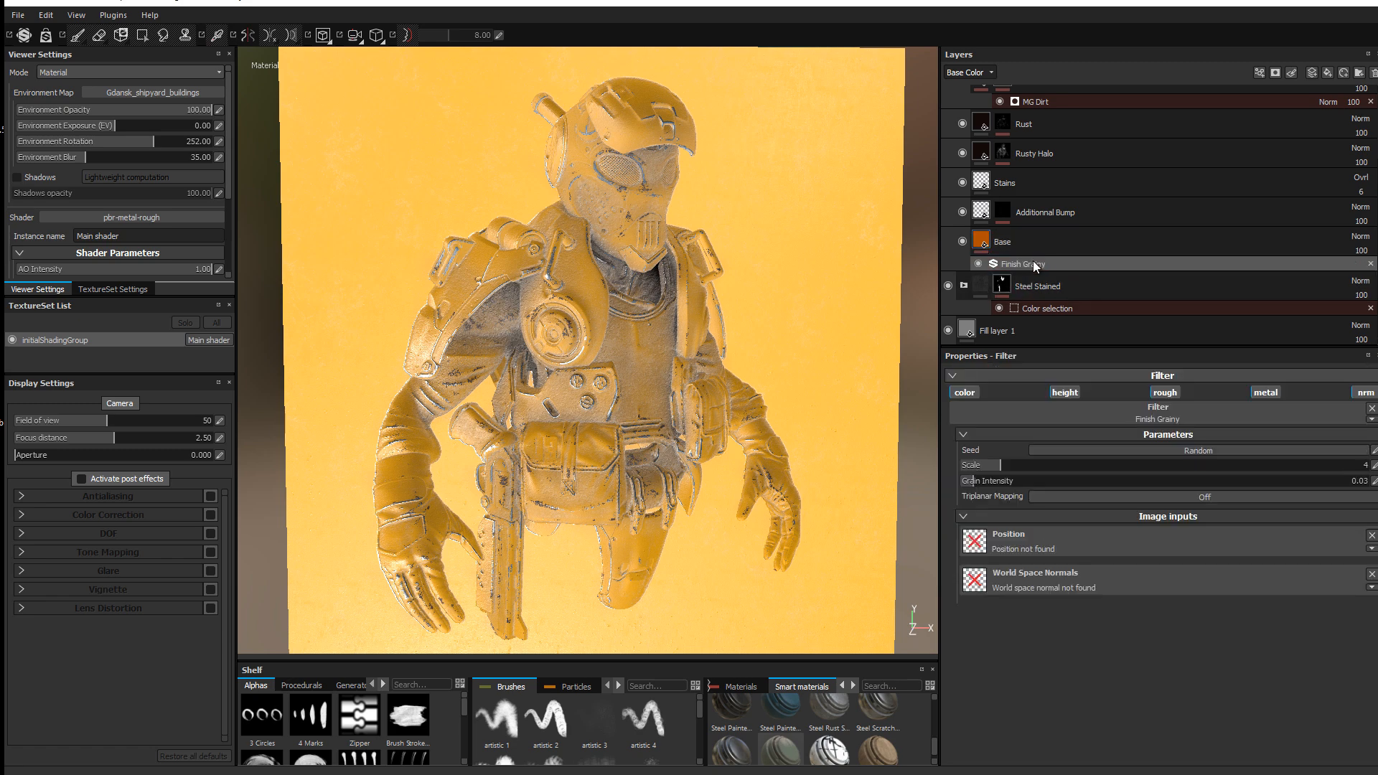
pyautogui.click(977, 263)
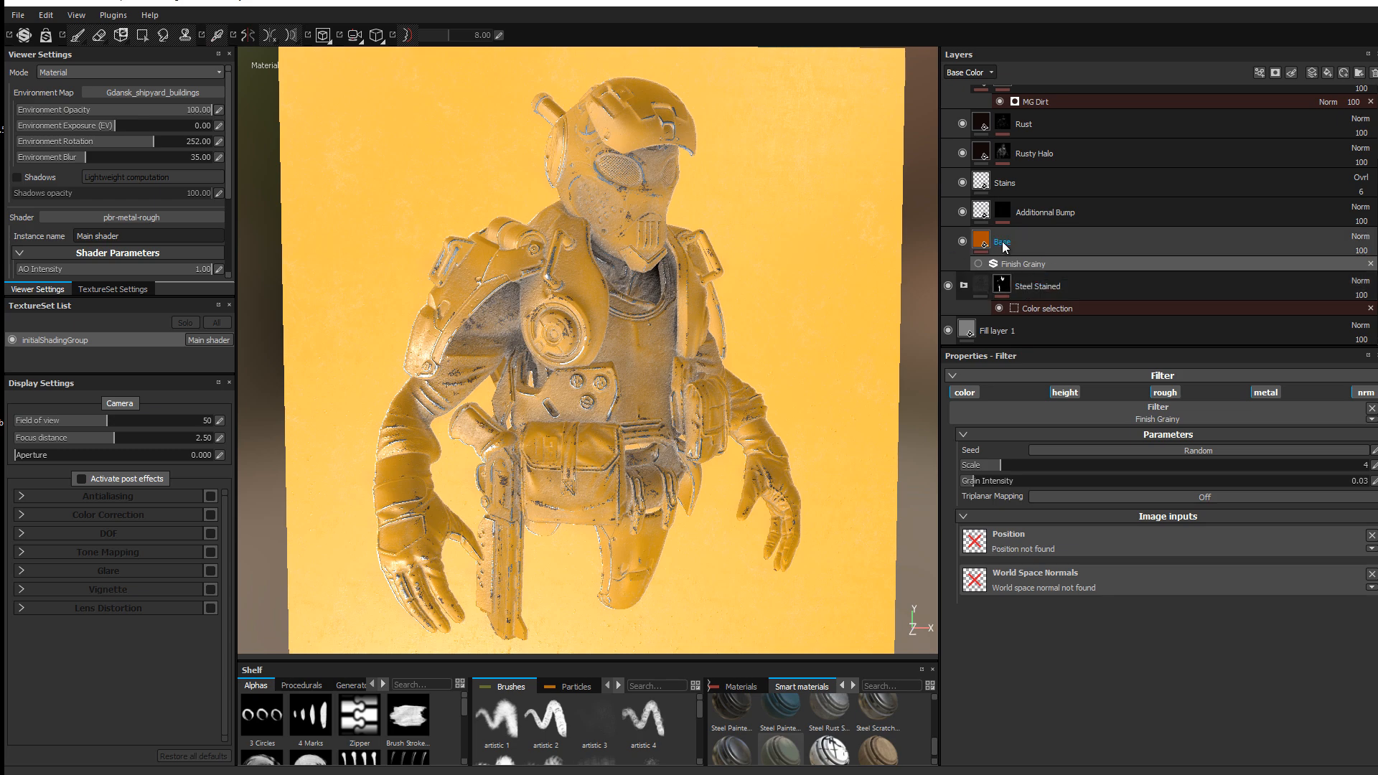
pyautogui.click(1003, 285)
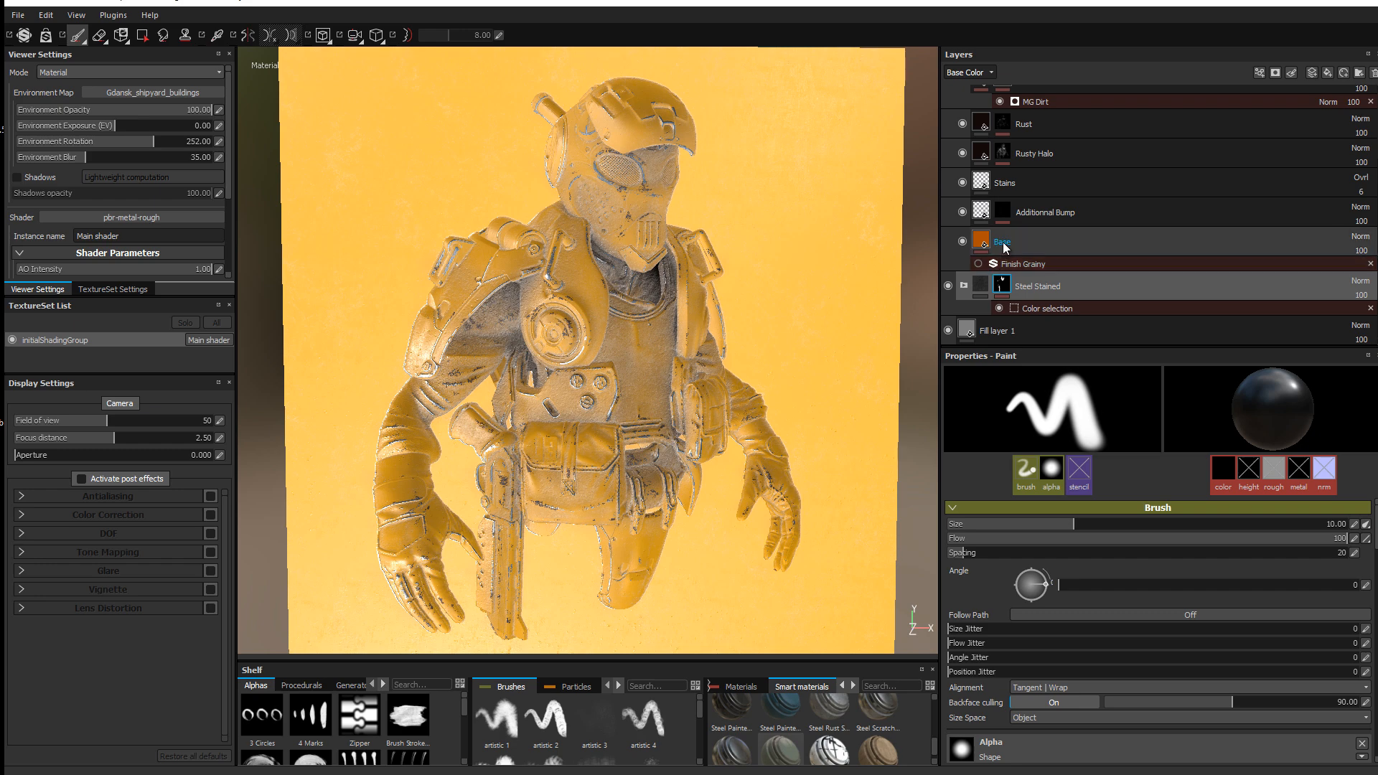
# Step: Rotate the environment lighting to 284.40 and delete the Rust layer from Tank Painted
pyautogui.click(1005, 185)
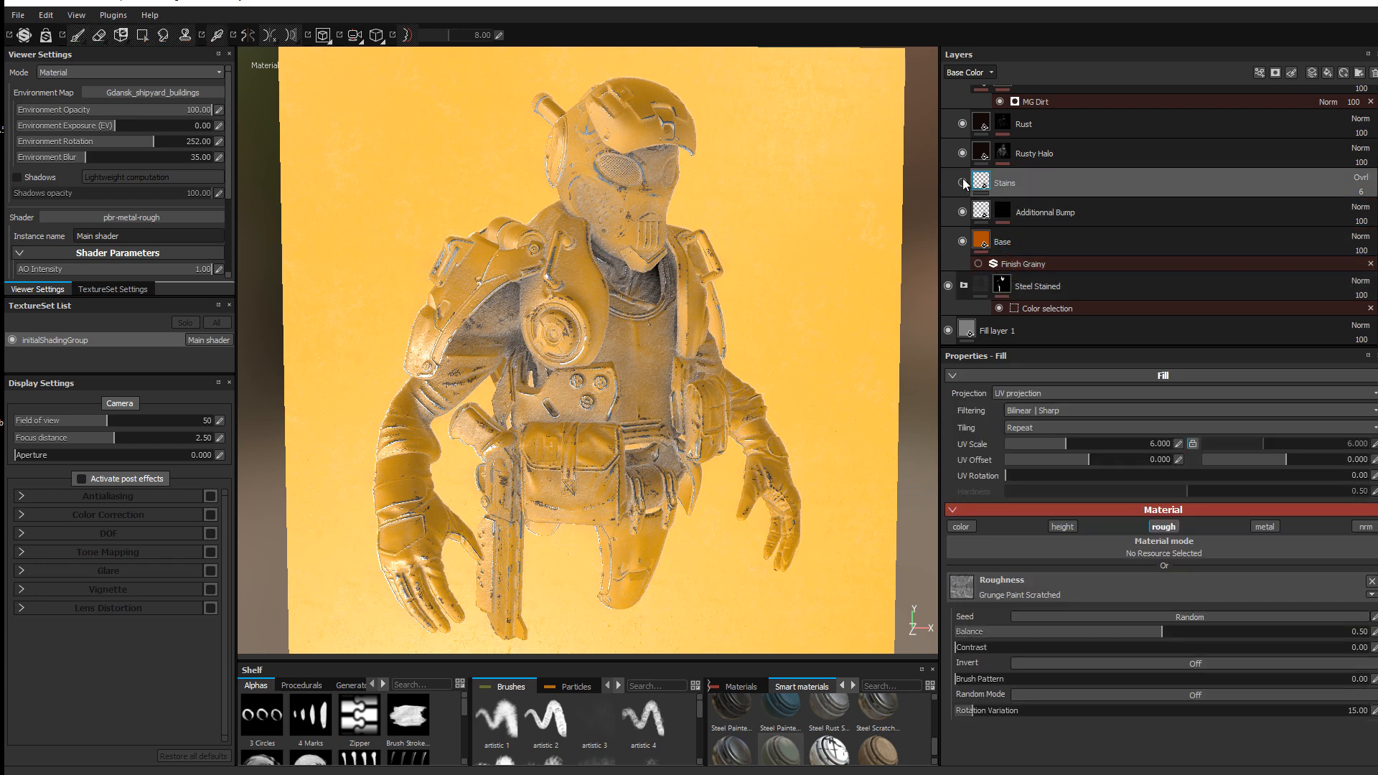
pyautogui.keyDown('shift'); pyautogui.moveTo(570, 308); pyautogui.dragTo(729, 307, button='right'); pyautogui.keyUp('shift')
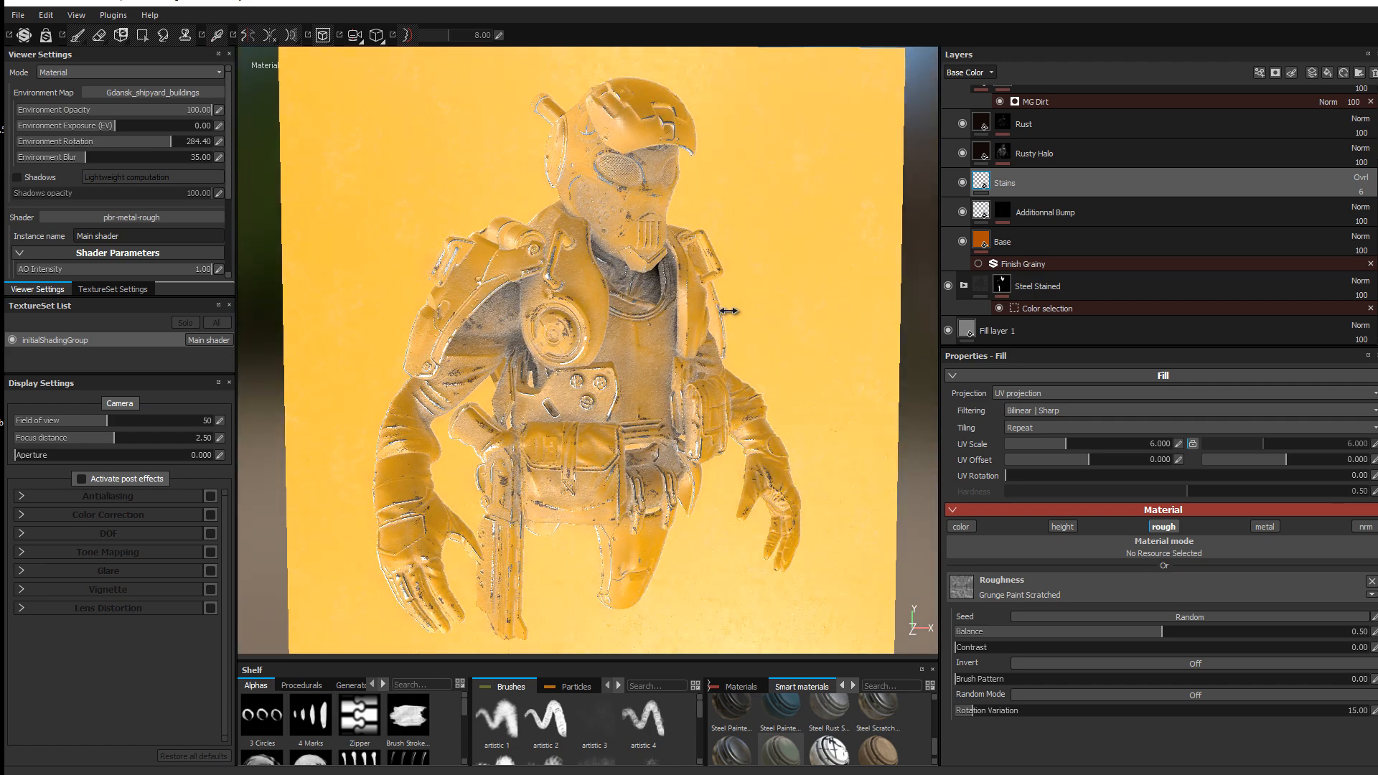
pyautogui.click(962, 154)
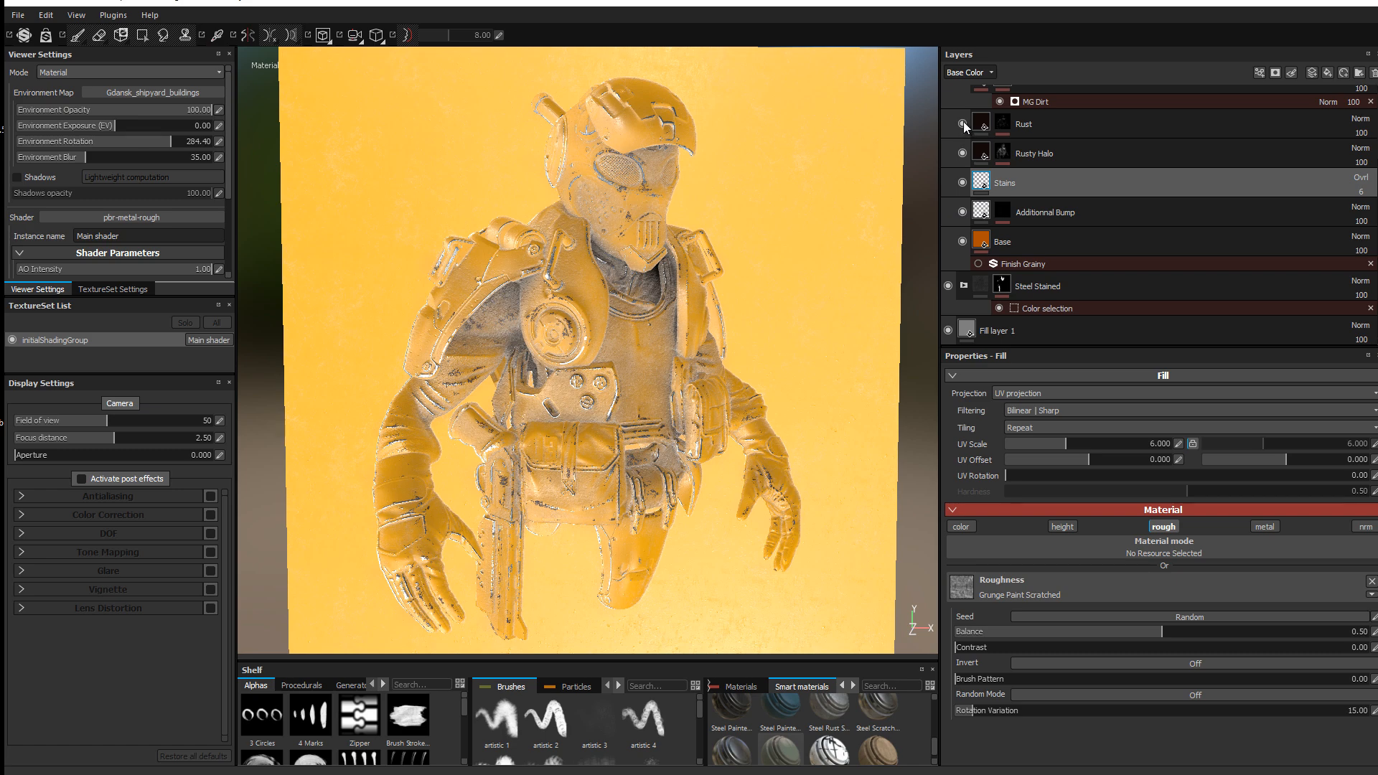
pyautogui.click(962, 123)
pyautogui.click(963, 123)
pyautogui.click(963, 123)
pyautogui.click(1053, 123)
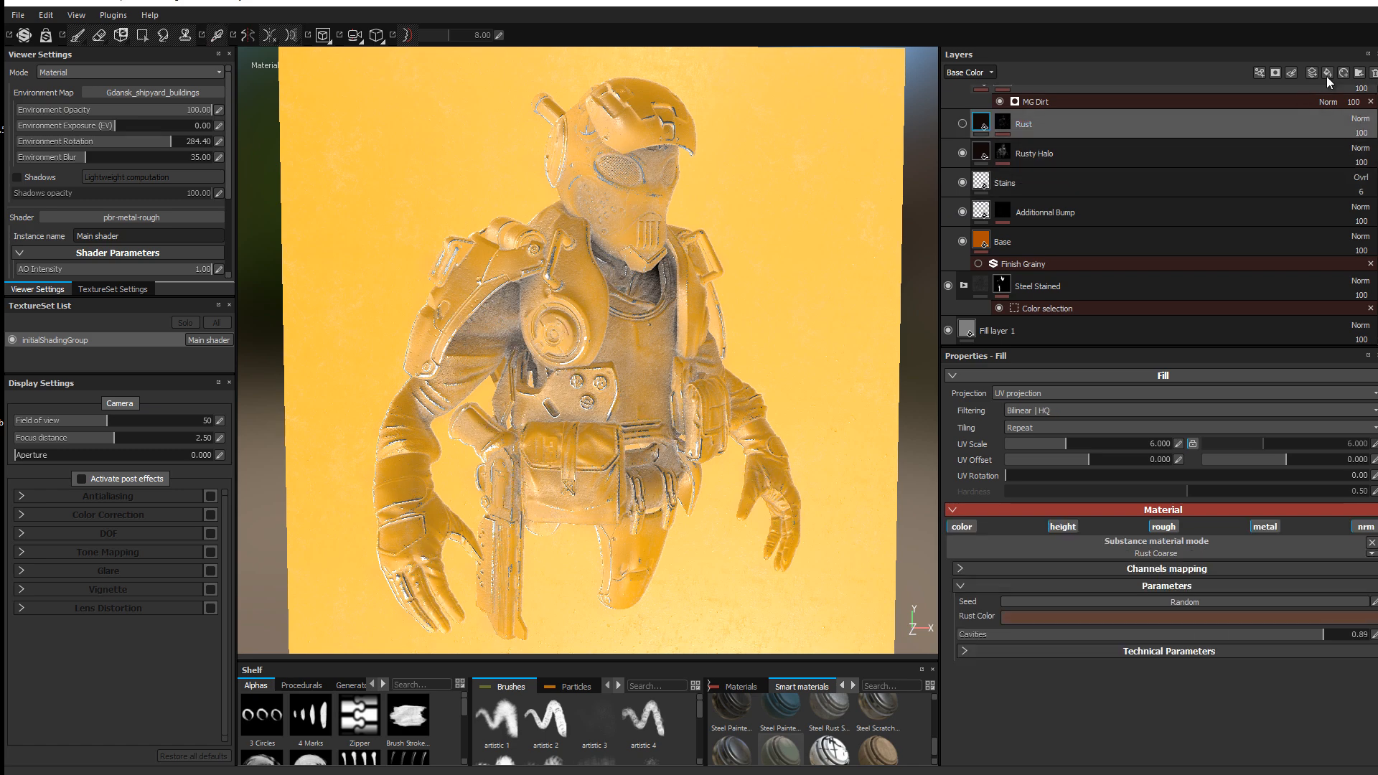
pyautogui.press('Delete')
pyautogui.scroll(3, 1039, 149)
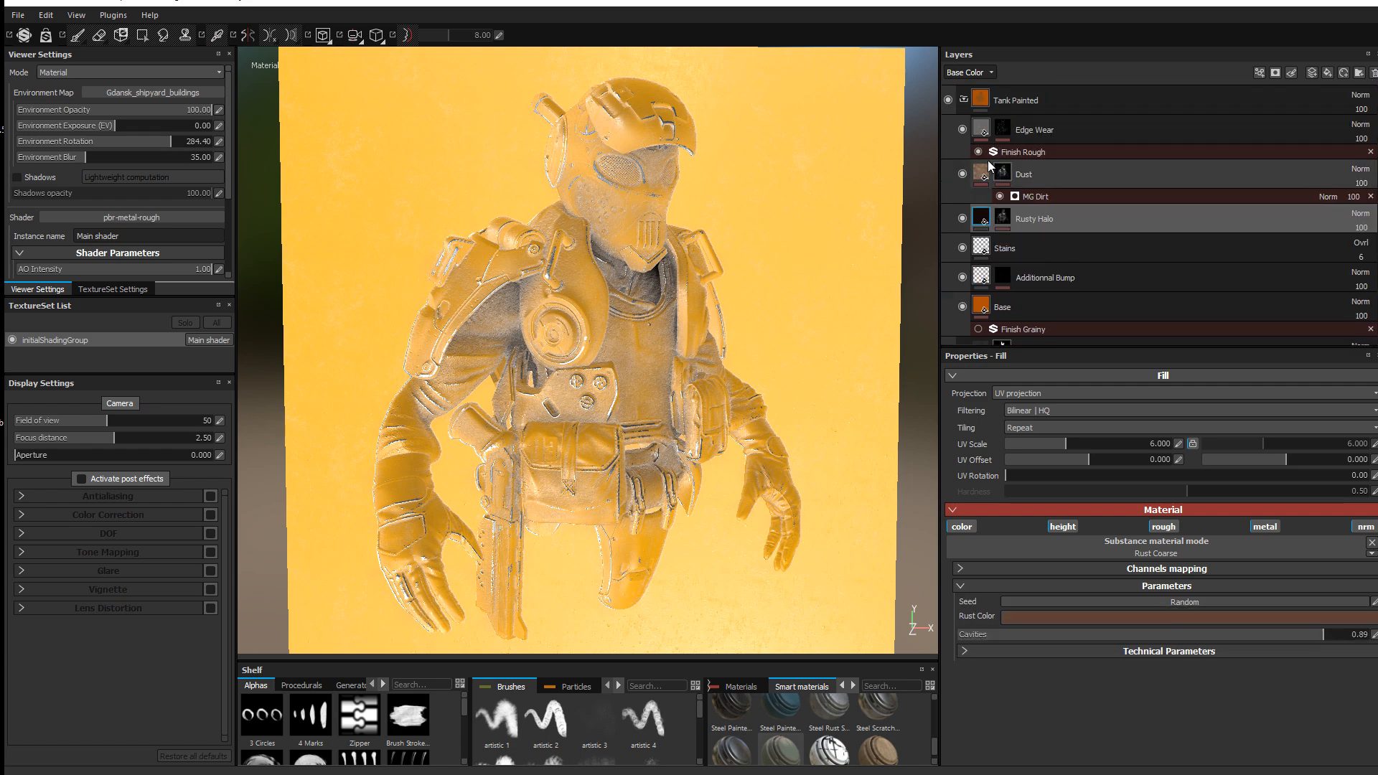
# Step: Switch the Edge Wear mask's generator to MG Metal Edge Wear
pyautogui.click(1009, 131)
pyautogui.click(1052, 150)
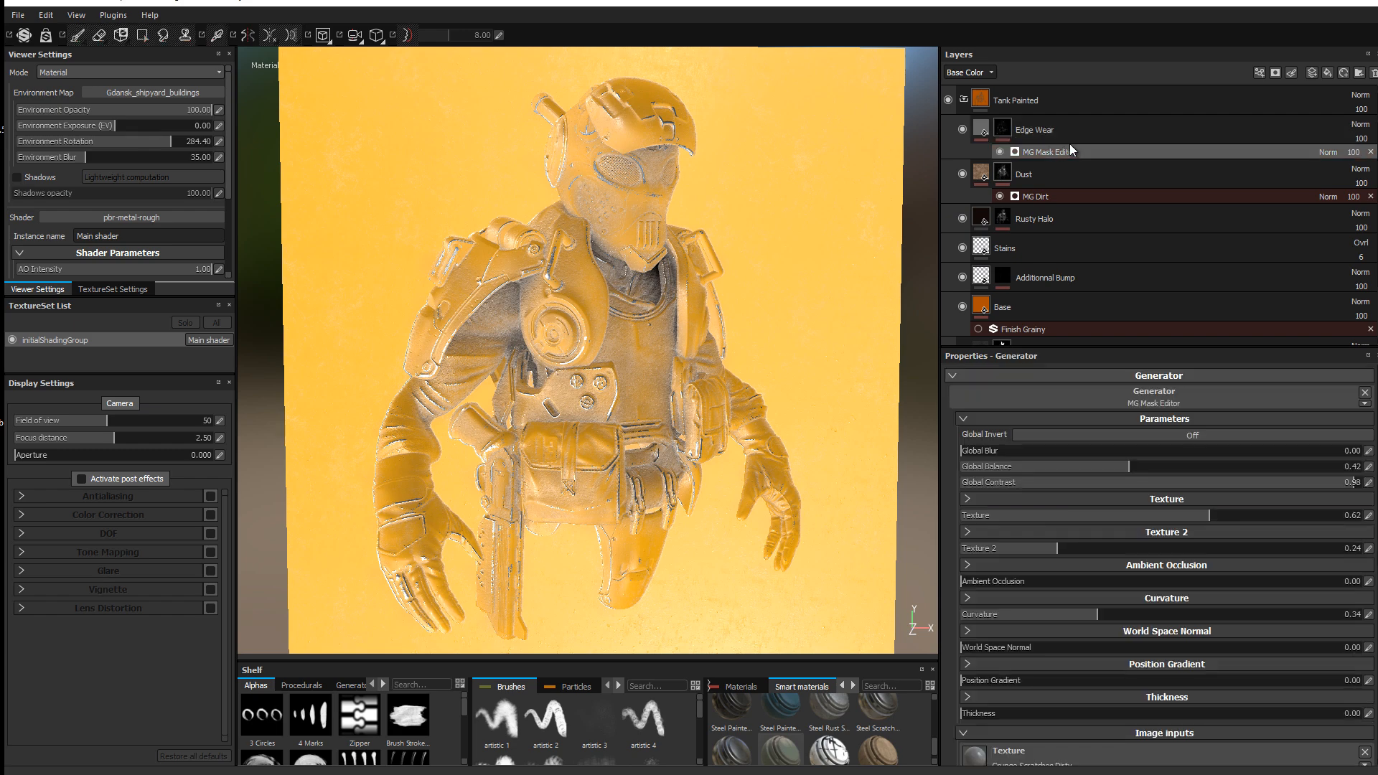
pyautogui.click(1178, 393)
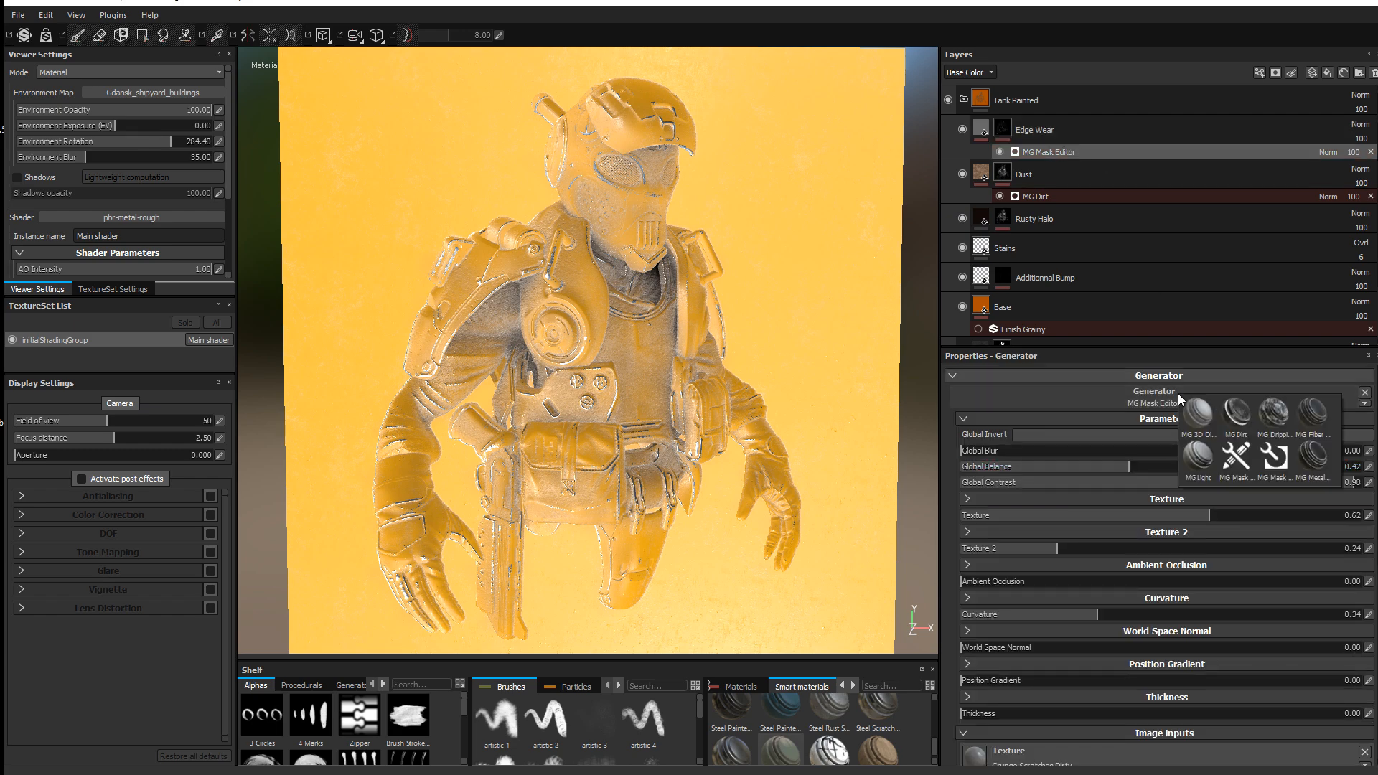
pyautogui.click(1317, 455)
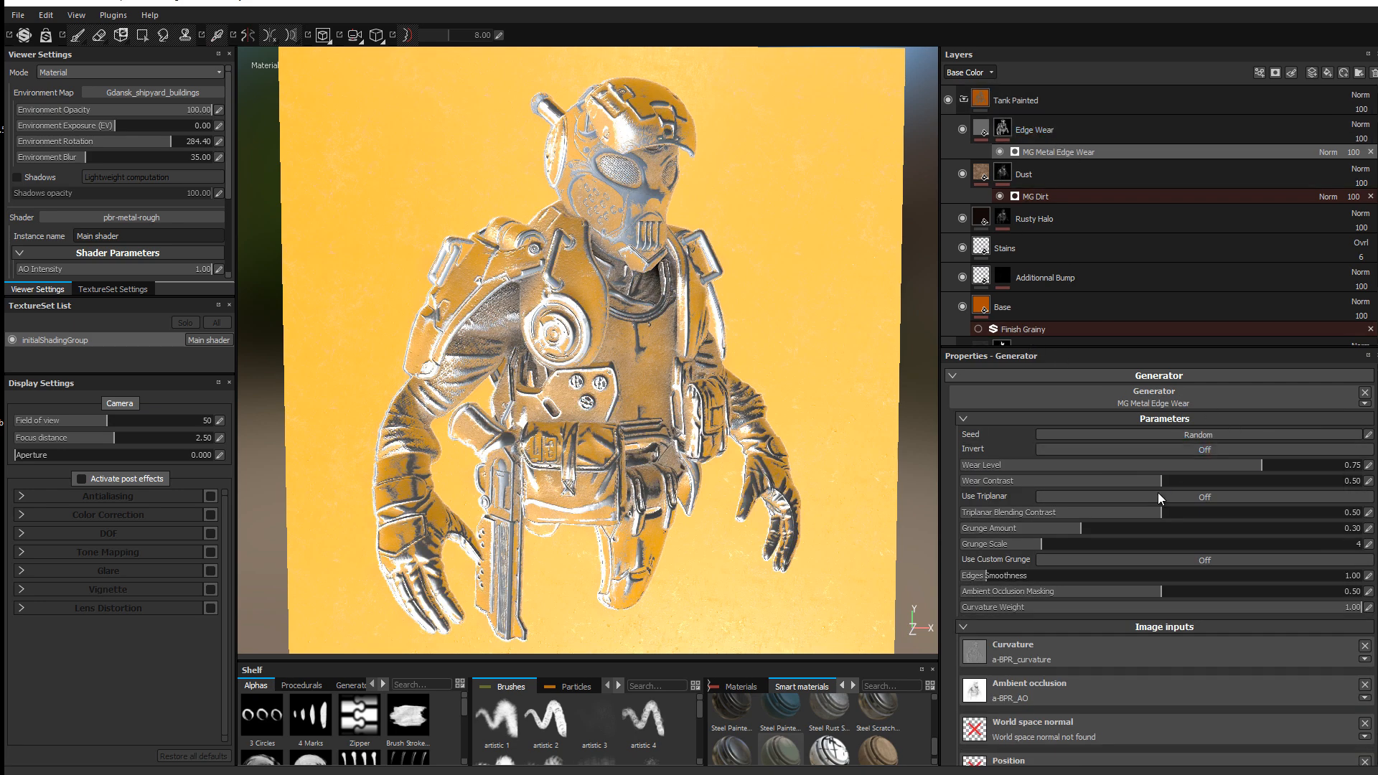
# Step: Tune the edge wear to wear level 0.31, contrast 0.60, AO masking 0.65 and curvature weight 0.53
pyautogui.moveTo(1209, 461); pyautogui.dragTo(1202, 490)
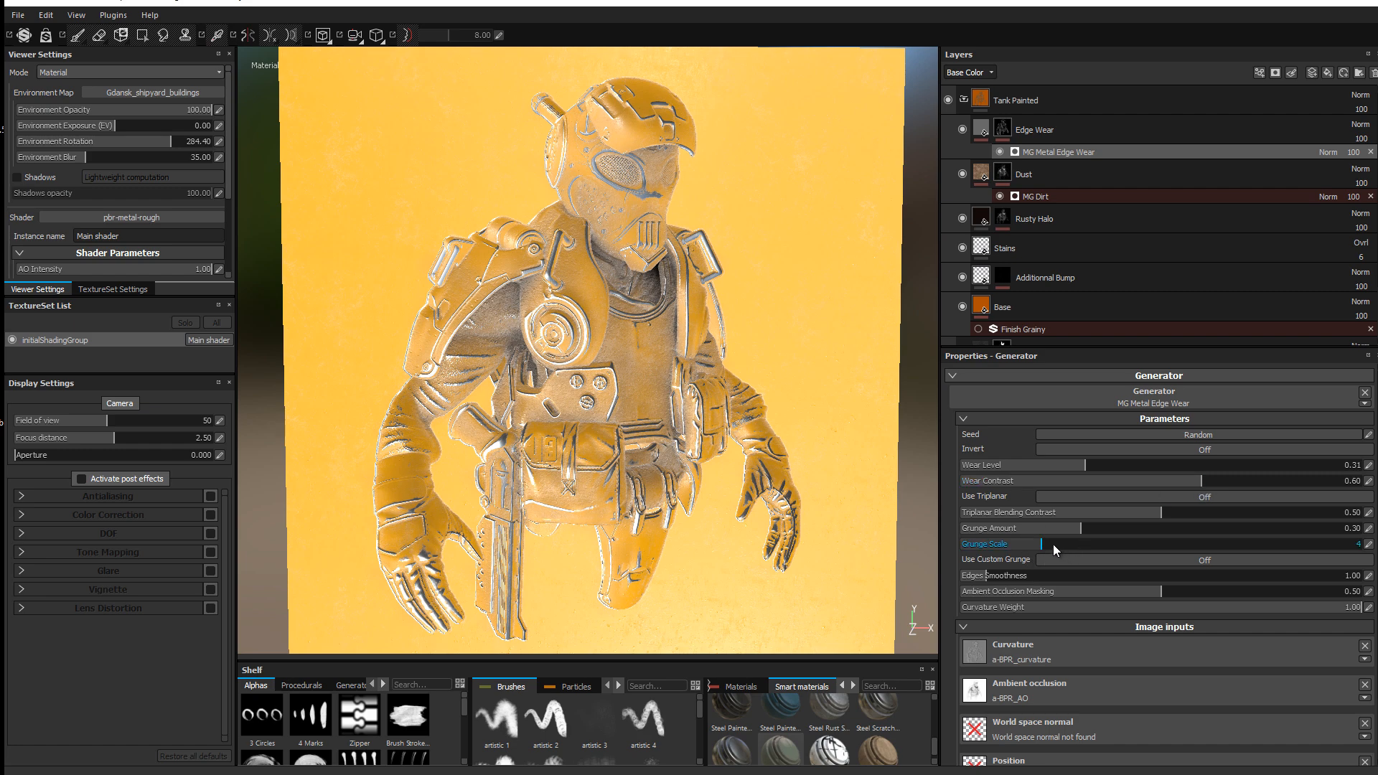
pyautogui.moveTo(1124, 552); pyautogui.dragTo(1222, 592)
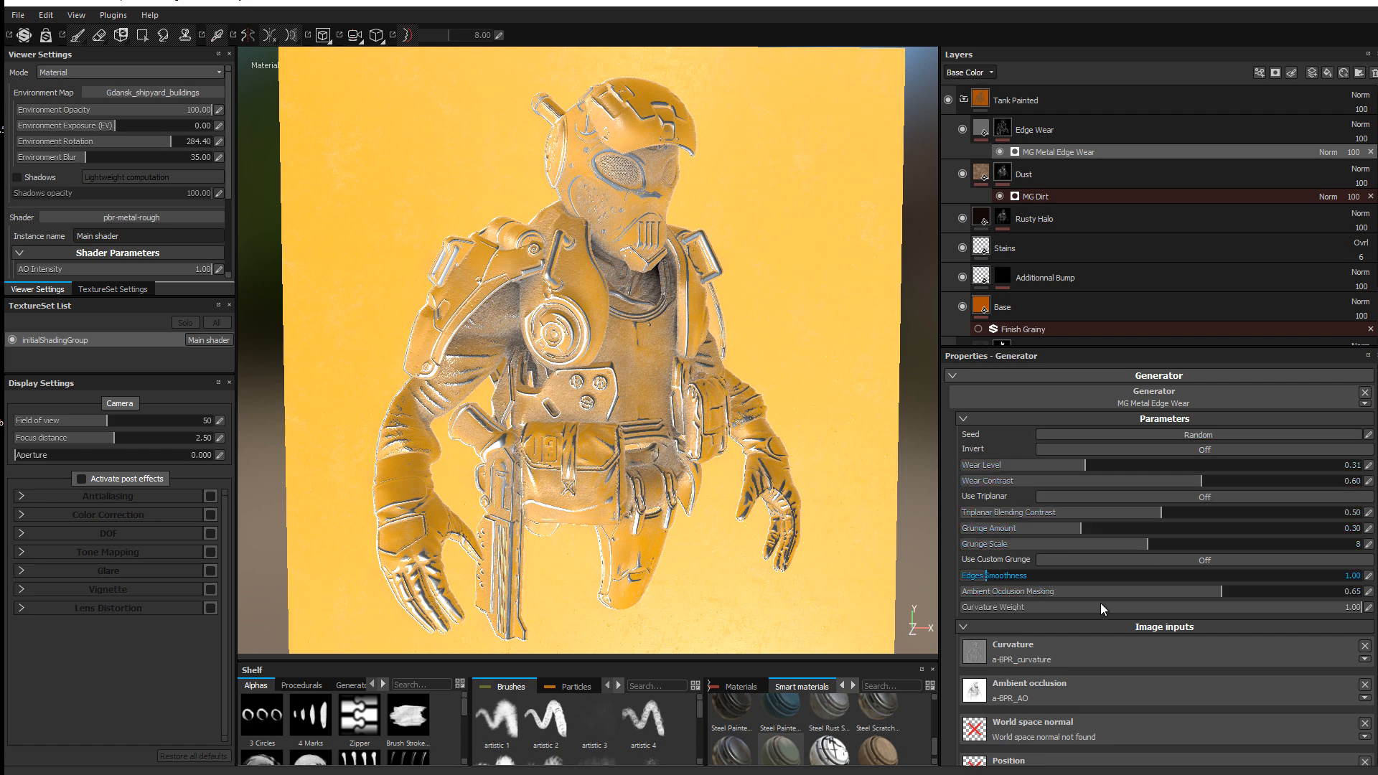
pyautogui.moveTo(1109, 605); pyautogui.dragTo(1156, 608)
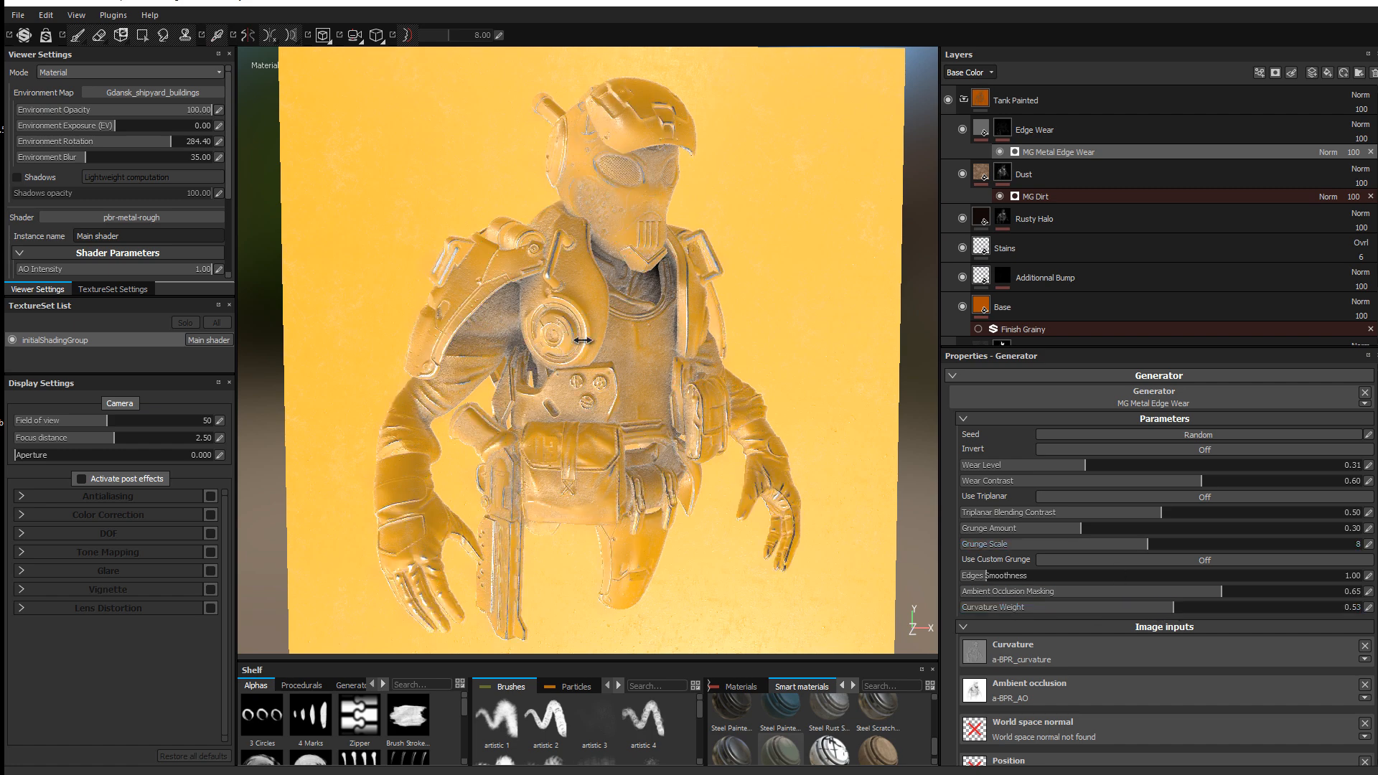
pyautogui.moveTo(588, 338)
pyautogui.keyDown('shift'); pyautogui.mouseDown(button='right')
pyautogui.moveTo(608, 350)
pyautogui.moveTo(594, 361)
pyautogui.mouseUp(button='right'); pyautogui.keyUp('shift')
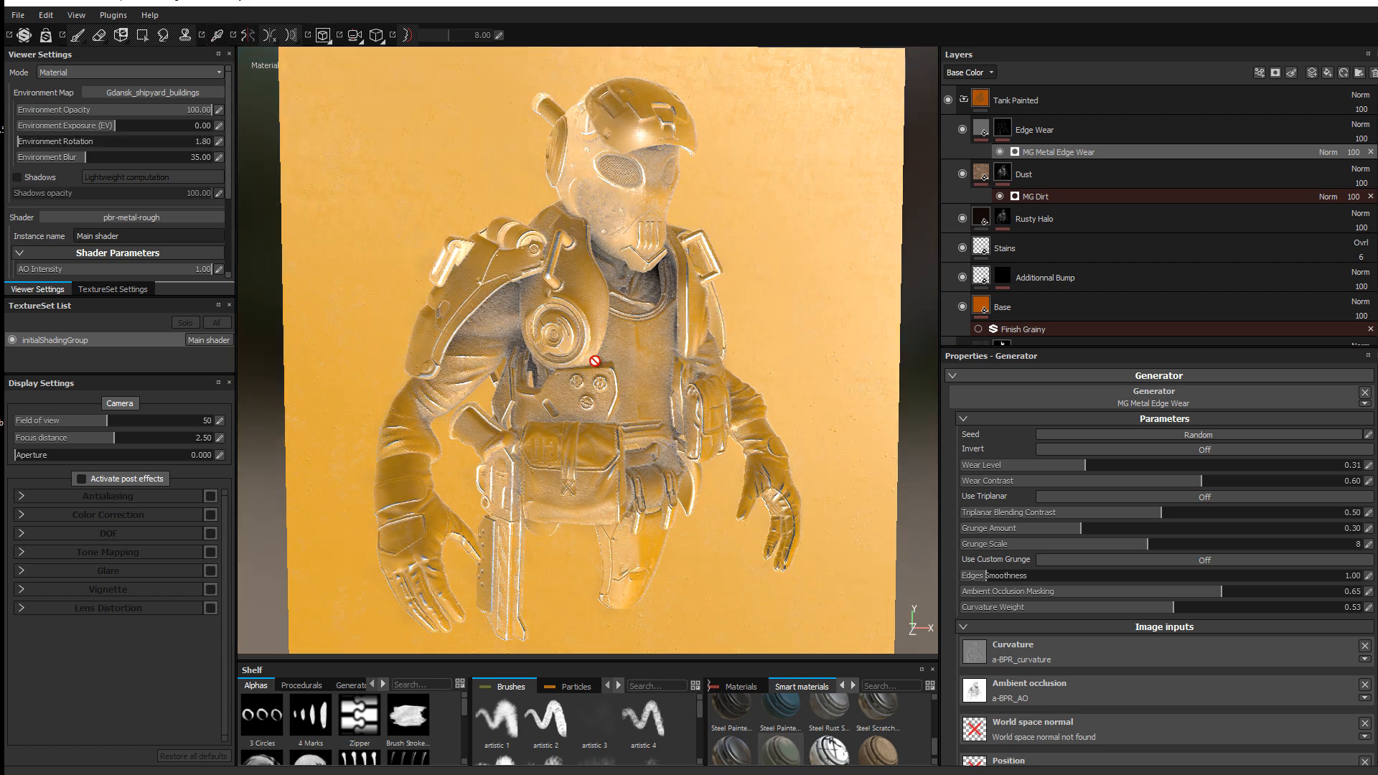
# Step: Make the Base fill a saturated orange (RGB 1.000, 0.336, 0.000) and collapse Tank Painted
pyautogui.click(980, 309)
pyautogui.click(1084, 606)
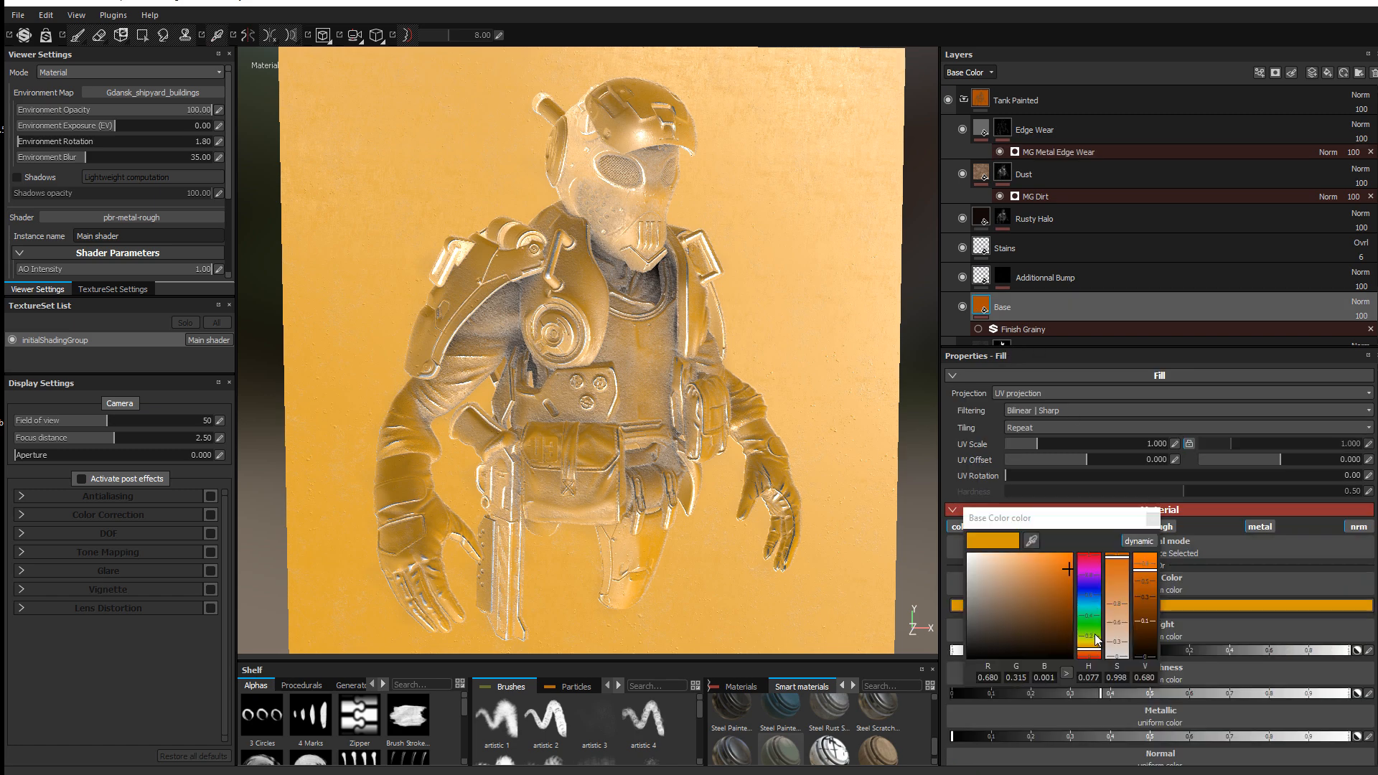
pyautogui.click(1085, 657)
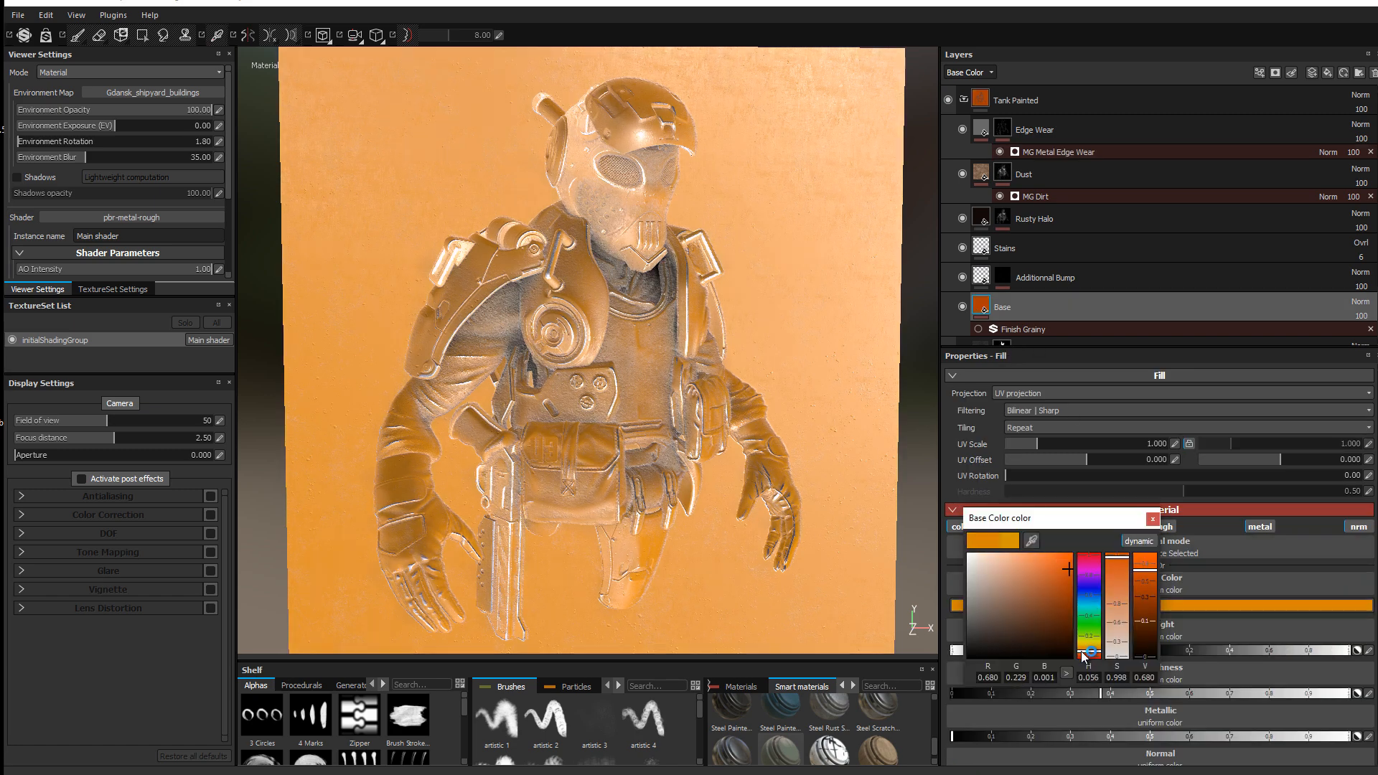
pyautogui.click(1072, 553)
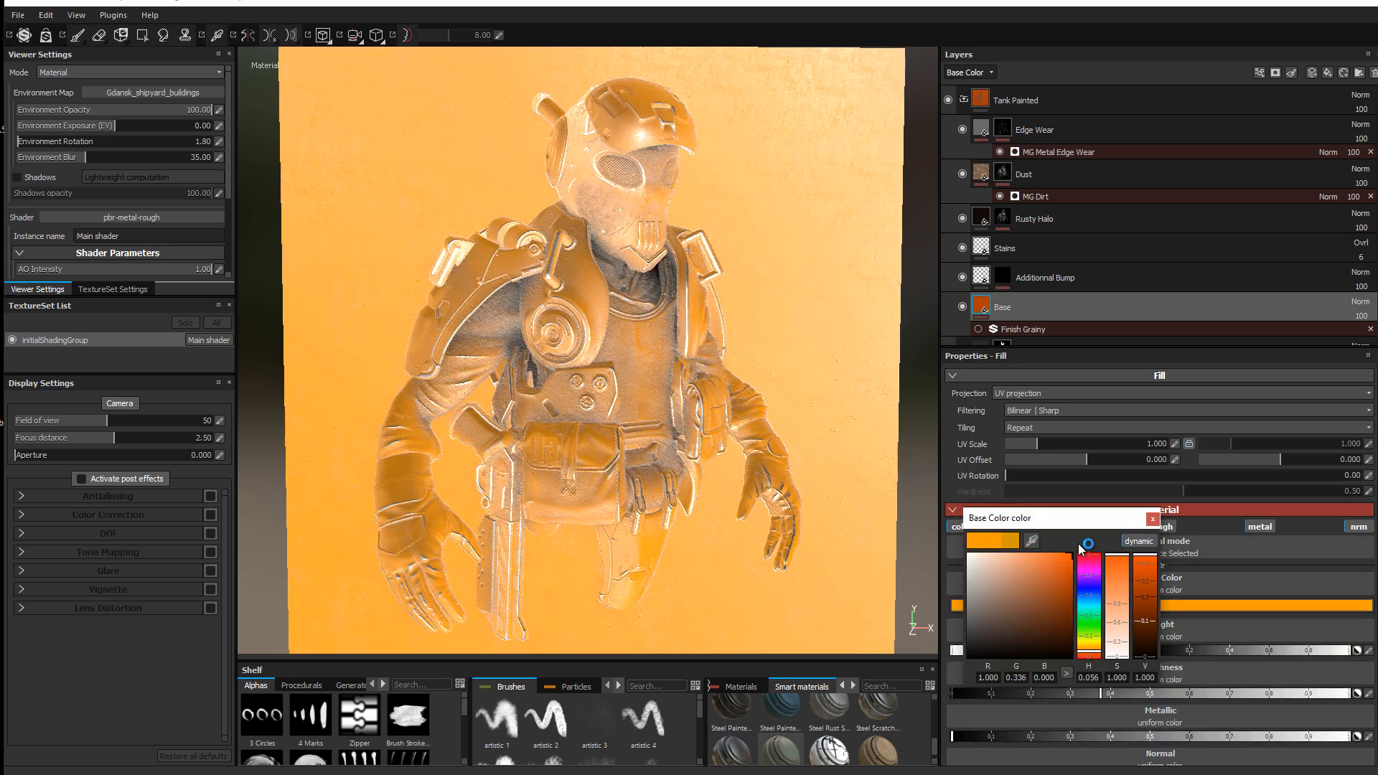
pyautogui.click(1152, 518)
pyautogui.click(964, 100)
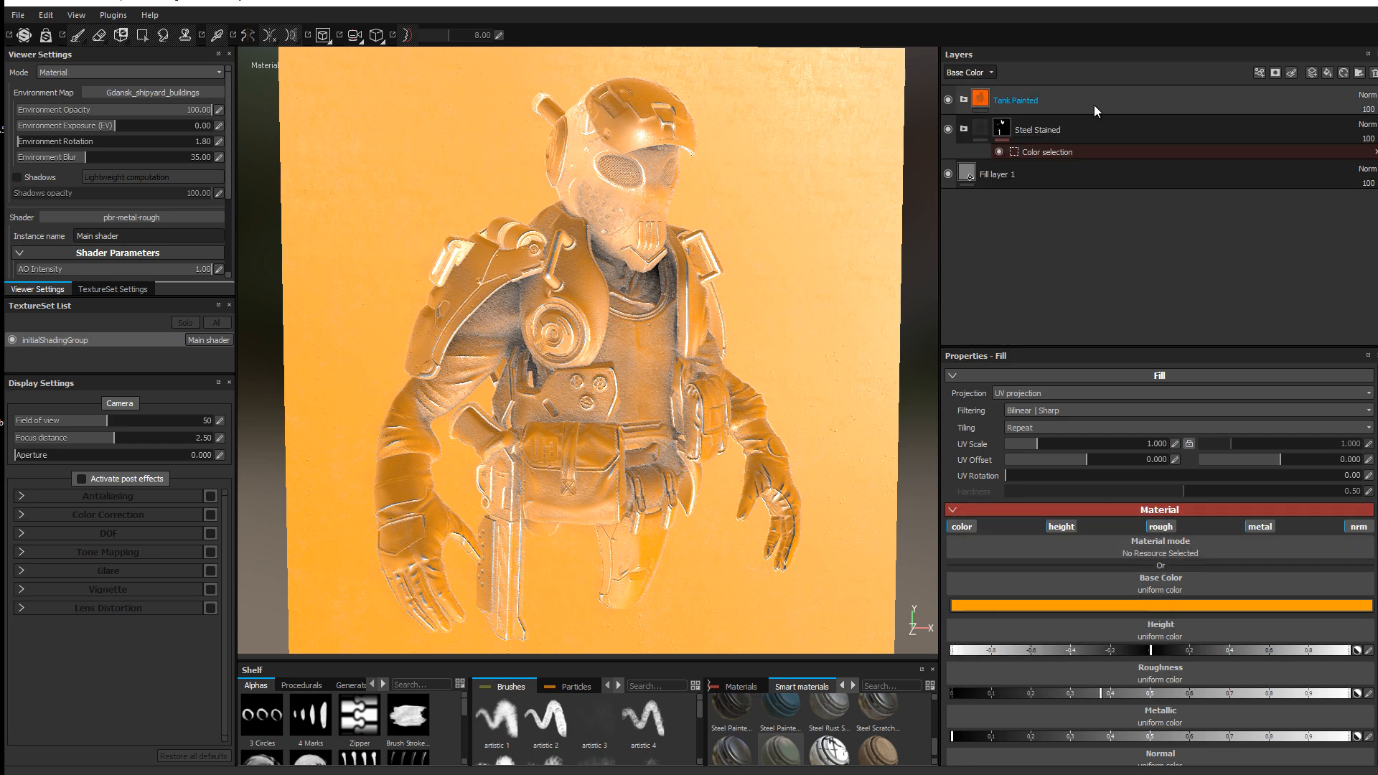
# Step: Add a colour-selection mask picking the orange ID region on the Base layer
pyautogui.click(1276, 72)
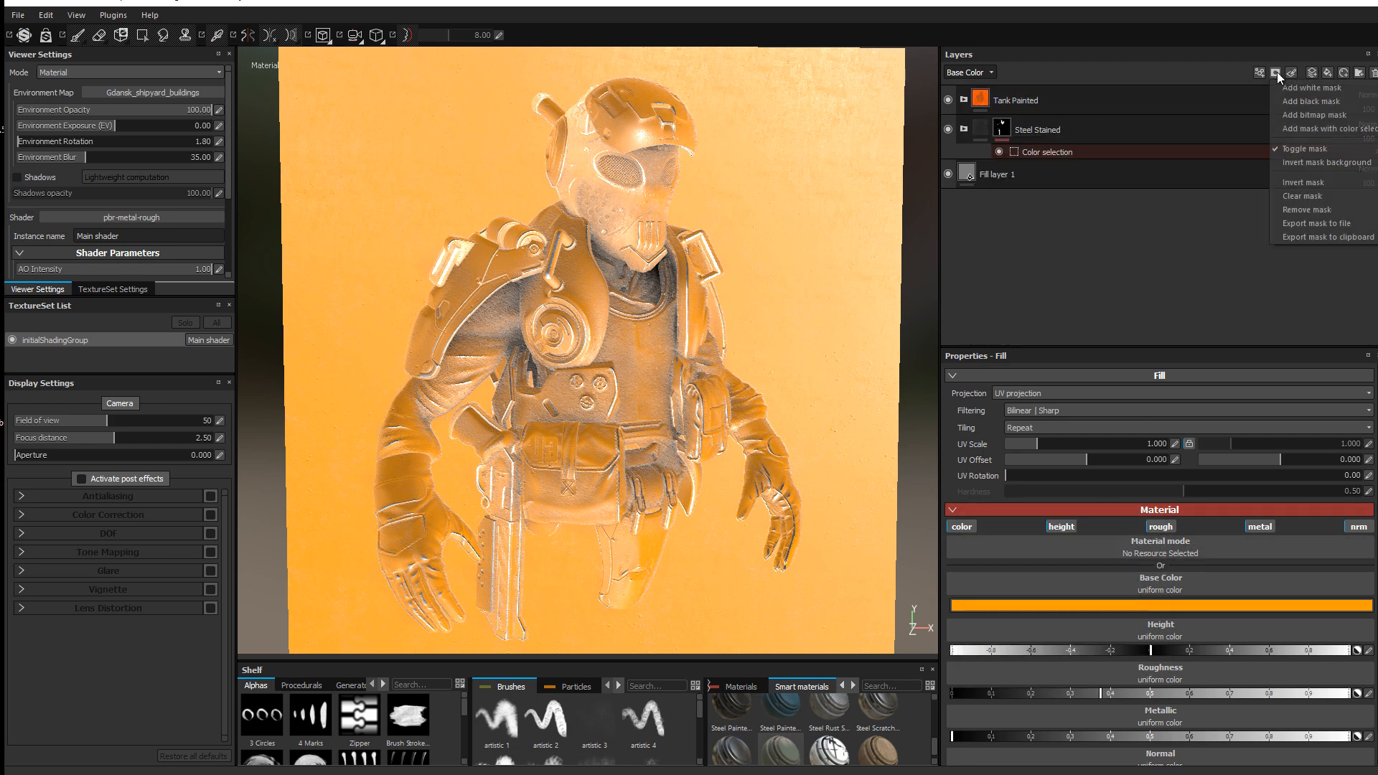
pyautogui.click(1334, 131)
pyautogui.click(1353, 486)
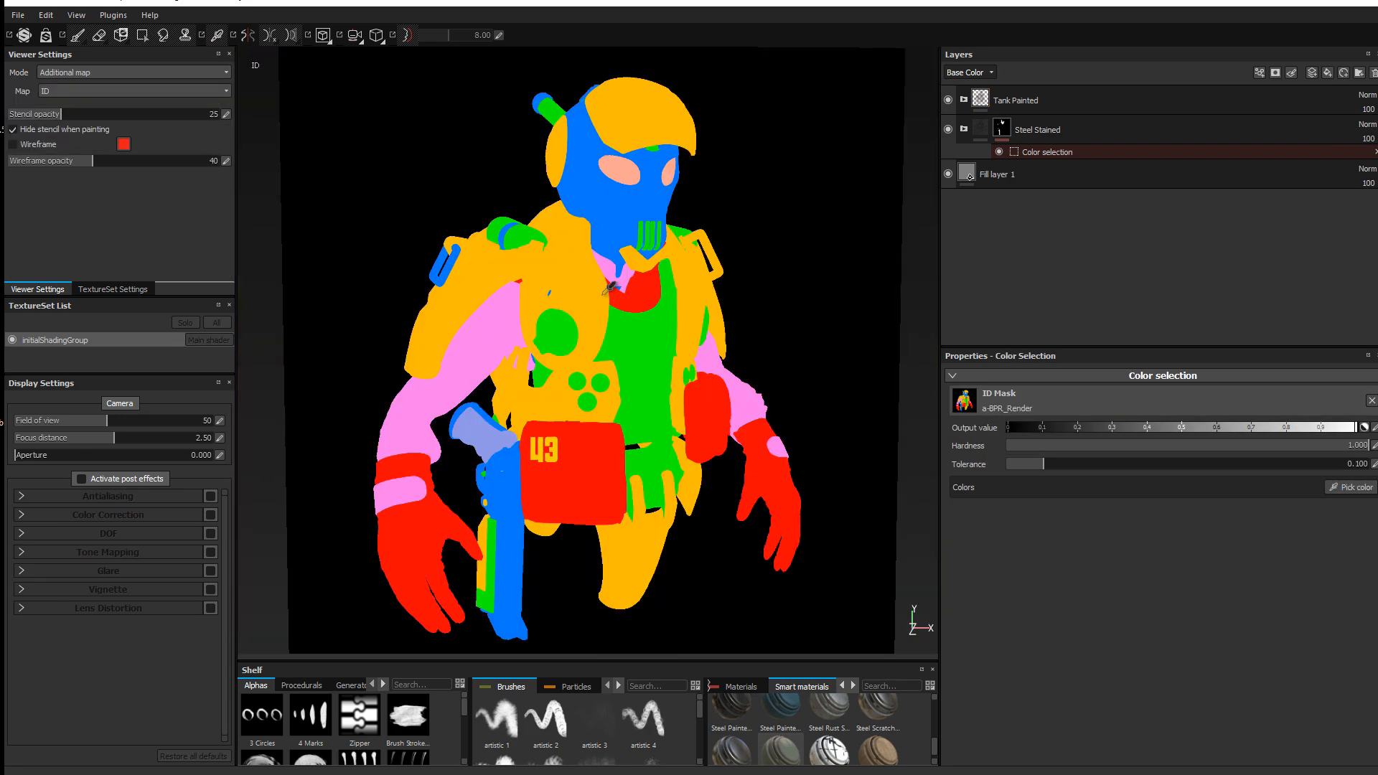
pyautogui.click(591, 286)
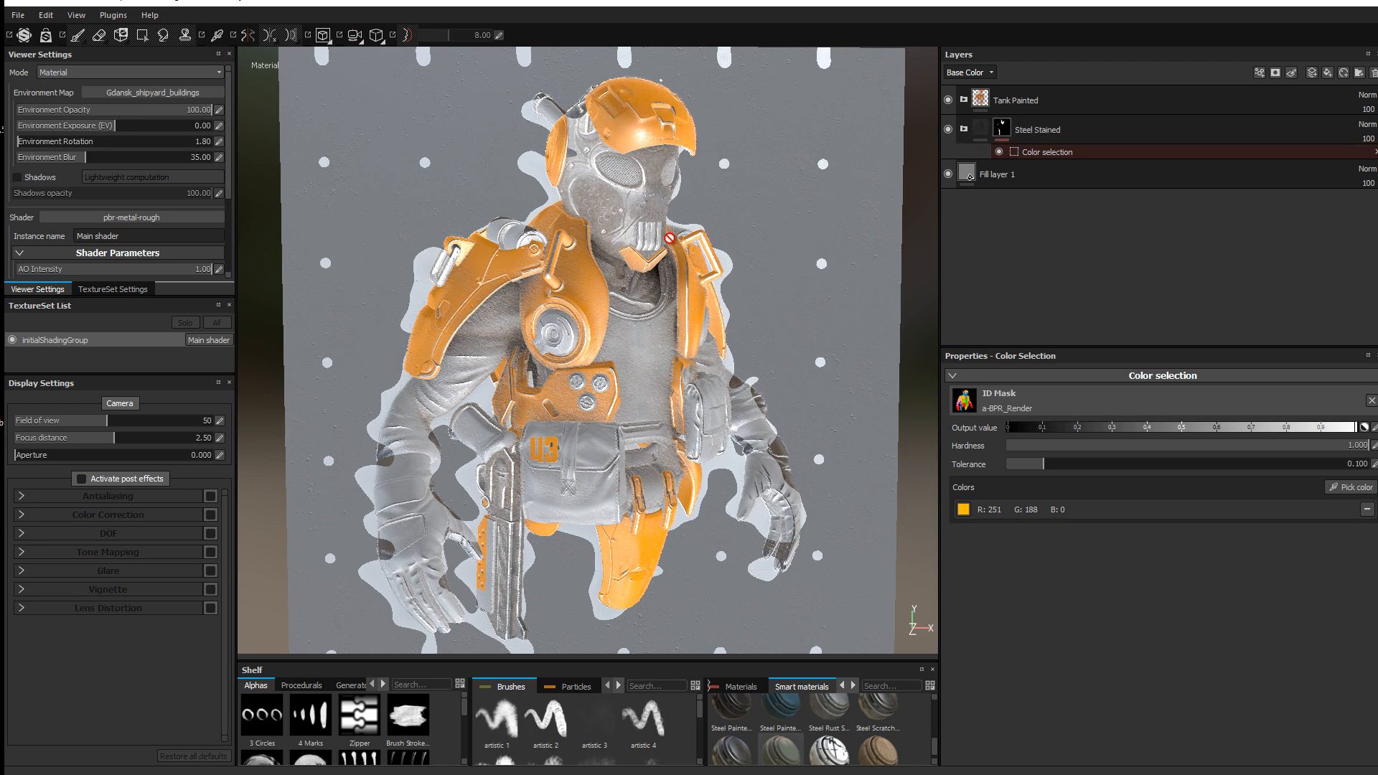
pyautogui.keyDown('shift'); pyautogui.moveTo(691, 242); pyautogui.dragTo(664, 230, button='right'); pyautogui.keyUp('shift')
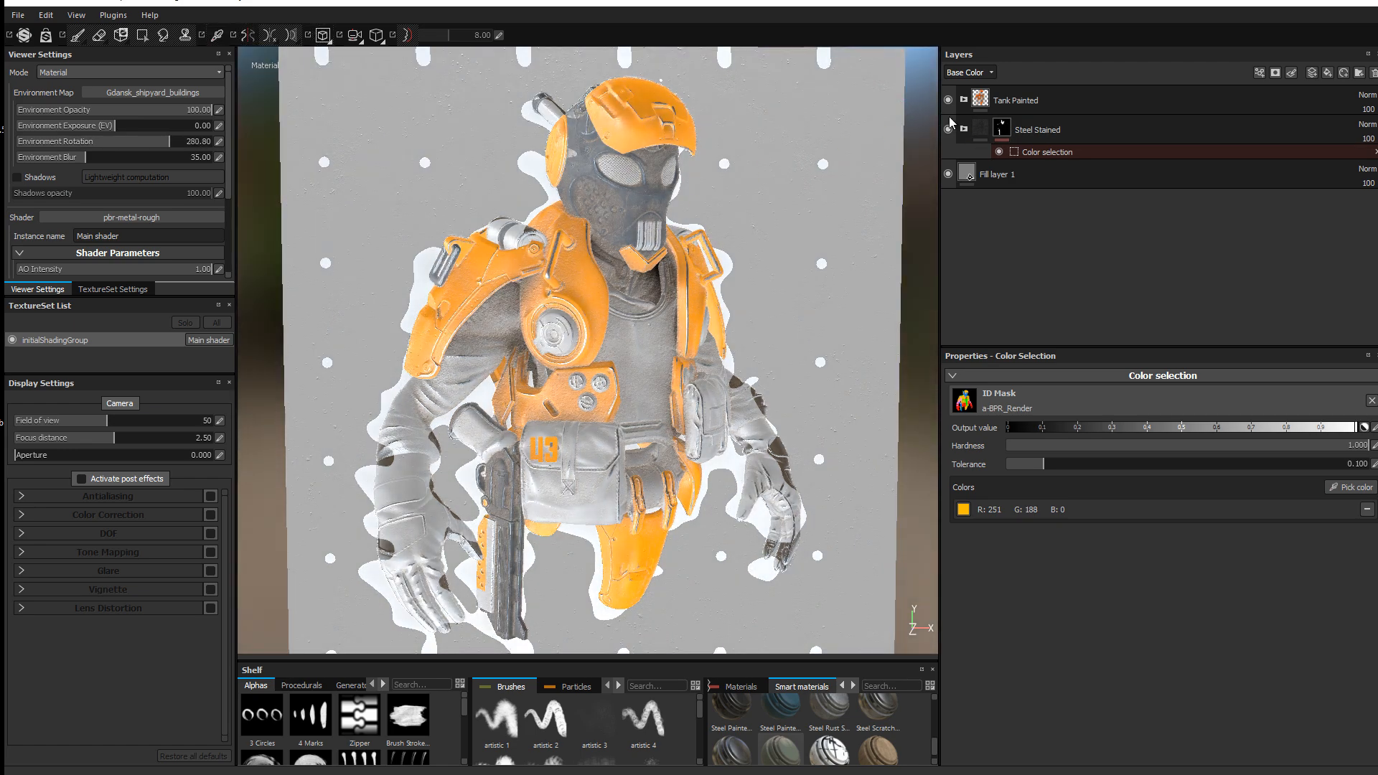
pyautogui.click(1039, 150)
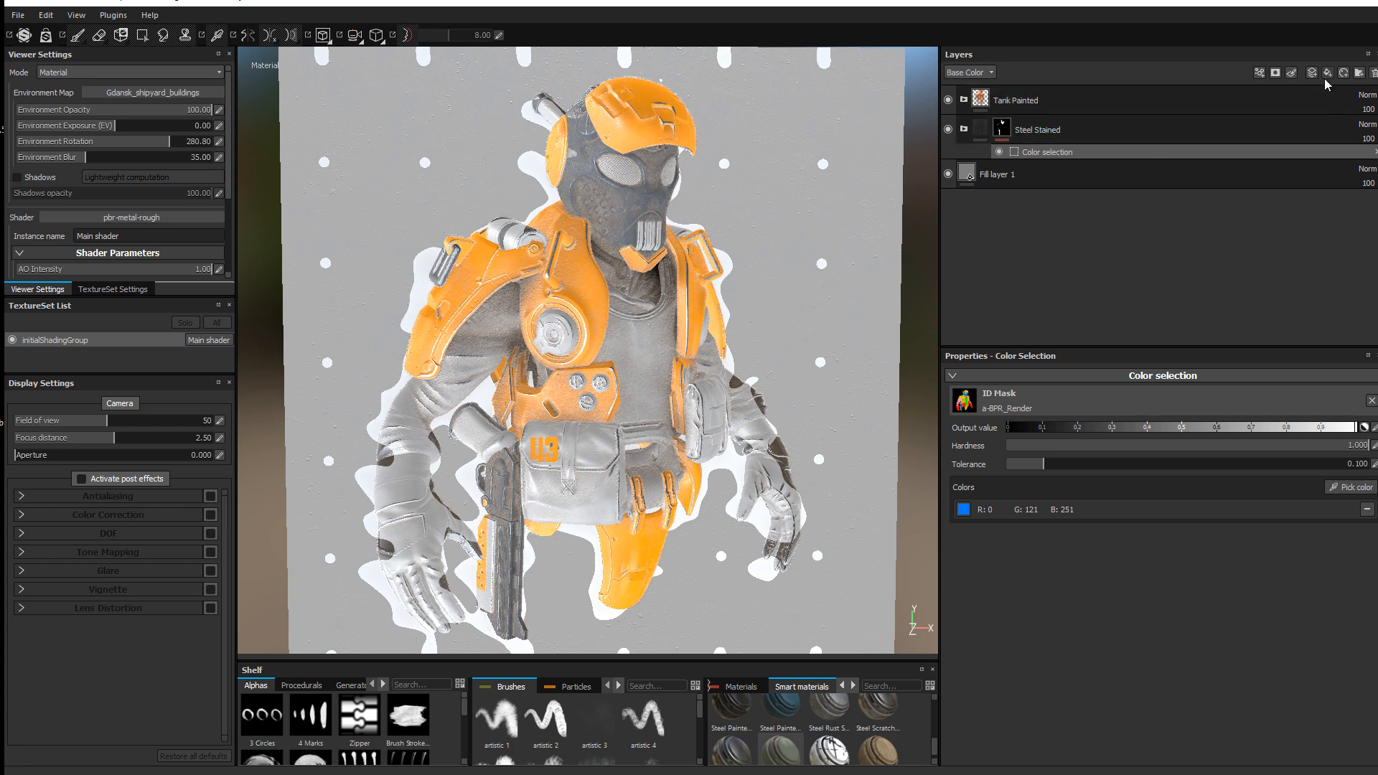
# Step: Delete the colour-selection effect from Base inside the Tank Painted folder
pyautogui.click(1066, 93)
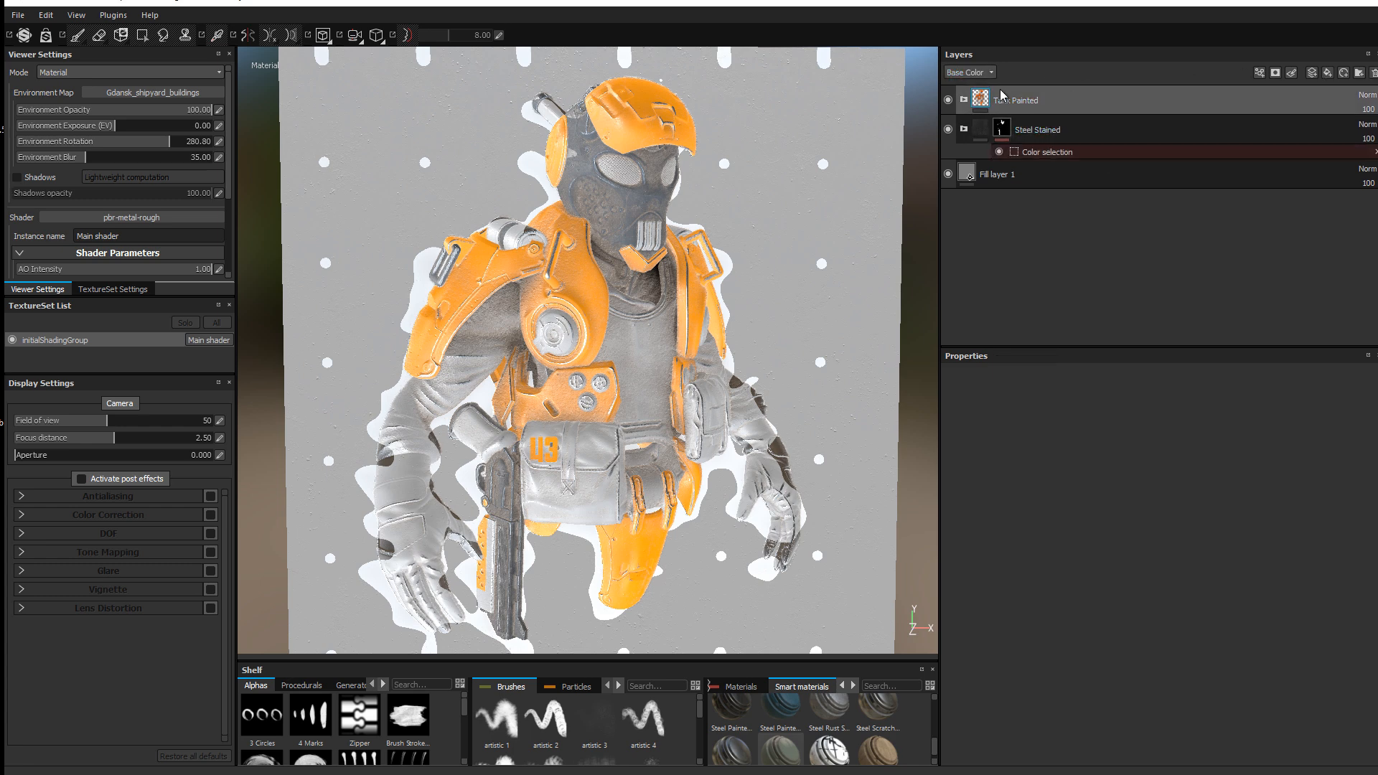
pyautogui.click(963, 99)
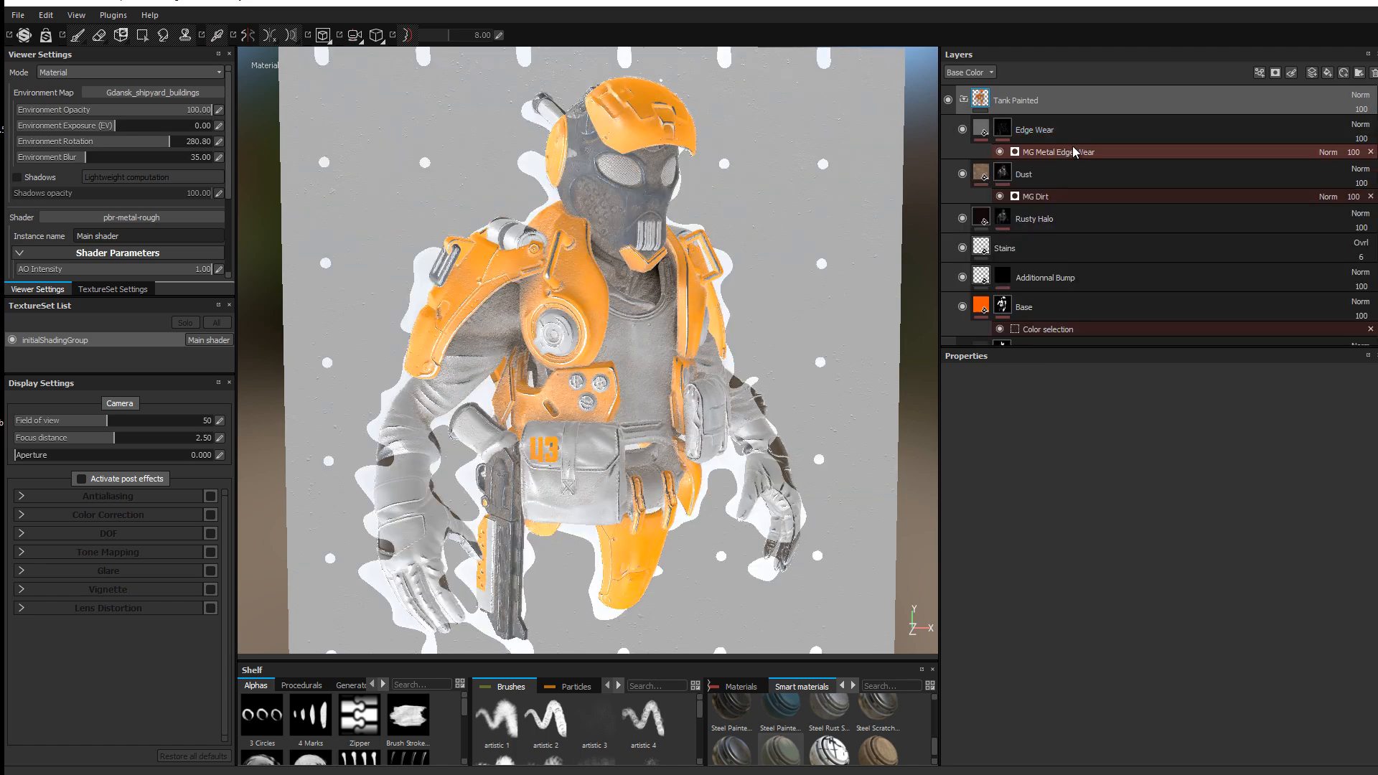
pyautogui.click(1062, 328)
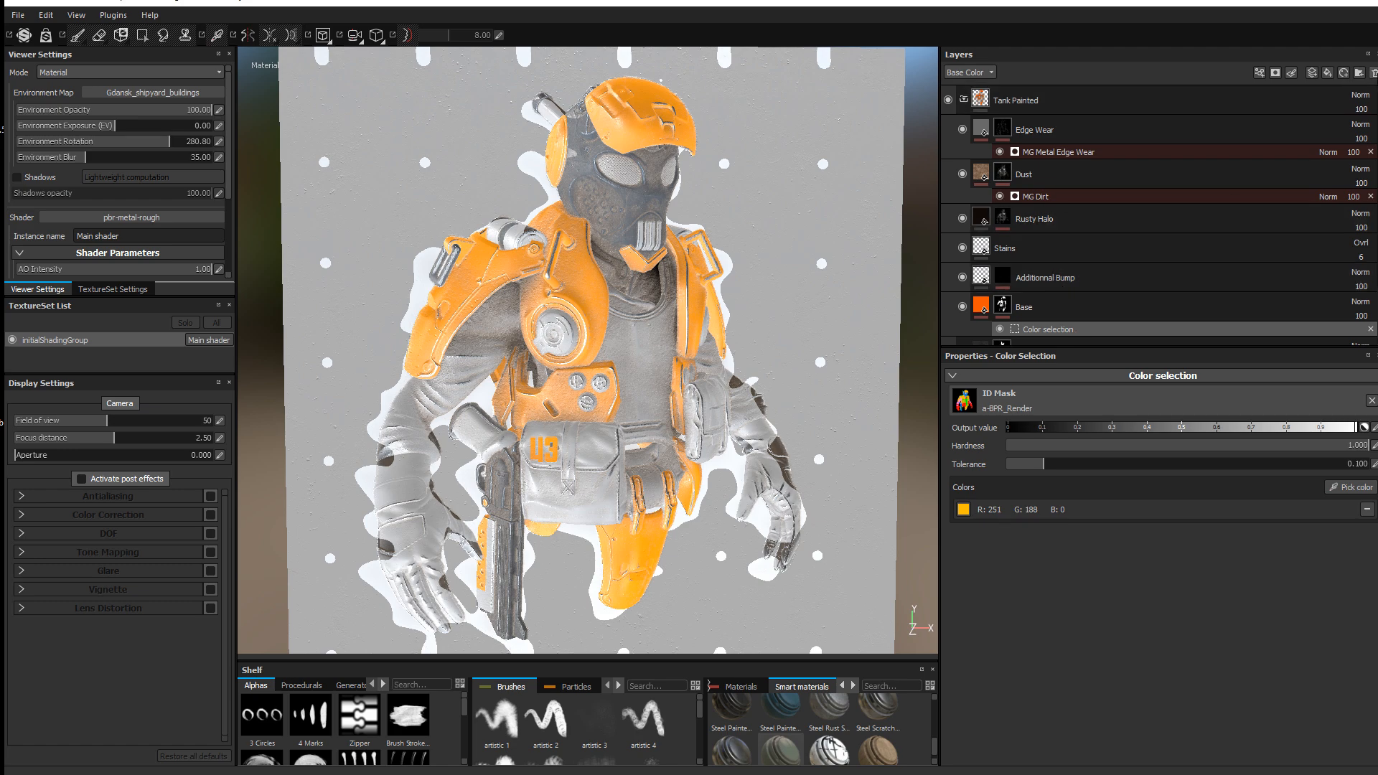
pyautogui.click(1371, 329)
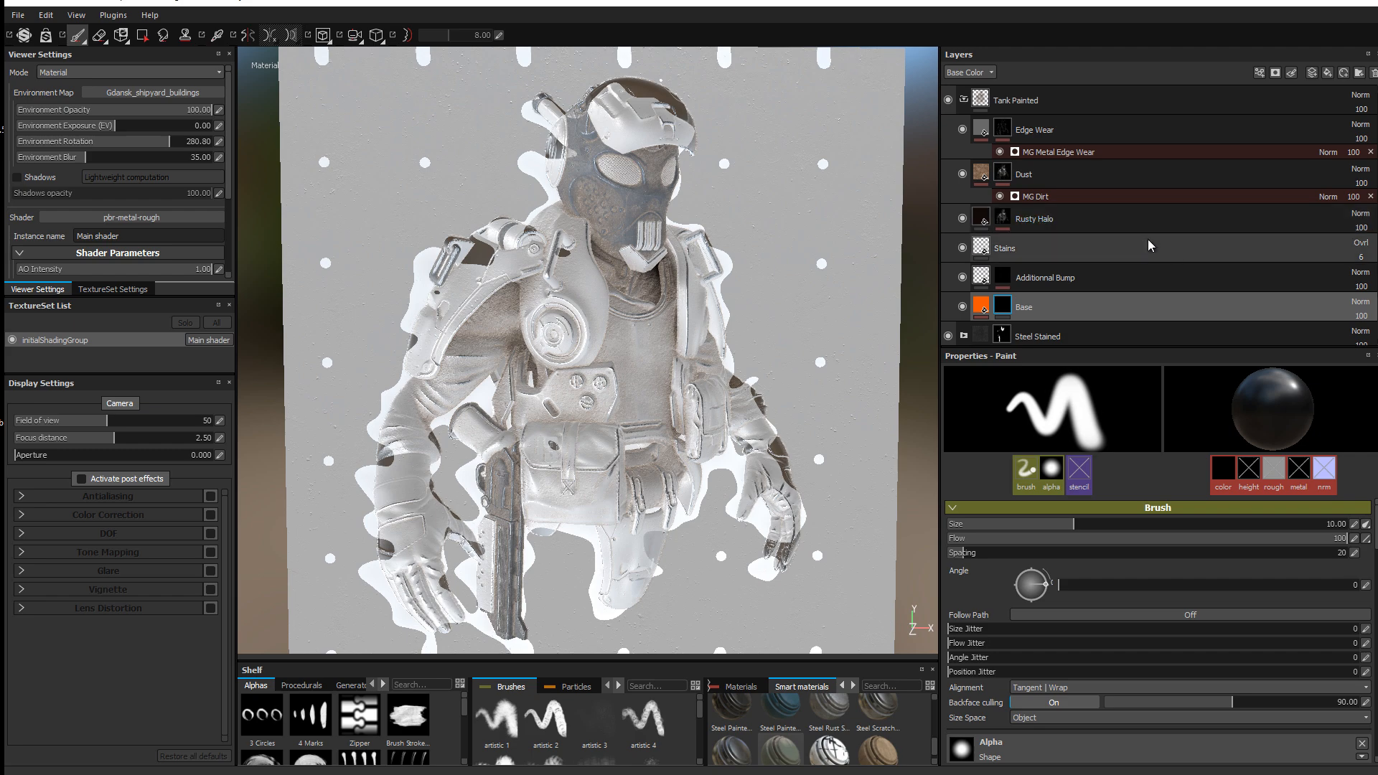
pyautogui.click(1050, 101)
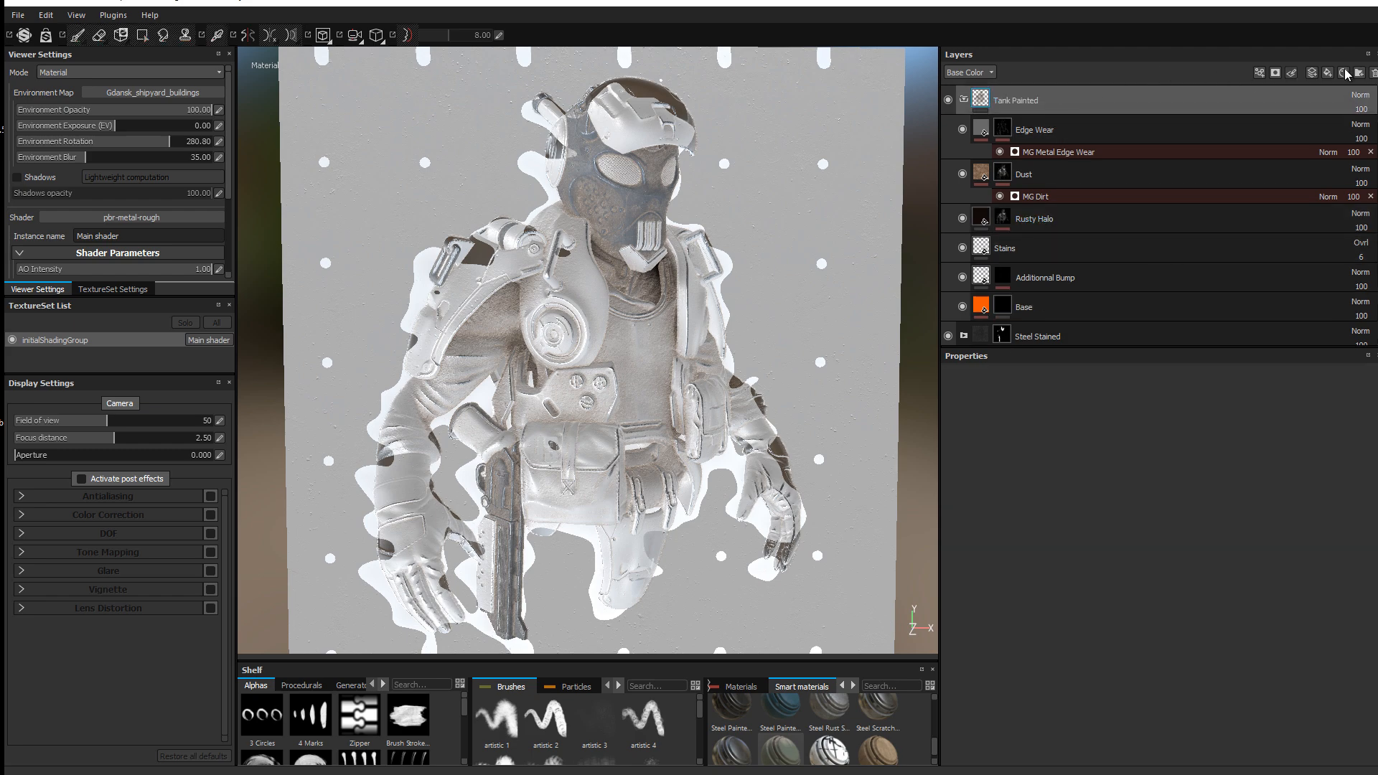
# Step: Delete the Tank Painted folder and add the Steel Painted Stained smart material from the Shelf
pyautogui.click(1375, 73)
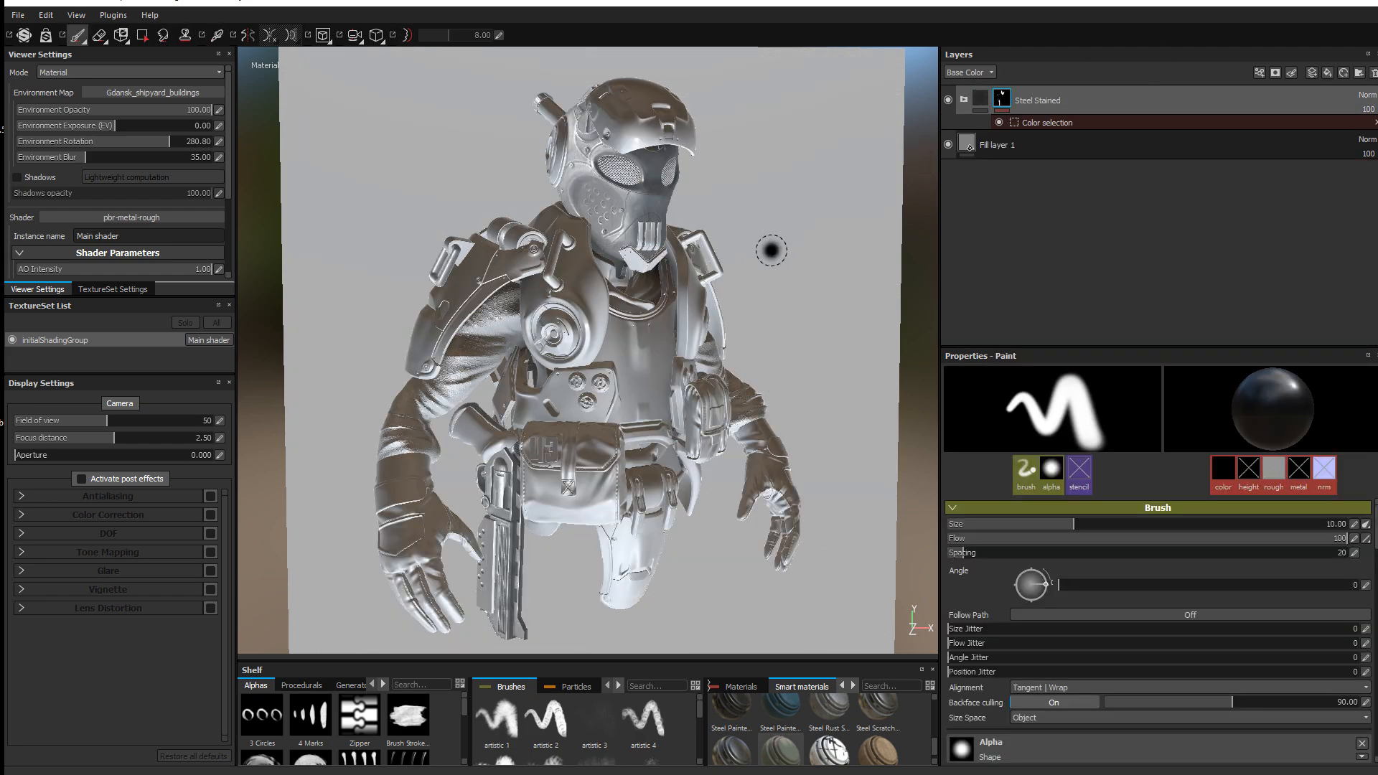
pyautogui.moveTo(603, 226)
pyautogui.keyDown('shift'); pyautogui.mouseDown(button='right')
pyautogui.moveTo(650, 220)
pyautogui.moveTo(624, 221)
pyautogui.mouseUp(button='right'); pyautogui.keyUp('shift')
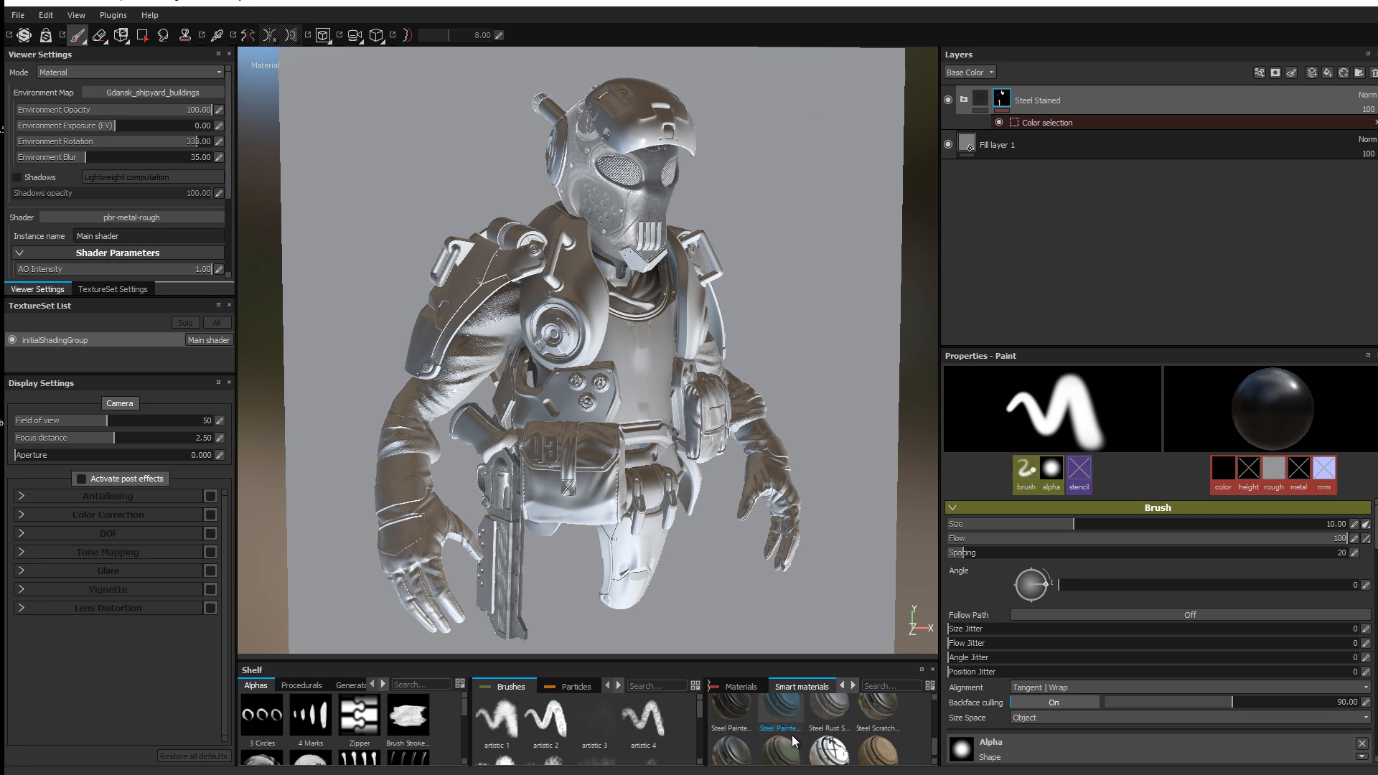
pyautogui.scroll(1, 784, 737)
pyautogui.moveTo(784, 737)
pyautogui.mouseDown()
pyautogui.moveTo(1112, 471)
pyautogui.moveTo(1351, 149)
pyautogui.moveTo(1267, 79)
pyautogui.moveTo(1242, 89)
pyautogui.mouseUp()
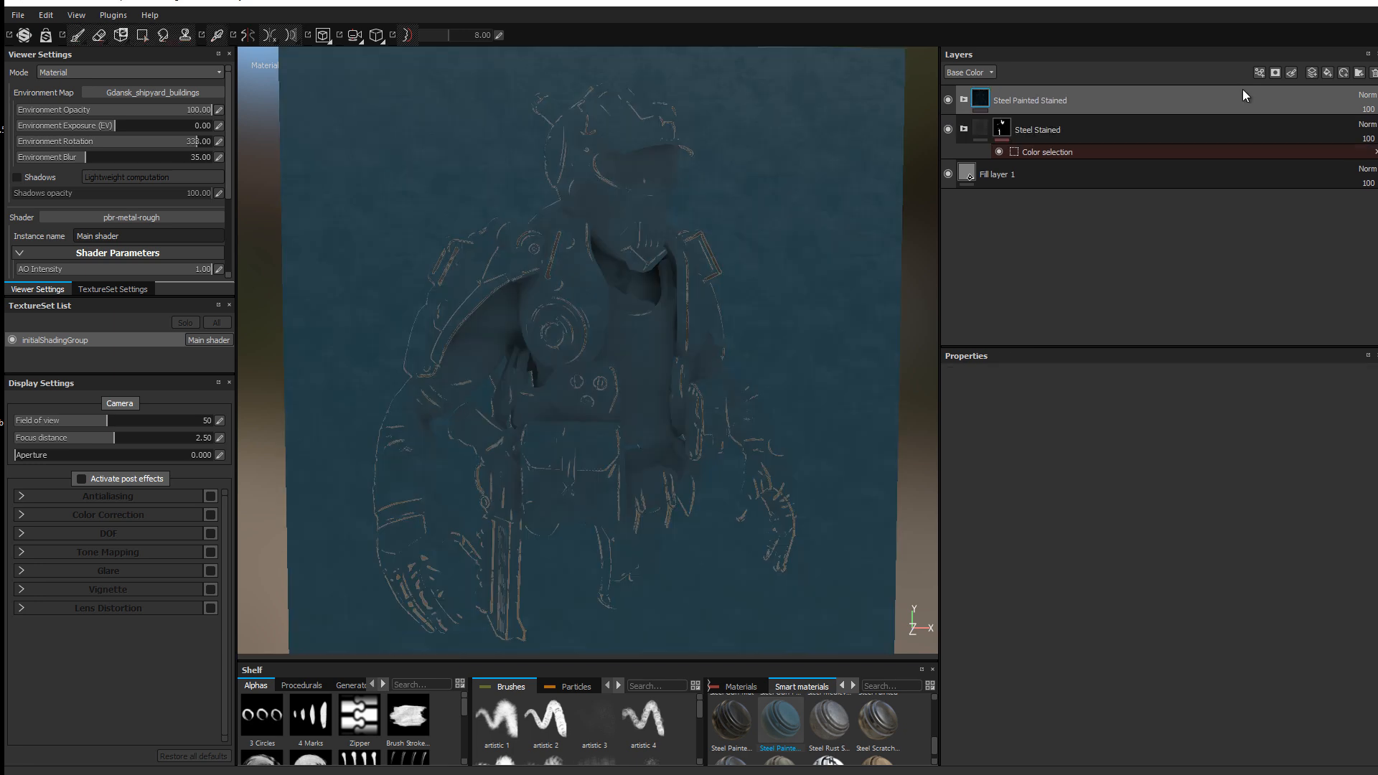
# Step: Set Steel Painted Stained to Screen blending and inspect its Base Paint fill settings
pyautogui.click(960, 73)
pyautogui.click(976, 123)
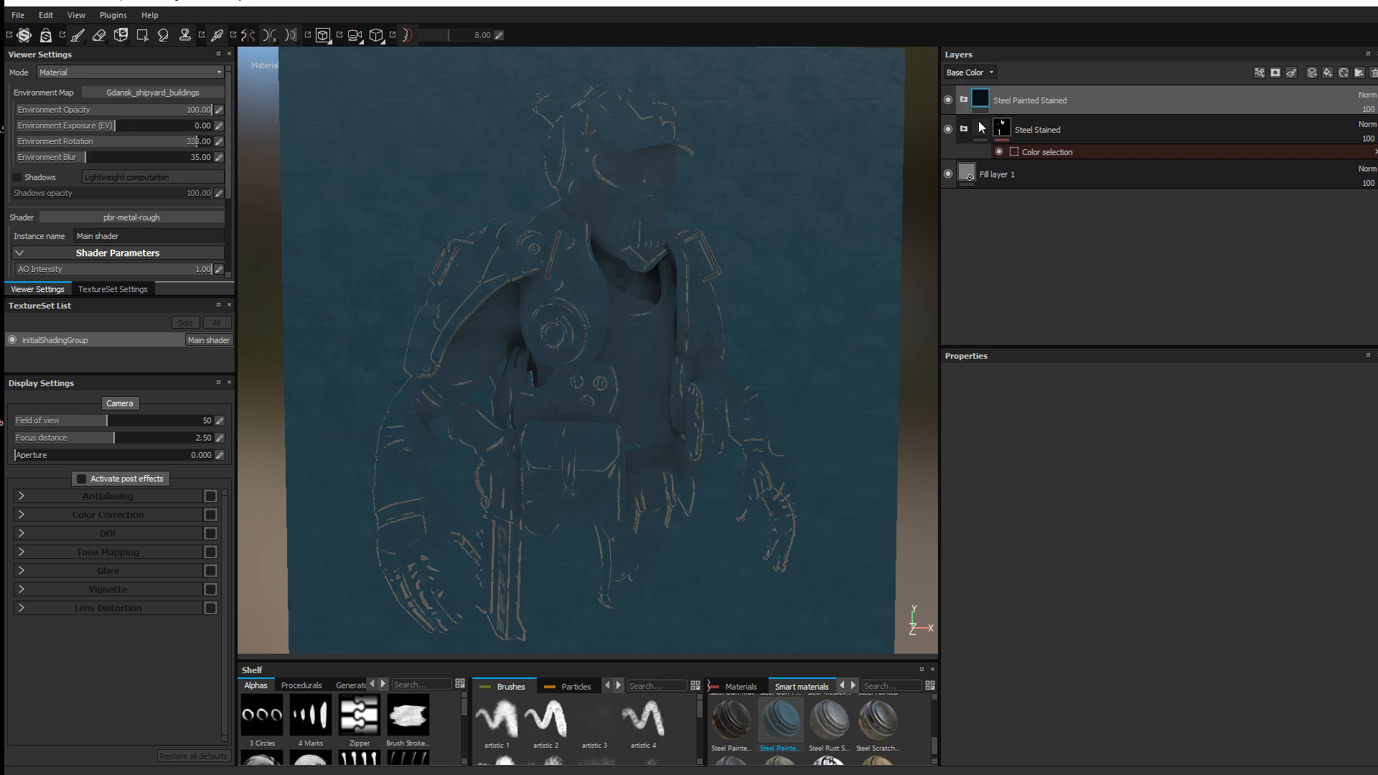
pyautogui.click(1365, 95)
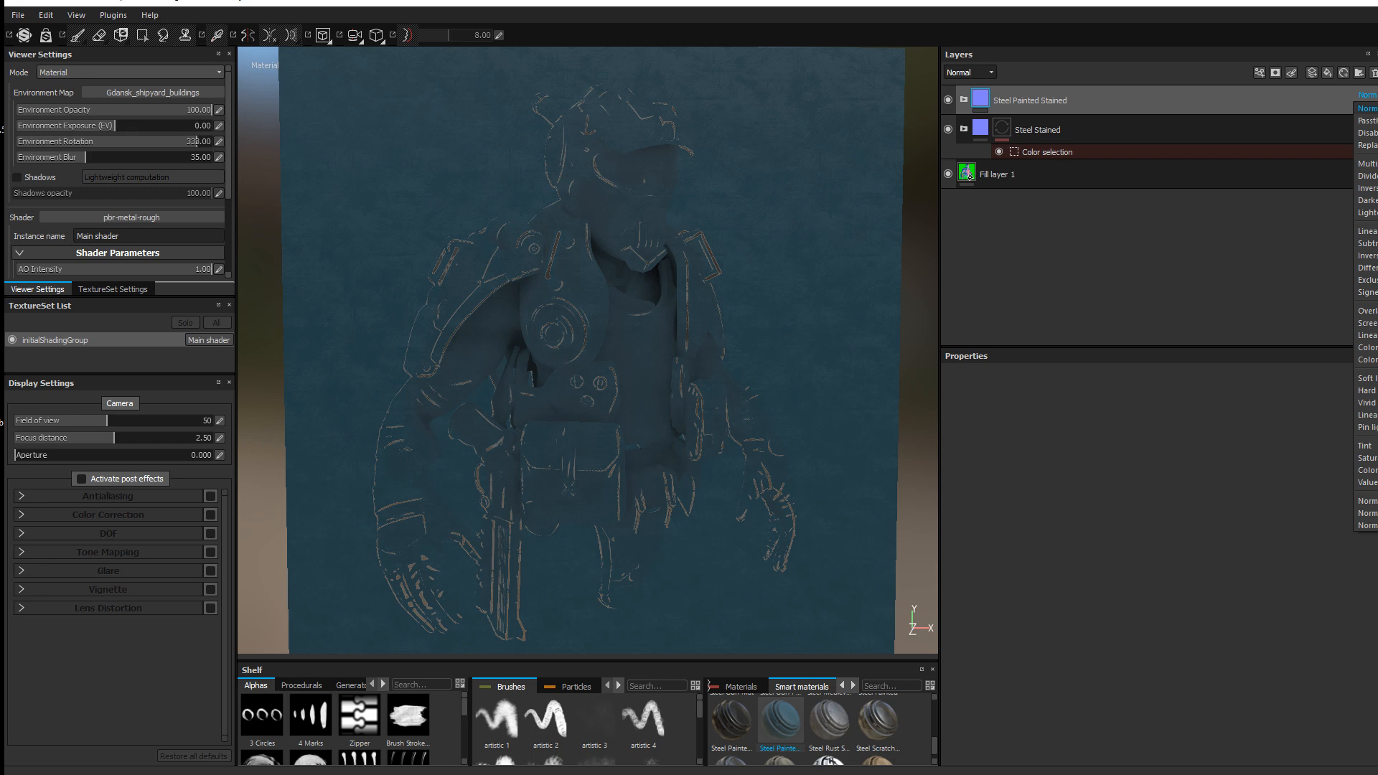
pyautogui.click(1369, 323)
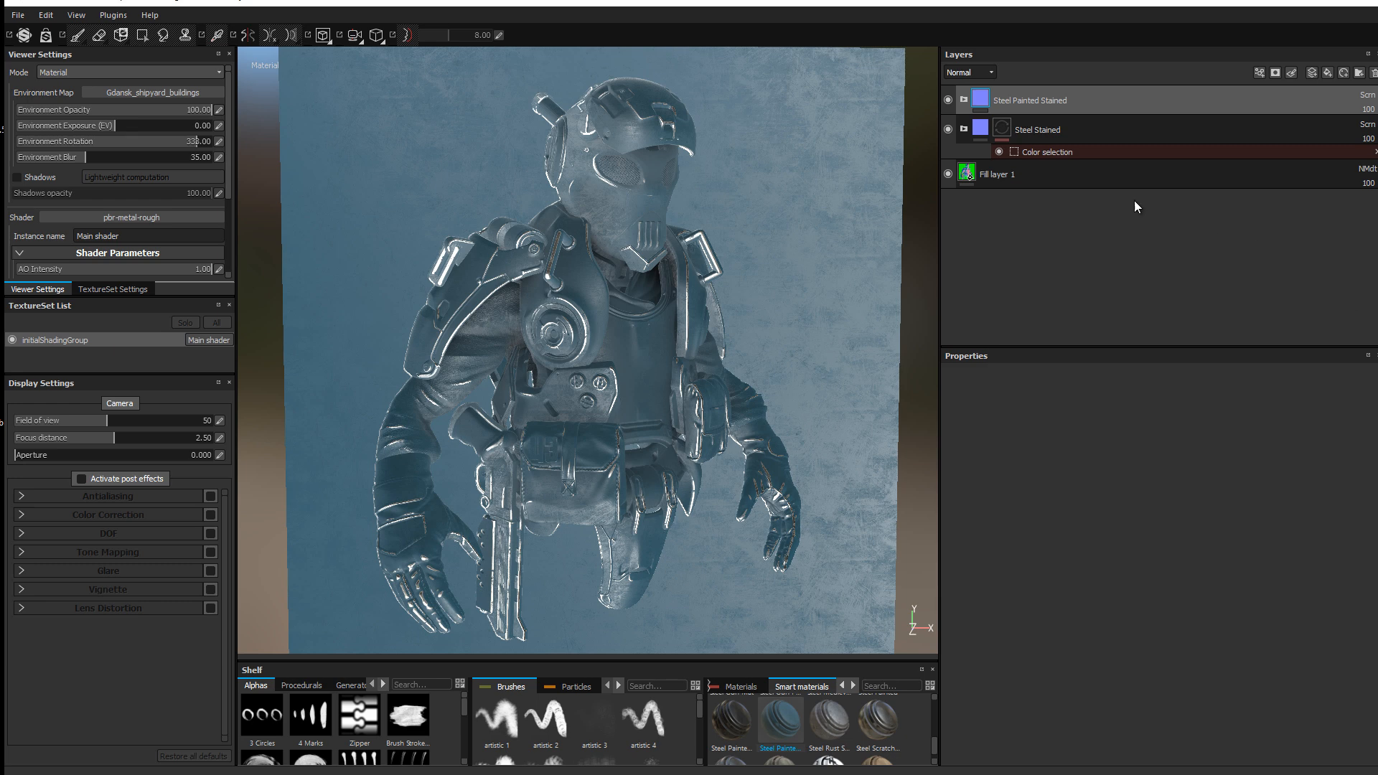
pyautogui.click(964, 100)
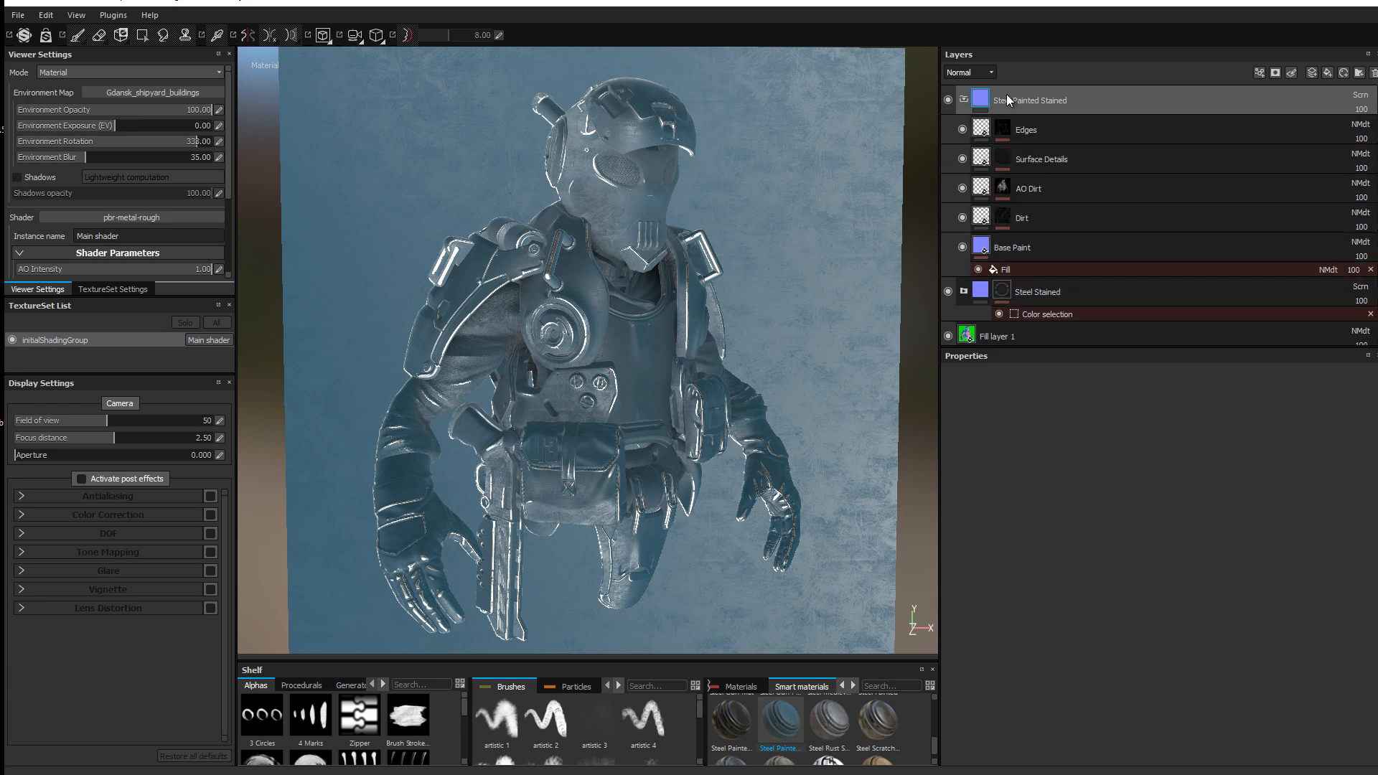
pyautogui.click(1019, 249)
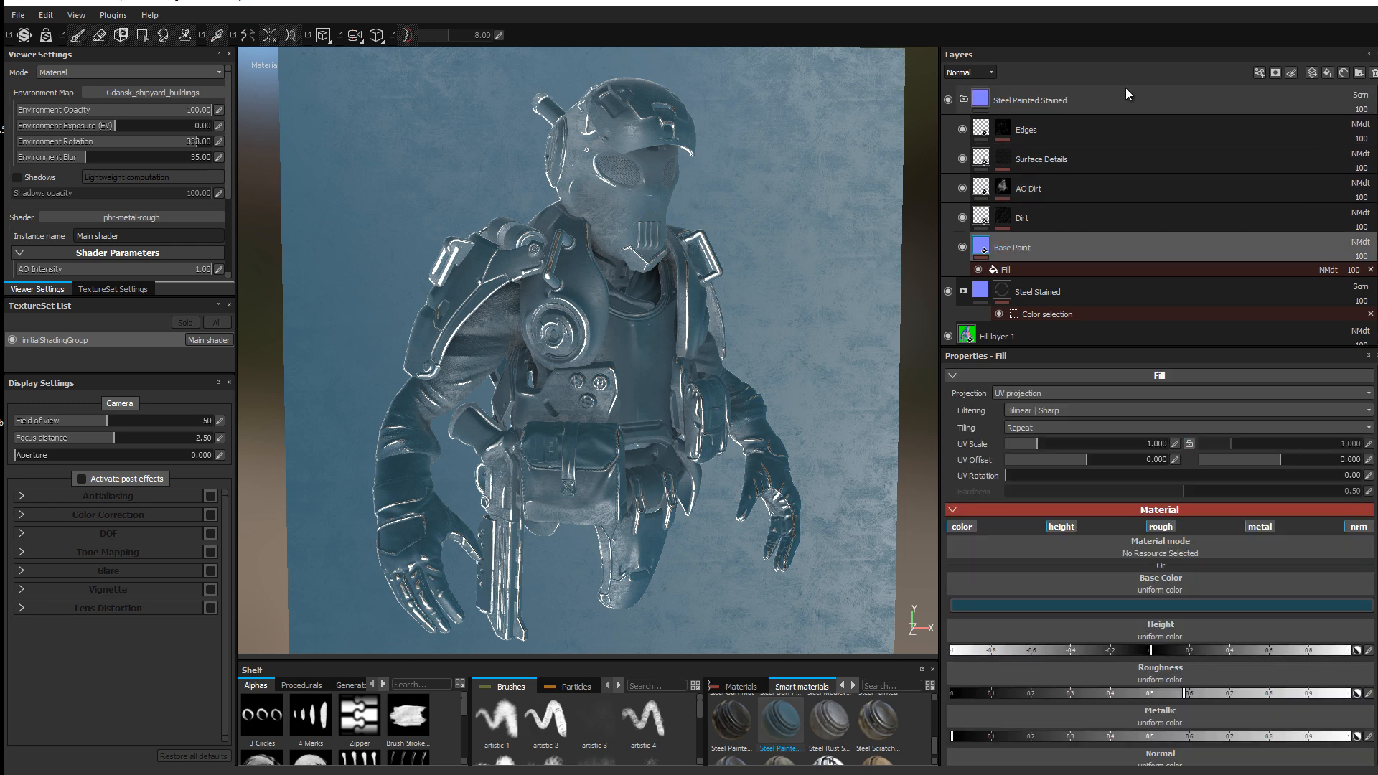
pyautogui.click(1260, 104)
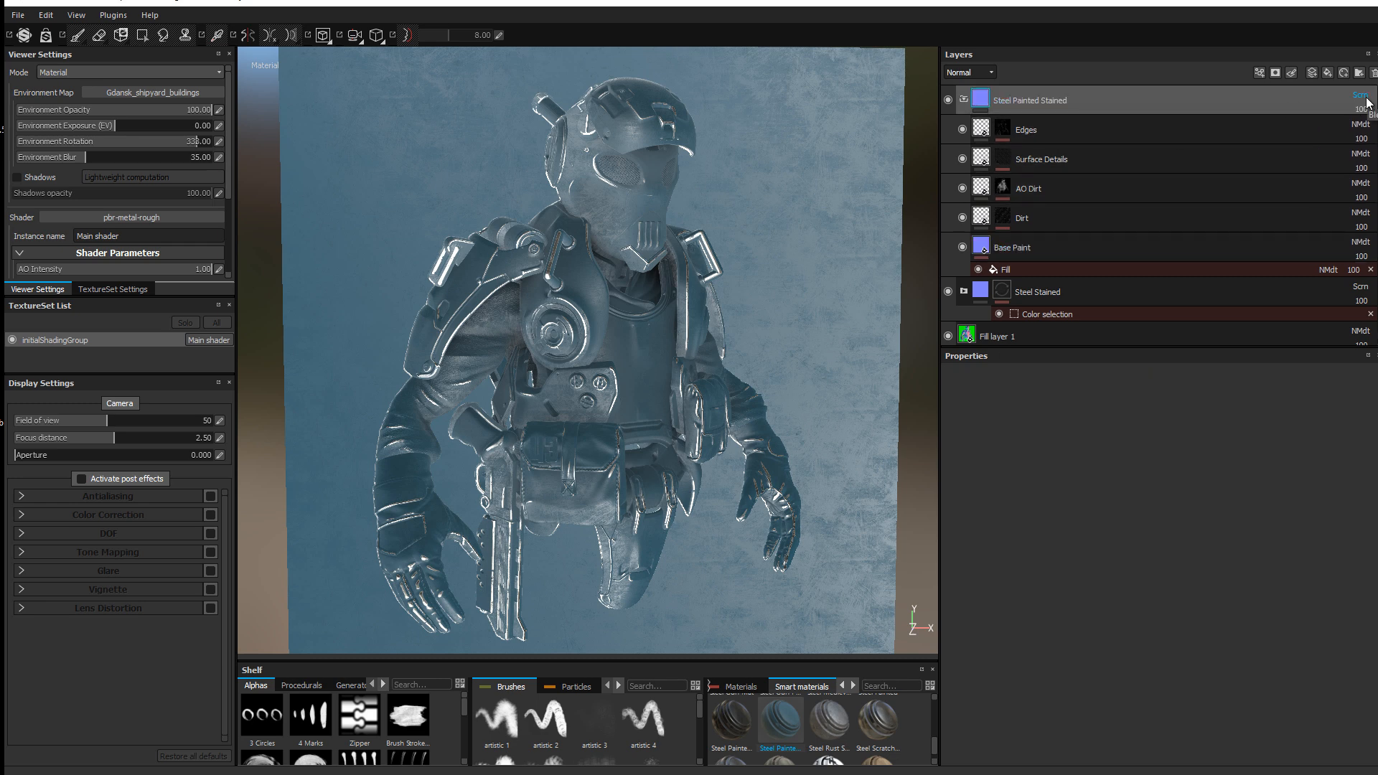
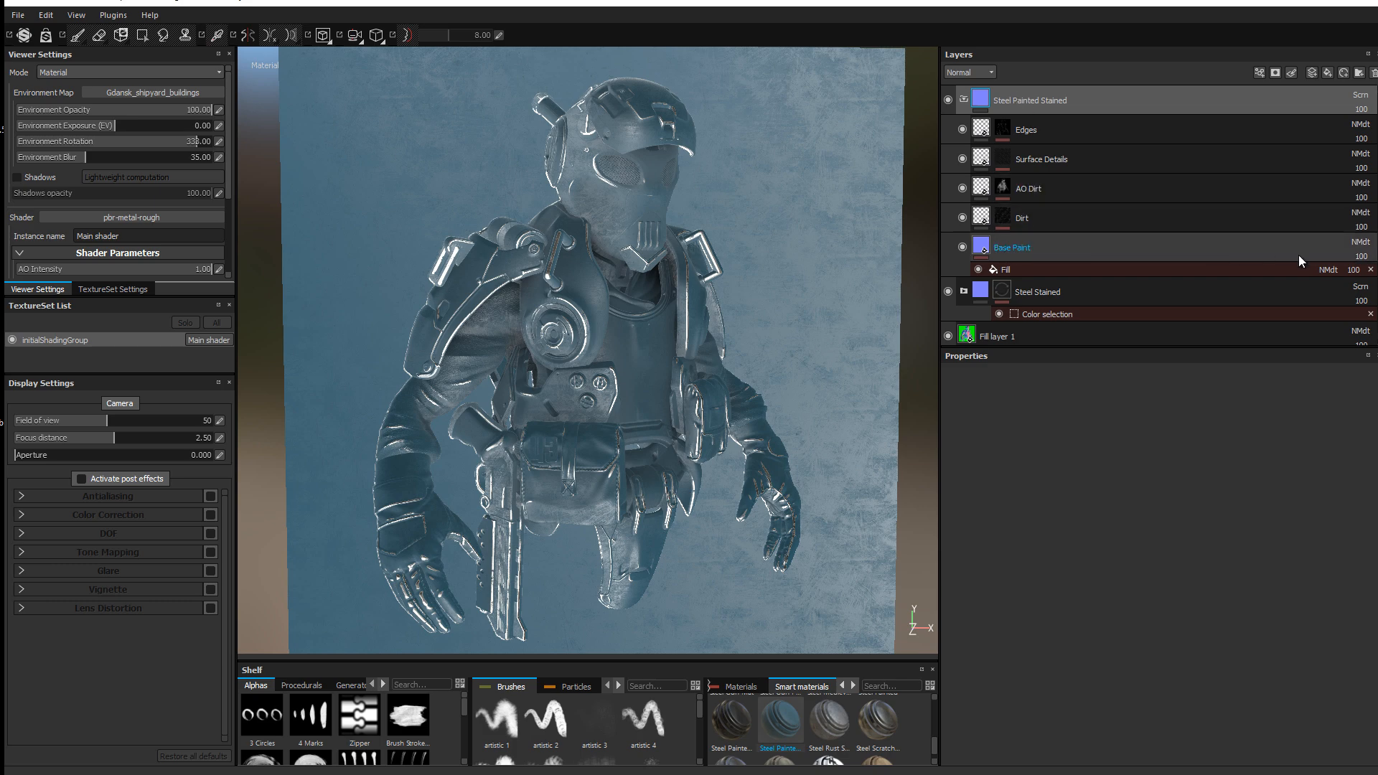
# Step: Switch the Base Paint layer inside Steel Painted Stained from Normal to Screen blending
pyautogui.click(1324, 251)
pyautogui.click(1351, 243)
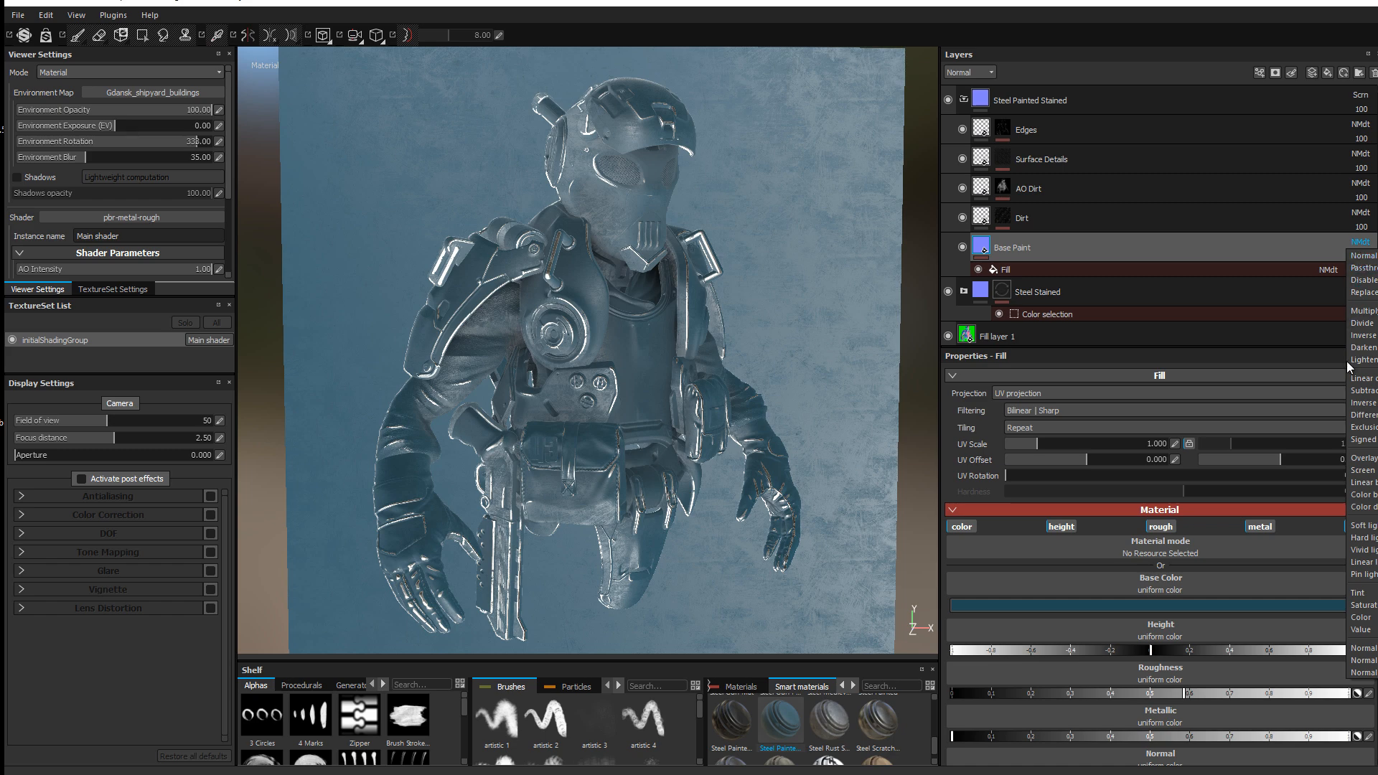
pyautogui.click(1367, 470)
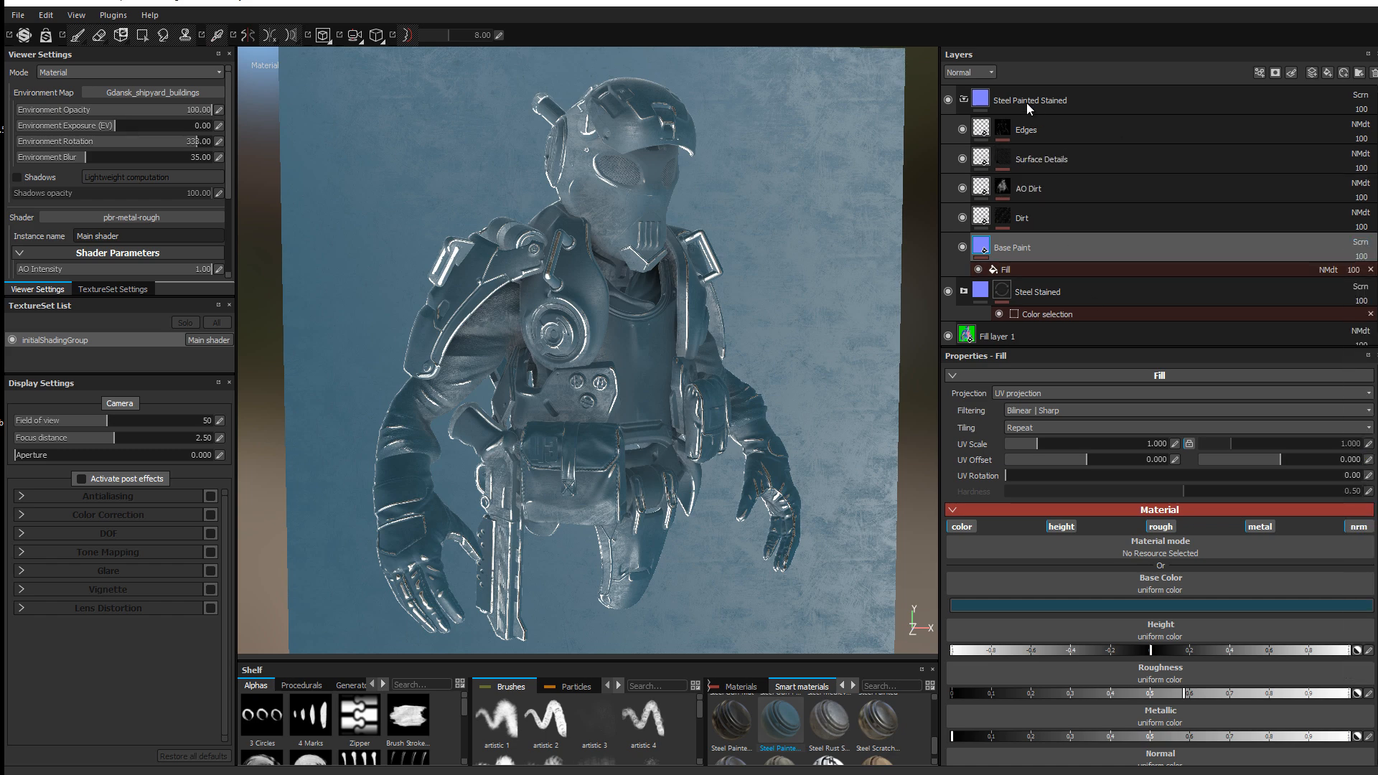
pyautogui.click(1246, 94)
pyautogui.click(1271, 75)
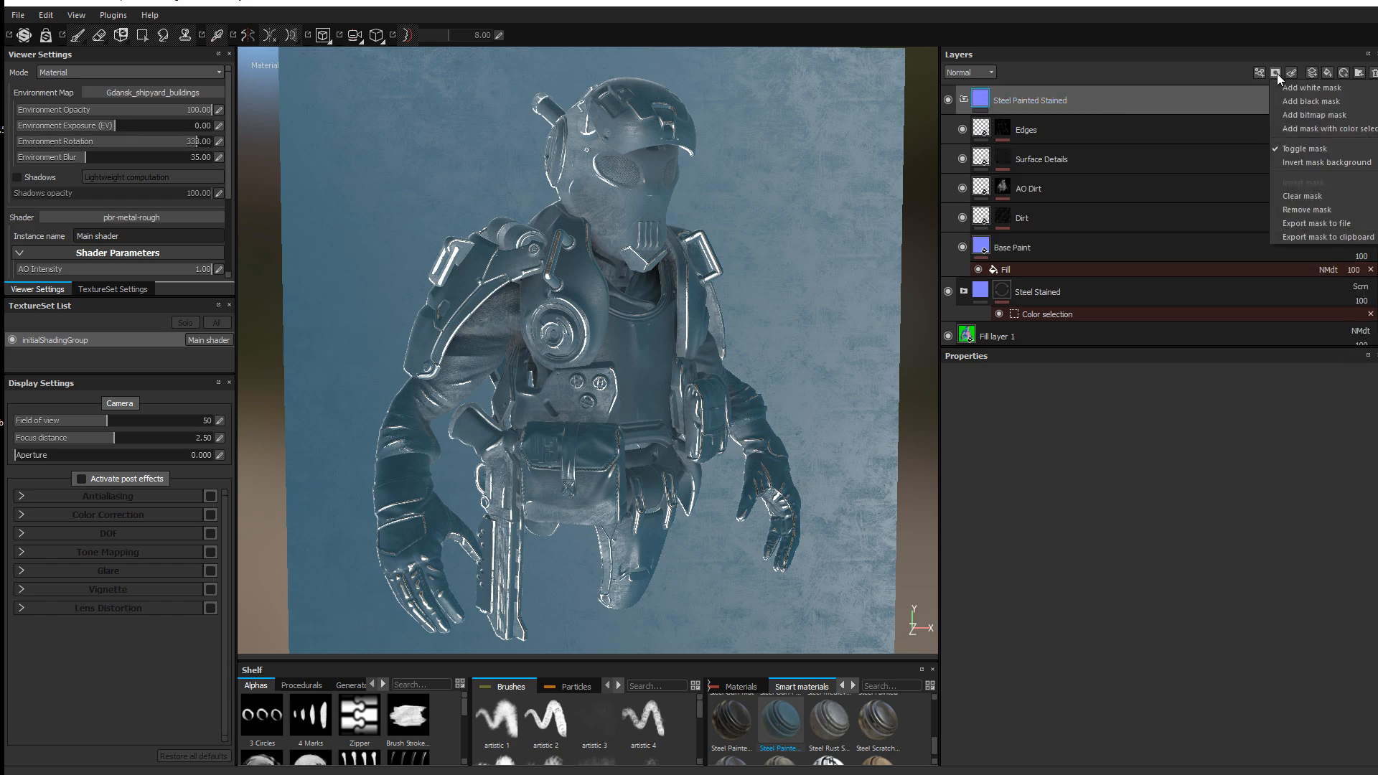
# Step: Mask Steel Painted Stained with a colour selection of the yellow ID armor parts
pyautogui.click(1316, 137)
pyautogui.click(1351, 487)
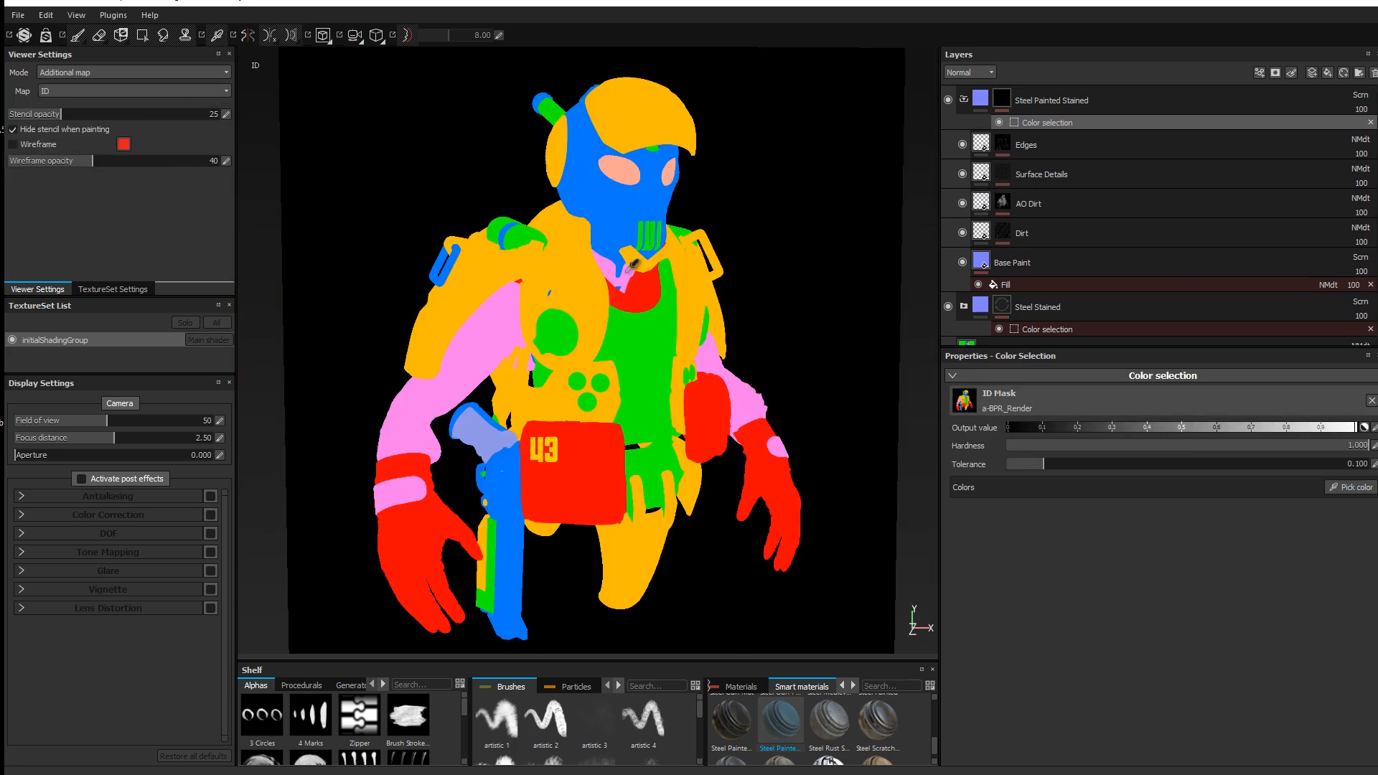
pyautogui.click(592, 267)
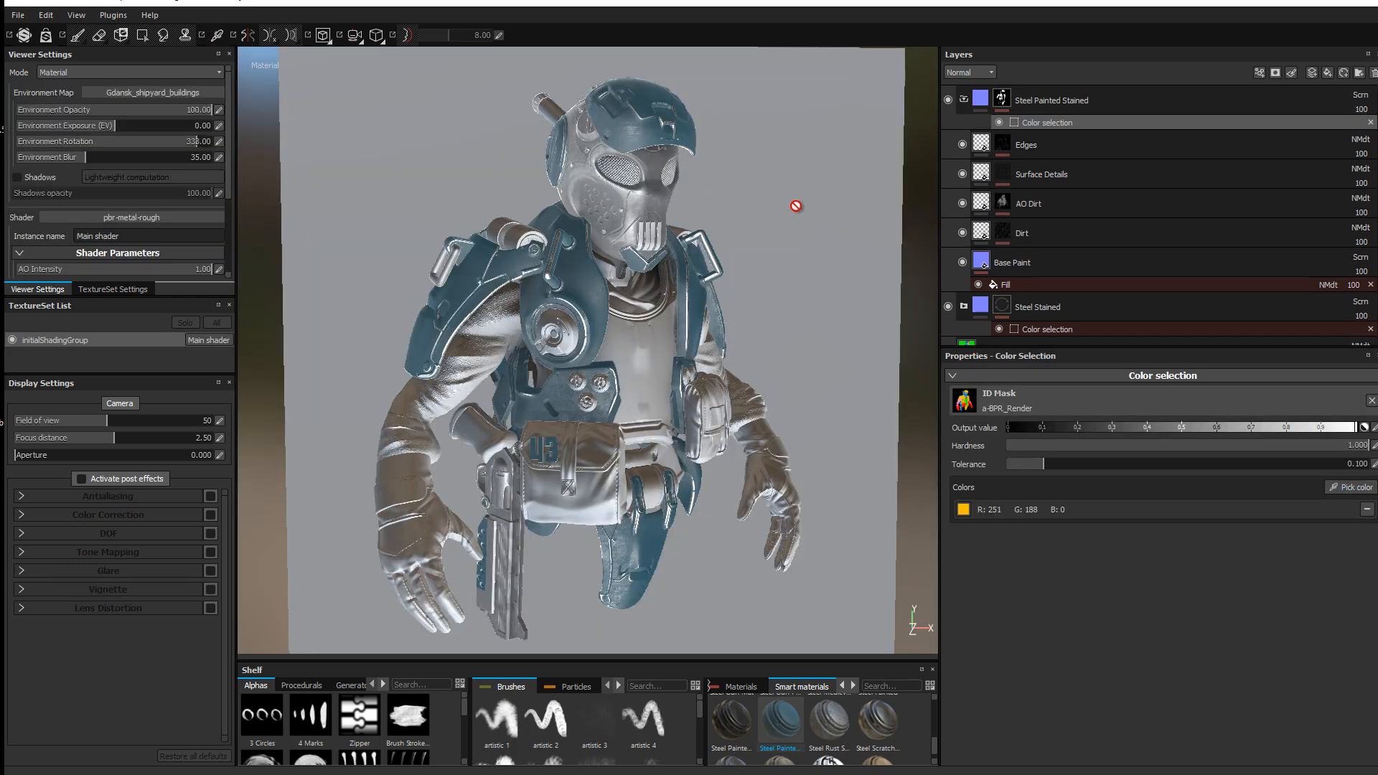
# Step: Set Base Paint's base colour to bright orange (RGB 1.000, 0.336, 0.000)
pyautogui.click(981, 98)
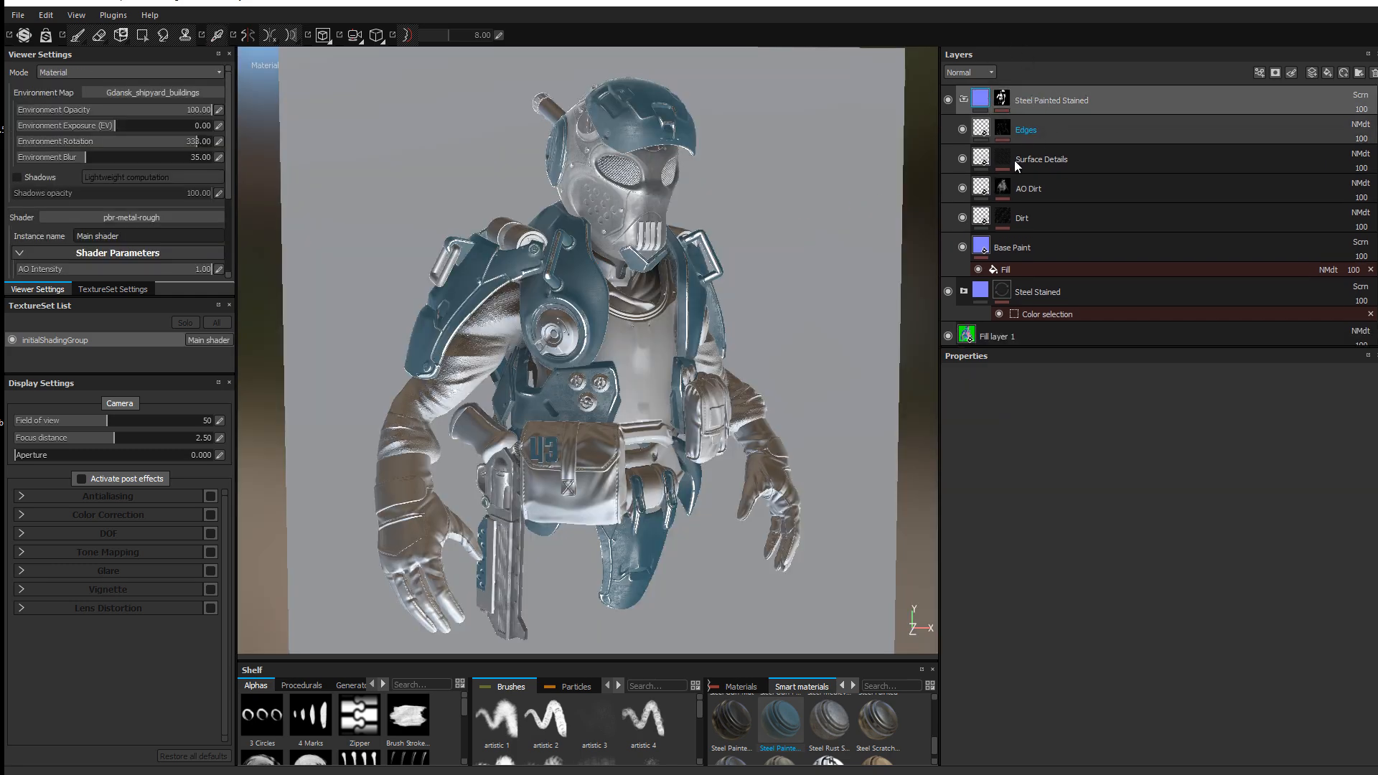
pyautogui.click(1027, 246)
pyautogui.click(1130, 604)
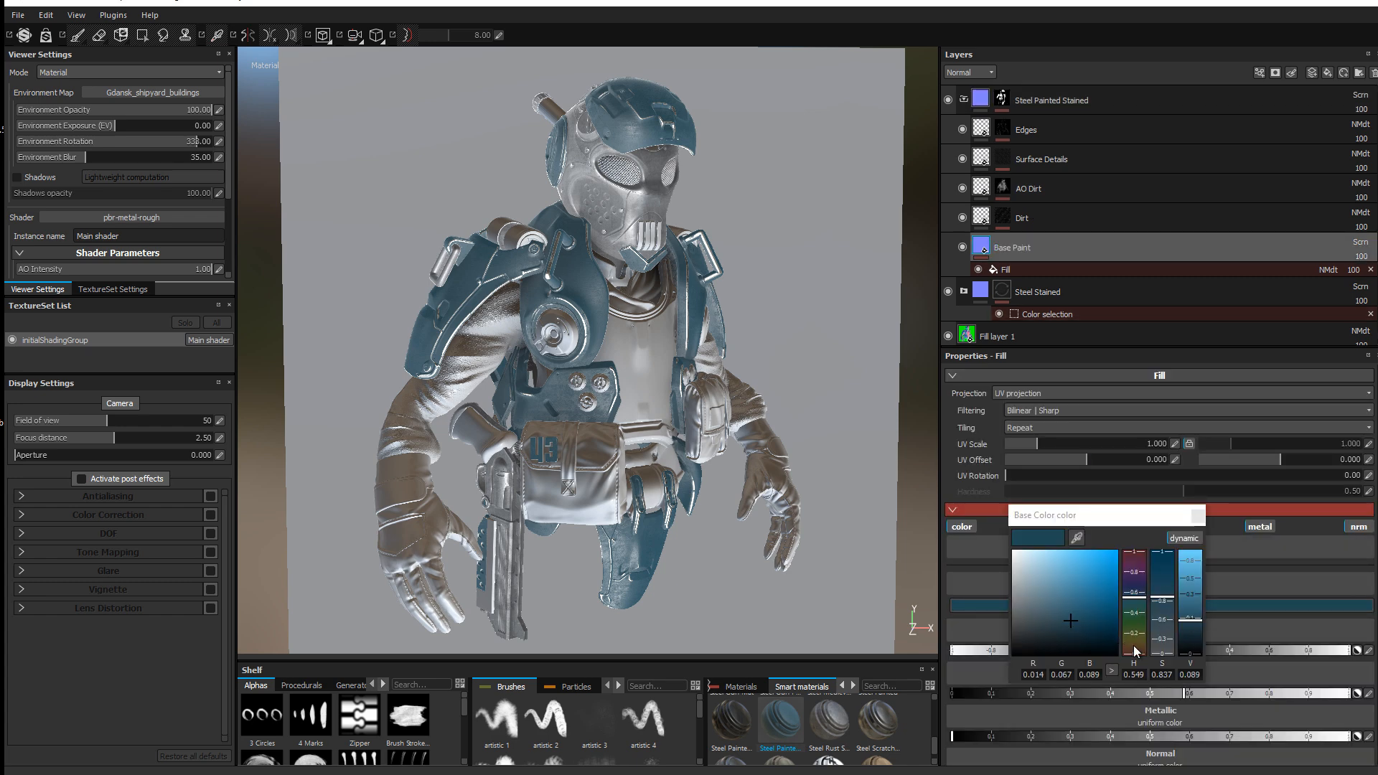
pyautogui.moveTo(1134, 646); pyautogui.dragTo(1136, 654)
pyautogui.click(1118, 551)
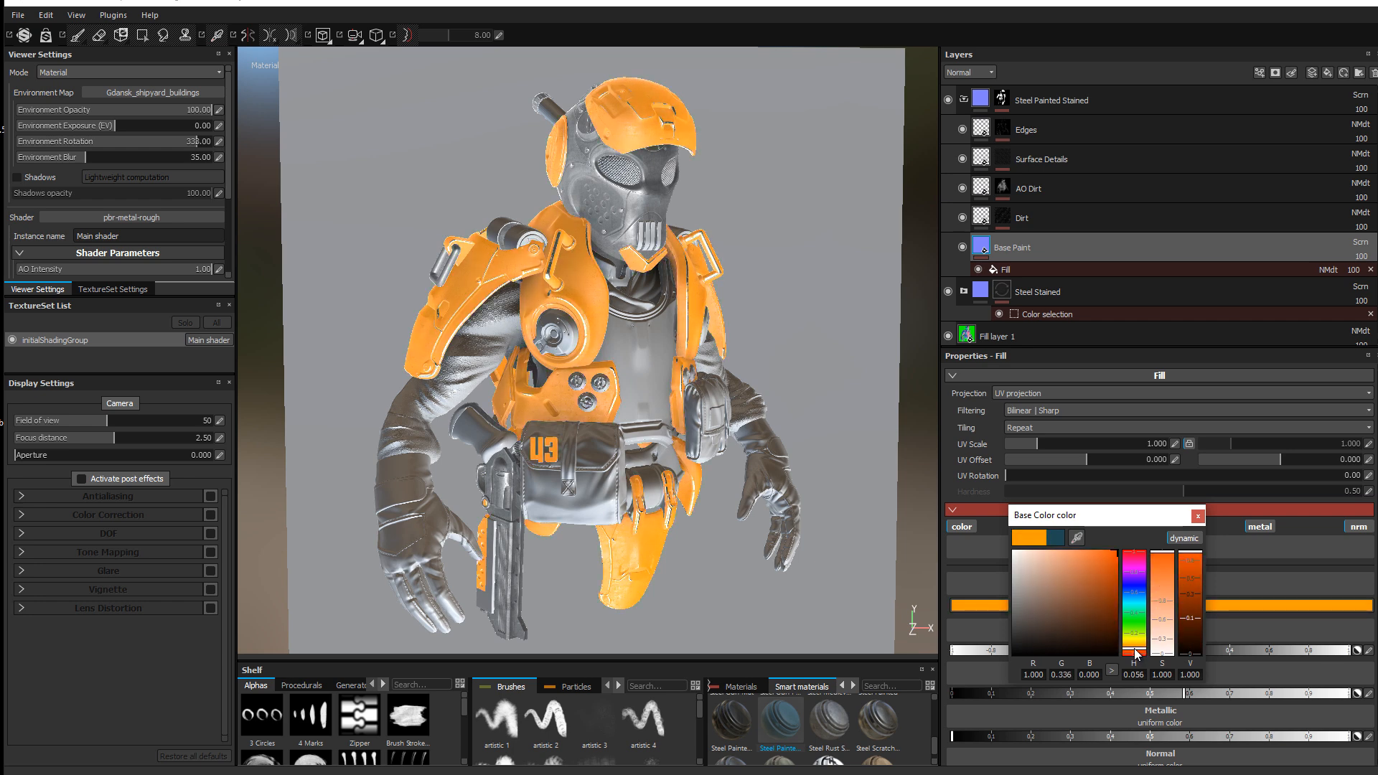
pyautogui.keyDown('shift'); pyautogui.moveTo(530, 327); pyautogui.dragTo(1033, 346, button='right'); pyautogui.keyUp('shift')
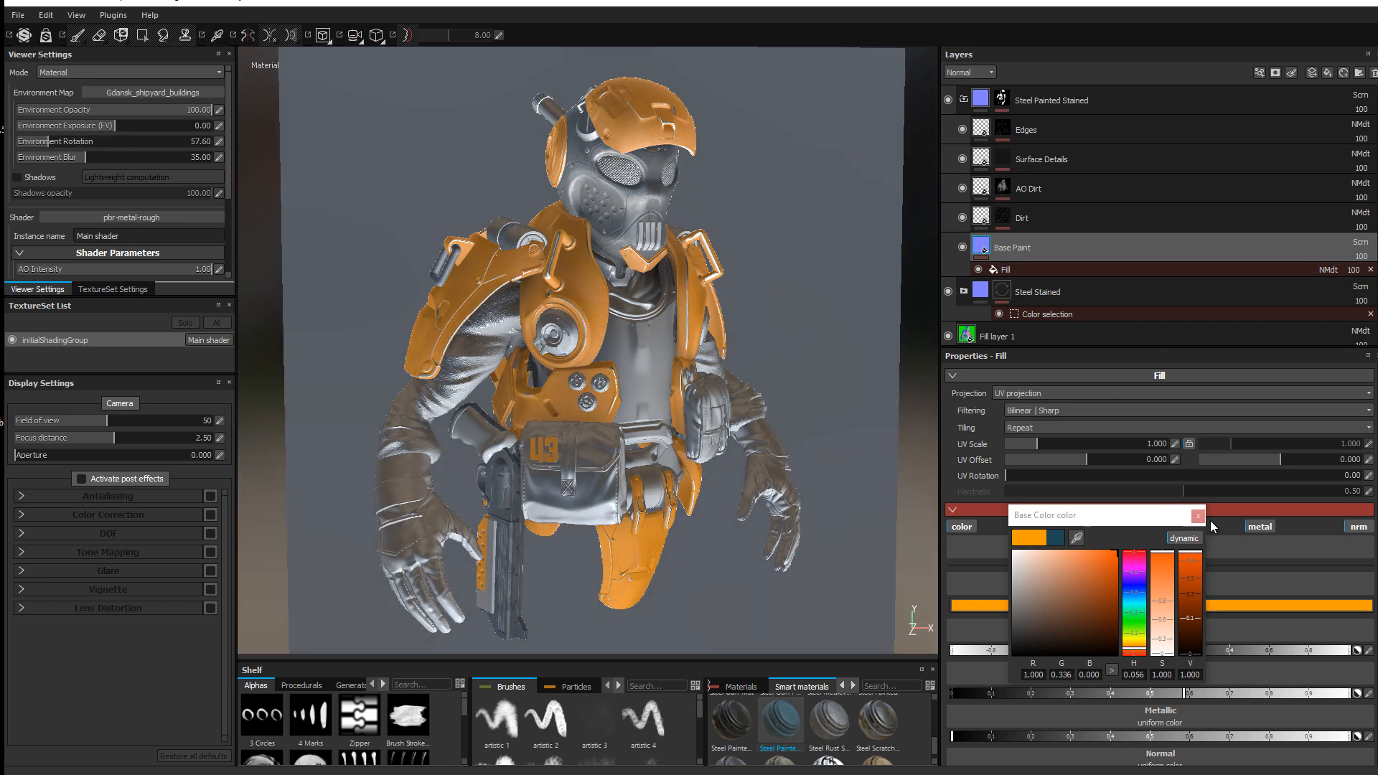
pyautogui.click(1203, 518)
pyautogui.click(1242, 735)
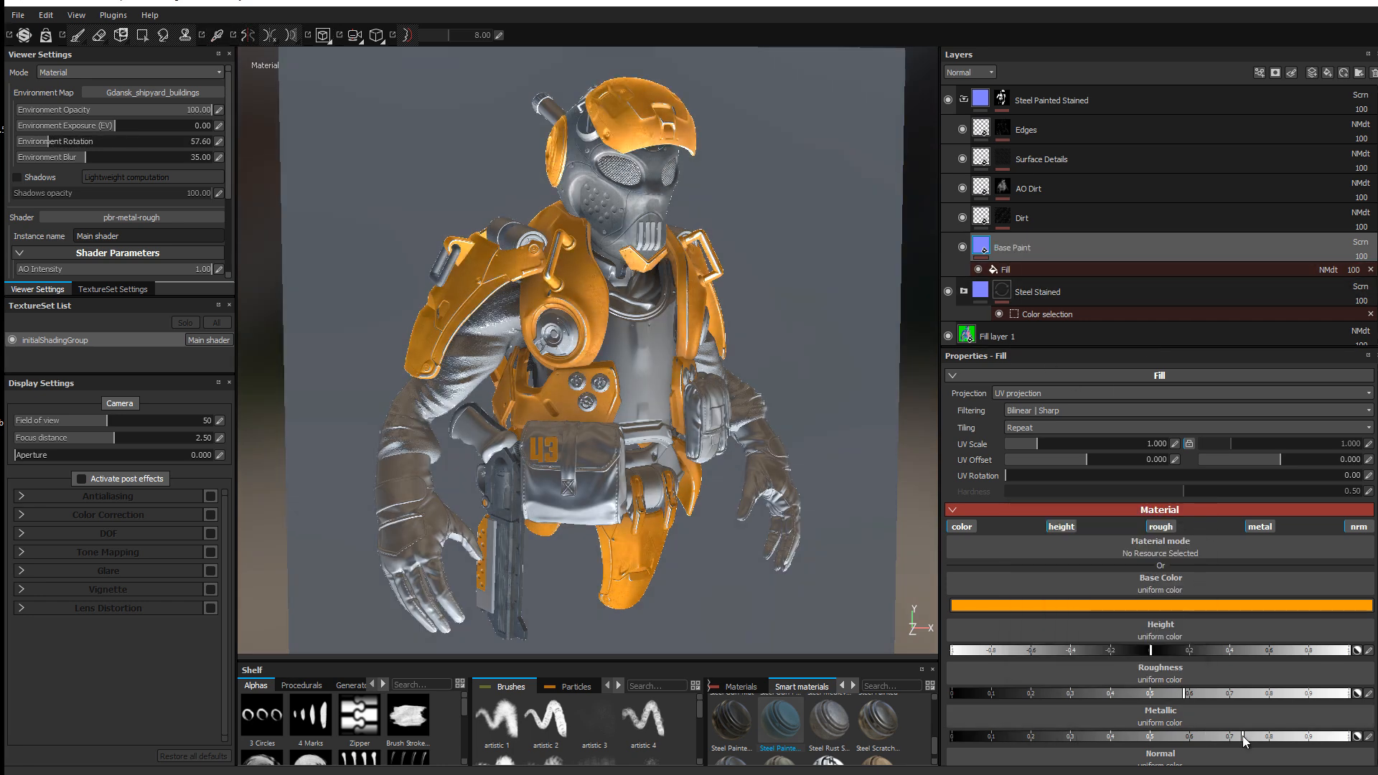
# Step: Drop the orange paint's metallic near zero, tweak its roughness, and rotate the environment to 336.60
pyautogui.moveTo(1337, 739); pyautogui.dragTo(957, 711)
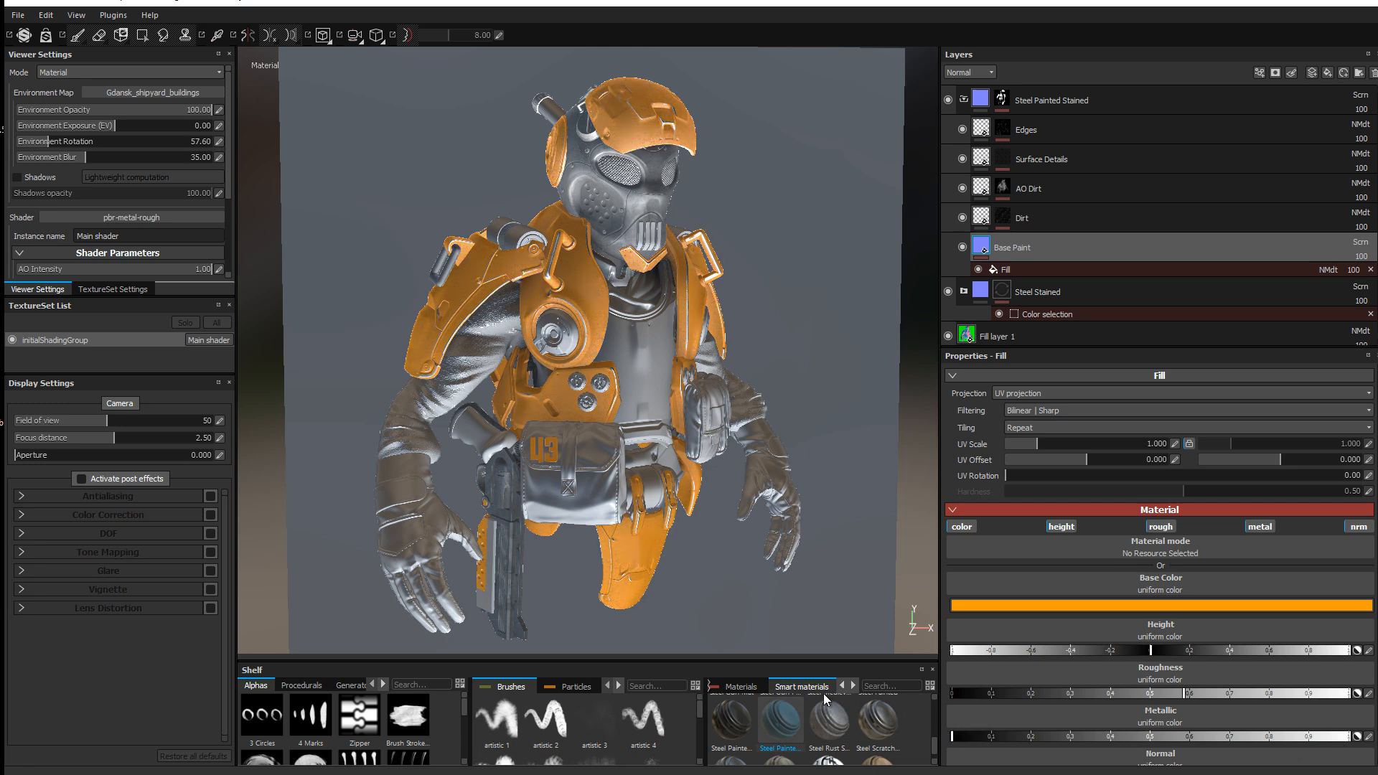
pyautogui.click(1041, 693)
pyautogui.moveTo(1008, 694)
pyautogui.mouseDown()
pyautogui.moveTo(935, 694)
pyautogui.moveTo(1297, 711)
pyautogui.moveTo(1008, 691)
pyautogui.mouseUp()
pyautogui.keyDown('shift'); pyautogui.moveTo(544, 355); pyautogui.dragTo(648, 370, button='right'); pyautogui.keyUp('shift')
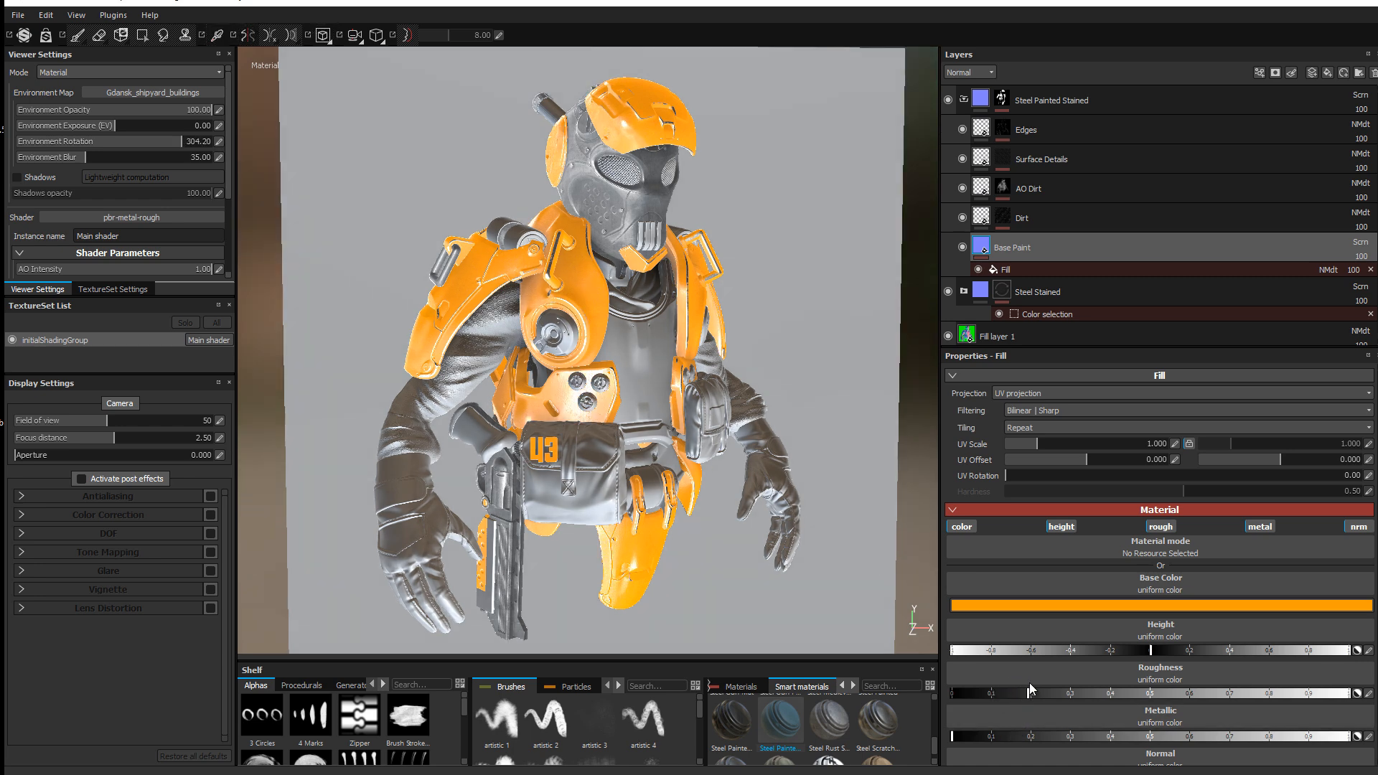
pyautogui.moveTo(1029, 684); pyautogui.dragTo(1061, 686)
pyautogui.keyDown('shift'); pyautogui.moveTo(597, 300); pyautogui.dragTo(579, 307, button='right'); pyautogui.keyUp('shift')
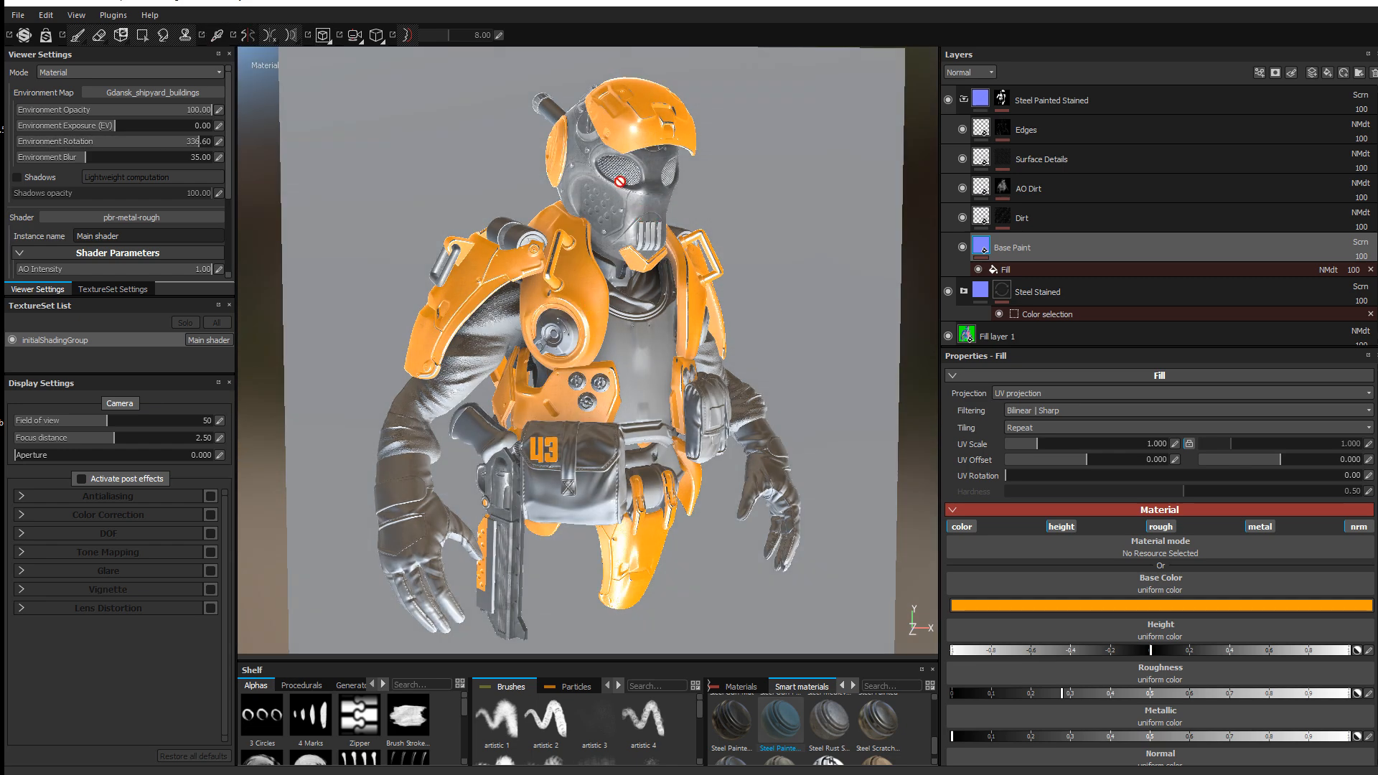
pyautogui.keyDown('alt'); pyautogui.moveTo(622, 181); pyautogui.dragTo(628, 181); pyautogui.keyUp('alt')
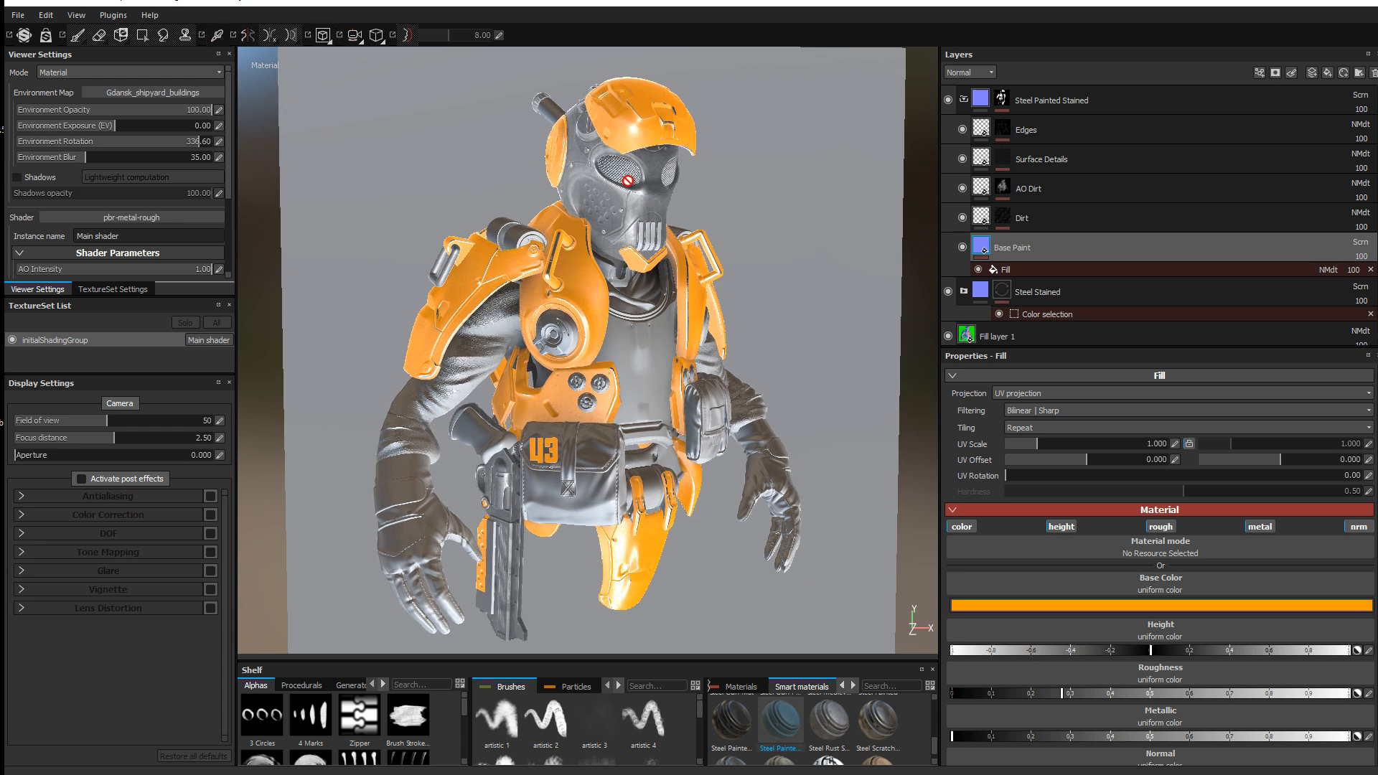
pyautogui.click(964, 102)
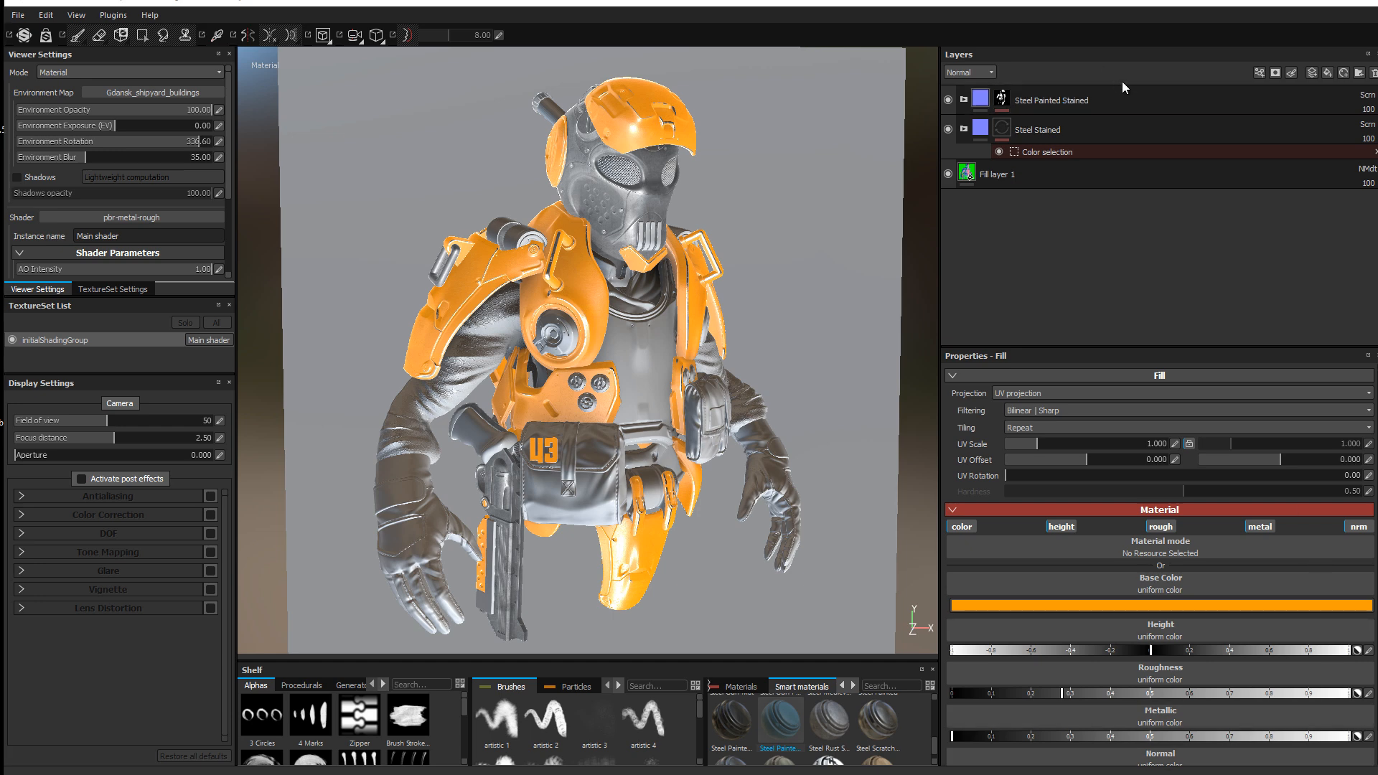
# Step: Add the Steel Gun Painted smart material at the top of the stack in Screen blending
pyautogui.click(1170, 90)
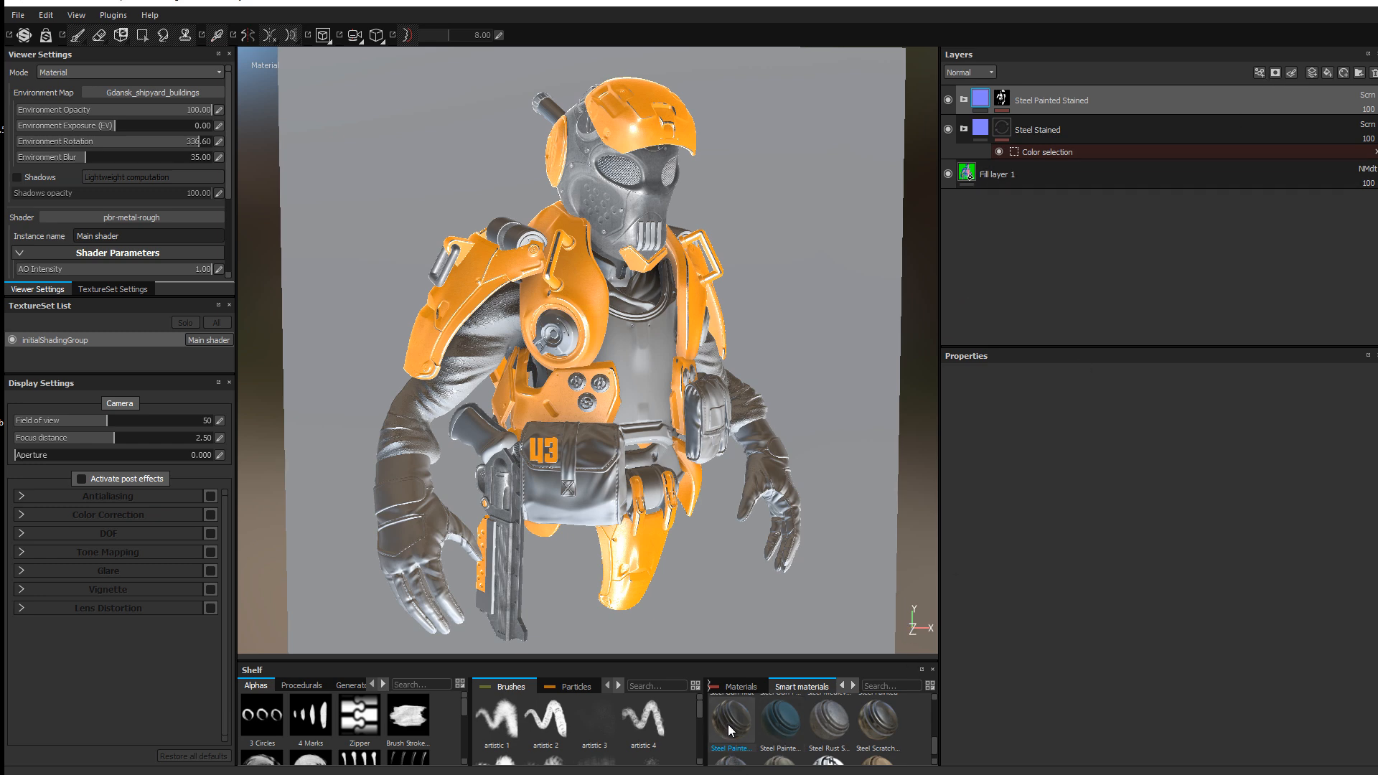
pyautogui.scroll(2, 761, 709)
pyautogui.scroll(-2, 773, 725)
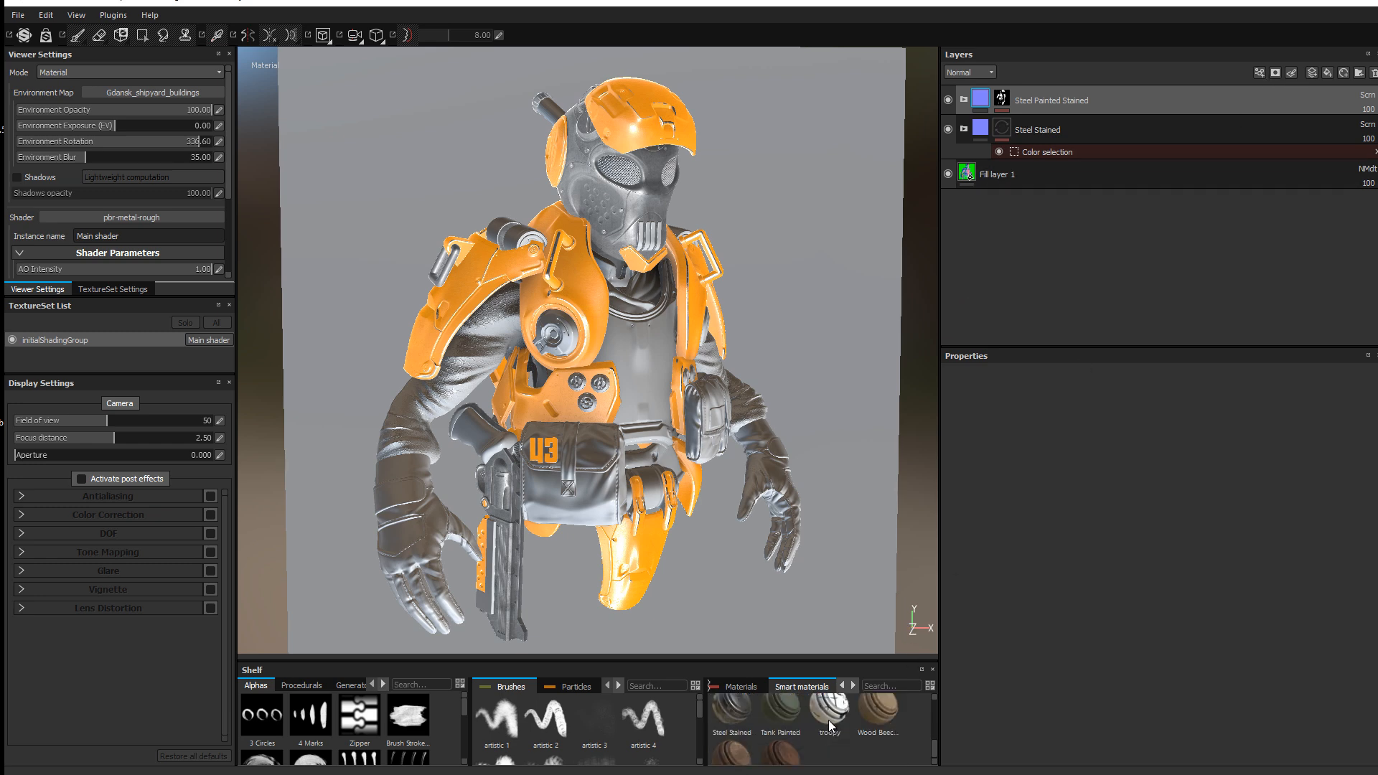
pyautogui.scroll(2, 829, 724)
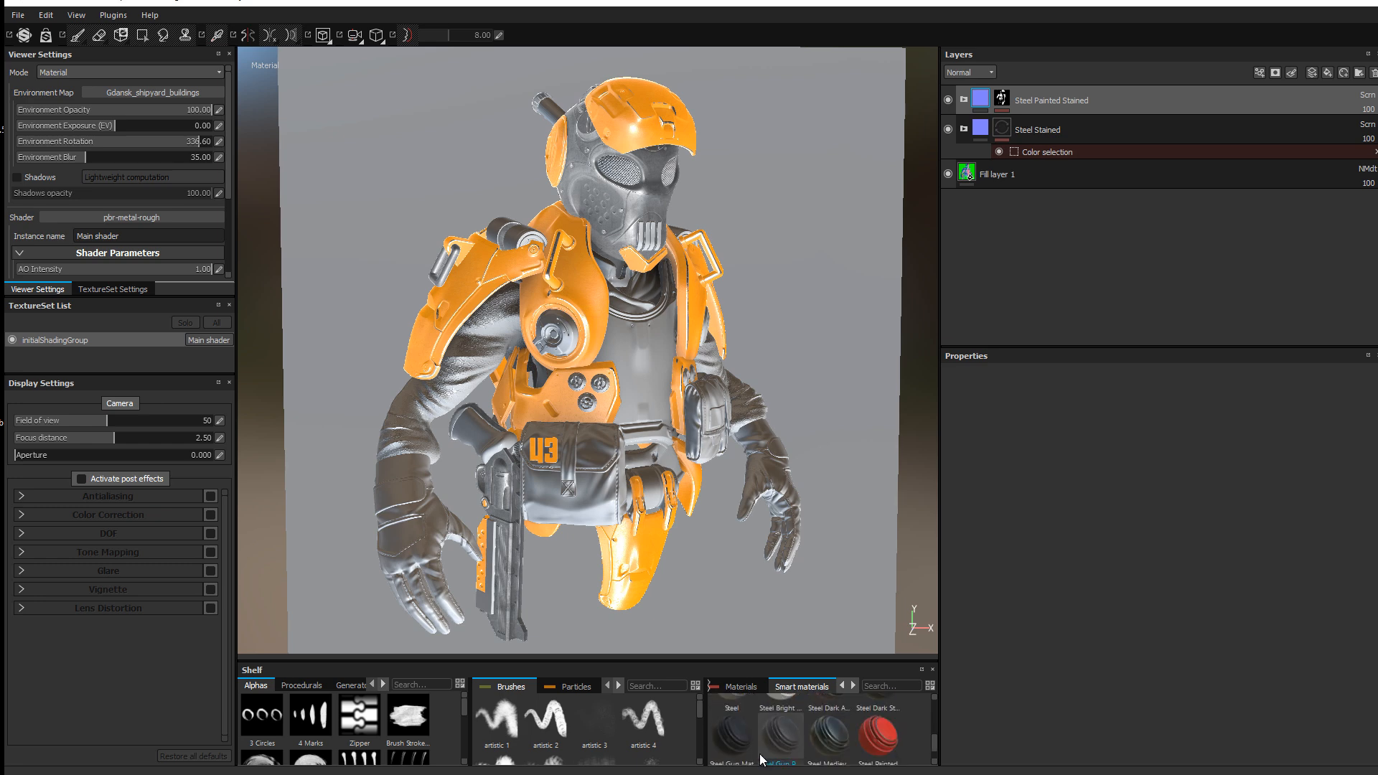
pyautogui.moveTo(769, 739)
pyautogui.mouseDown()
pyautogui.moveTo(1062, 521)
pyautogui.moveTo(1160, 89)
pyautogui.mouseUp()
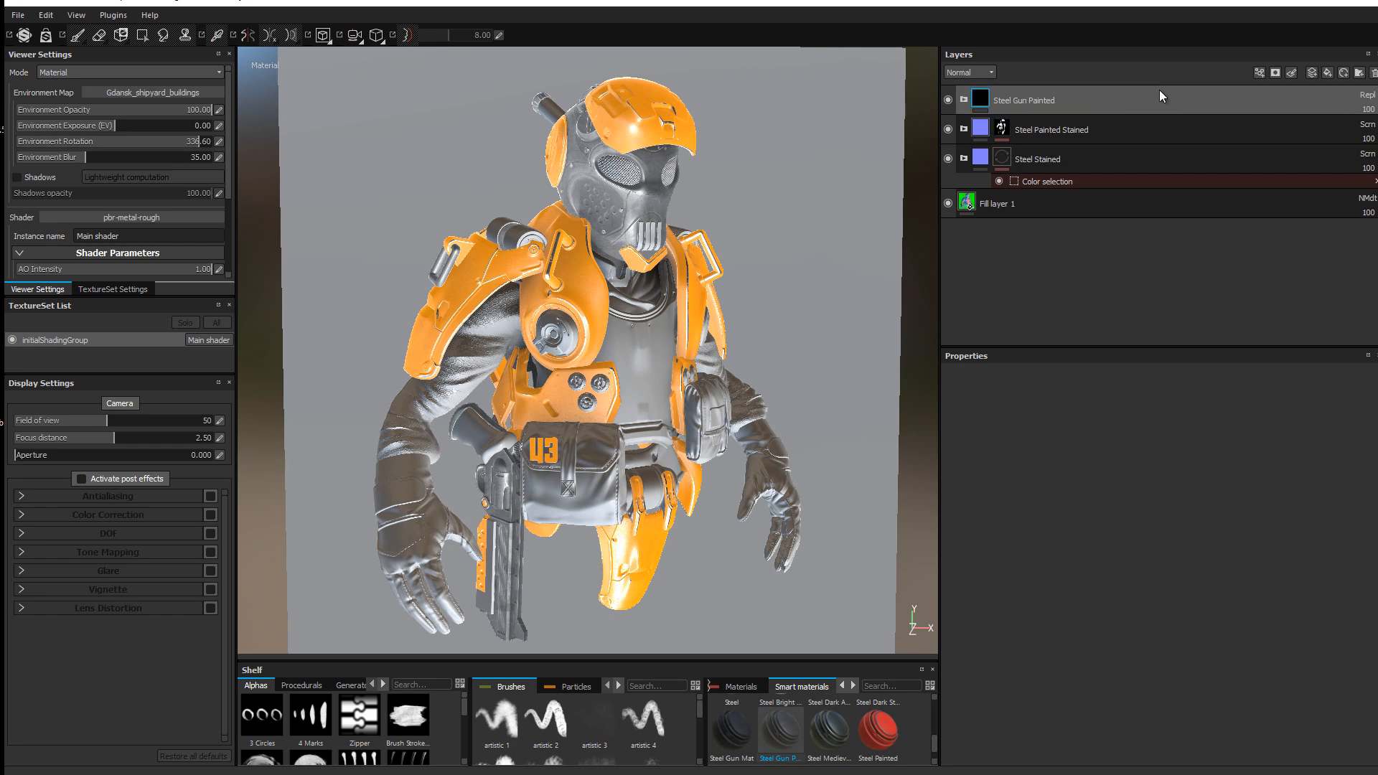
pyautogui.click(1367, 95)
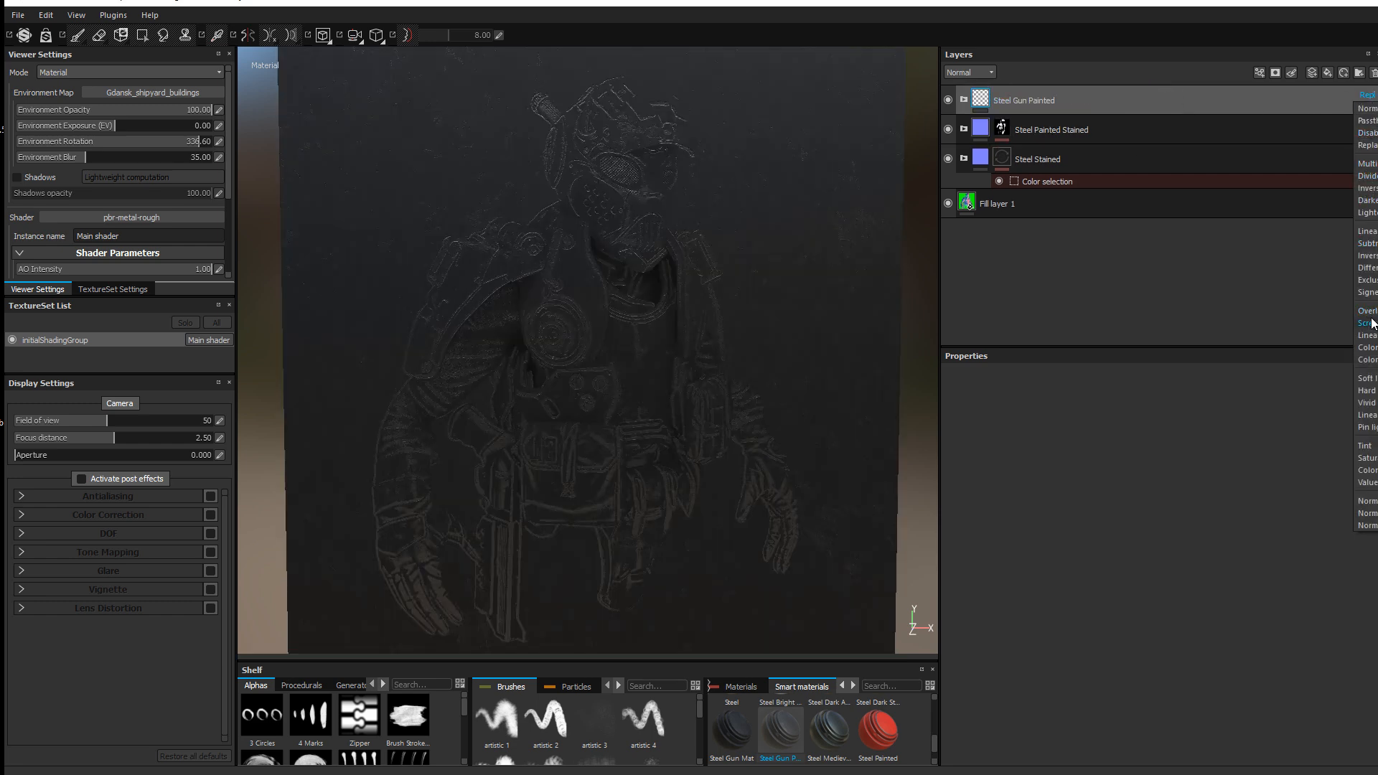
pyautogui.click(1371, 323)
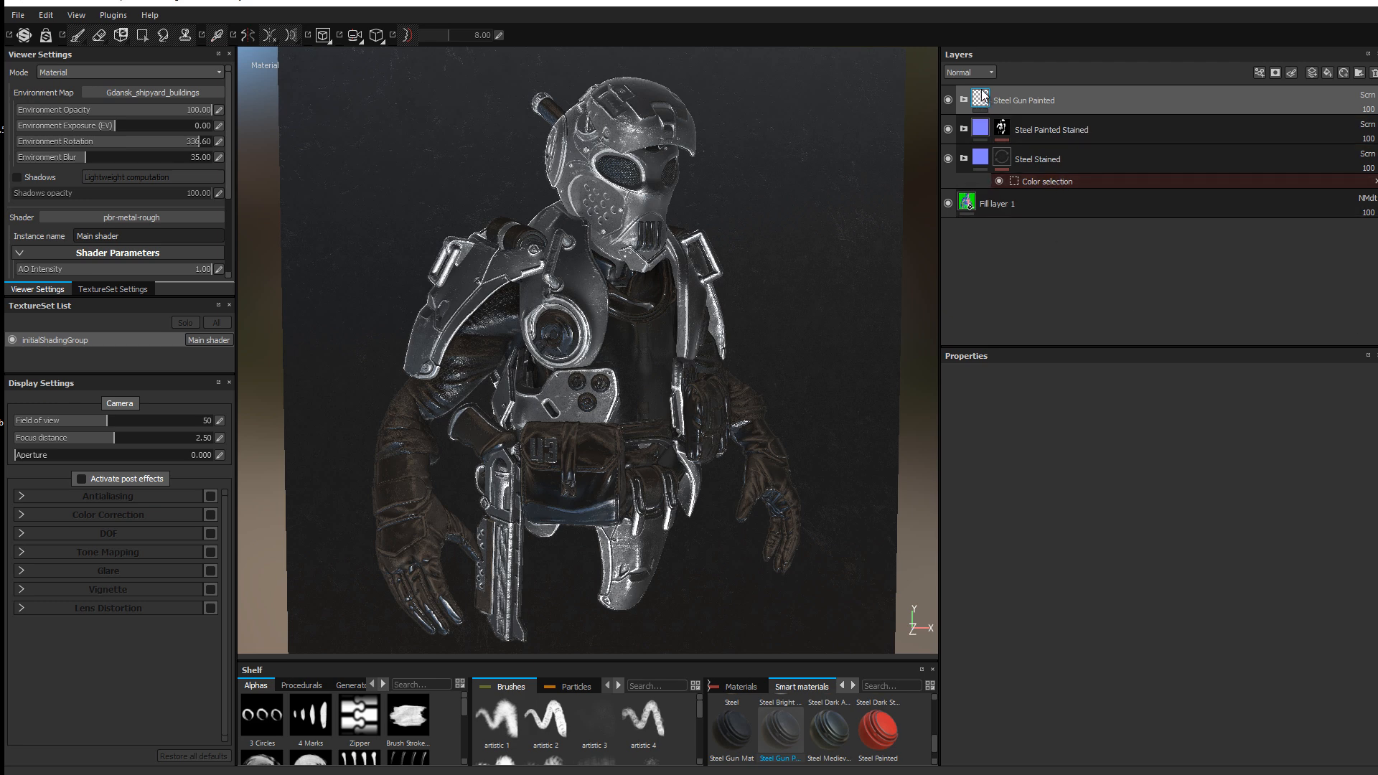
pyautogui.click(1274, 73)
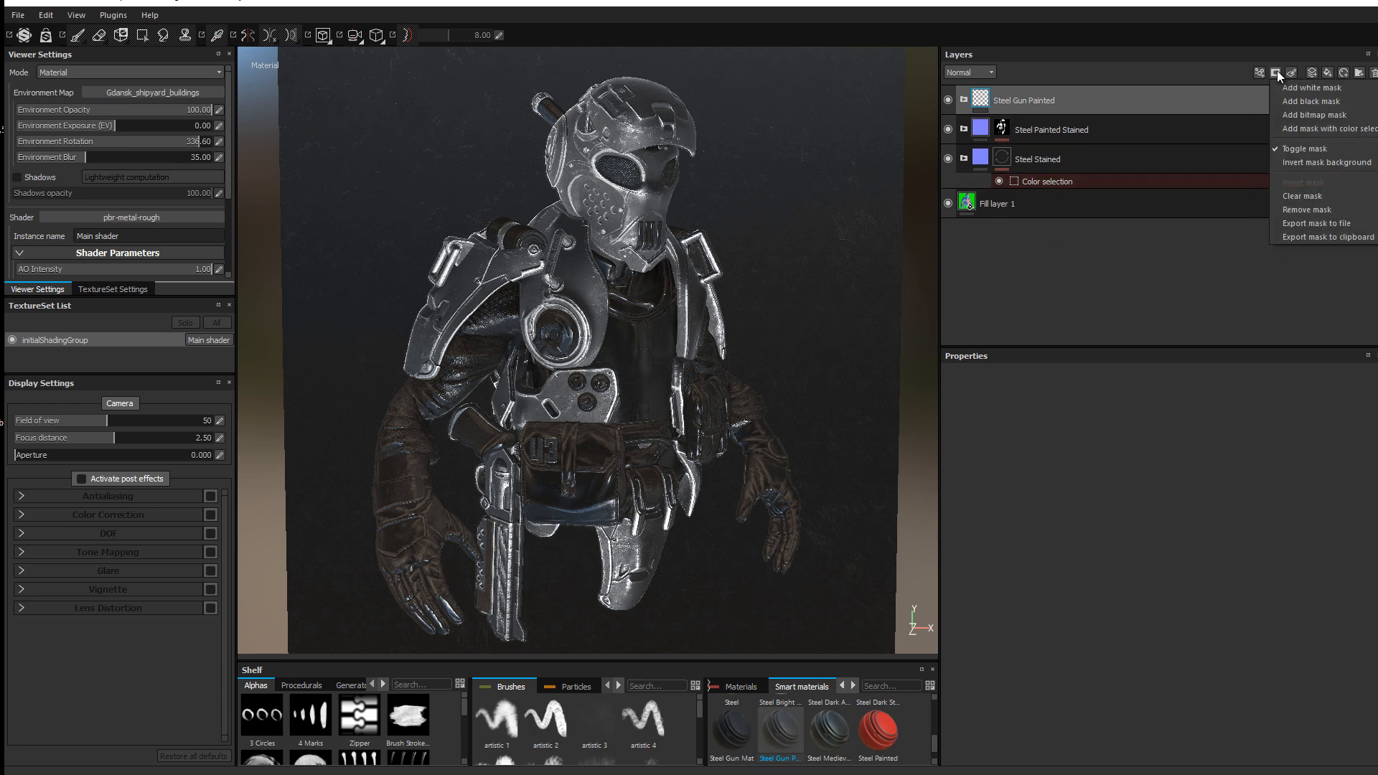
# Step: Mask Steel Gun Painted to the green ID parts covering the suit and limbs
pyautogui.click(1303, 127)
pyautogui.click(1351, 487)
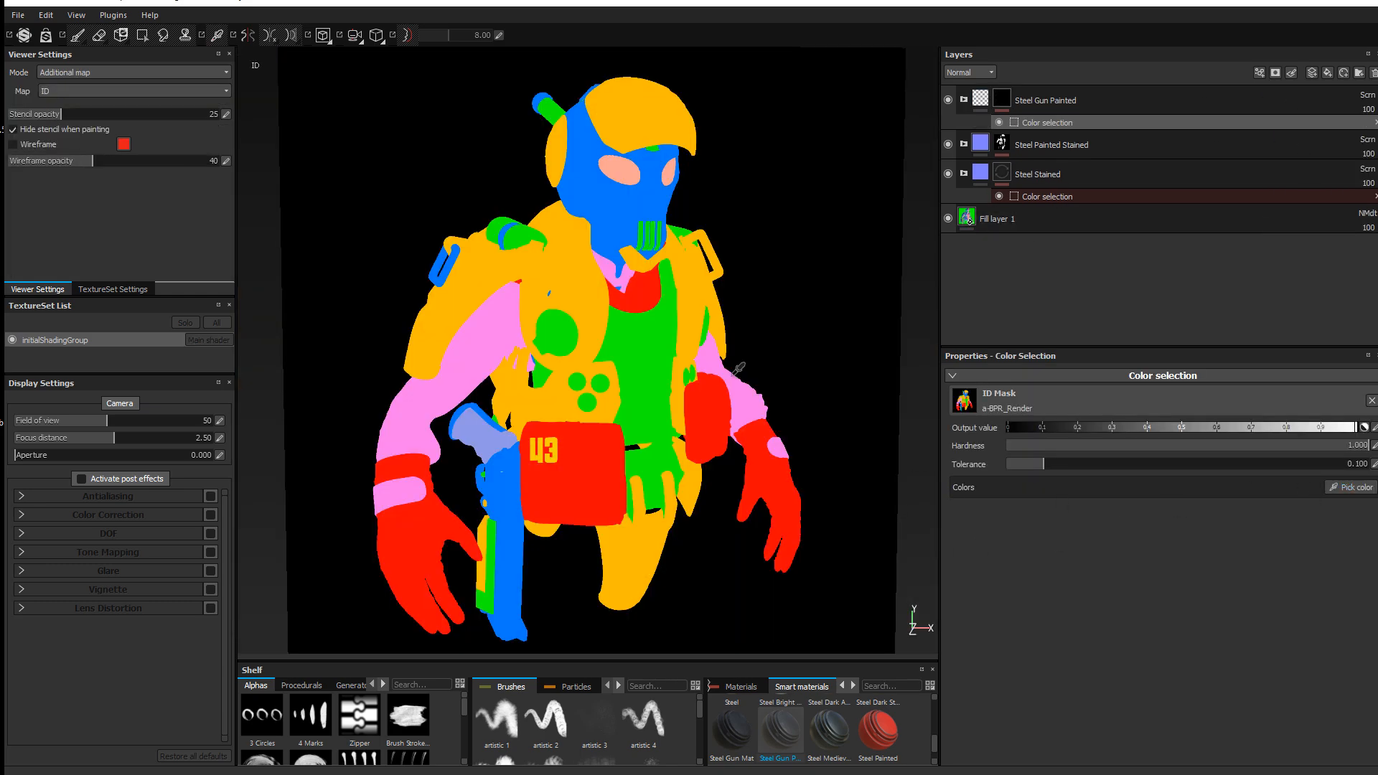
pyautogui.click(666, 353)
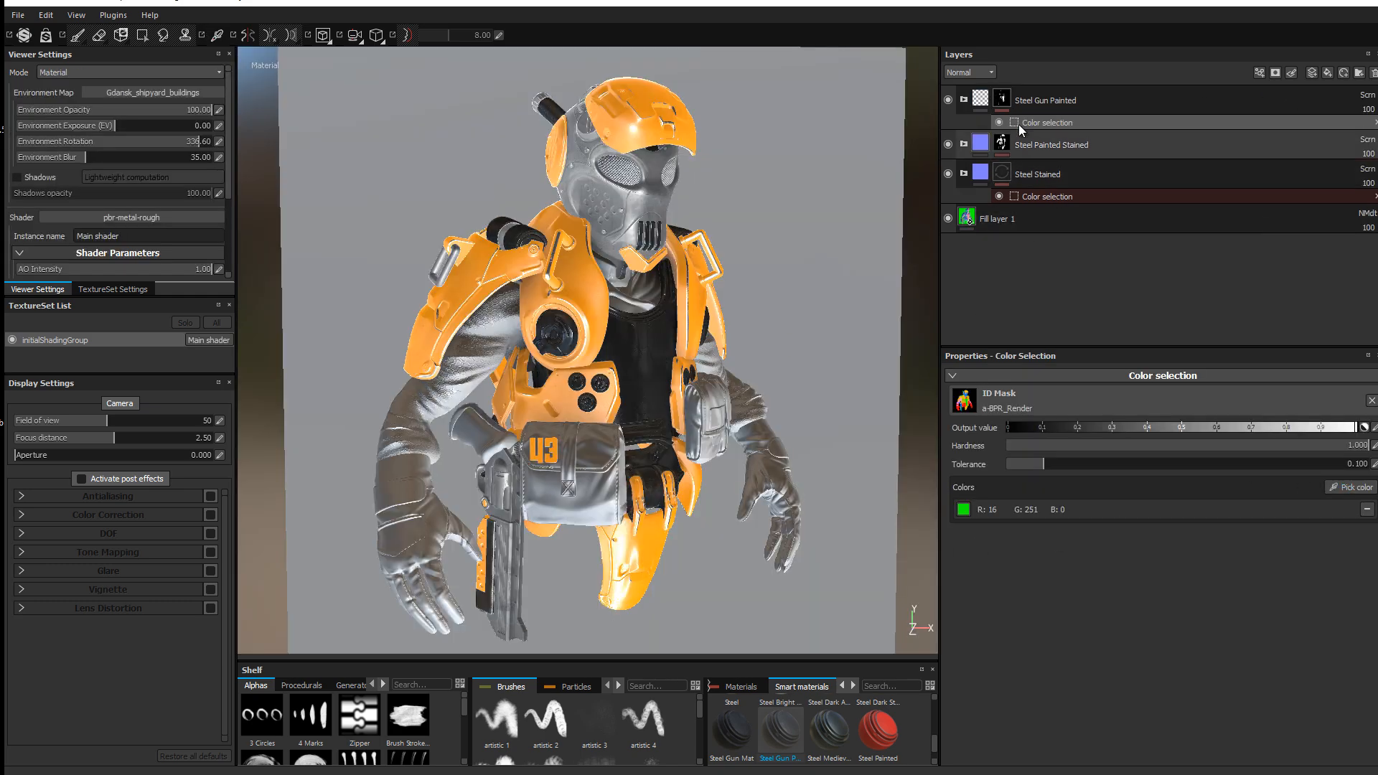
# Step: Inspect the Scratches and Base Metal sublayers and display the Base Color channel
pyautogui.click(964, 100)
pyautogui.click(1039, 149)
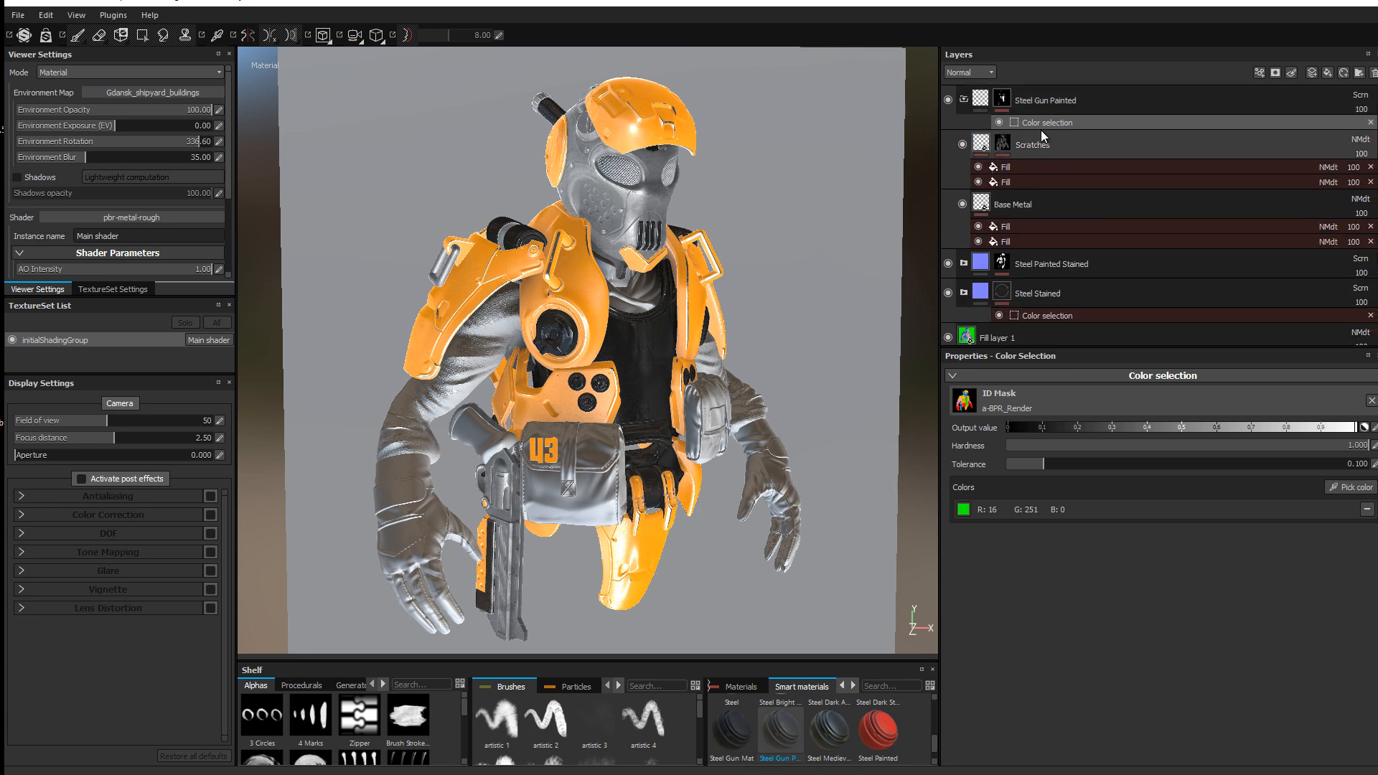
pyautogui.click(1032, 200)
pyautogui.click(1008, 148)
pyautogui.click(983, 144)
pyautogui.click(958, 73)
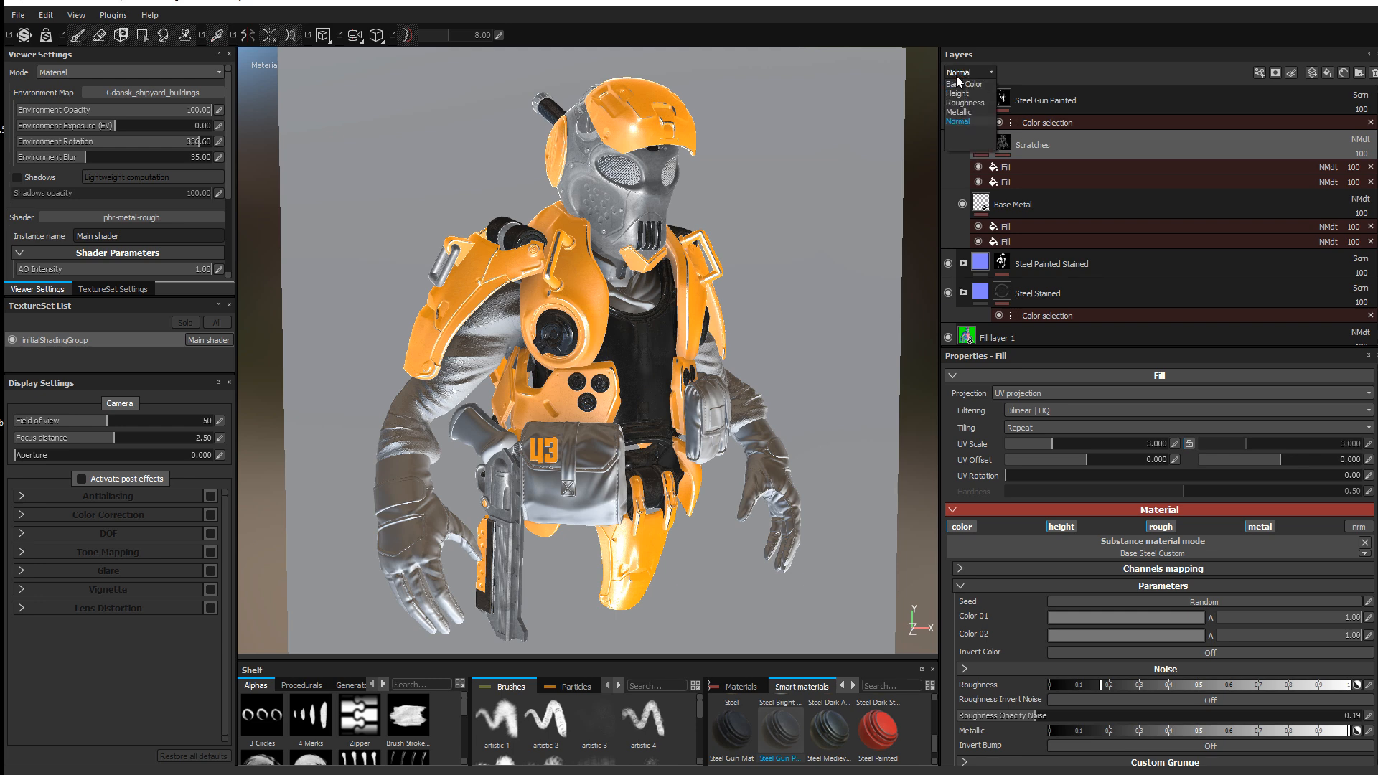
pyautogui.click(959, 86)
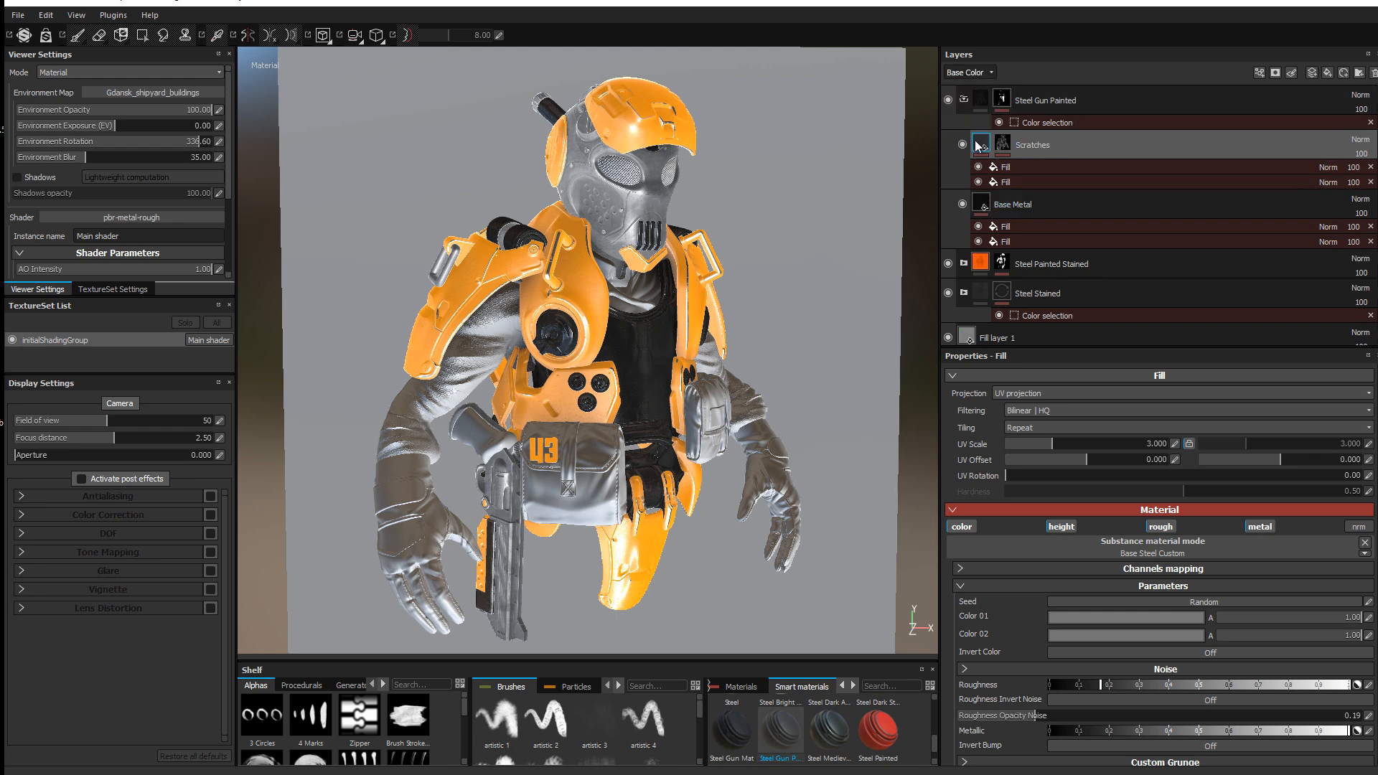
# Step: Hide and re-show Base Metal to compare, then view its fill settings
pyautogui.moveTo(979, 141)
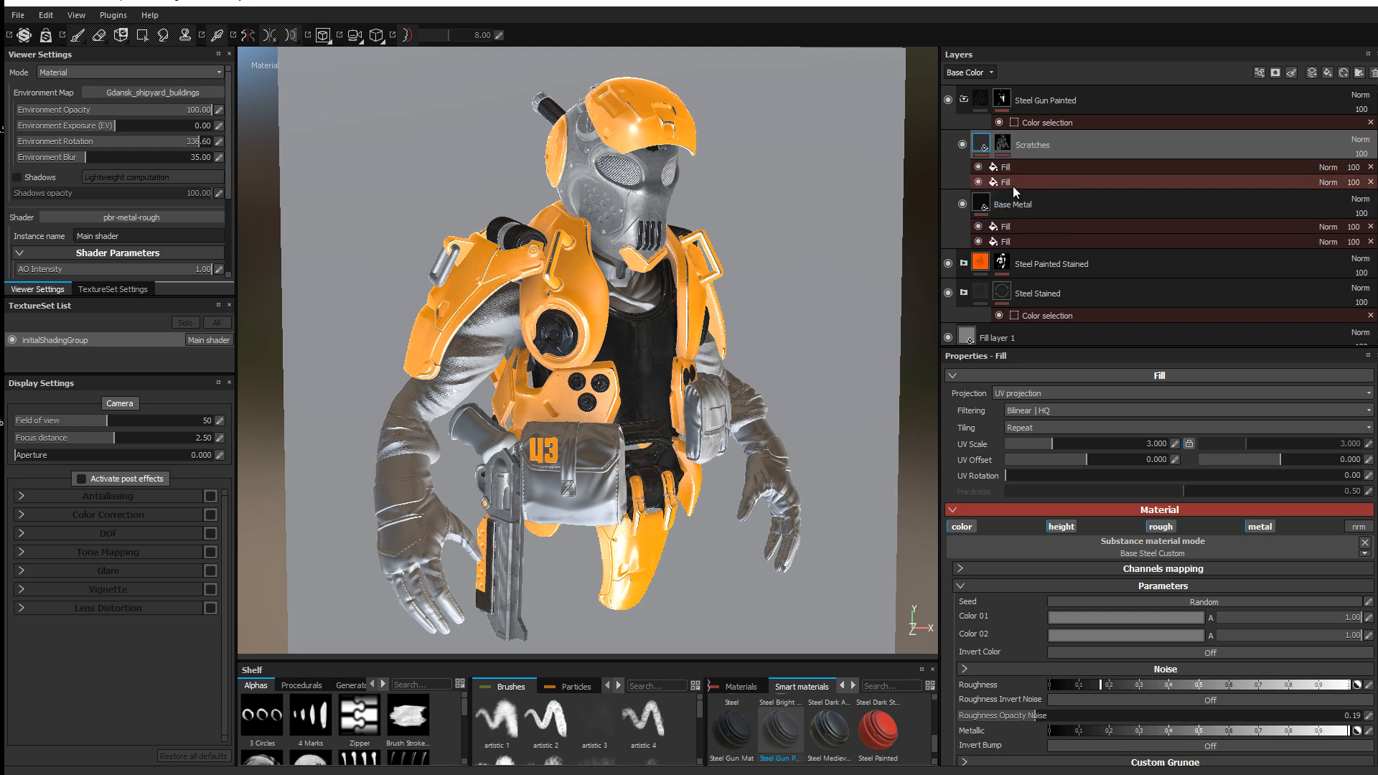
pyautogui.click(962, 203)
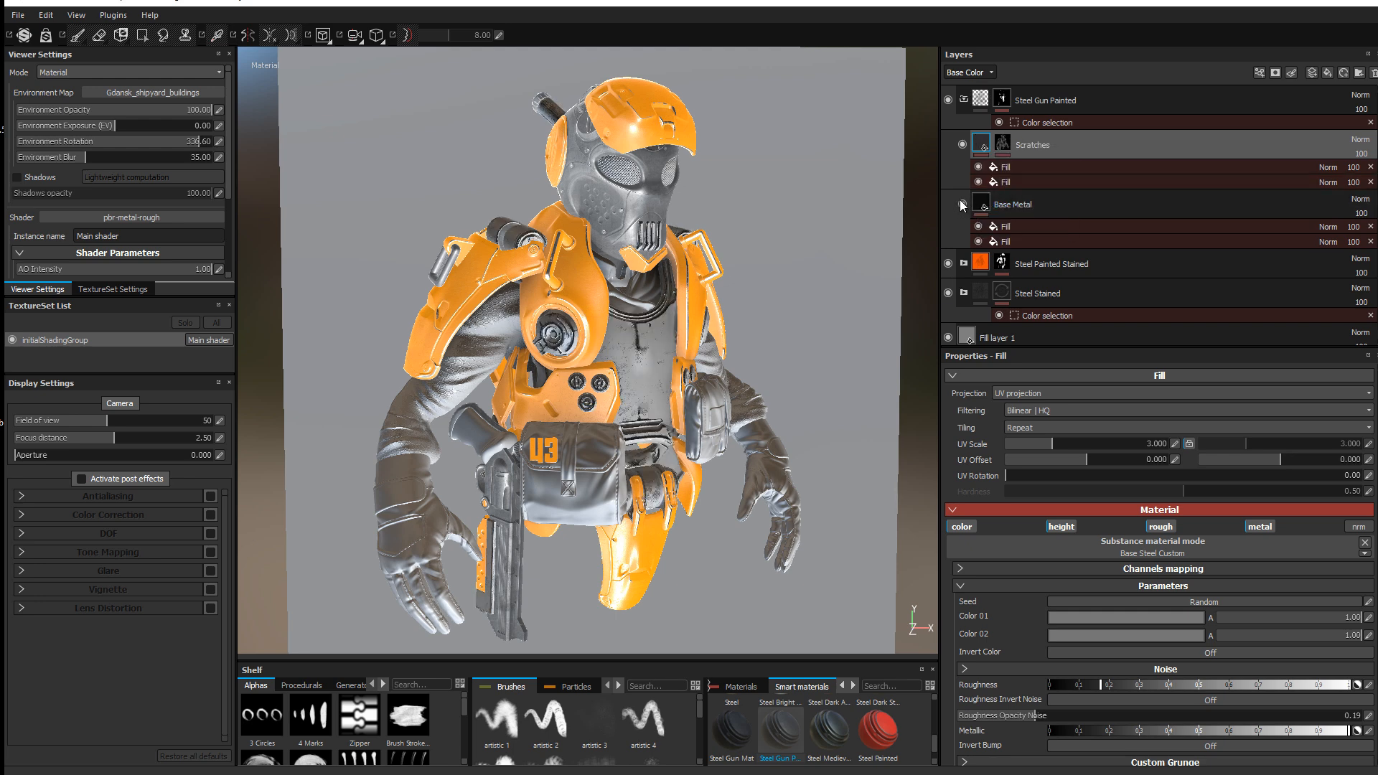
pyautogui.click(962, 204)
pyautogui.click(982, 204)
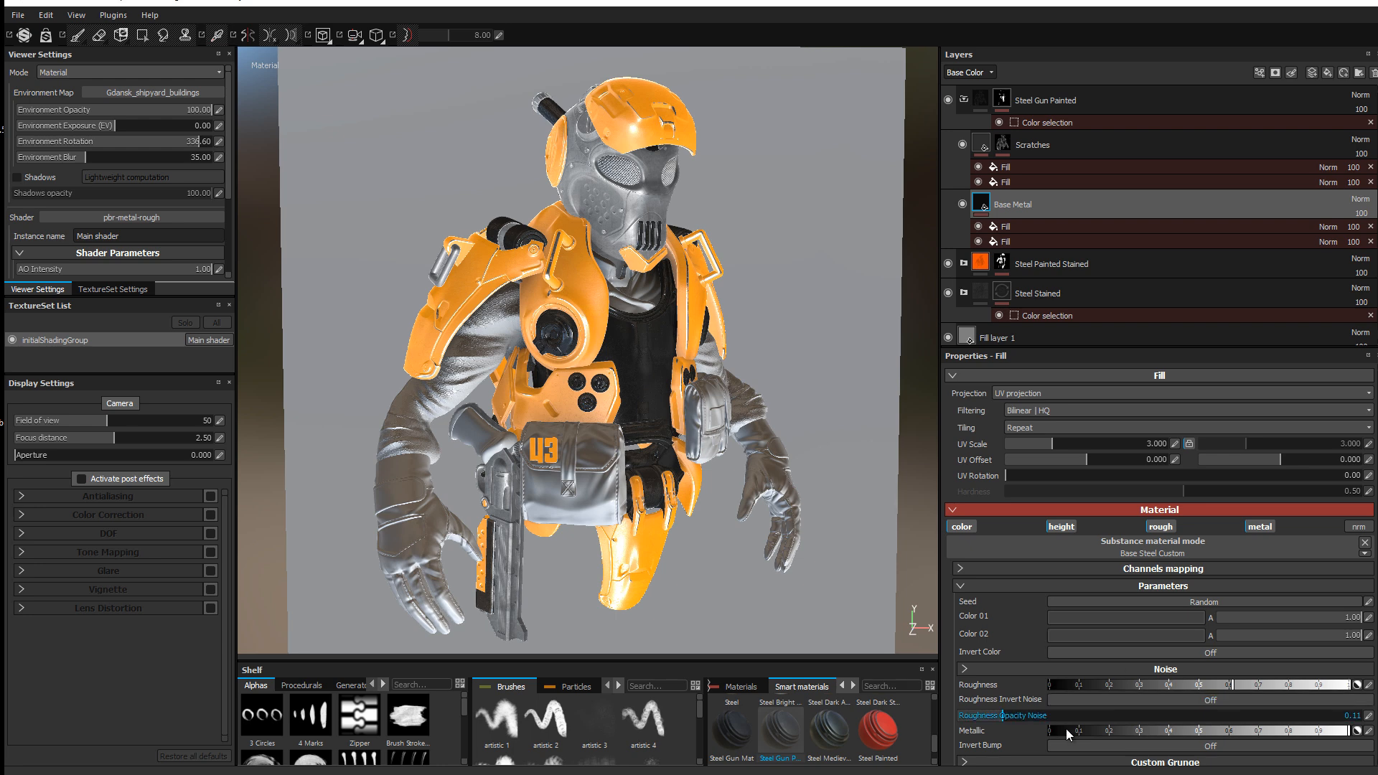
# Step: Set the Base Metal fill's Color 01 to a pale warm grey
pyautogui.scroll(-3, 1088, 653)
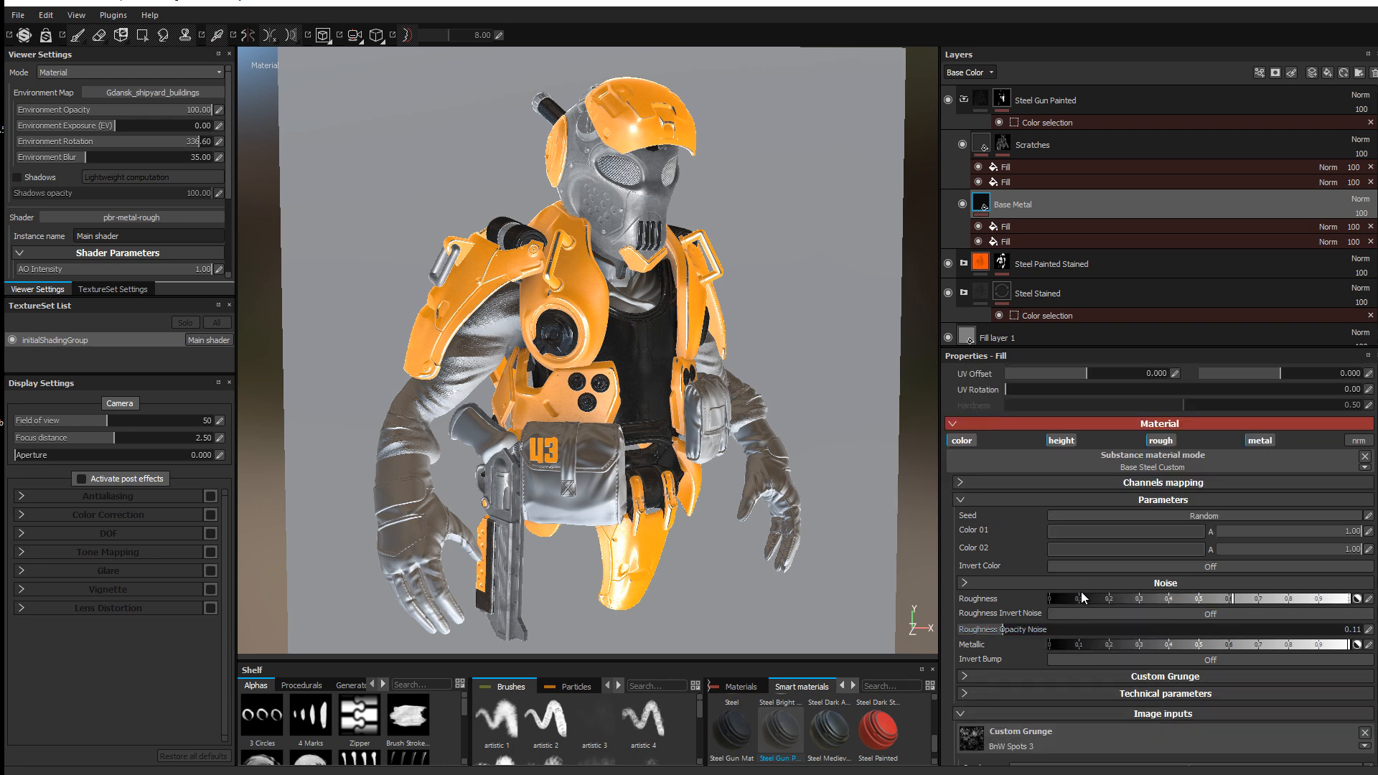
pyautogui.scroll(-2, 1080, 592)
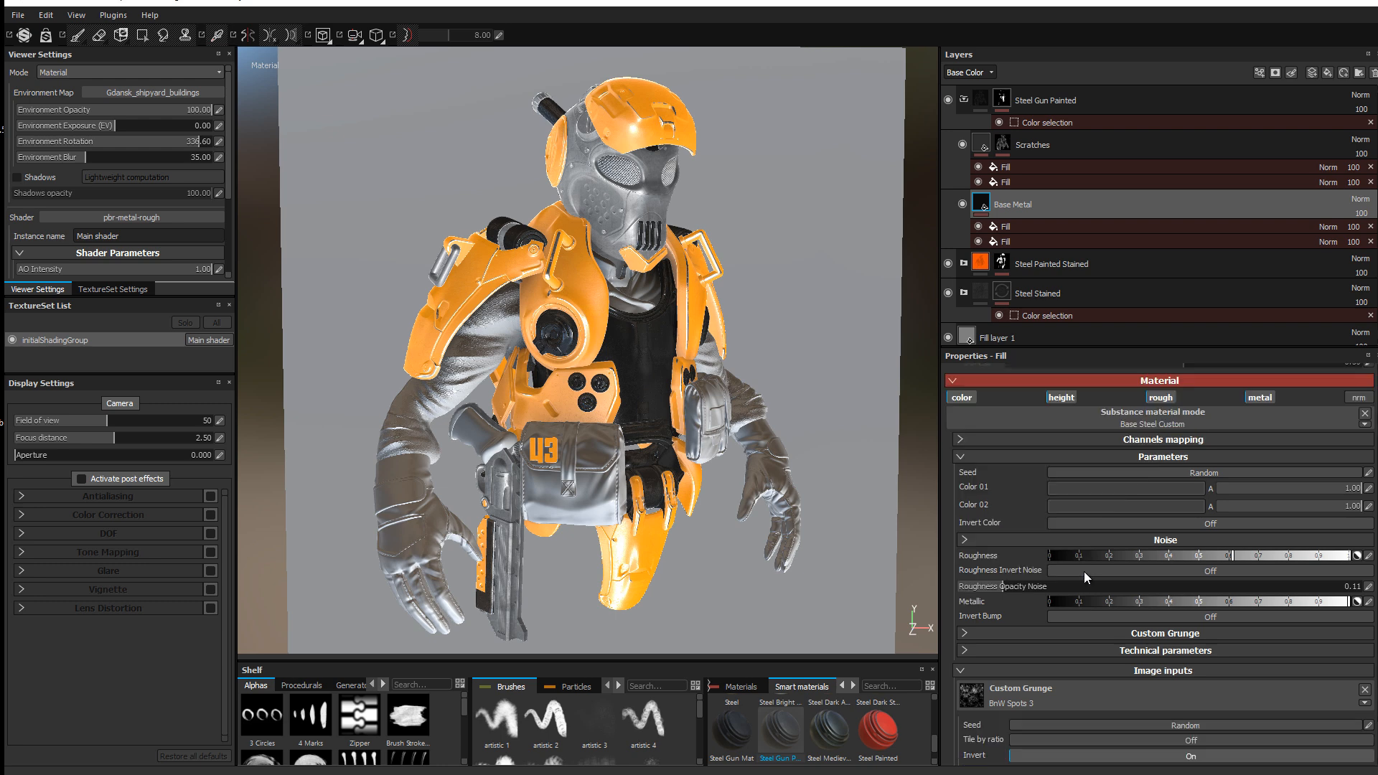
pyautogui.click(1099, 487)
pyautogui.moveTo(1040, 475); pyautogui.dragTo(981, 455)
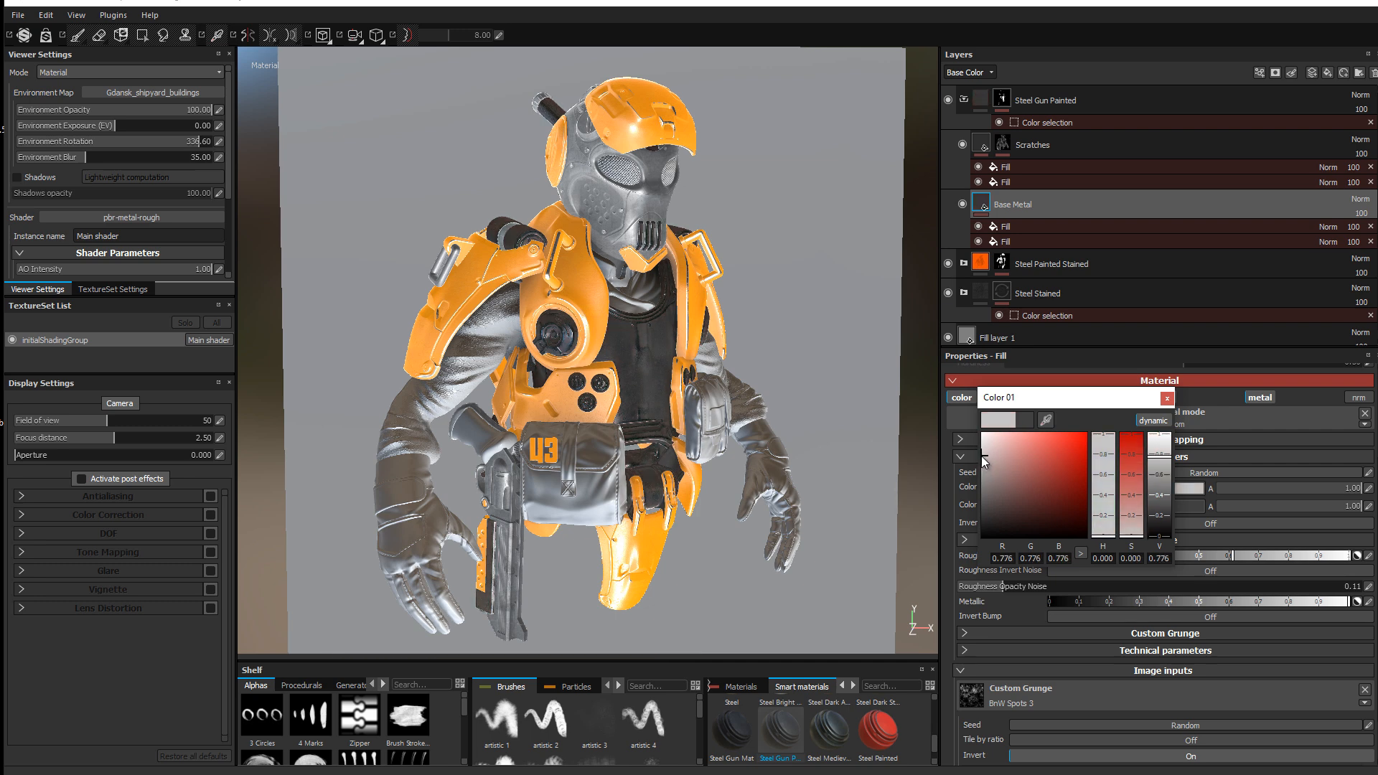
pyautogui.click(985, 458)
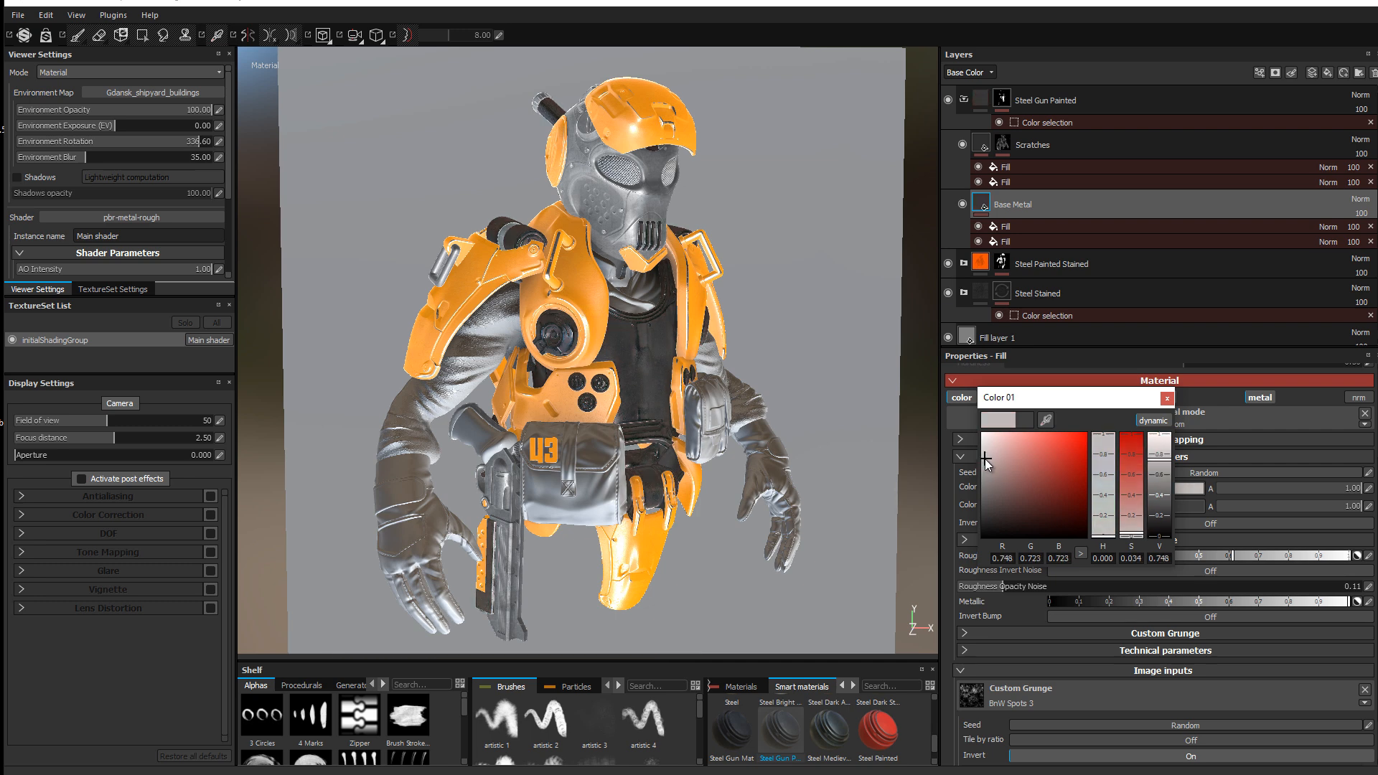
pyautogui.click(1166, 399)
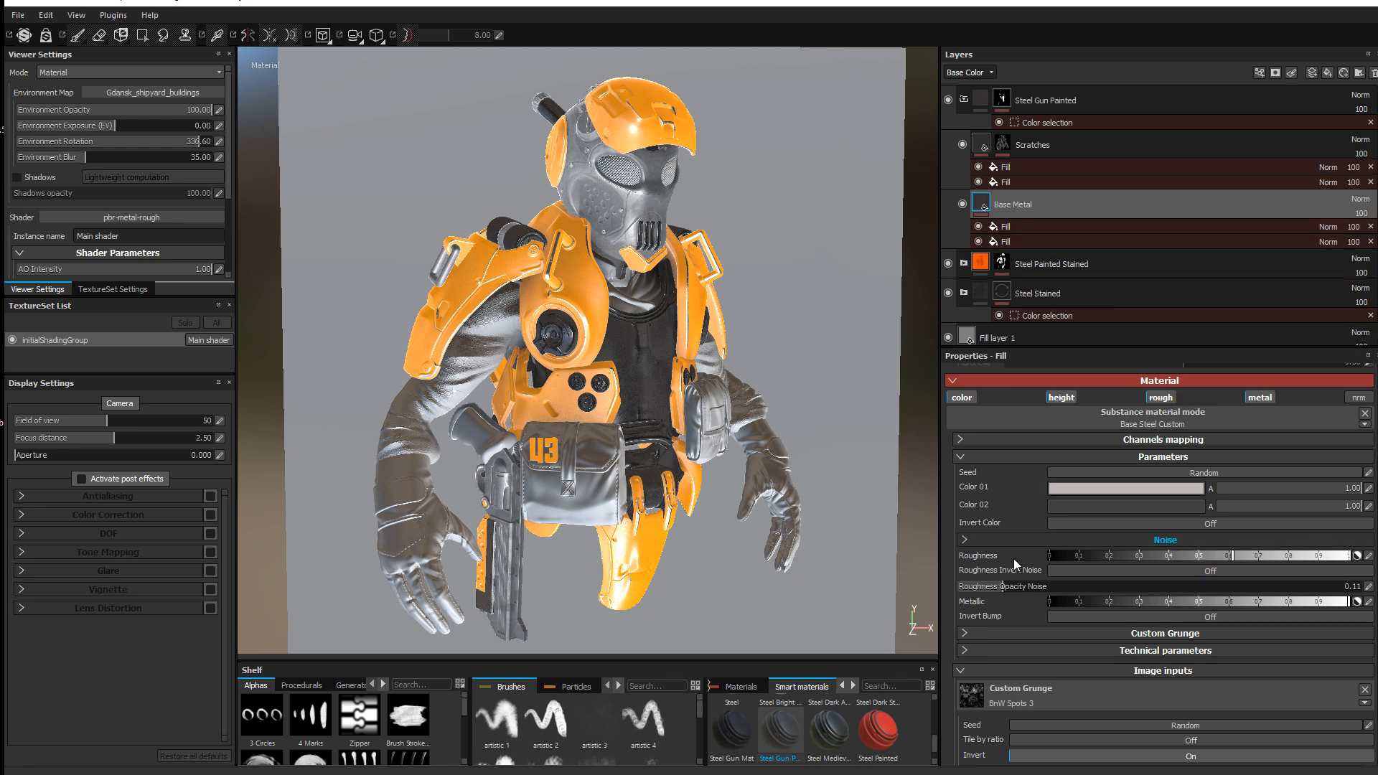
# Step: Raise Roughness Opacity Noise to 0.51 and rotate the environment lighting to 153
pyautogui.moveTo(1006, 589); pyautogui.dragTo(1164, 606)
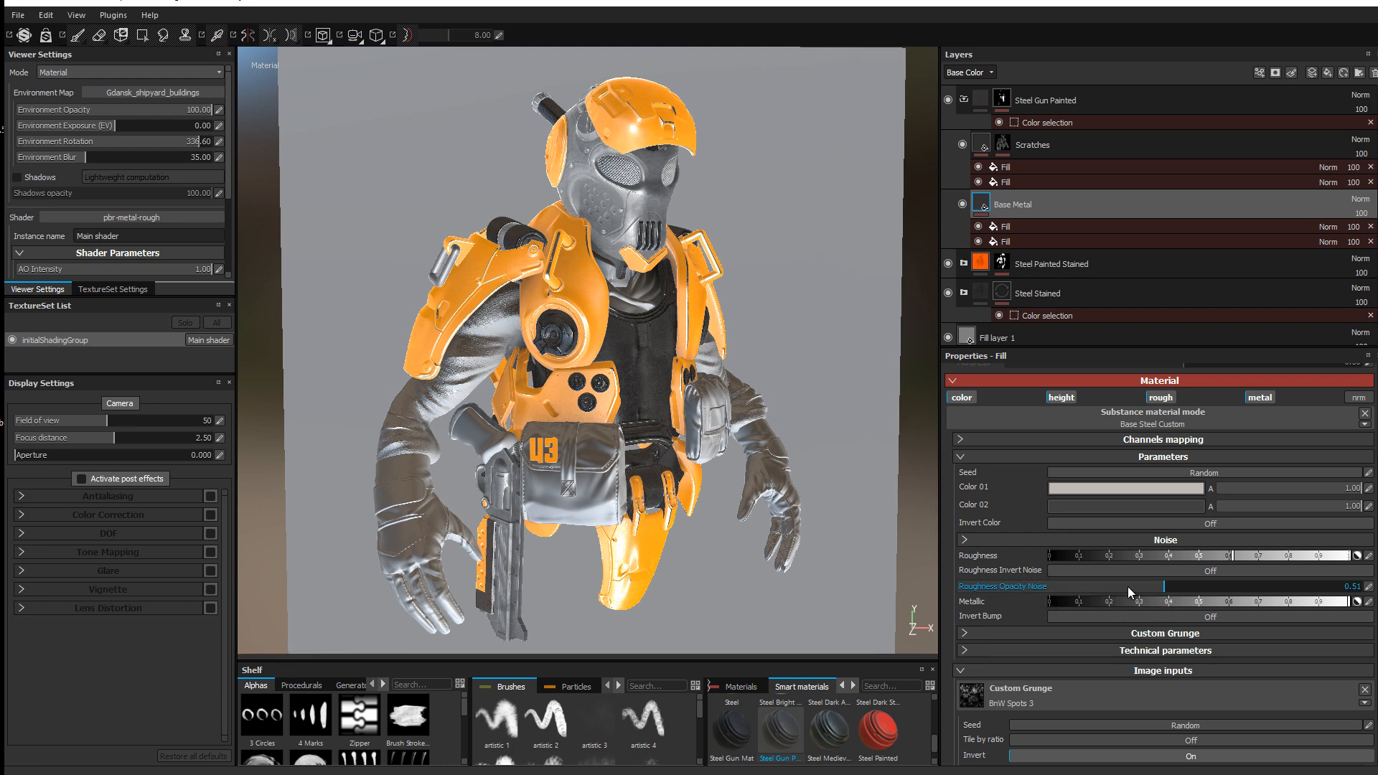
pyautogui.moveTo(1233, 559); pyautogui.dragTo(1202, 564)
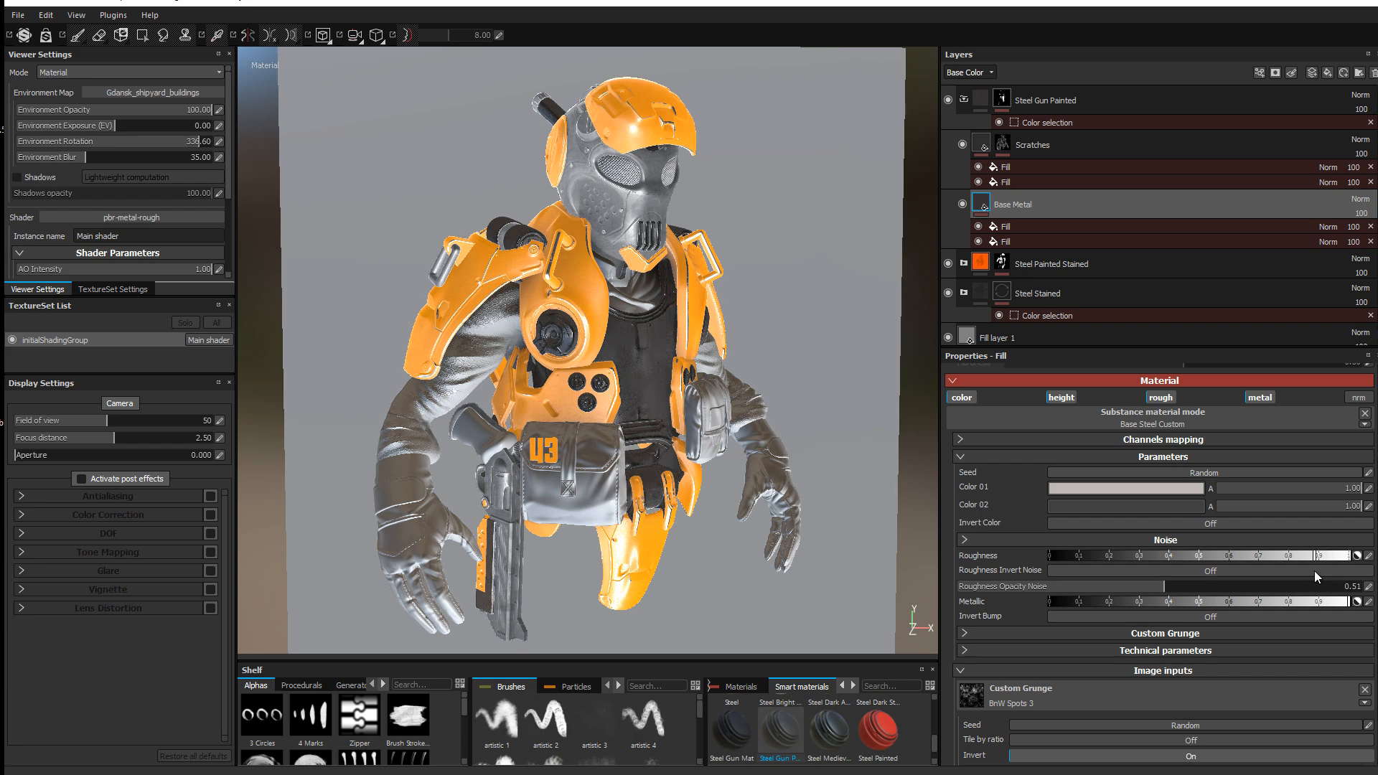
pyautogui.moveTo(1303, 568); pyautogui.dragTo(1301, 567)
pyautogui.keyDown('shift'); pyautogui.moveTo(527, 495); pyautogui.dragTo(781, 409, button='right'); pyautogui.keyUp('shift')
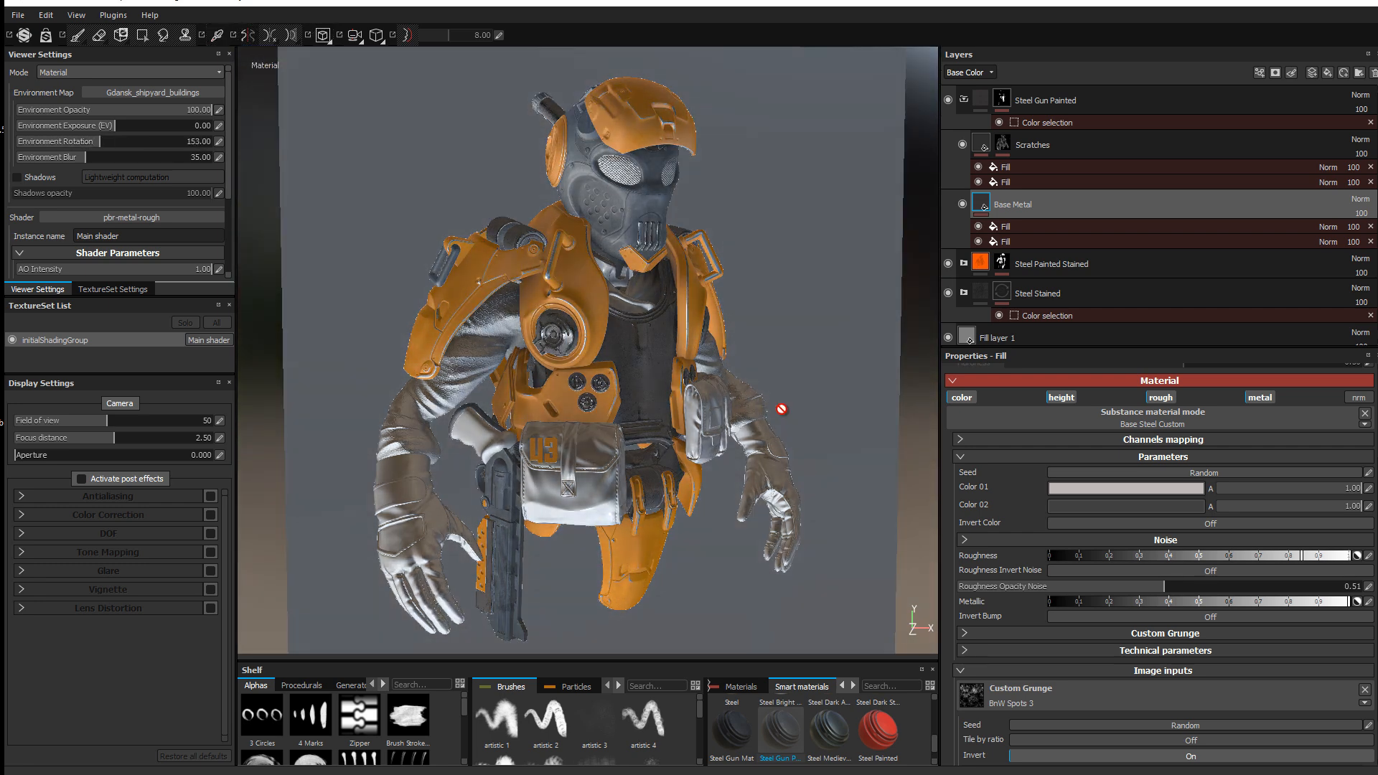
# Step: Lower the Steel Stained MG Dirt generator's Dirt Level to 0.54 and rotate lighting to 342
pyautogui.click(965, 100)
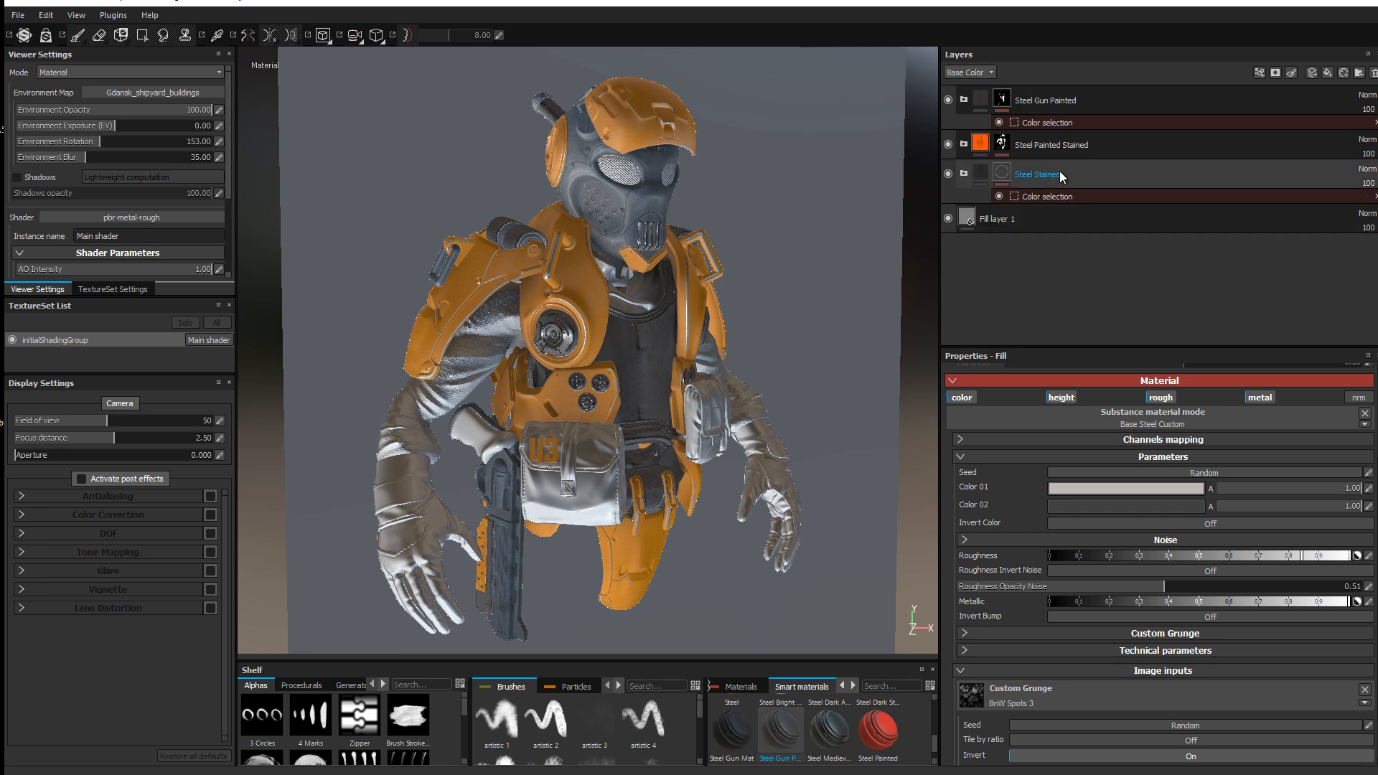
pyautogui.click(1017, 181)
pyautogui.click(964, 176)
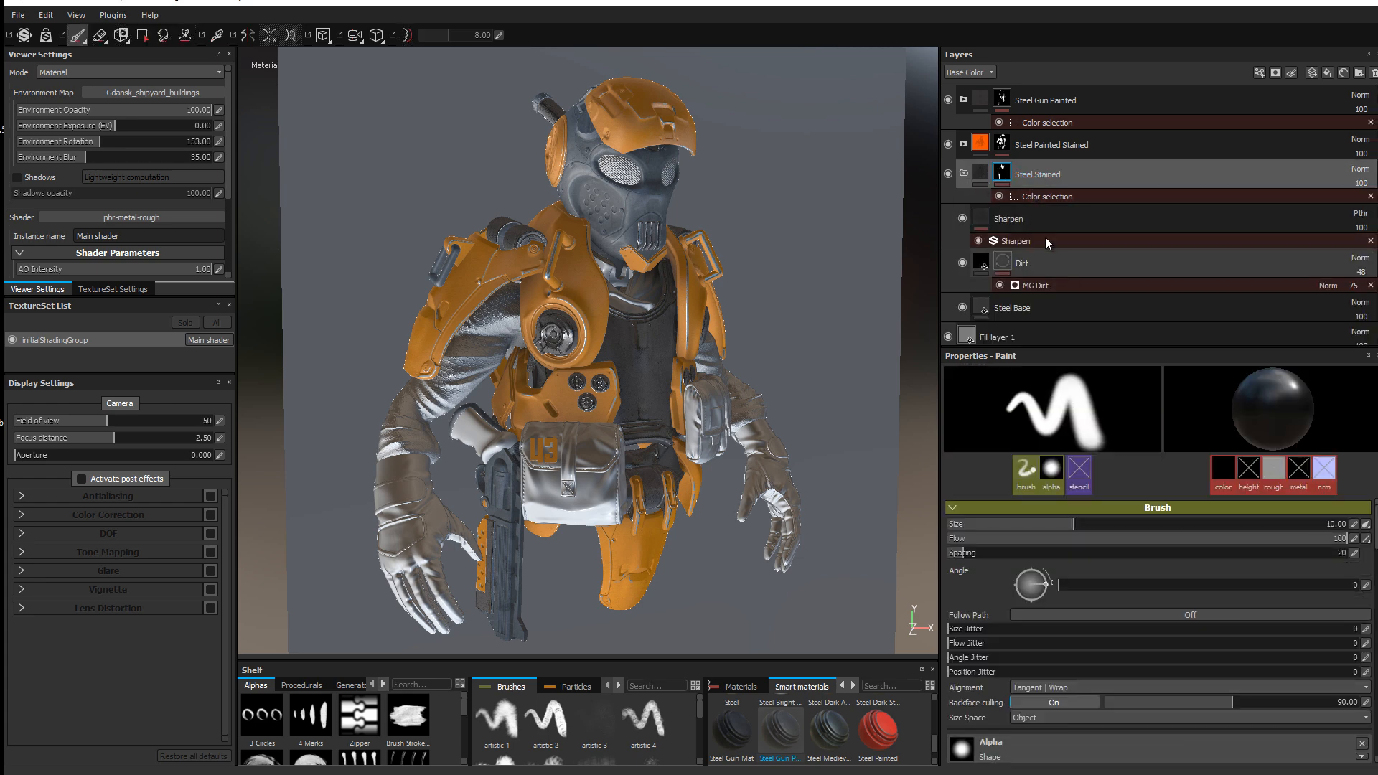
pyautogui.click(1035, 284)
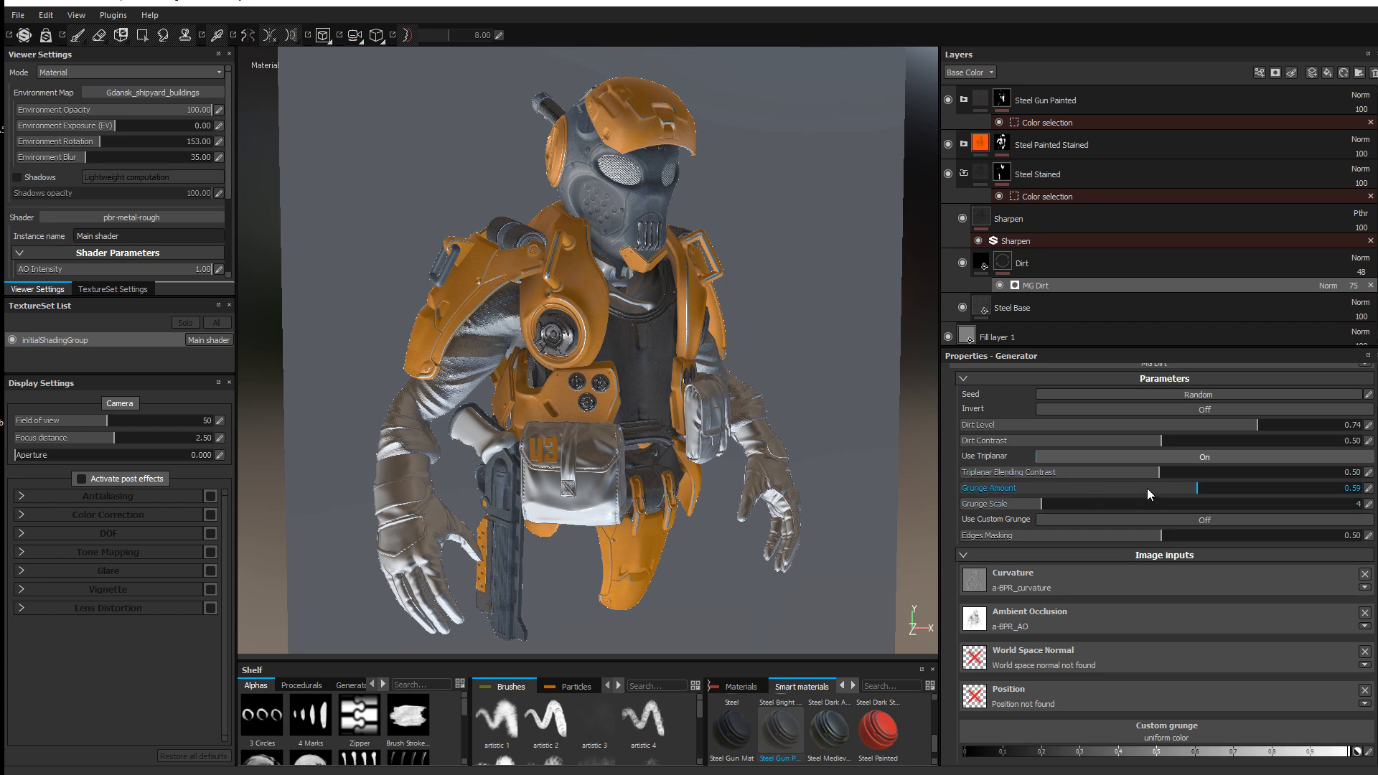
pyautogui.moveTo(1155, 426); pyautogui.dragTo(1093, 419)
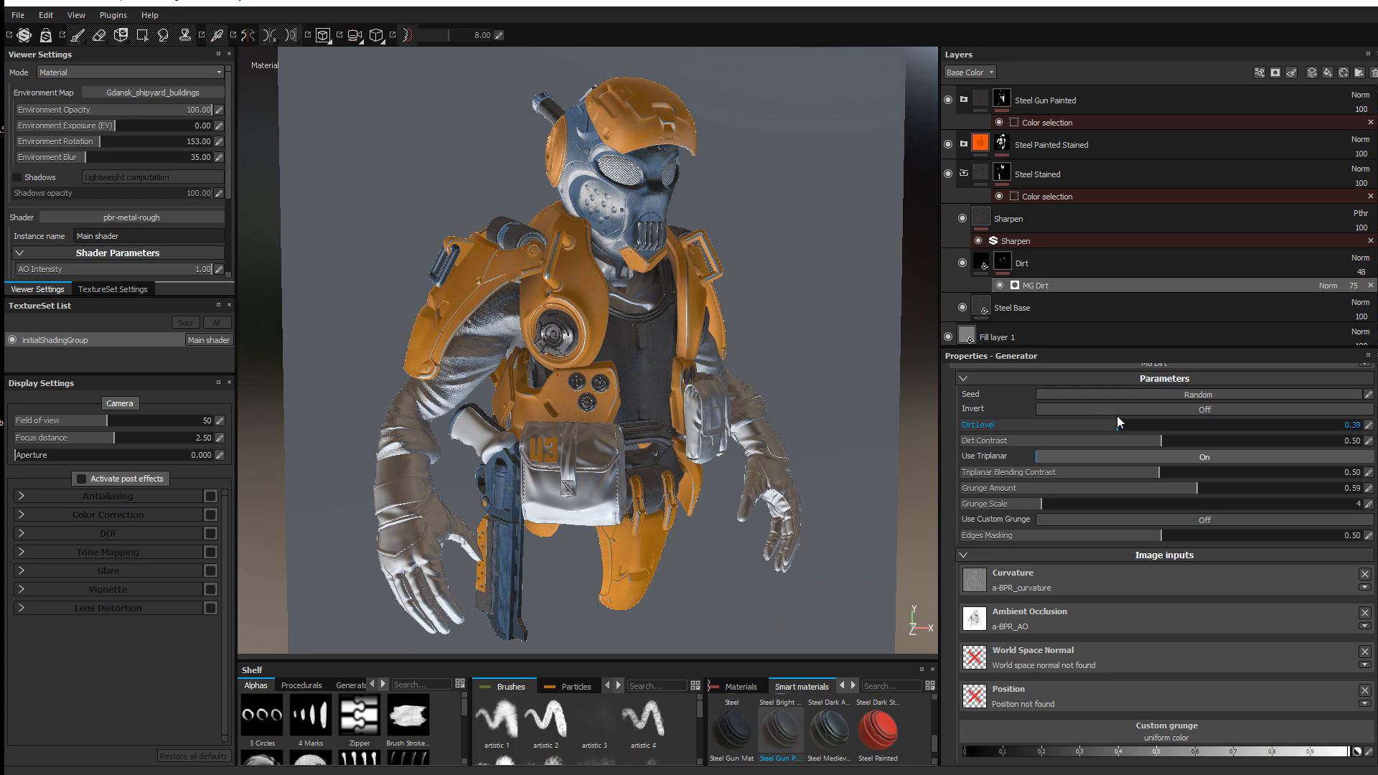
pyautogui.moveTo(1127, 419); pyautogui.dragTo(1132, 419)
pyautogui.keyDown('shift'); pyautogui.moveTo(832, 309); pyautogui.dragTo(648, 264, button='right'); pyautogui.keyUp('shift')
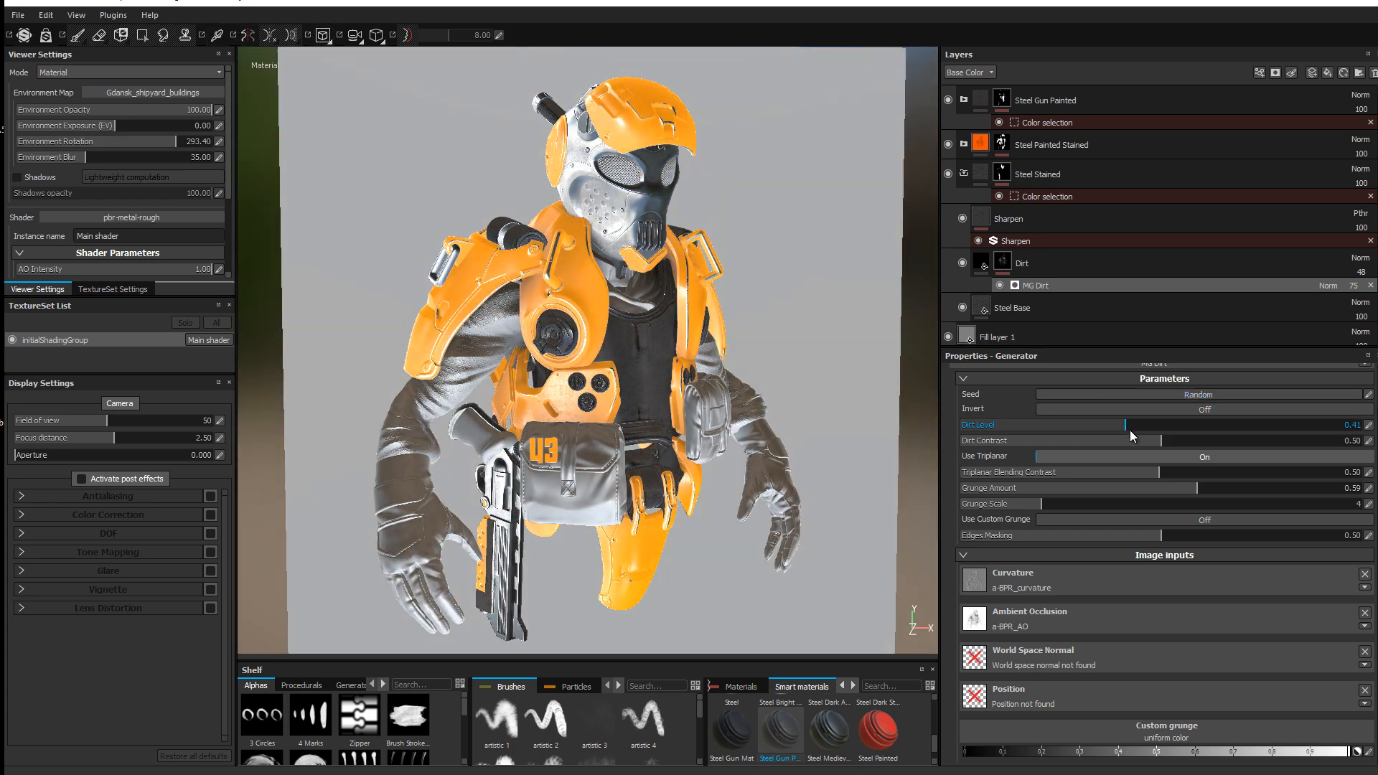
pyautogui.moveTo(1155, 424); pyautogui.dragTo(1179, 429)
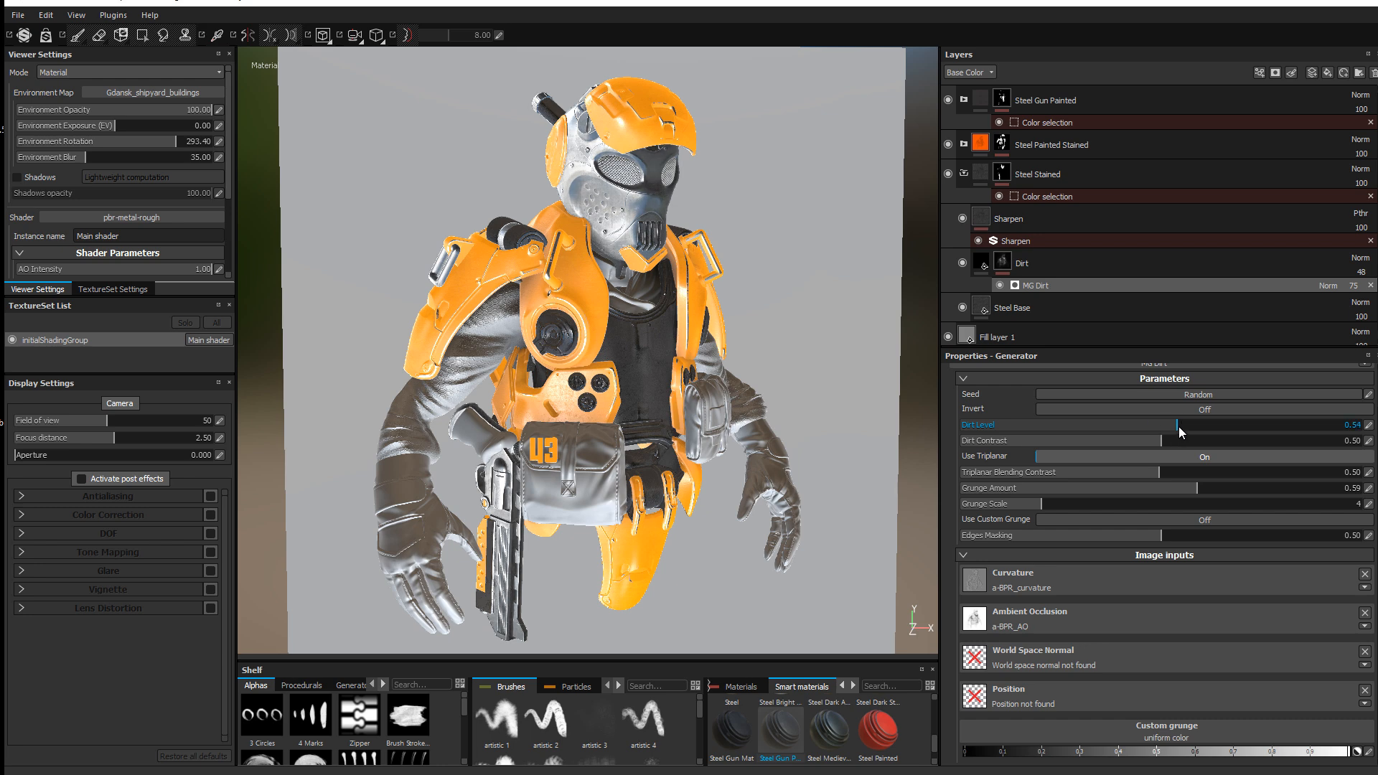
pyautogui.keyDown('shift'); pyautogui.moveTo(664, 308); pyautogui.dragTo(679, 313, button='right'); pyautogui.keyUp('shift')
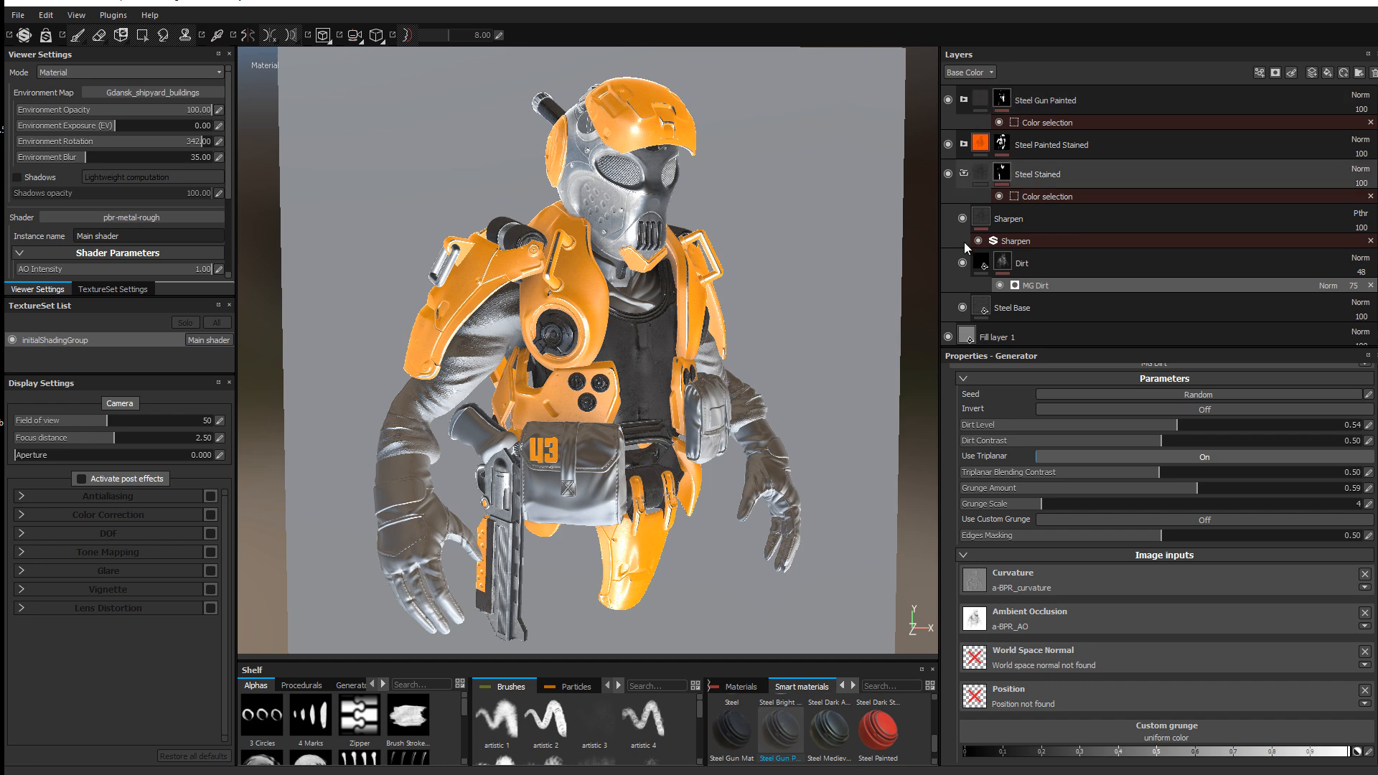
# Step: Collapse Steel Stained and add a new paint layer, Layer 1, at the top
pyautogui.click(967, 173)
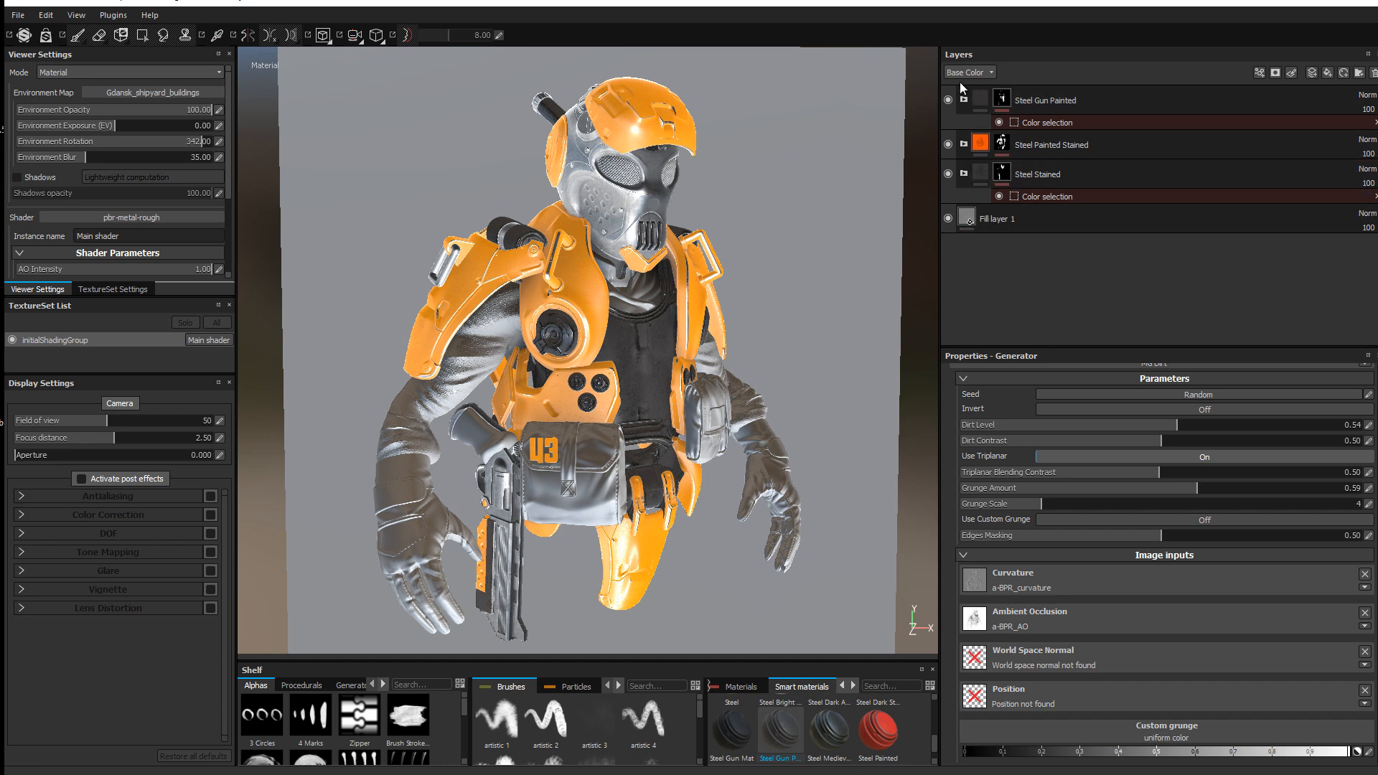
pyautogui.click(1114, 101)
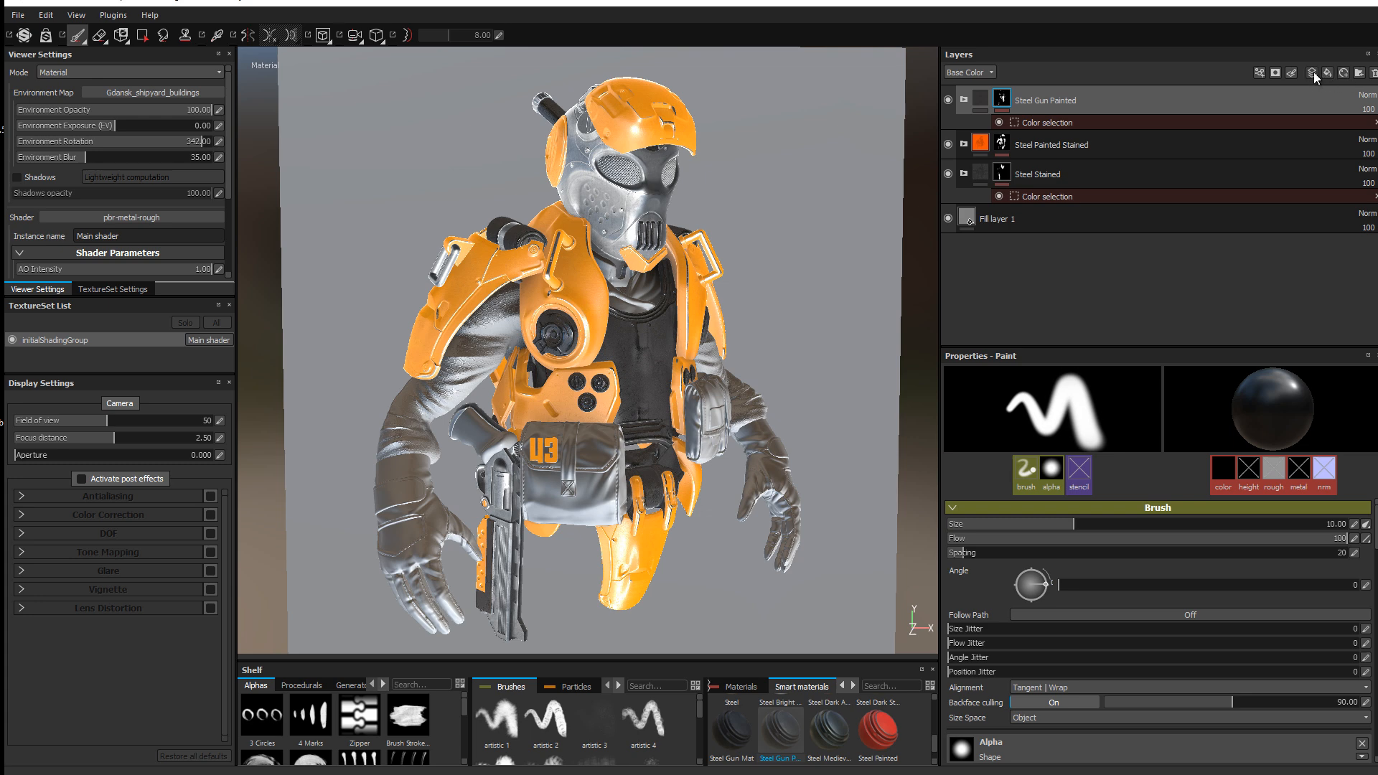
pyautogui.click(1313, 71)
# Step: Set Layer 1's base colour to very dark teal (RGB 0.003, 0.028, 0.028)
pyautogui.scroll(-3, 1120, 625)
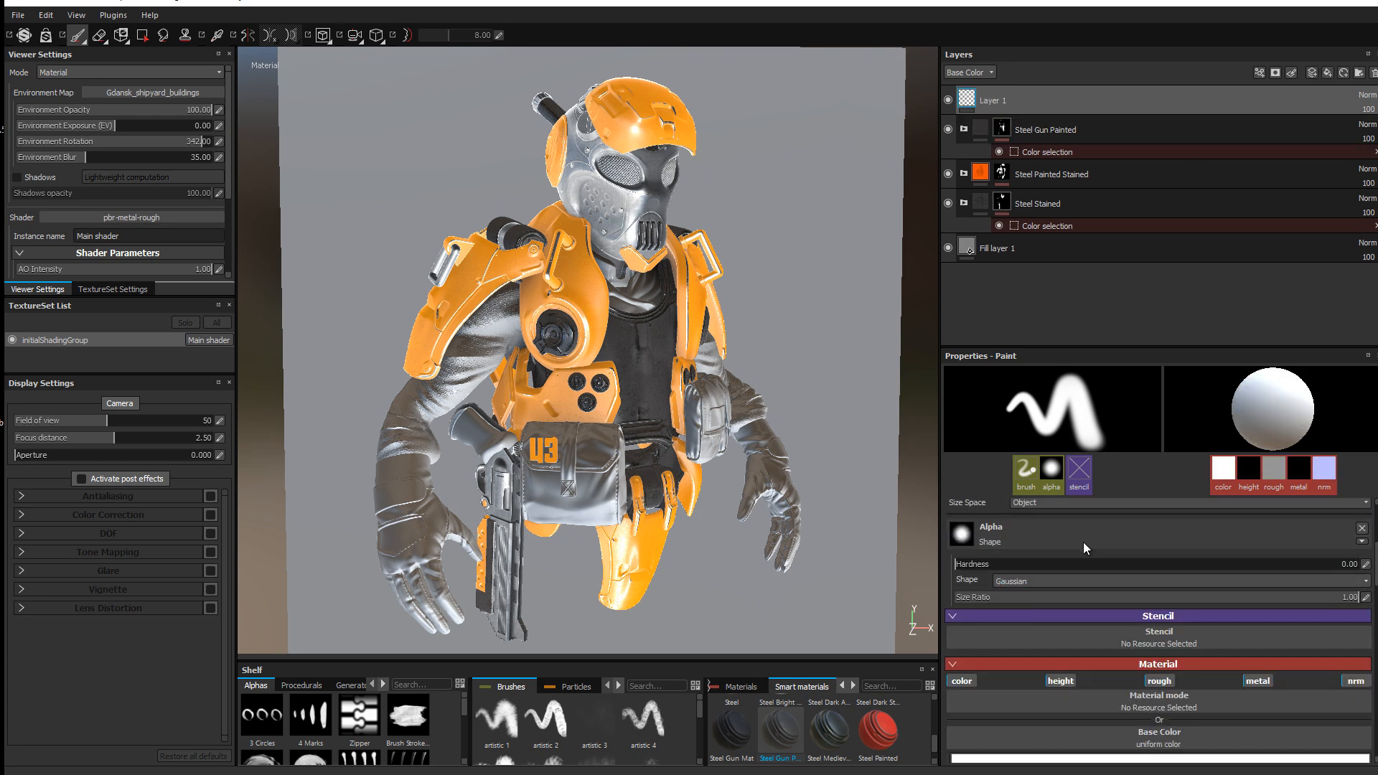
pyautogui.scroll(-3, 1112, 617)
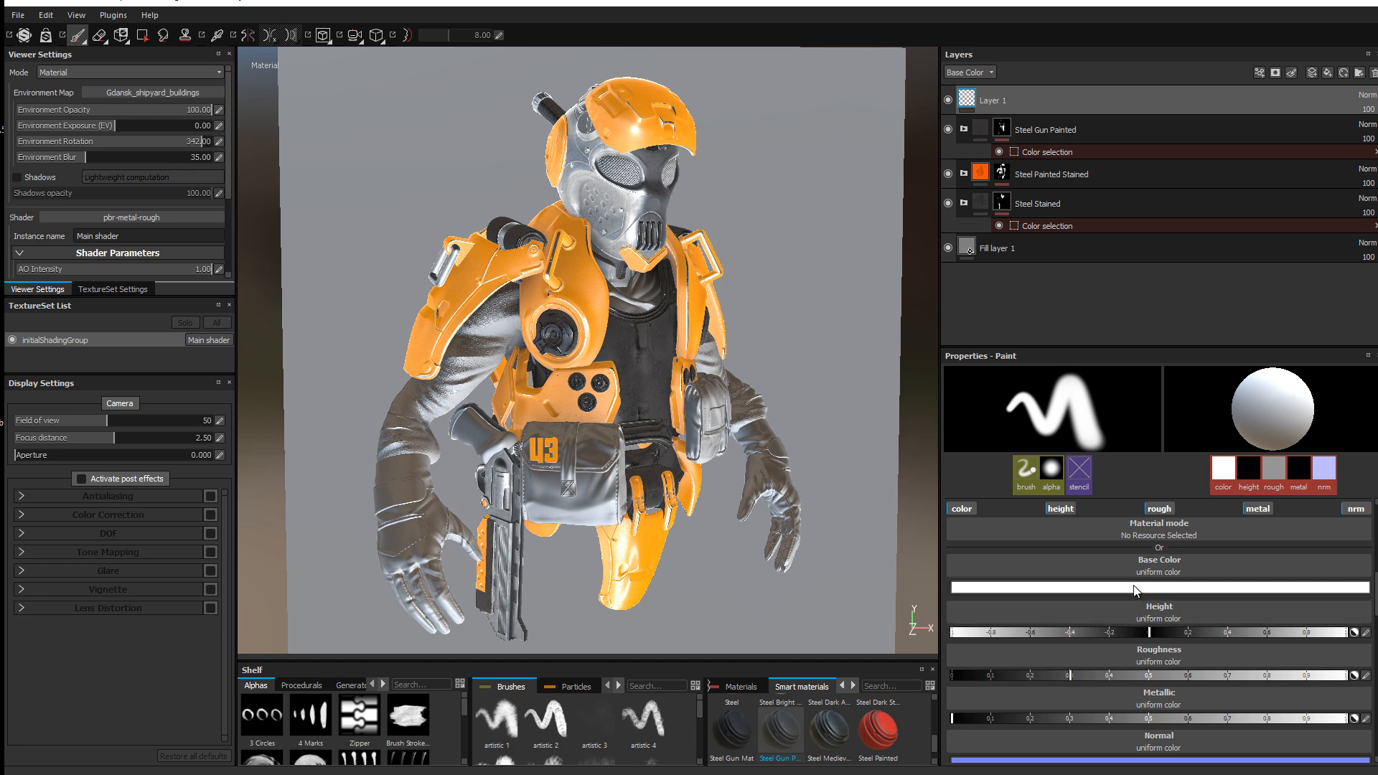
pyautogui.click(1146, 587)
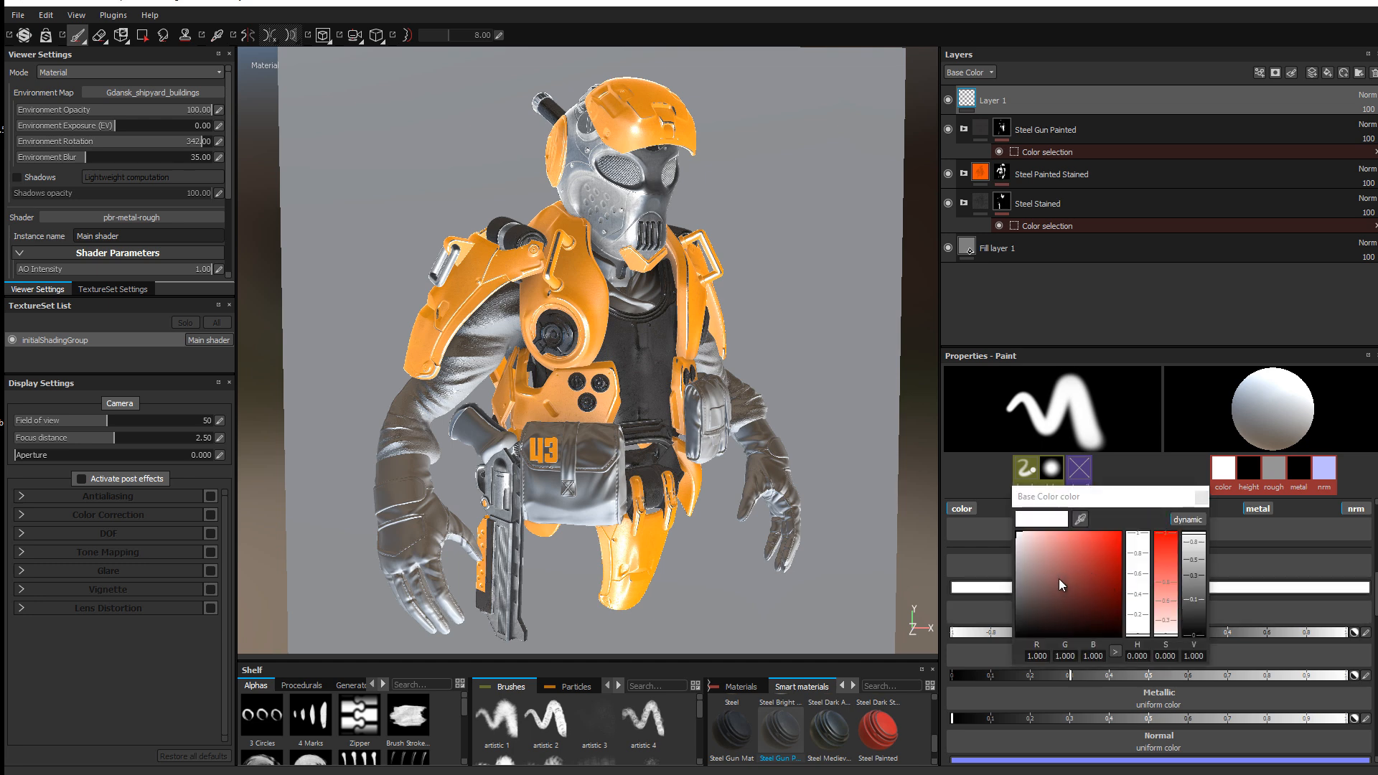
pyautogui.click(1140, 586)
pyautogui.moveTo(1085, 587)
pyautogui.mouseDown()
pyautogui.moveTo(1122, 623)
pyautogui.moveTo(1105, 595)
pyautogui.moveTo(1141, 568)
pyautogui.mouseUp()
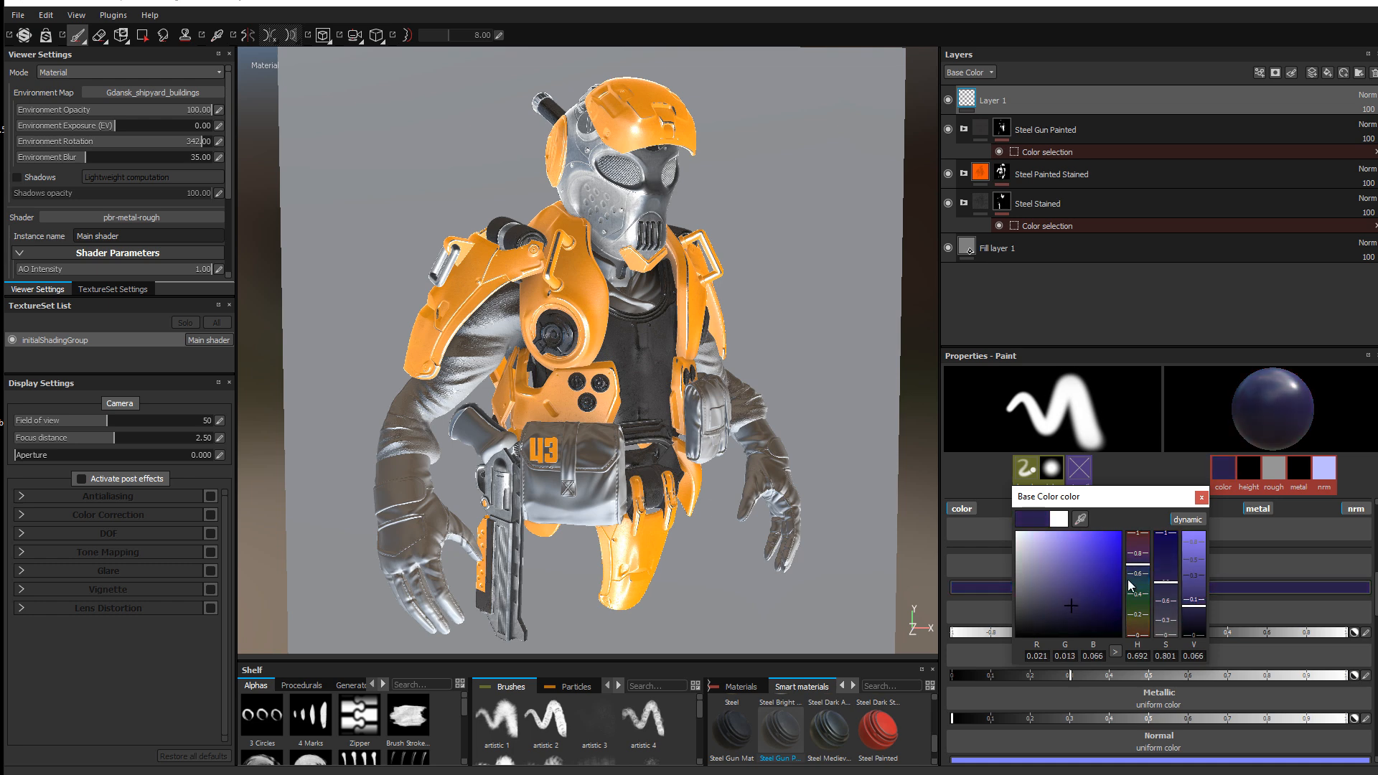
pyautogui.click(1134, 583)
pyautogui.click(1079, 616)
pyautogui.click(1081, 618)
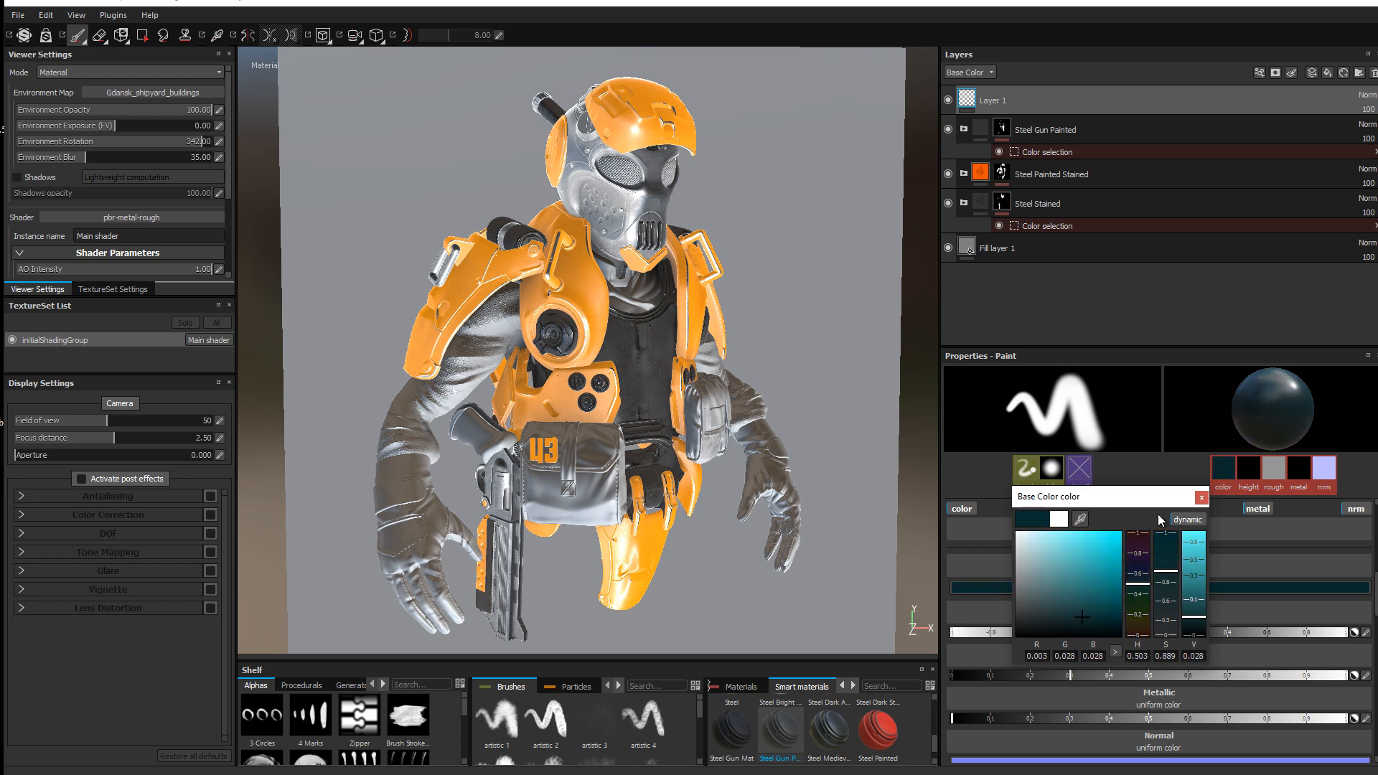
pyautogui.click(1201, 498)
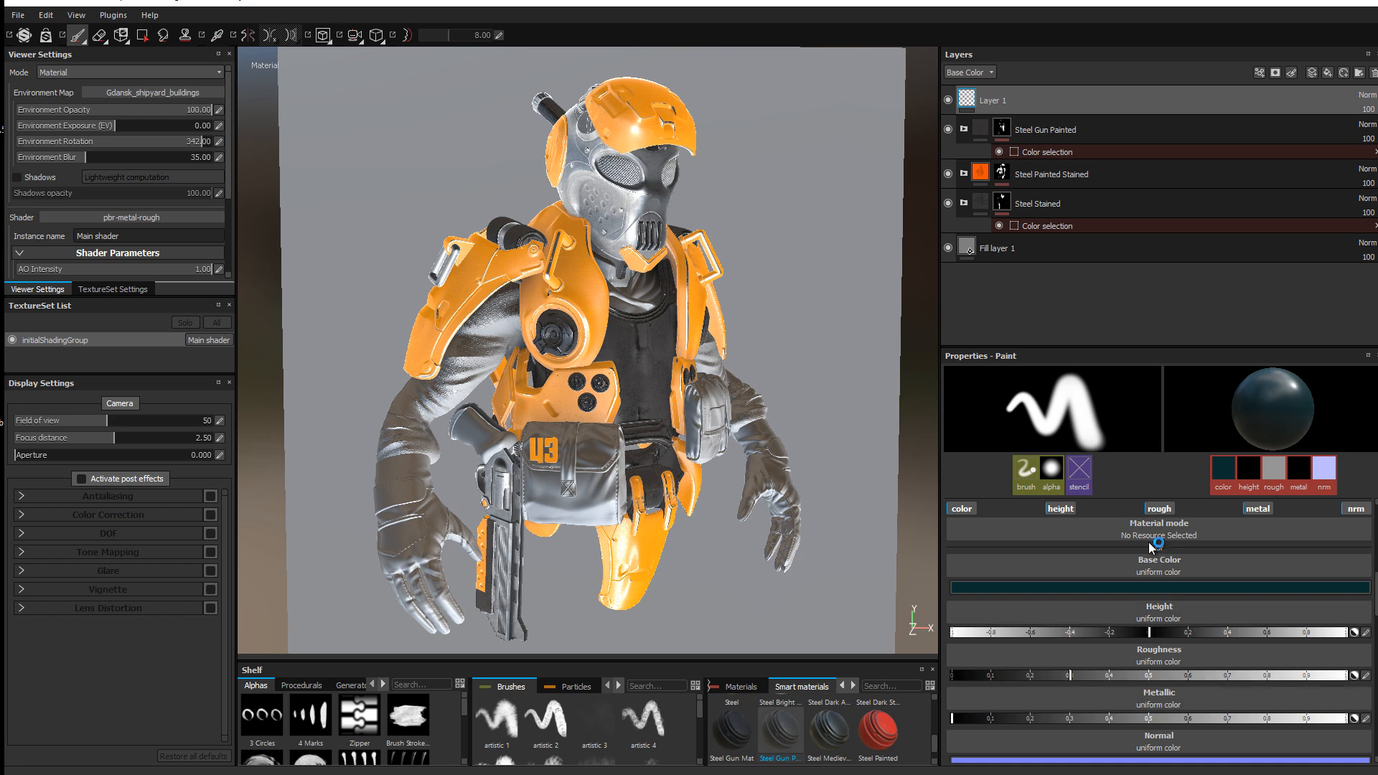
pyautogui.scroll(-1, 1121, 531)
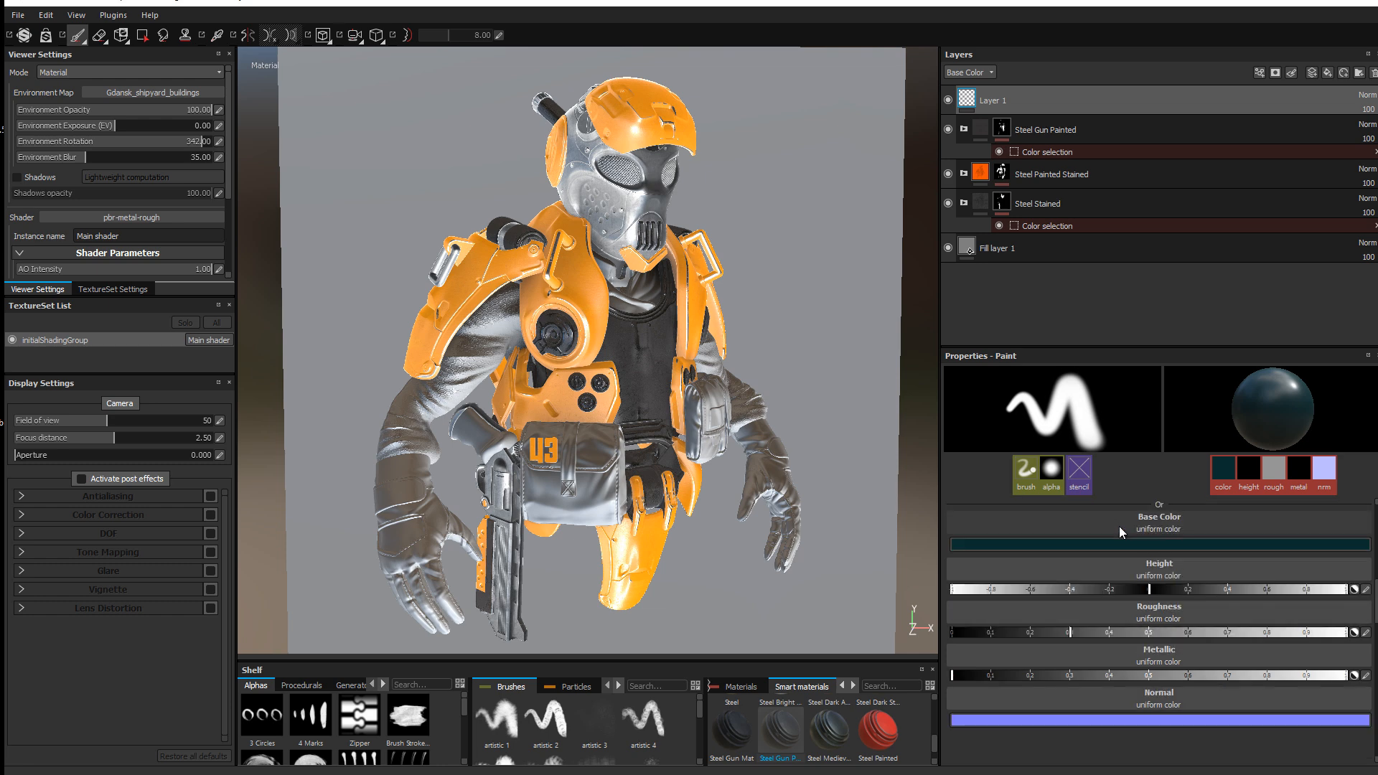
pyautogui.scroll(-1, 628, 185)
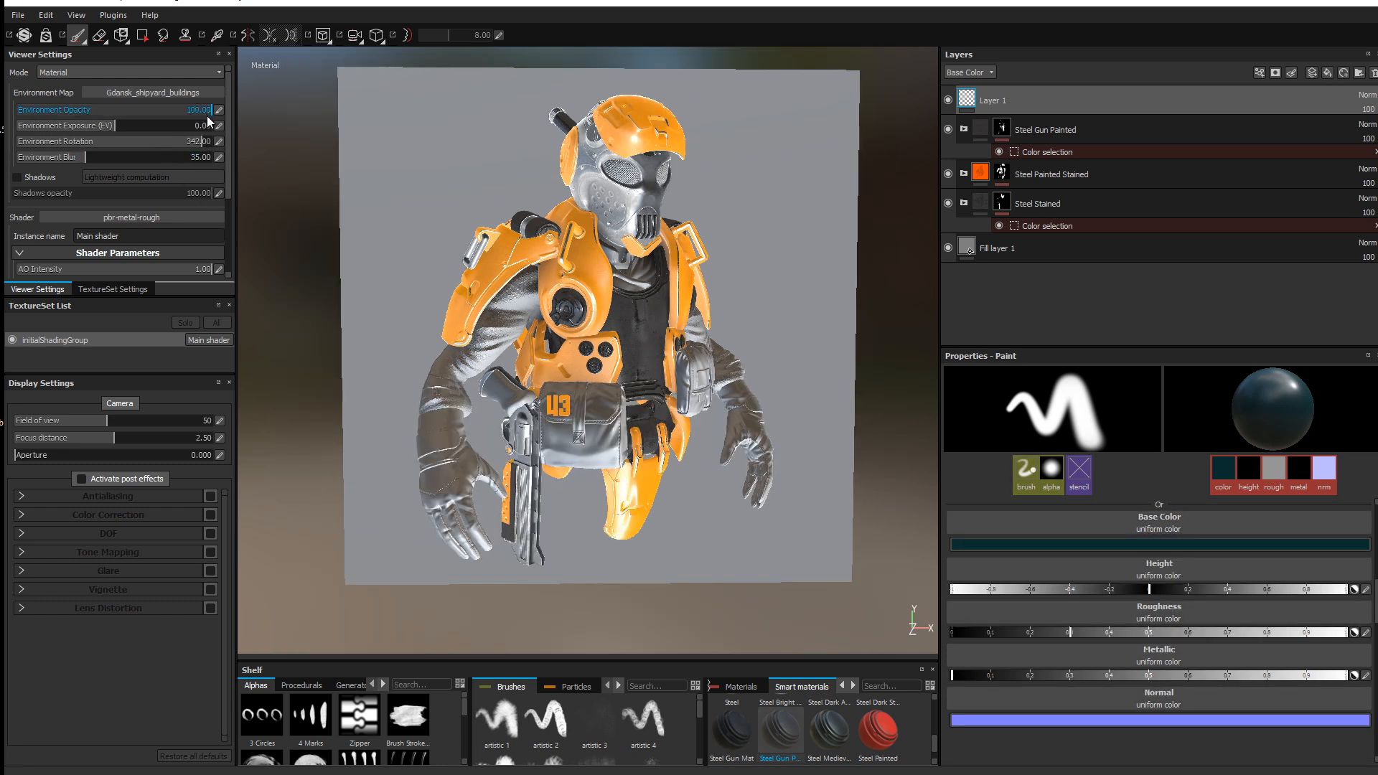
# Step: Add an Emissive channel (sRGB8) to the texture set in TextureSet Settings
pyautogui.click(113, 288)
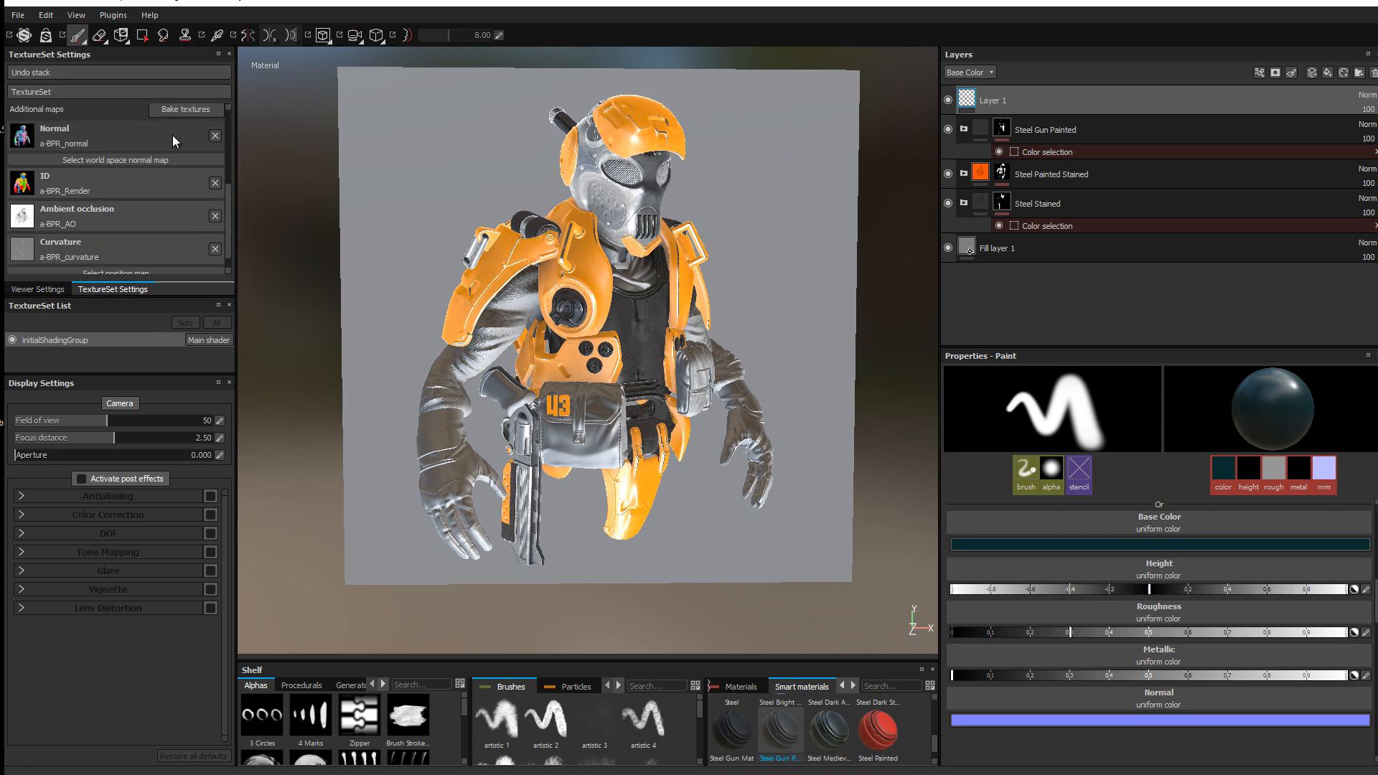
pyautogui.scroll(2, 196, 121)
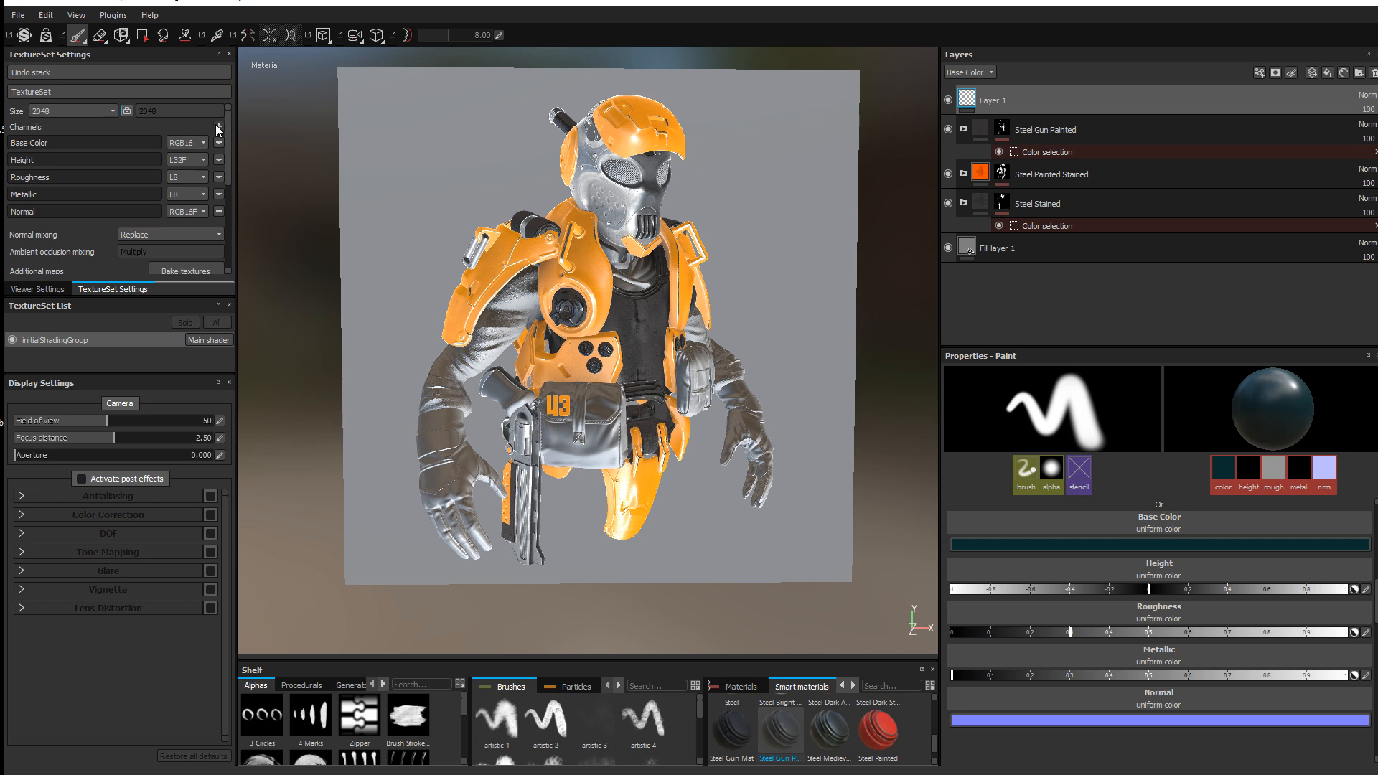
pyautogui.click(217, 126)
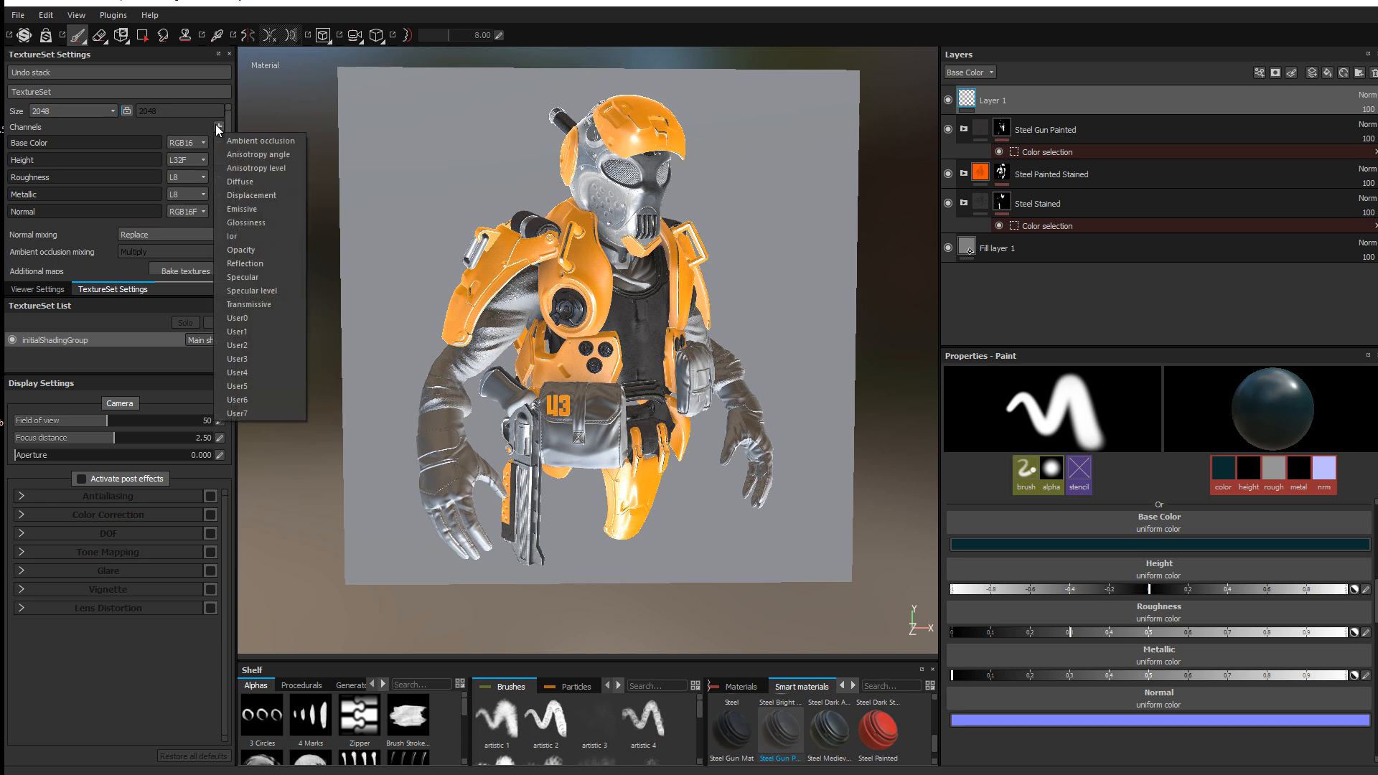
pyautogui.click(244, 209)
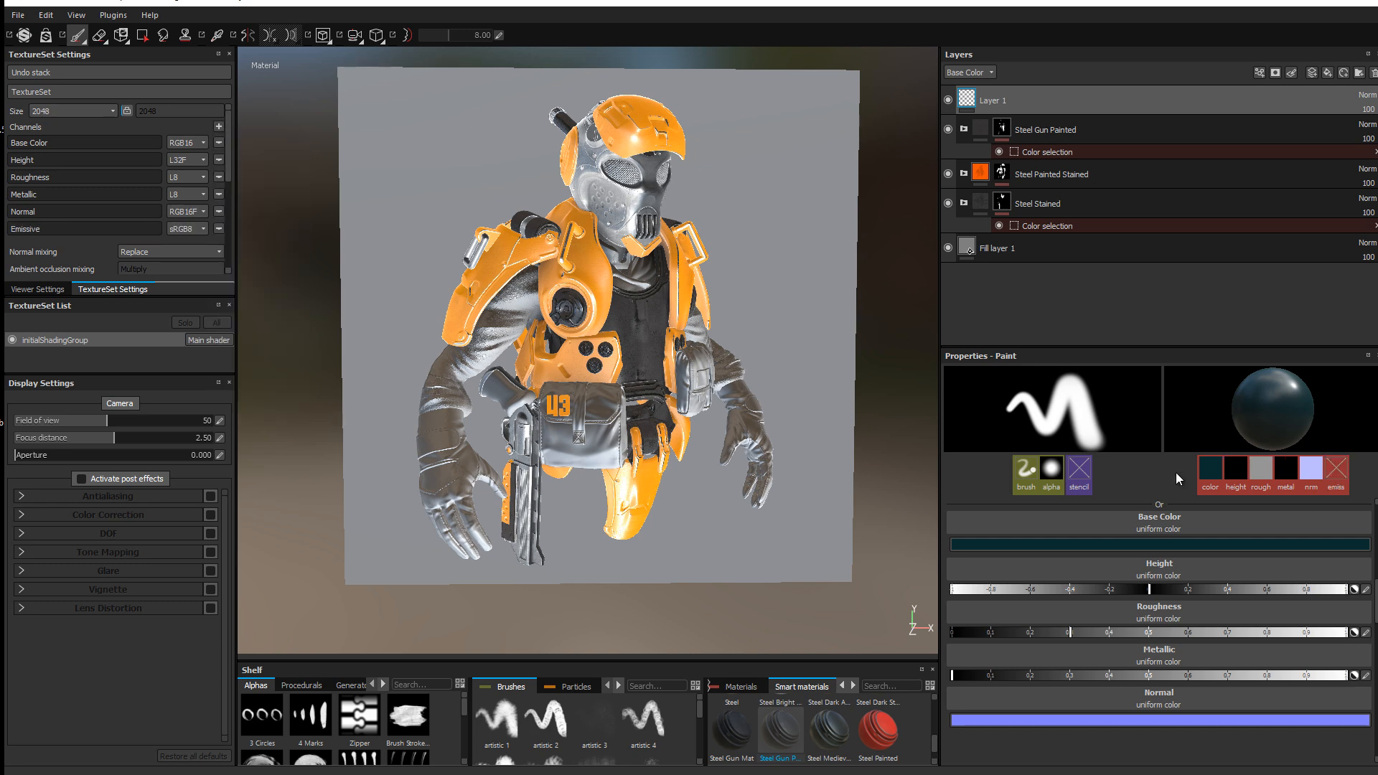
pyautogui.scroll(3, 1216, 555)
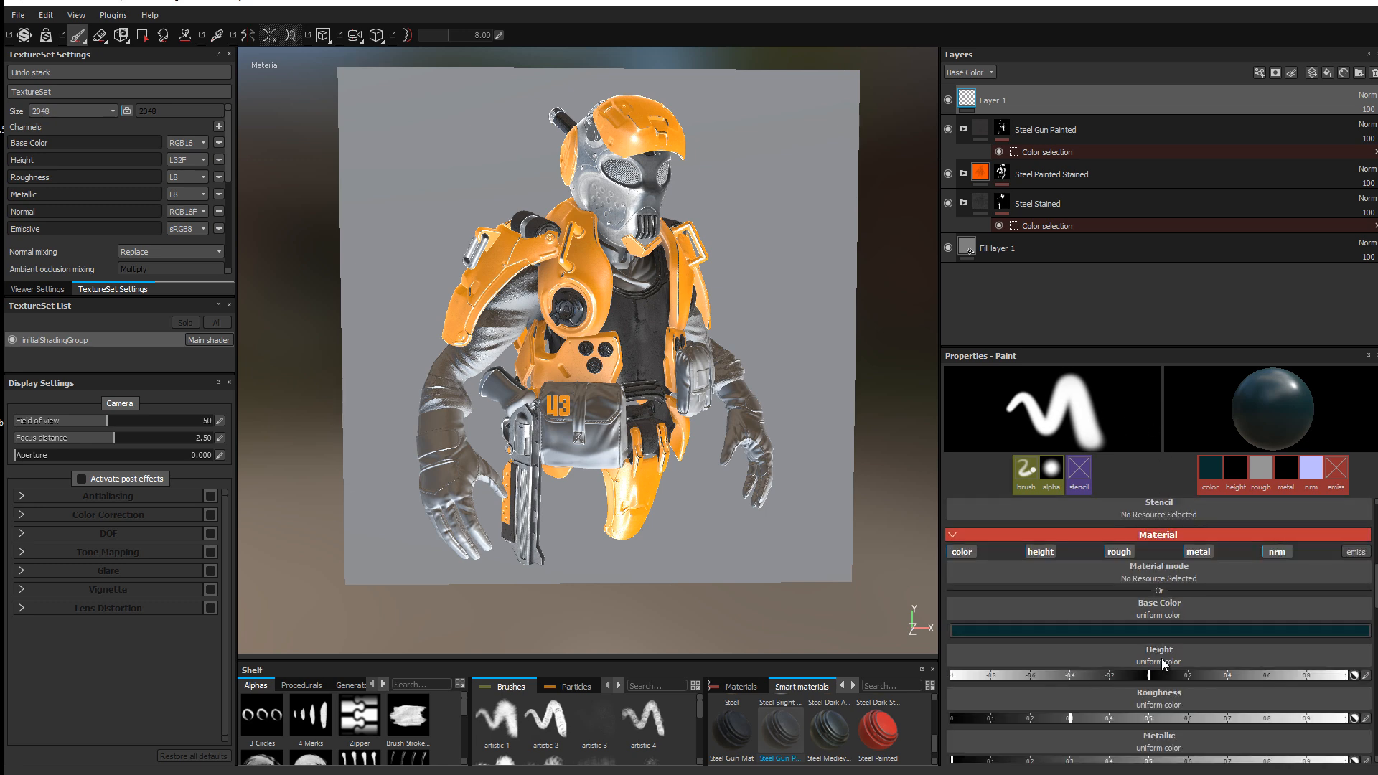
pyautogui.scroll(-3, 1254, 605)
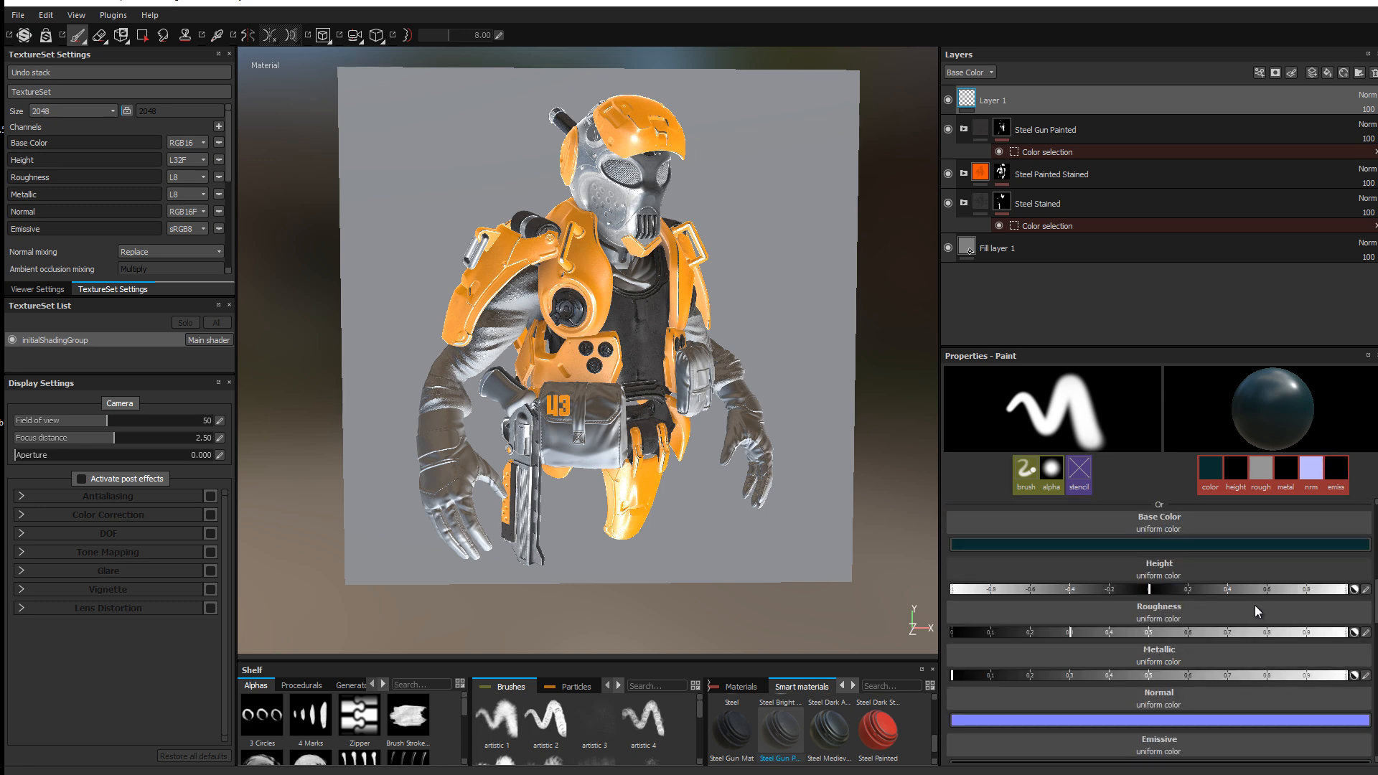
pyautogui.scroll(-3, 1139, 678)
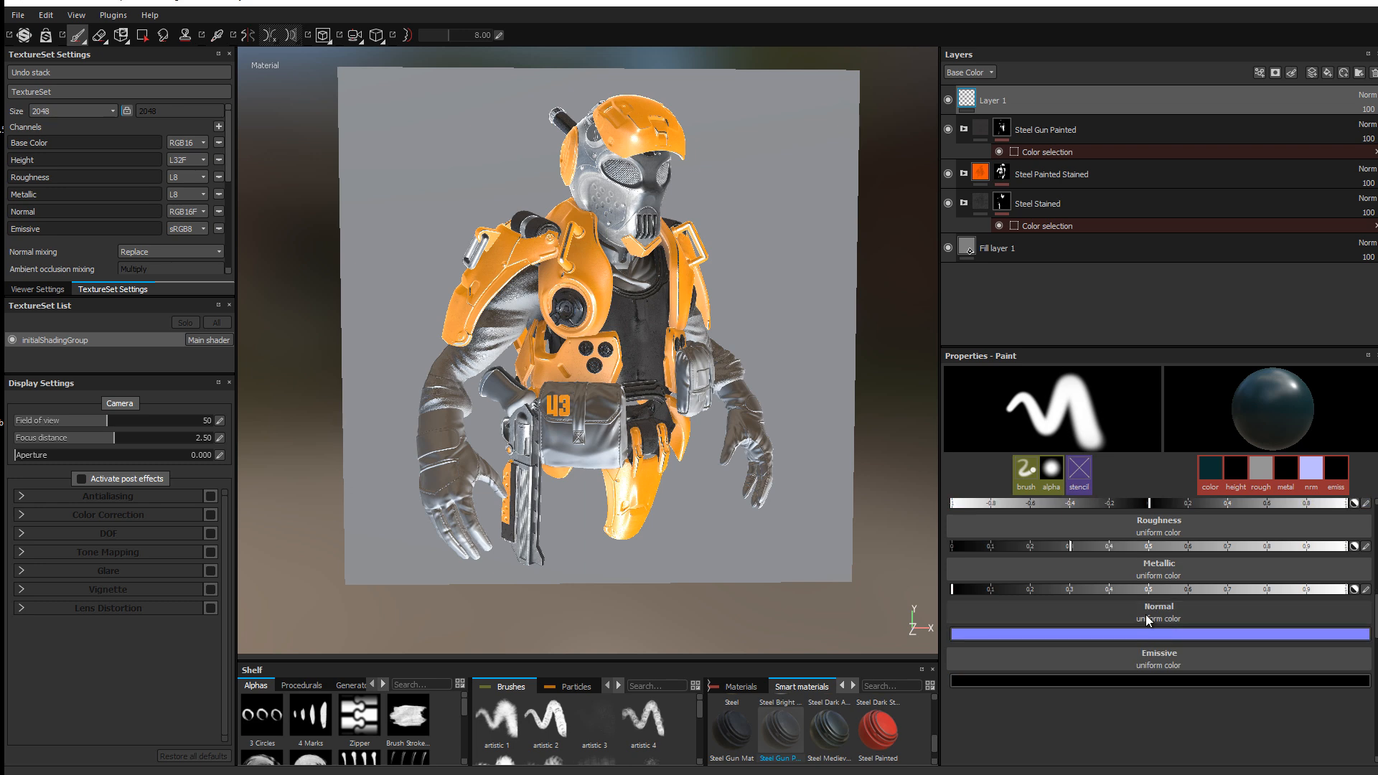
# Step: Add Fill layer 2, delete Layer 1, and show the layer stack's Normal channel
pyautogui.click(1329, 71)
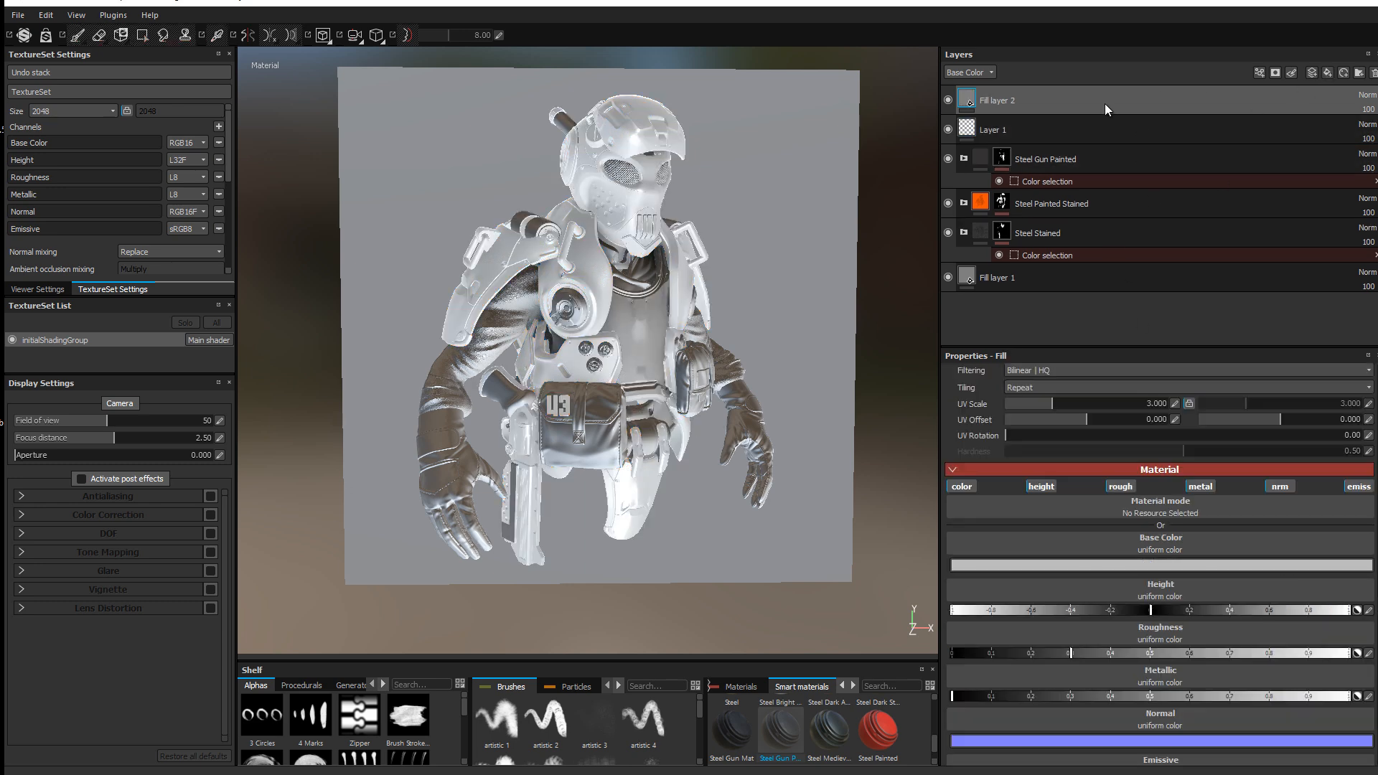
pyautogui.click(1117, 123)
pyautogui.click(1374, 73)
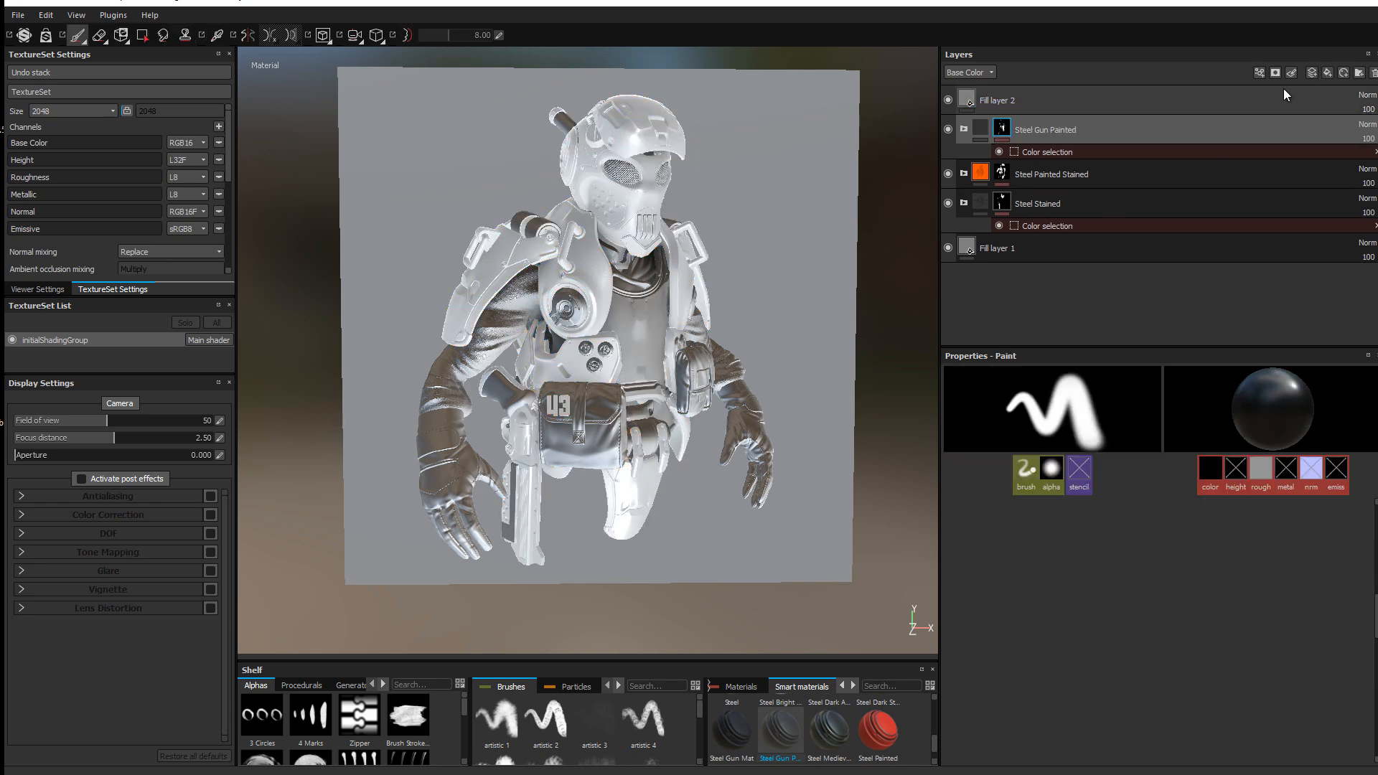
pyautogui.click(976, 68)
pyautogui.click(966, 133)
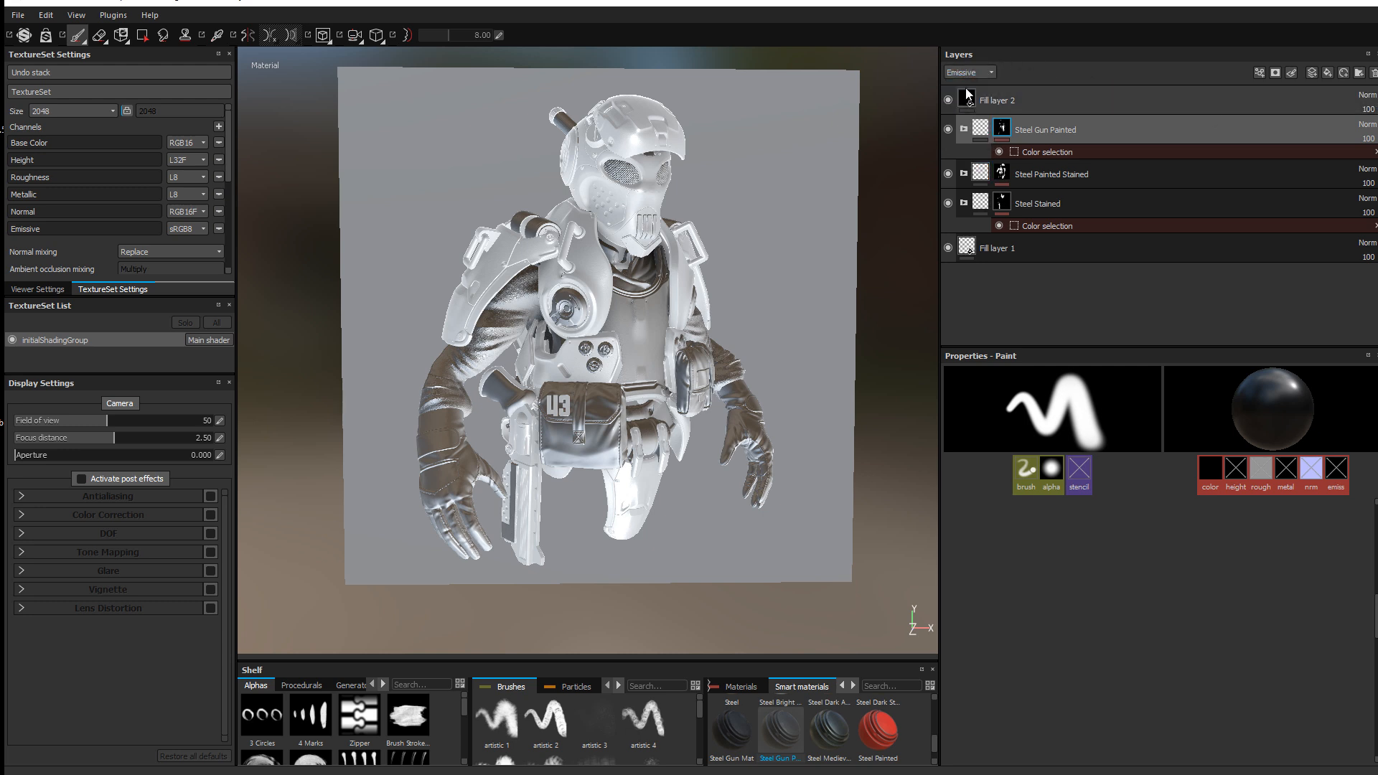
pyautogui.click(976, 72)
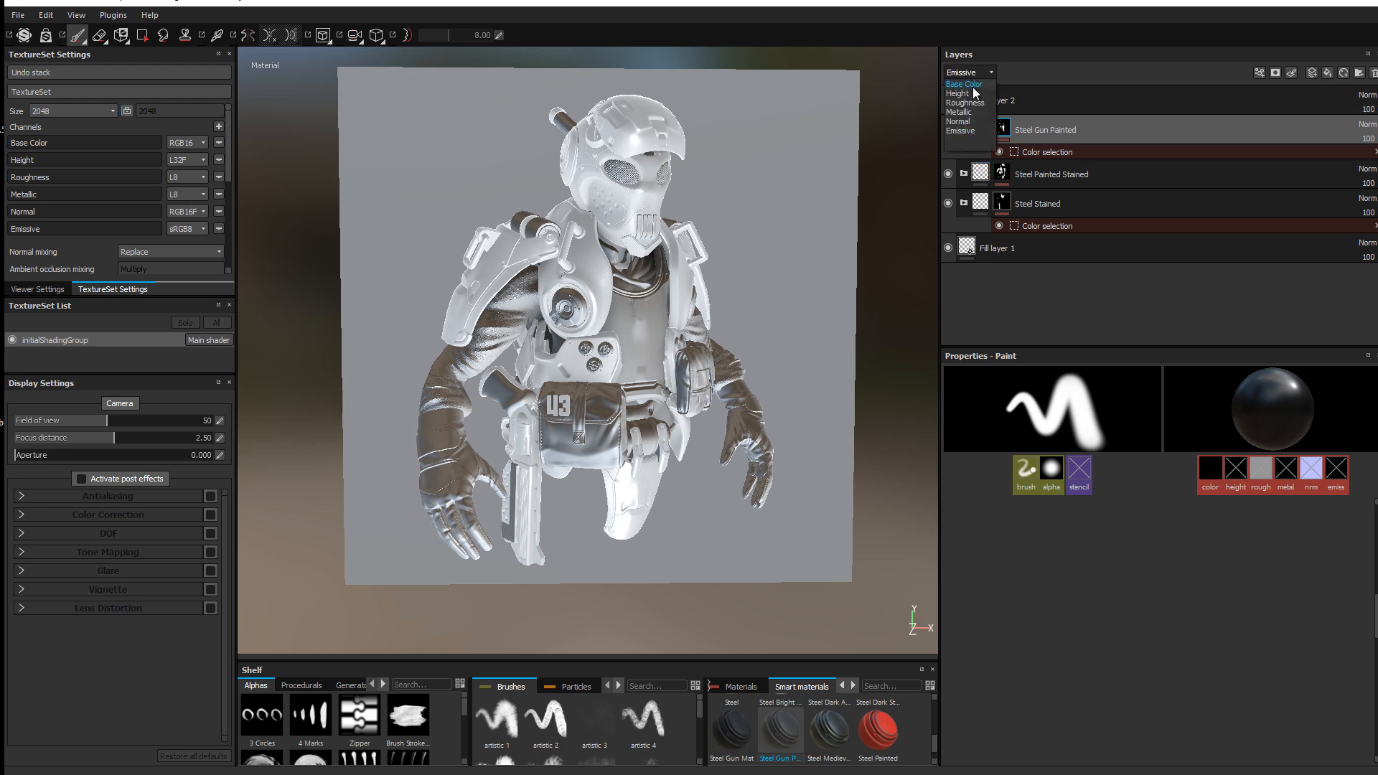
pyautogui.click(958, 121)
# Step: Set Fill layer 2 to Screen blending, washing the bust out to pale white
pyautogui.click(1367, 94)
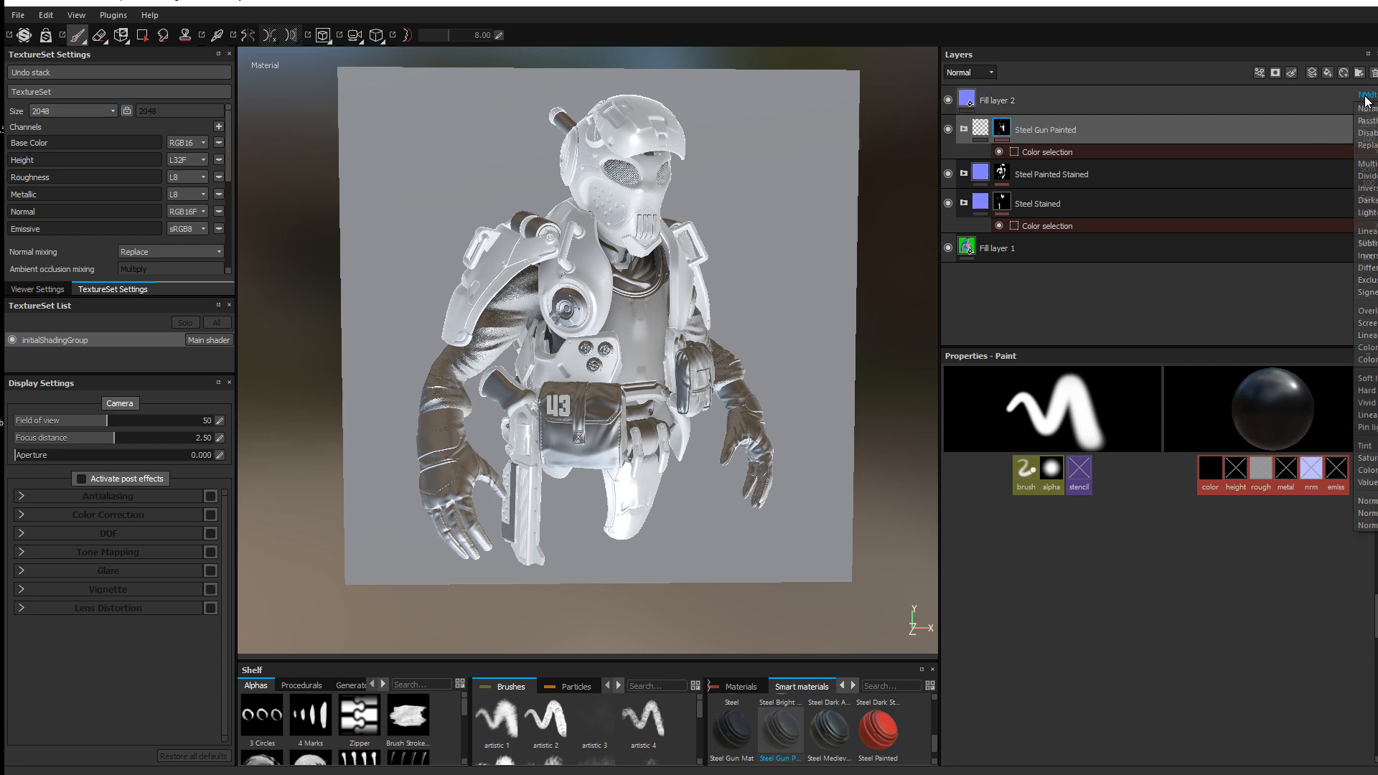
pyautogui.click(1367, 323)
pyautogui.keyDown('shift'); pyautogui.moveTo(744, 237); pyautogui.dragTo(897, 240, button='right'); pyautogui.keyUp('shift')
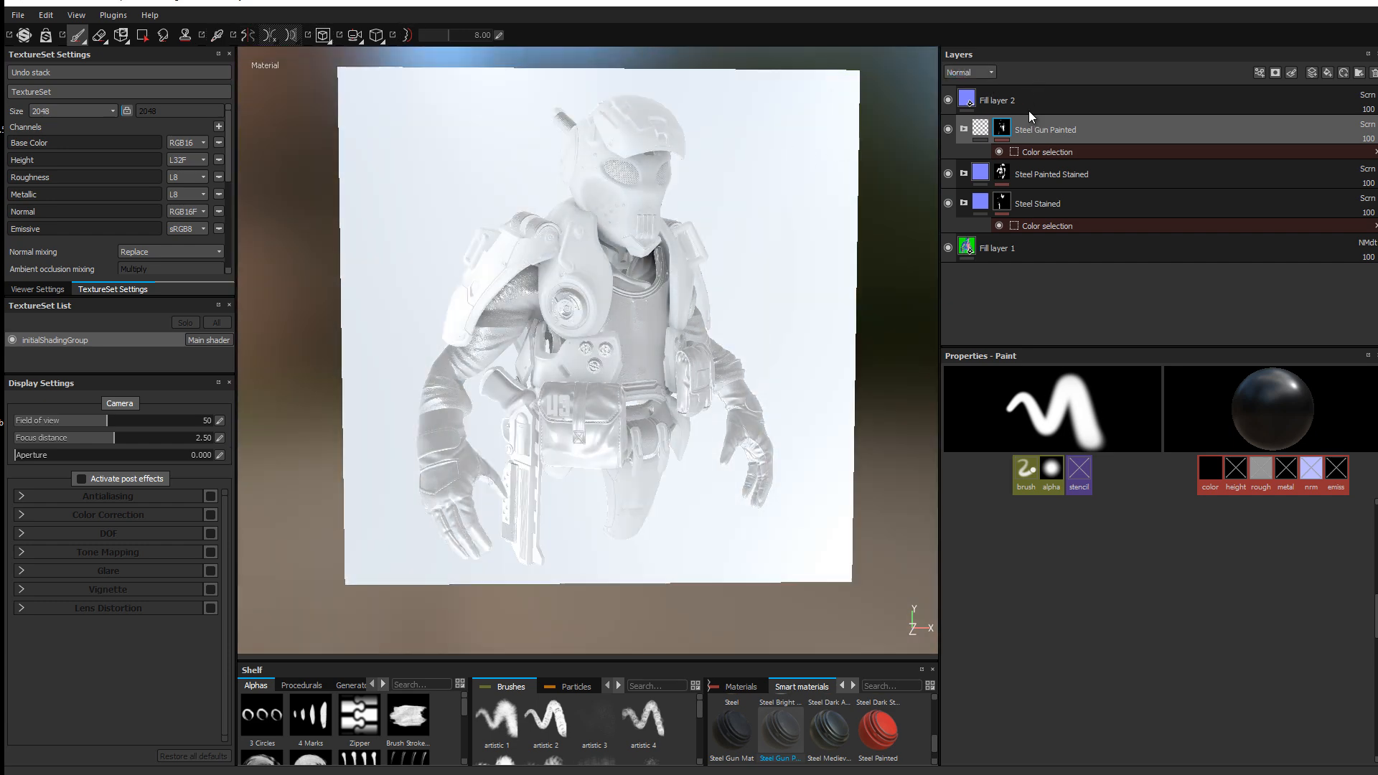
pyautogui.click(1133, 109)
# Step: Give Fill layer 2 a bright deep-blue base colour
pyautogui.click(1125, 565)
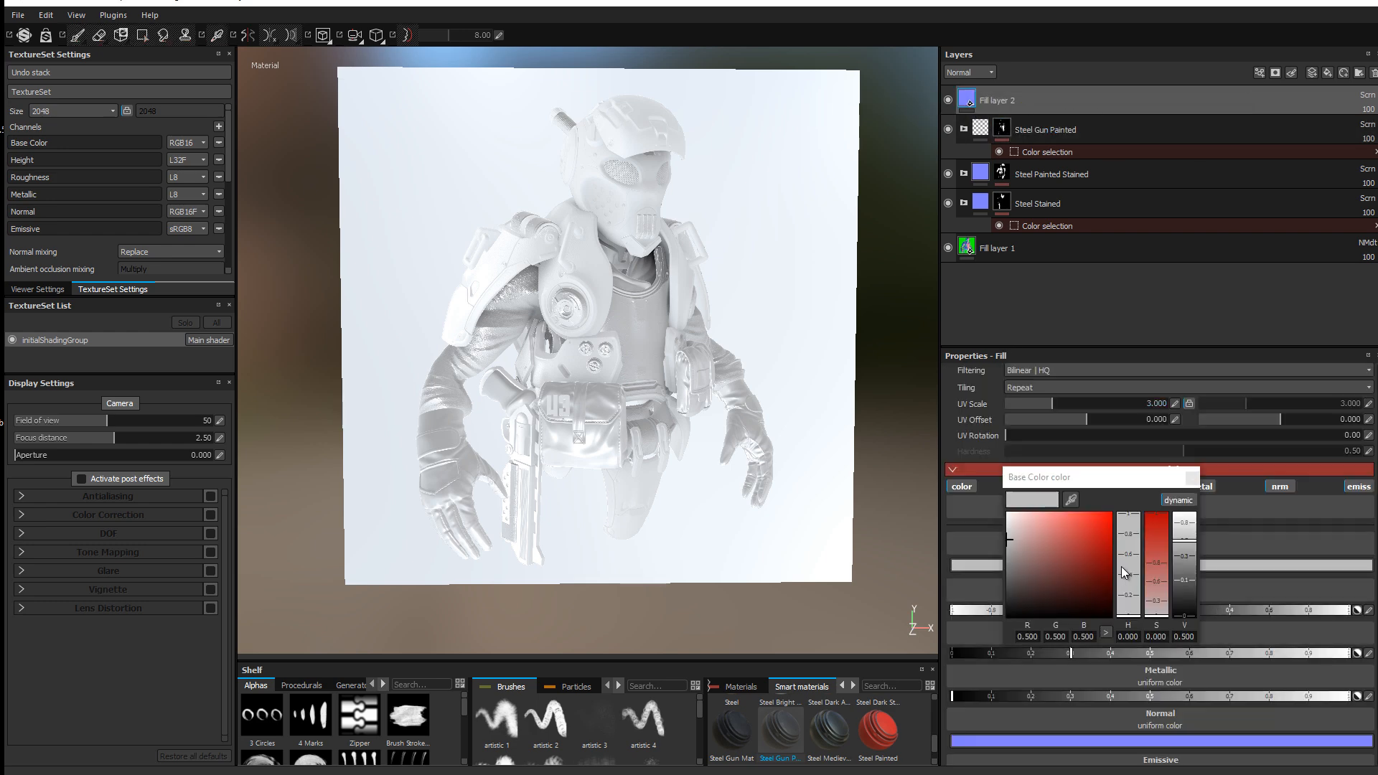
pyautogui.click(1078, 567)
pyautogui.moveTo(1128, 563)
pyautogui.mouseDown()
pyautogui.moveTo(1128, 540)
pyautogui.moveTo(1129, 553)
pyautogui.mouseUp()
pyautogui.click(1098, 561)
pyautogui.click(1107, 551)
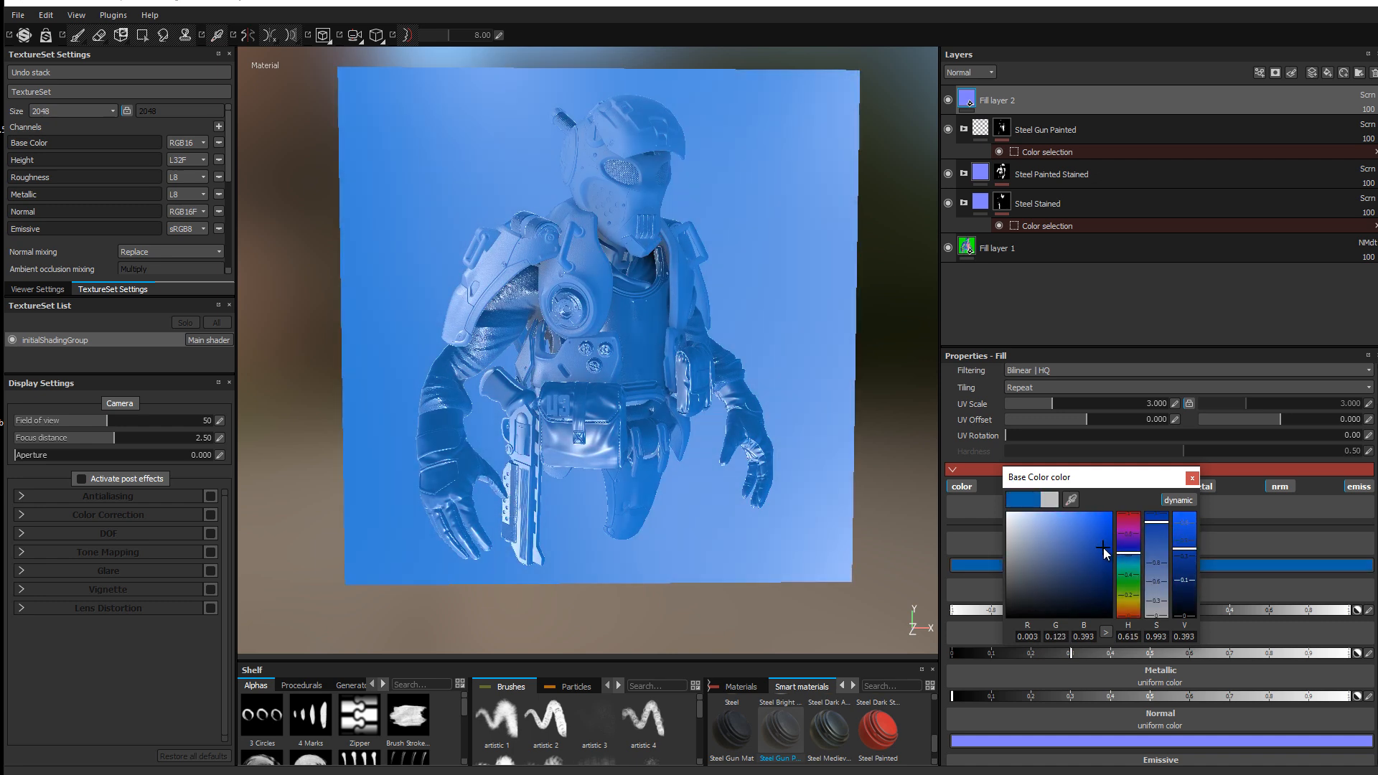
pyautogui.click(1194, 479)
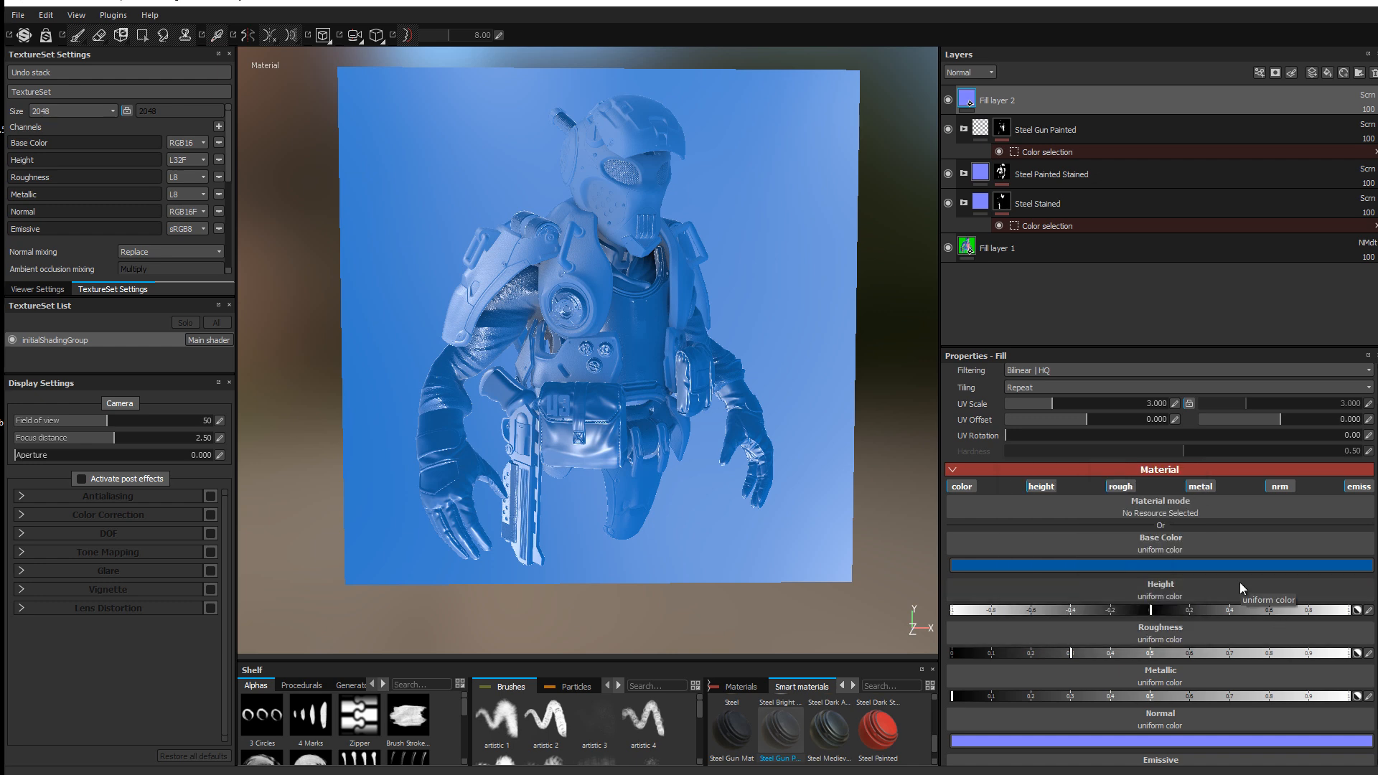
# Step: Set the fill's roughness to about 0.63 and return metallic to its original value
pyautogui.scroll(-1, 1205, 619)
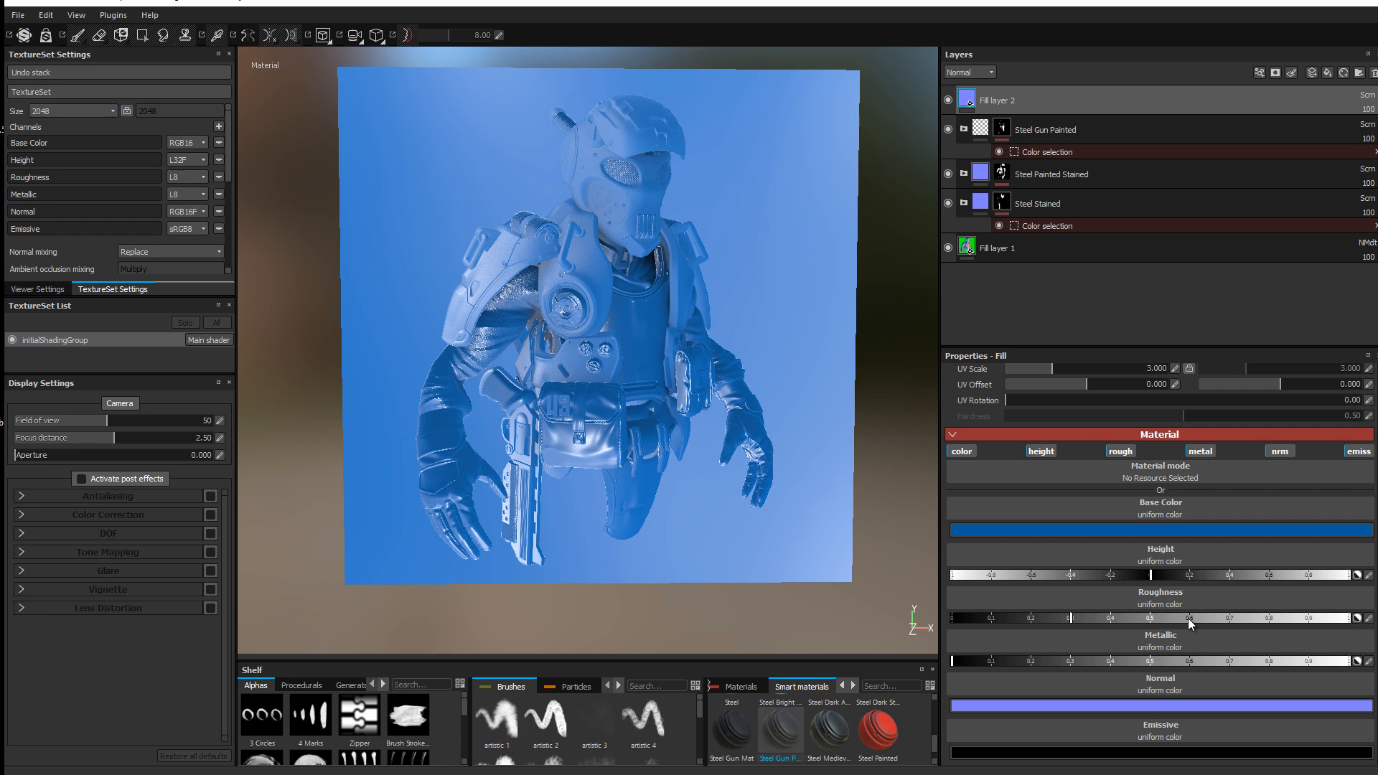
pyautogui.keyDown('shift'); pyautogui.moveTo(635, 262); pyautogui.dragTo(655, 262, button='right'); pyautogui.keyUp('shift')
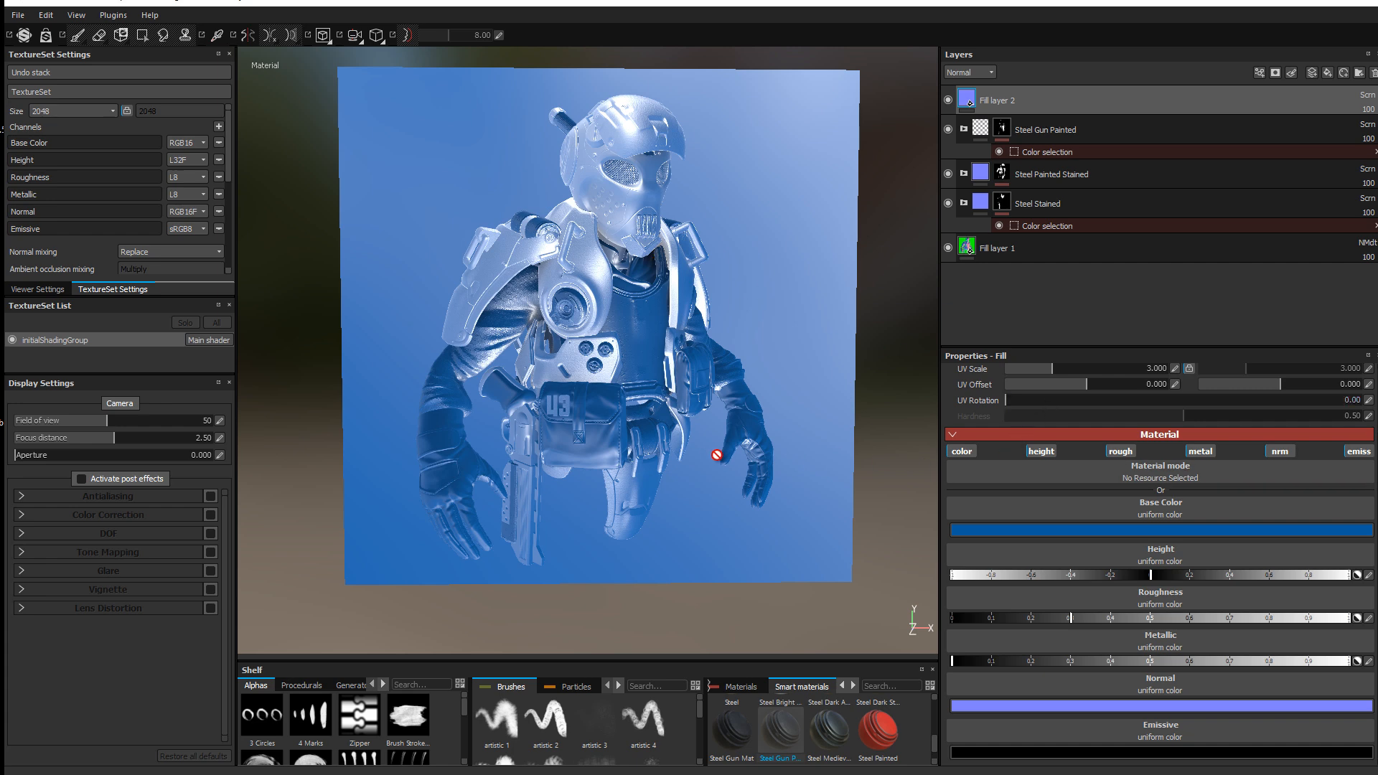
pyautogui.scroll(2, 716, 455)
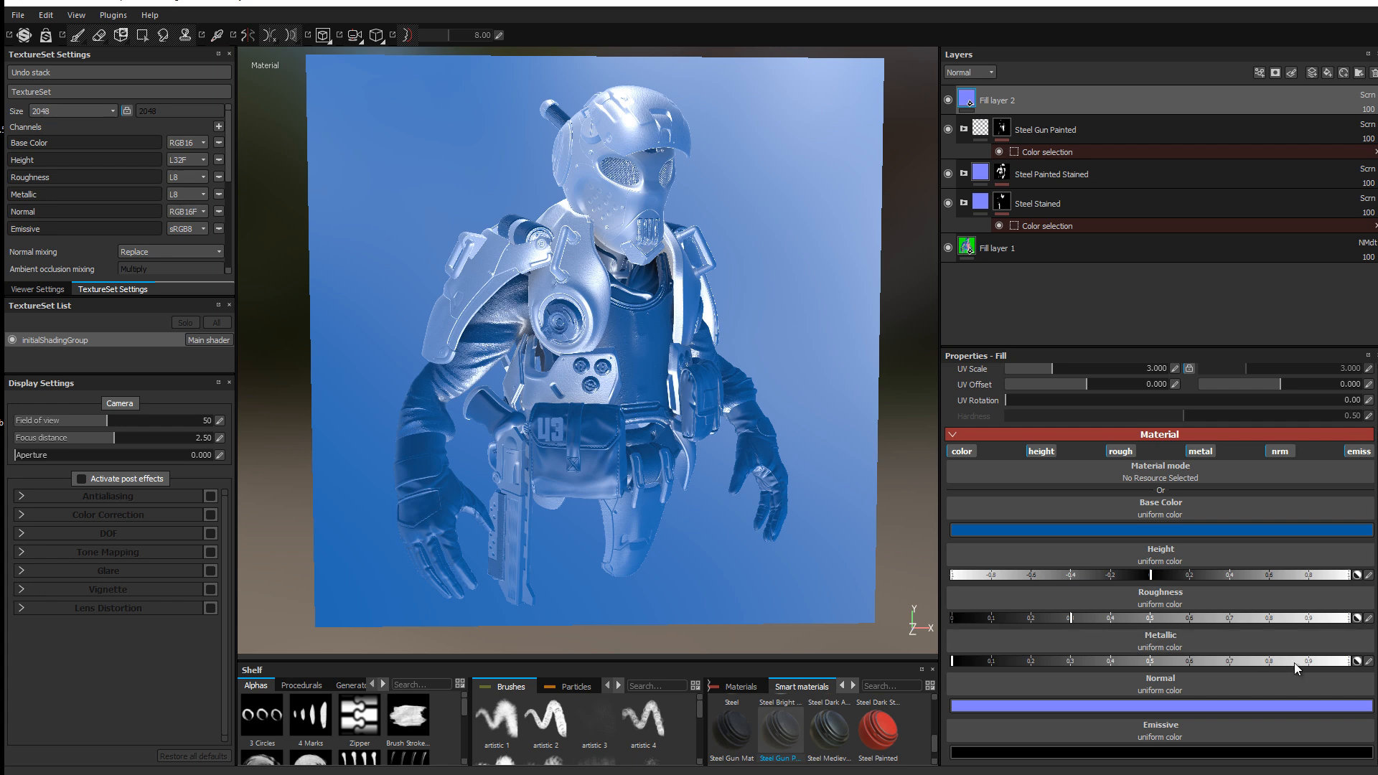
pyautogui.moveTo(1294, 663); pyautogui.dragTo(937, 662)
pyautogui.moveTo(1088, 618); pyautogui.dragTo(1282, 633)
pyautogui.click(1203, 618)
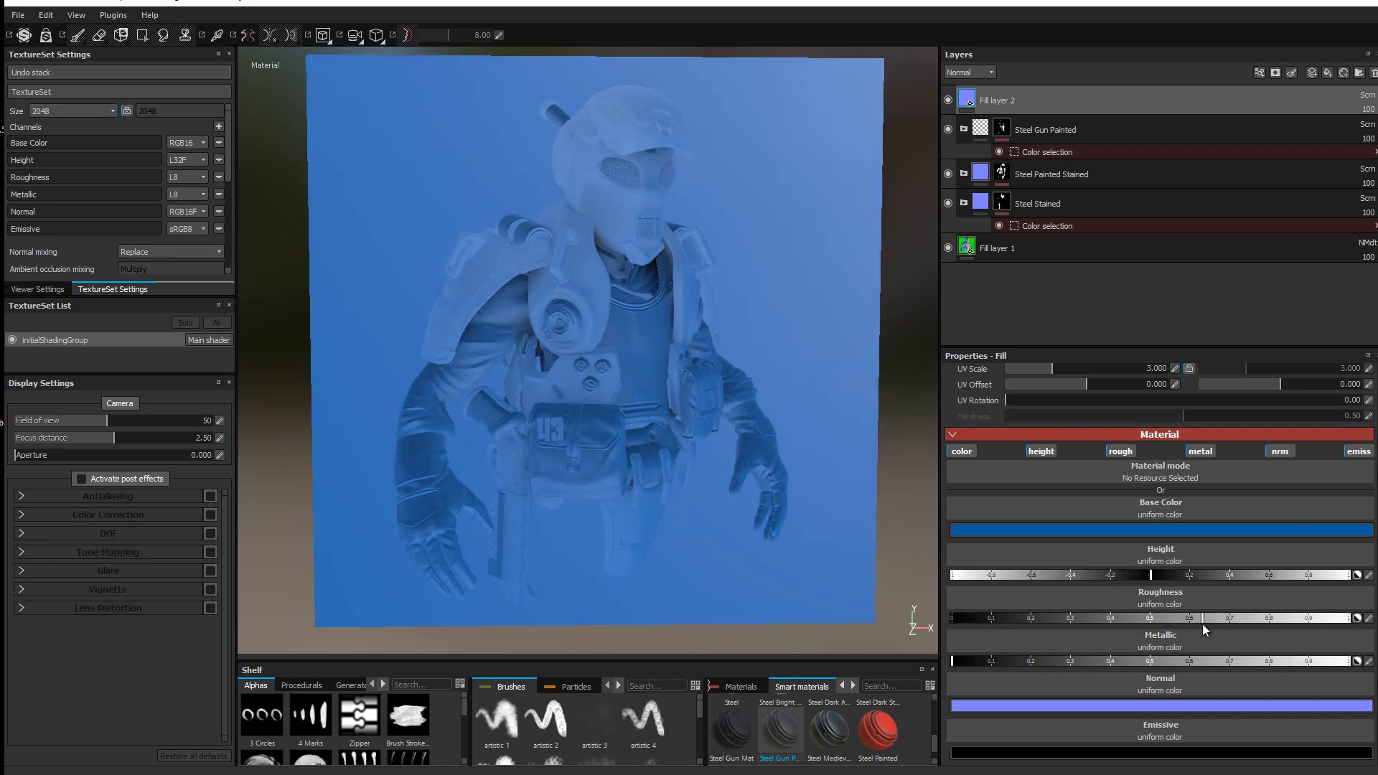
# Step: Set the fill's emissive colour to blue
pyautogui.click(1157, 753)
pyautogui.moveTo(1111, 701); pyautogui.dragTo(1165, 736)
pyautogui.moveTo(1134, 709); pyautogui.dragTo(1140, 731)
pyautogui.click(1225, 662)
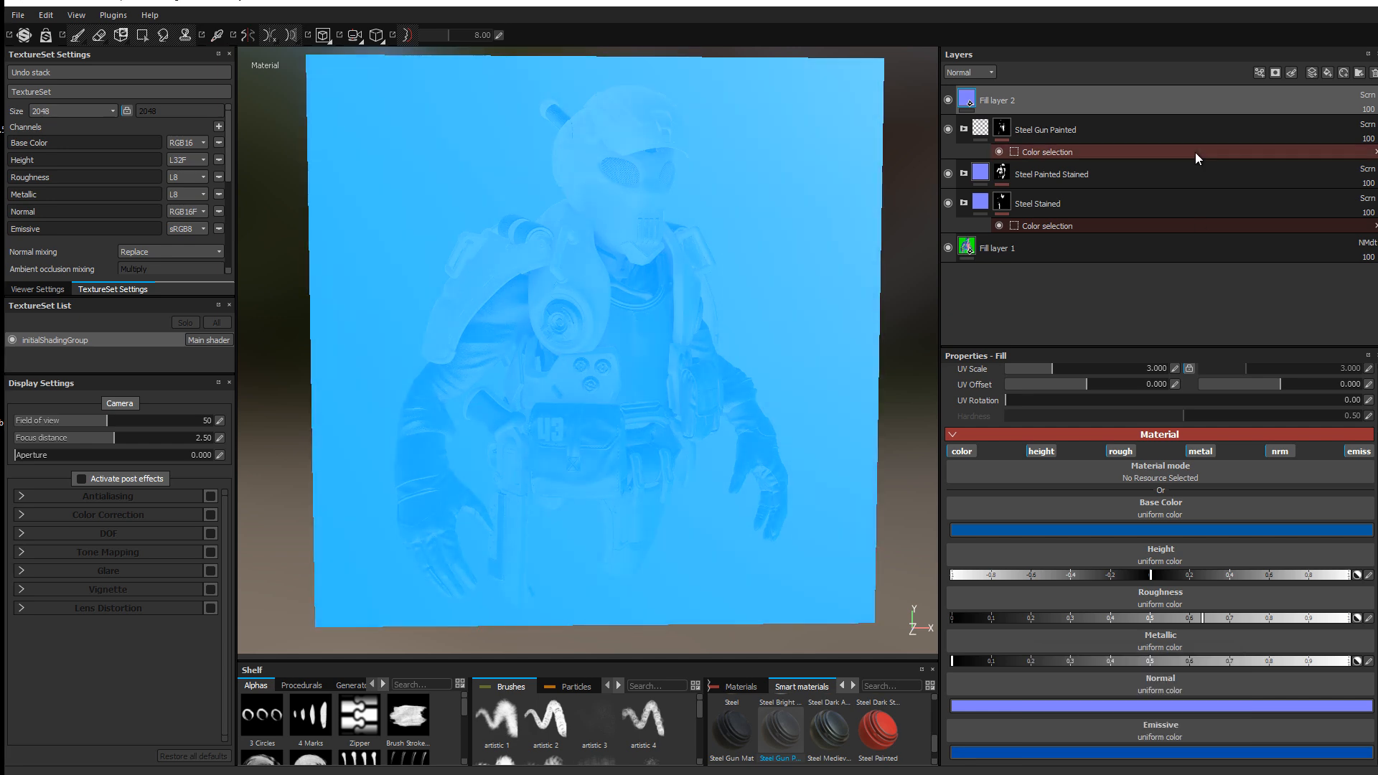
pyautogui.click(1275, 72)
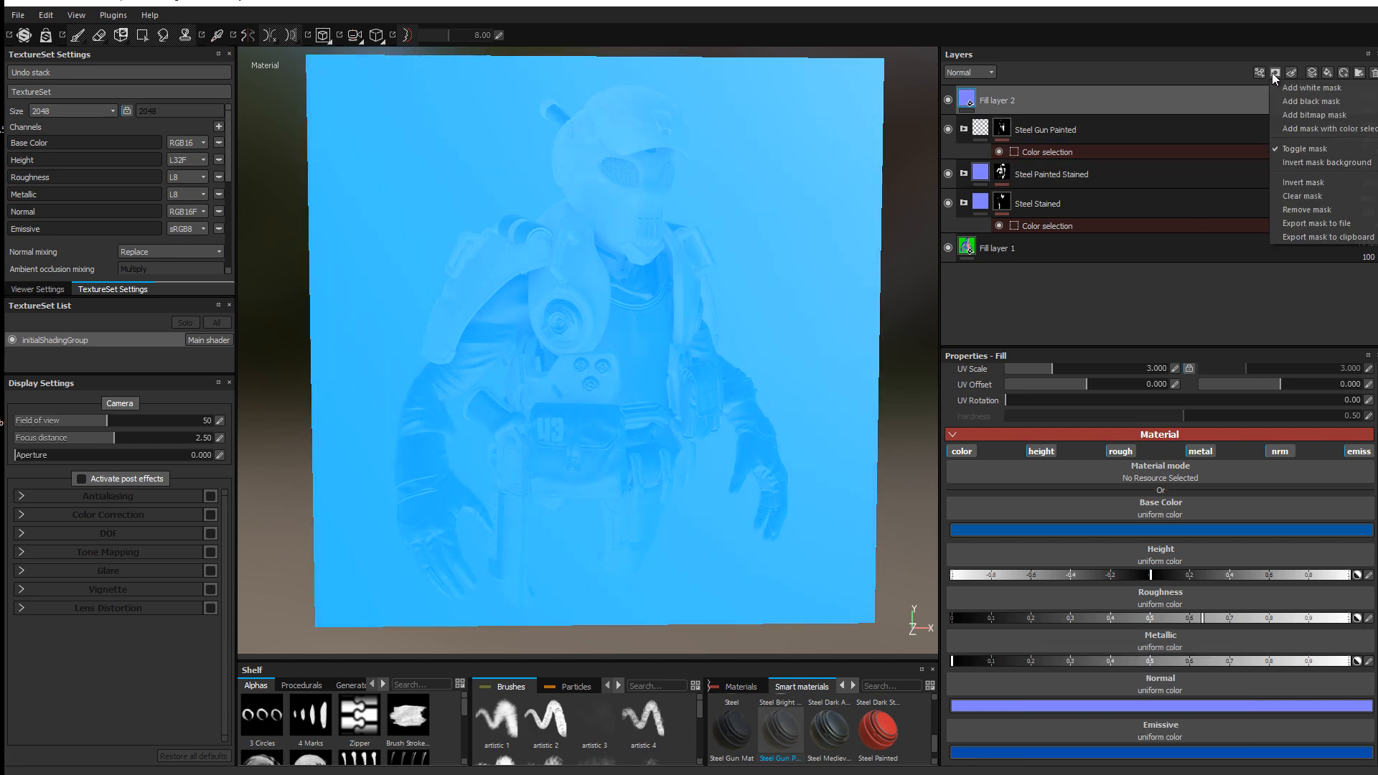
# Step: Mask Fill layer 2 by colour selection so it covers only the visor's ID colour
pyautogui.click(1331, 129)
pyautogui.click(1340, 489)
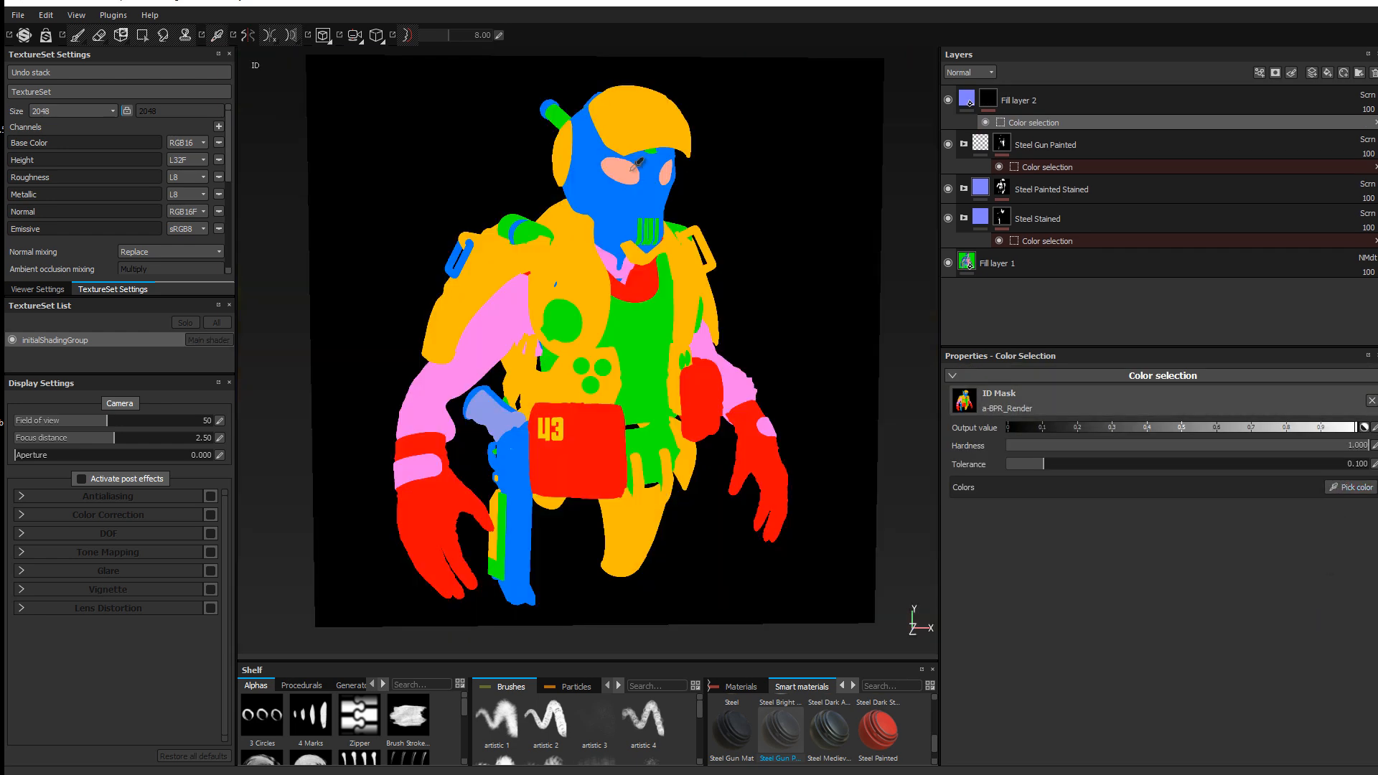
pyautogui.click(636, 171)
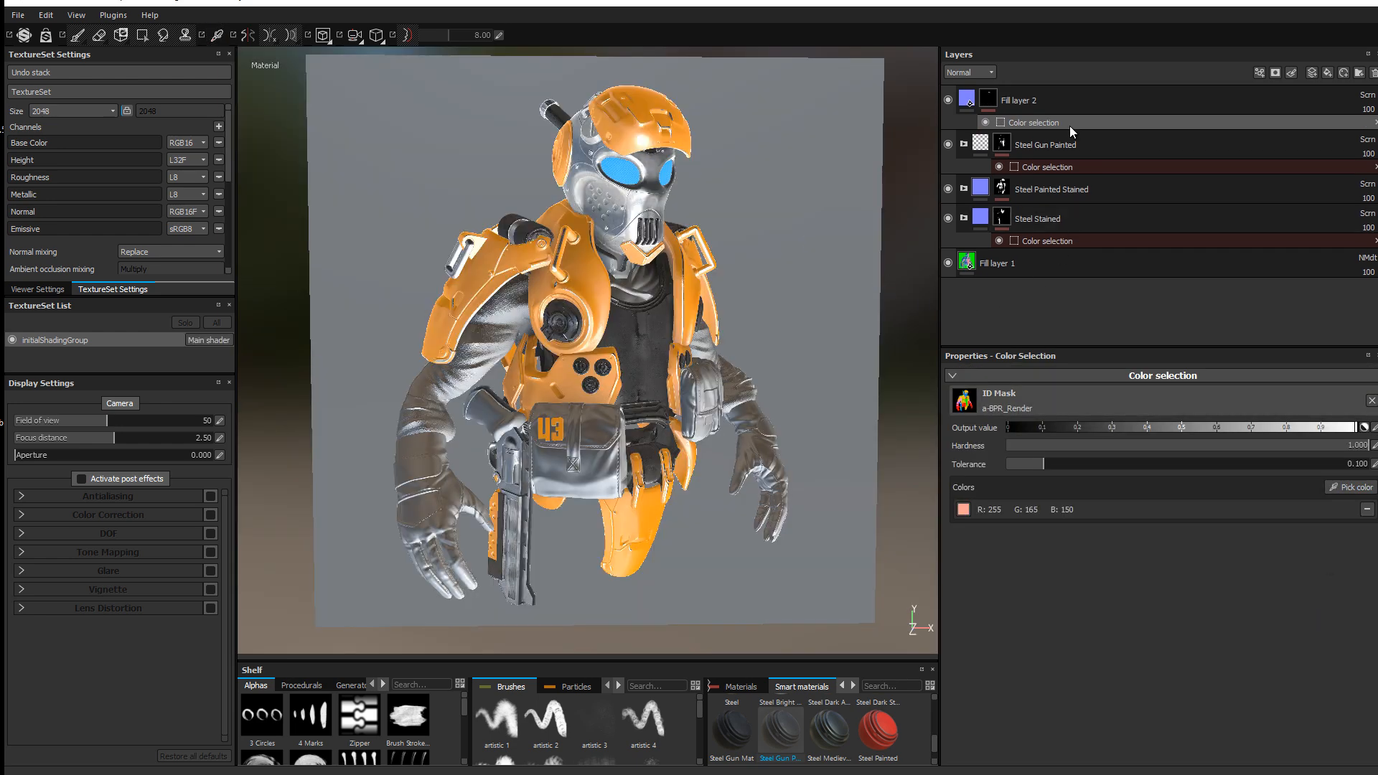
# Step: Darken the fill's blue emissive colour and activate viewport post effects
pyautogui.click(967, 93)
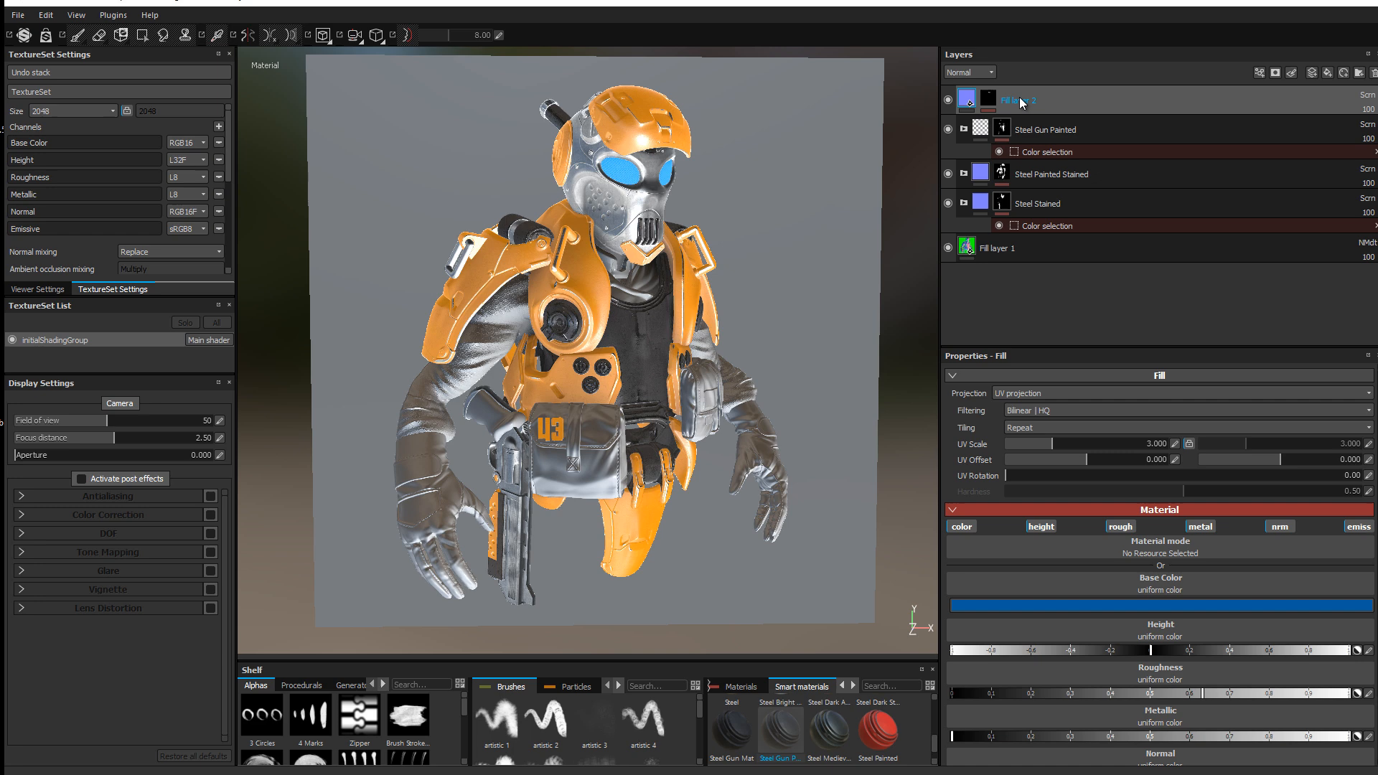
pyautogui.click(1127, 605)
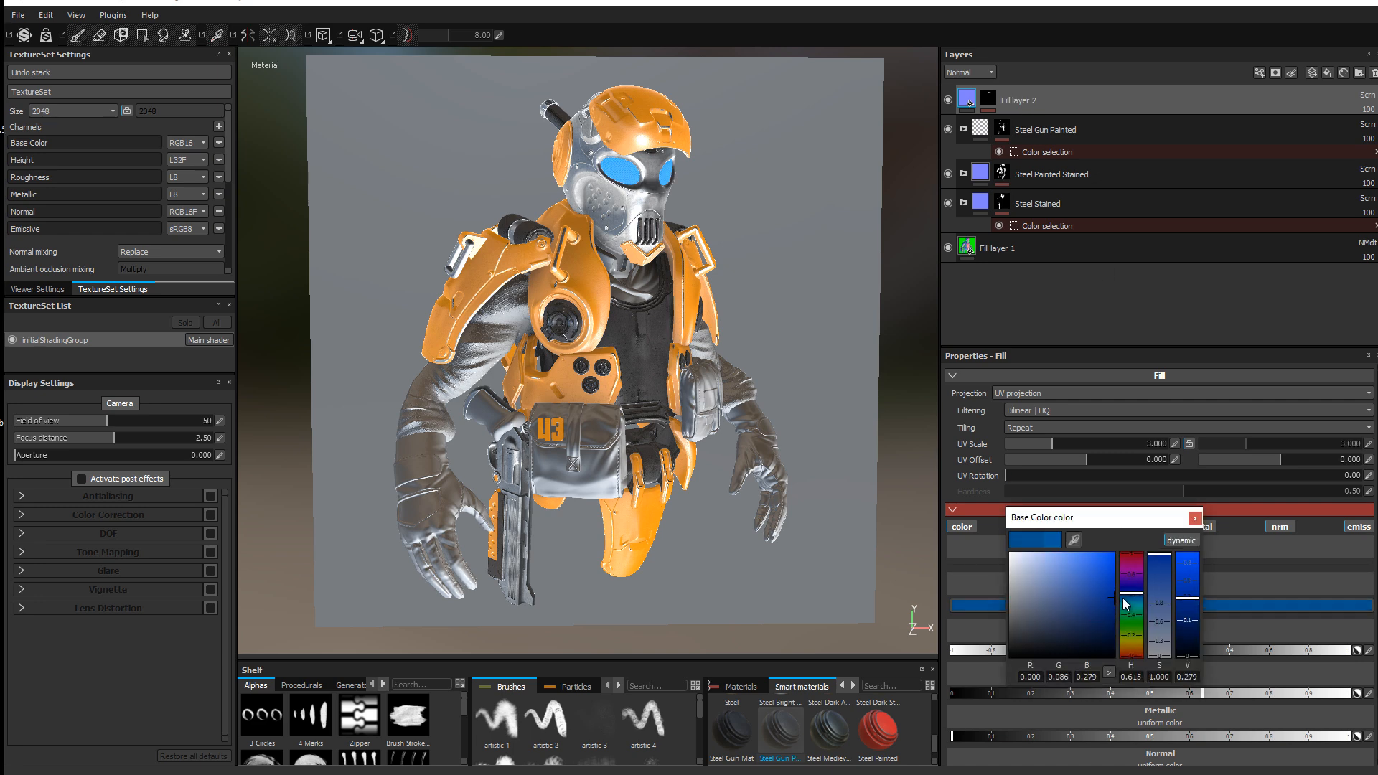
pyautogui.click(1195, 517)
pyautogui.scroll(-2, 1207, 605)
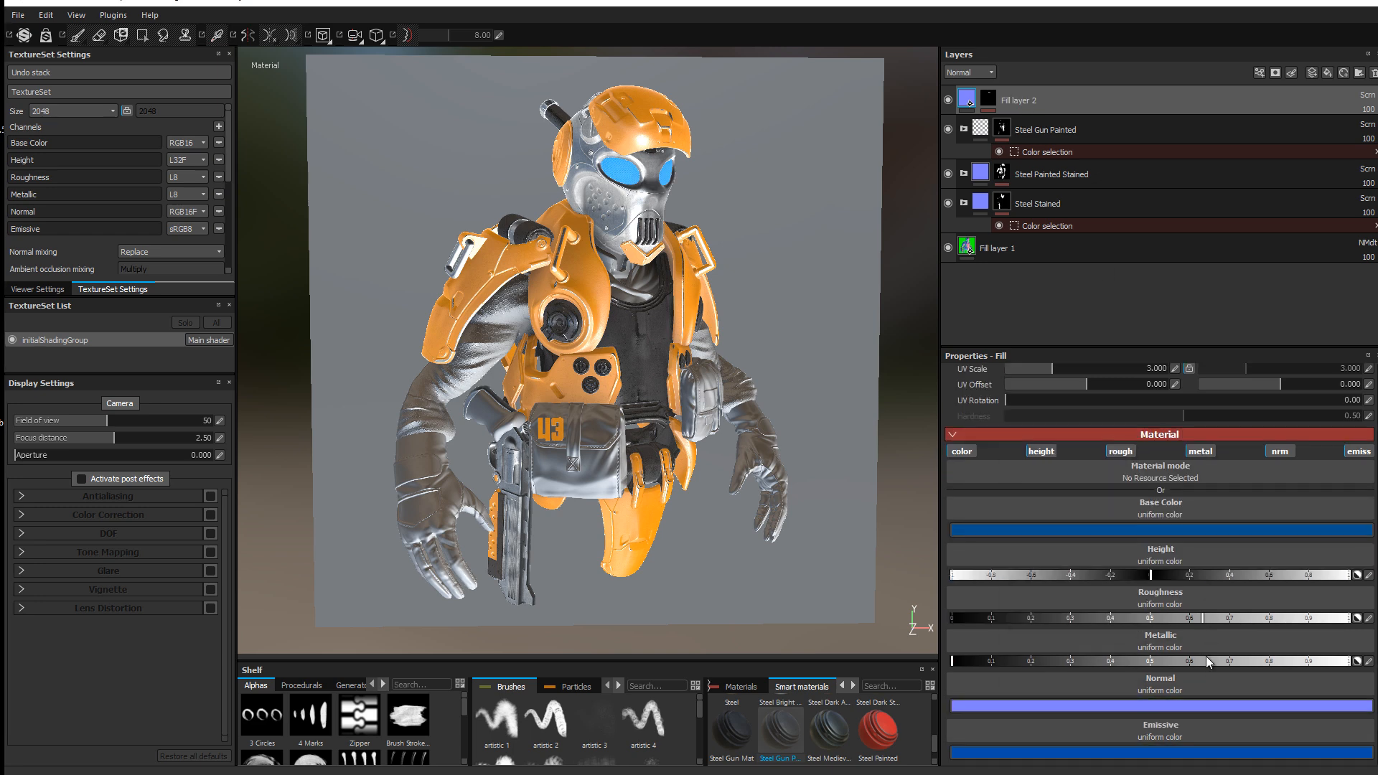
pyautogui.click(1200, 752)
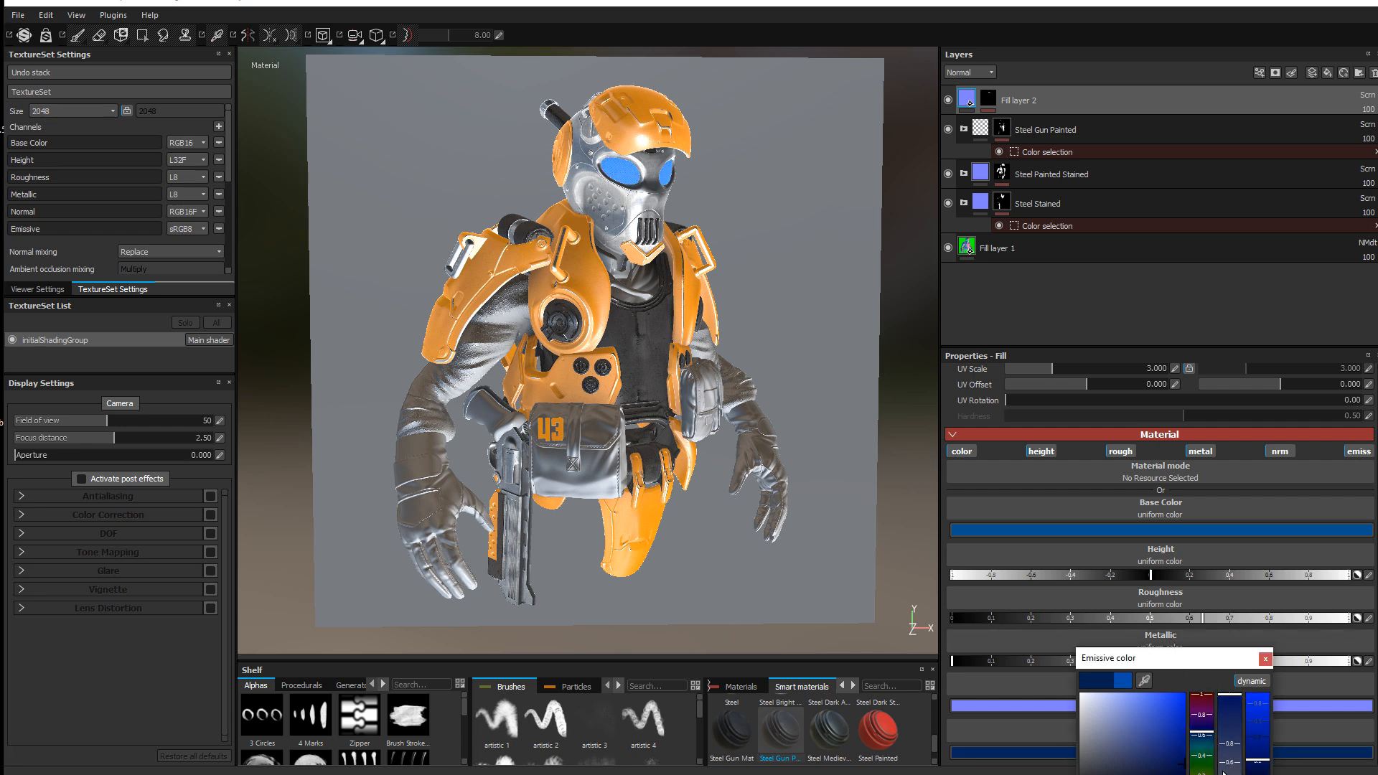
pyautogui.moveTo(1223, 772); pyautogui.dragTo(1222, 774)
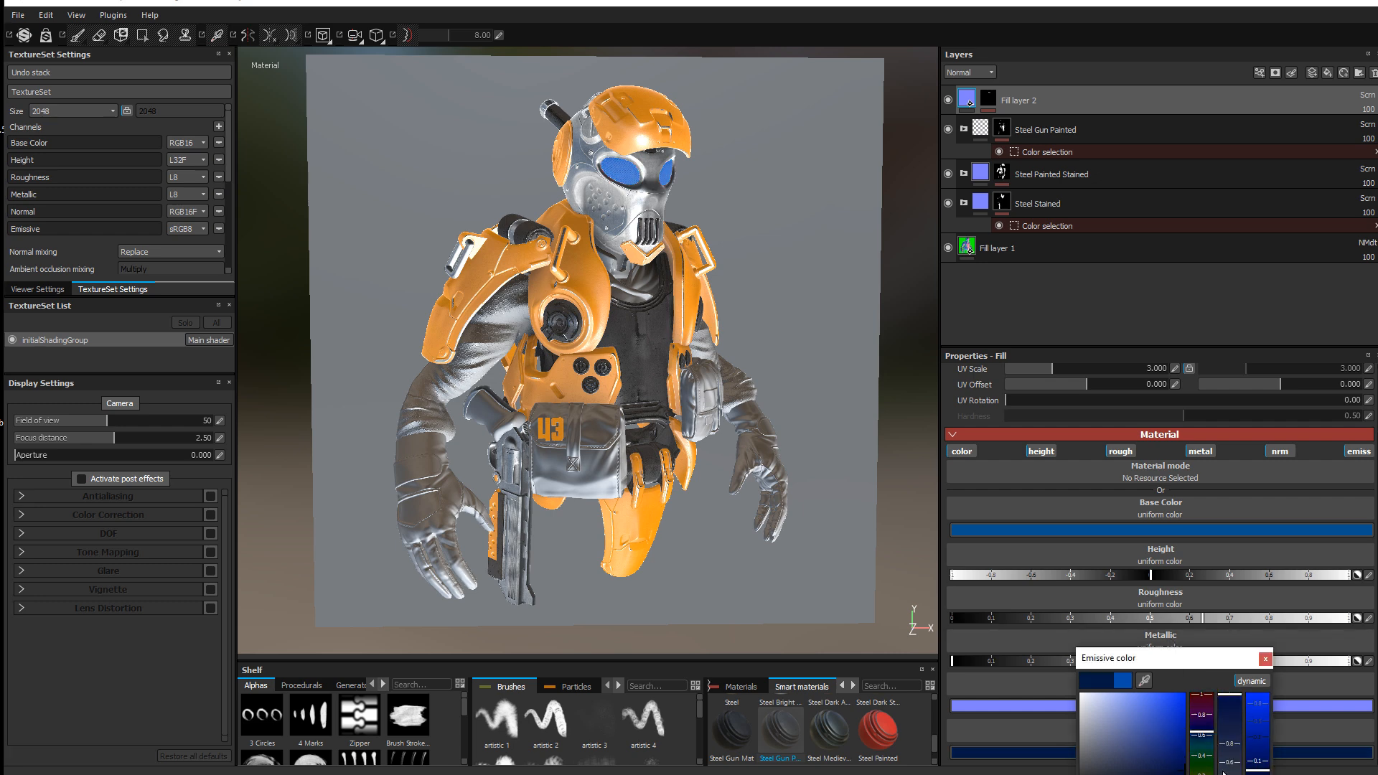
pyautogui.click(1265, 659)
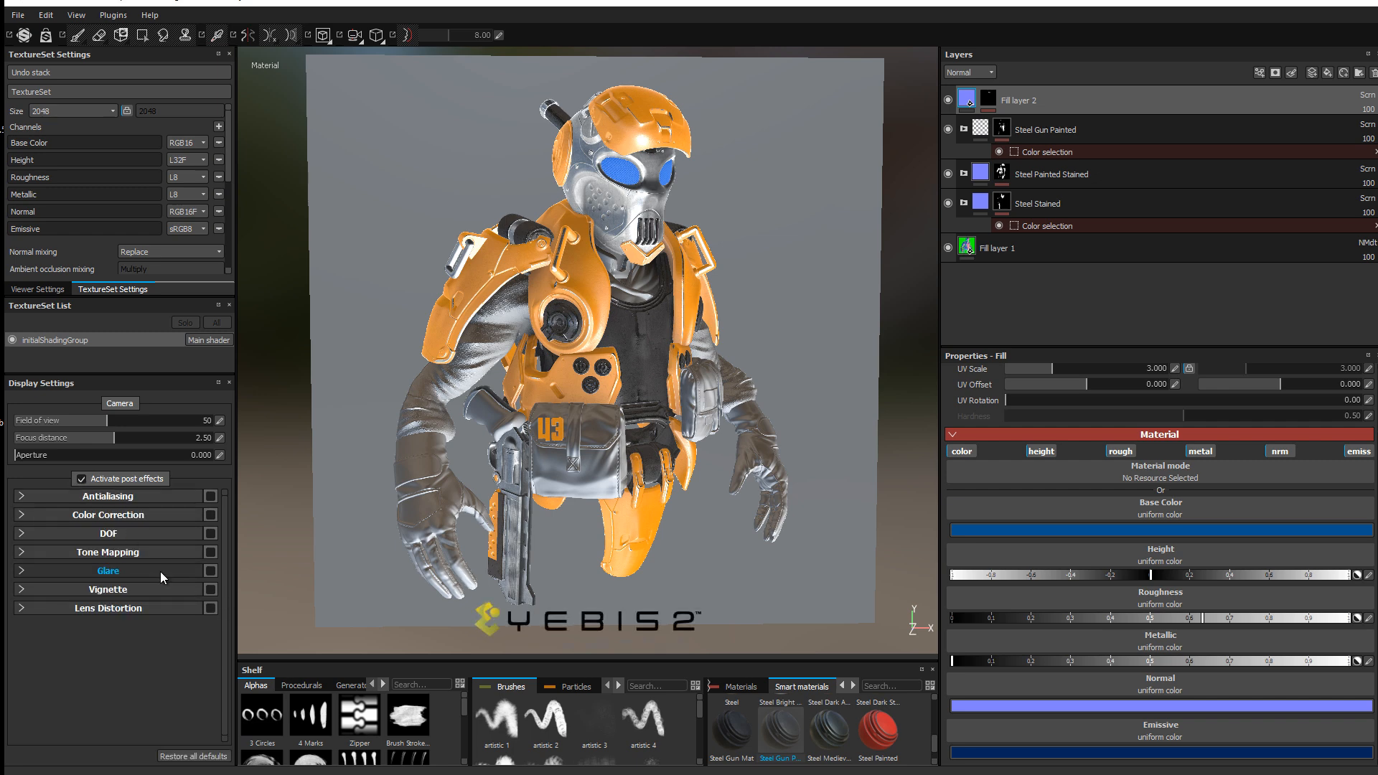
pyautogui.click(211, 571)
# Step: Raise the Glare Luminance to 6.02 and rotate the environment lighting around the soldier
pyautogui.click(32, 570)
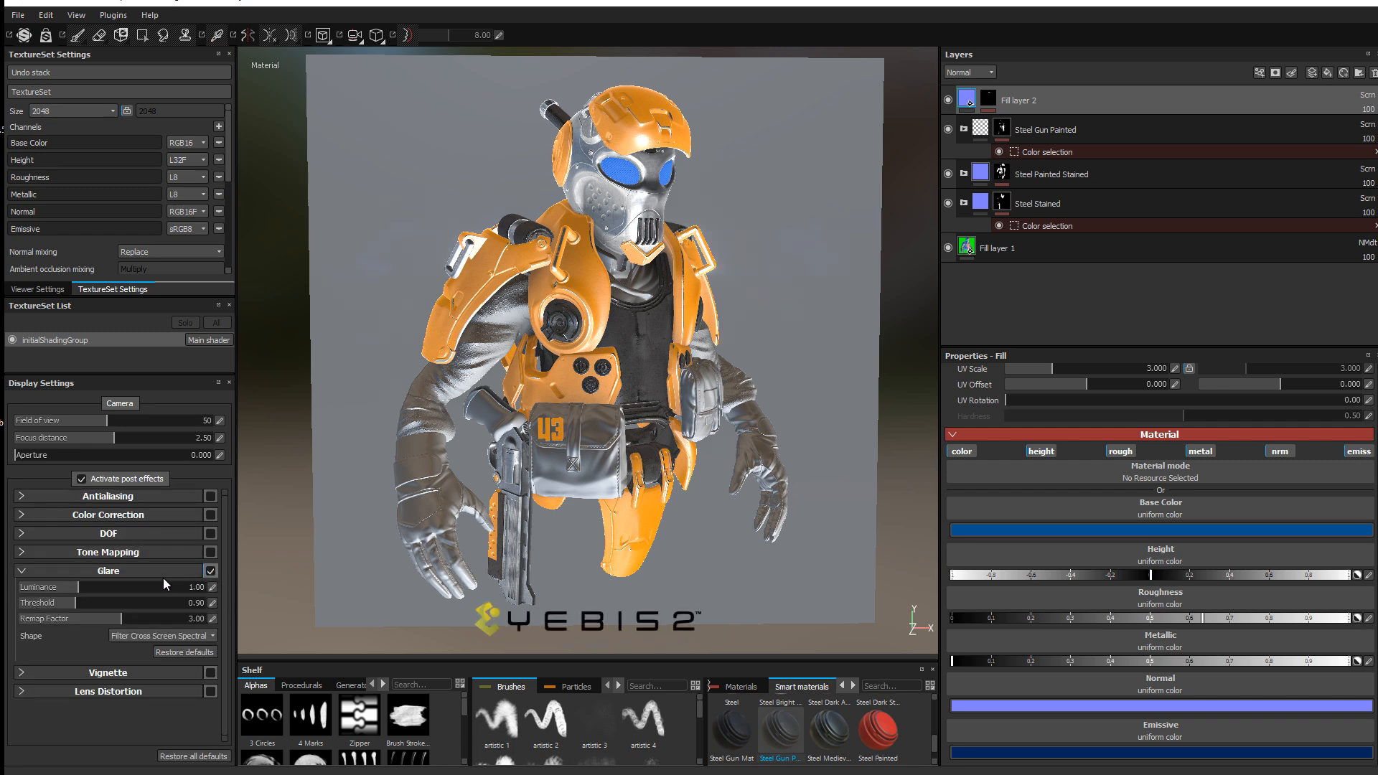
pyautogui.moveTo(74, 587)
pyautogui.mouseDown()
pyautogui.moveTo(163, 587)
pyautogui.moveTo(30, 598)
pyautogui.moveTo(63, 603)
pyautogui.mouseUp()
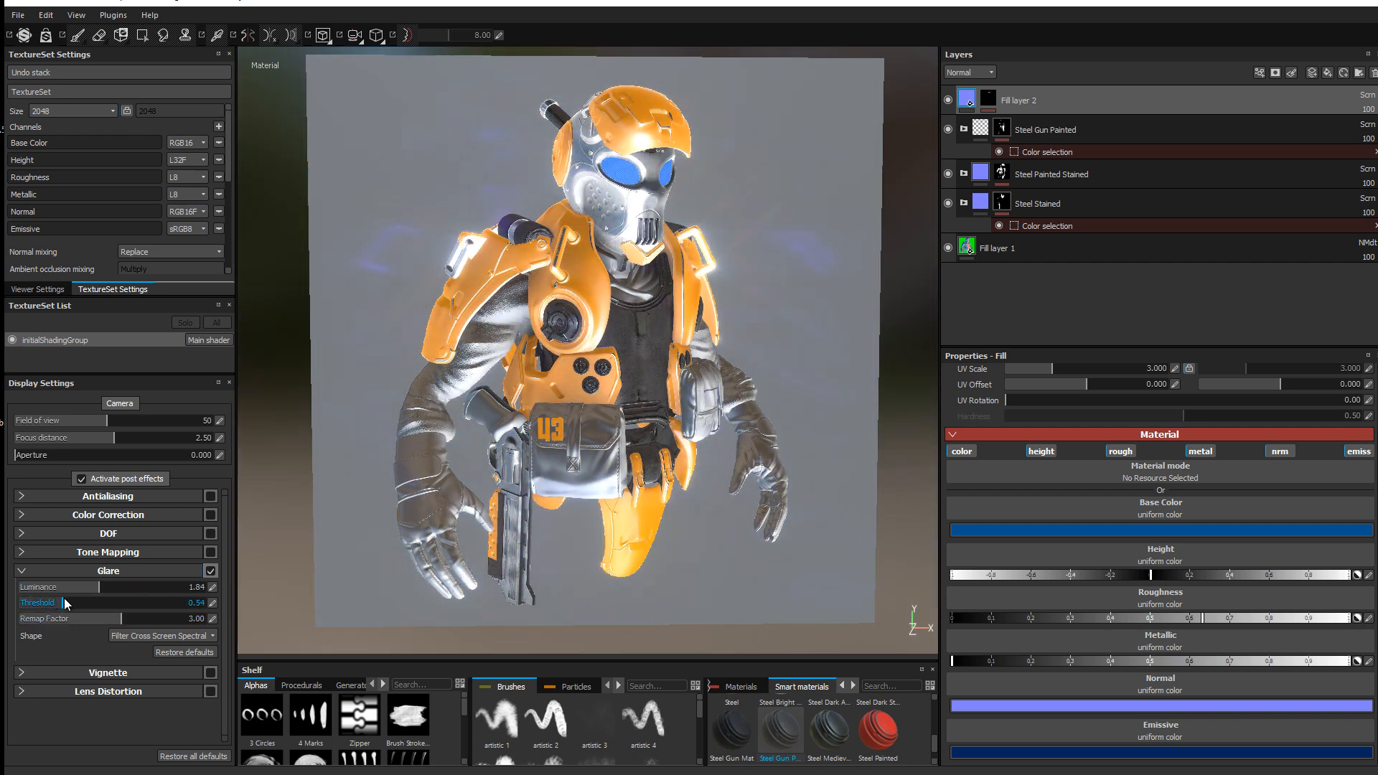
pyautogui.keyDown('shift'); pyautogui.moveTo(447, 239); pyautogui.dragTo(380, 233, button='right'); pyautogui.keyUp('shift')
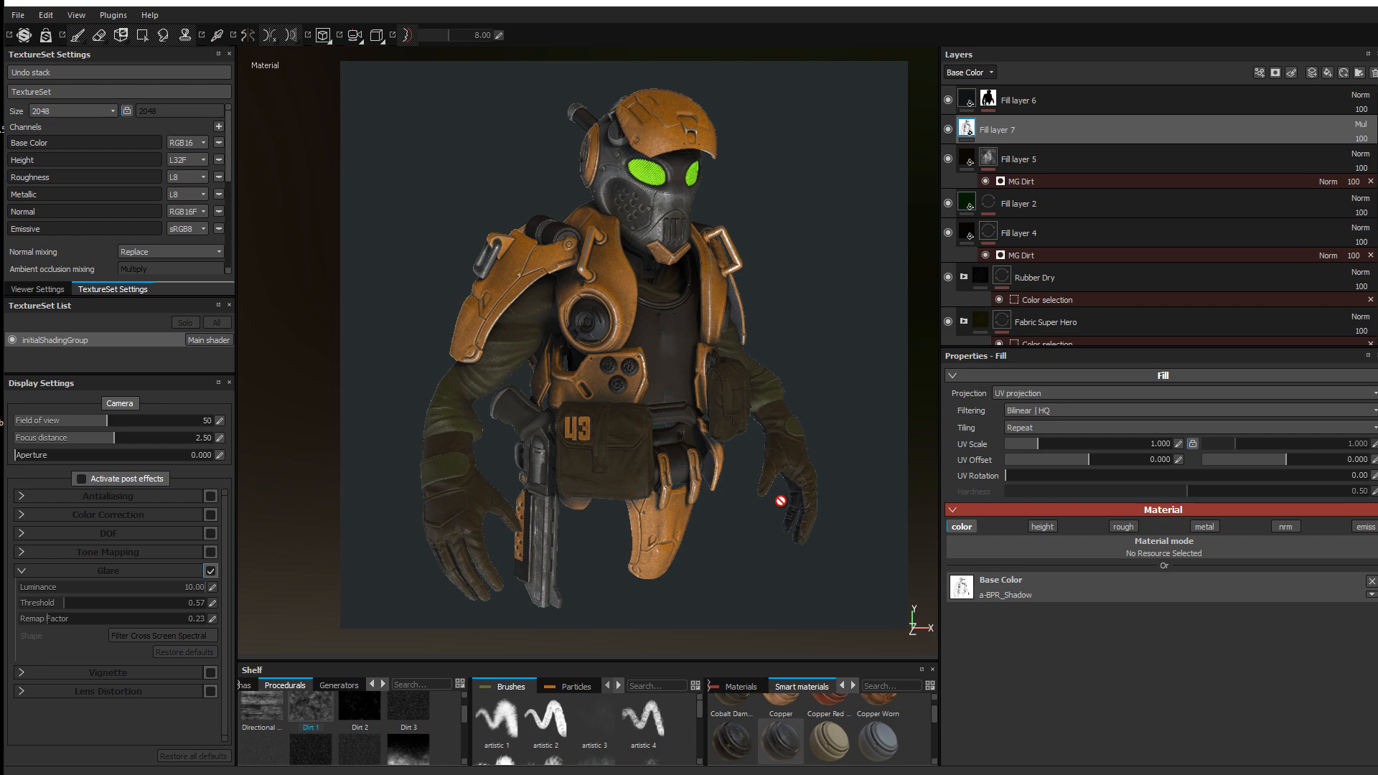
pyautogui.click(948, 100)
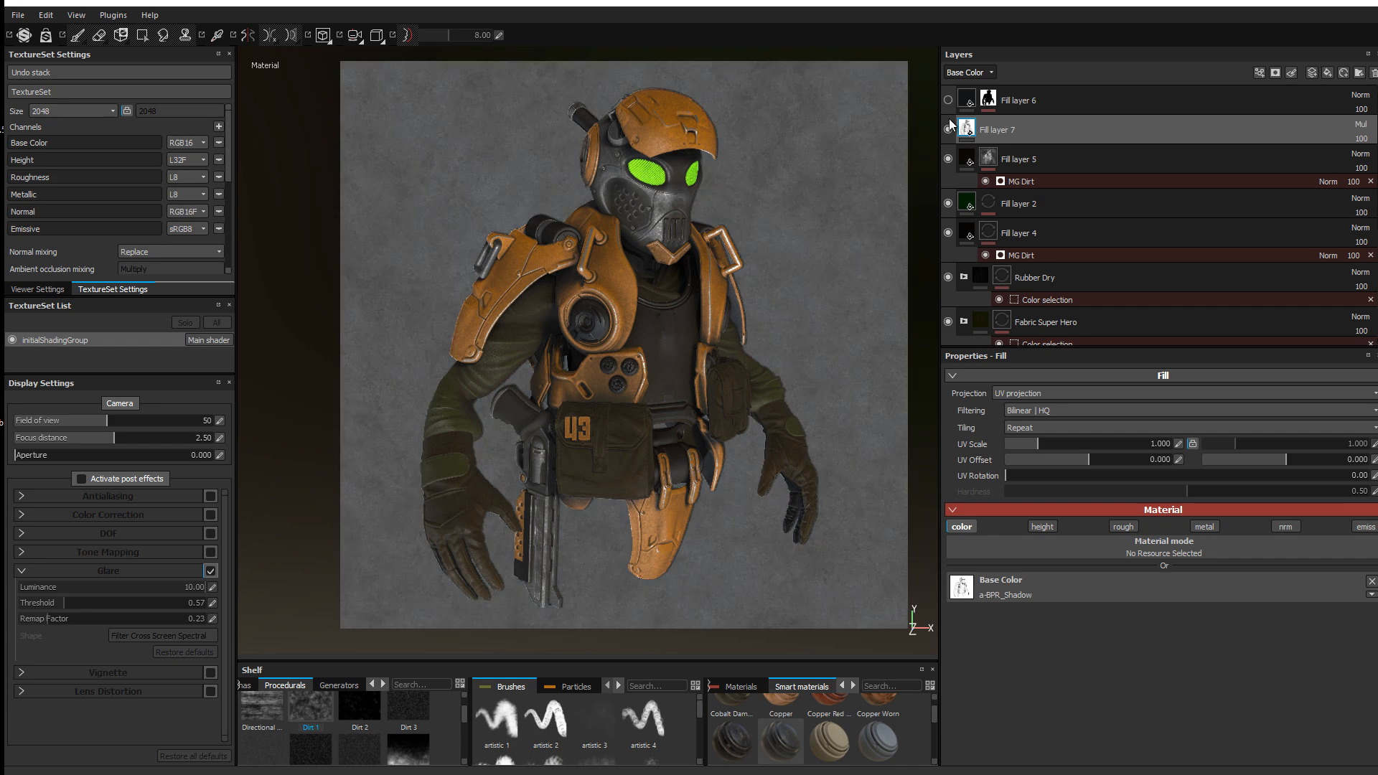
pyautogui.click(948, 101)
pyautogui.click(947, 102)
pyautogui.click(947, 160)
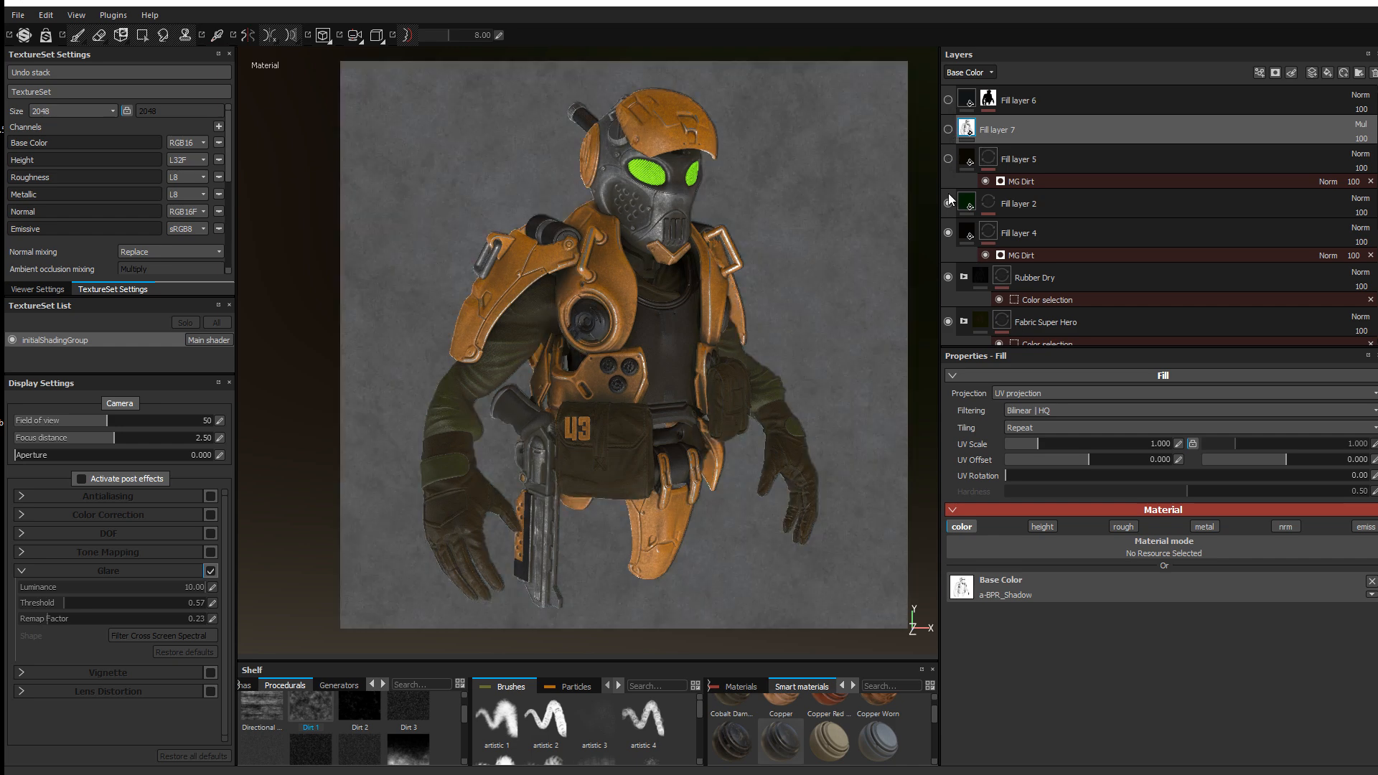
pyautogui.click(948, 203)
pyautogui.click(948, 233)
pyautogui.scroll(-3, 963, 259)
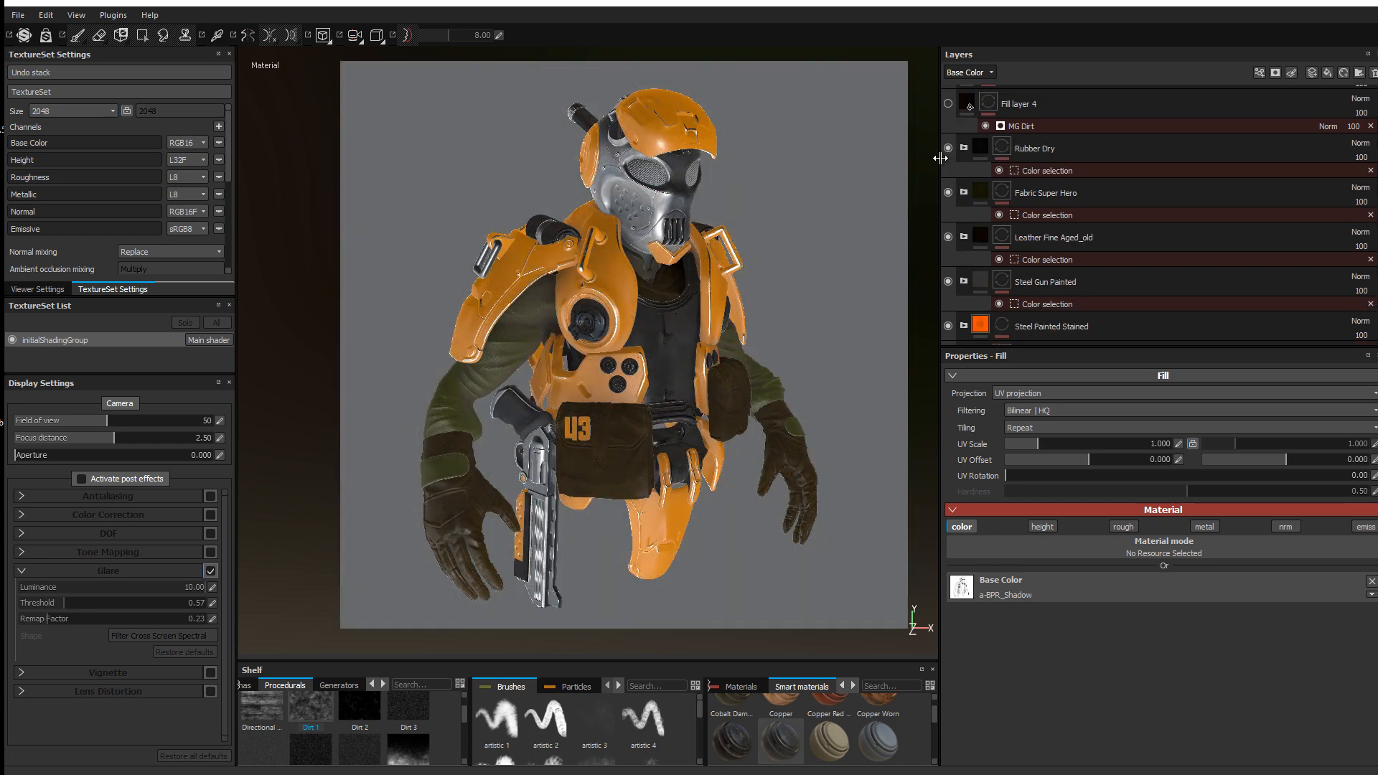
pyautogui.click(948, 148)
pyautogui.click(948, 191)
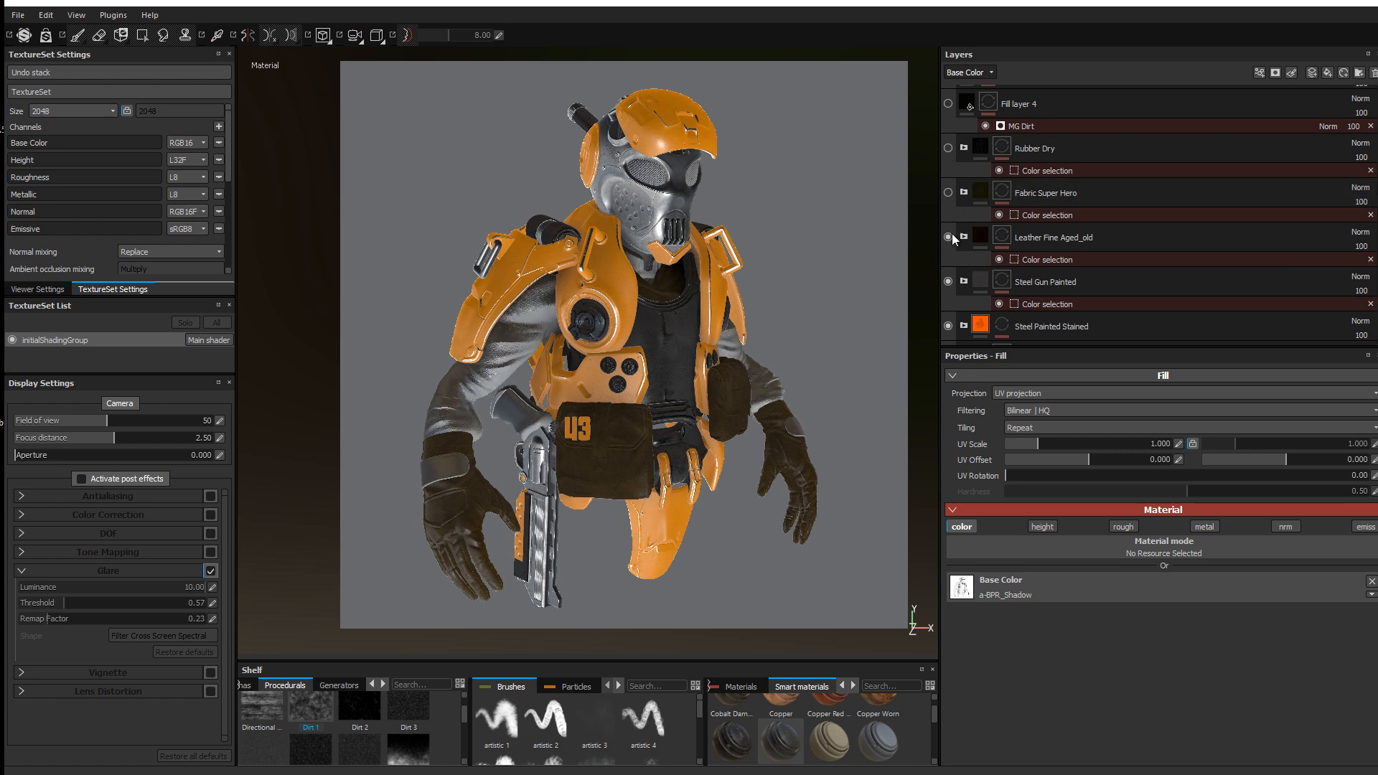
pyautogui.click(950, 235)
pyautogui.click(949, 280)
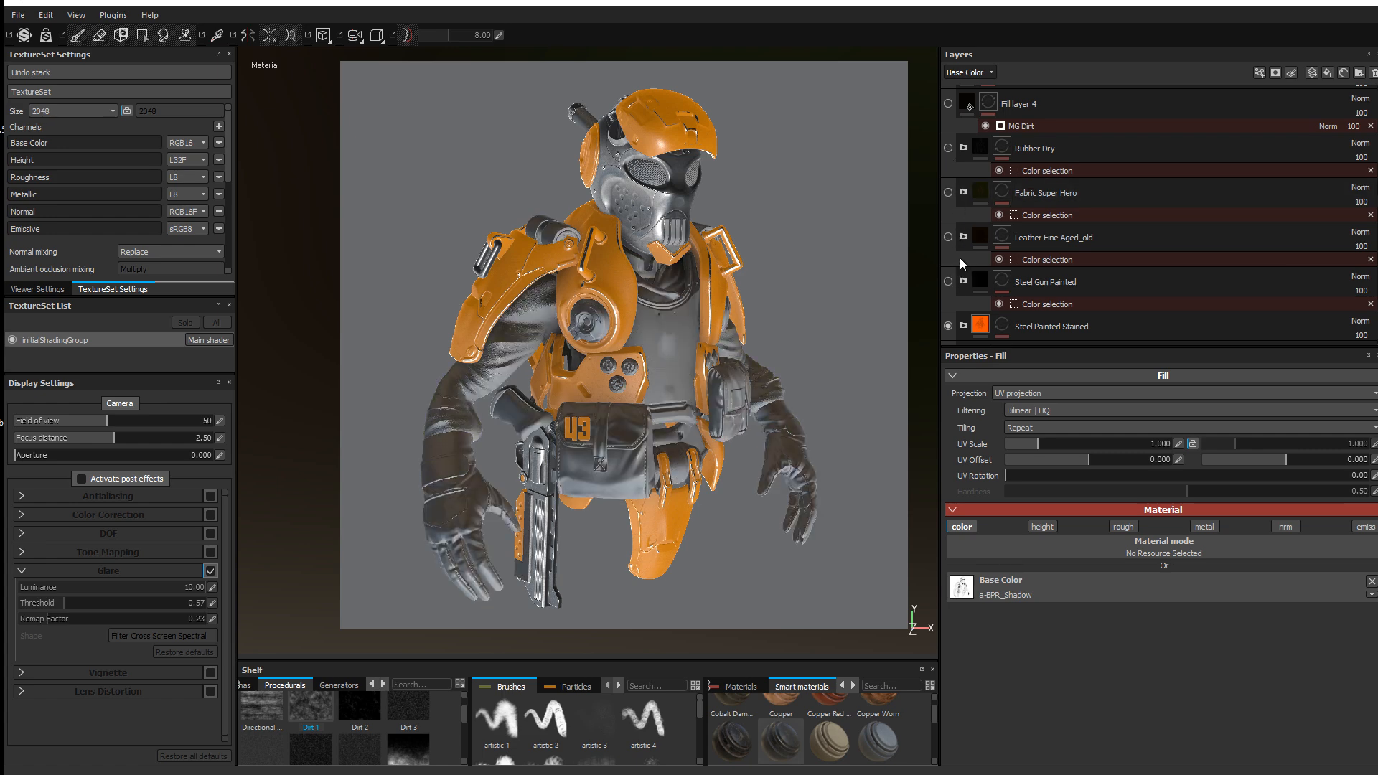
pyautogui.scroll(-1, 959, 248)
pyautogui.click(948, 239)
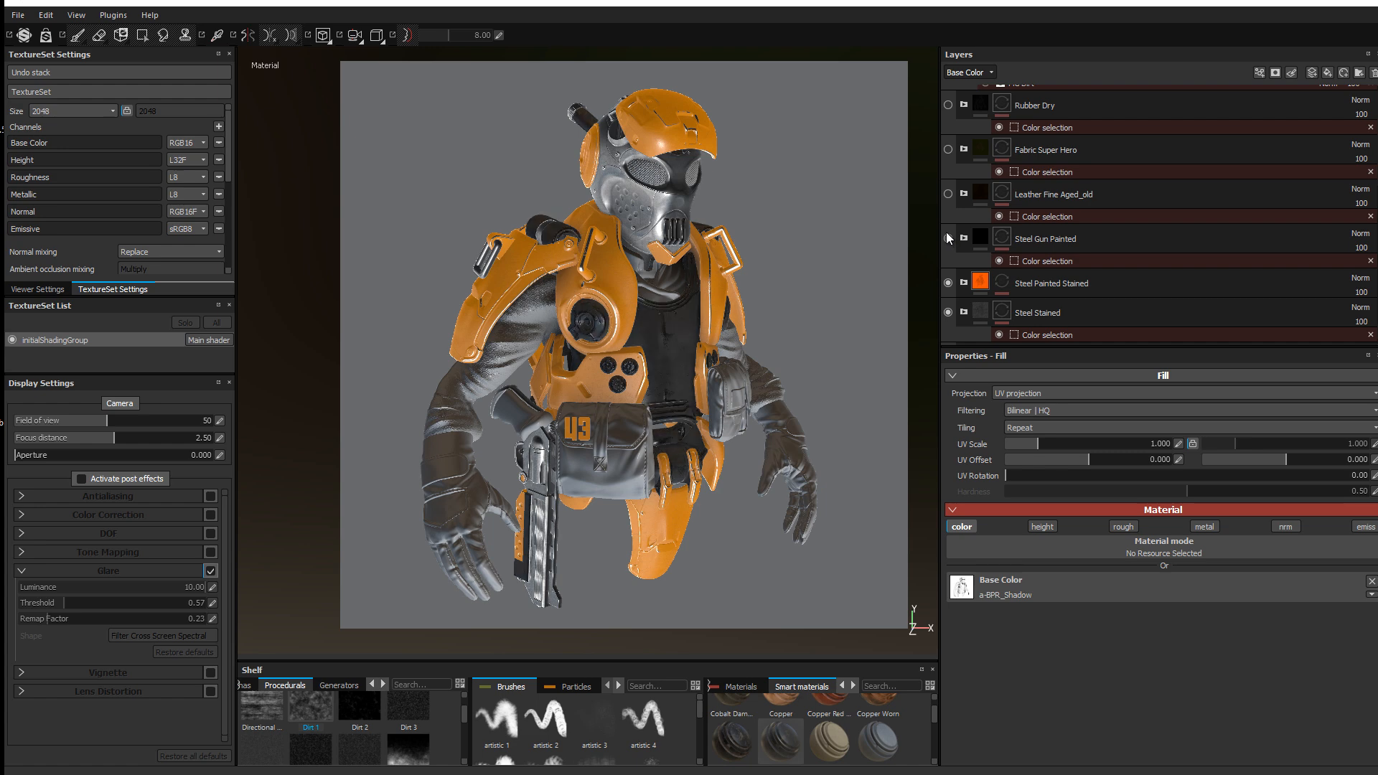
pyautogui.click(947, 196)
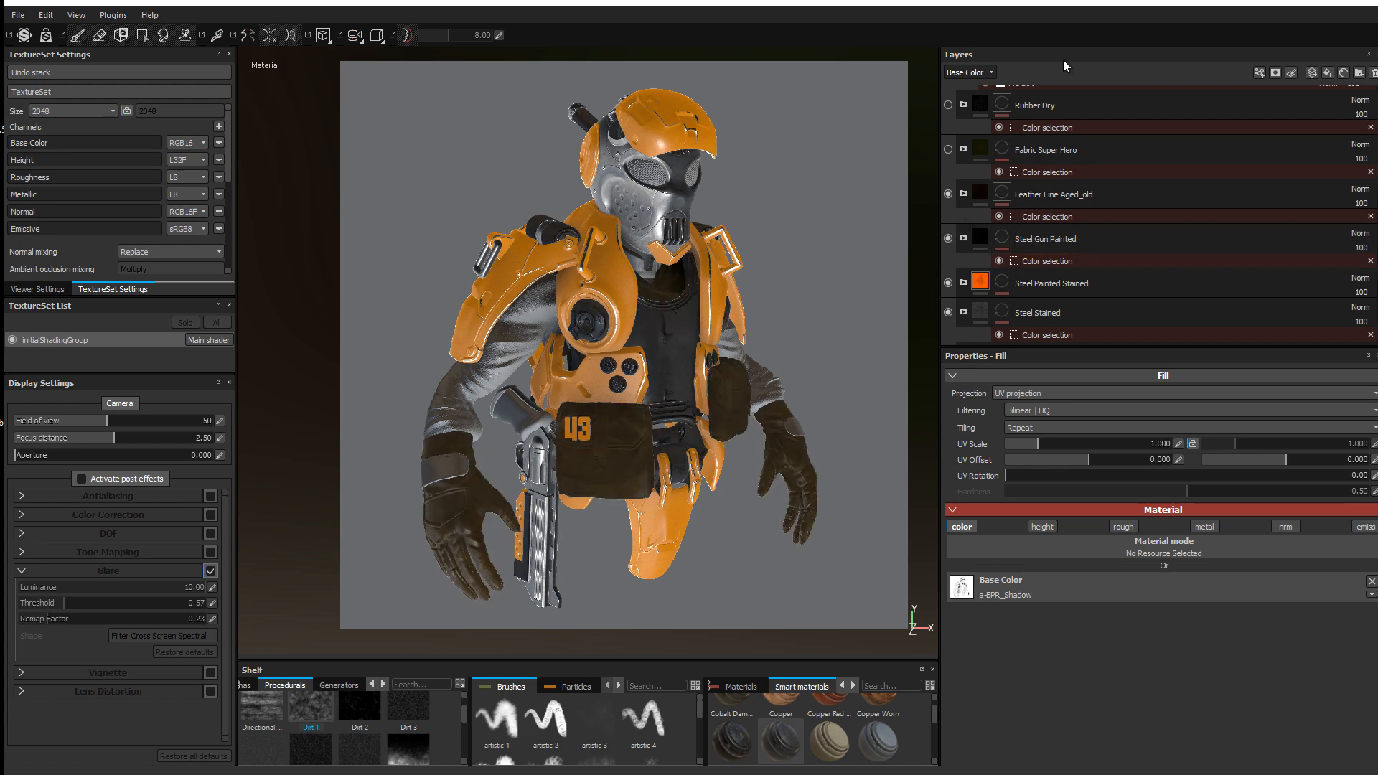
pyautogui.click(948, 149)
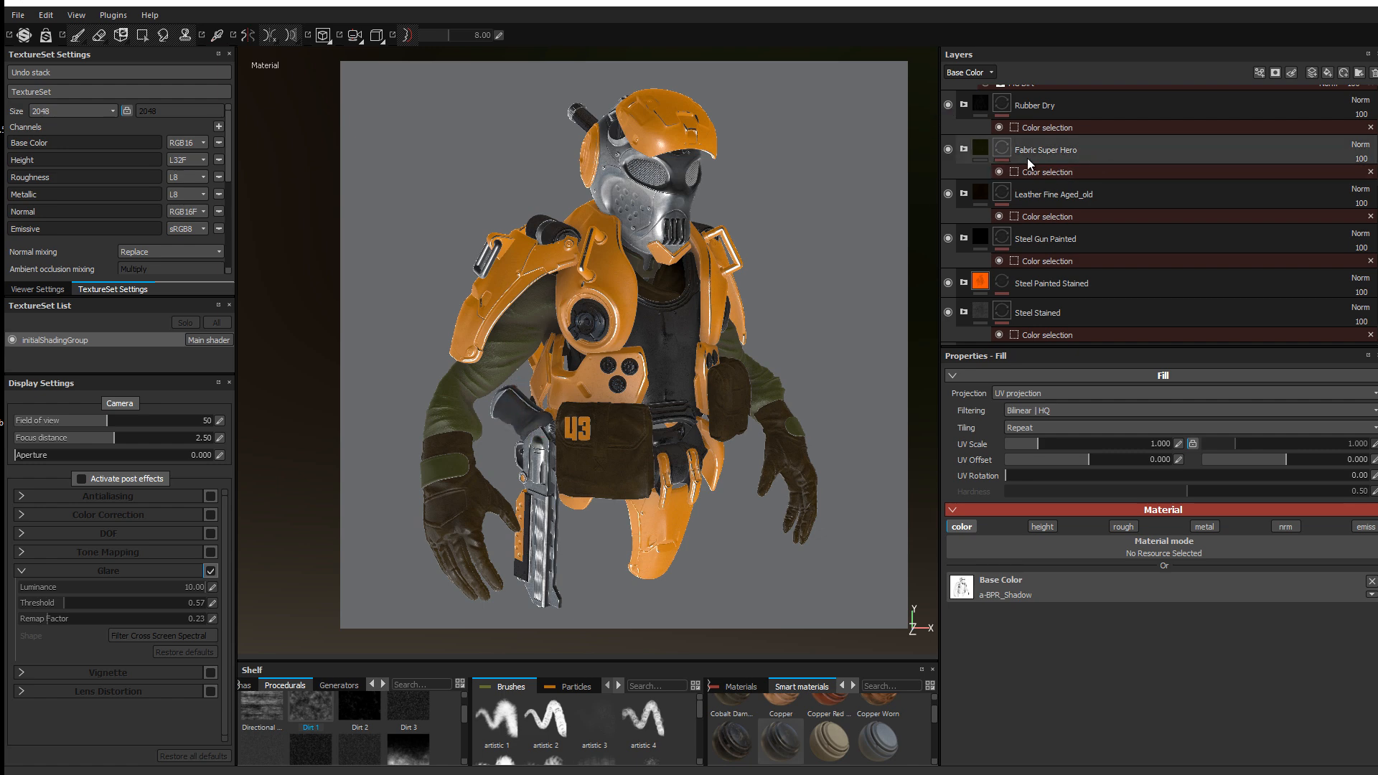
pyautogui.scroll(1, 981, 191)
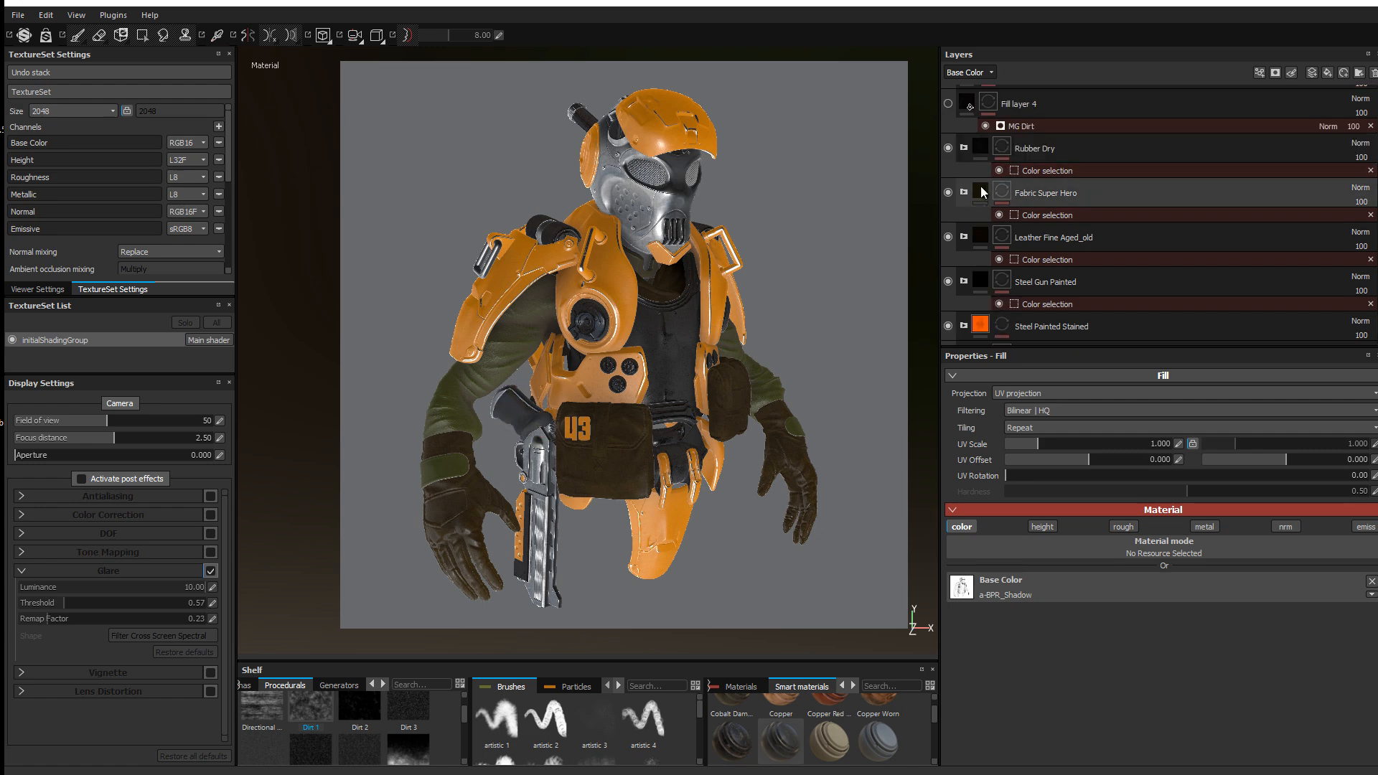
pyautogui.click(949, 103)
pyautogui.scroll(1, 1027, 149)
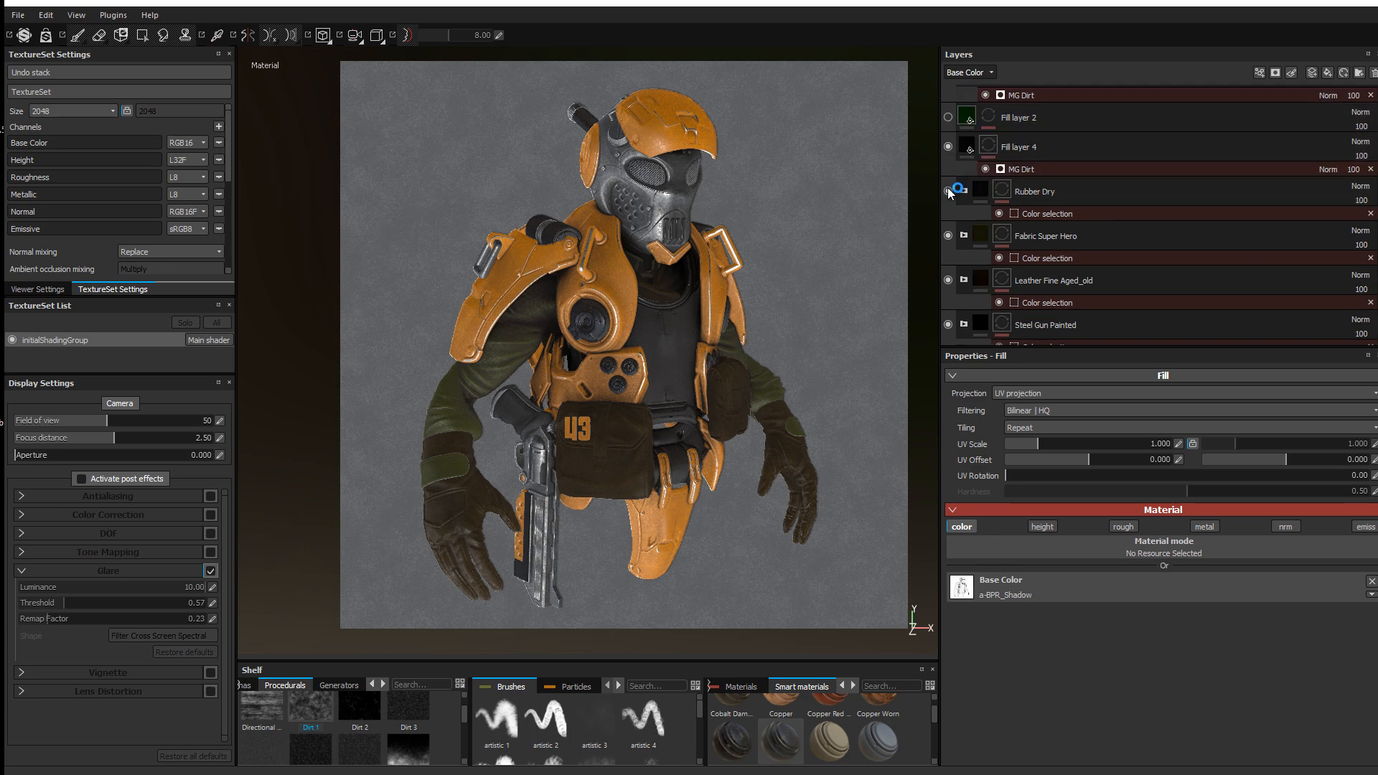
pyautogui.click(948, 147)
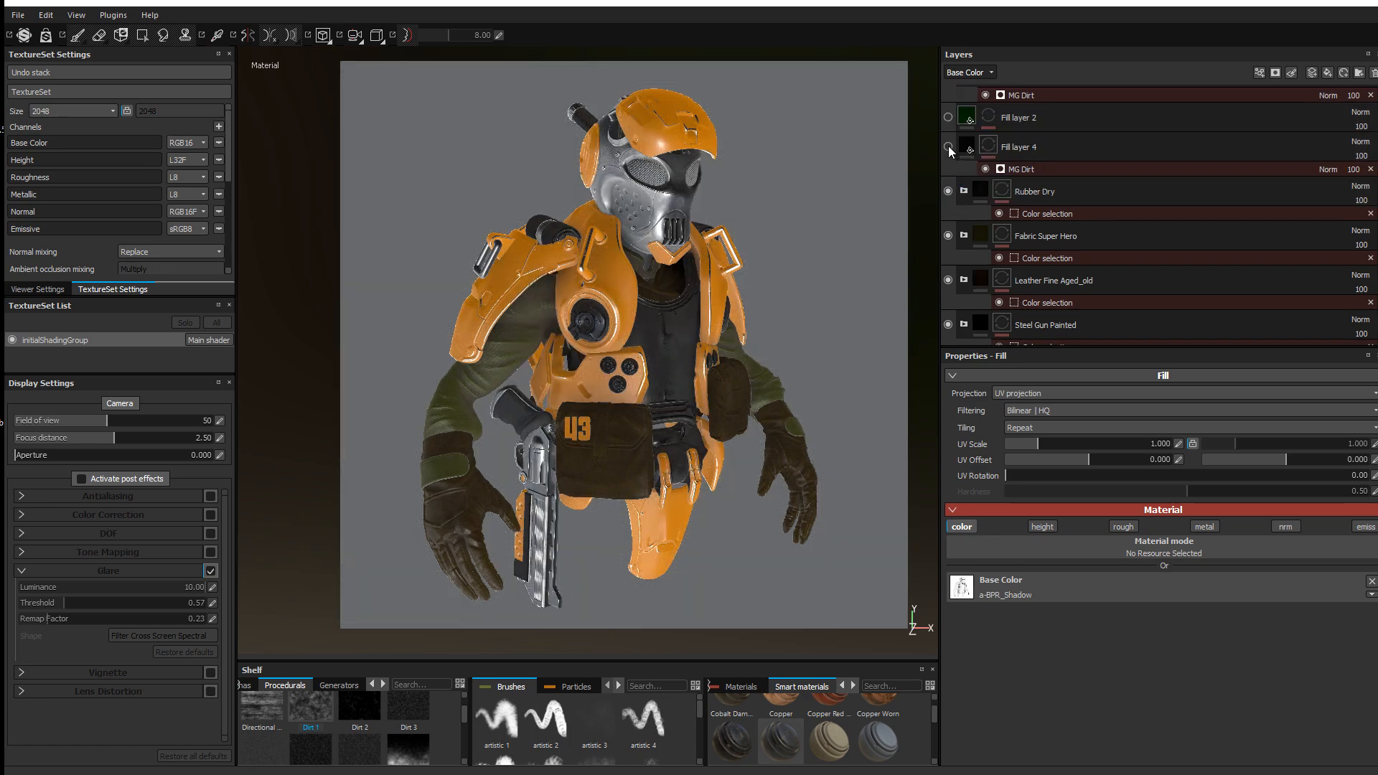
pyautogui.click(948, 146)
pyautogui.click(948, 147)
pyautogui.click(948, 146)
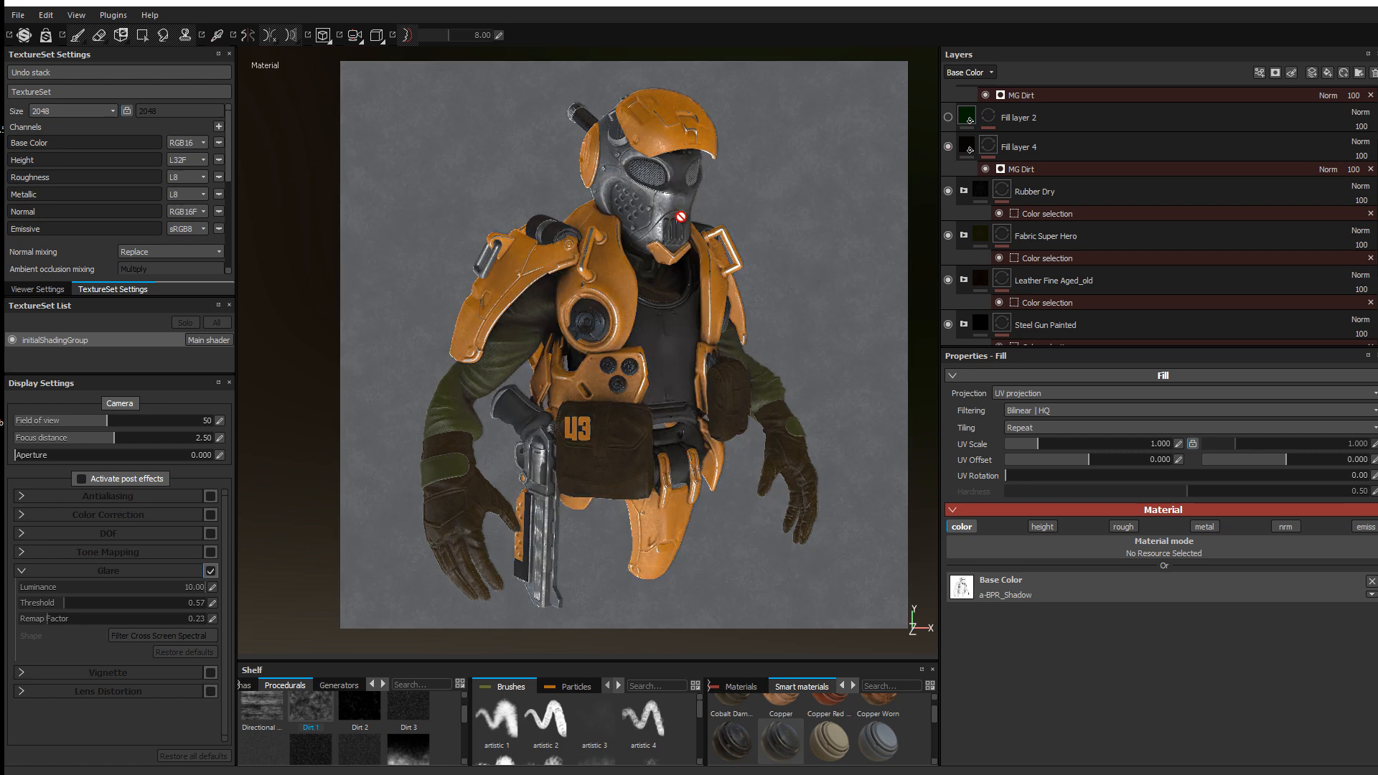
pyautogui.click(948, 118)
pyautogui.scroll(1, 984, 178)
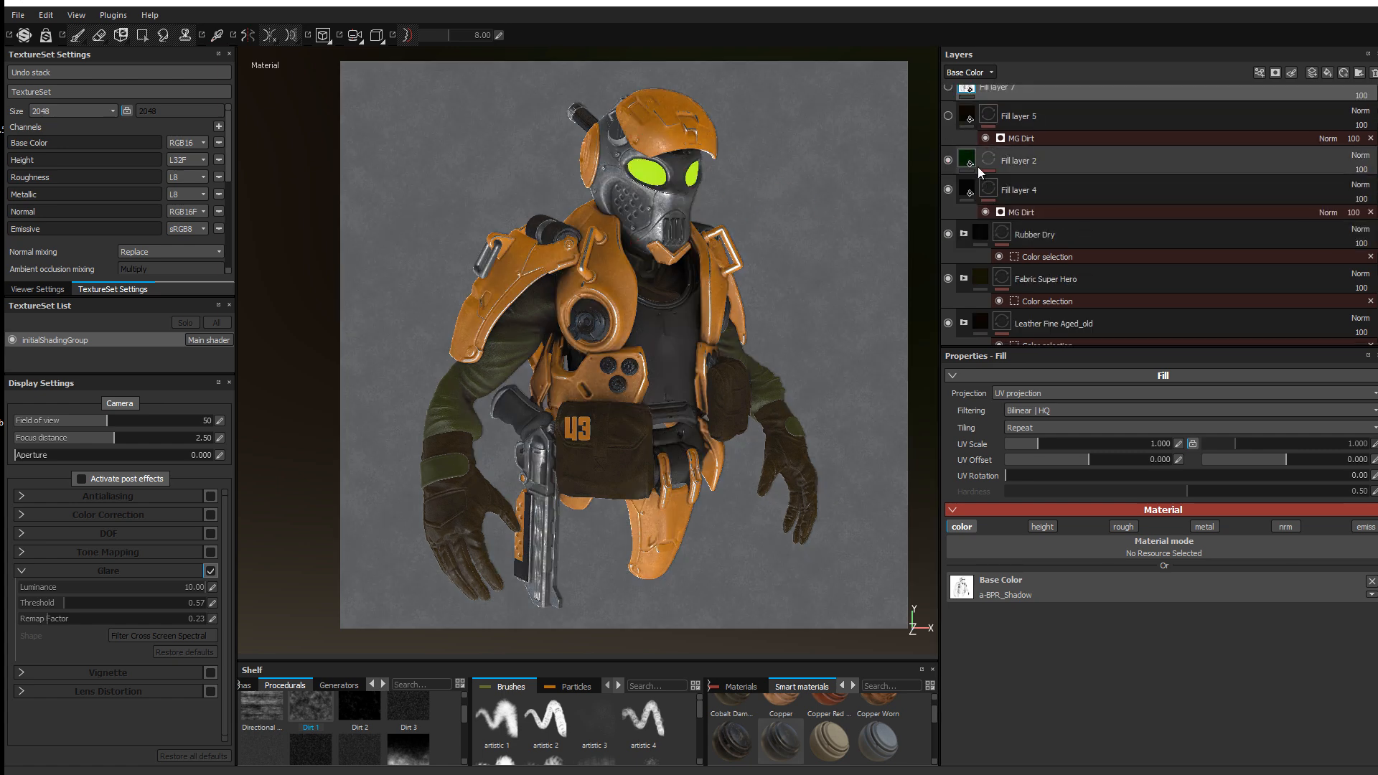
pyautogui.click(947, 115)
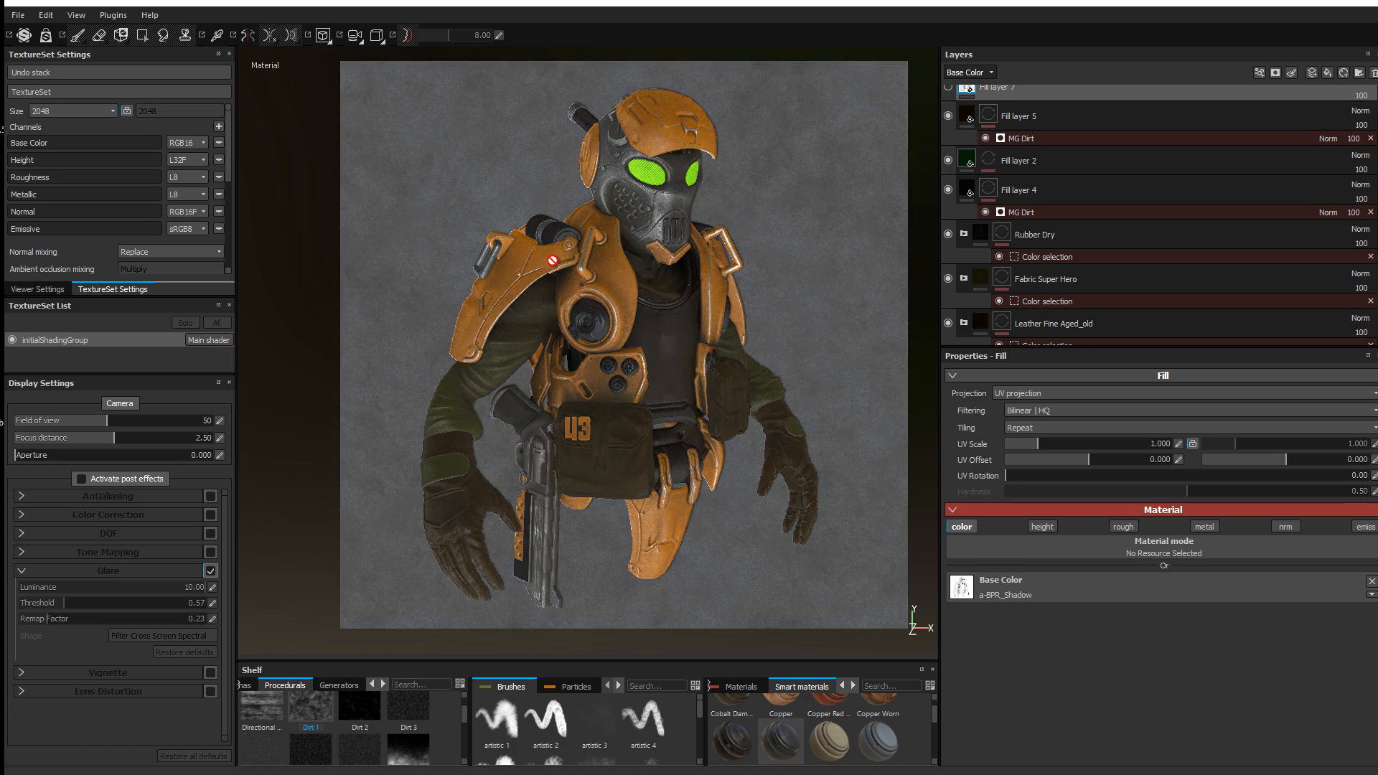
pyautogui.scroll(1, 962, 163)
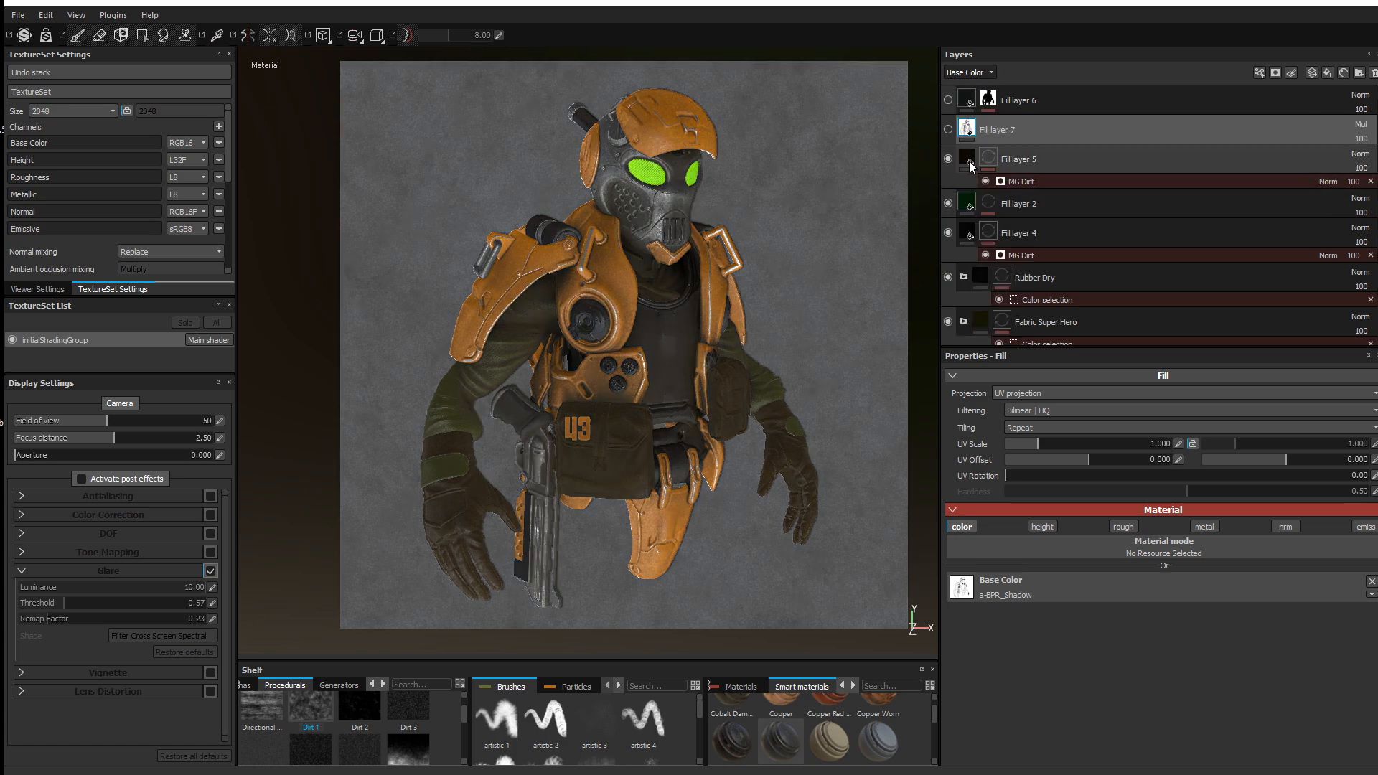
pyautogui.click(947, 129)
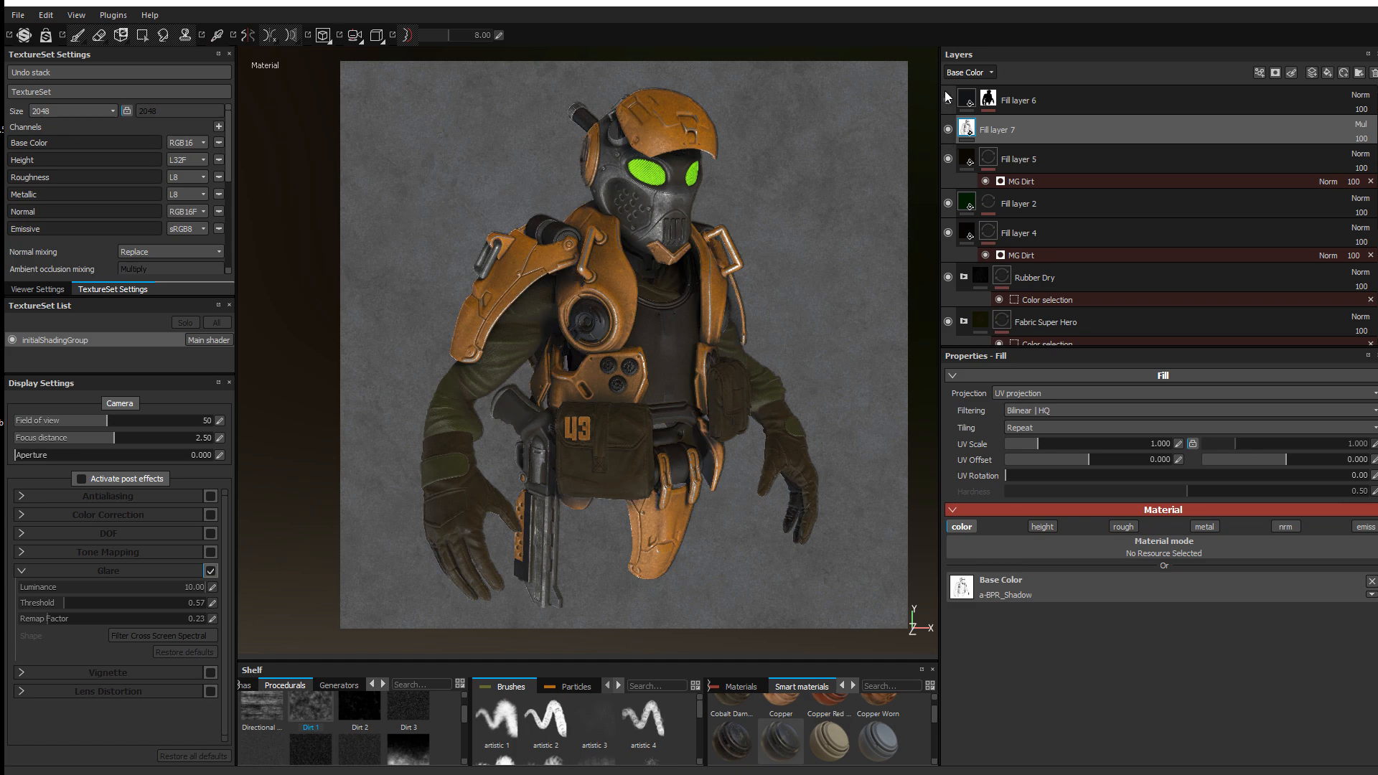
pyautogui.click(948, 100)
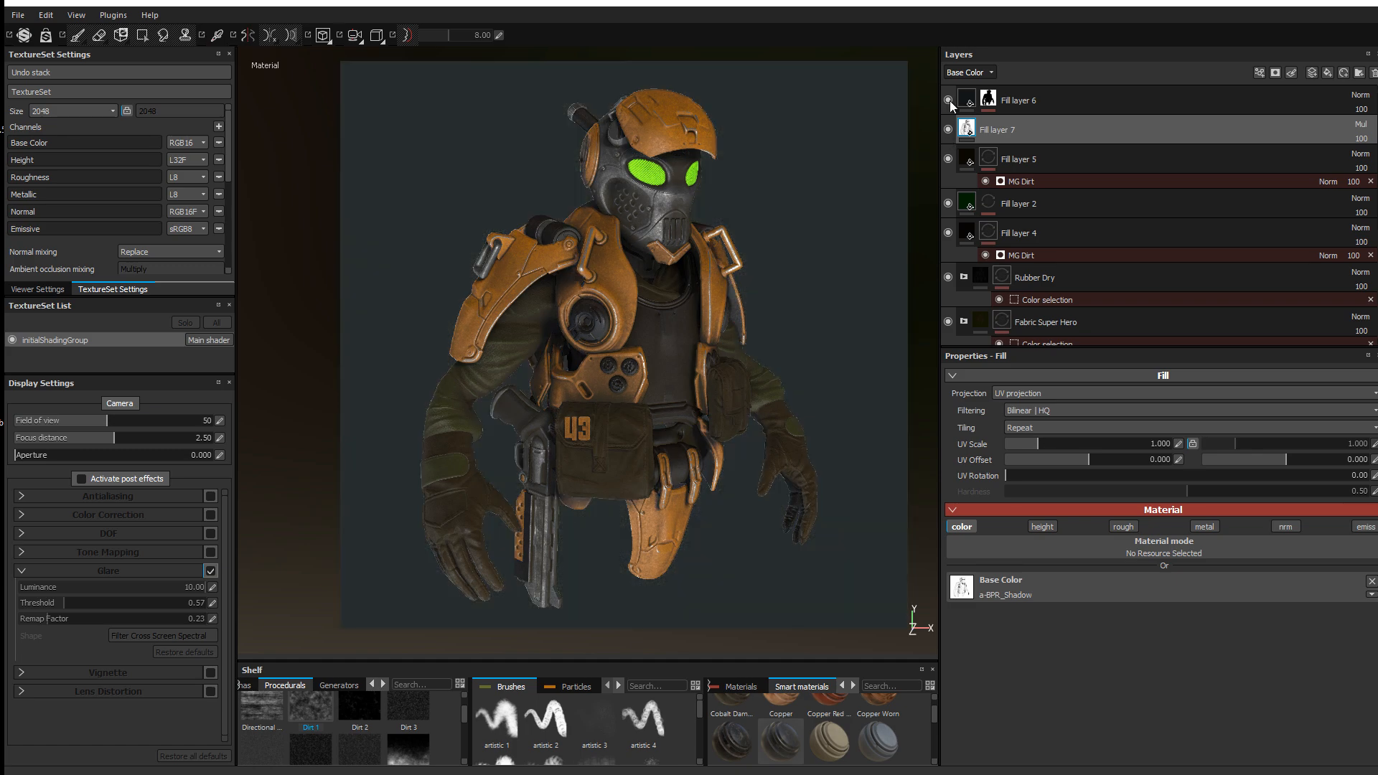
# Step: Open the Levels effect on Fill layer 6's mask, test the output levels and Invert, then restore defaults
pyautogui.click(987, 98)
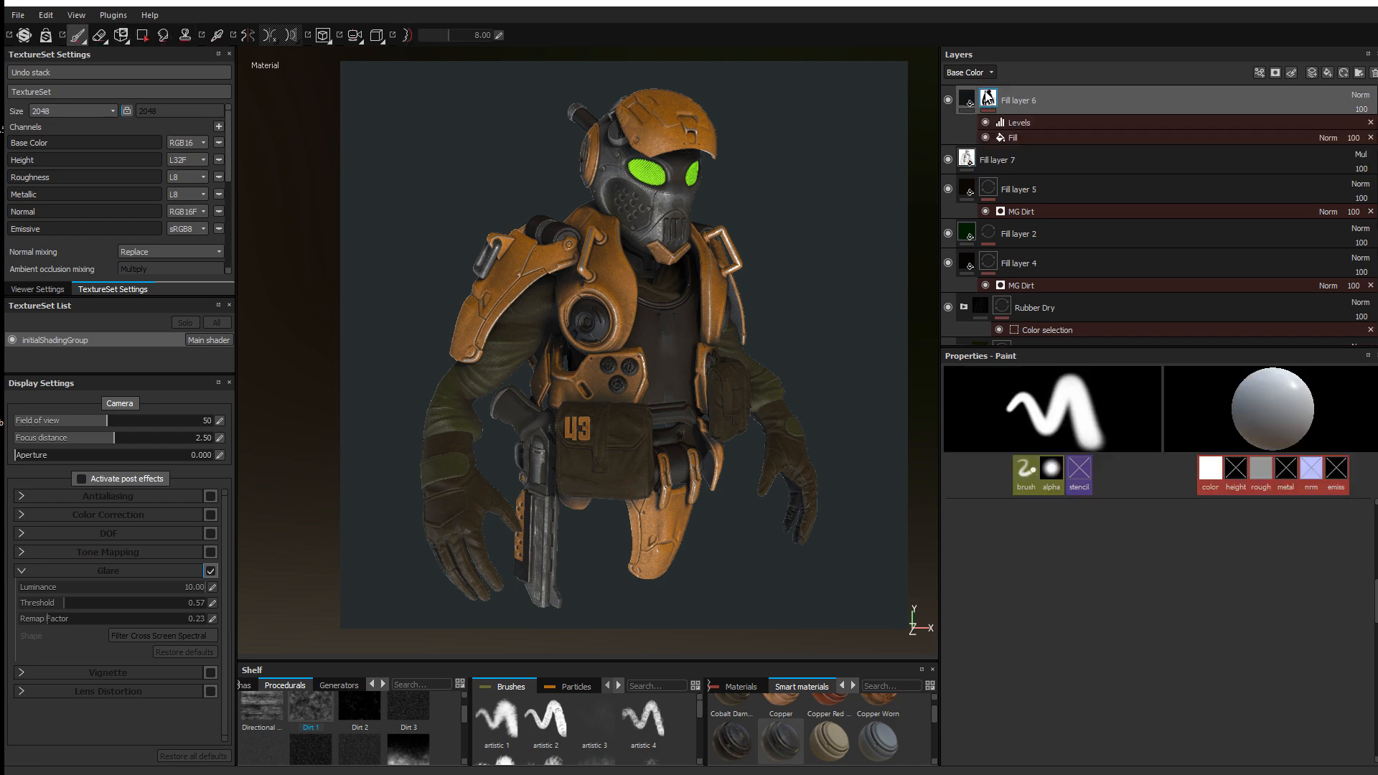
pyautogui.moveTo(989, 106)
pyautogui.click(1024, 122)
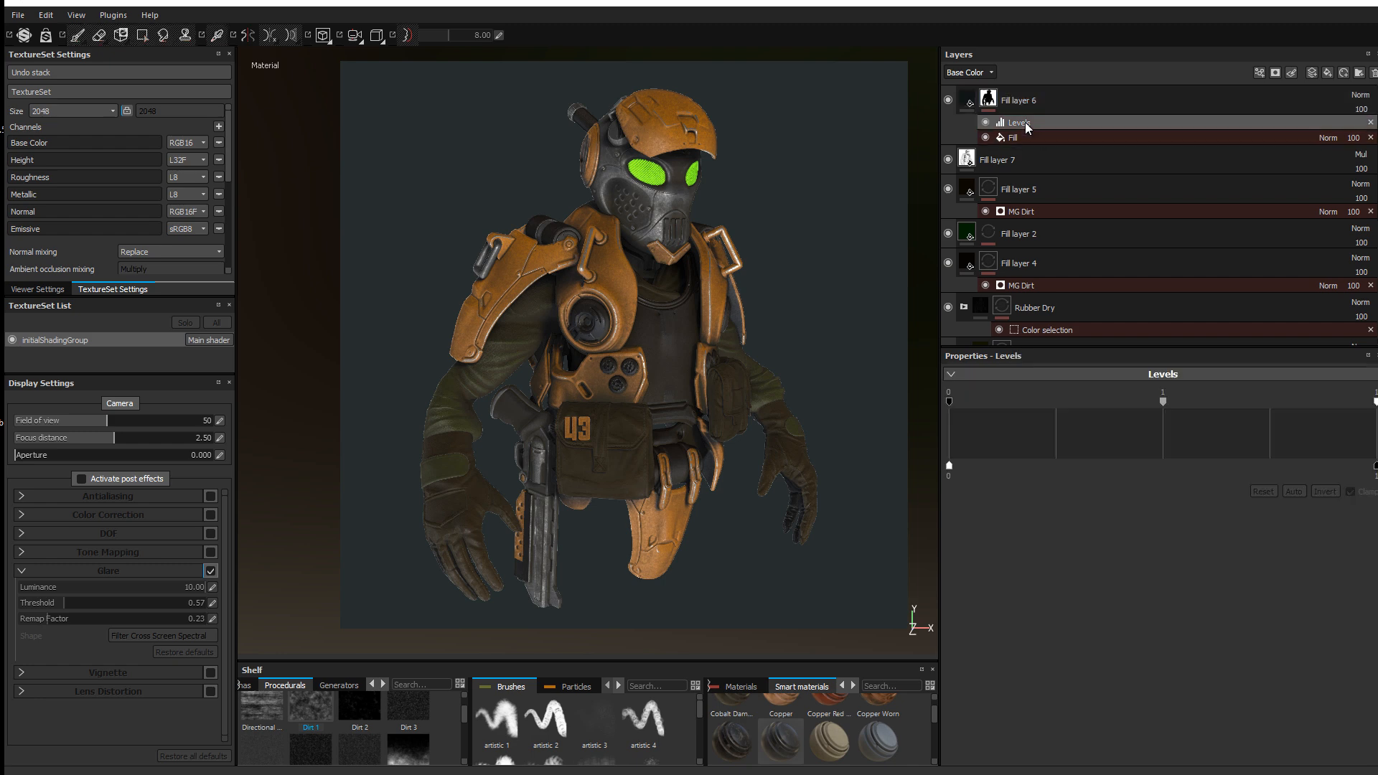
pyautogui.moveTo(1375, 467)
pyautogui.mouseDown()
pyautogui.moveTo(1080, 452)
pyautogui.moveTo(1377, 463)
pyautogui.mouseUp()
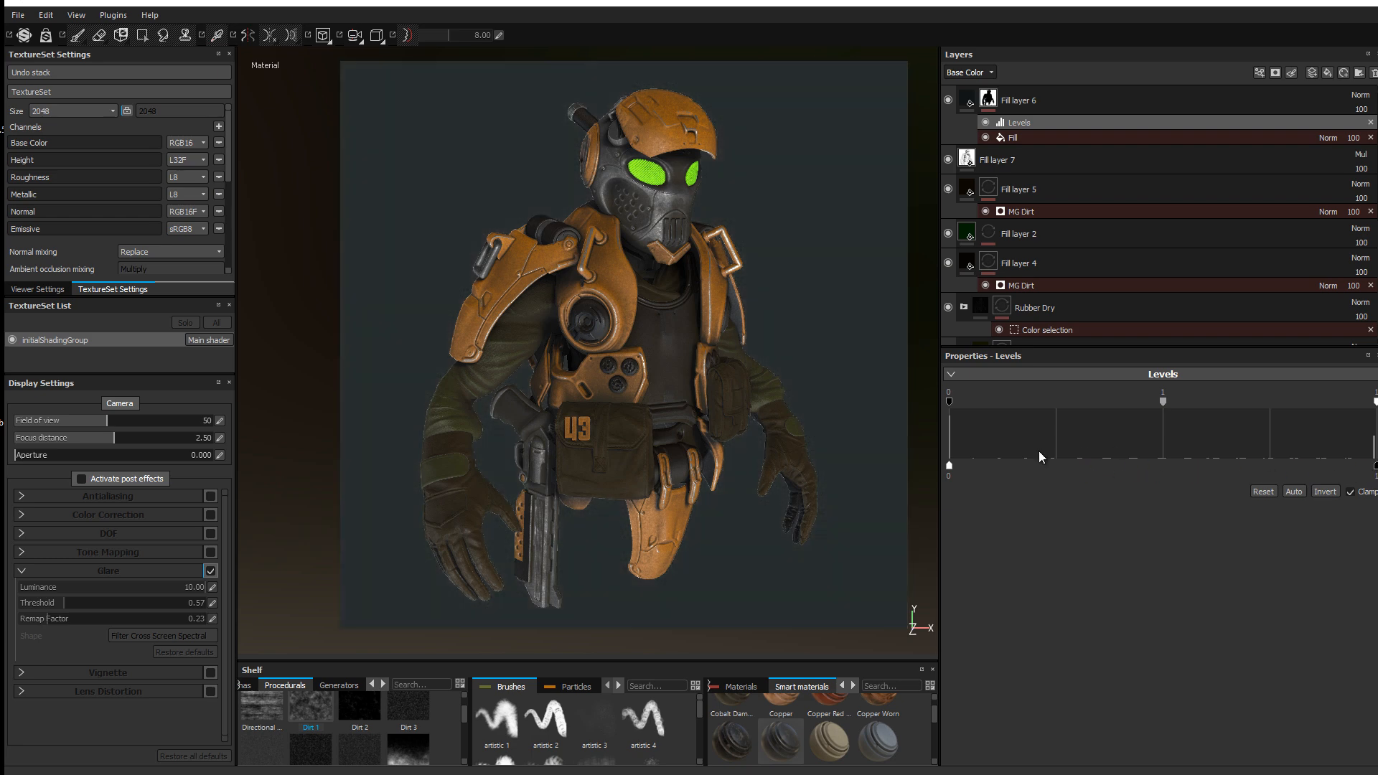
pyautogui.moveTo(949, 466)
pyautogui.mouseDown()
pyautogui.moveTo(1066, 480)
pyautogui.moveTo(948, 466)
pyautogui.mouseUp()
pyautogui.click(1324, 492)
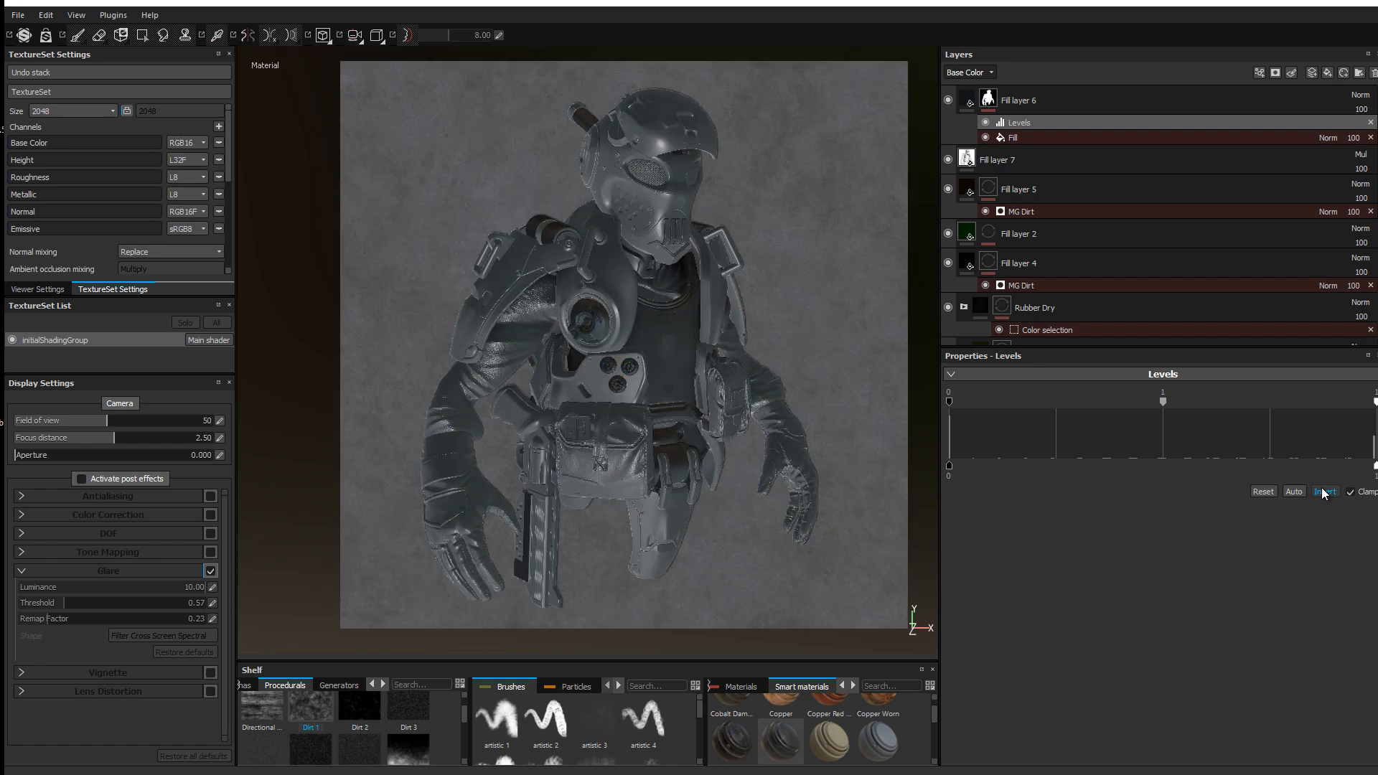
pyautogui.click(1324, 492)
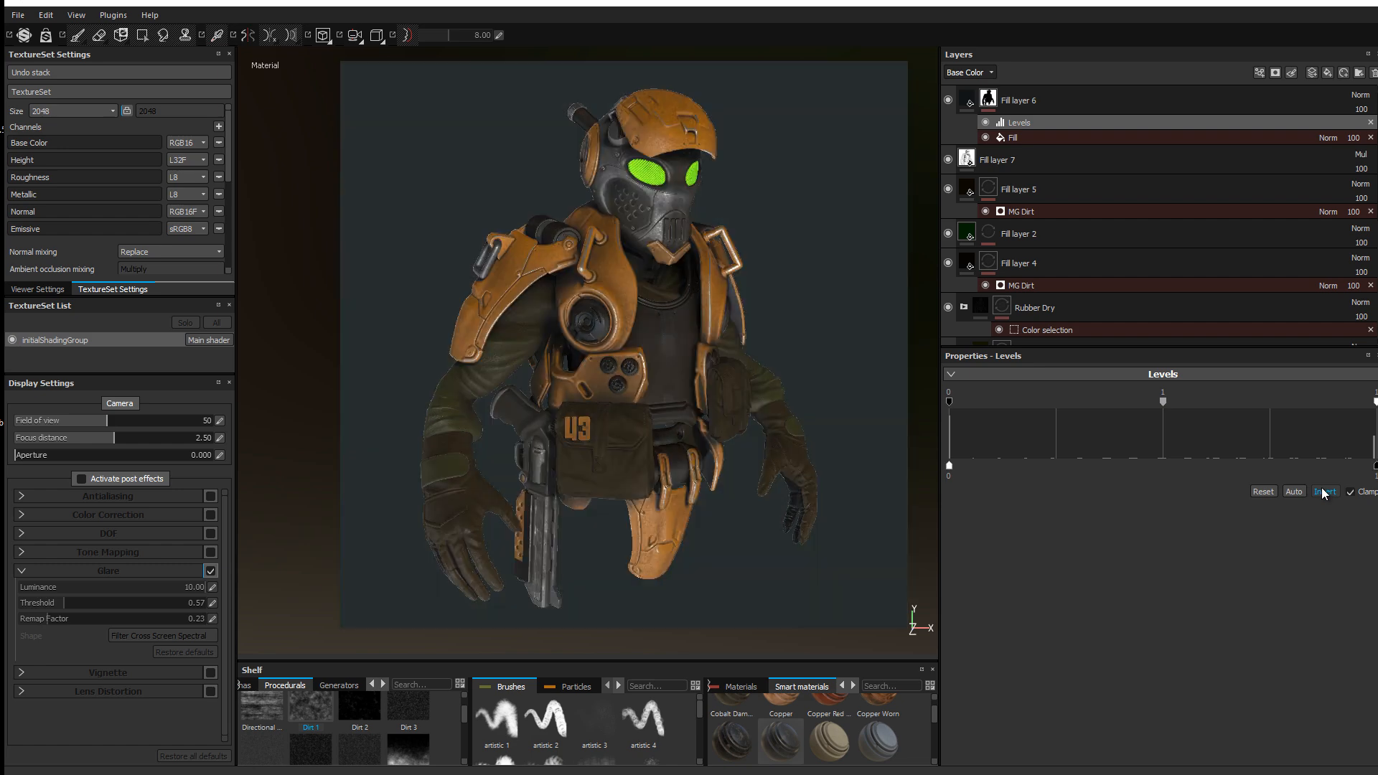
pyautogui.keyDown('alt'); pyautogui.moveTo(651, 199); pyautogui.dragTo(625, 210, button='middle'); pyautogui.keyUp('alt')
pyautogui.keyDown('alt'); pyautogui.moveTo(625, 210); pyautogui.dragTo(635, 209, button='right'); pyautogui.keyUp('alt')
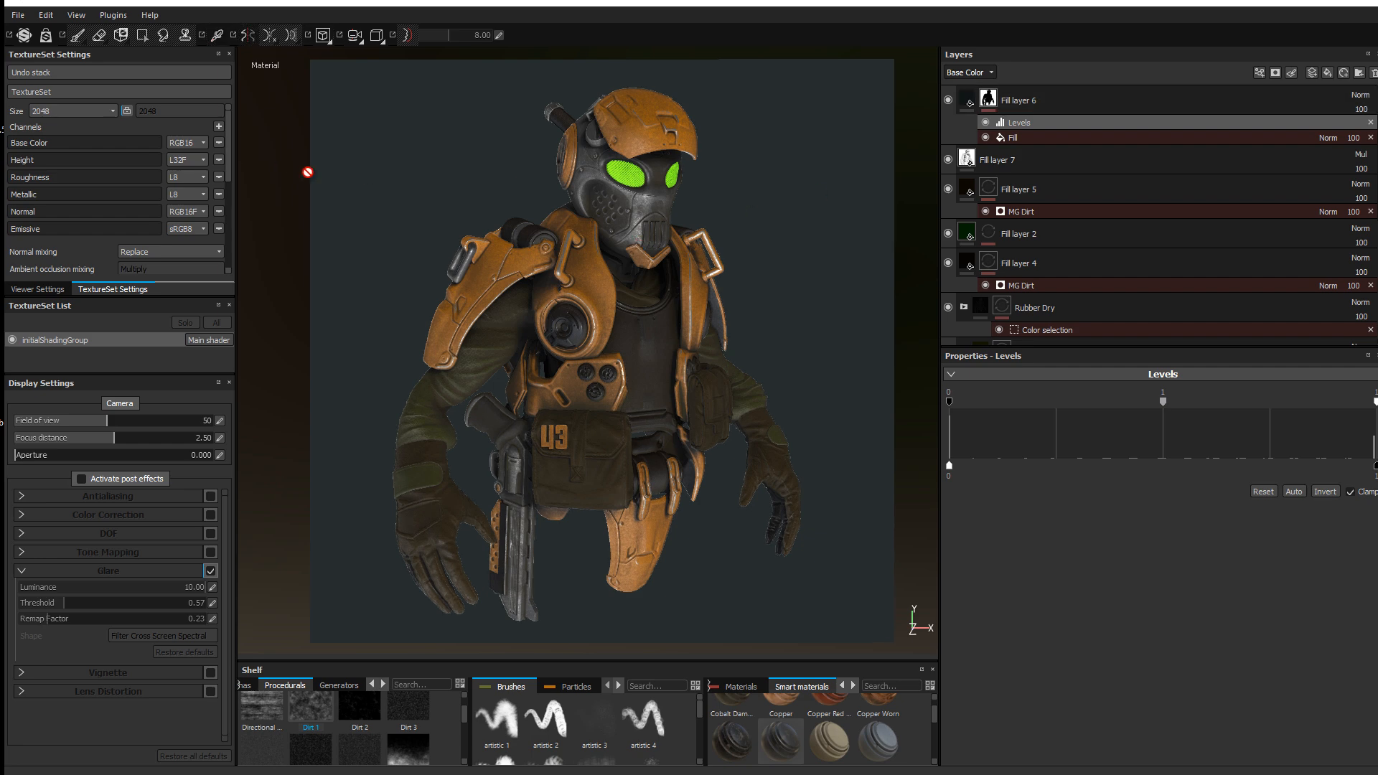
# Step: Assign b-BPR_normal as the normal map and b-BPR_Render as the ID map
pyautogui.scroll(-6, 174, 208)
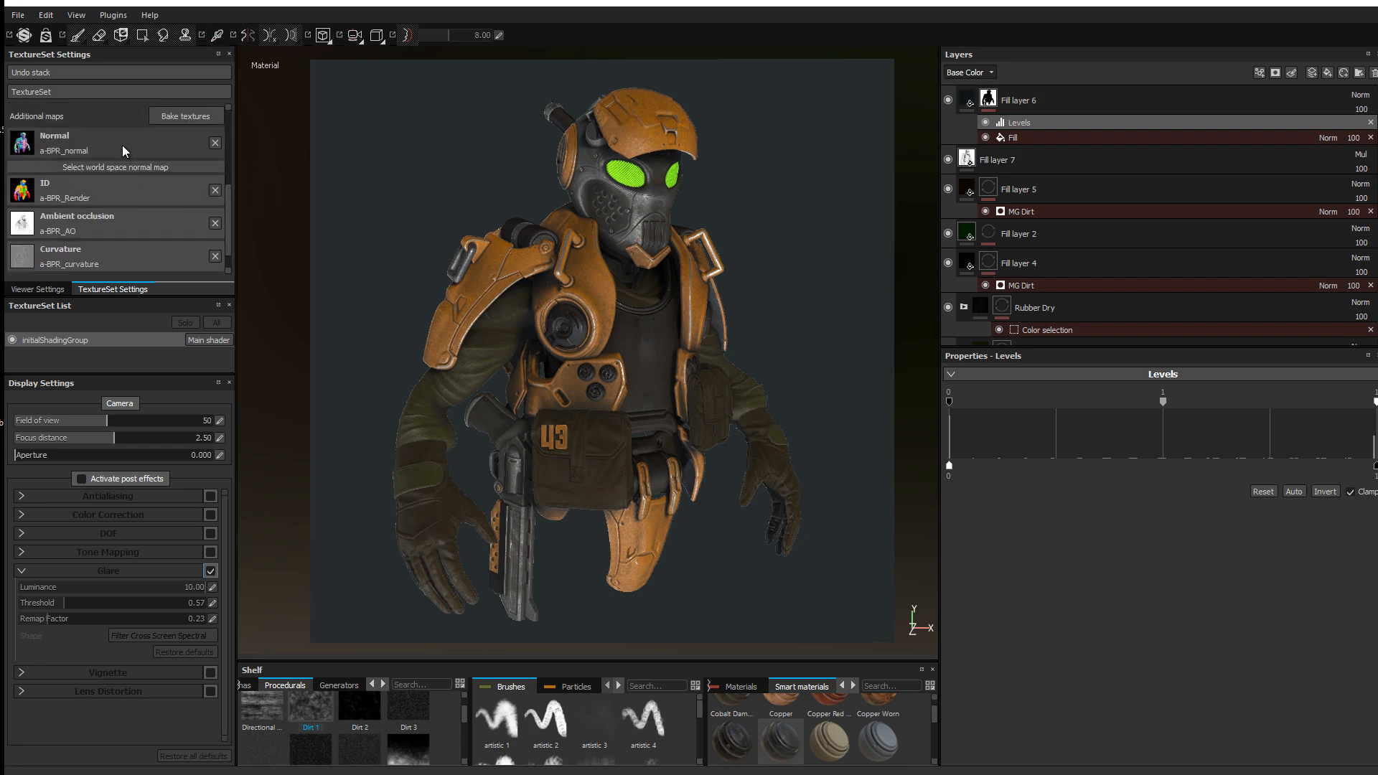
pyautogui.click(122, 146)
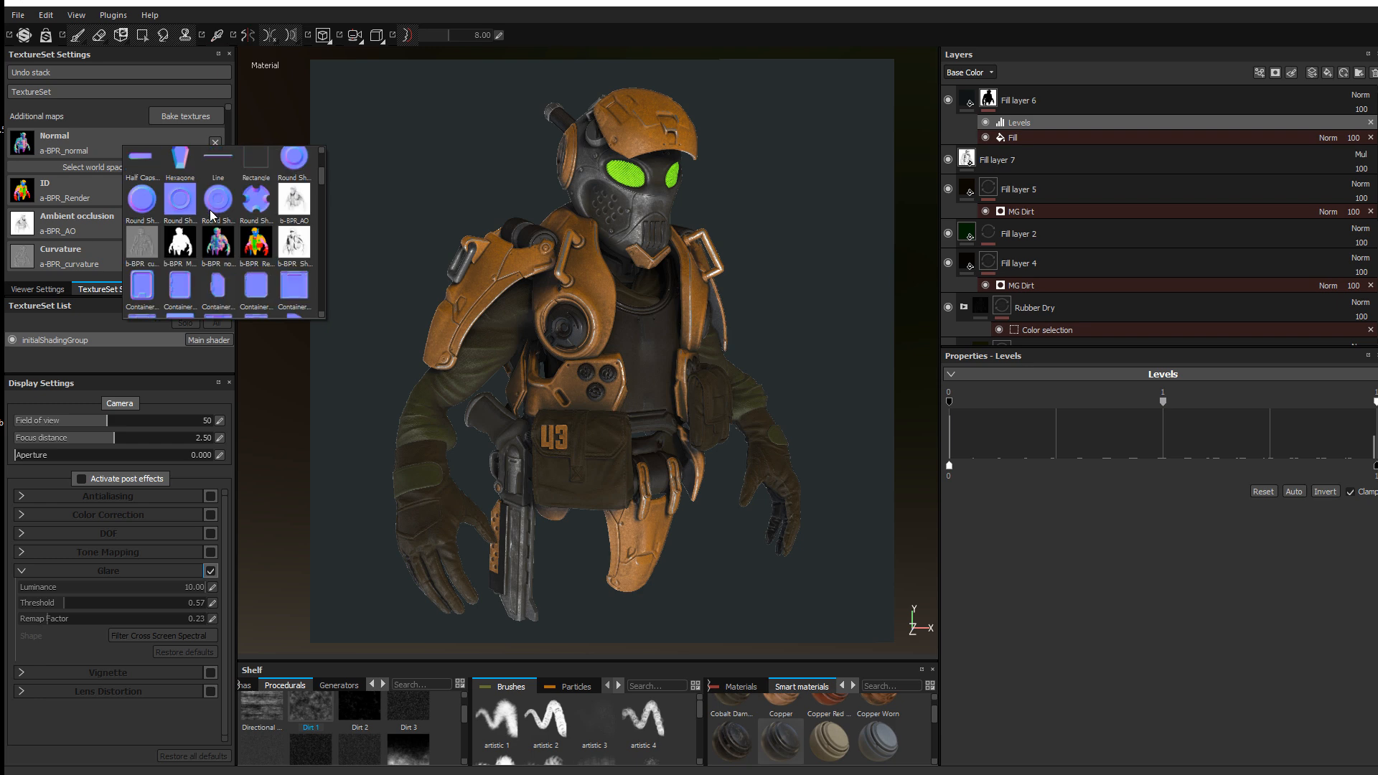
pyautogui.click(224, 247)
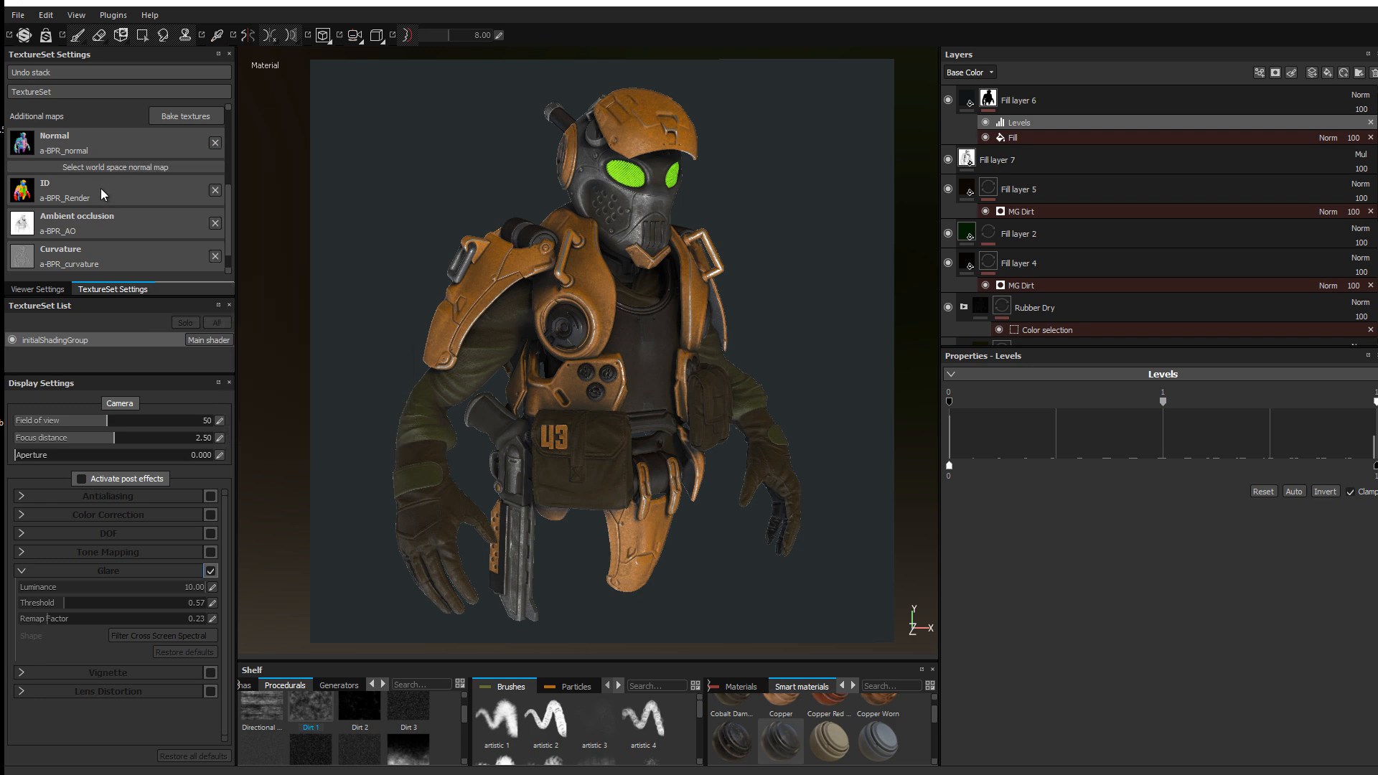
pyautogui.click(89, 188)
pyautogui.scroll(-5, 218, 239)
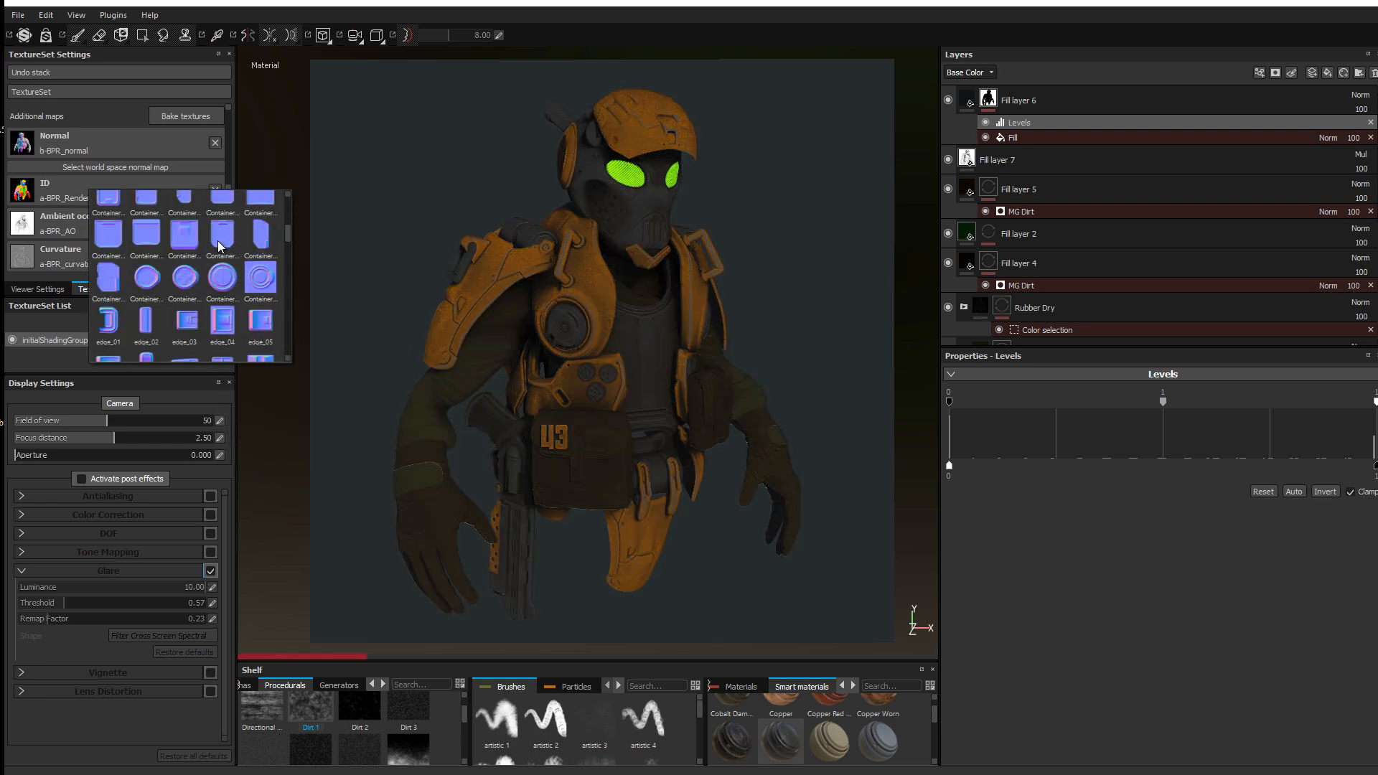
pyautogui.click(229, 284)
pyautogui.click(115, 216)
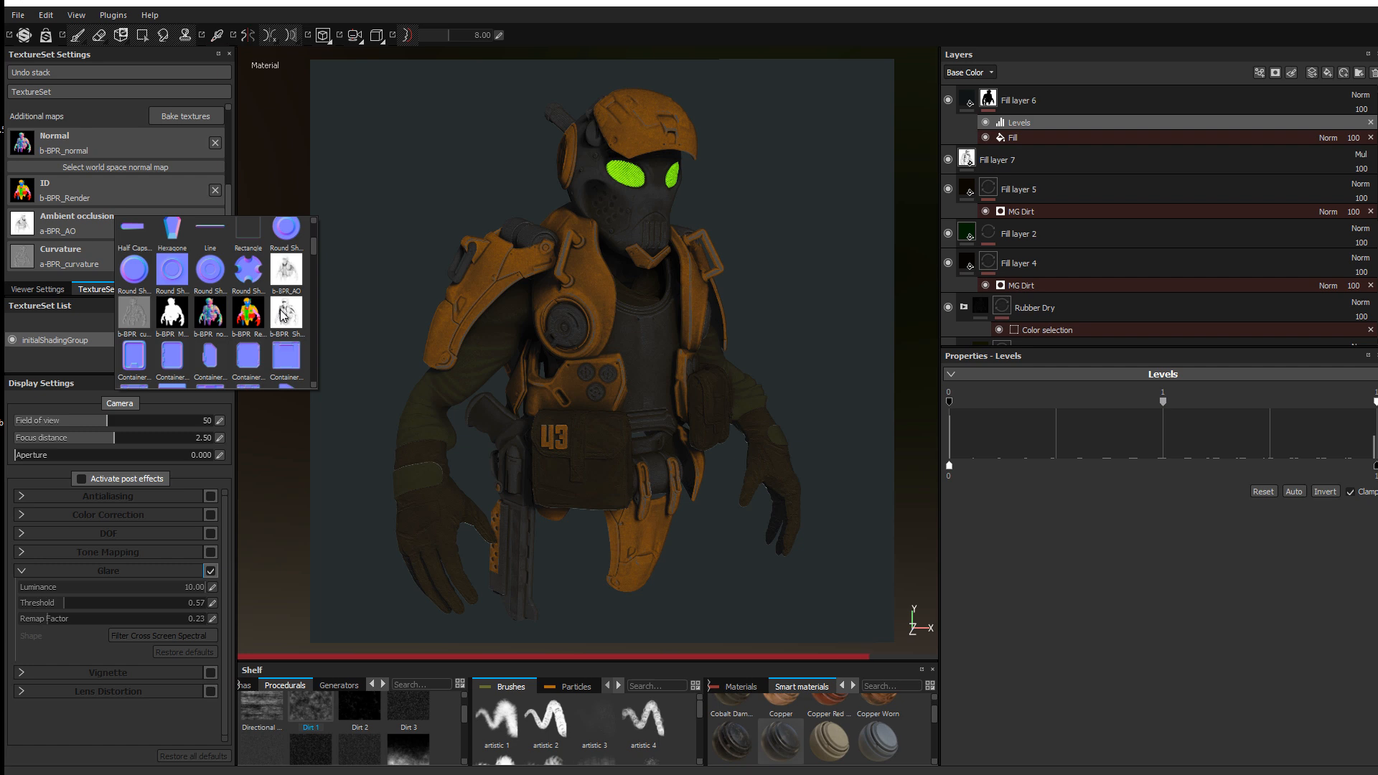
# Step: Use b-BPR_curvature as the curvature map, then select Fill layers 6 and 7
pyautogui.click(108, 249)
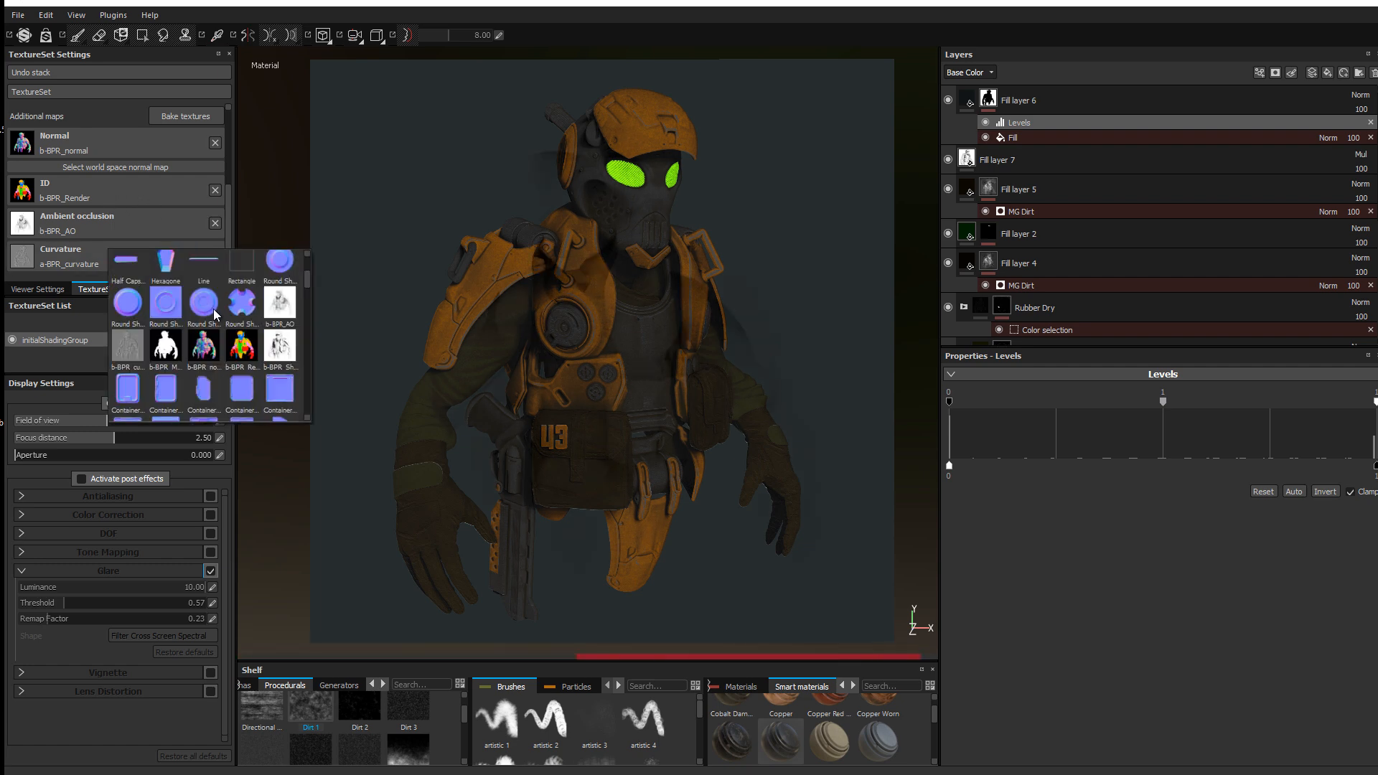
pyautogui.click(134, 341)
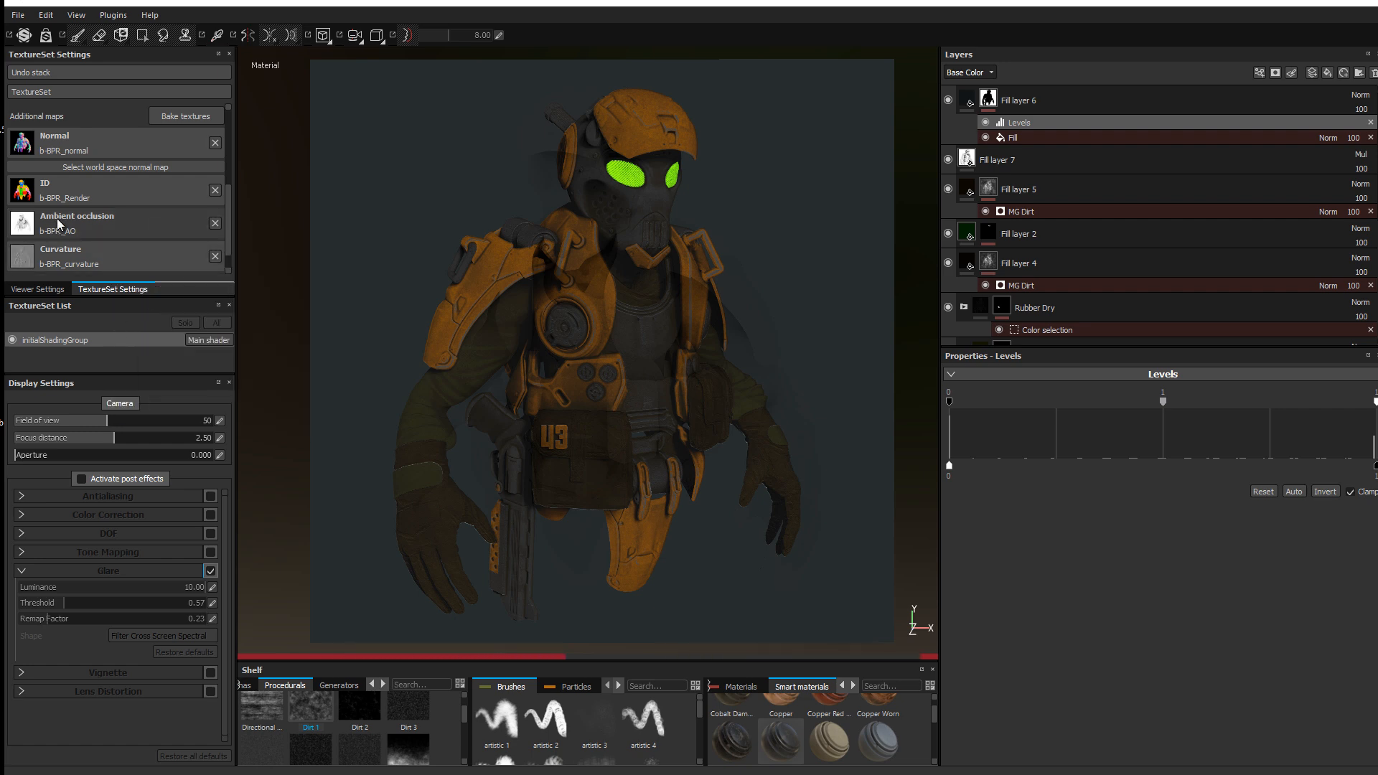
pyautogui.scroll(-5, 1031, 166)
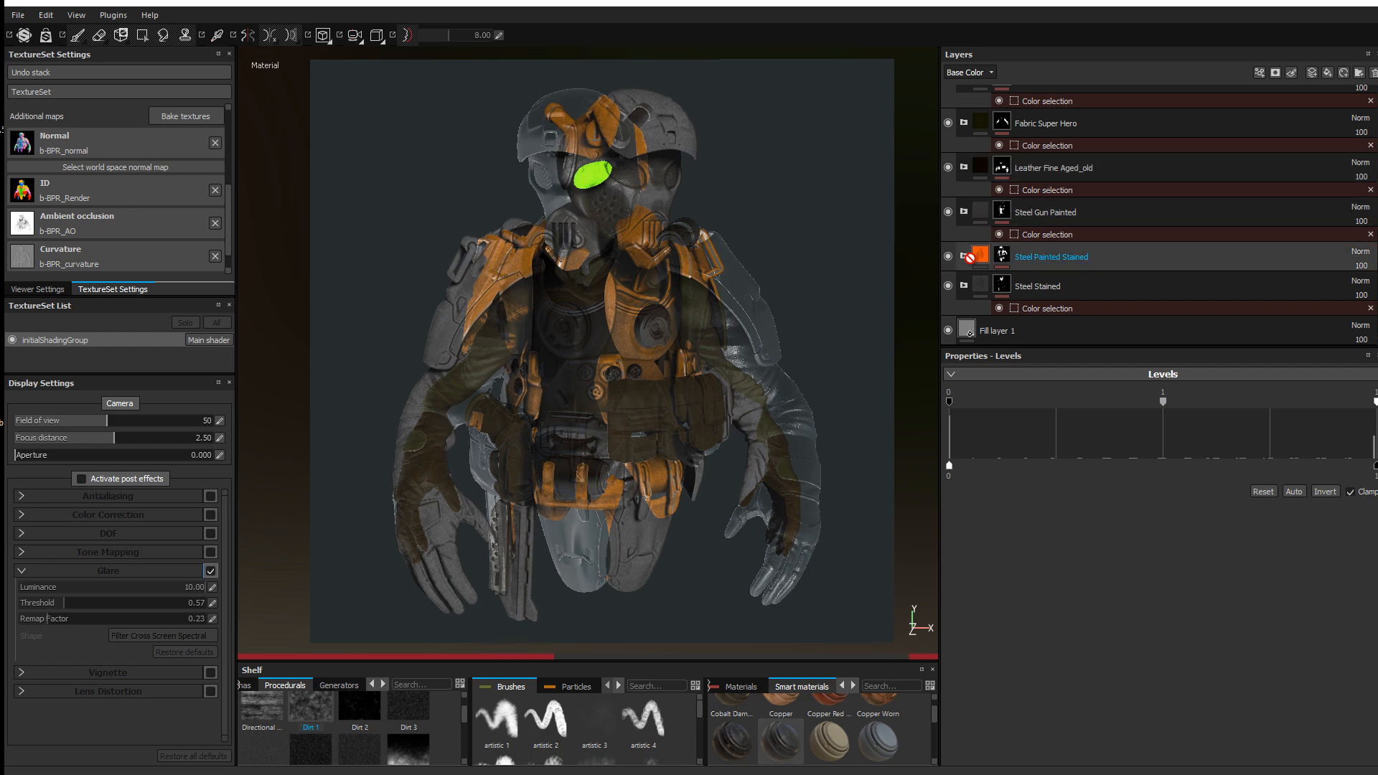
pyautogui.scroll(5, 1040, 230)
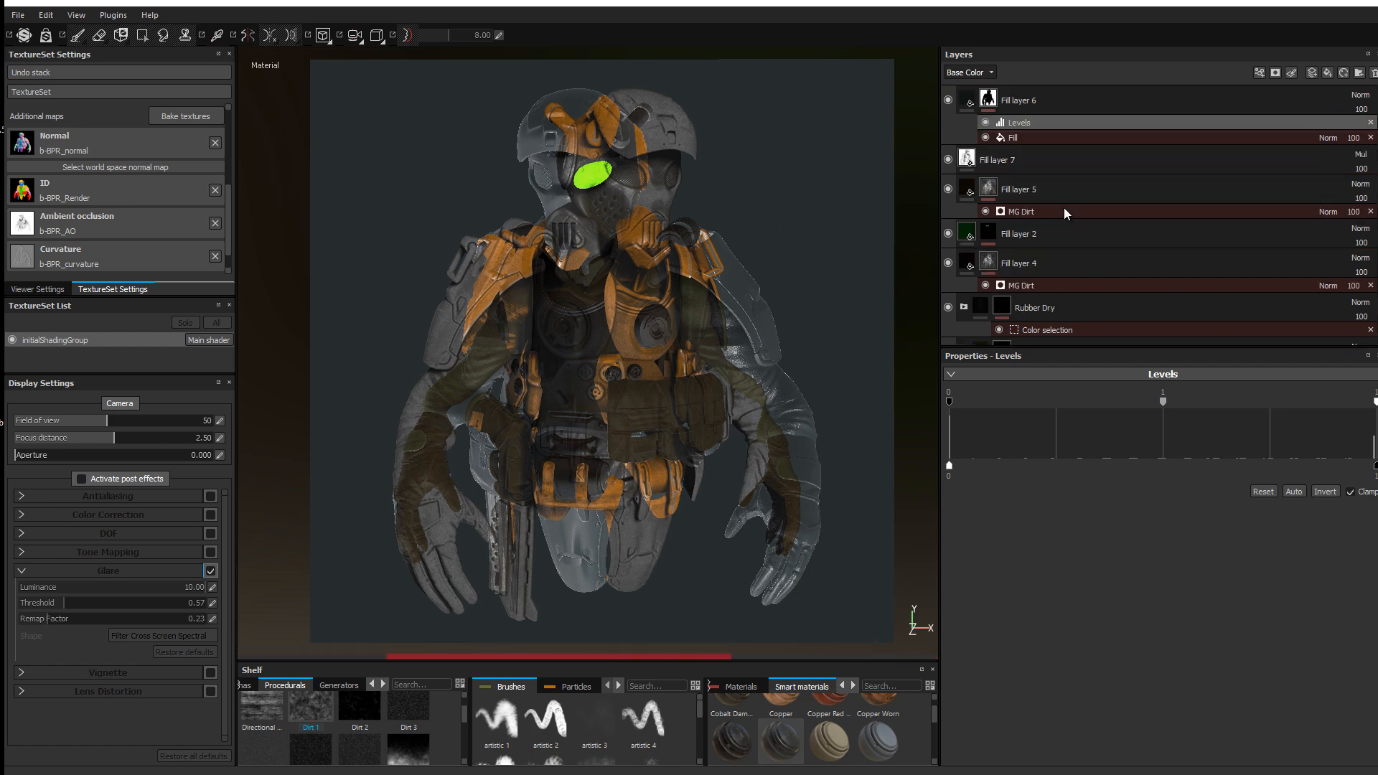
pyautogui.click(989, 98)
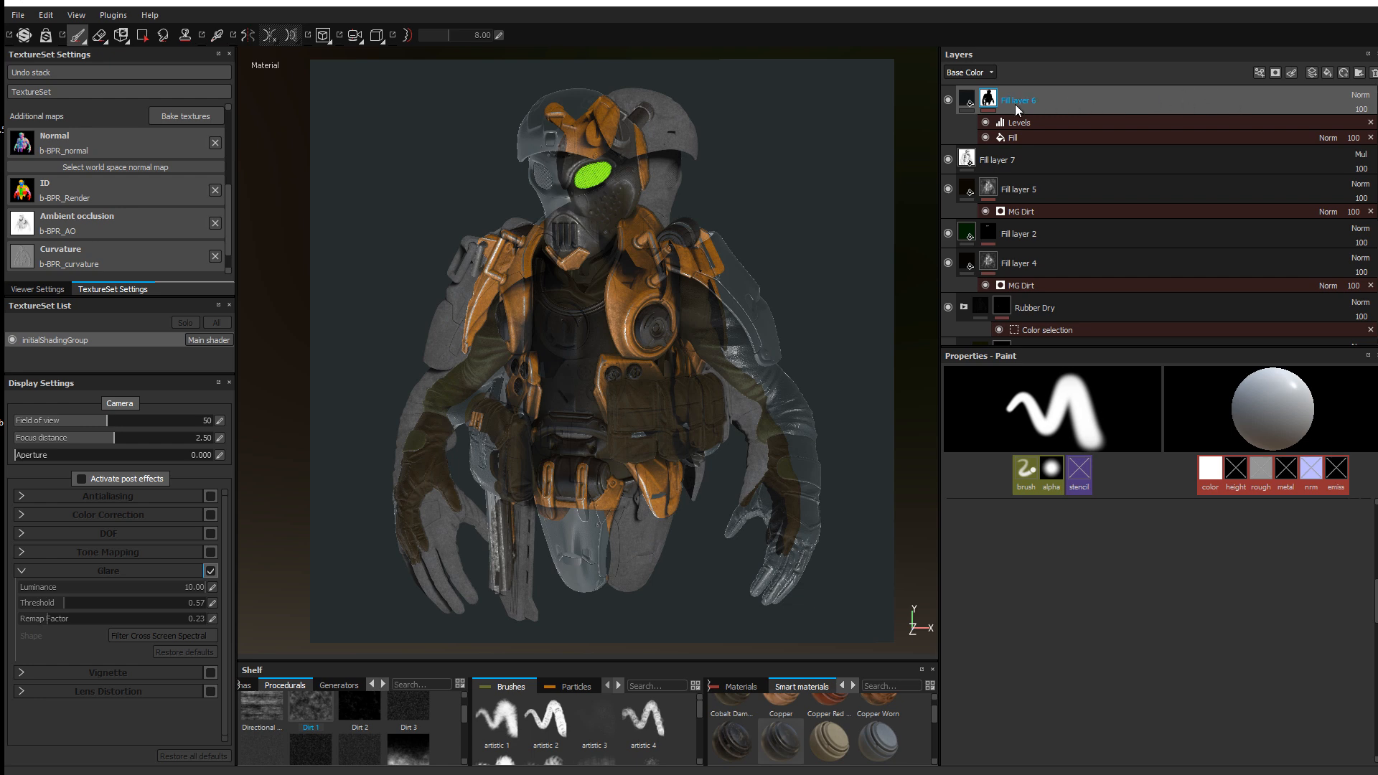
pyautogui.click(996, 158)
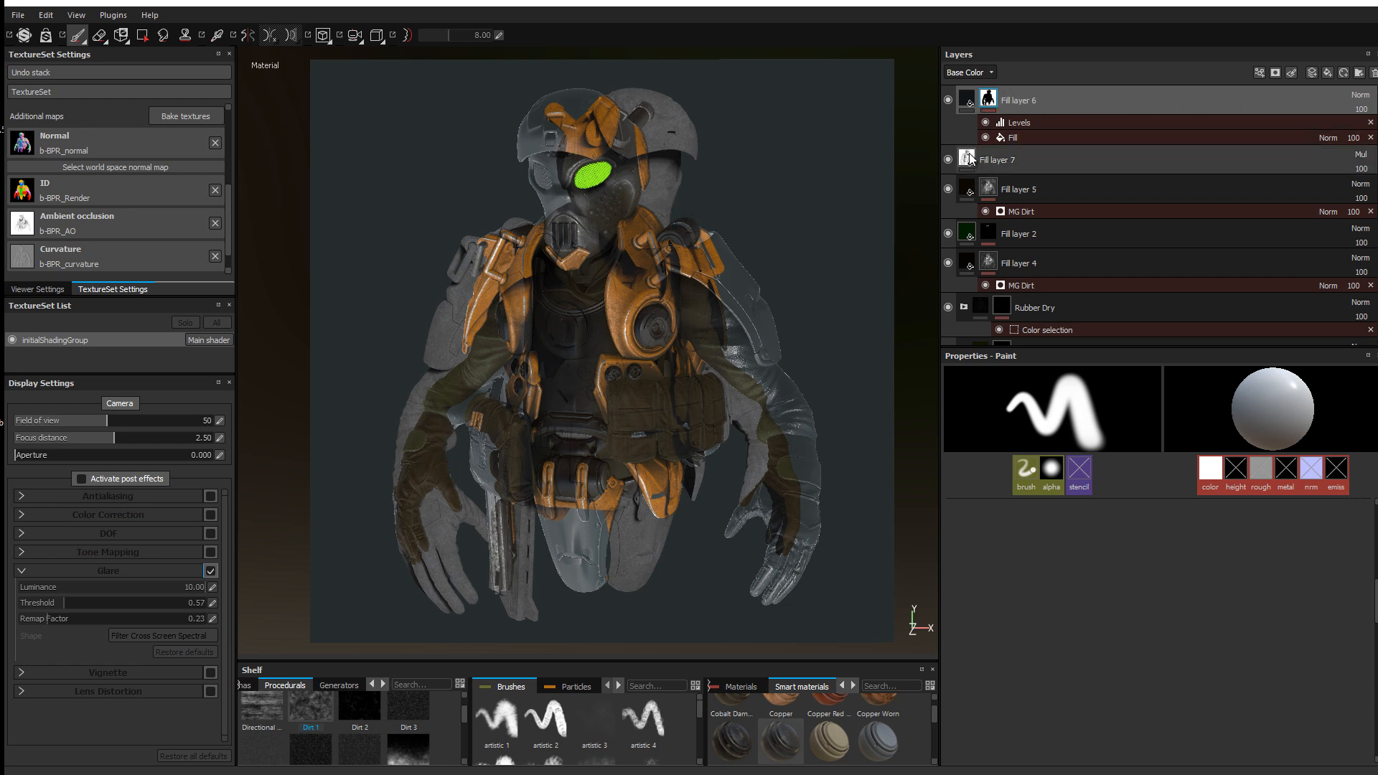
# Step: Set Fill layer 7's base colour to b-BPR_Shadow and delete Fill layer 6
pyautogui.click(1143, 587)
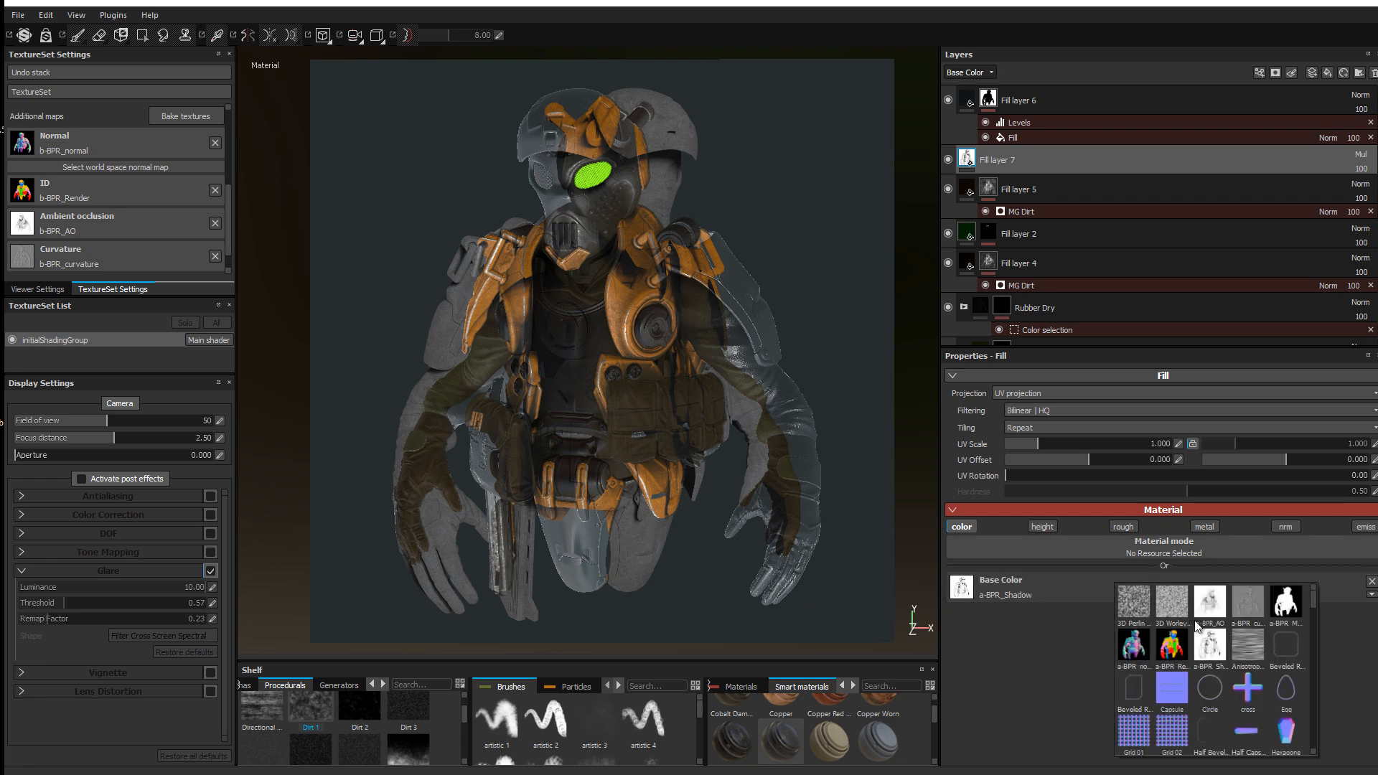
pyautogui.scroll(-3, 1197, 639)
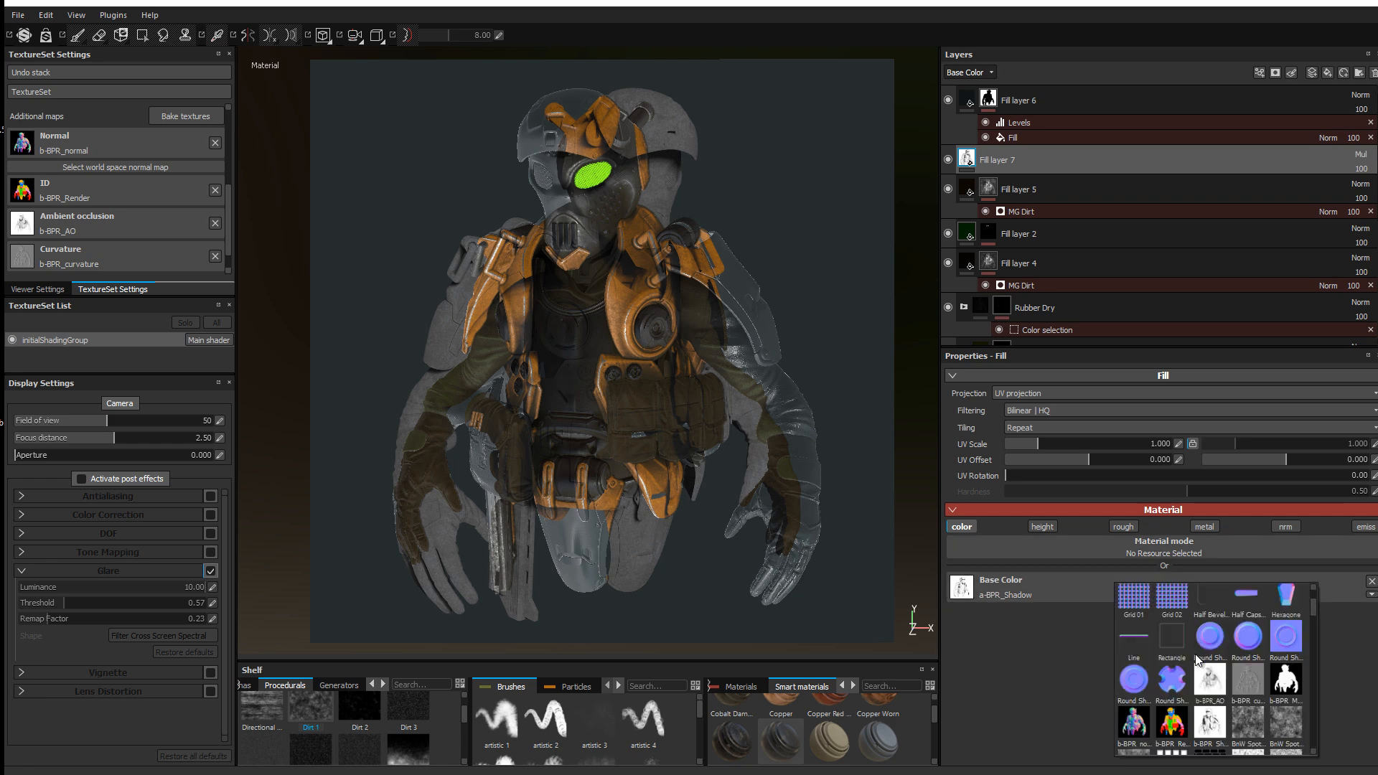
pyautogui.click(1210, 722)
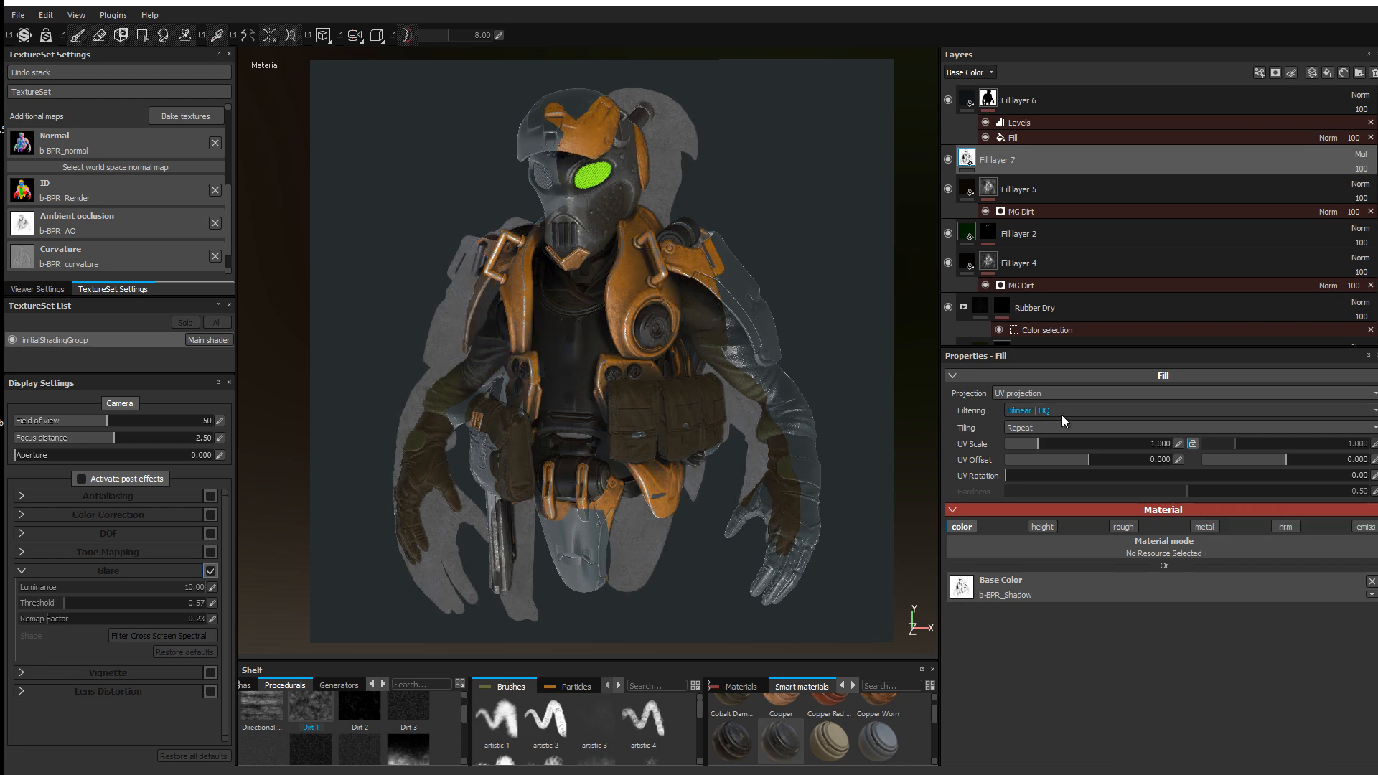
pyautogui.click(989, 100)
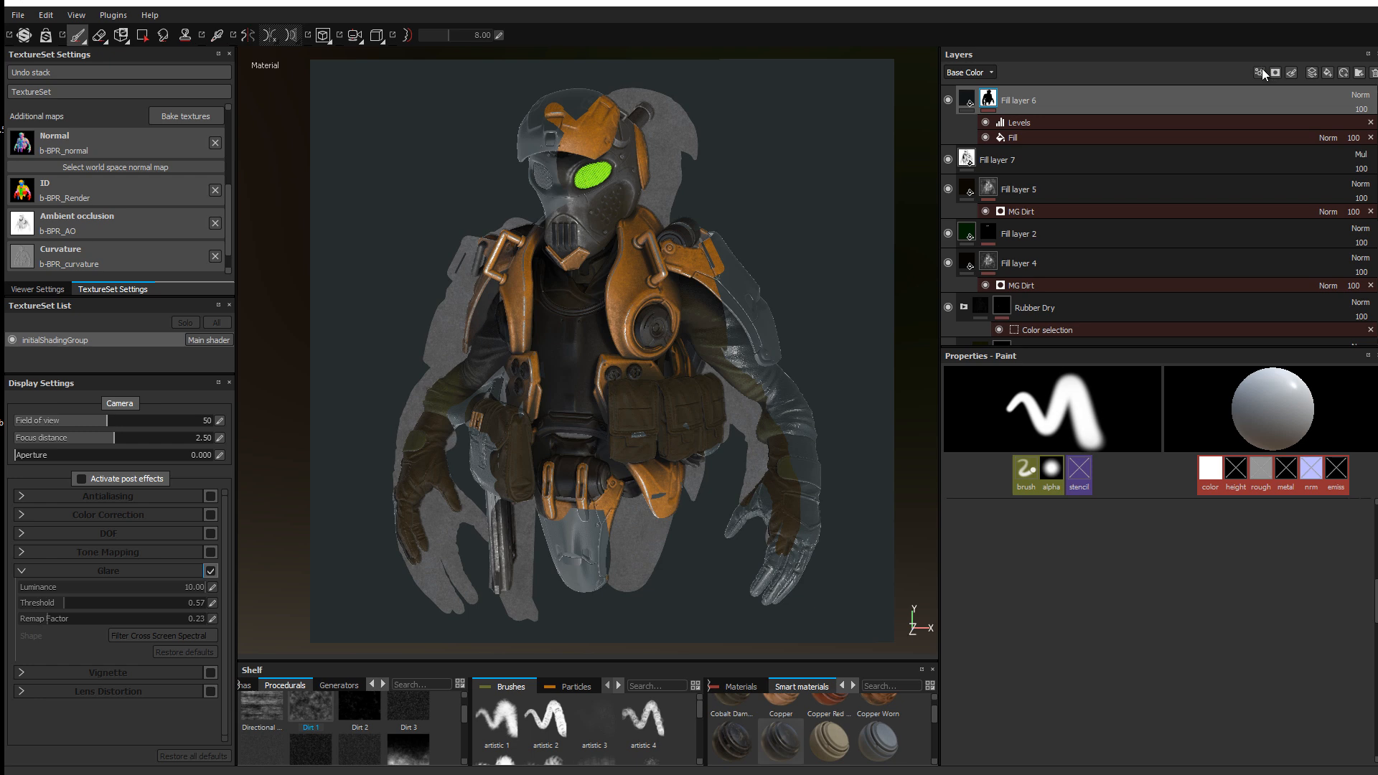
pyautogui.click(1373, 72)
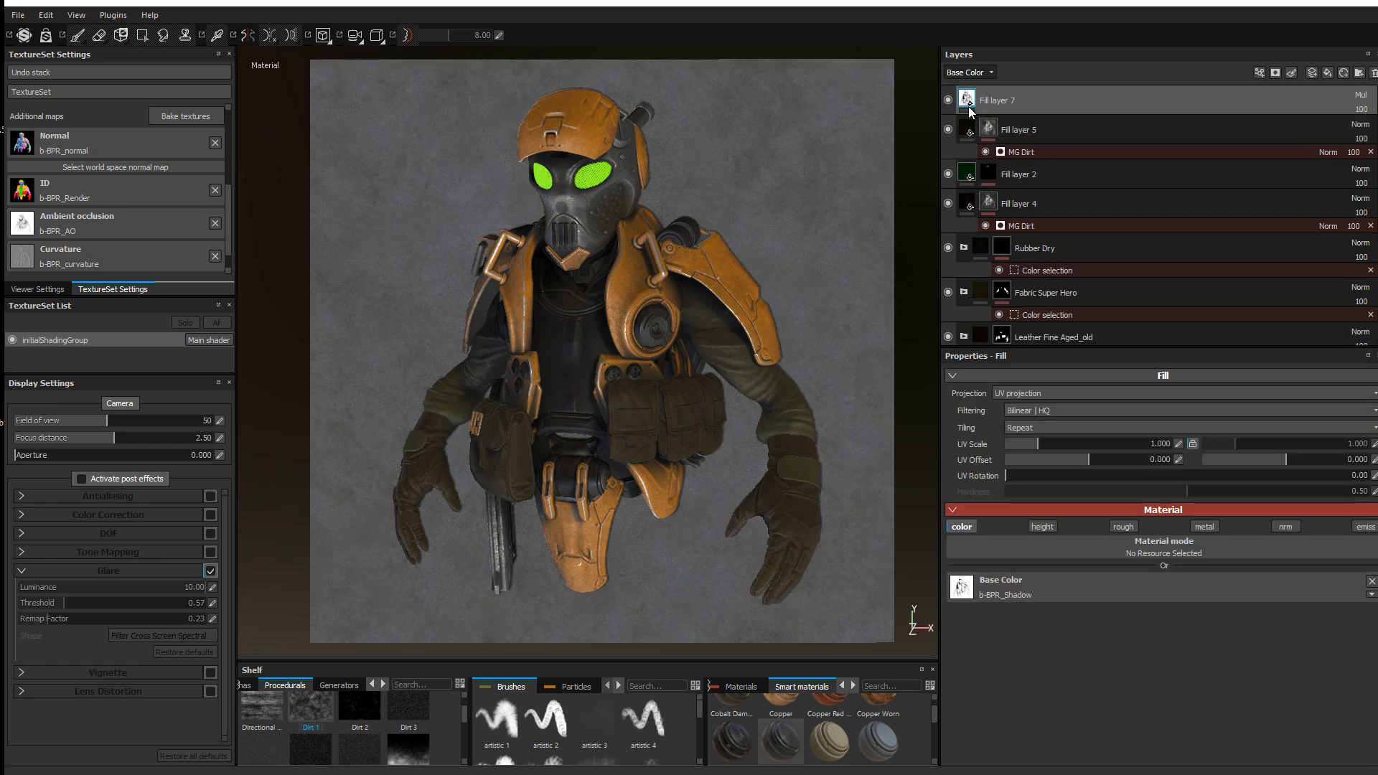
# Step: Add a bitmap mask to Fill layer 7 using a b-BPR map
pyautogui.click(1277, 72)
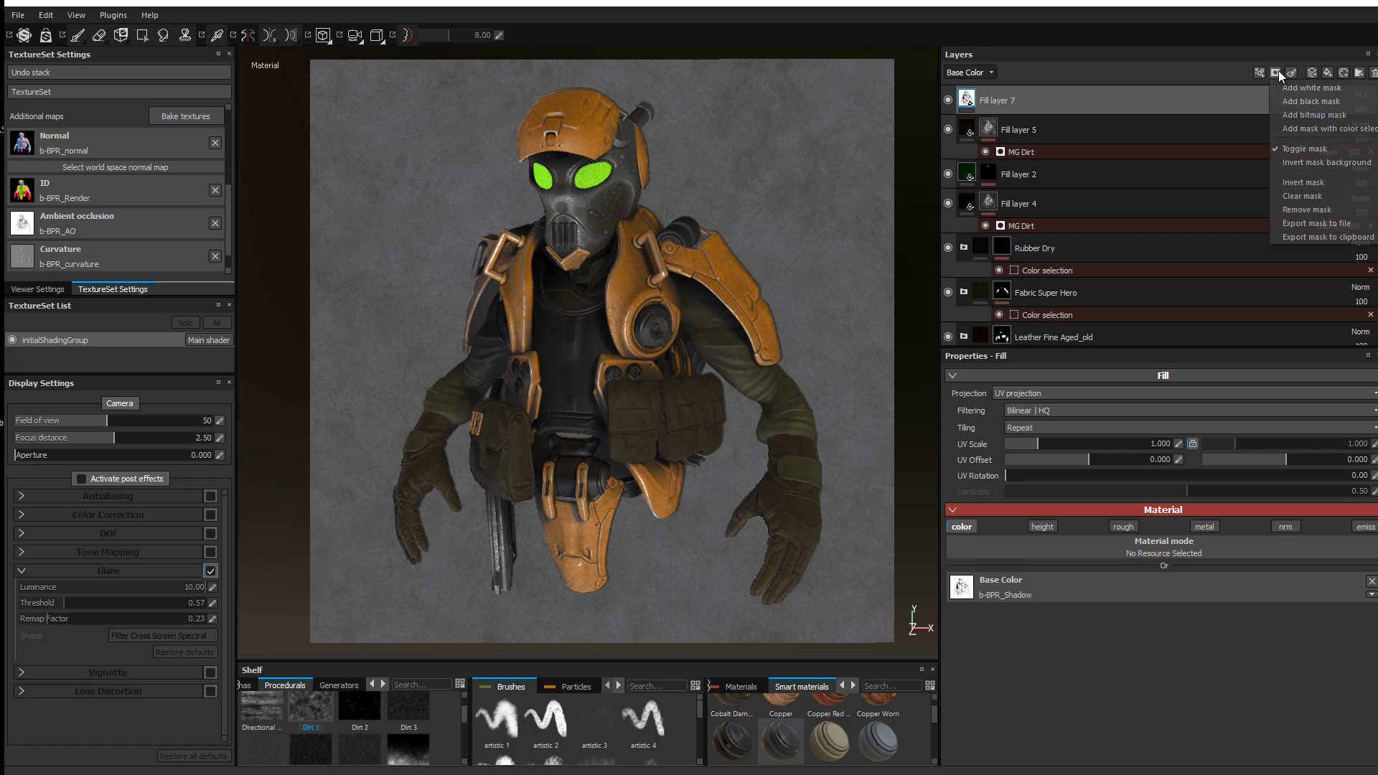
pyautogui.click(1310, 113)
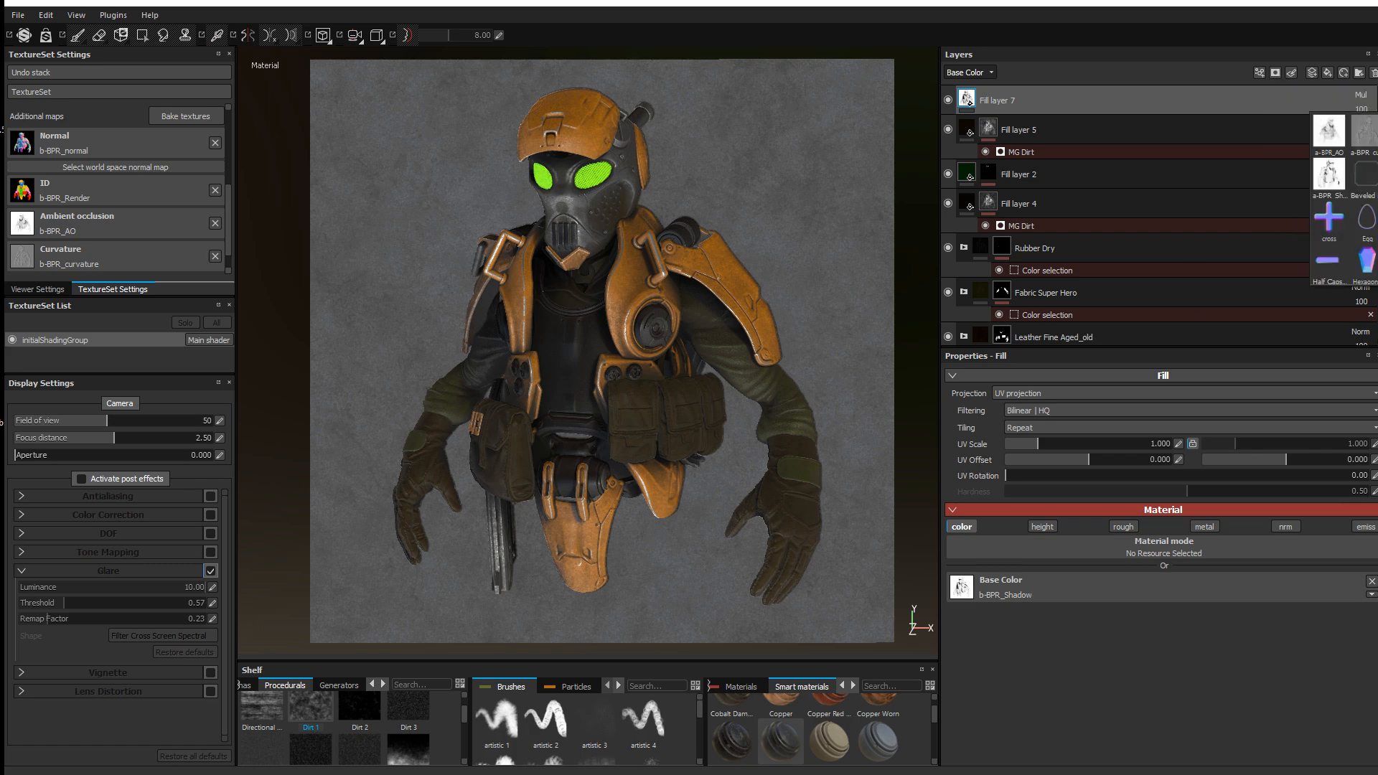
pyautogui.scroll(-5, 1342, 197)
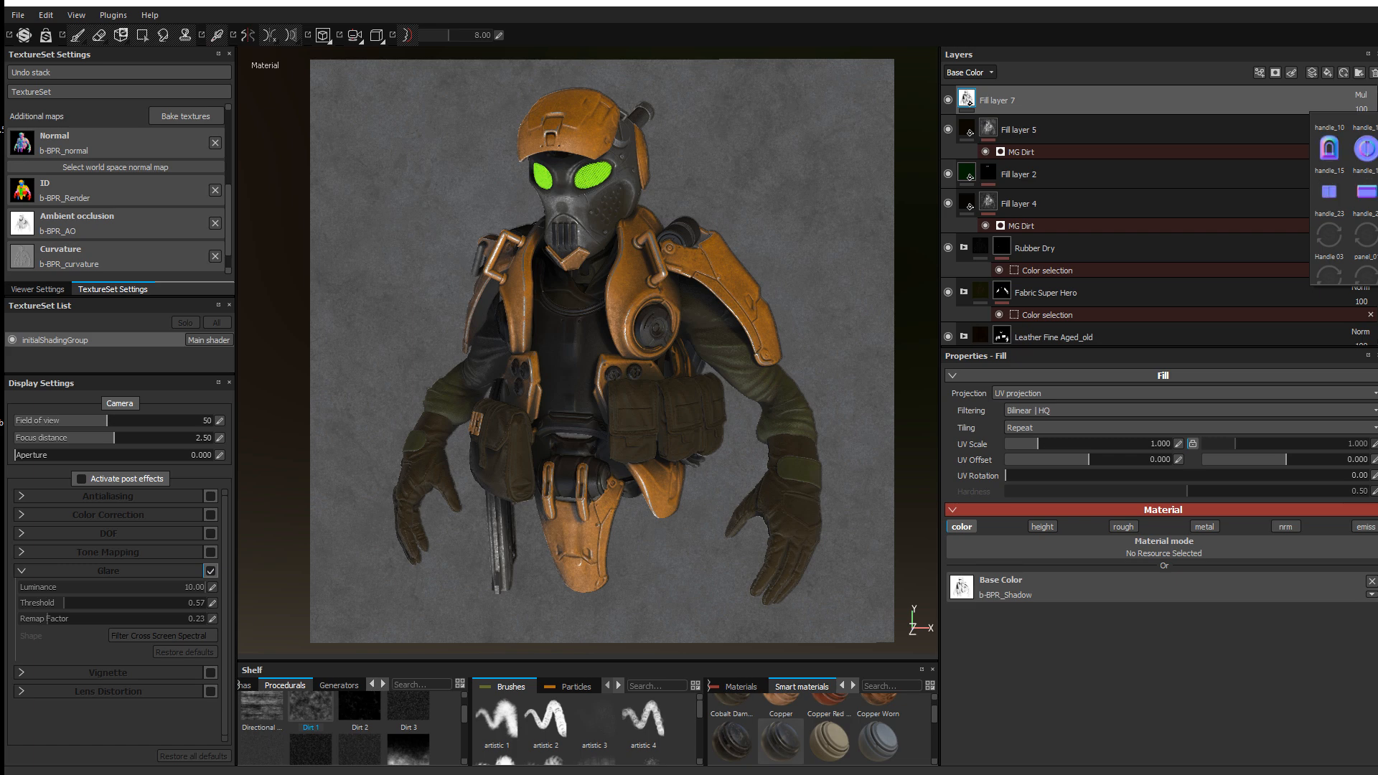
pyautogui.scroll(2, 1342, 198)
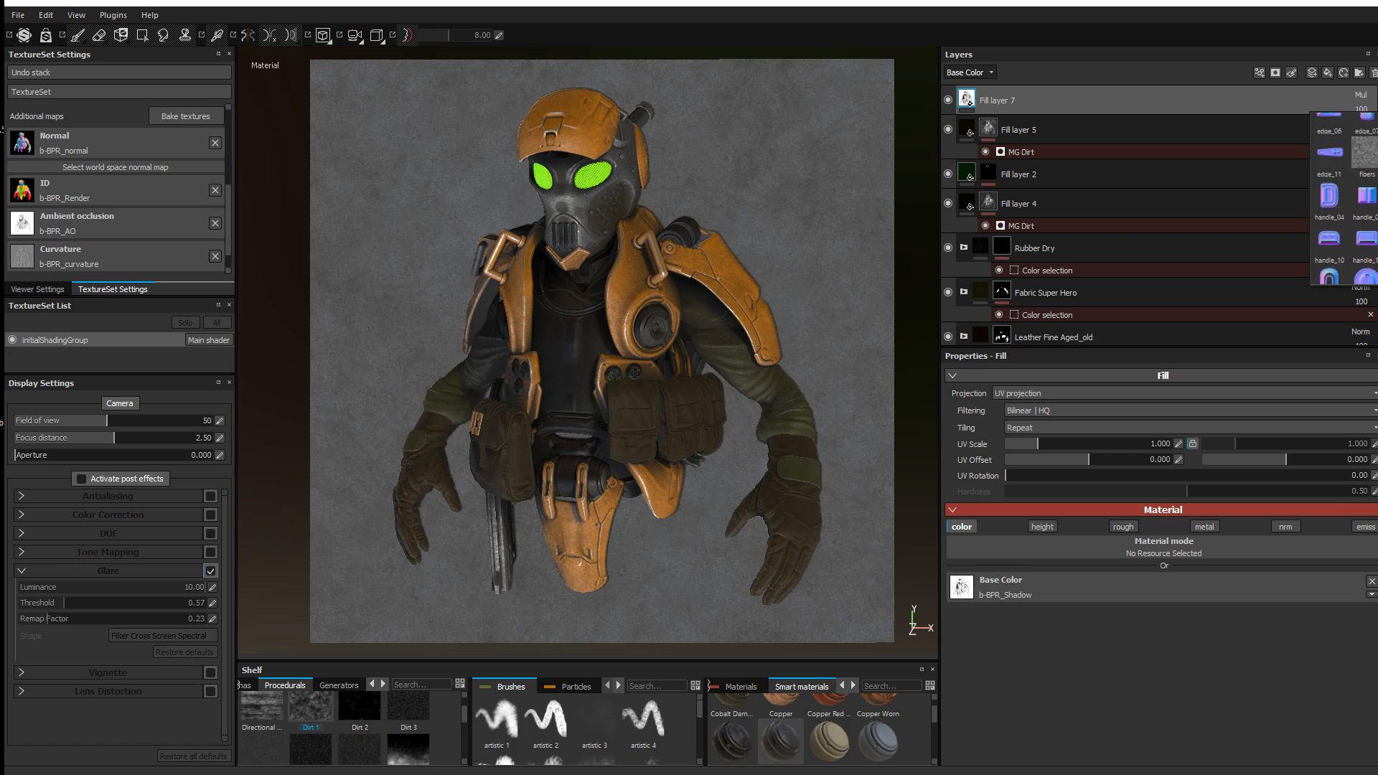
pyautogui.scroll(3, 1342, 198)
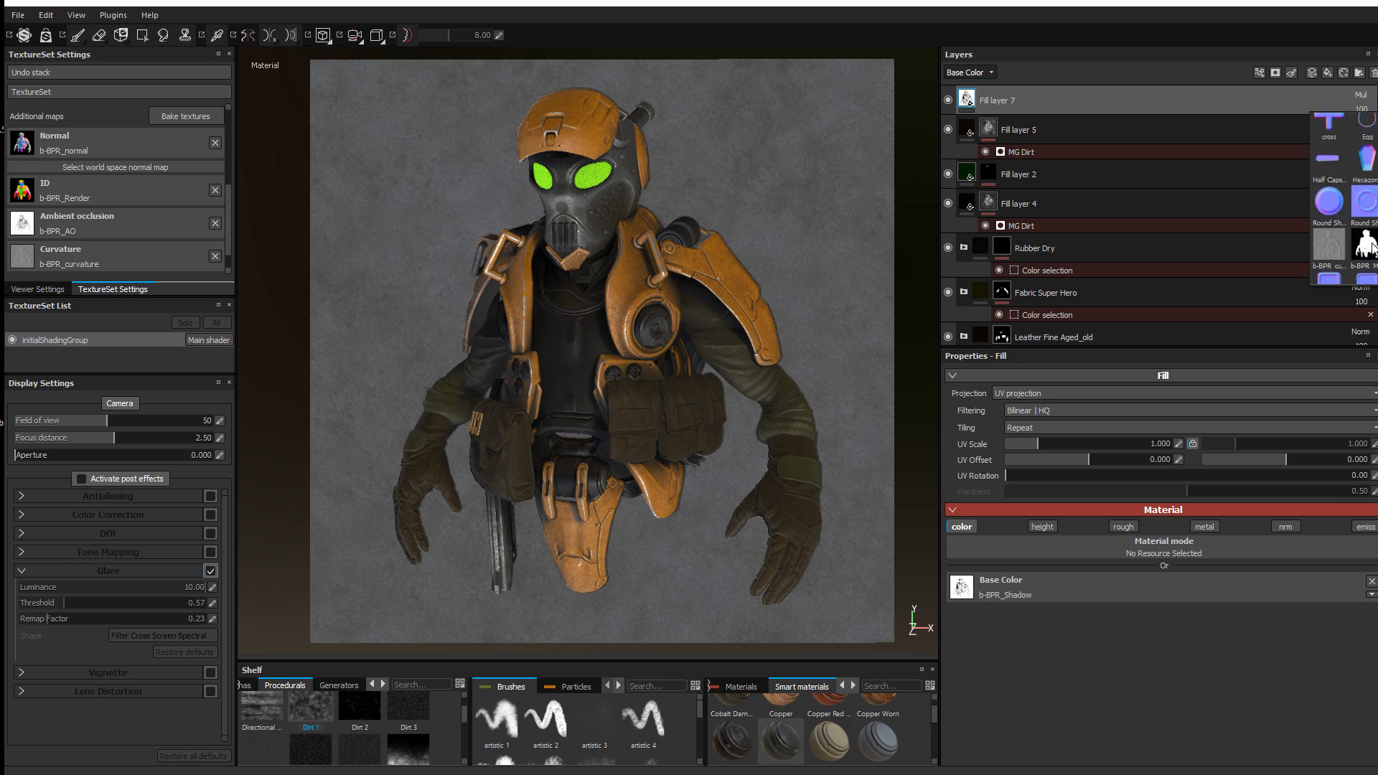
pyautogui.click(1371, 248)
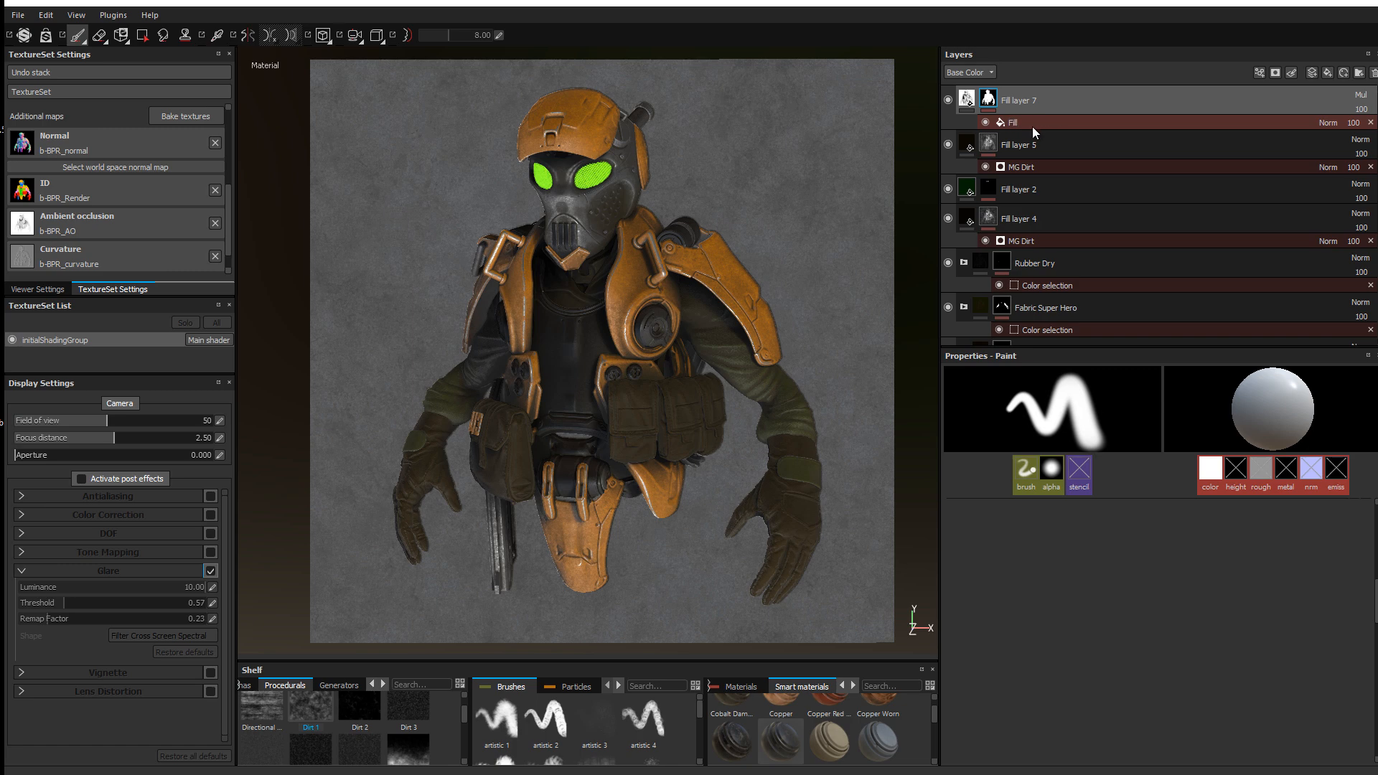
# Step: Compare with Fill layer 7 hidden, delete it, and toggle Fill layers 5 and 2 to compare
pyautogui.click(948, 101)
pyautogui.click(948, 100)
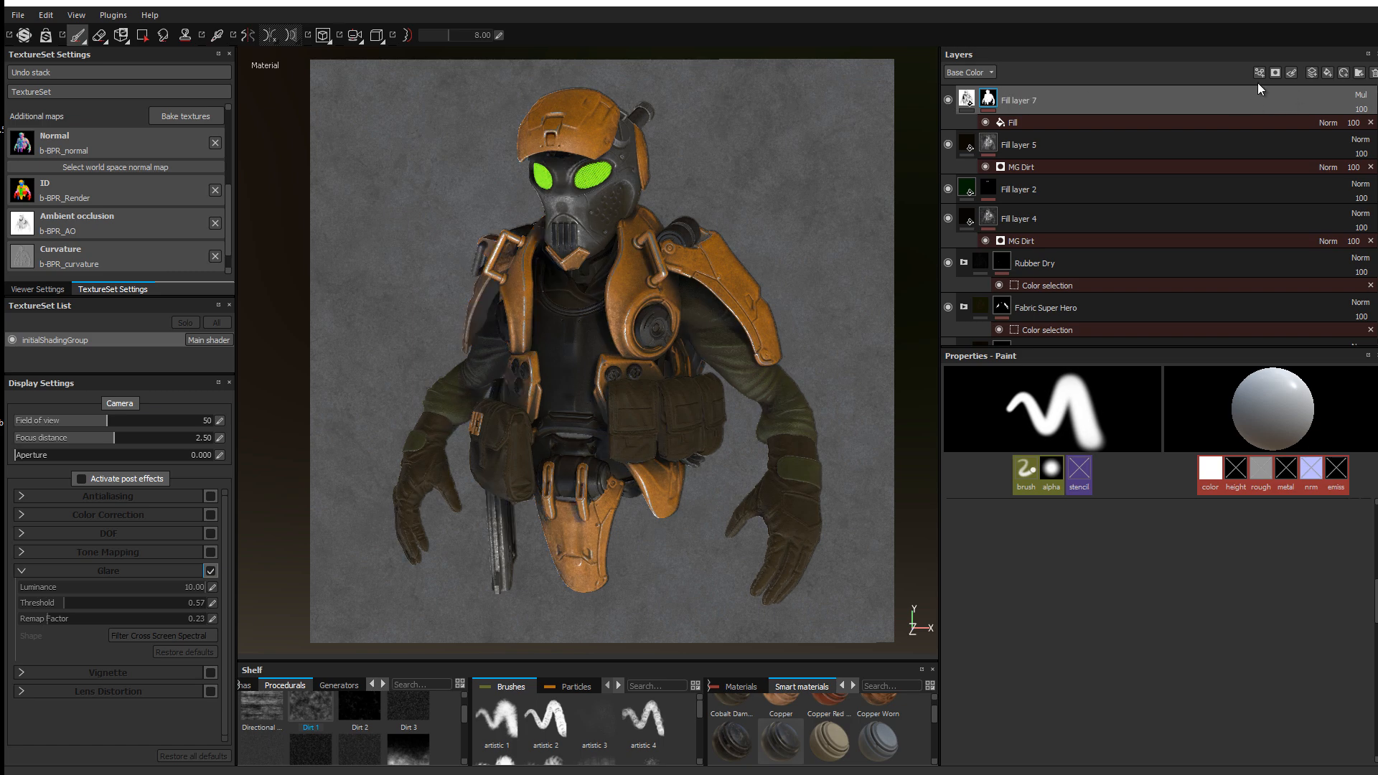
pyautogui.click(1374, 72)
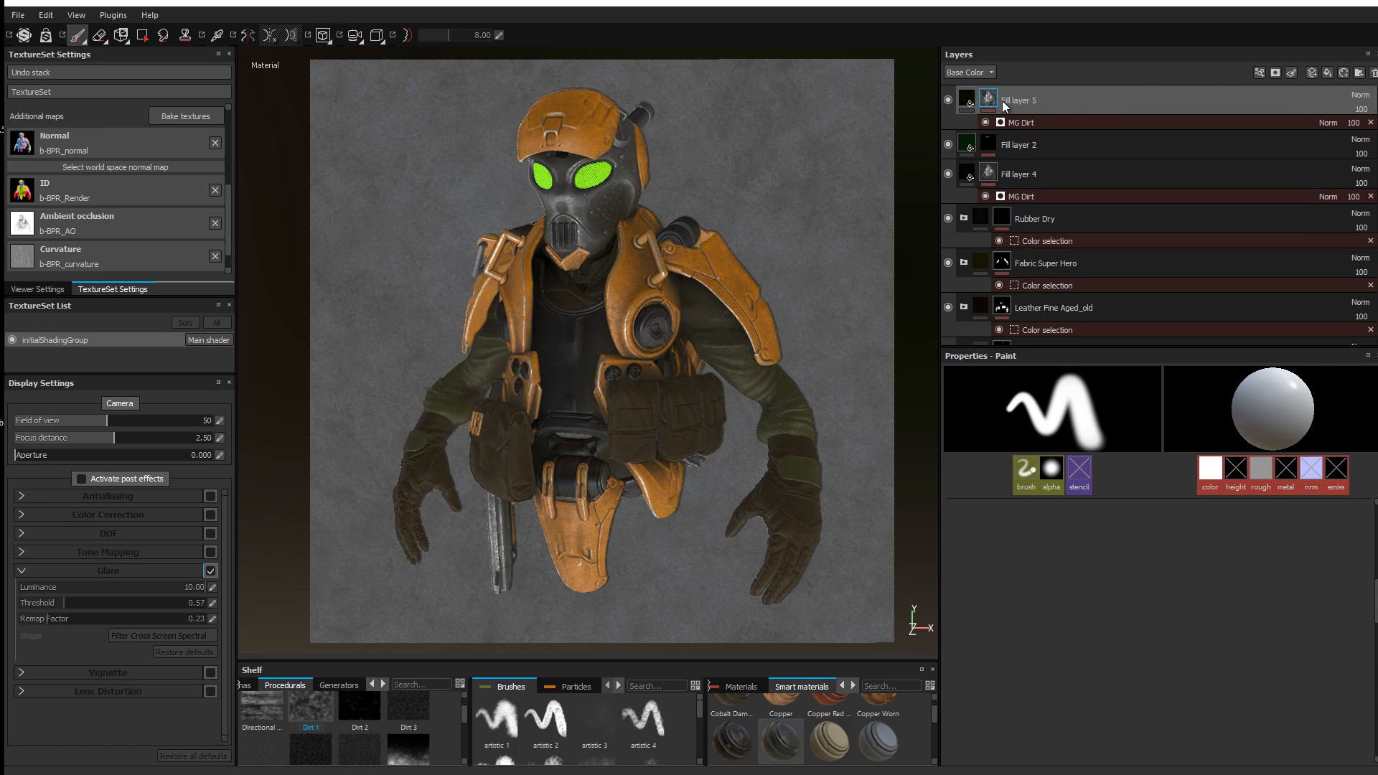
pyautogui.click(948, 102)
pyautogui.click(947, 102)
pyautogui.click(946, 144)
pyautogui.click(946, 145)
# Step: Undo the recent edits to bring back Fill layer 7 without its mask and Fill layer 6
pyautogui.moveTo(996, 100)
pyautogui.hotkey('ctrl', 'z')
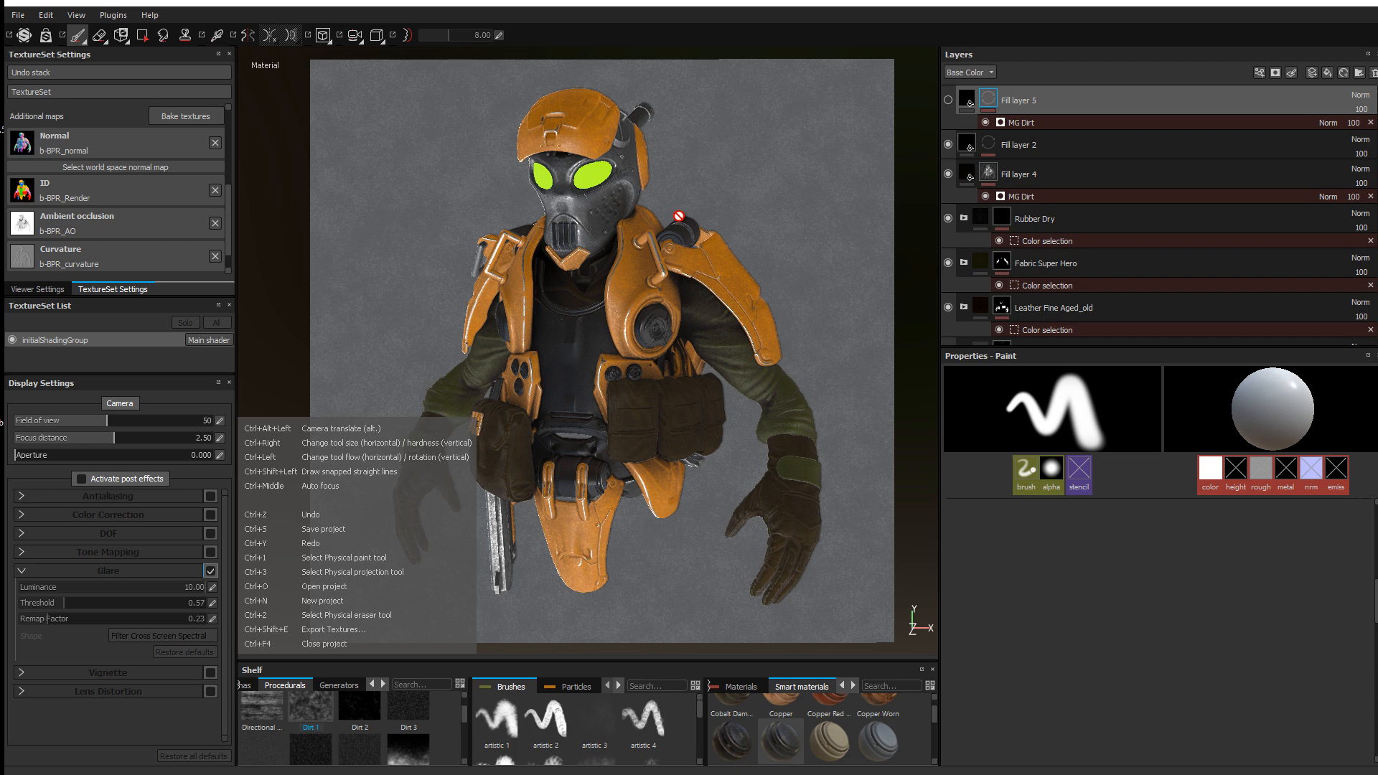
pyautogui.hotkey('ctrl', 'z')
pyautogui.hotkey('ctrl', 'z')
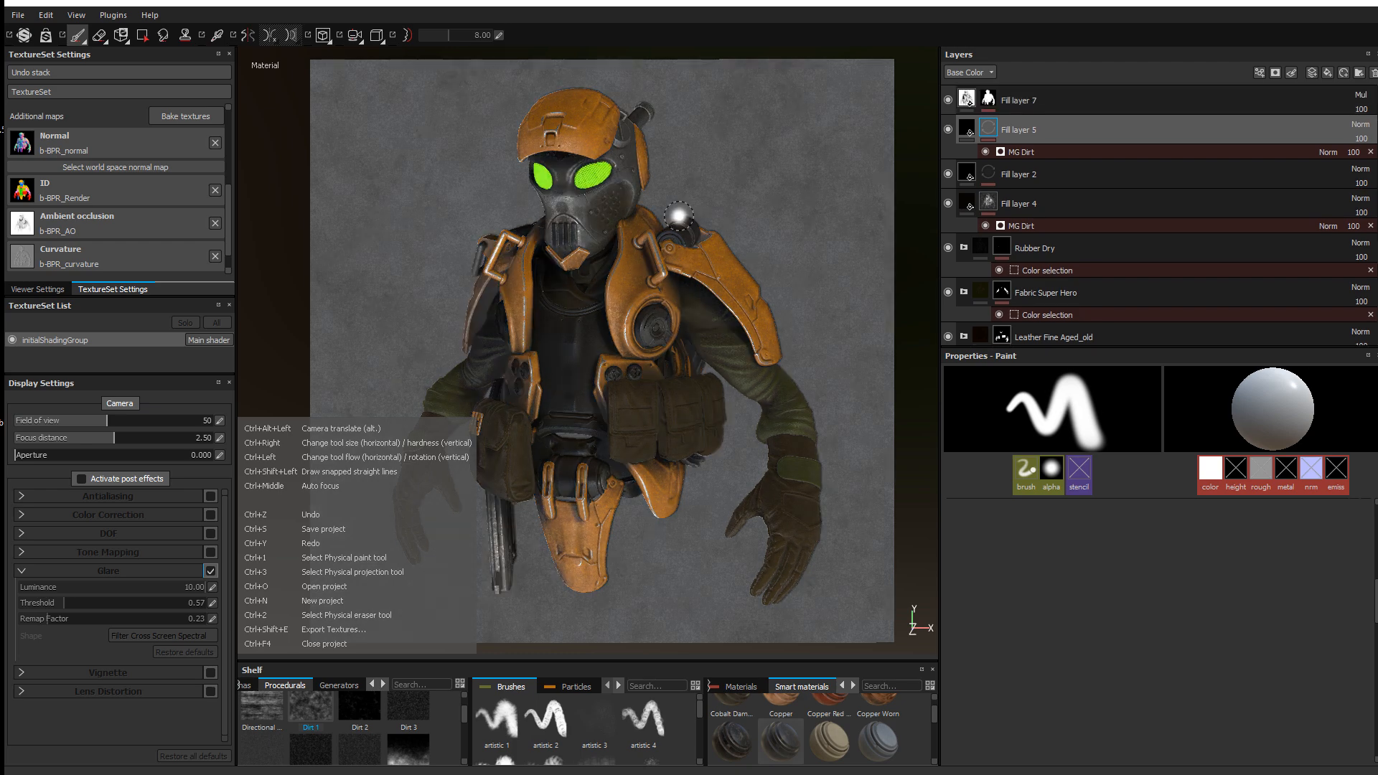
pyautogui.hotkey('ctrl', 'z')
pyautogui.hotkey('ctrl', 'z')
pyautogui.hotkey('ctrl', 'y')
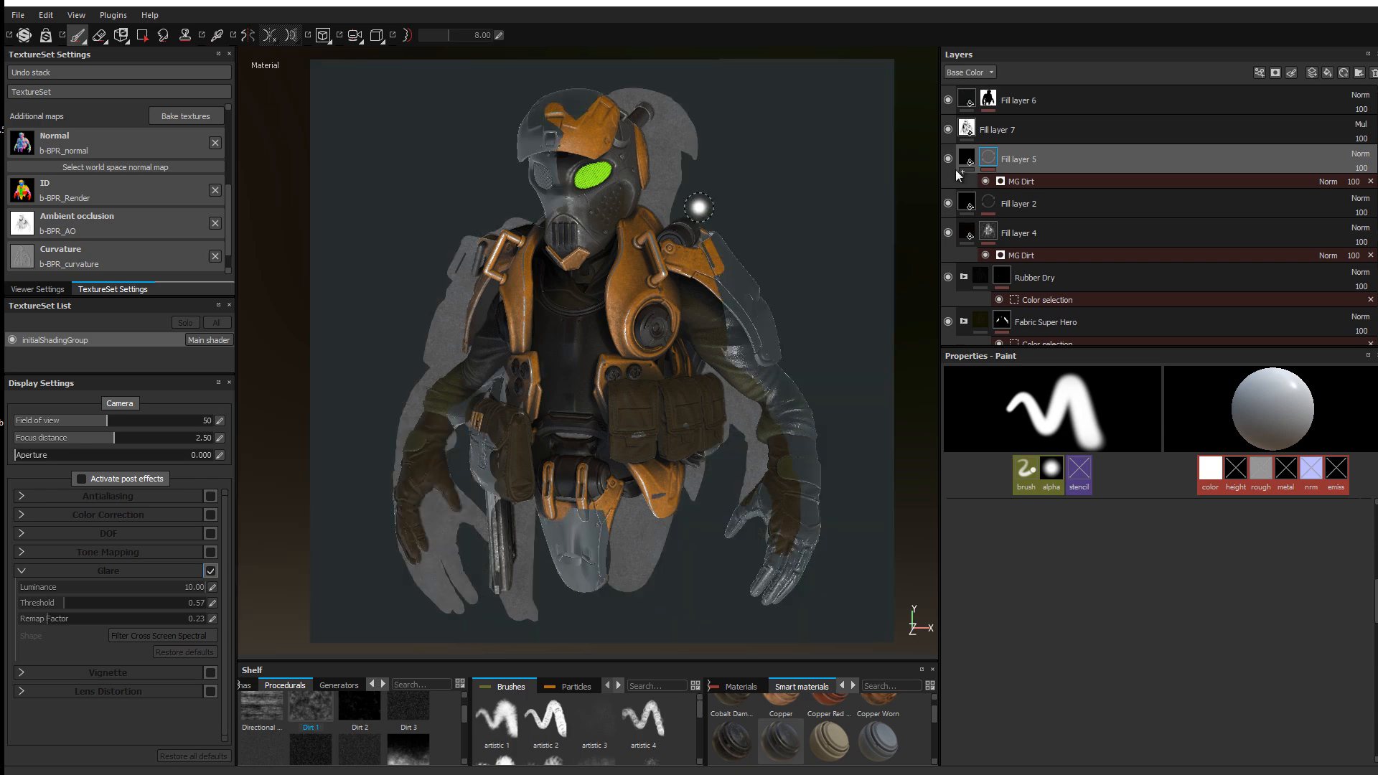
# Step: Delete and restore Fill layer 6's mask effects, then add a b-BPR bitmap mask to it
pyautogui.click(1018, 101)
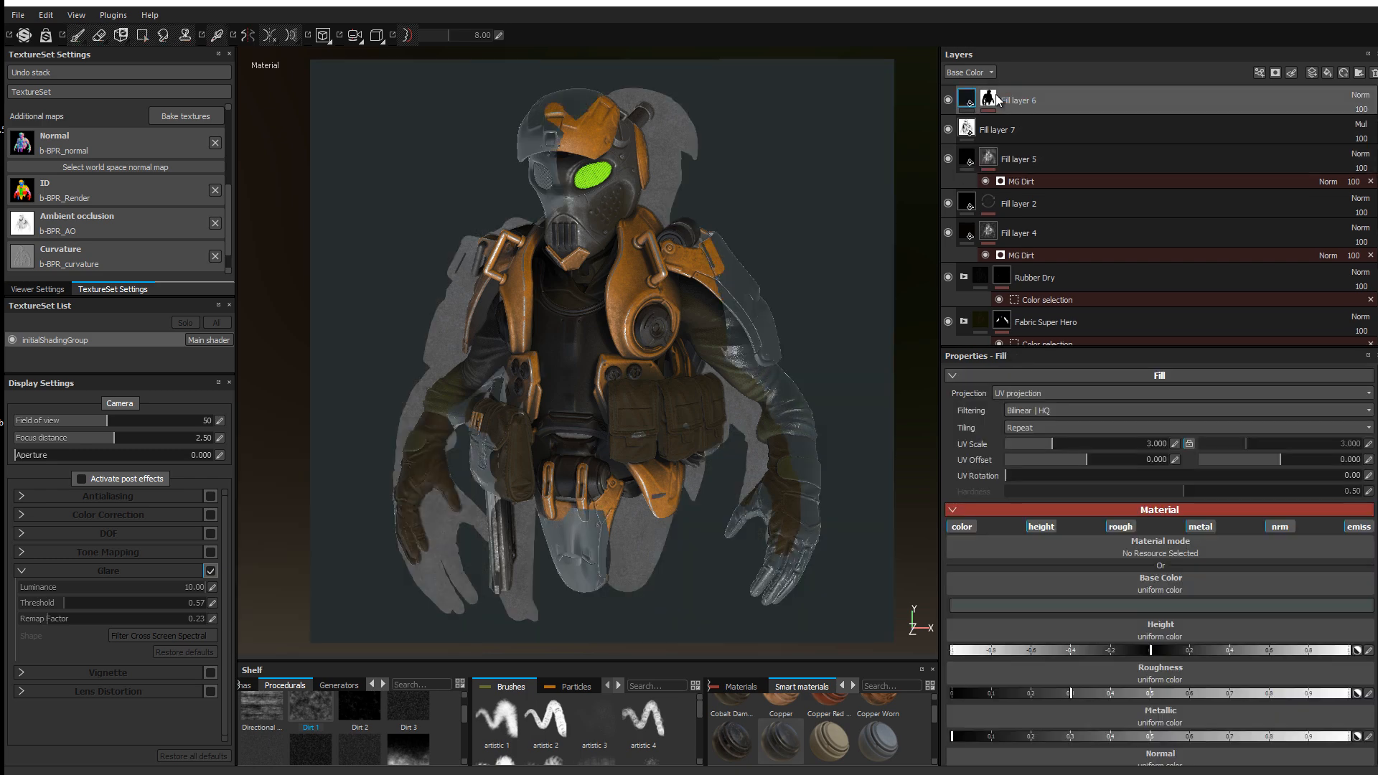
pyautogui.click(990, 99)
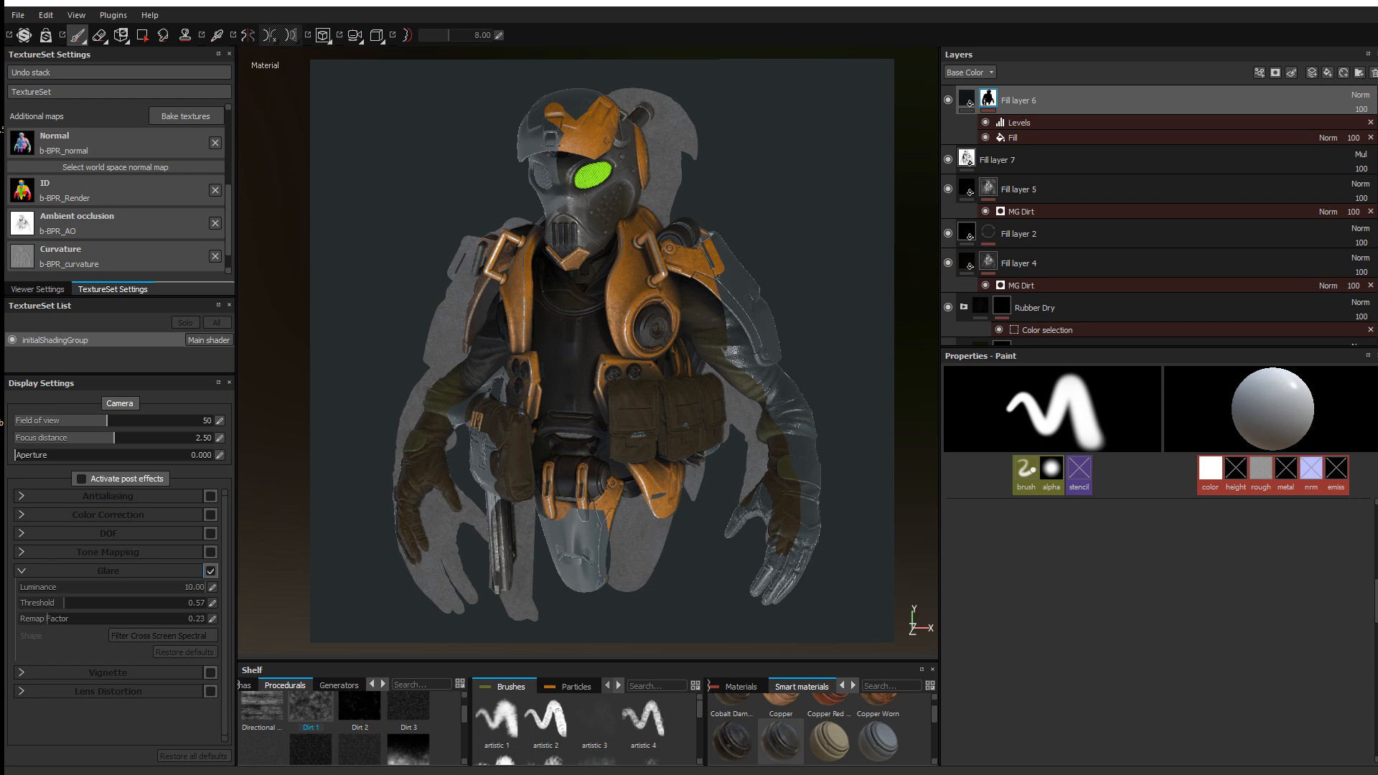
pyautogui.click(1373, 73)
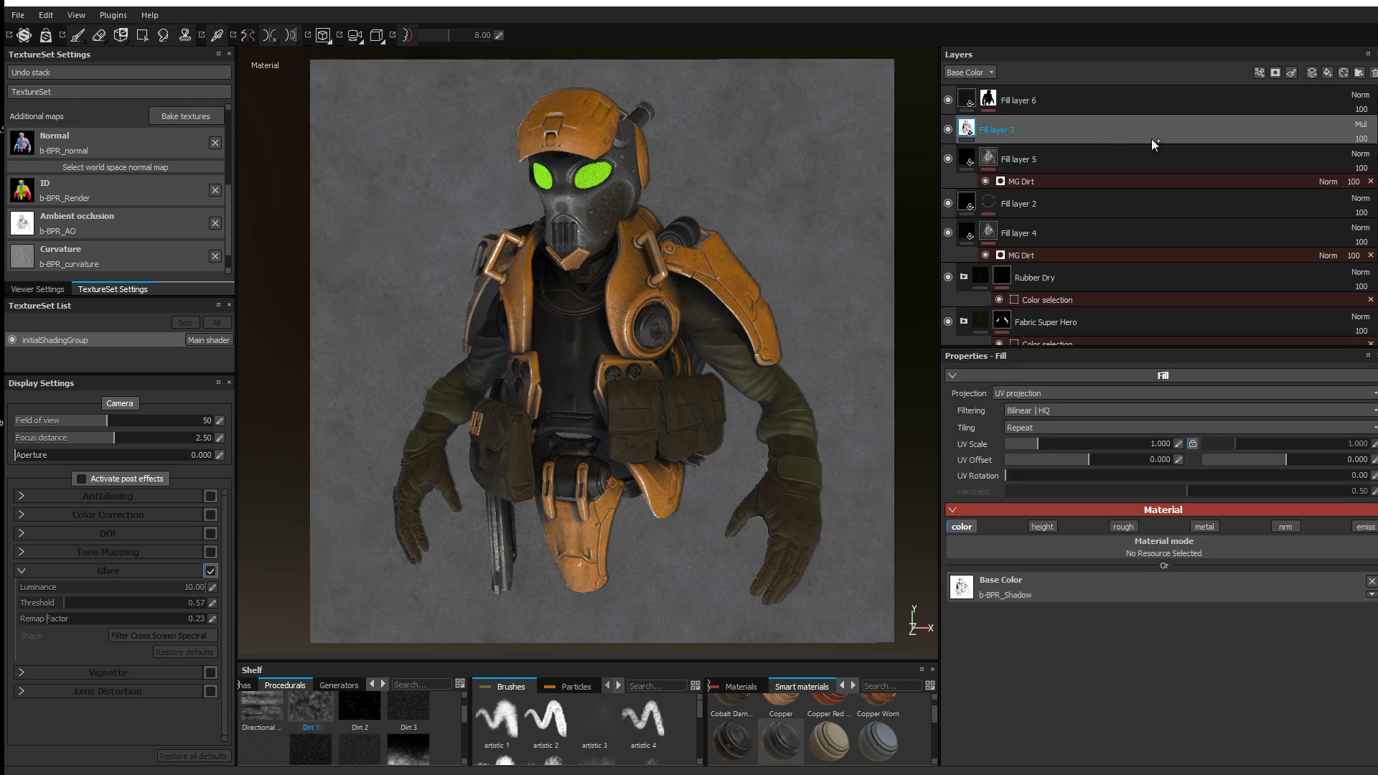
pyautogui.click(993, 100)
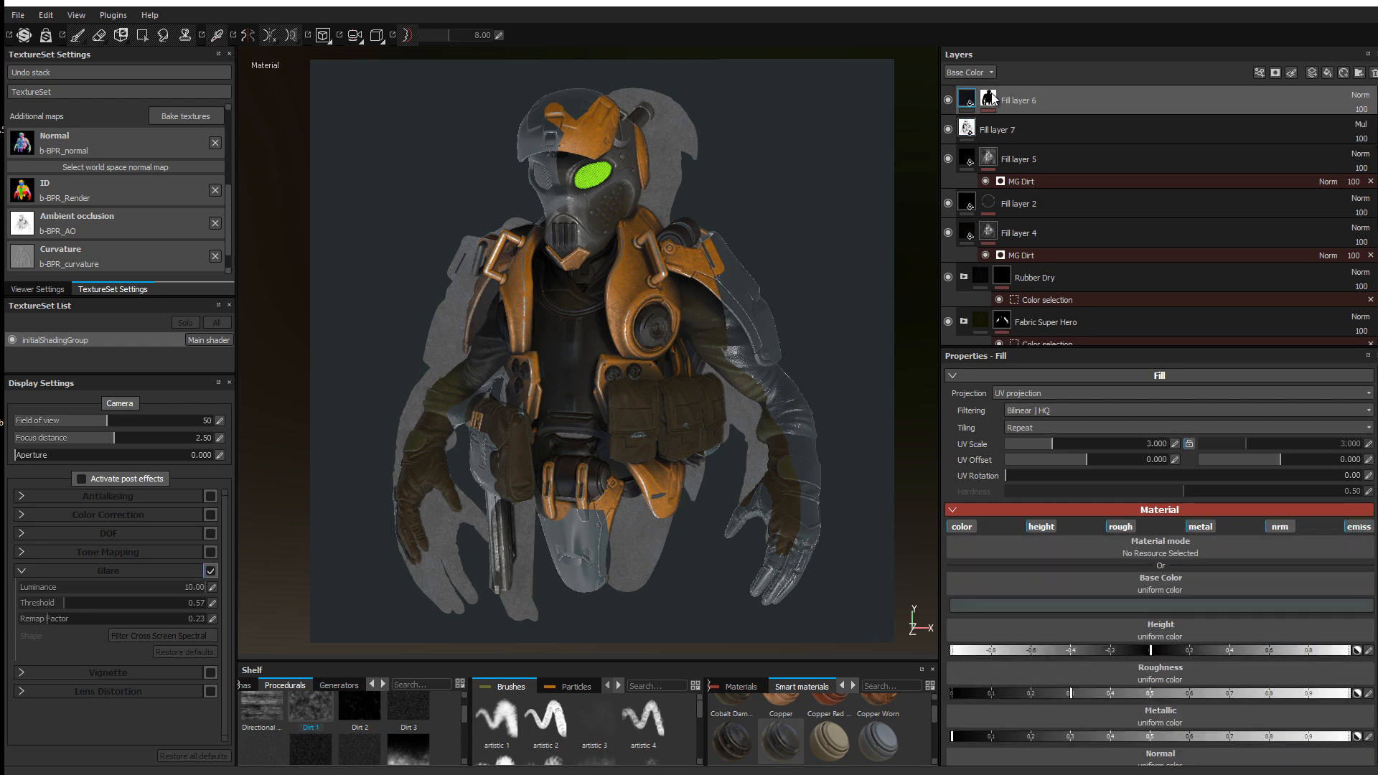
pyautogui.hotkey('ctrl', 'z')
pyautogui.click(1276, 73)
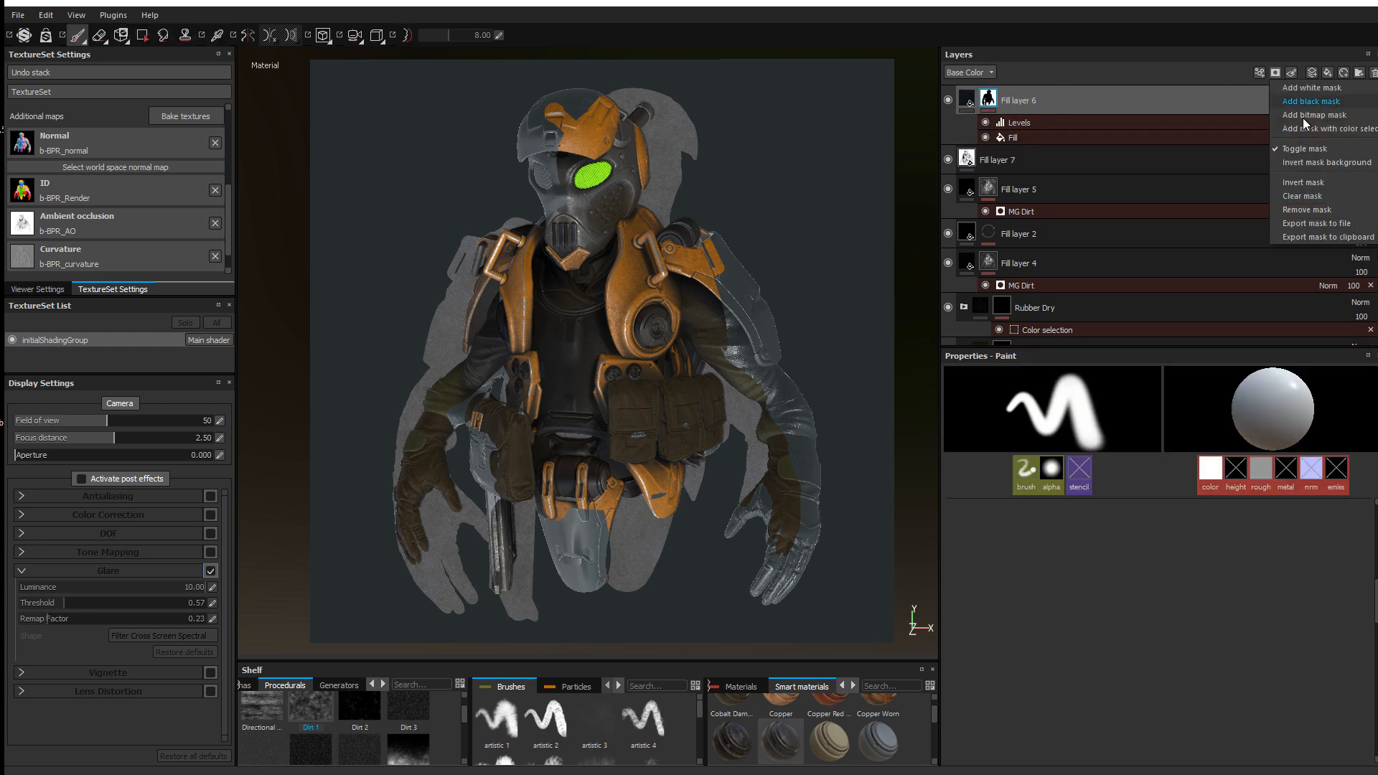
pyautogui.click(1306, 117)
pyautogui.scroll(-3, 1362, 204)
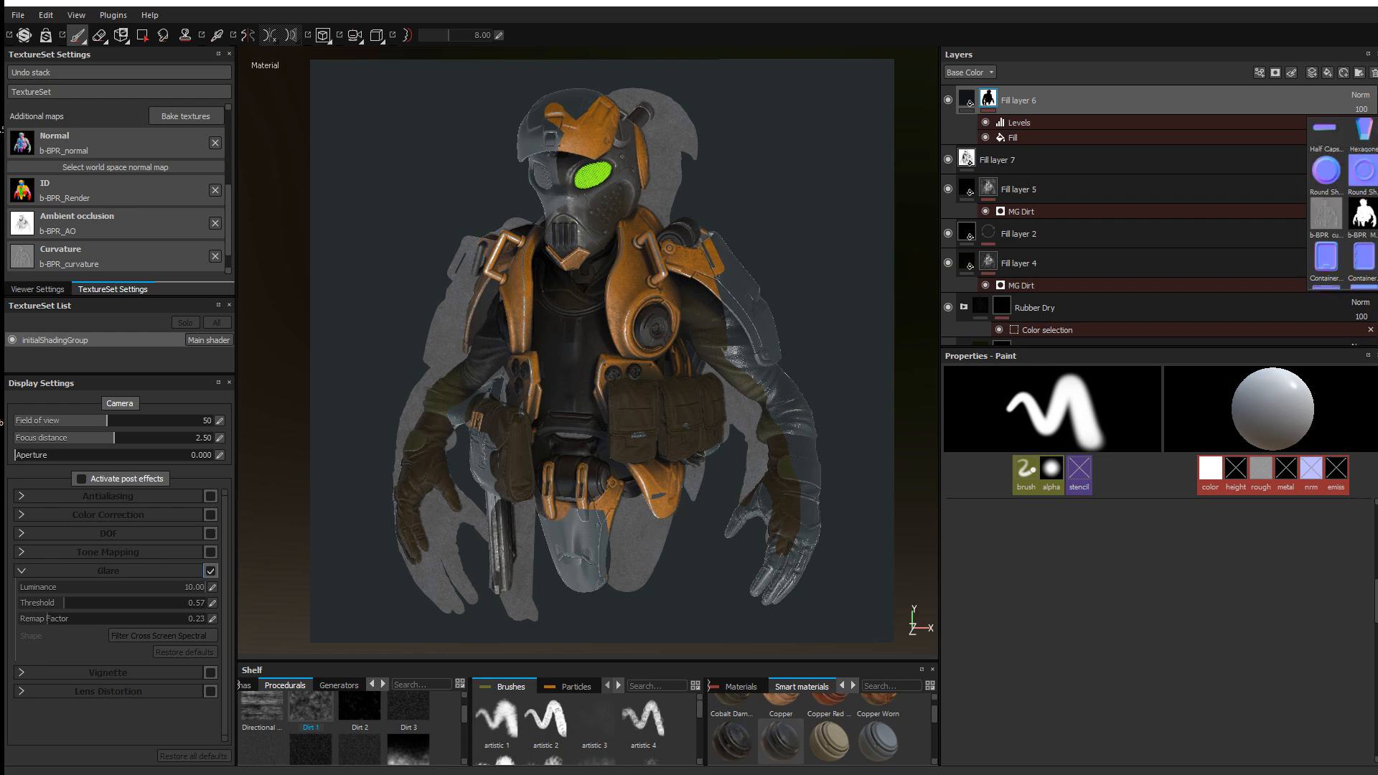
pyautogui.click(1365, 209)
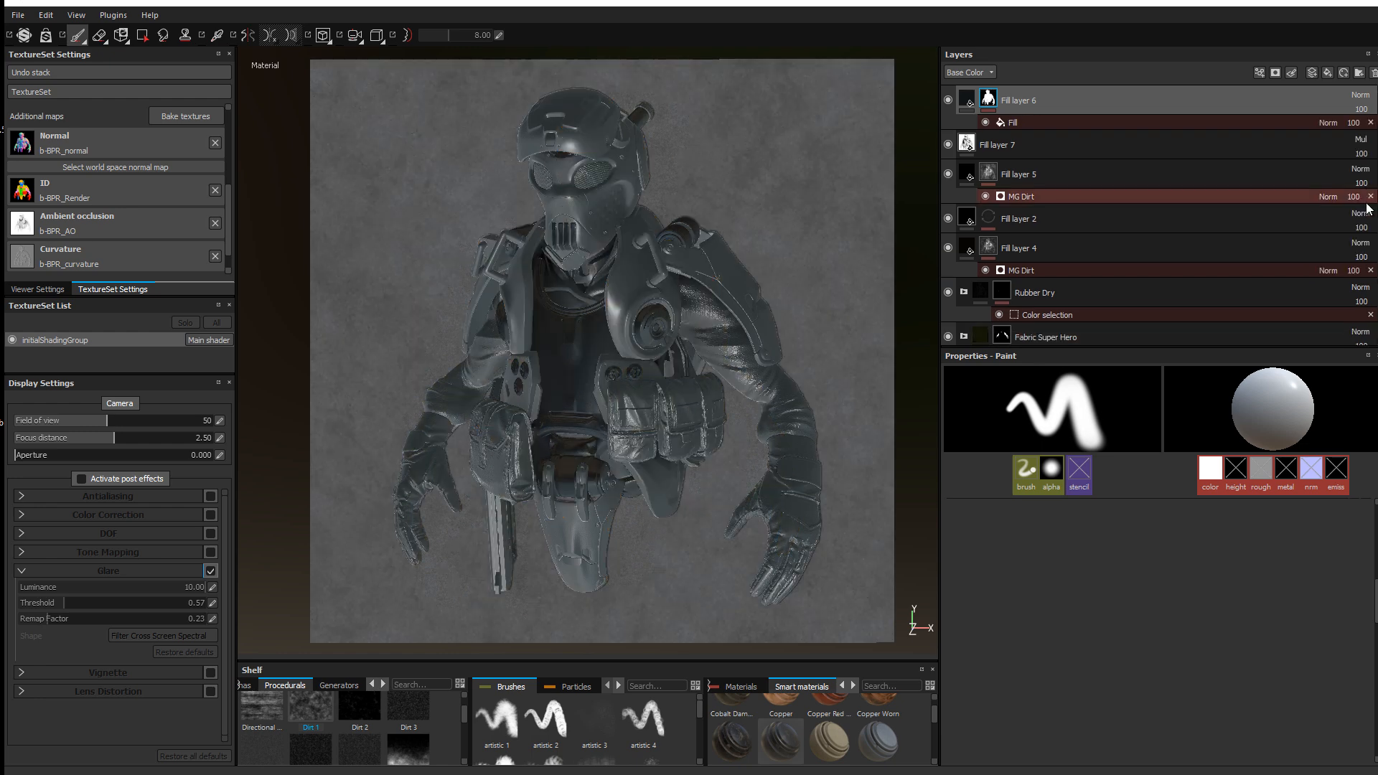
# Step: Add an inverted Levels effect above Fill layer 6's Fill effect
pyautogui.click(1107, 126)
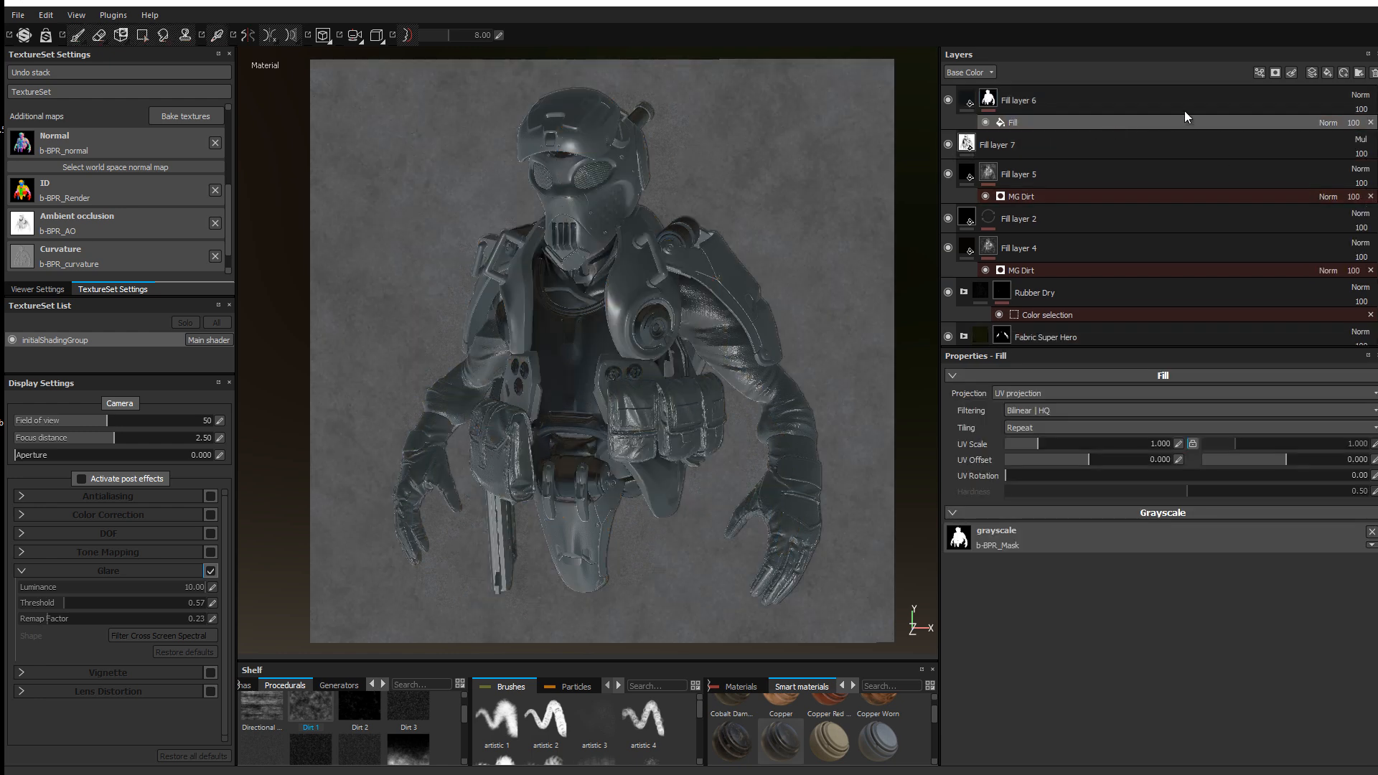
pyautogui.click(1264, 72)
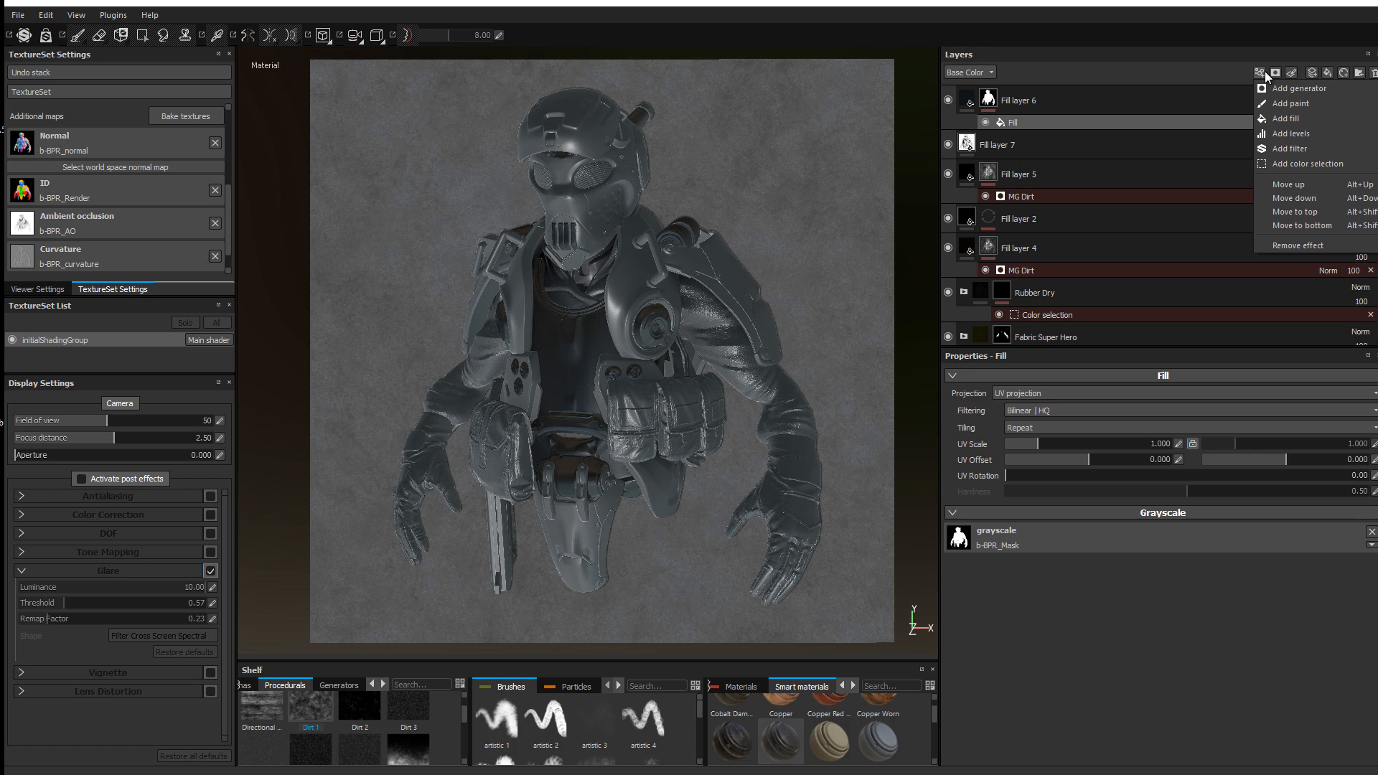
pyautogui.click(1286, 132)
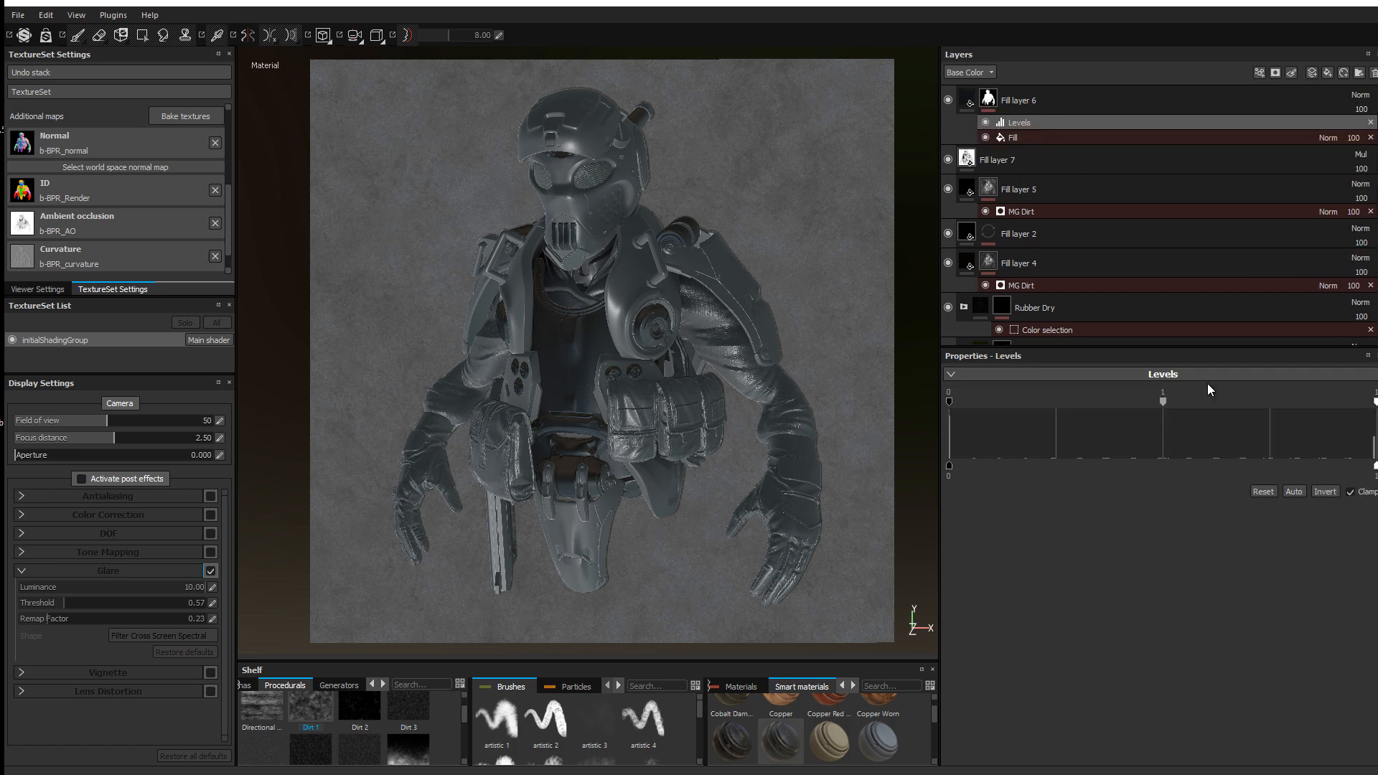
pyautogui.click(1316, 490)
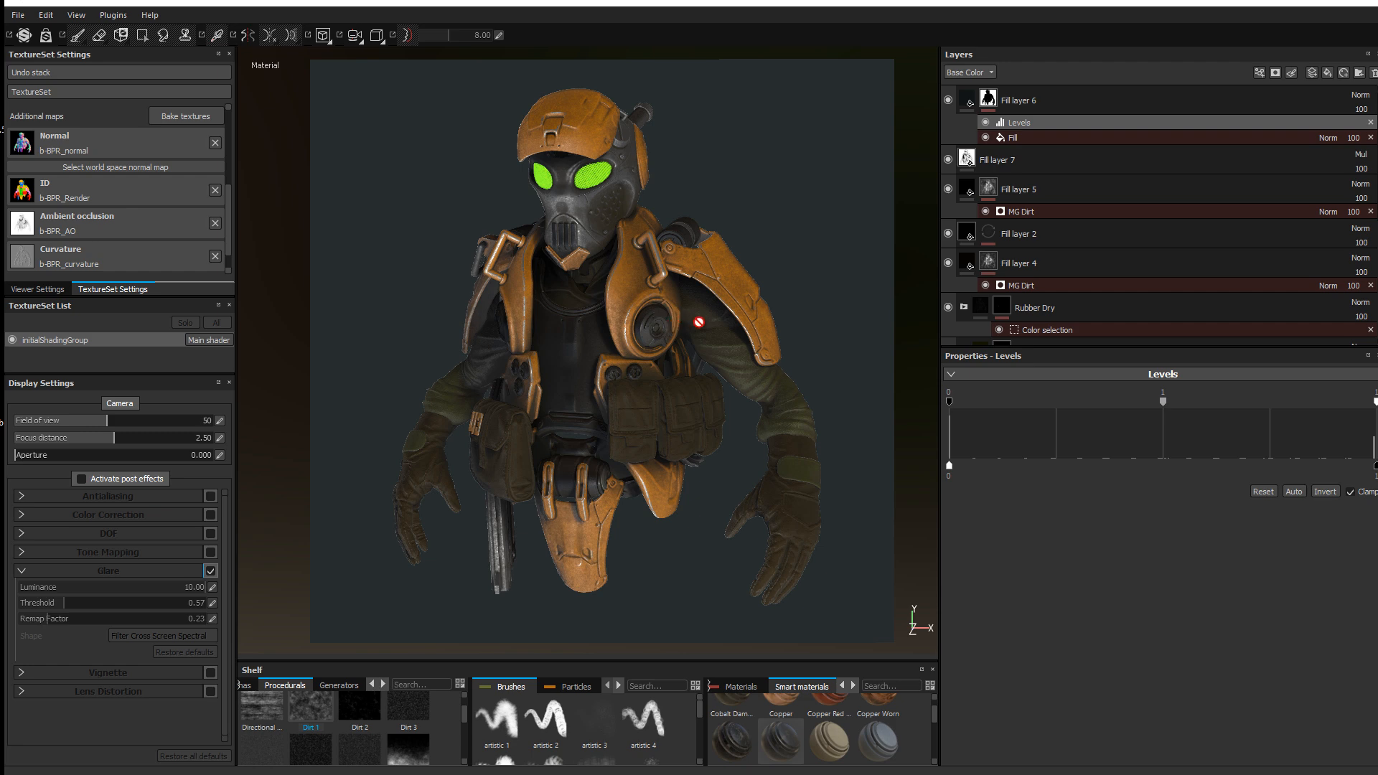
# Step: Enable post effects and lower the Glare threshold to 0.39, zooming in on the character
pyautogui.moveTo(654, 290)
pyautogui.keyDown('shift'); pyautogui.mouseDown(button='right')
pyautogui.moveTo(665, 279)
pyautogui.moveTo(650, 282)
pyautogui.mouseUp(button='right'); pyautogui.keyUp('shift')
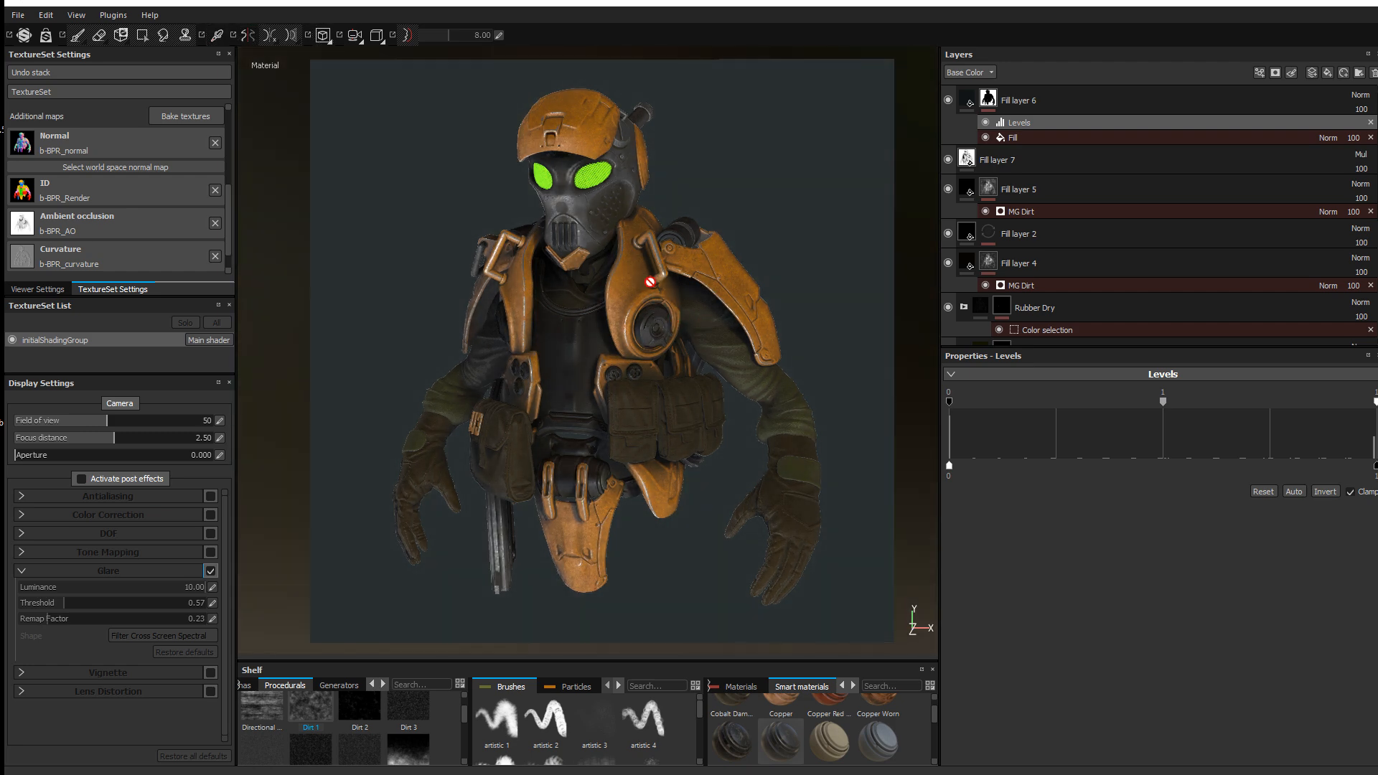
pyautogui.keyDown('alt'); pyautogui.moveTo(653, 246); pyautogui.dragTo(649, 250, button='right'); pyautogui.keyUp('alt')
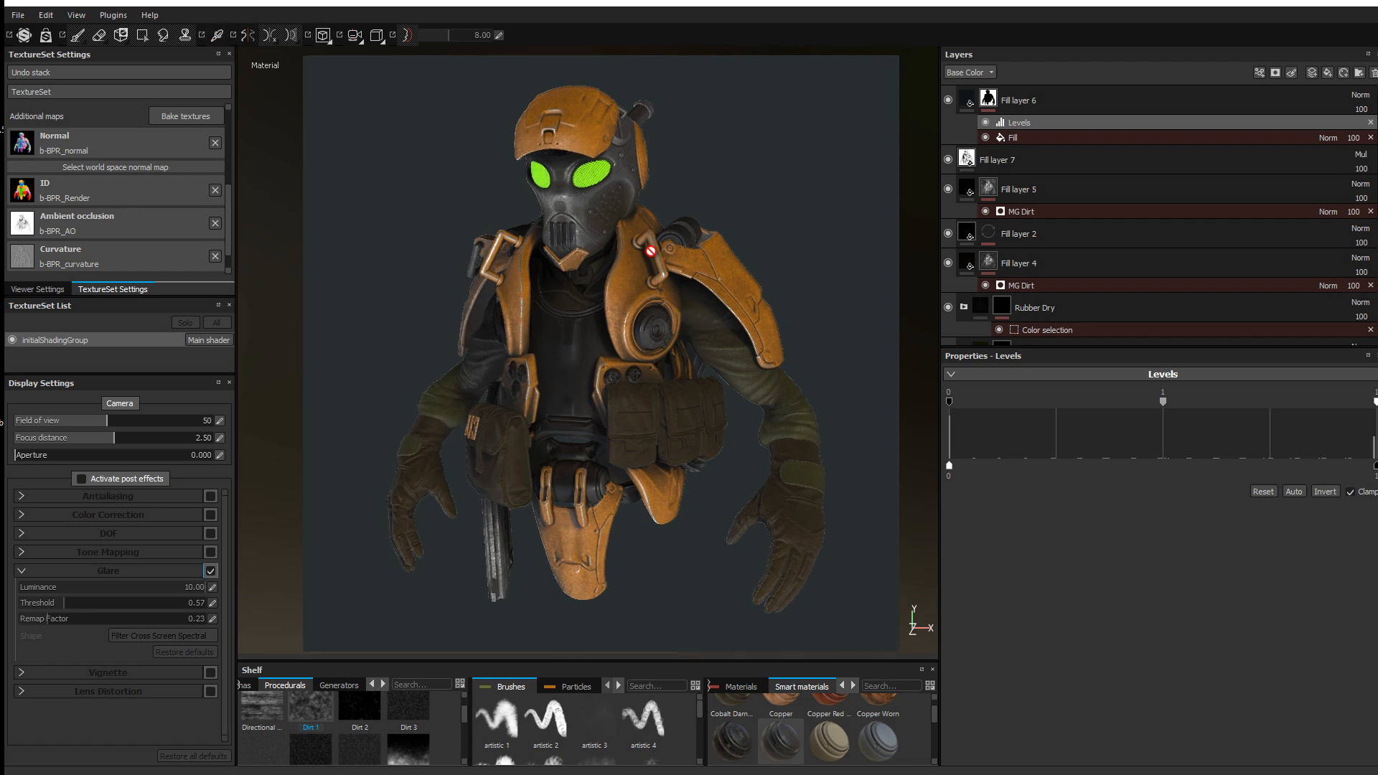
pyautogui.click(100, 478)
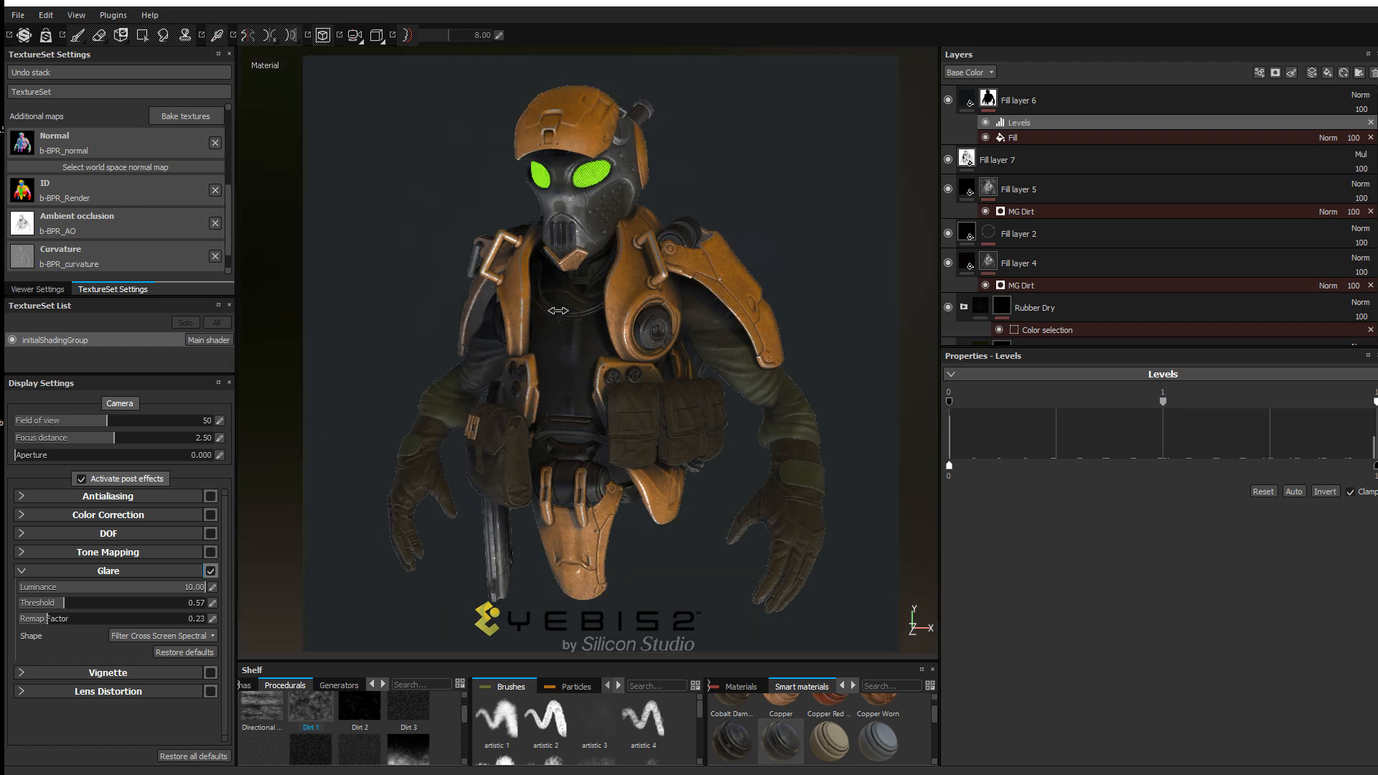
pyautogui.moveTo(66, 608); pyautogui.dragTo(56, 608)
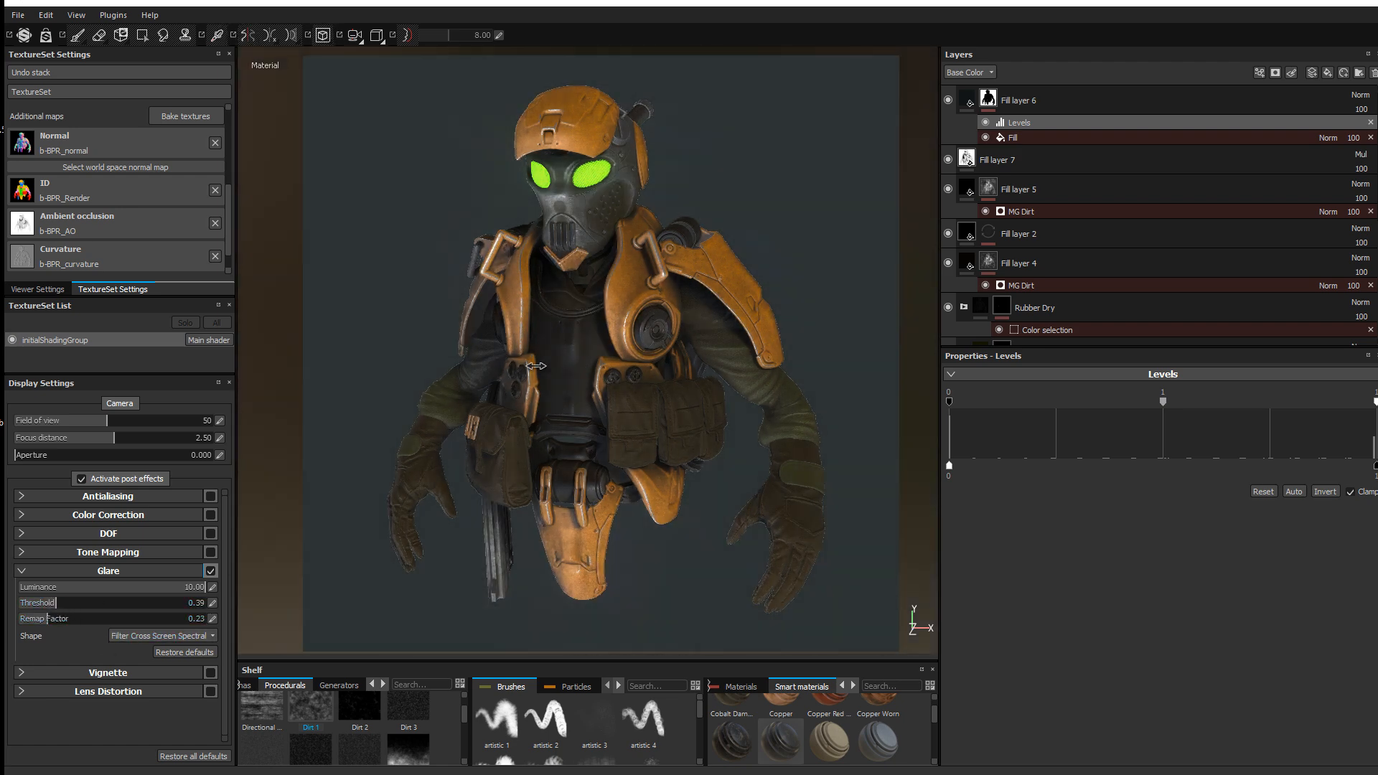
pyautogui.keyDown('alt'); pyautogui.moveTo(668, 337); pyautogui.dragTo(721, 391, button='right'); pyautogui.keyUp('alt')
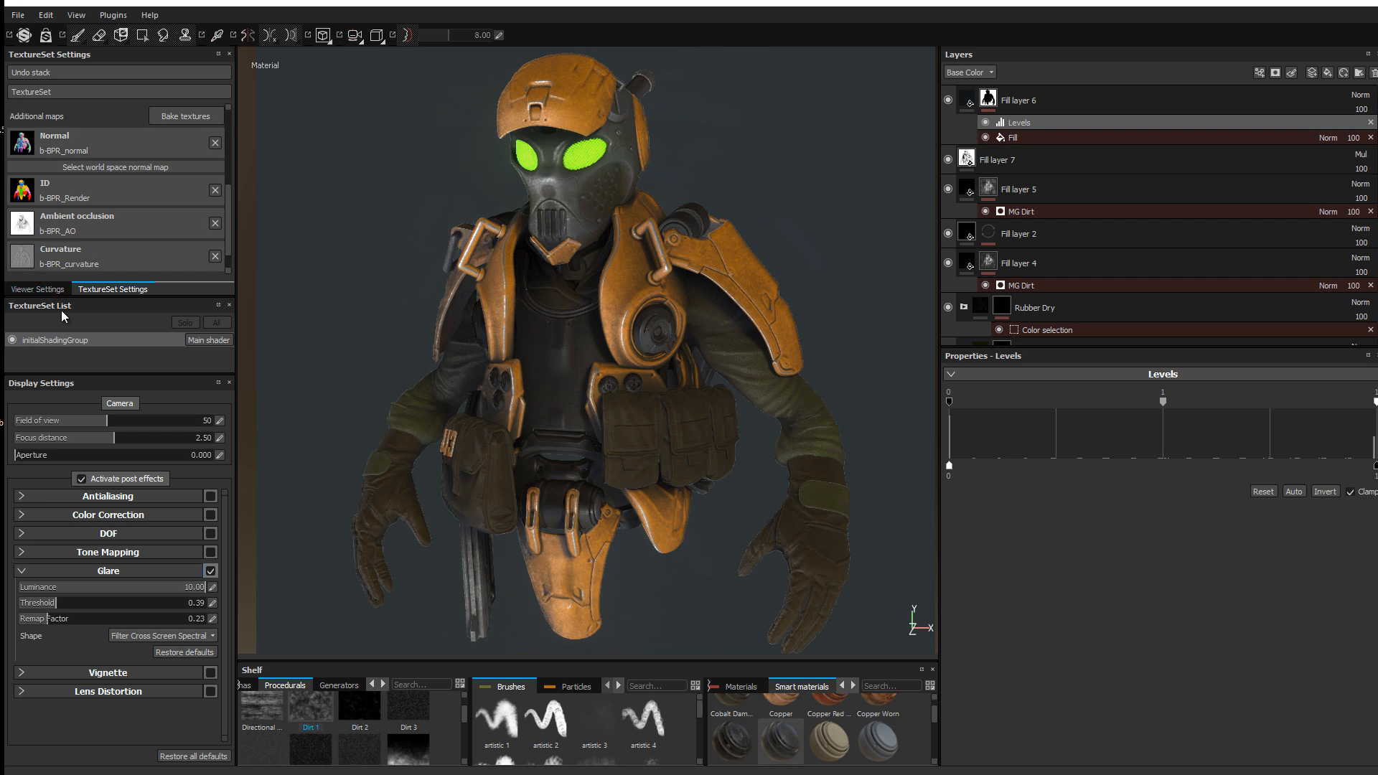
# Step: Try the cave_entry_in_the_forest environment map, rotating the lighting to brighten the model
pyautogui.click(43, 288)
pyautogui.scroll(-1, 122, 158)
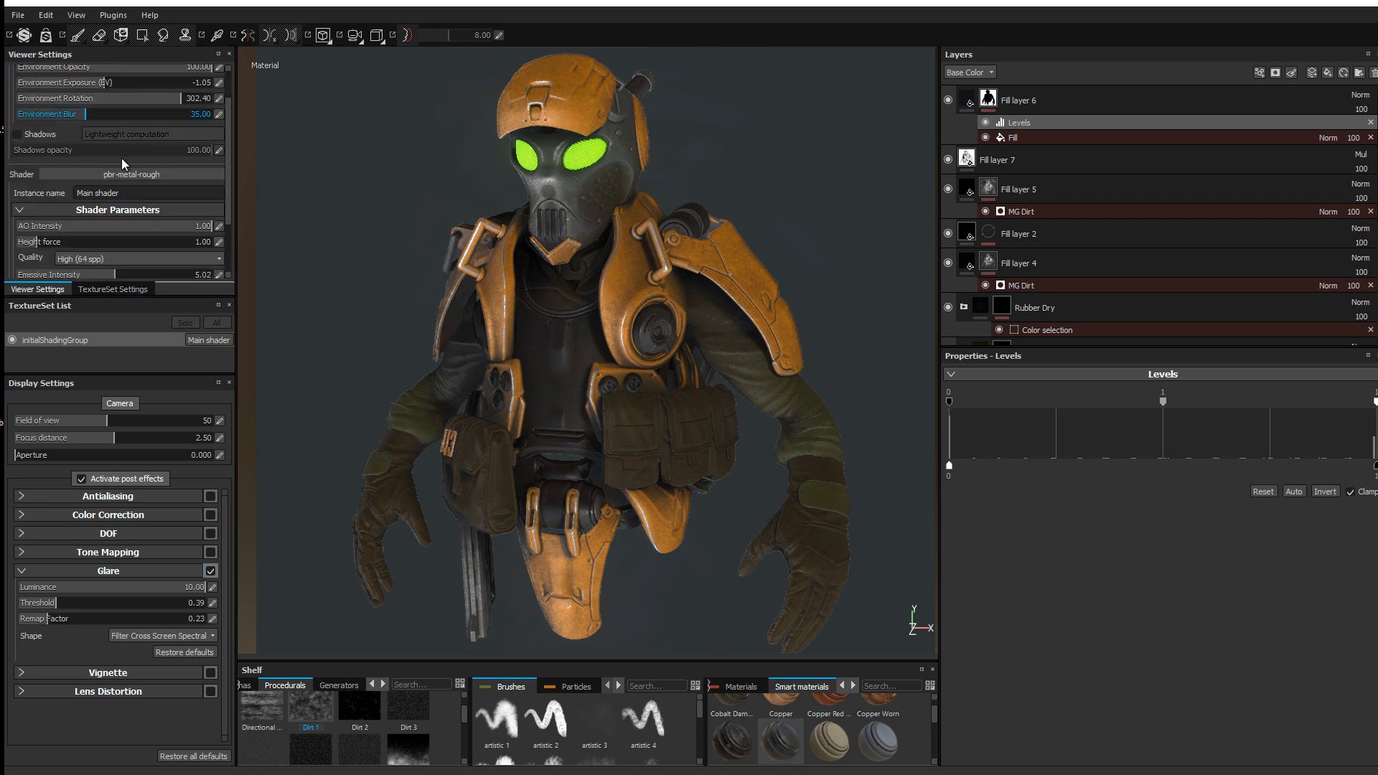
pyautogui.scroll(1, 122, 158)
pyautogui.click(148, 94)
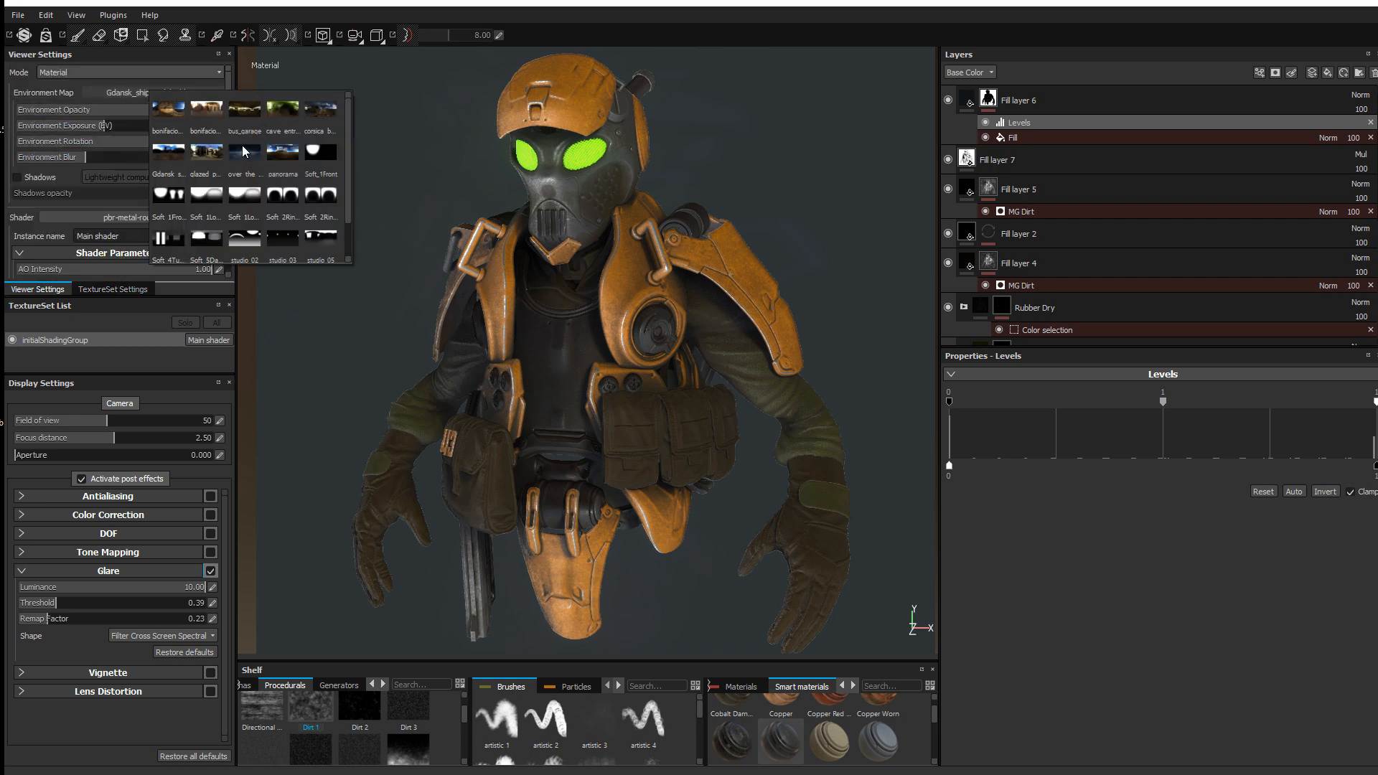
pyautogui.click(625, 258)
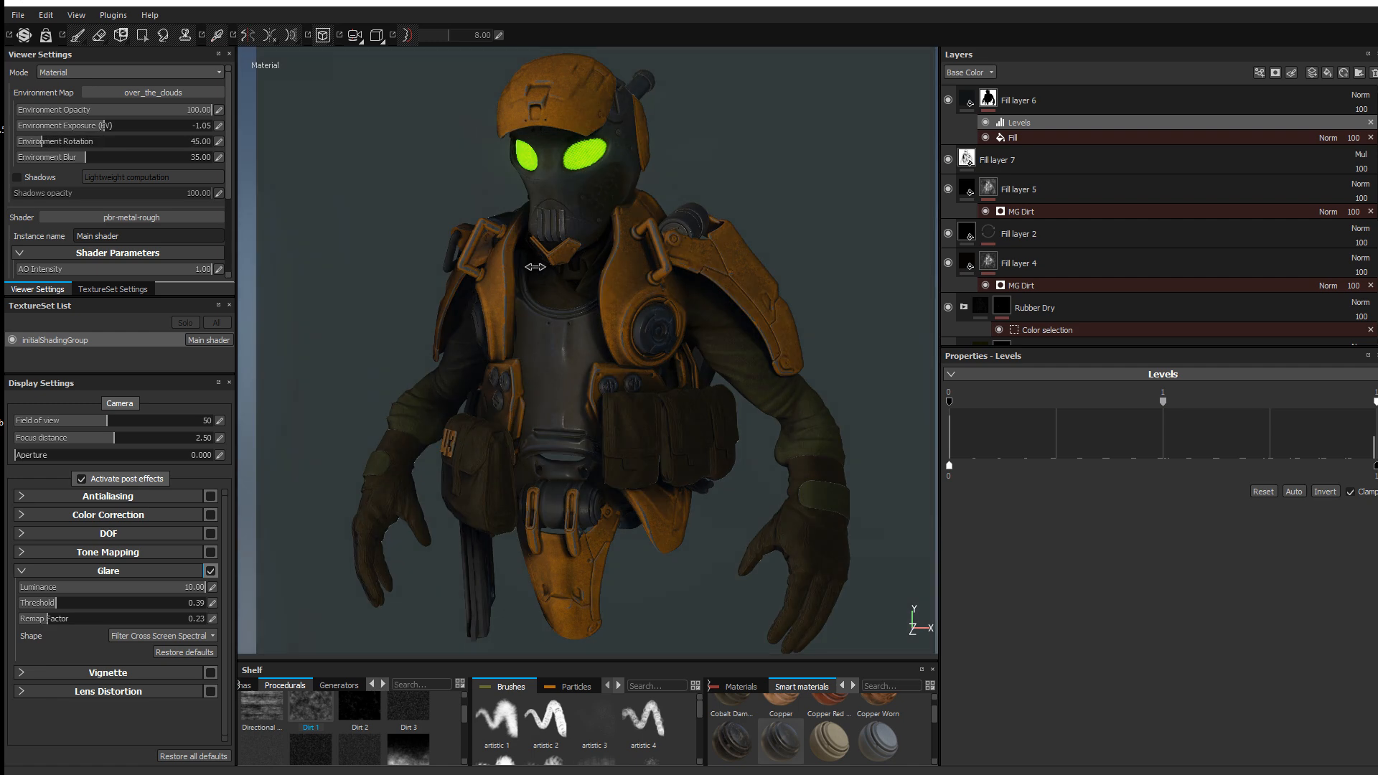
pyautogui.keyDown('shift'); pyautogui.moveTo(535, 267); pyautogui.dragTo(562, 273, button='right'); pyautogui.keyUp('shift')
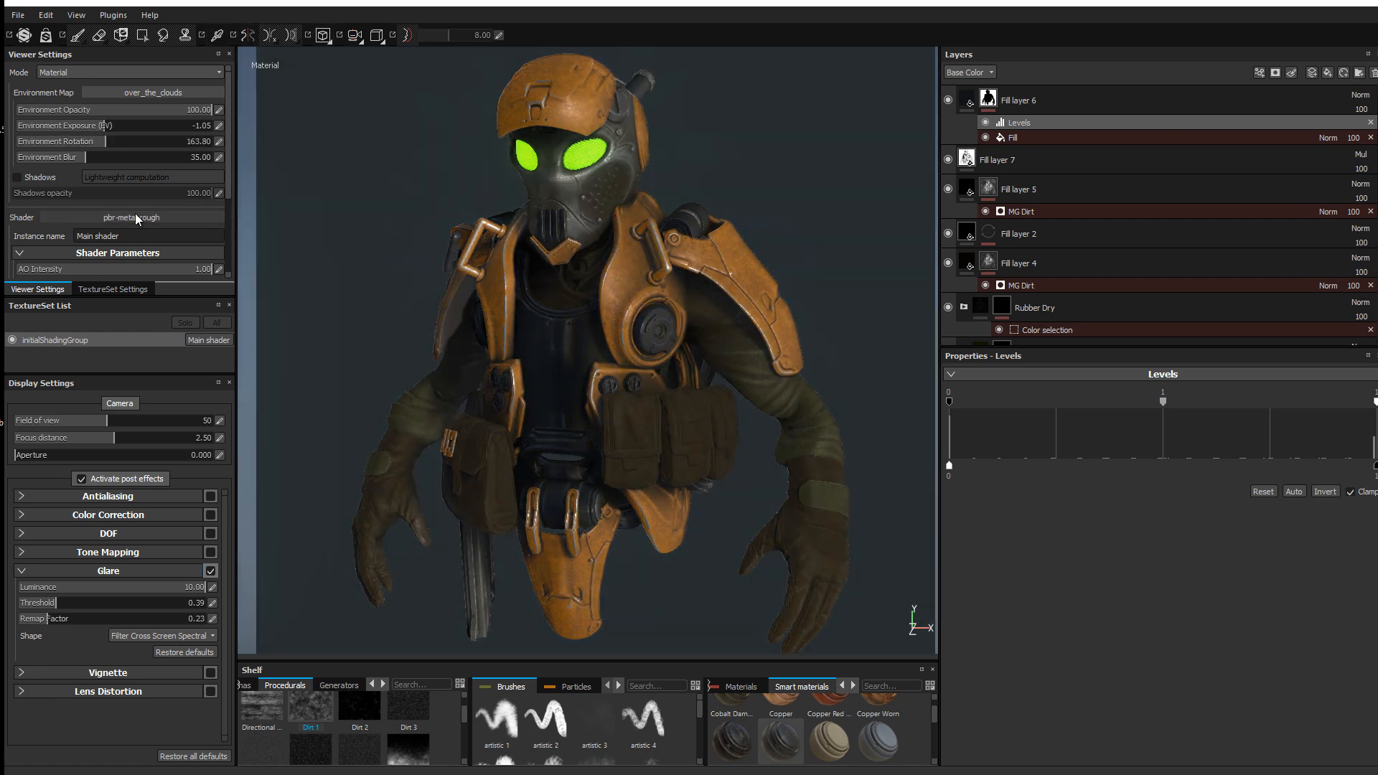
pyautogui.click(153, 93)
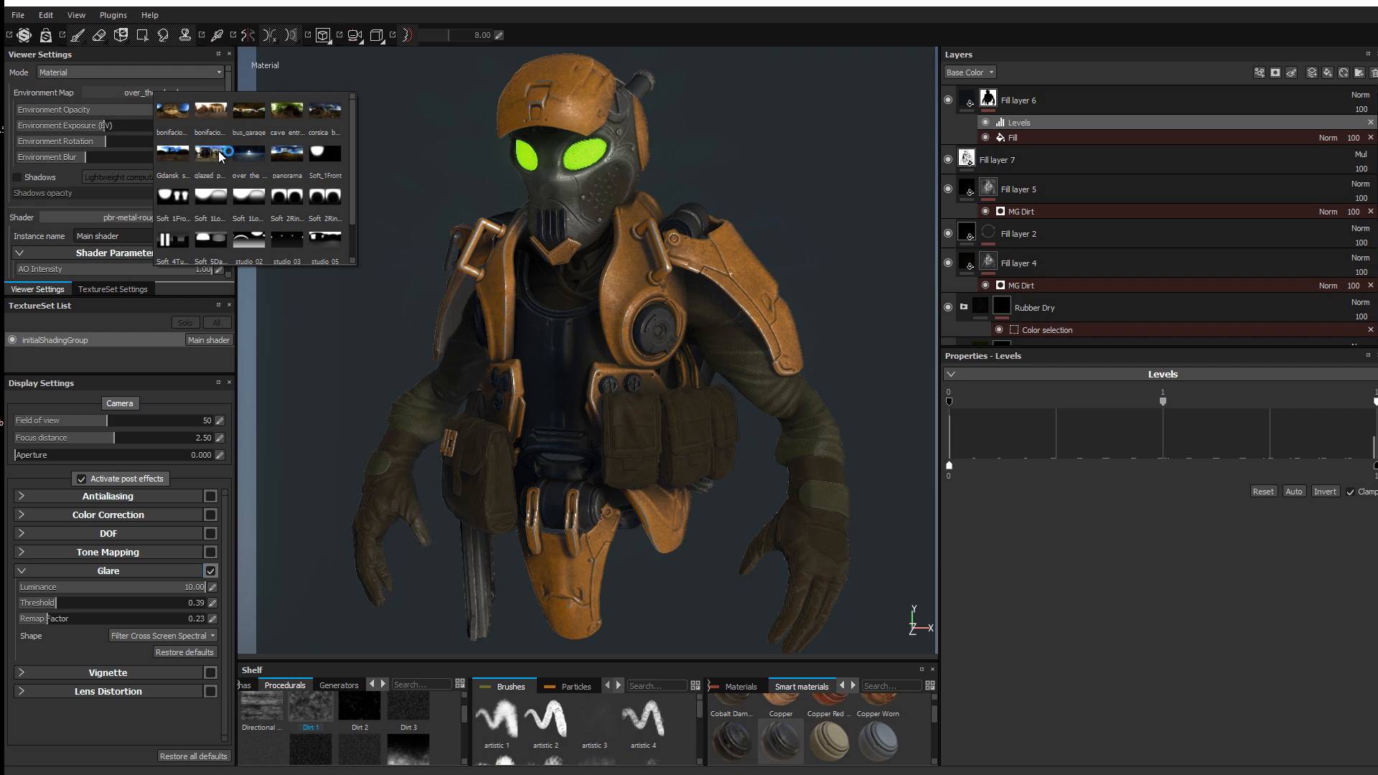
pyautogui.click(294, 111)
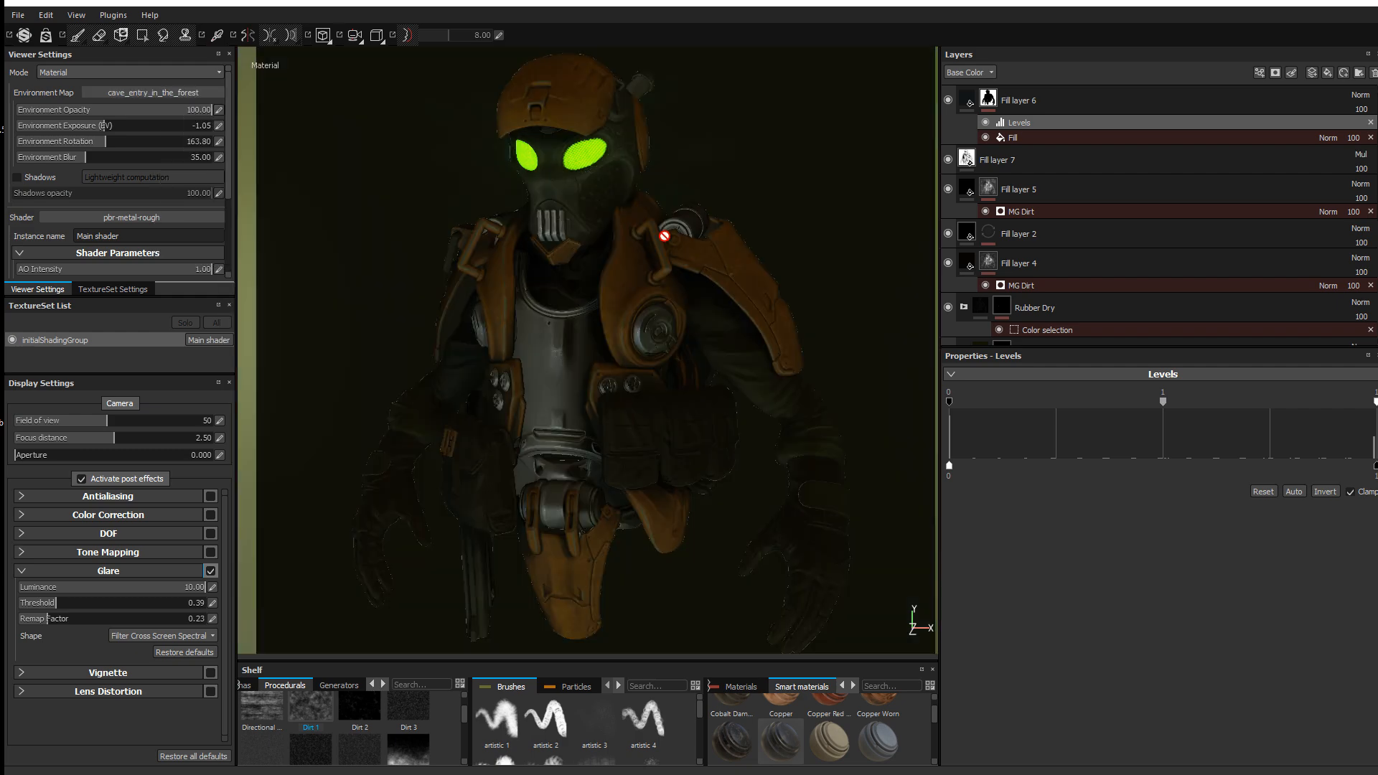
pyautogui.keyDown('shift'); pyautogui.moveTo(663, 267); pyautogui.dragTo(587, 236, button='right'); pyautogui.keyUp('shift')
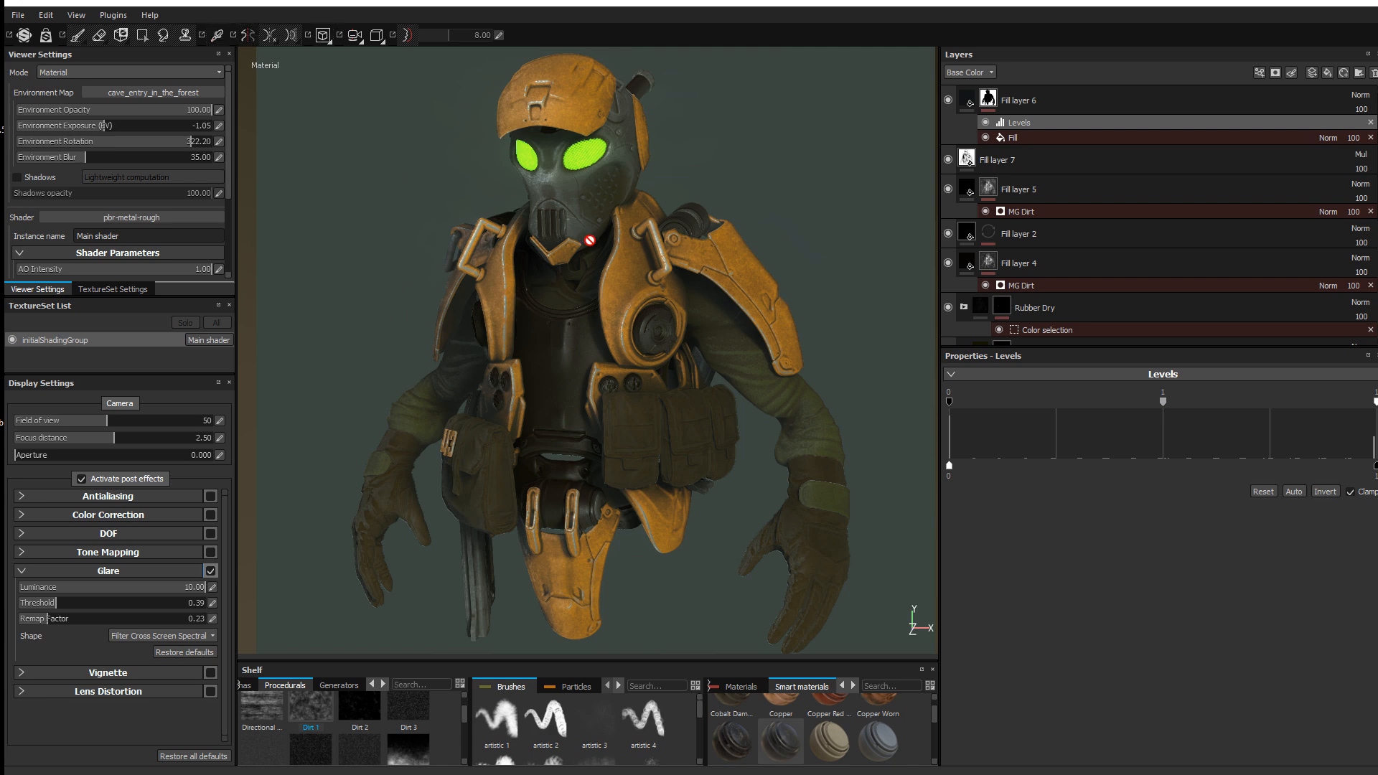
# Step: Switch the environment map to bonifacio_street and rotate it to 68.40
pyautogui.click(173, 93)
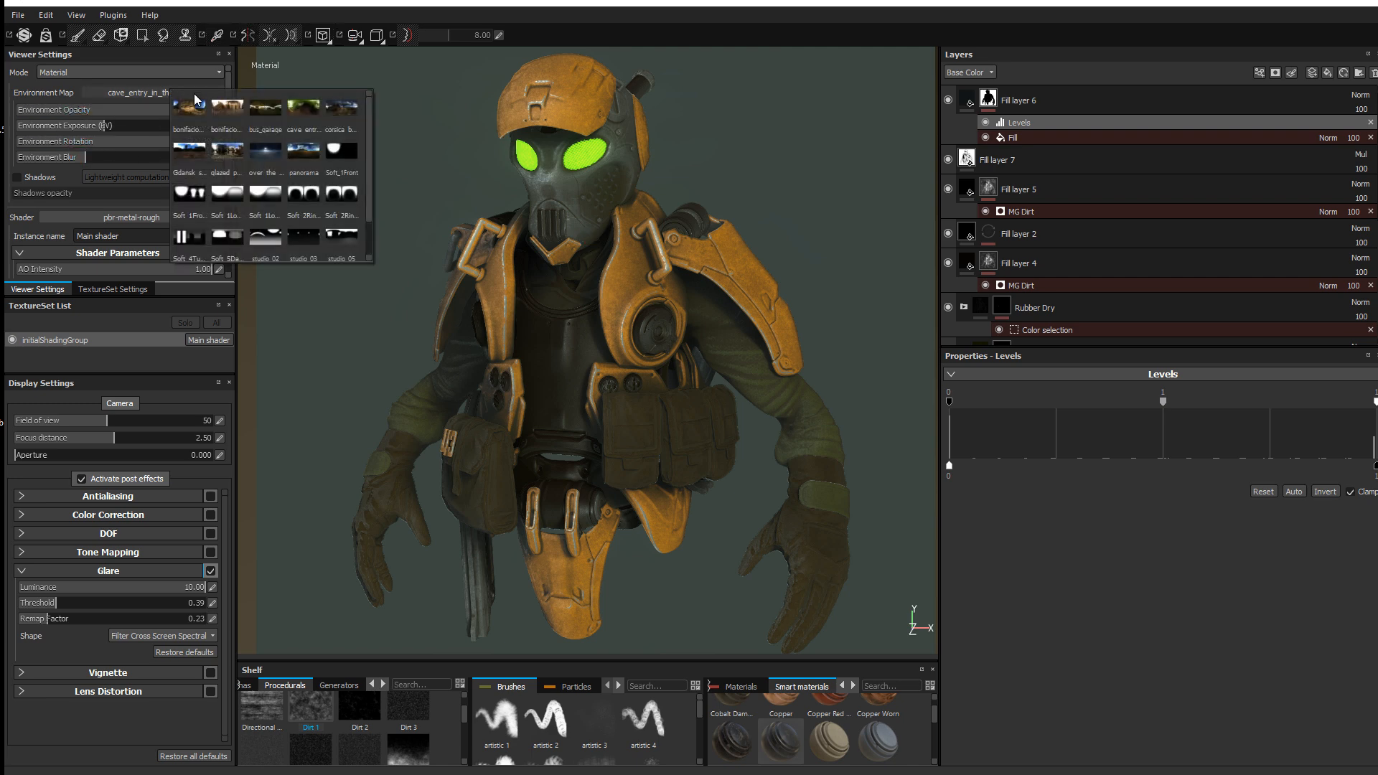
pyautogui.click(225, 110)
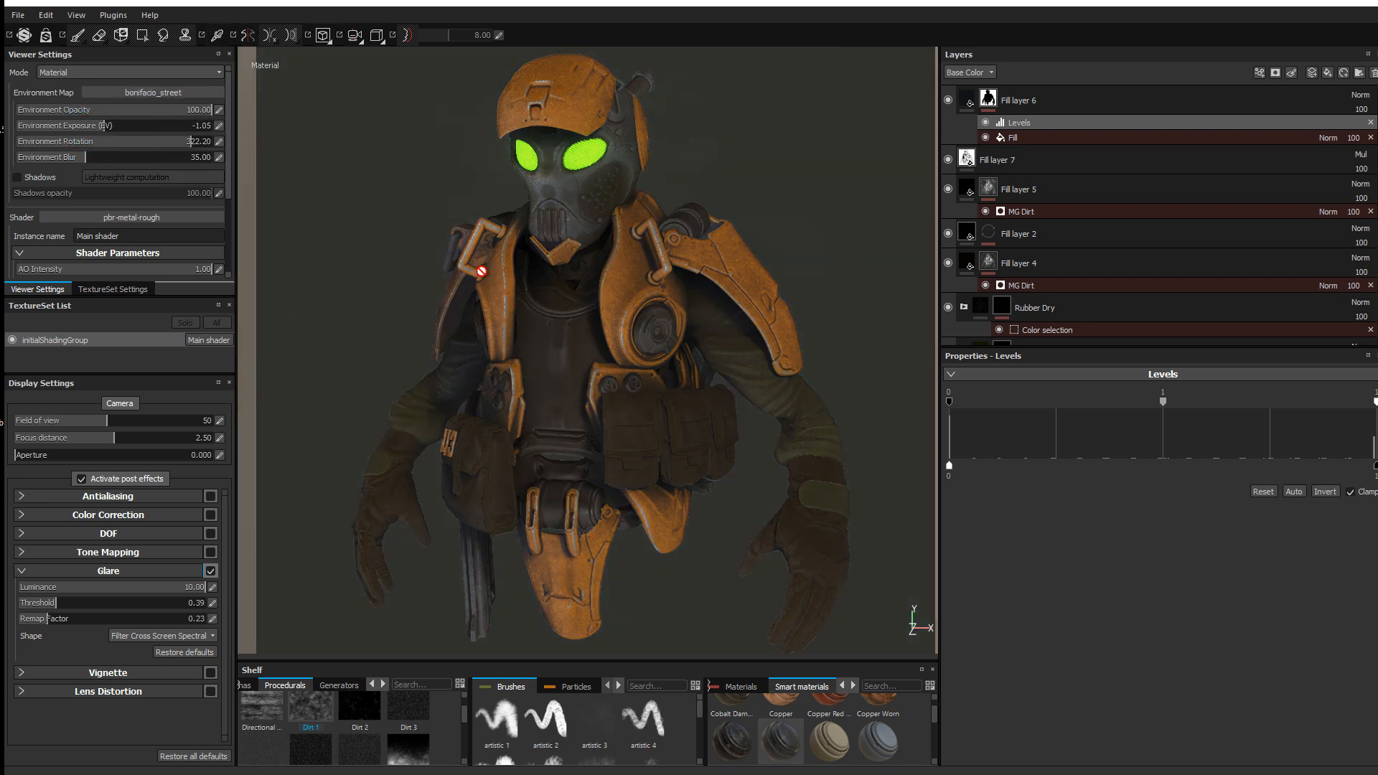
pyautogui.moveTo(510, 281)
pyautogui.keyDown('shift'); pyautogui.mouseDown(button='right')
pyautogui.moveTo(697, 294)
pyautogui.moveTo(649, 307)
pyautogui.mouseUp(button='right'); pyautogui.keyUp('shift')
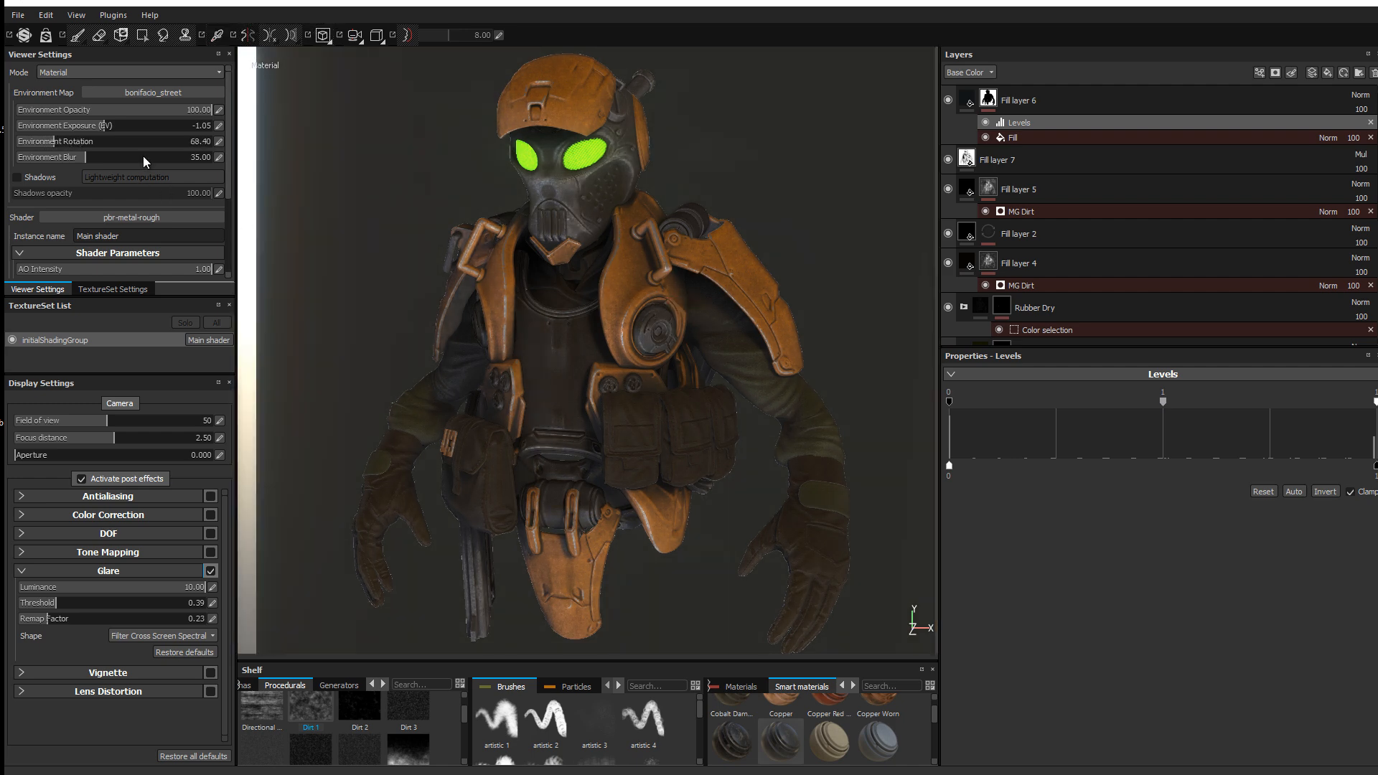
# Step: Switch the environment map to corsica_beach and rotate its lighting to 3.60 for a moodier look
pyautogui.click(173, 100)
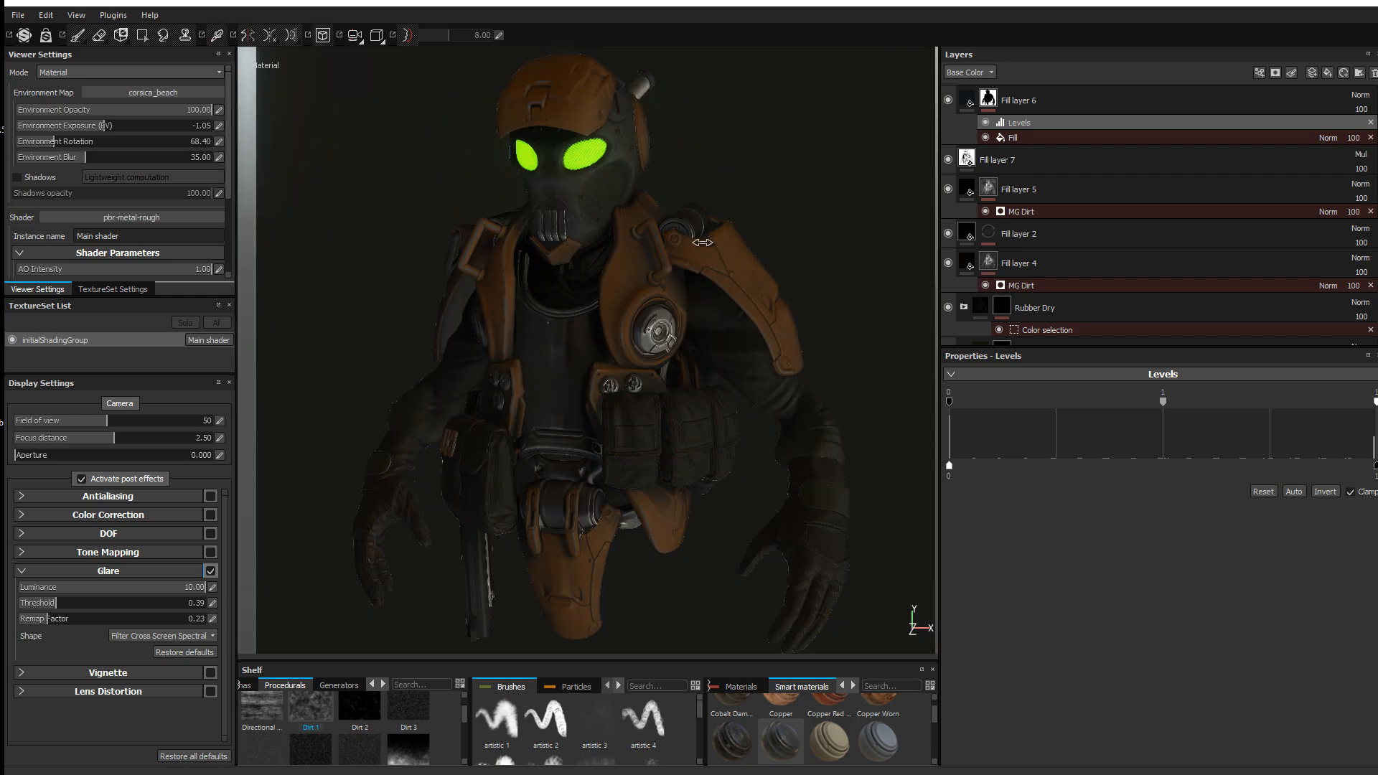
pyautogui.keyDown('shift'); pyautogui.moveTo(784, 200); pyautogui.dragTo(662, 237, button='right'); pyautogui.keyUp('shift')
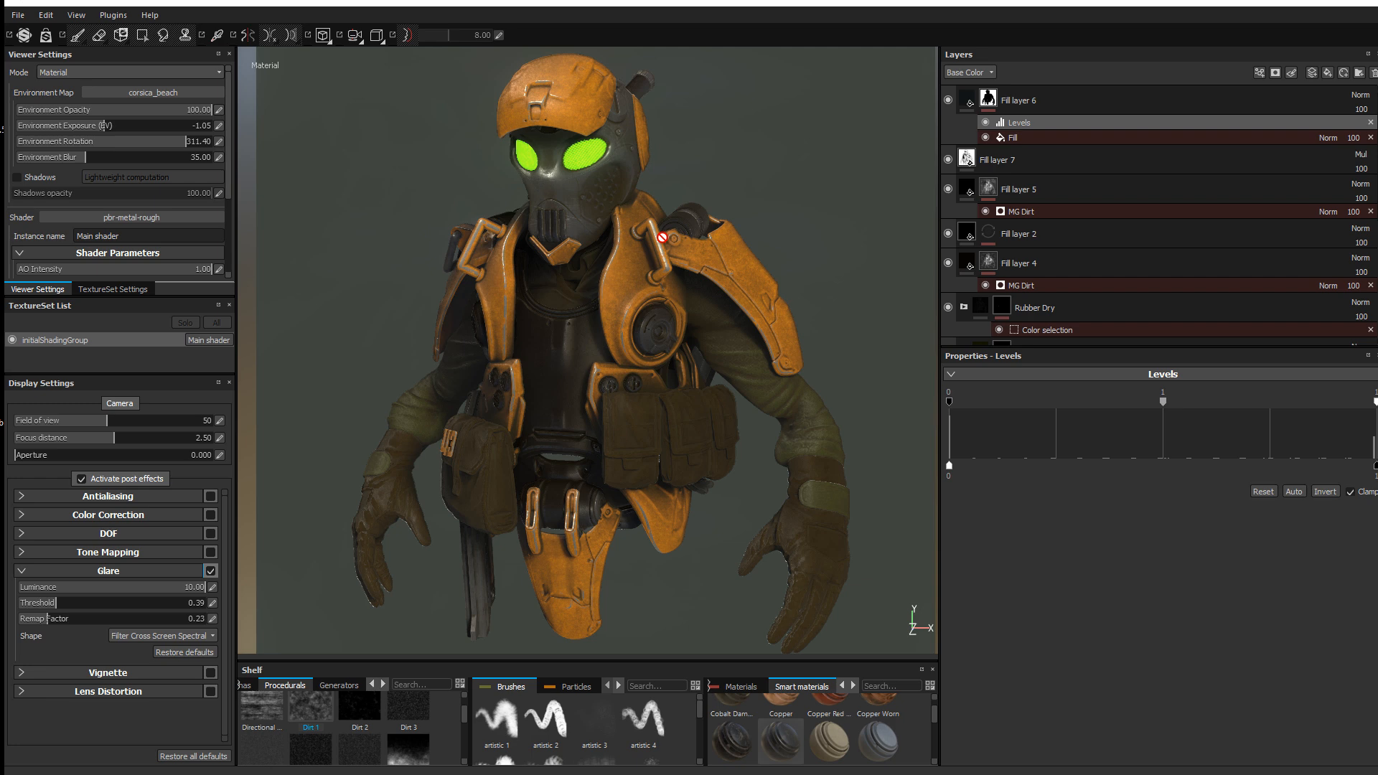
pyautogui.keyDown('shift'); pyautogui.moveTo(662, 236); pyautogui.dragTo(621, 267, button='right'); pyautogui.keyUp('shift')
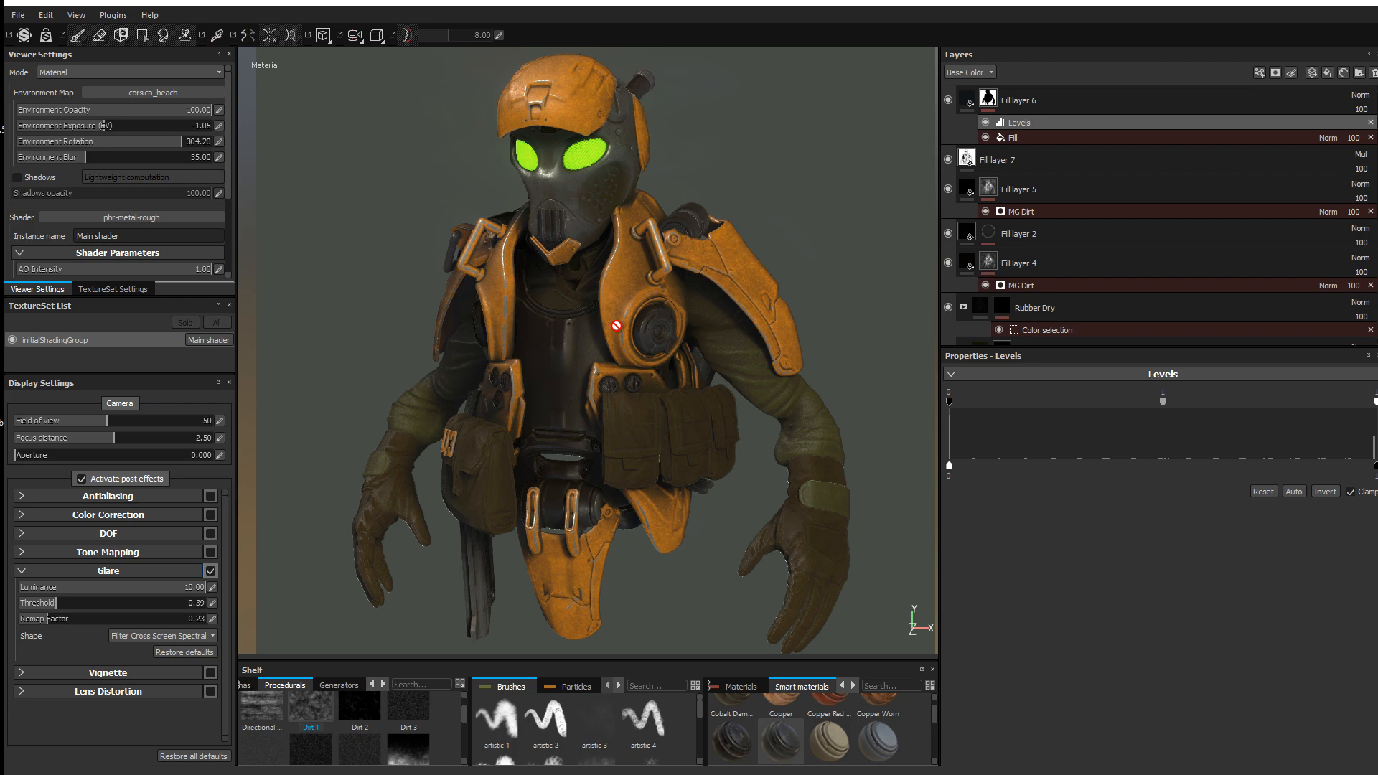
pyautogui.moveTo(643, 290)
pyautogui.keyDown('shift'); pyautogui.mouseDown(button='right')
pyautogui.moveTo(663, 296)
pyautogui.moveTo(646, 308)
pyautogui.mouseUp(button='right'); pyautogui.keyUp('shift')
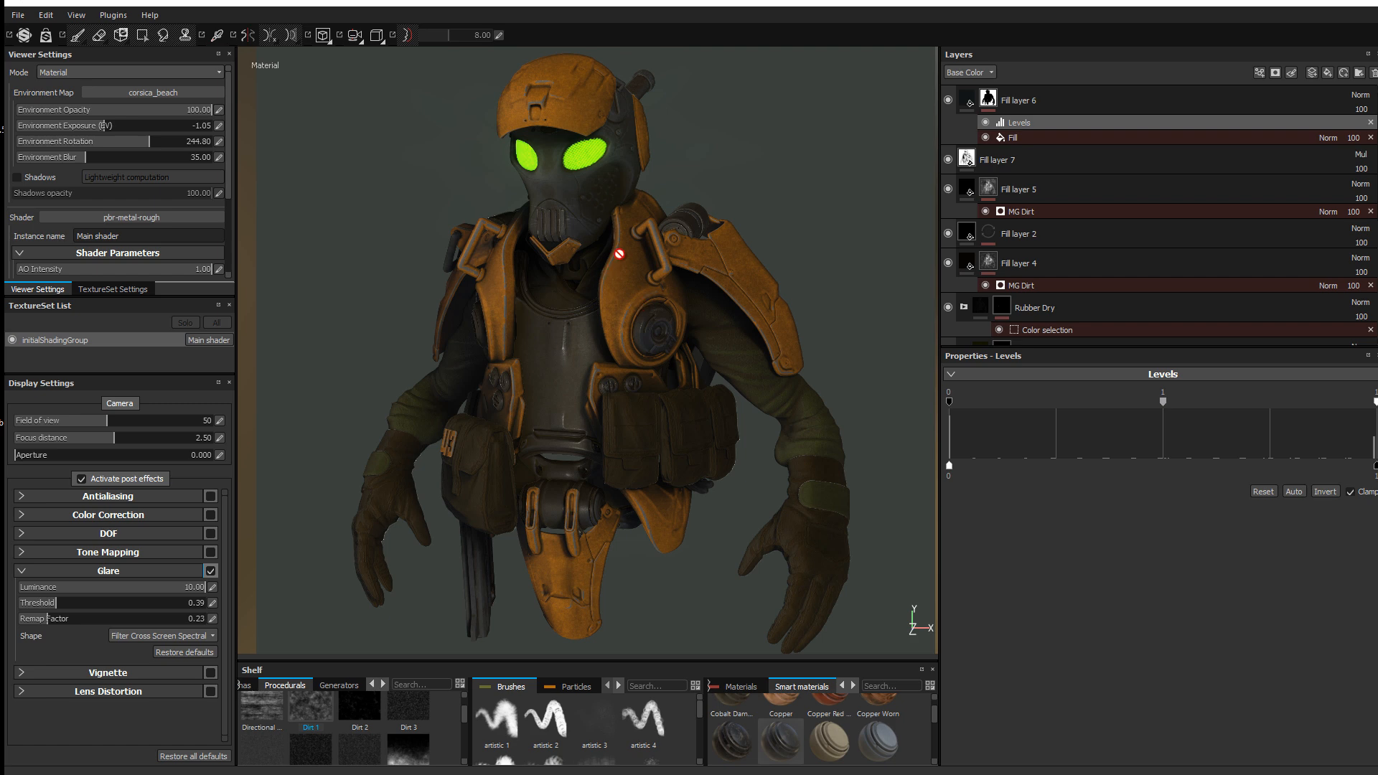
pyautogui.keyDown('shift'); pyautogui.moveTo(622, 256); pyautogui.dragTo(658, 275, button='right'); pyautogui.keyUp('shift')
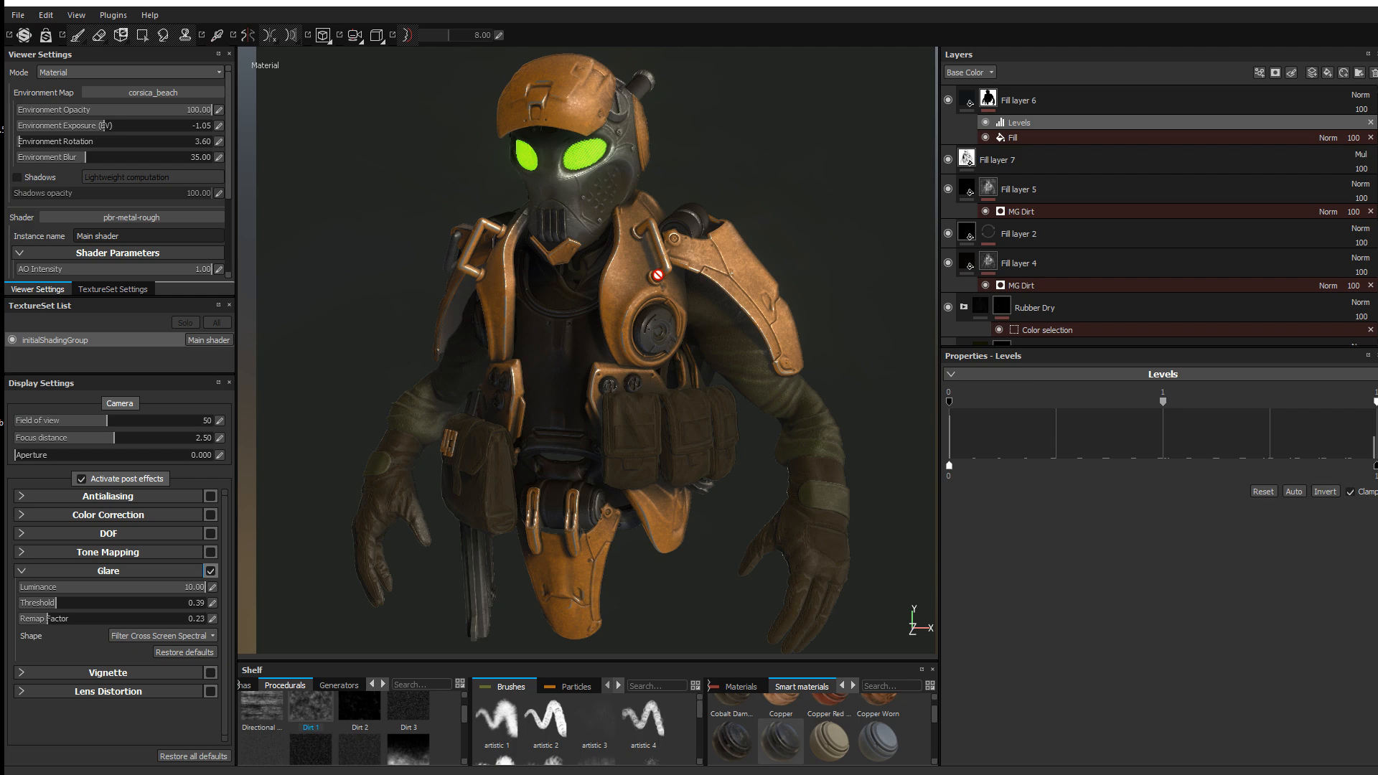